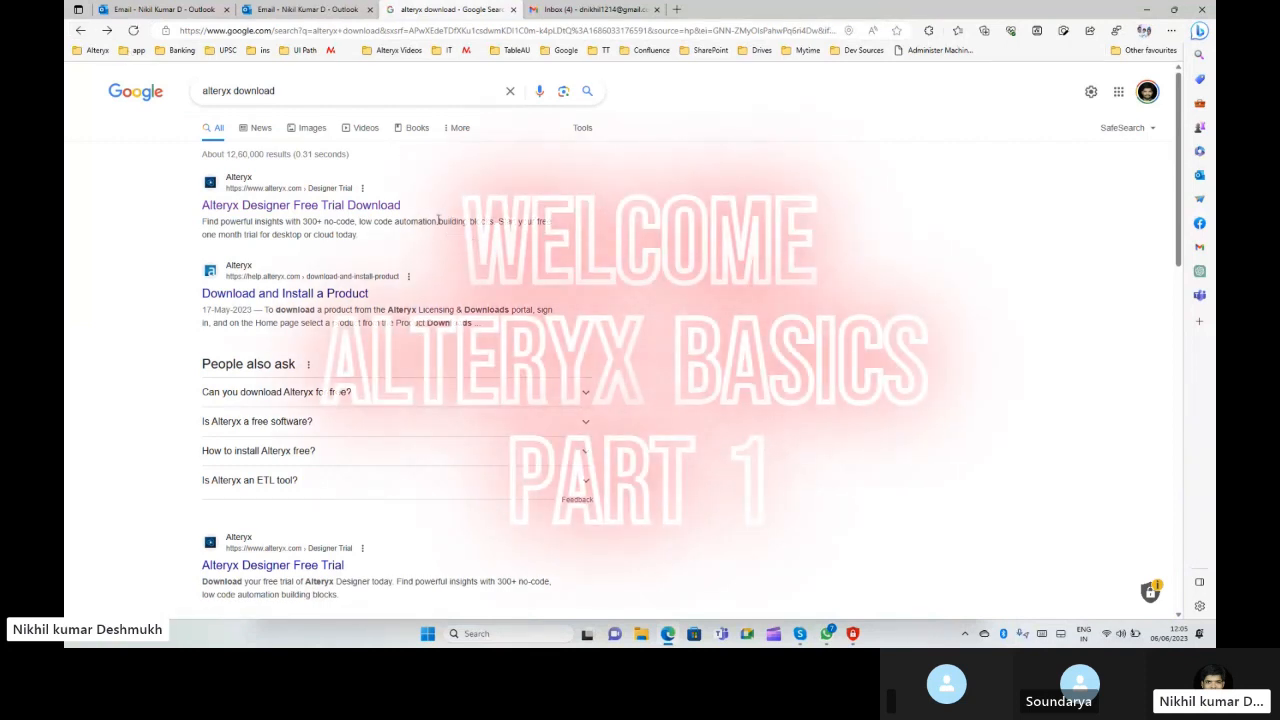
Open the Alteryx Designer Free Trial Download page and bring up the Desktop Trial sign-up form.
click(270, 206)
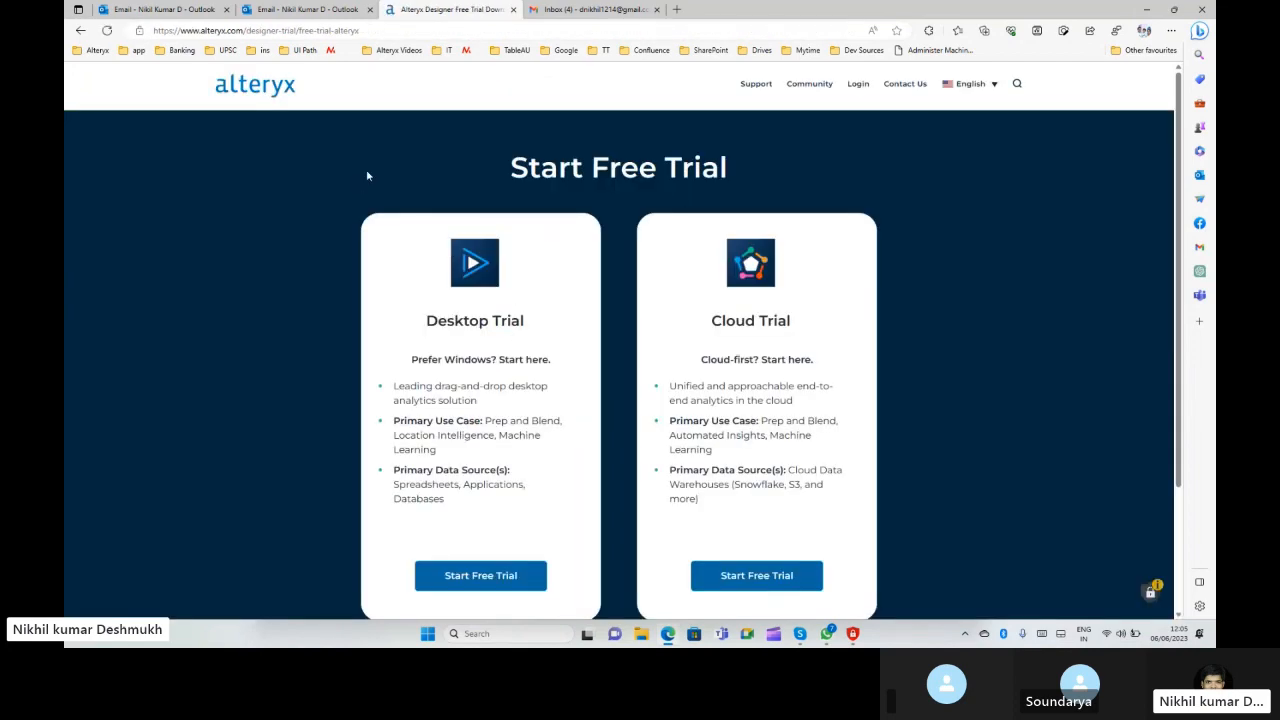
scroll(321, 174, down, 1)
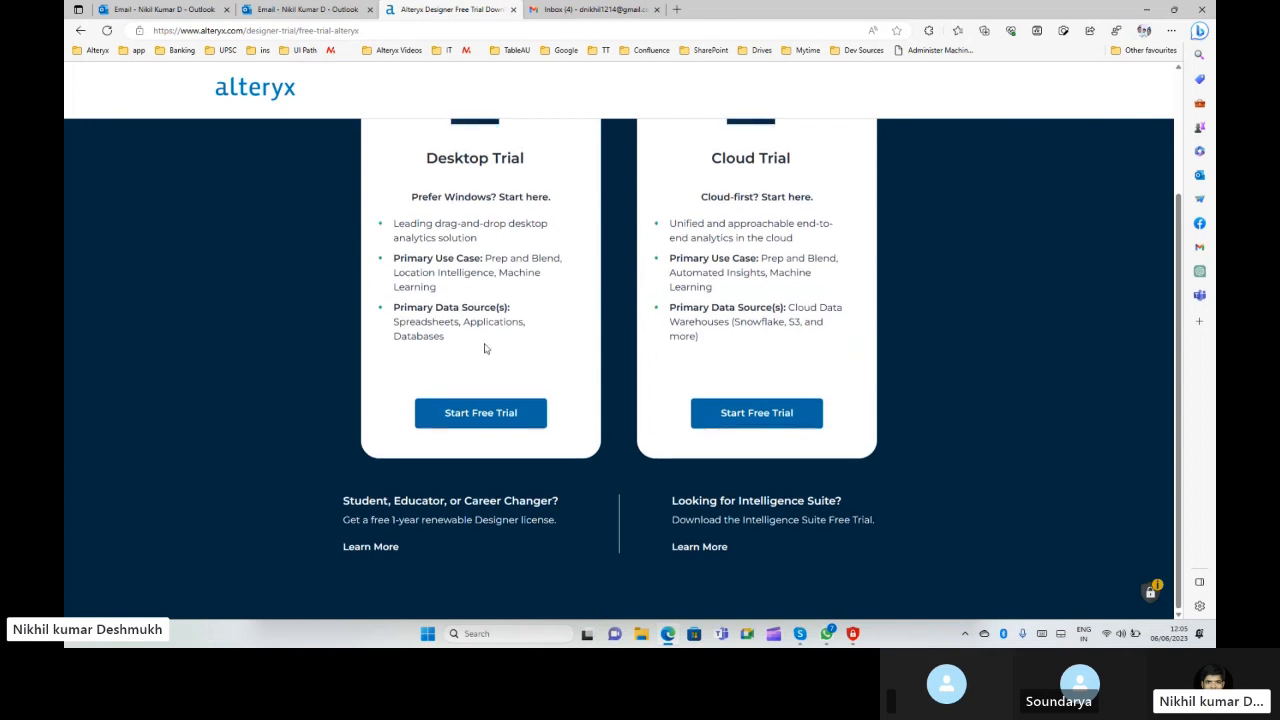
scroll(488, 350, down, 1)
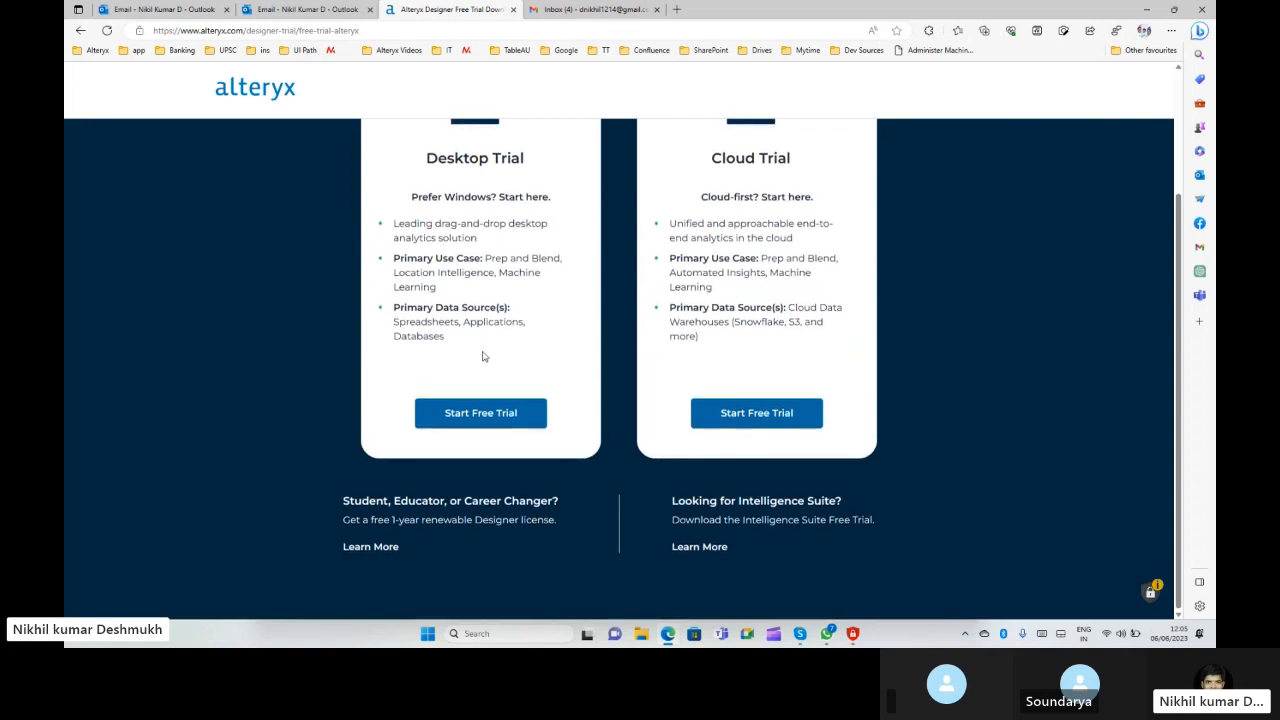
click(472, 414)
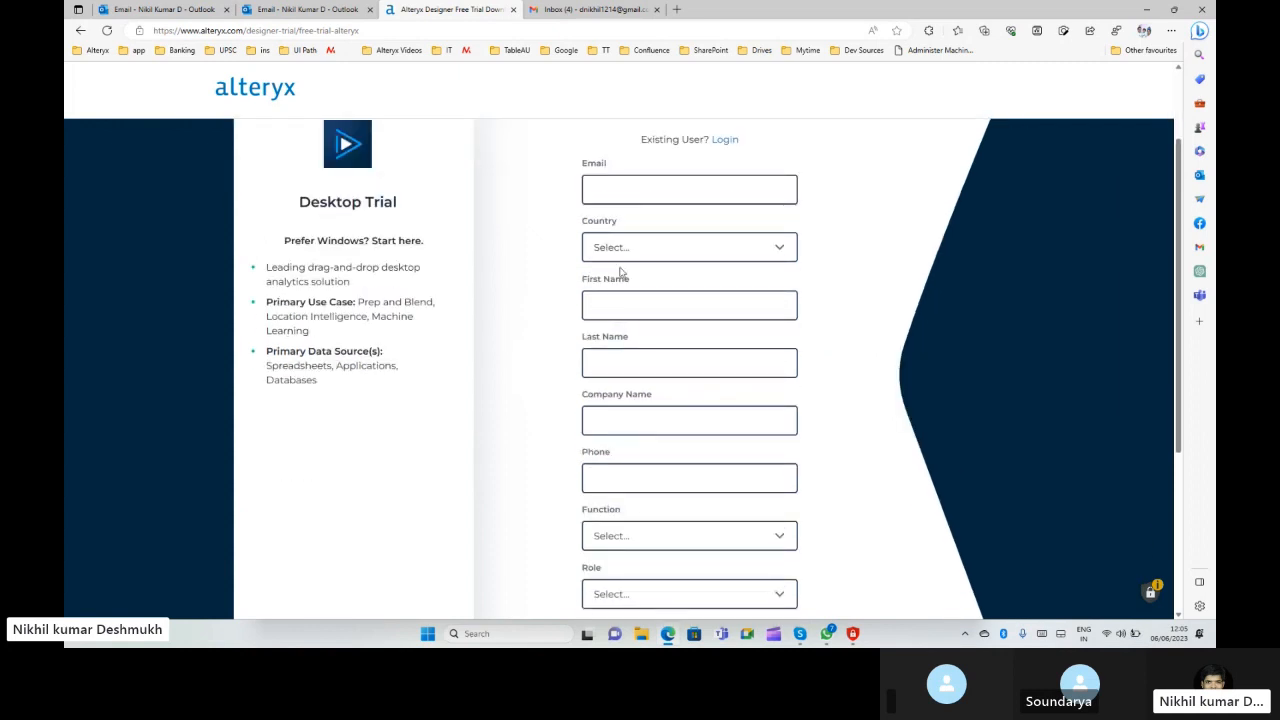
scroll(587, 230, down, 3)
scroll(587, 230, up, 5)
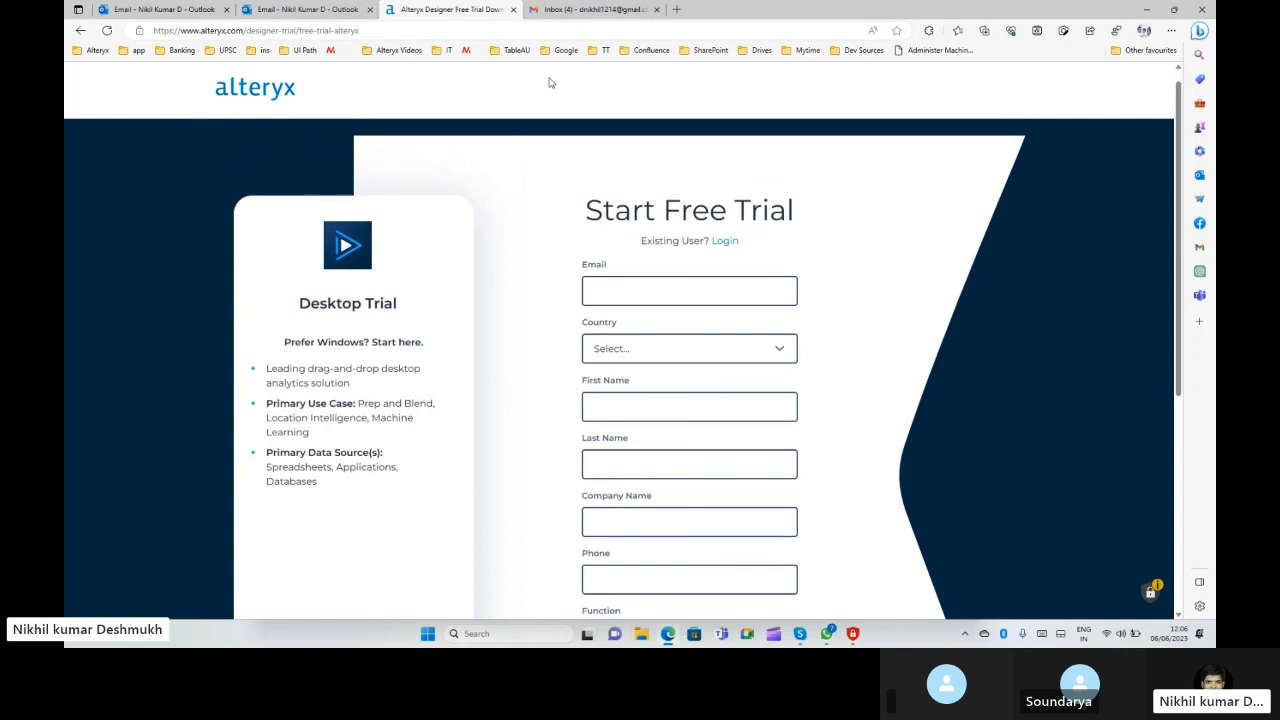
click(564, 10)
Open the Alteryx 30-day trial email and follow its Download Now link.
click(570, 199)
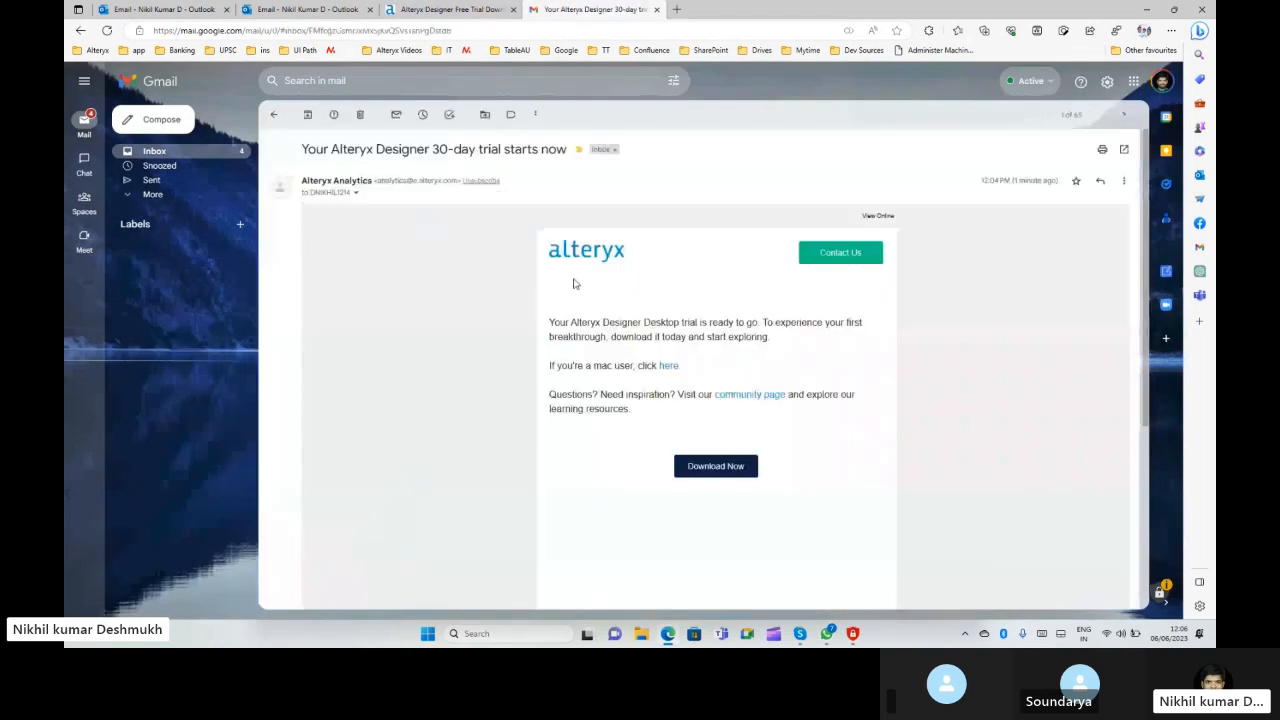
scroll(605, 362, down, 1)
scroll(605, 362, down, 2)
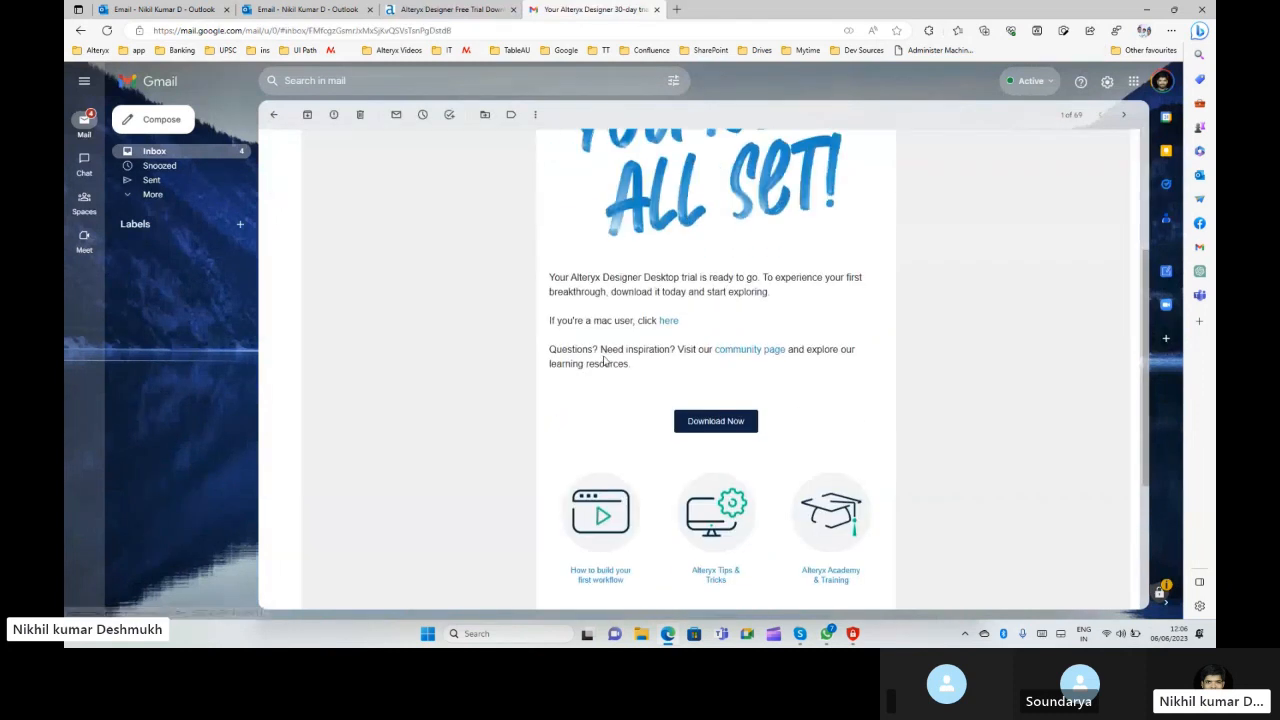
scroll(605, 362, down, 1)
scroll(620, 278, up, 3)
scroll(700, 395, down, 2)
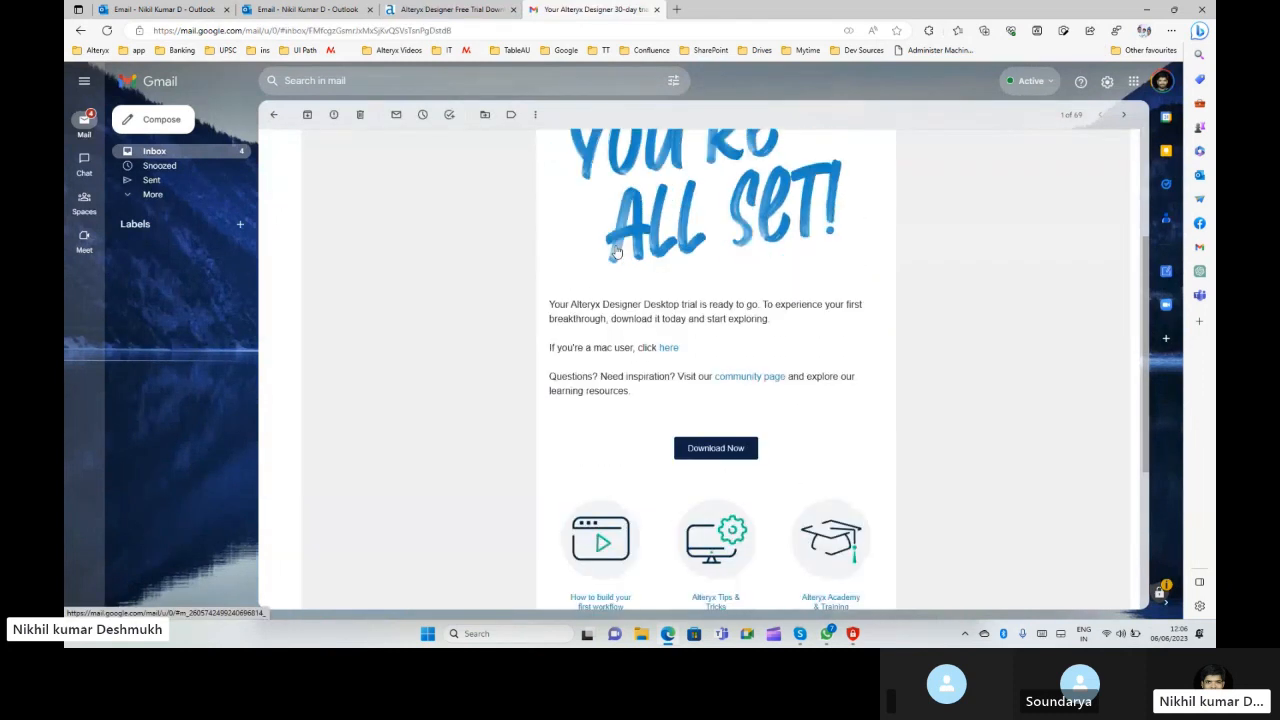
click(713, 398)
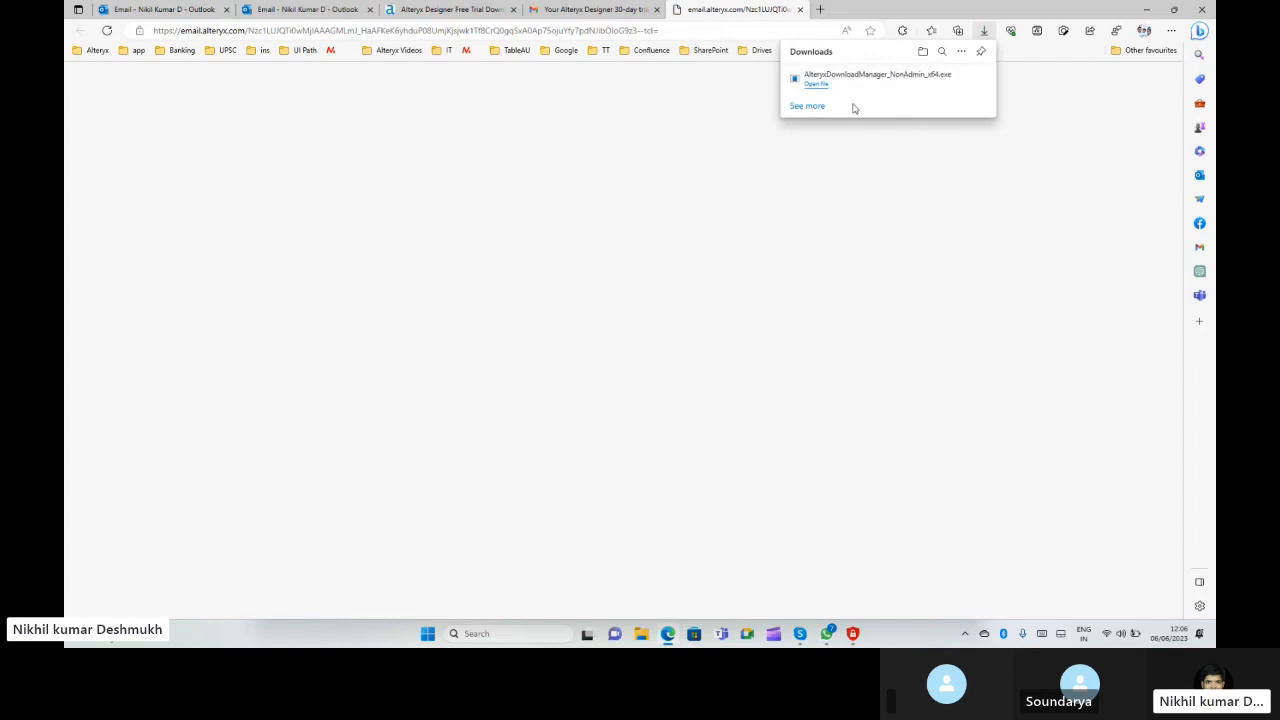
Go to licenses.alteryx.com in a new tab and reach the My Alteryx sign-in page.
click(820, 9)
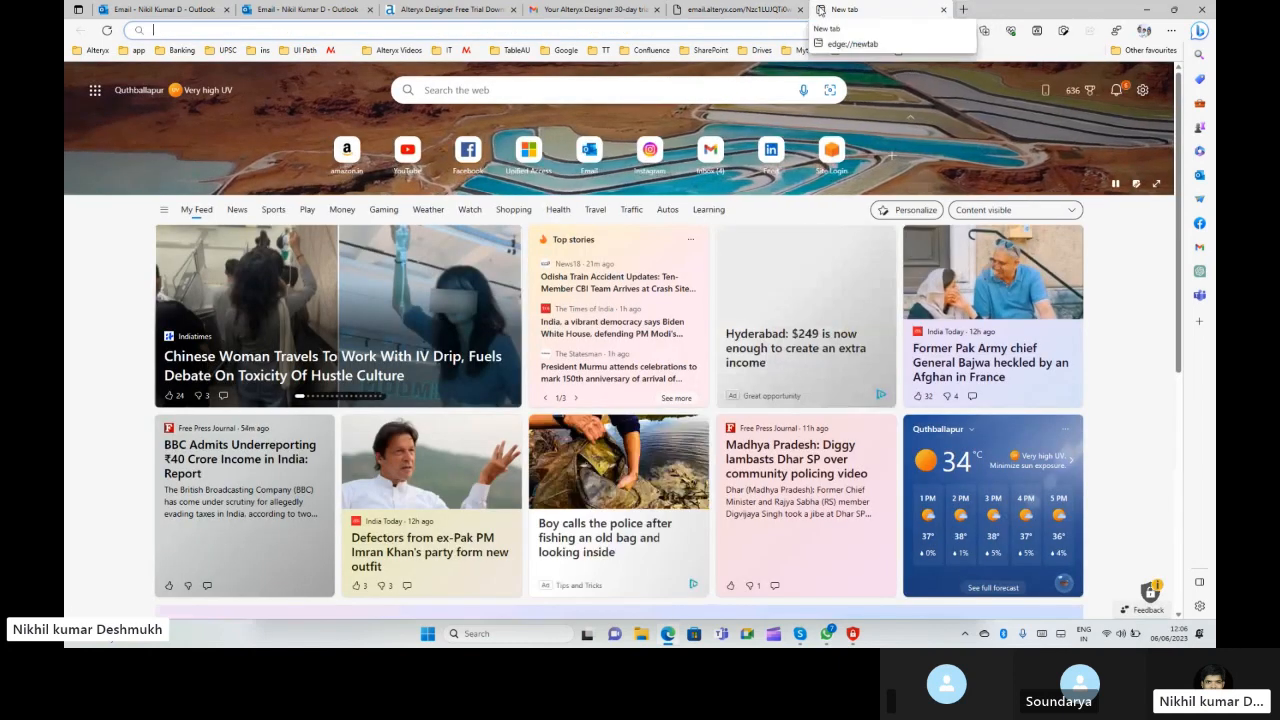
text(c)
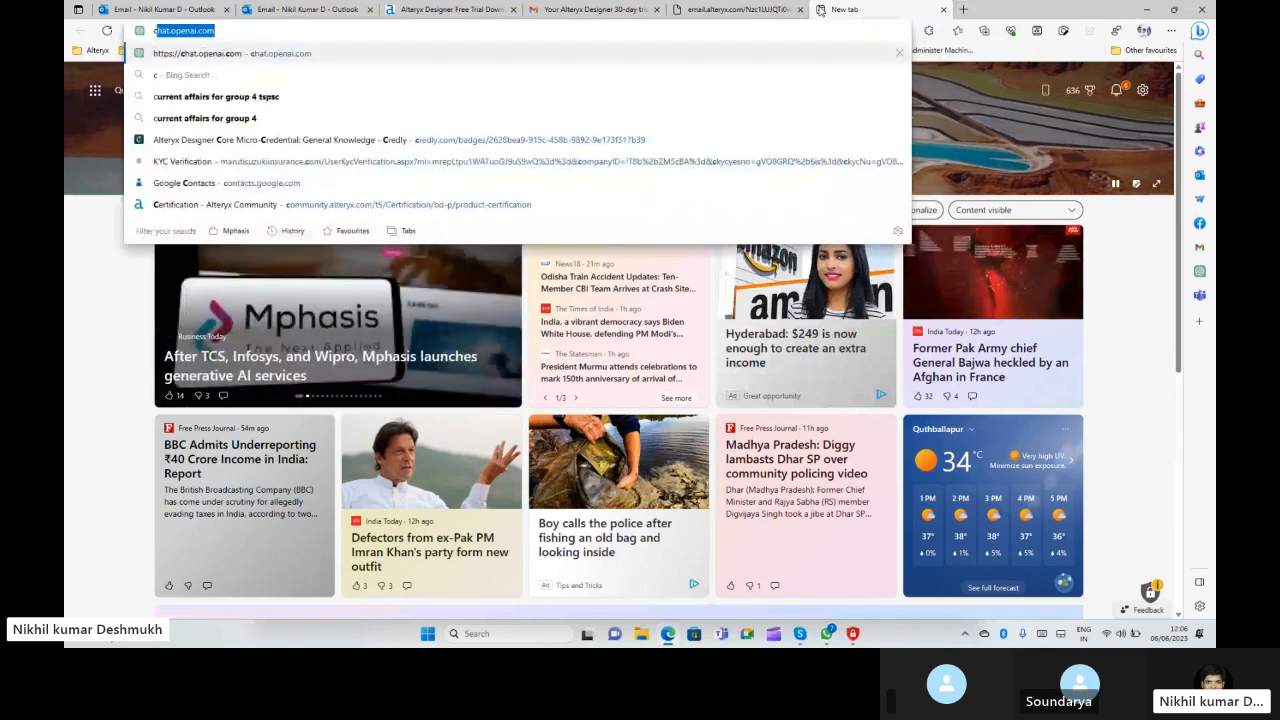
key(Escape)
text(lice)
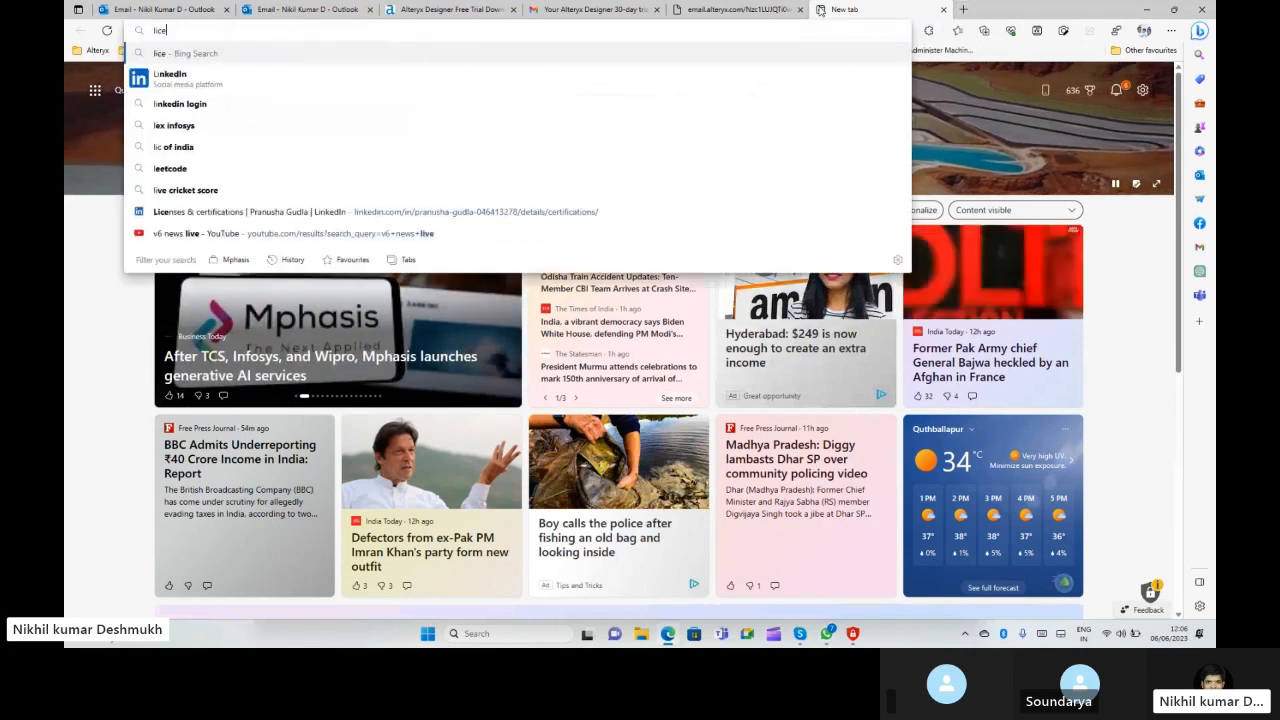
text(ns)
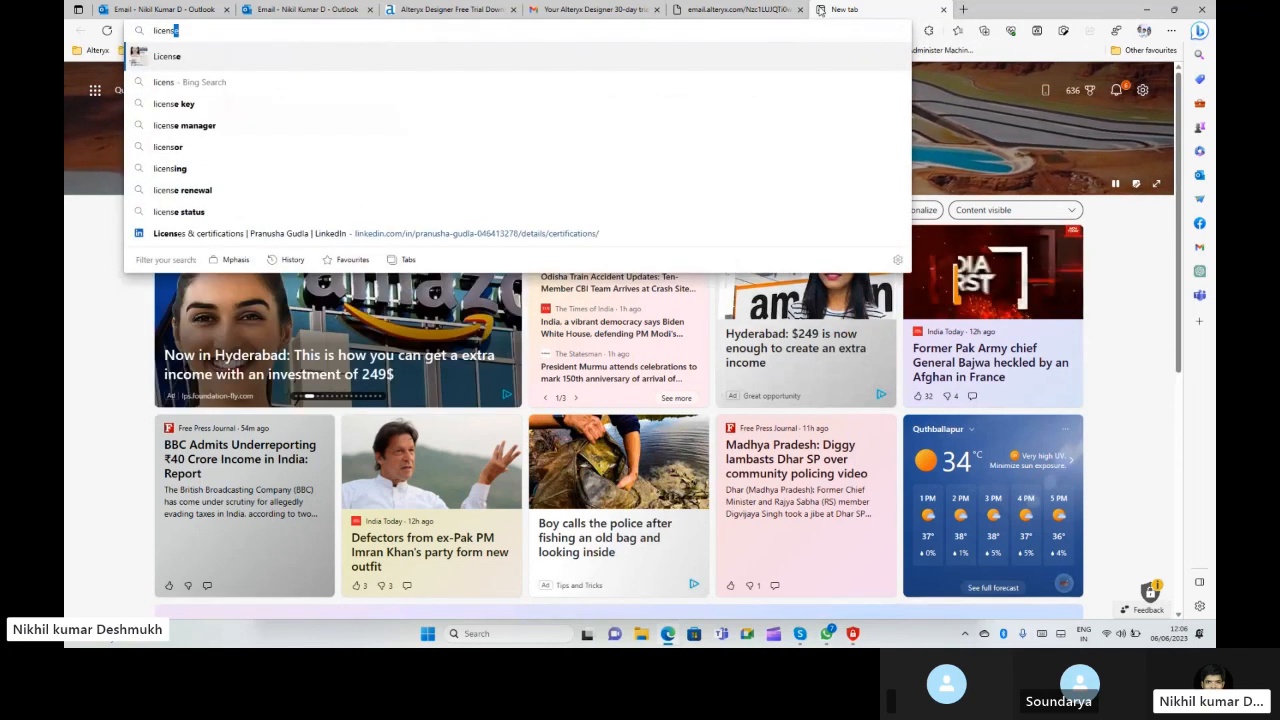
text(es)
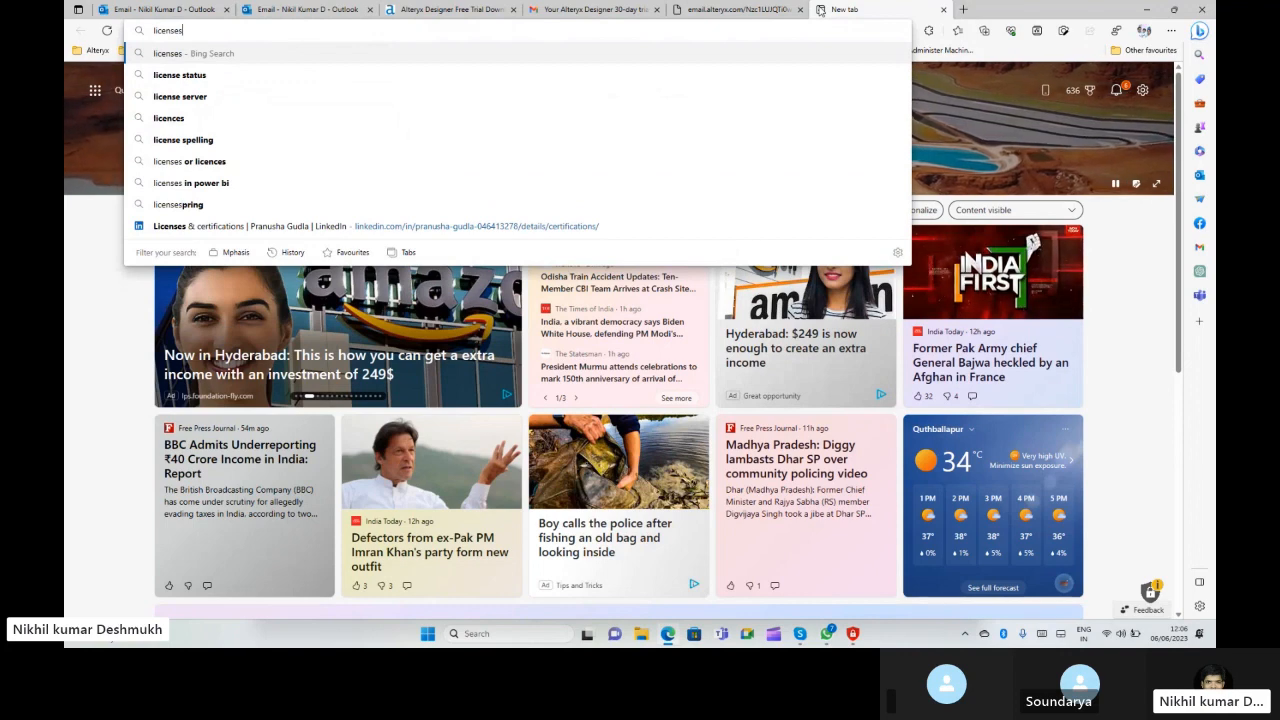
text(.alteryx)
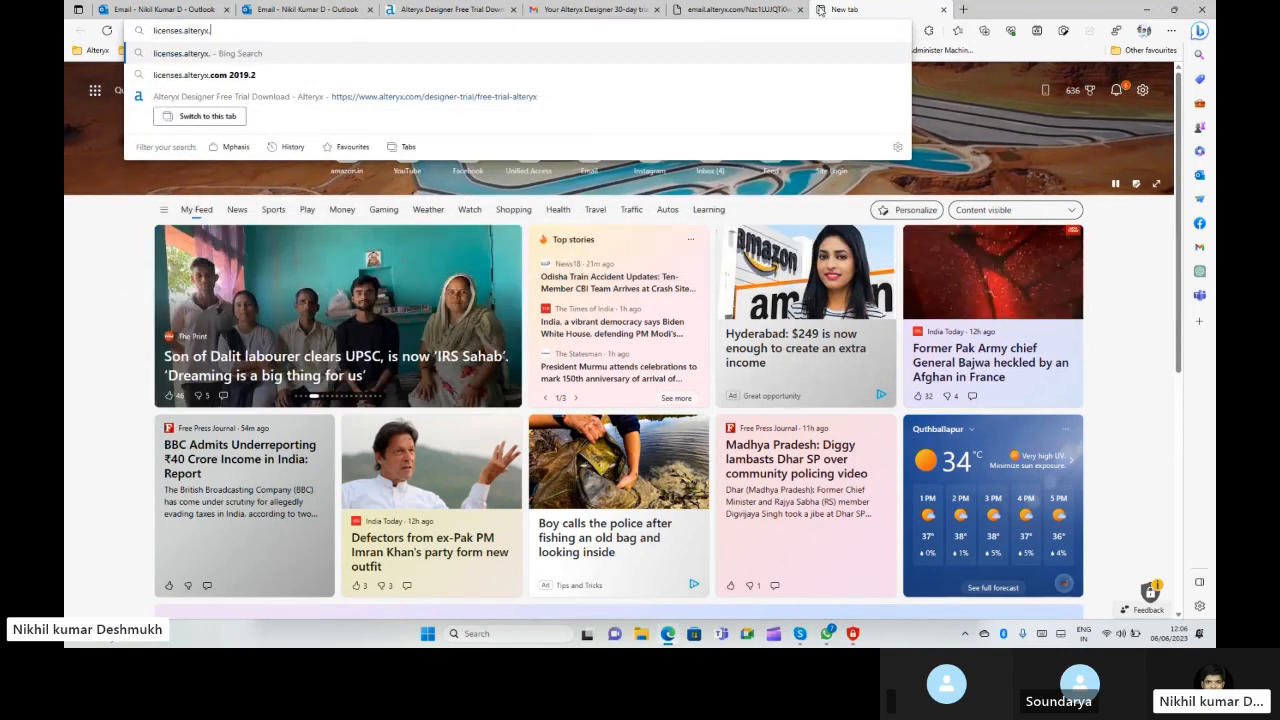
text(.com)
key(Return)
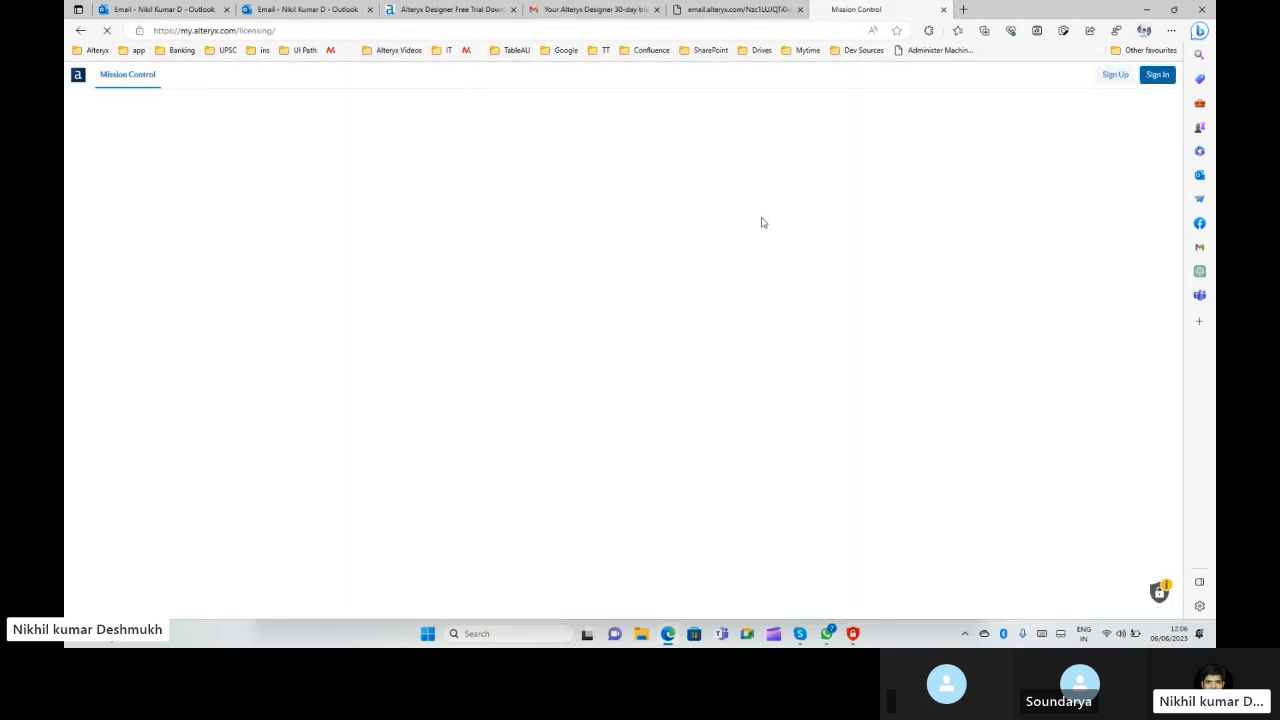
click(1163, 78)
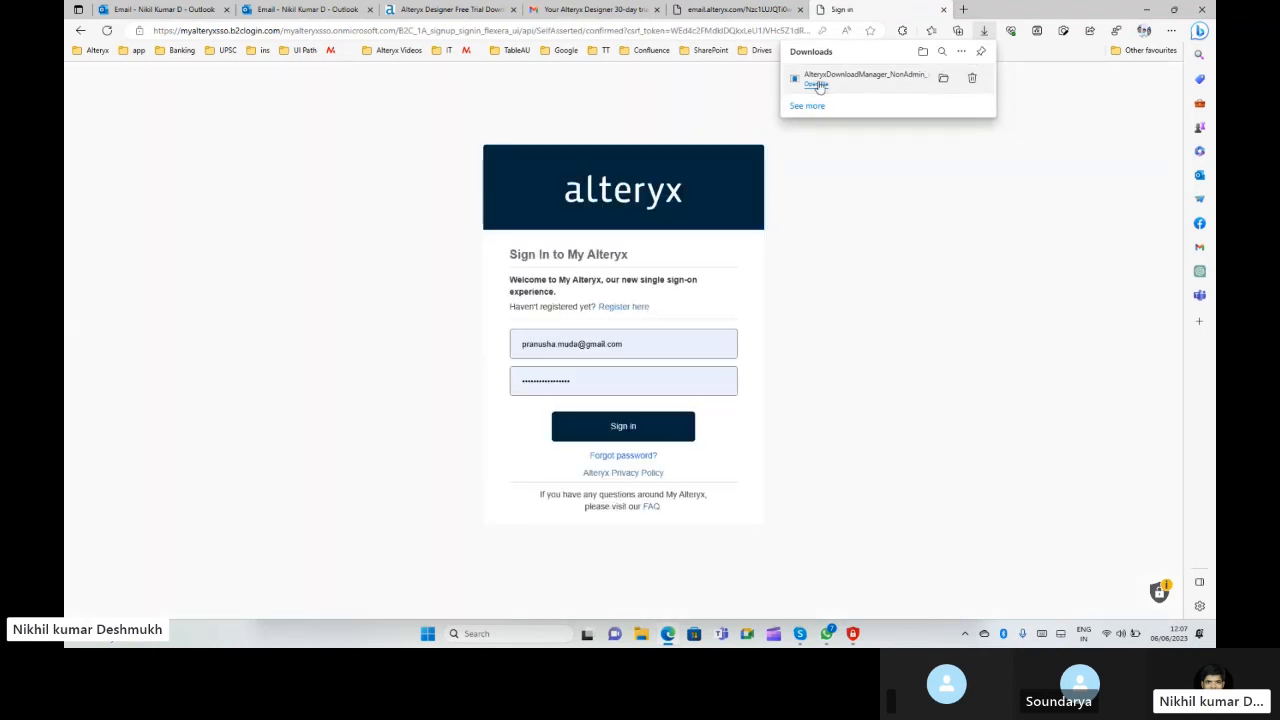
Launch the Download Manager and download the typical Designer 2023.1 x64 installer in English (United States).
click(818, 85)
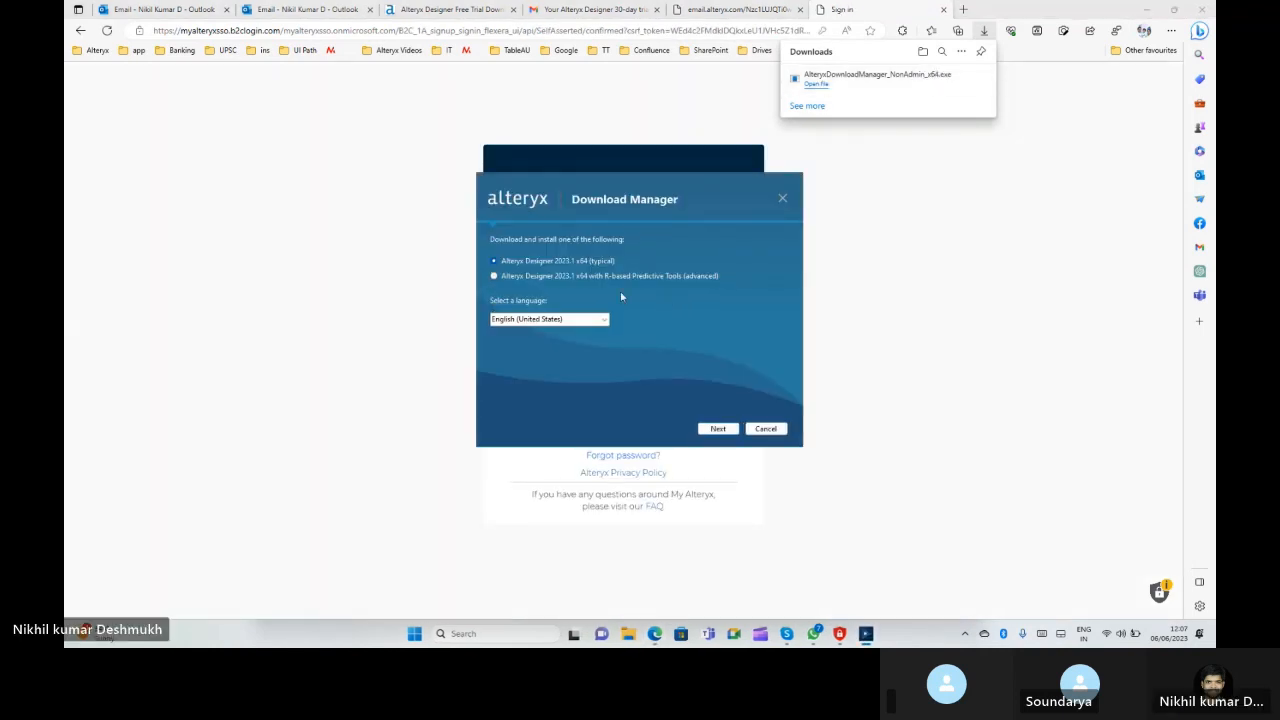
click(720, 428)
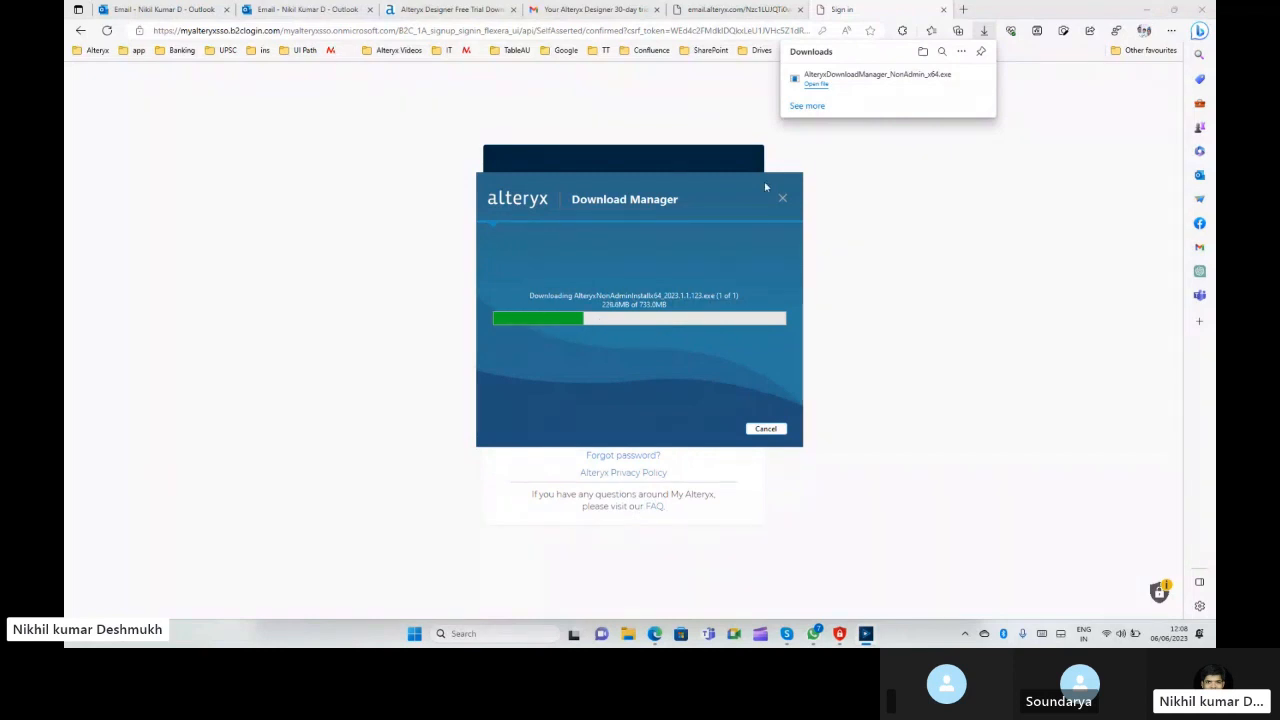
click(728, 8)
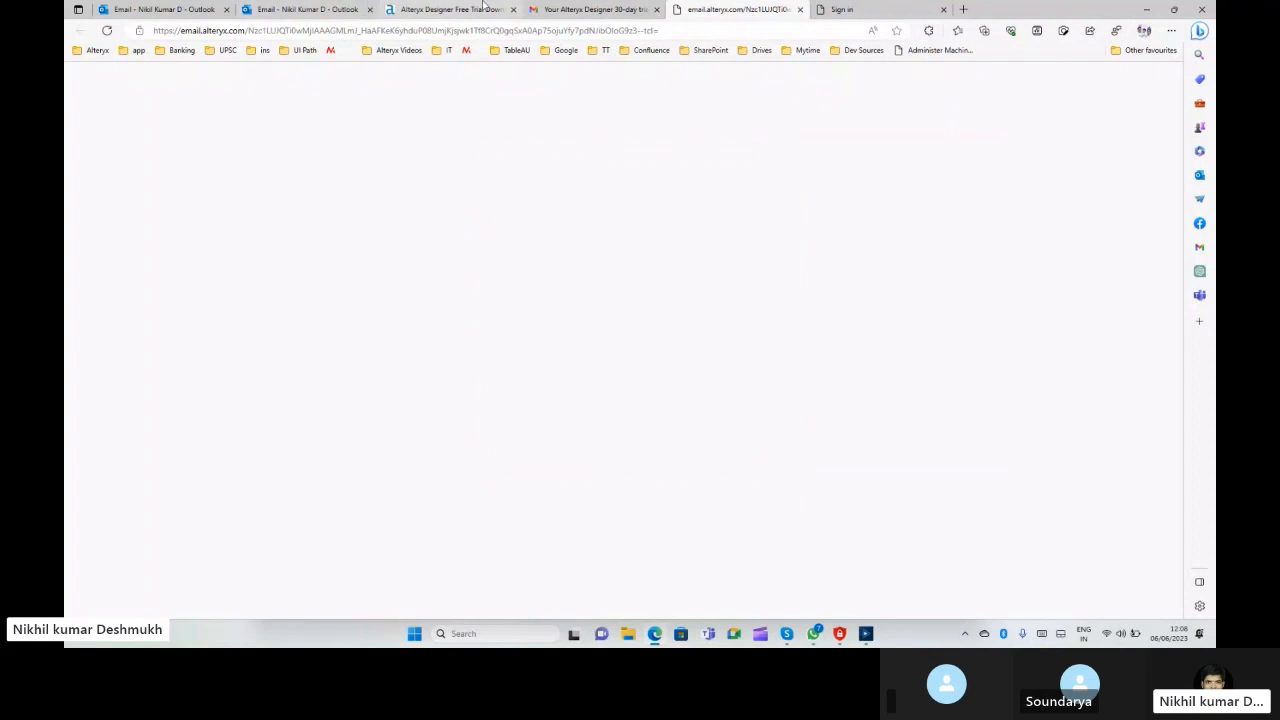
Return to the My Alteryx sign-in tab and replace the prefilled e-mail with the account e-mail.
click(483, 8)
click(718, 8)
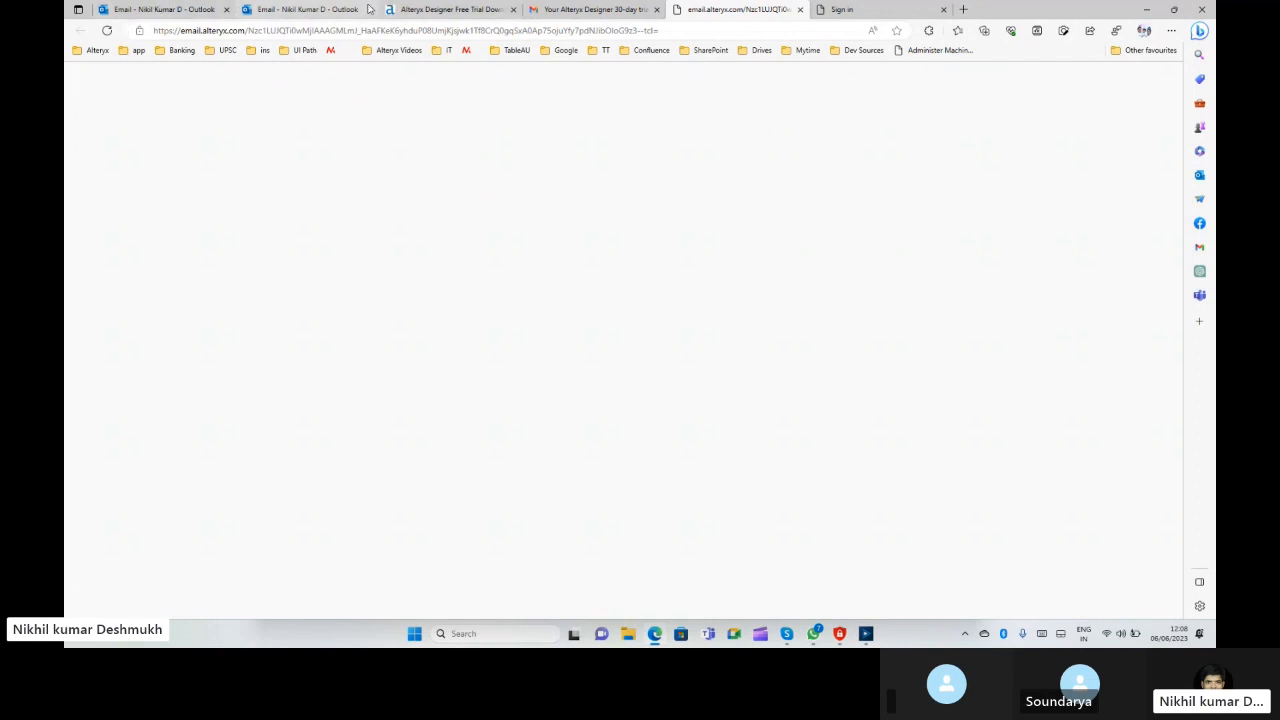
click(822, 9)
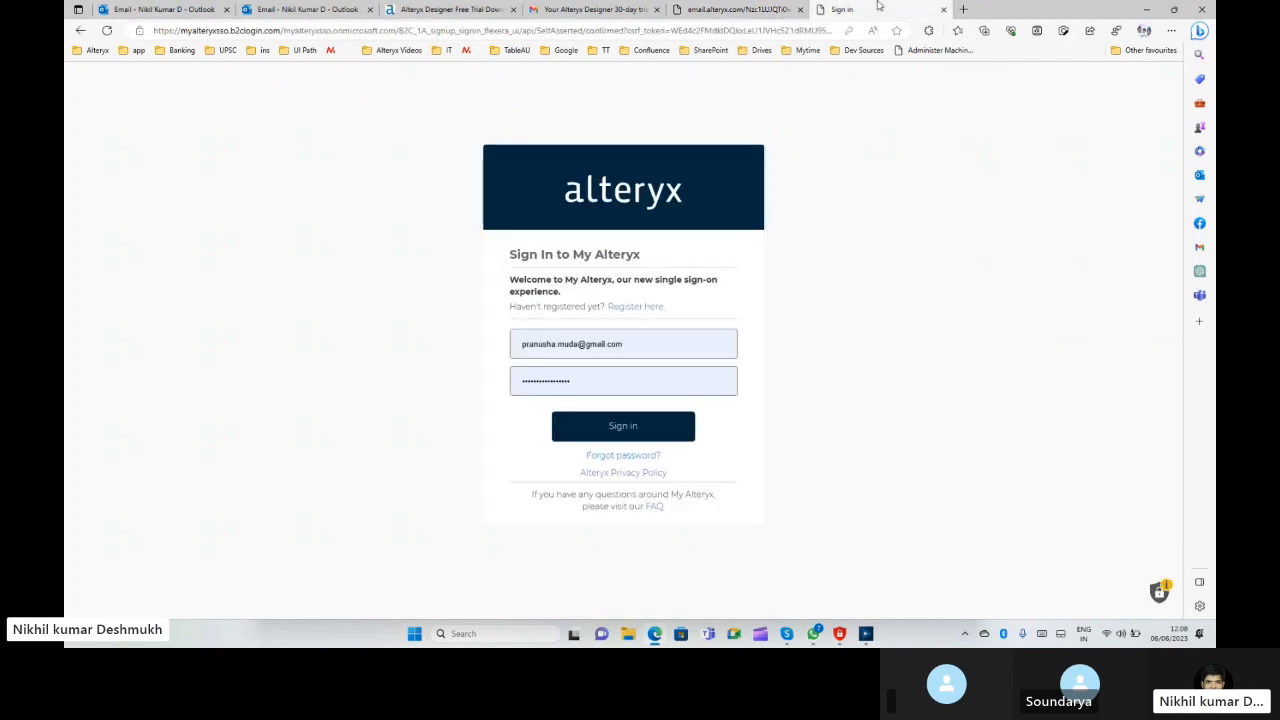
triple_click(599, 342)
key(BackSpace)
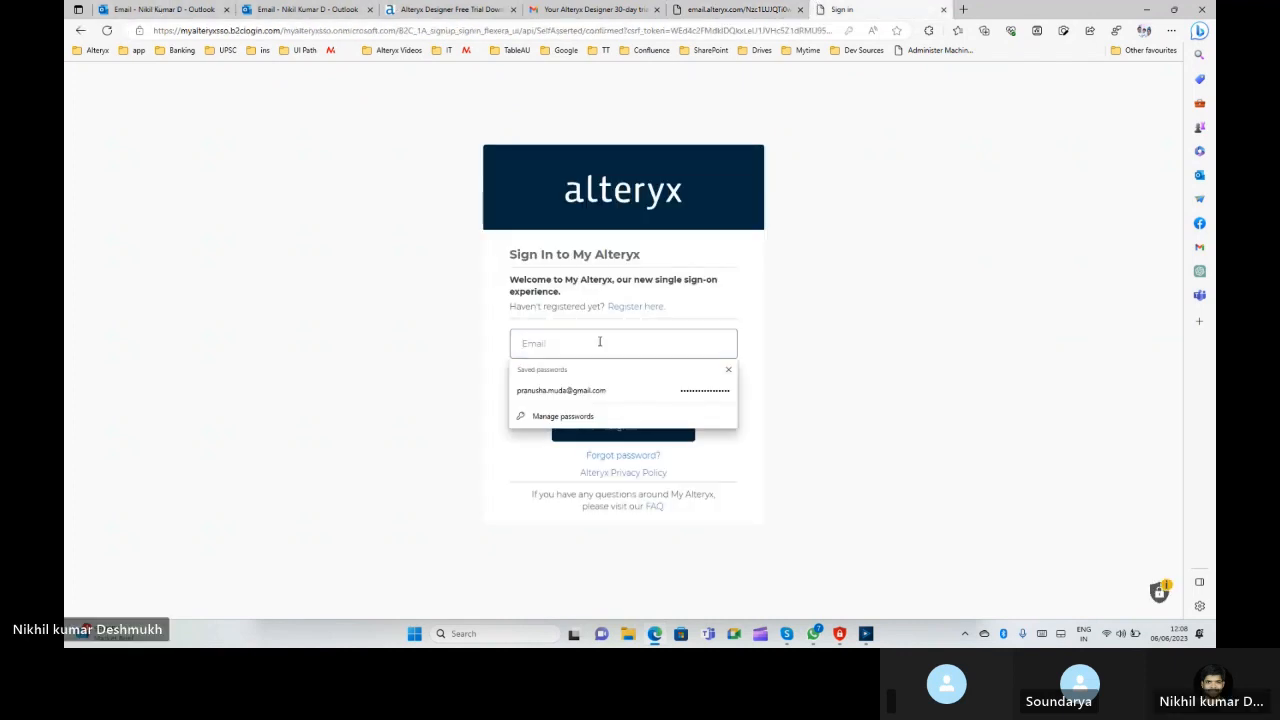
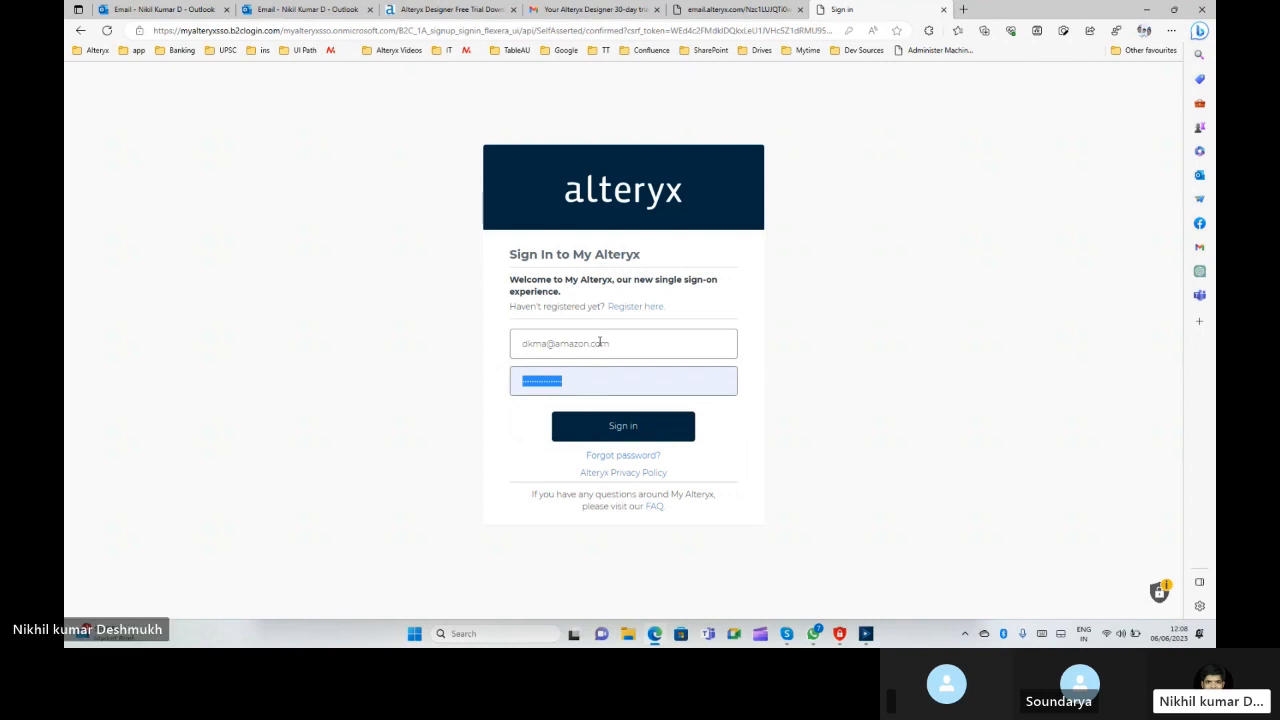
Enter the account password and submit the sign-in.
key(Tab)
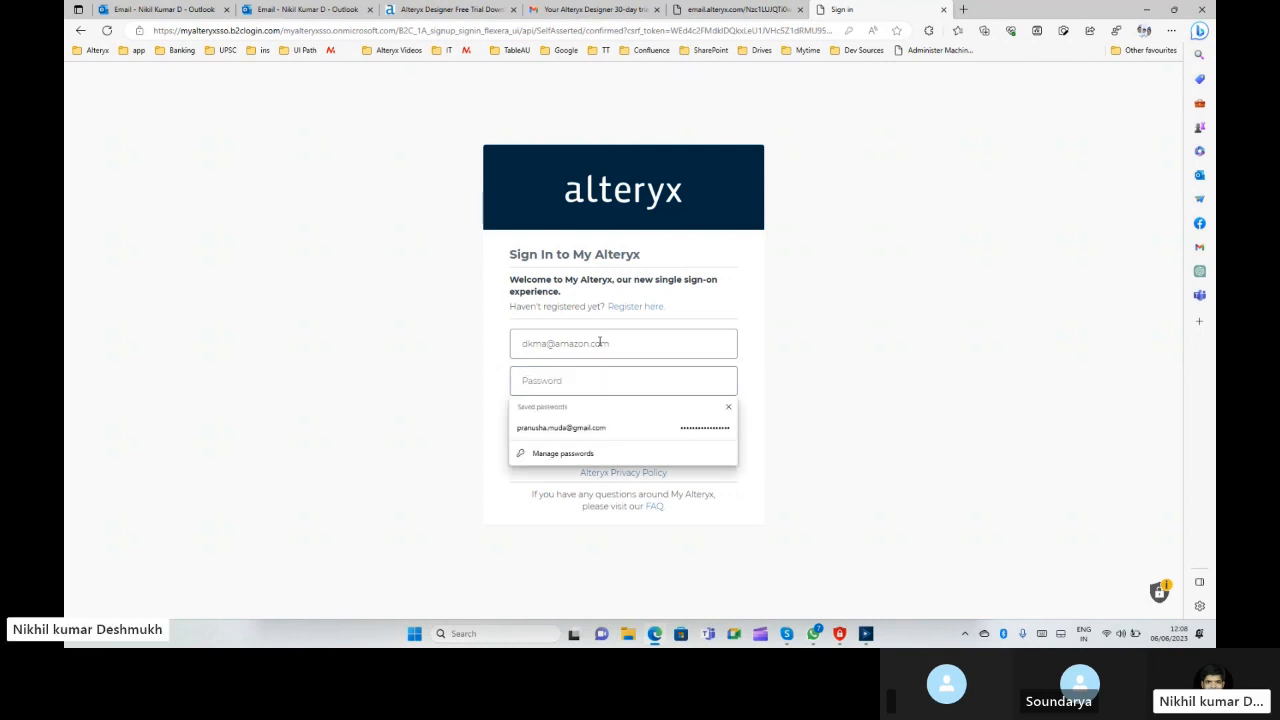
text(•)
key(BackSpace)
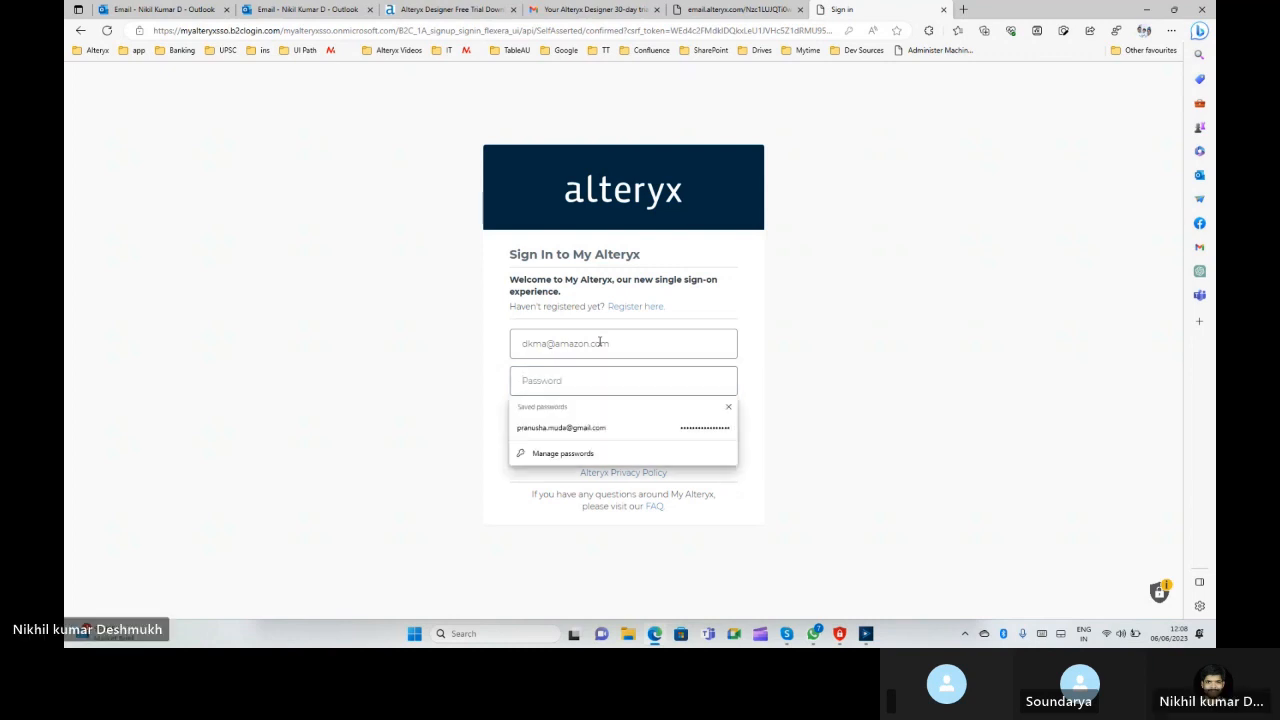
text(••••)
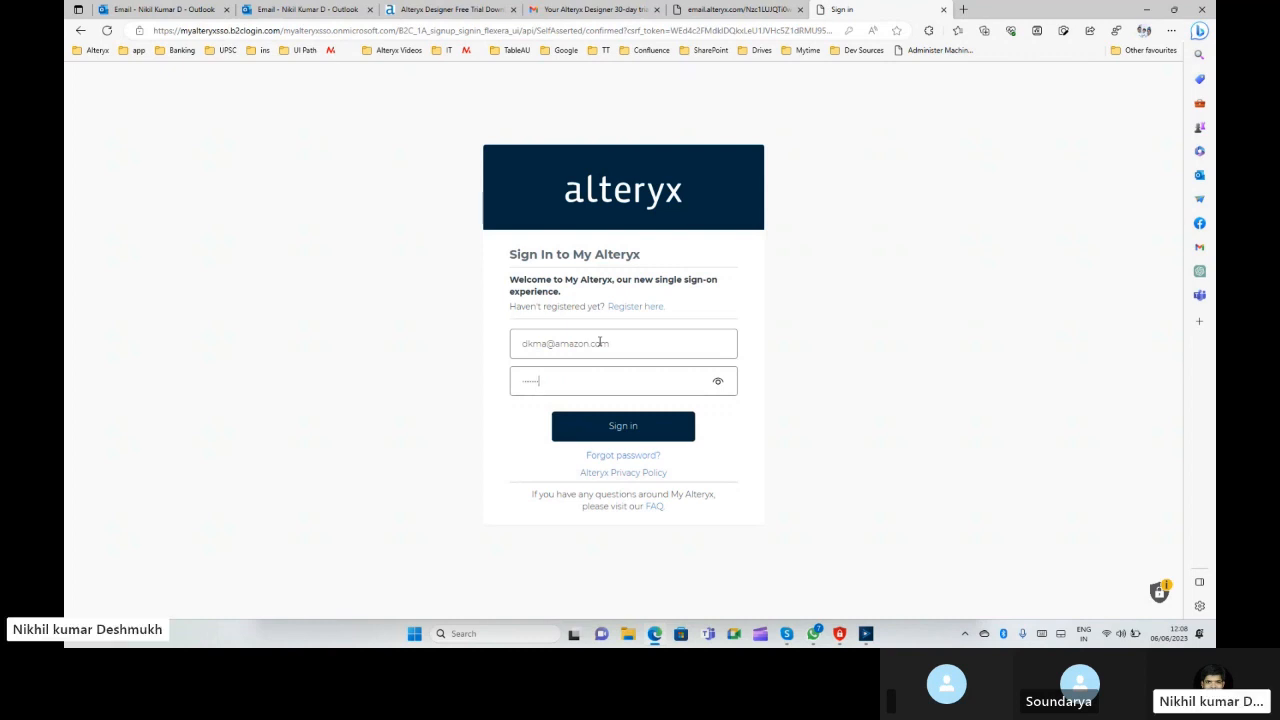
text(•)
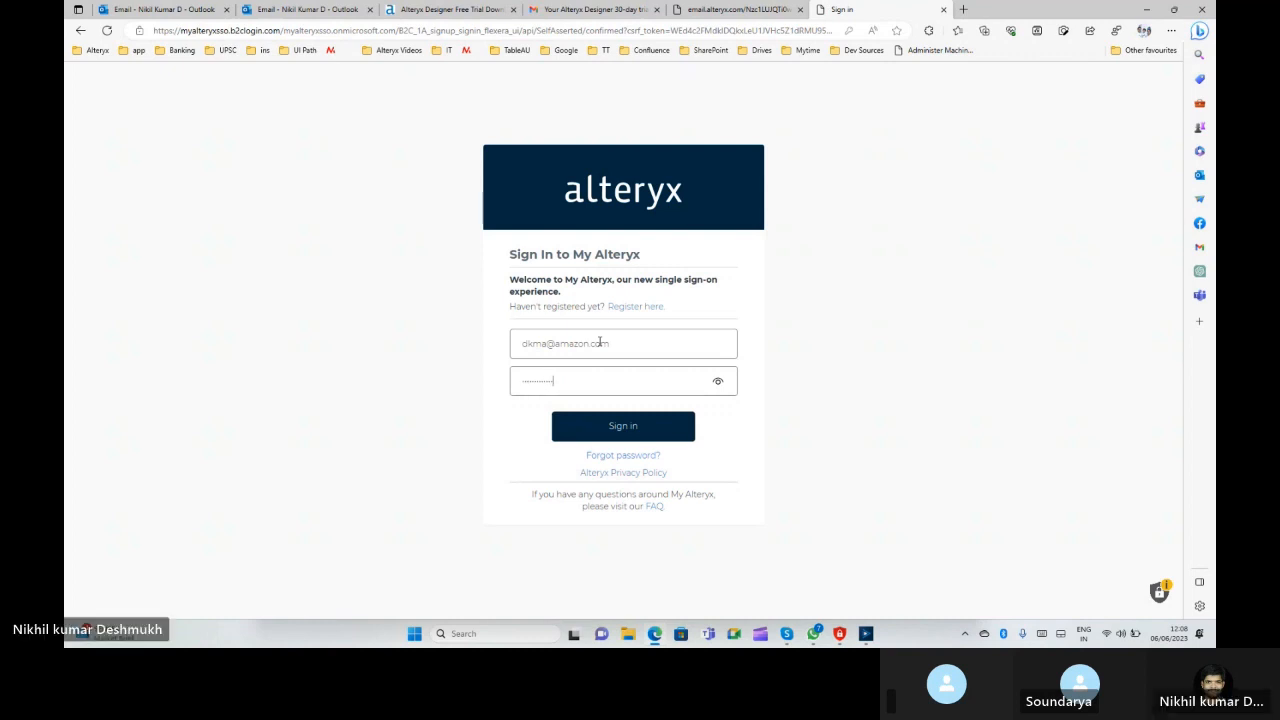
text(•)
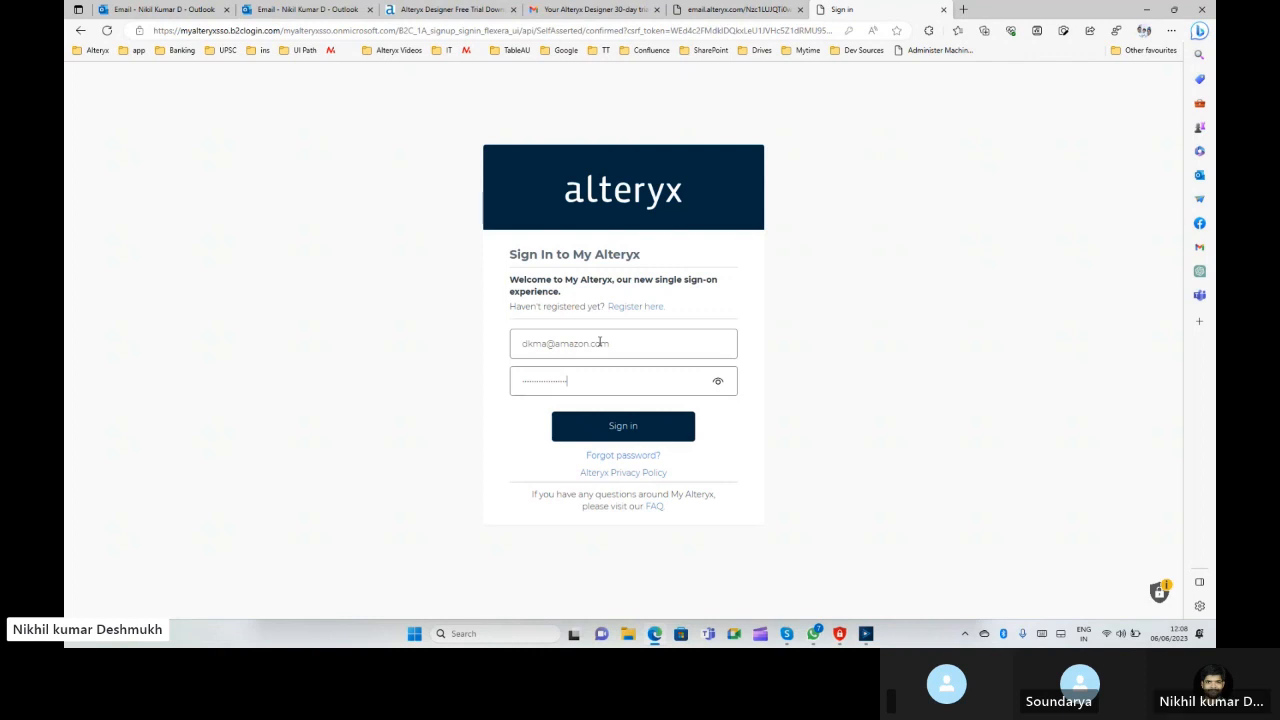
click(599, 426)
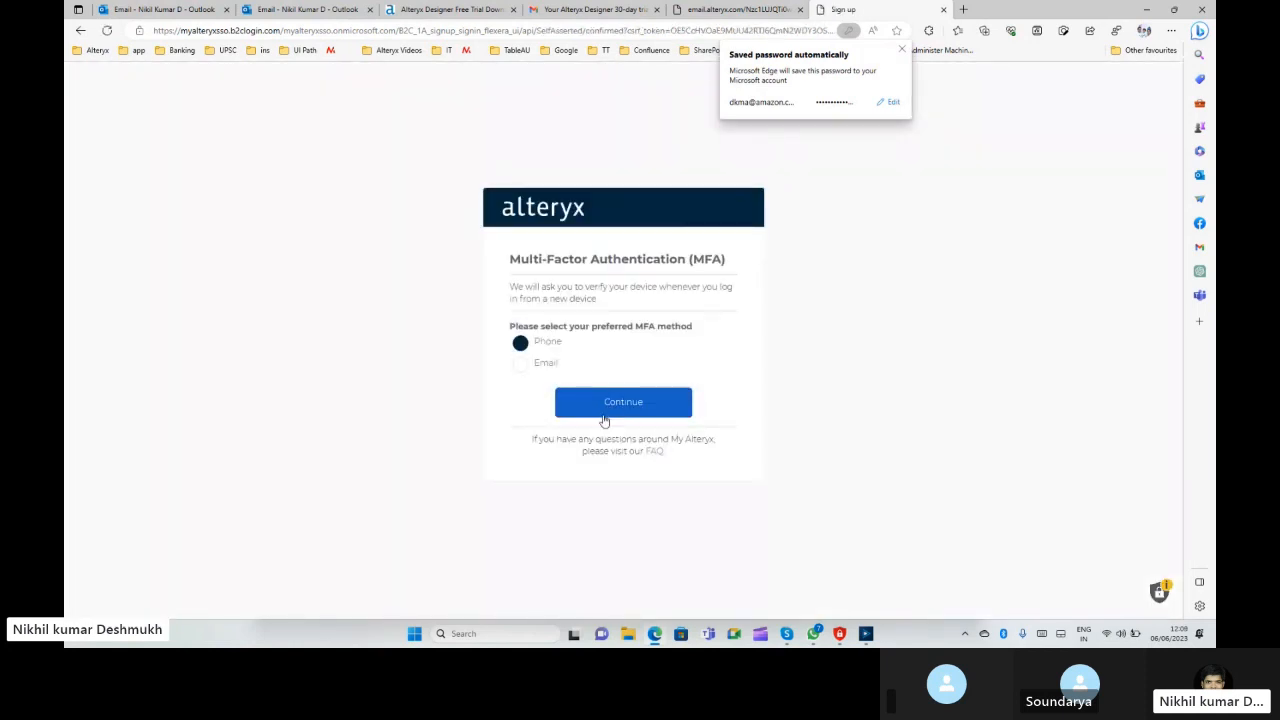
Verify by phone, entering the SMS verification code to finish multi-factor authentication.
click(605, 418)
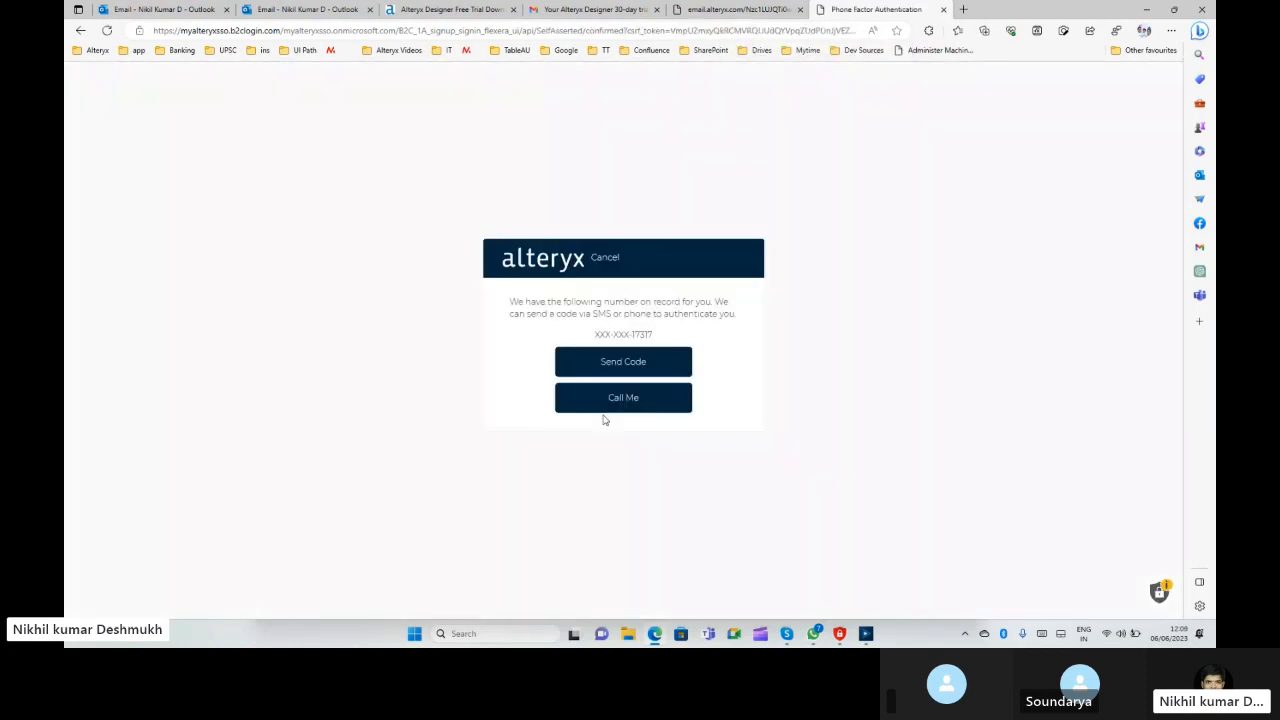
click(633, 365)
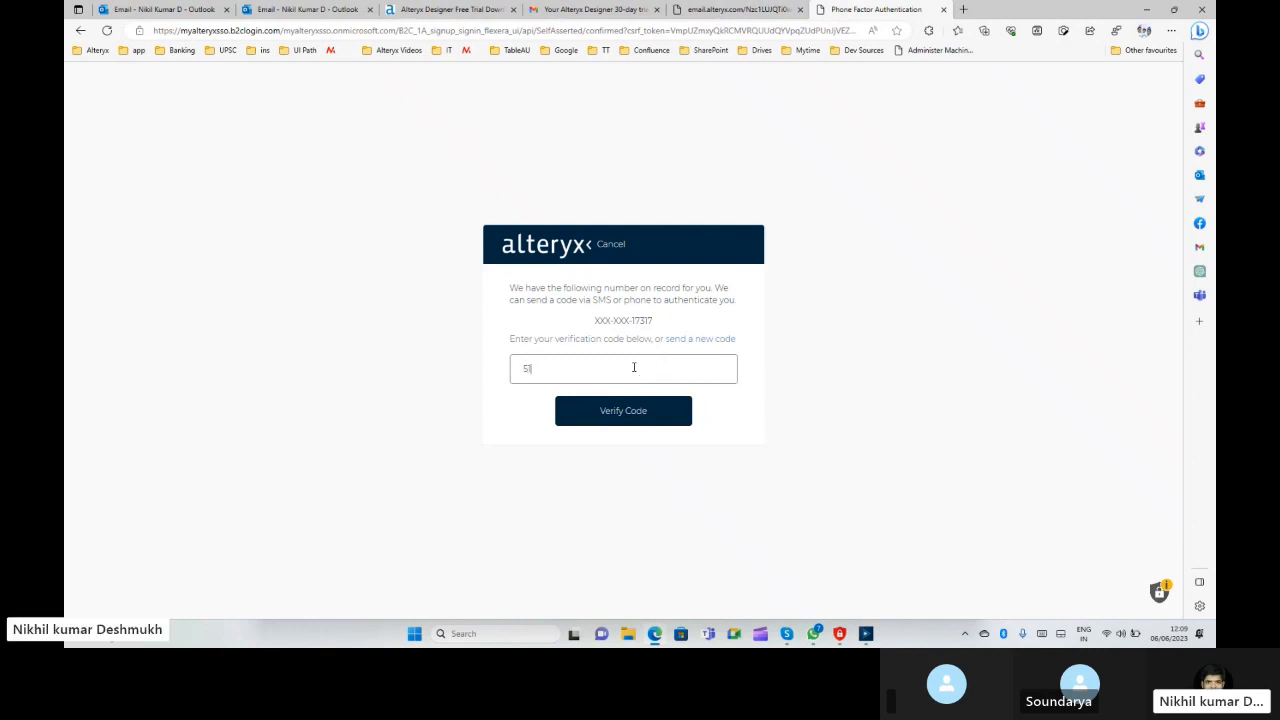
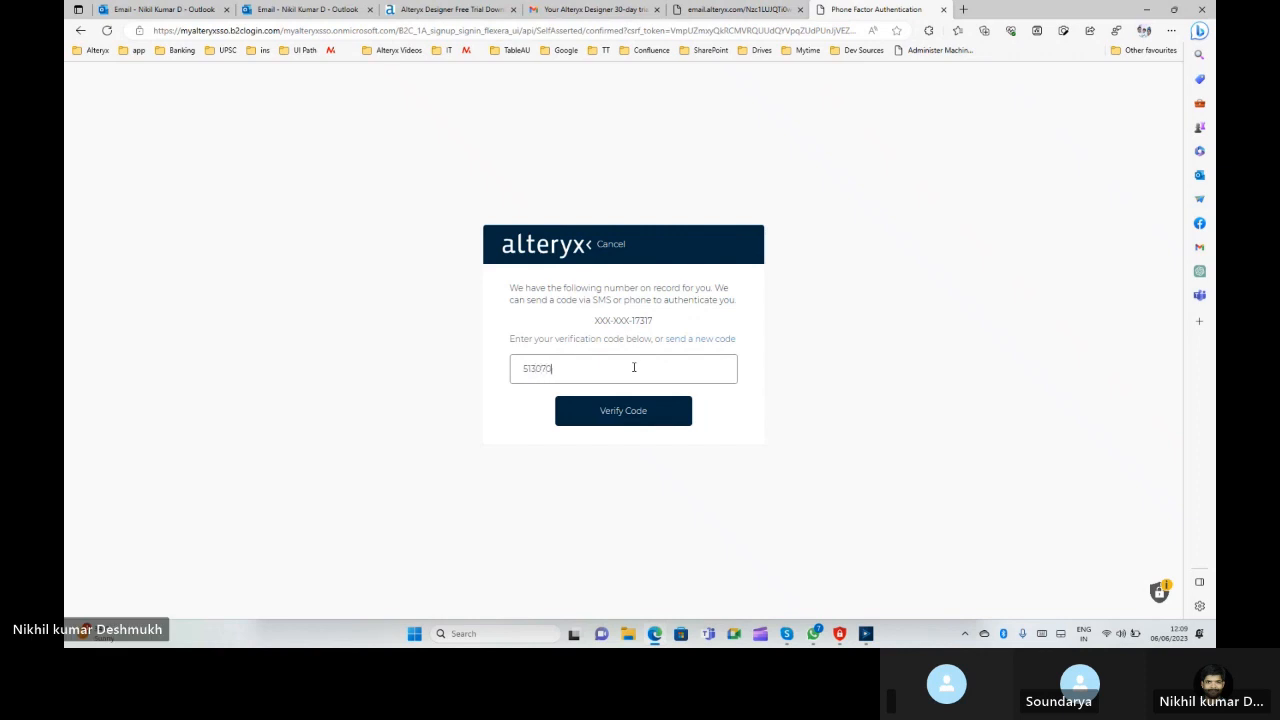
click(613, 418)
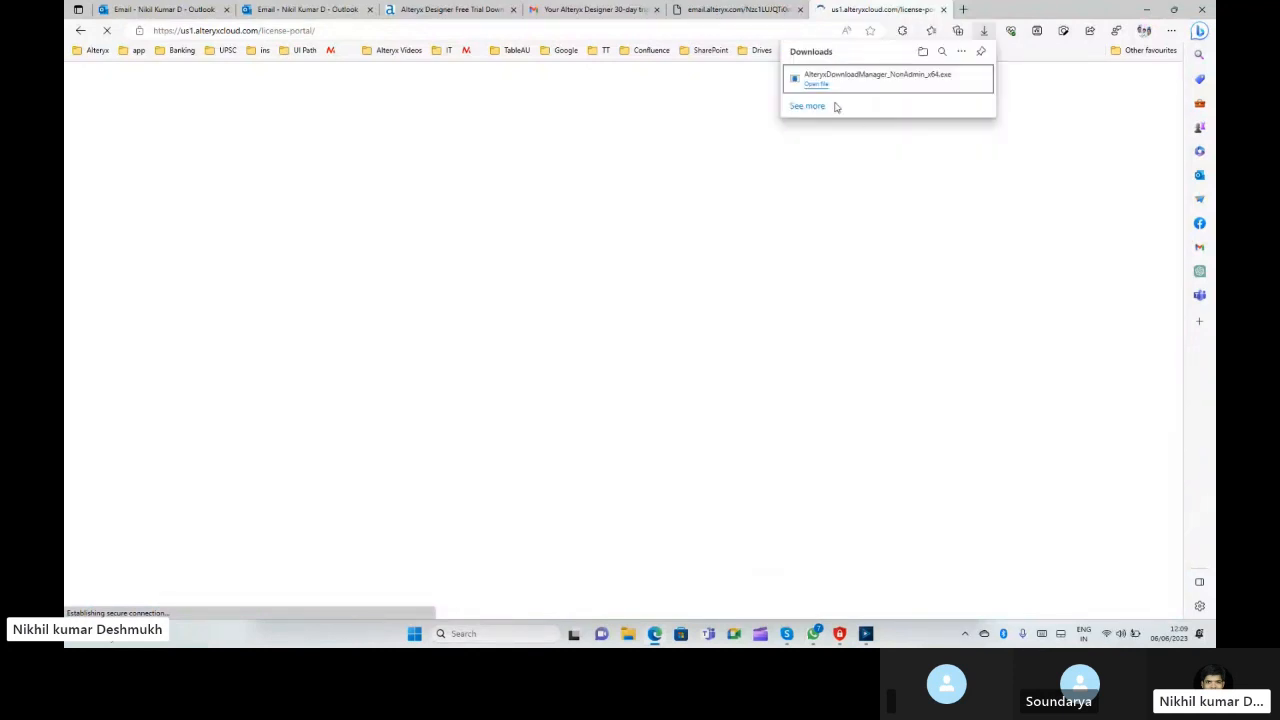
Check the Download Manager's progress, then dismiss the portal's welcome popup and new-portal notice.
mouse_move(866, 630)
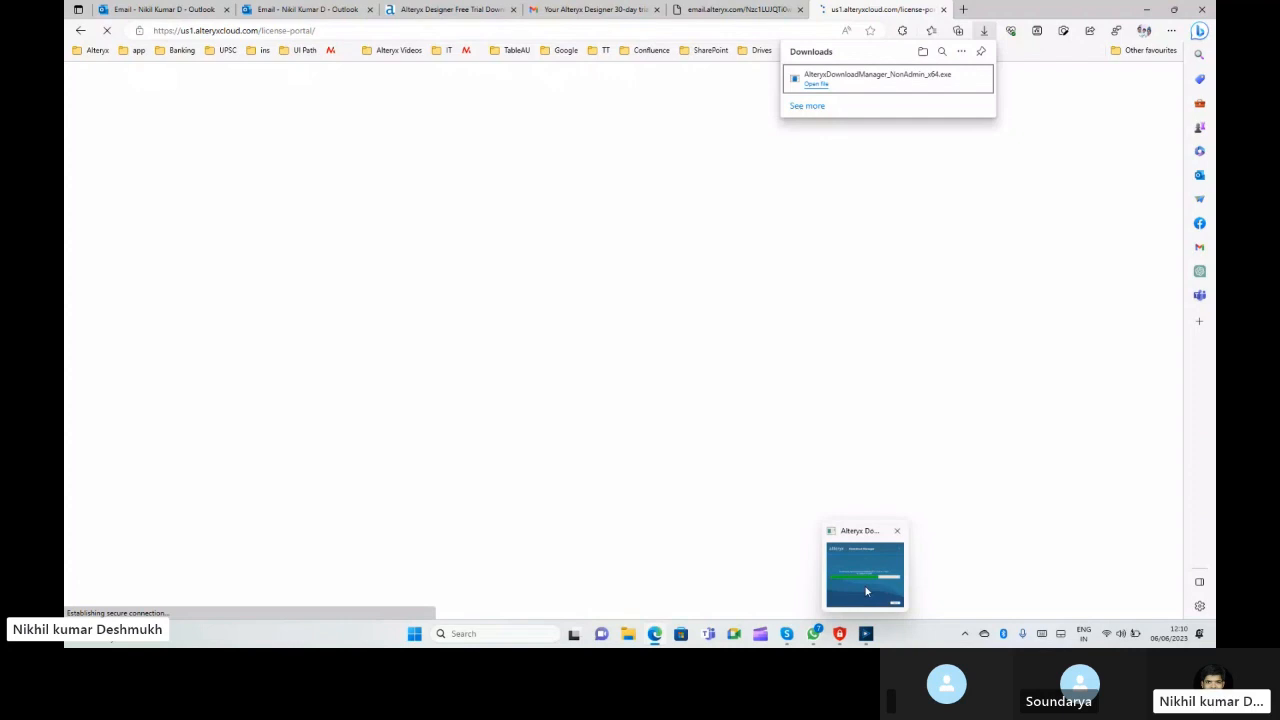
click(866, 591)
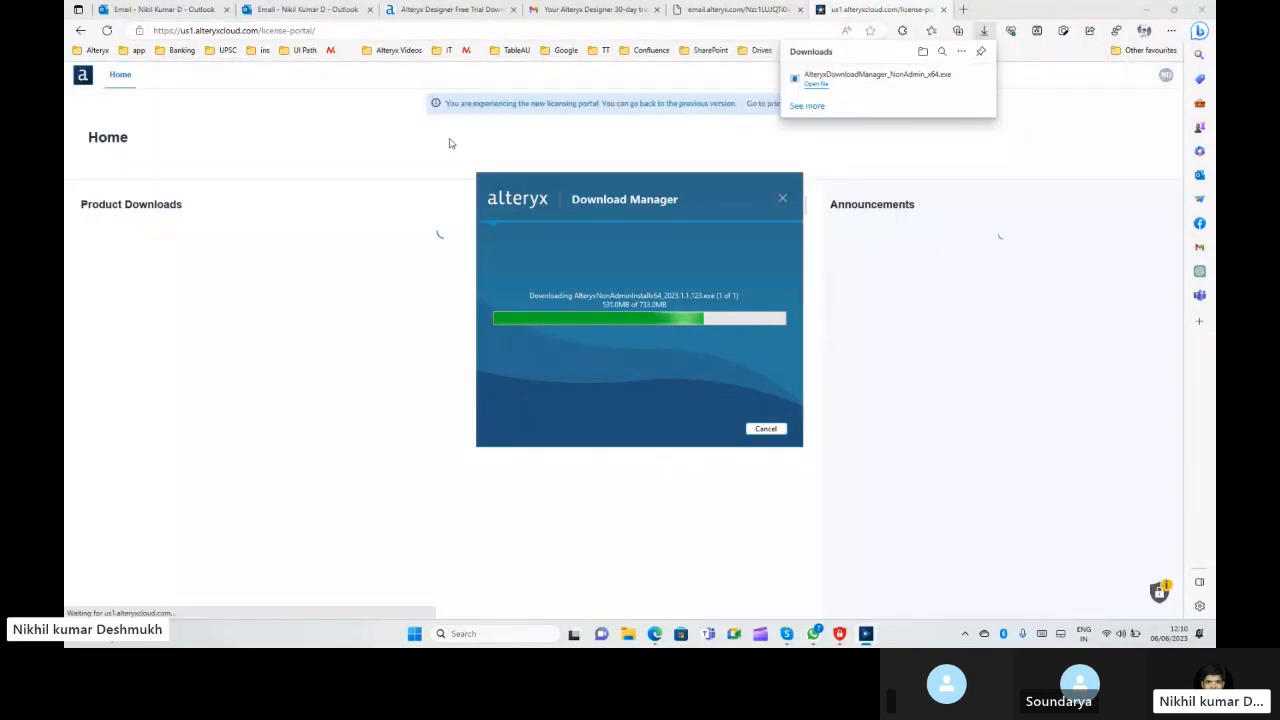
click(444, 165)
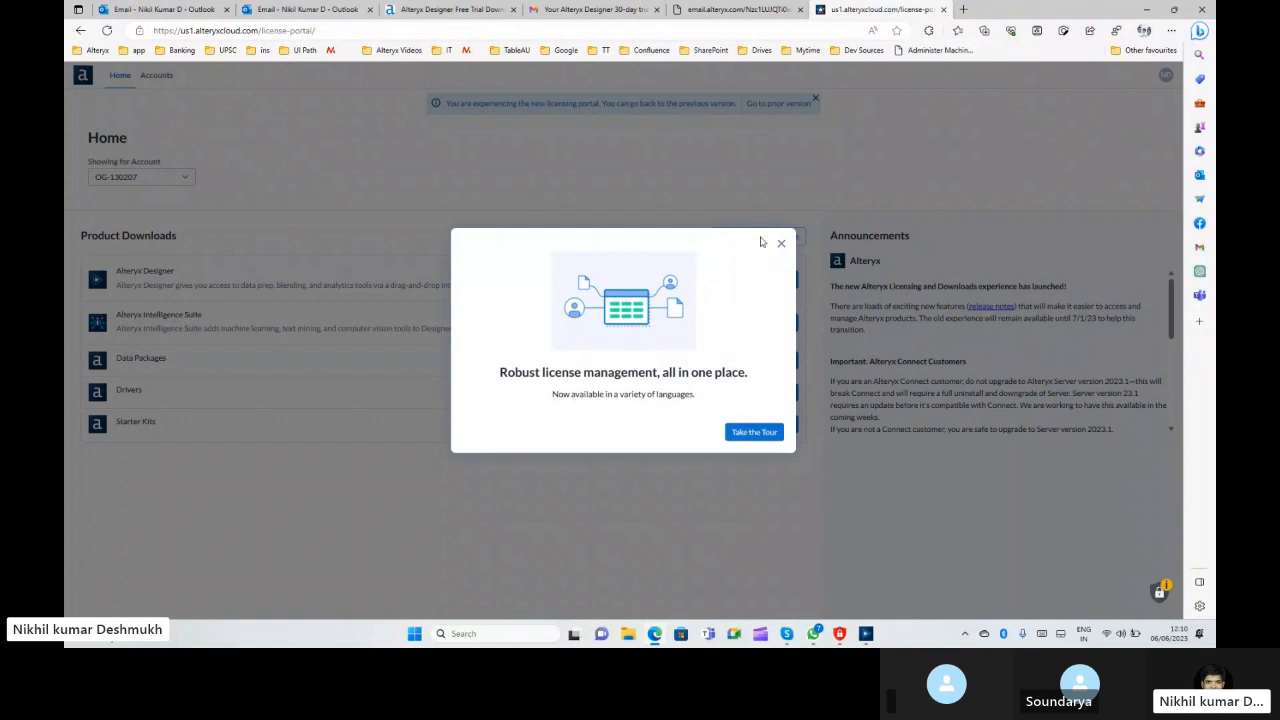
click(781, 246)
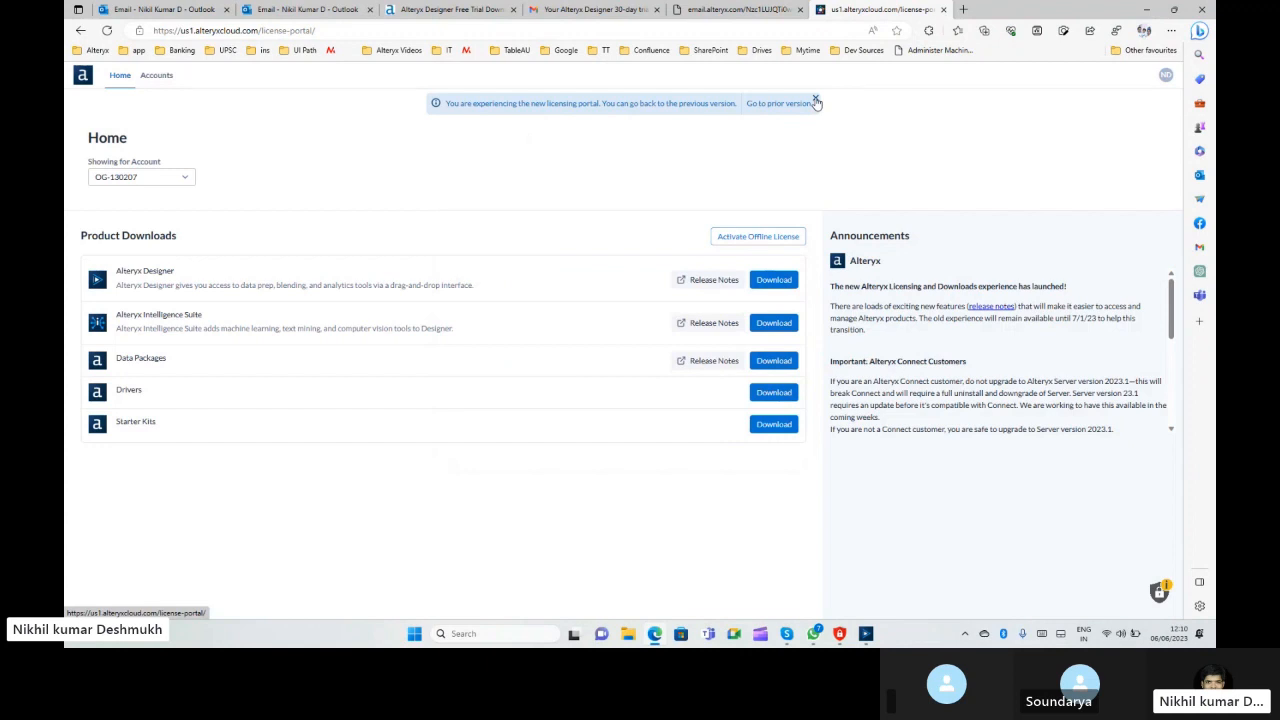
click(816, 101)
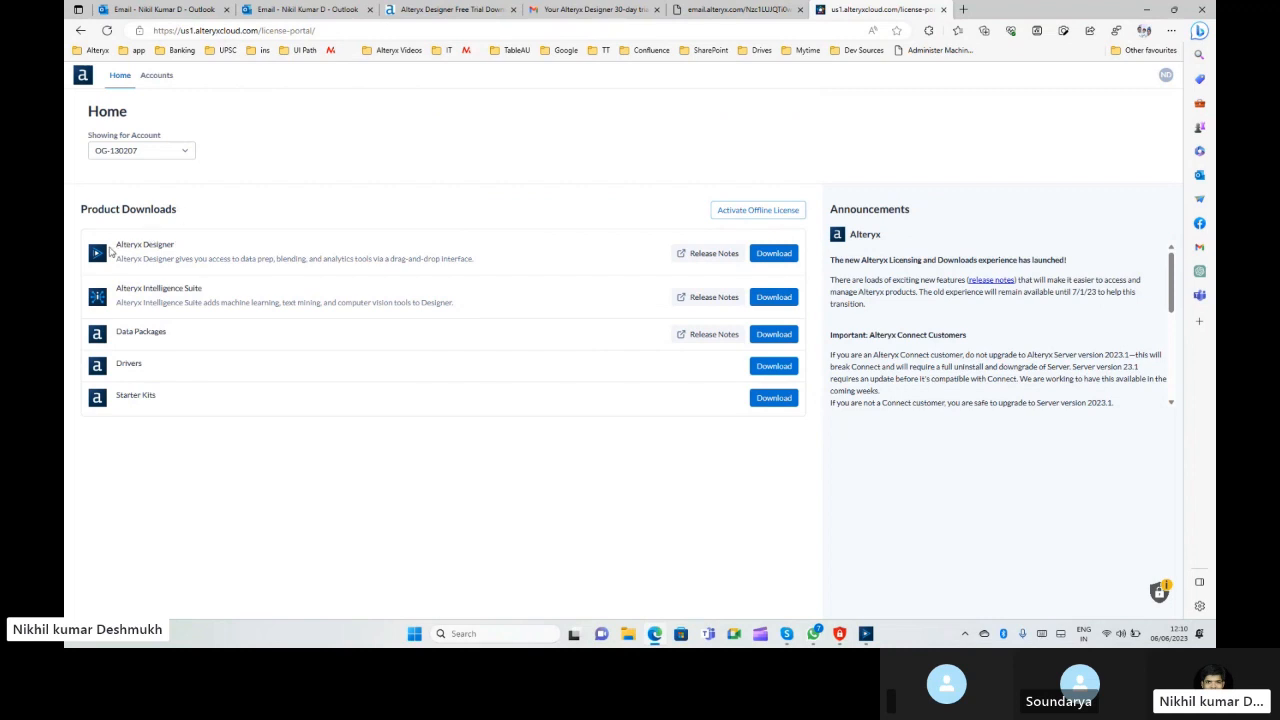
Highlight the Alteryx Designer and Alteryx Intelligence Suite product descriptions to point them out.
drag(126, 255, 399, 269)
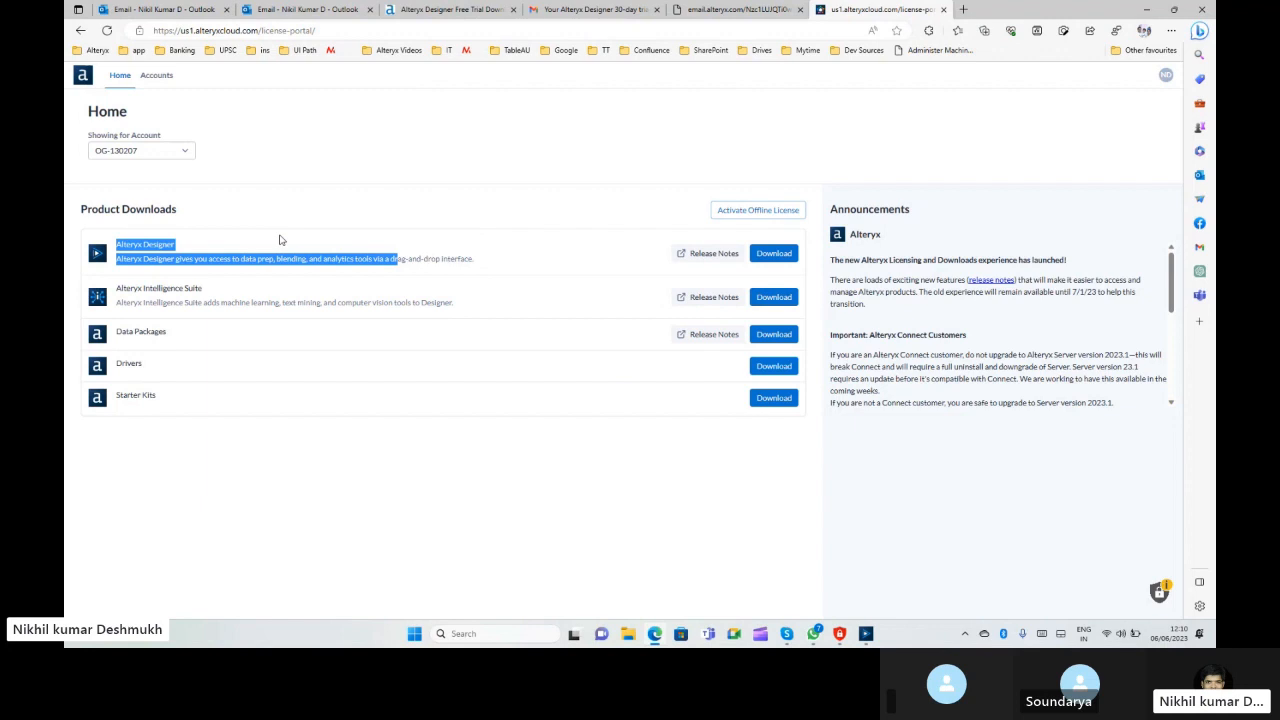
click(365, 260)
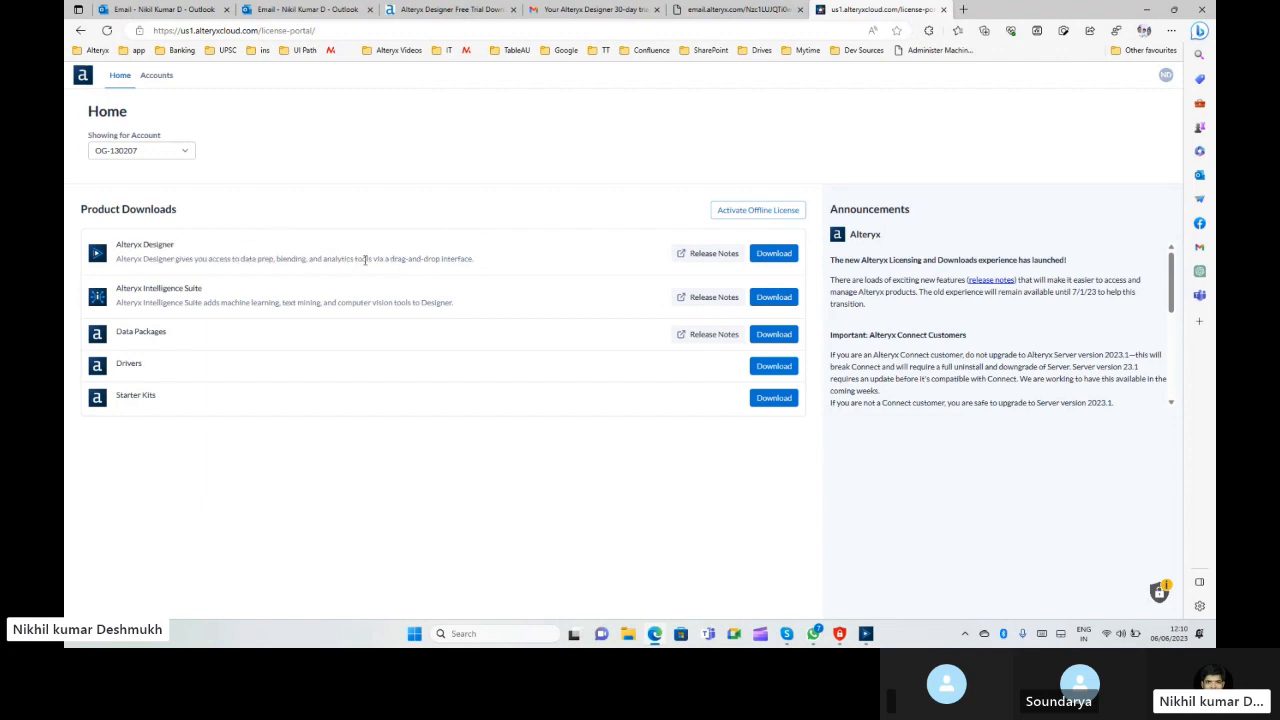
drag(302, 260, 476, 262)
click(474, 262)
drag(116, 287, 246, 306)
click(243, 306)
Review the Alteryx Designer versions offered for download, 2023.1 through 2021.3, then close the list.
click(777, 257)
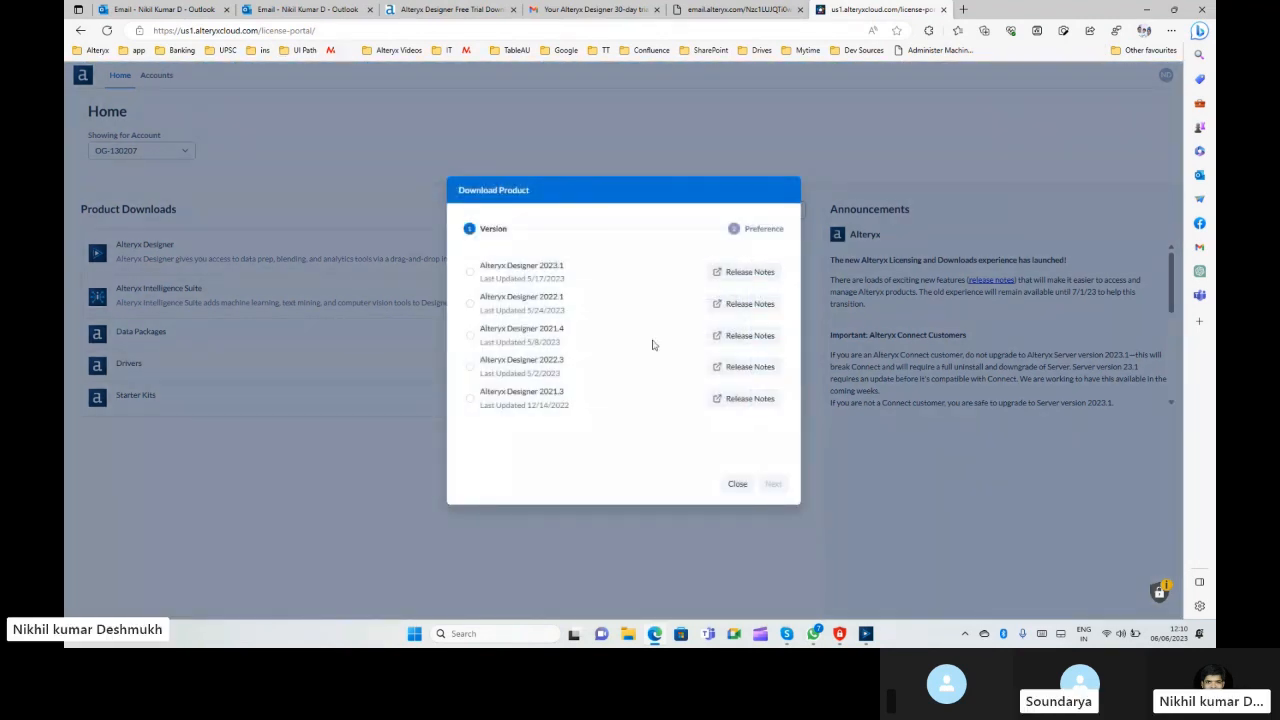
click(739, 488)
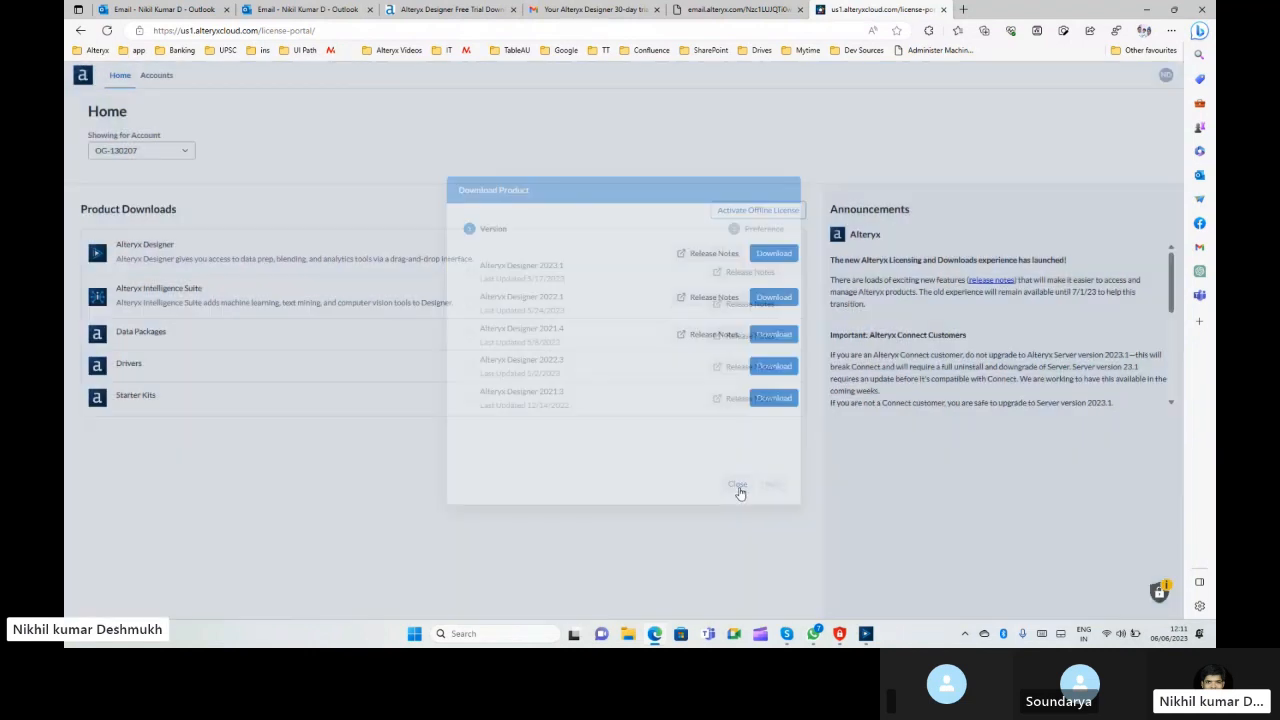
scroll(112, 250, up, 1)
scroll(113, 253, up, 1)
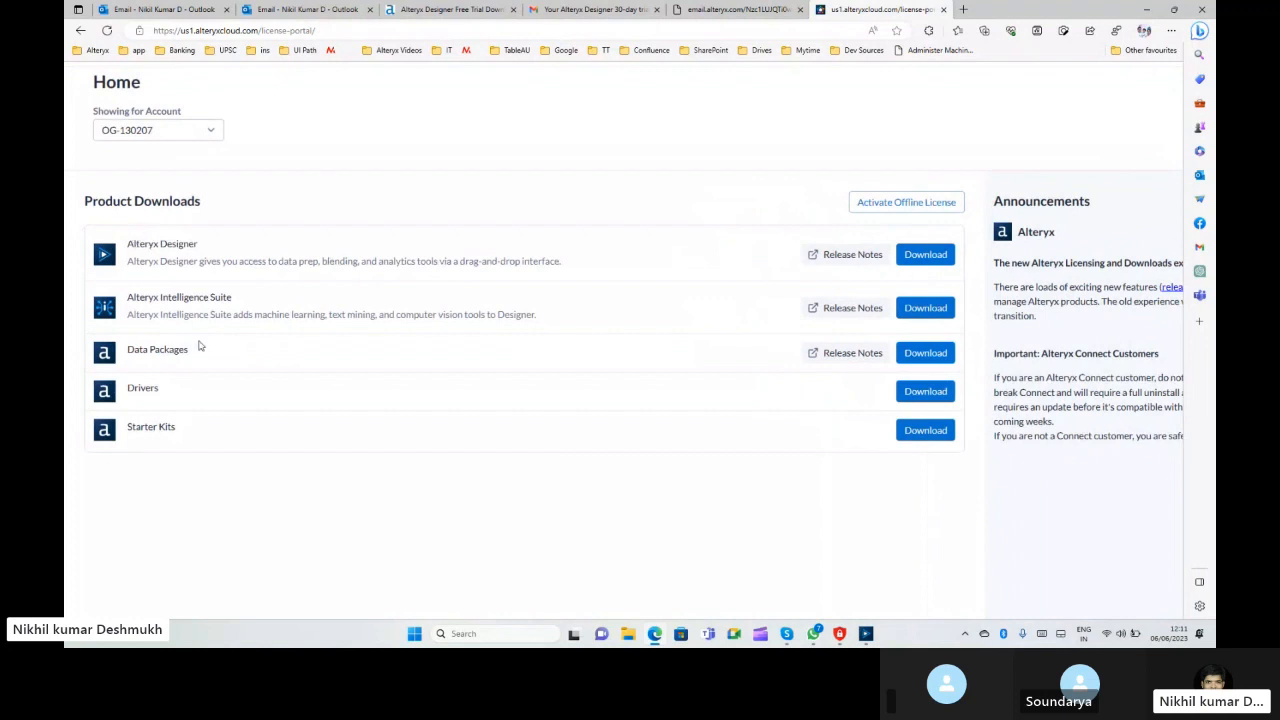
Highlight the remaining product rows, the Starter Kits row and the Alteryx Designer name.
drag(124, 315, 168, 489)
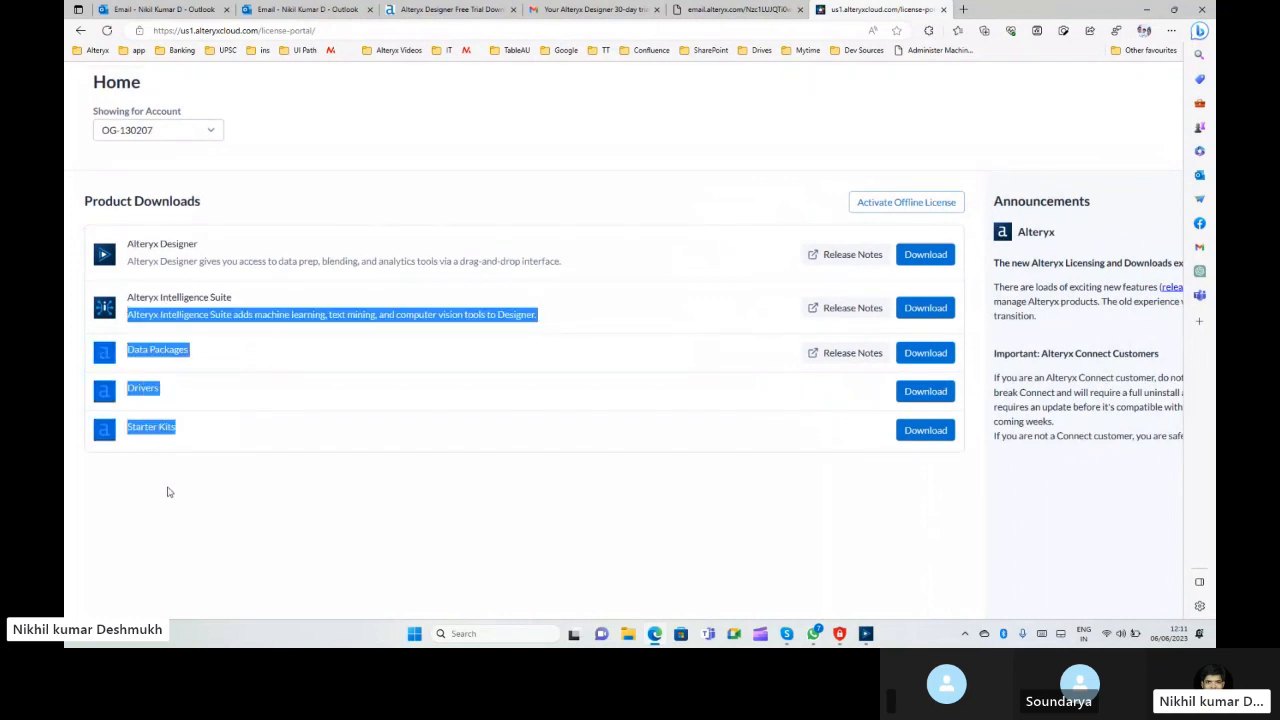
click(166, 486)
drag(191, 434, 173, 418)
triple_click(173, 418)
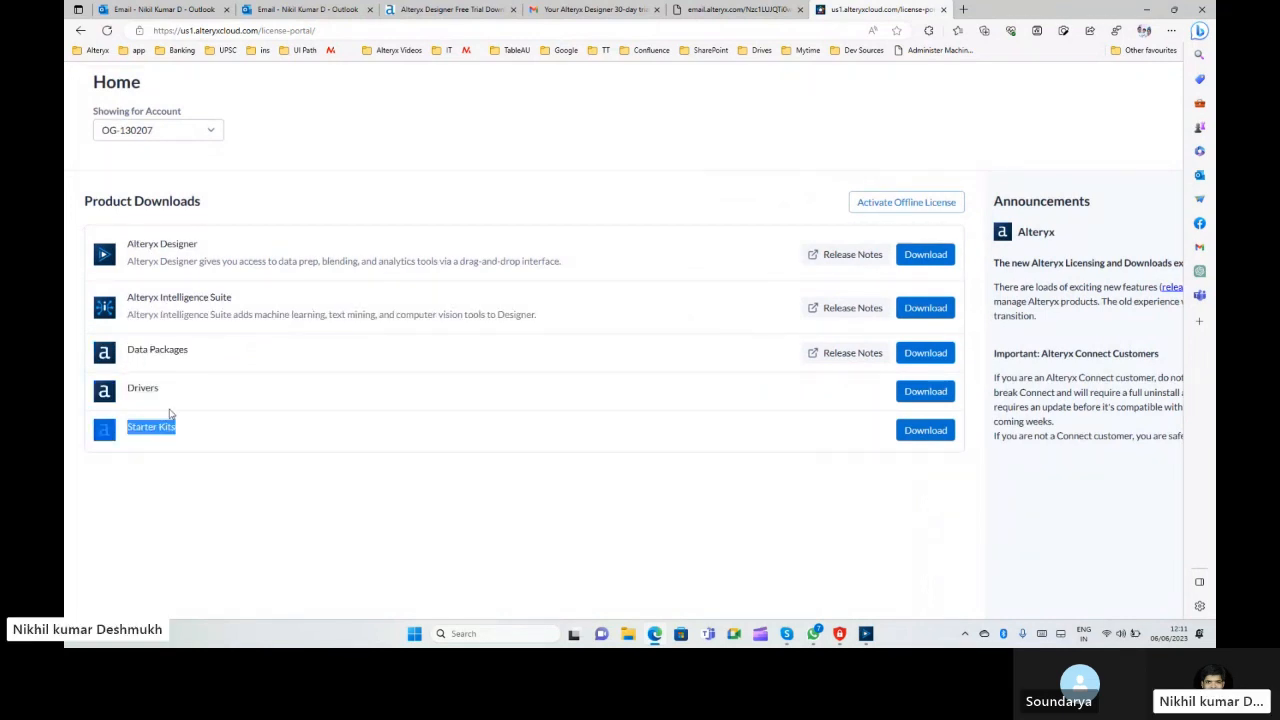
click(129, 366)
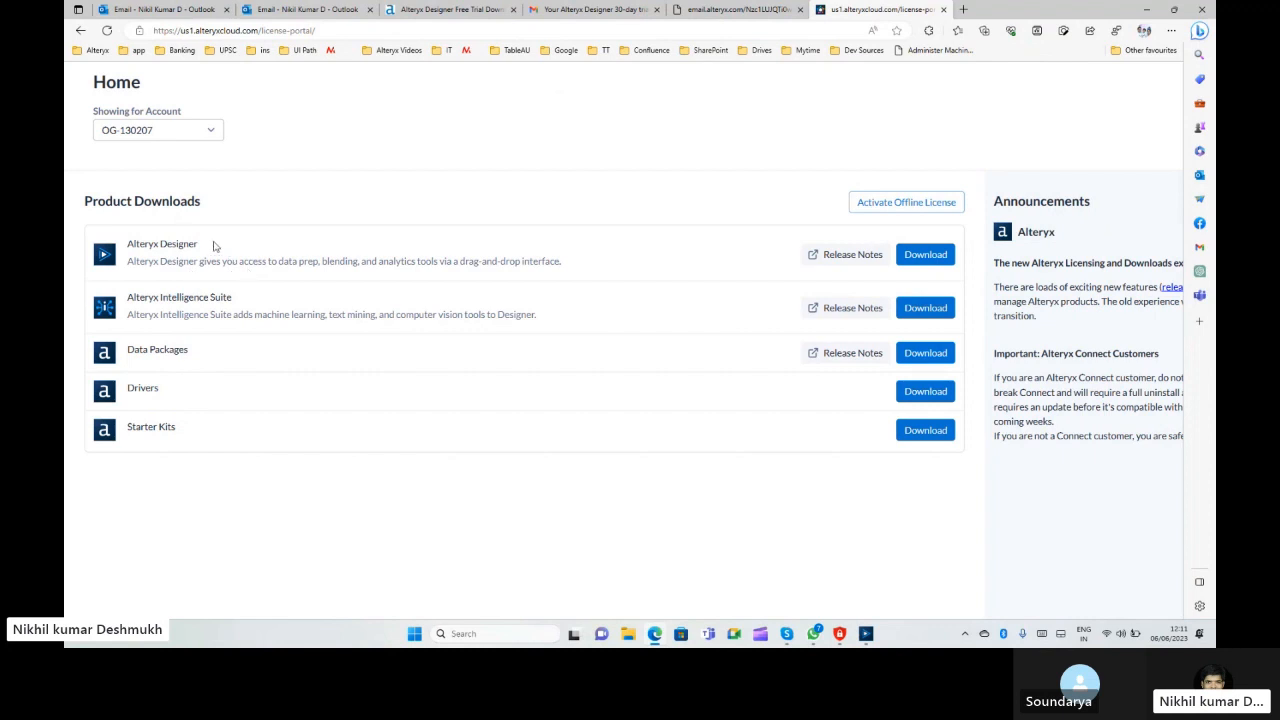
drag(133, 240, 280, 246)
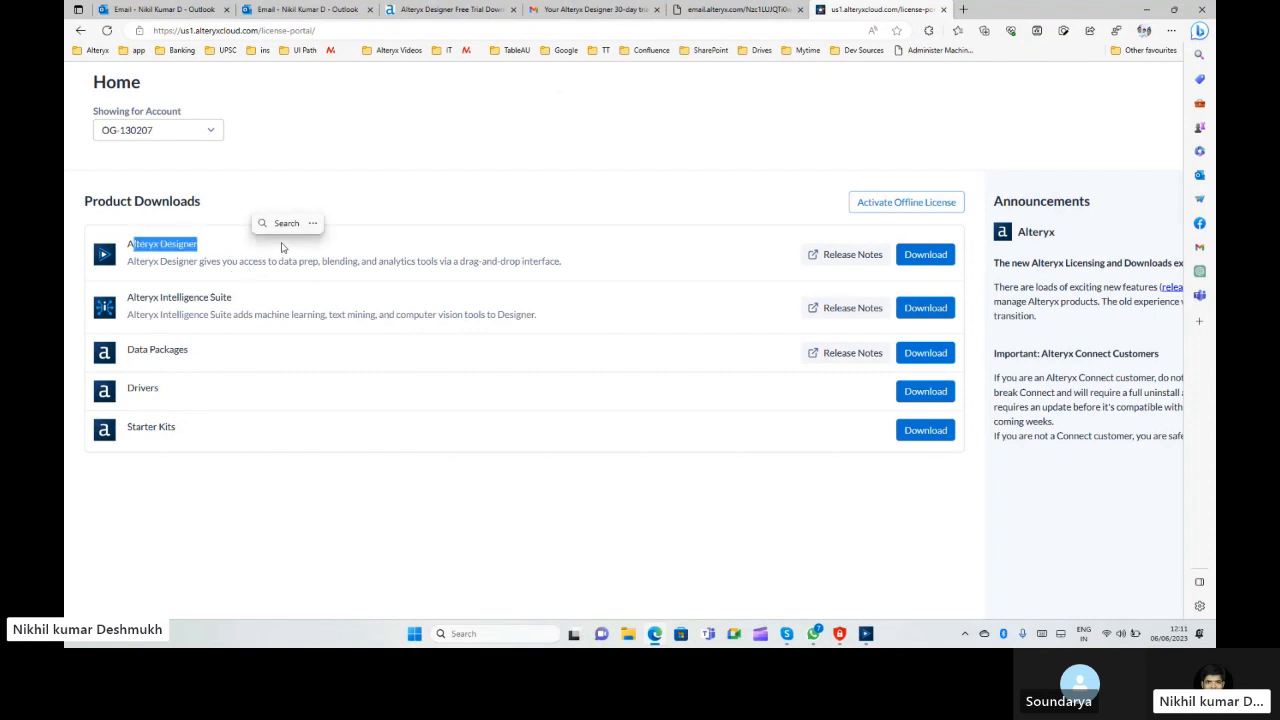
click(205, 246)
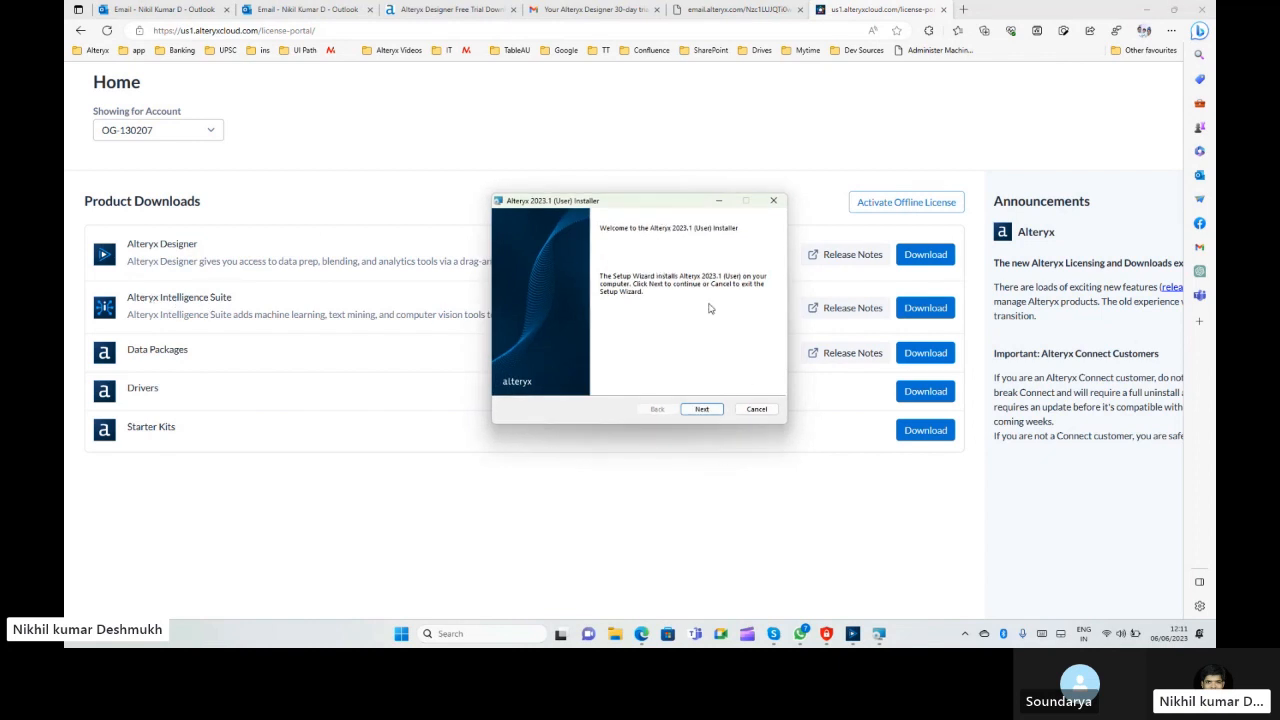
Accept the licence agreement, keep the default folder and install Alteryx 2023.1 (User).
click(704, 410)
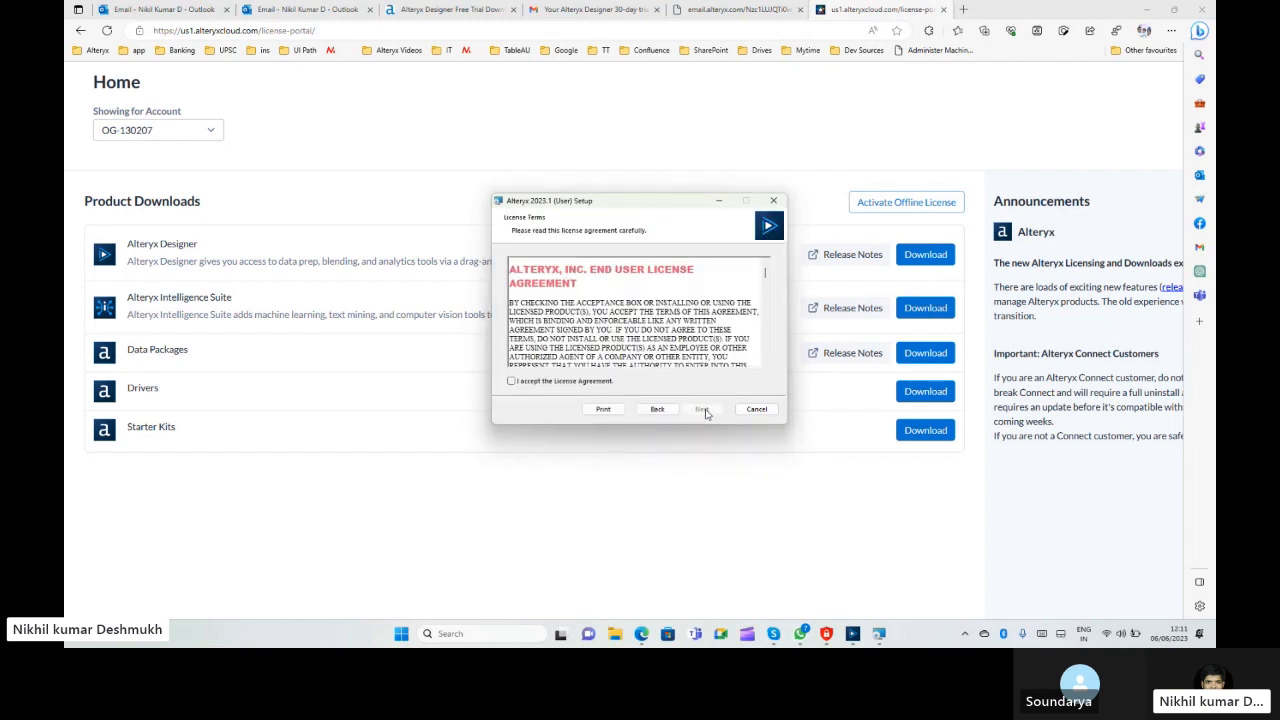
click(511, 381)
click(702, 410)
click(702, 410)
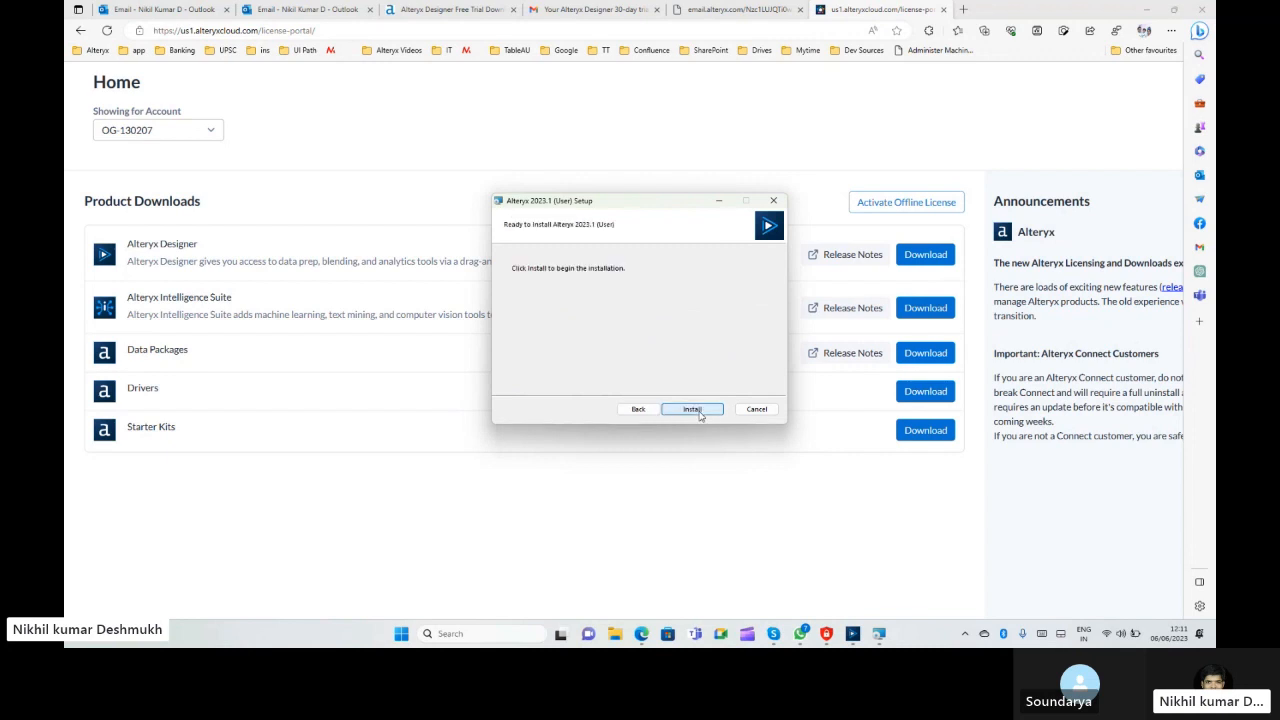
click(692, 409)
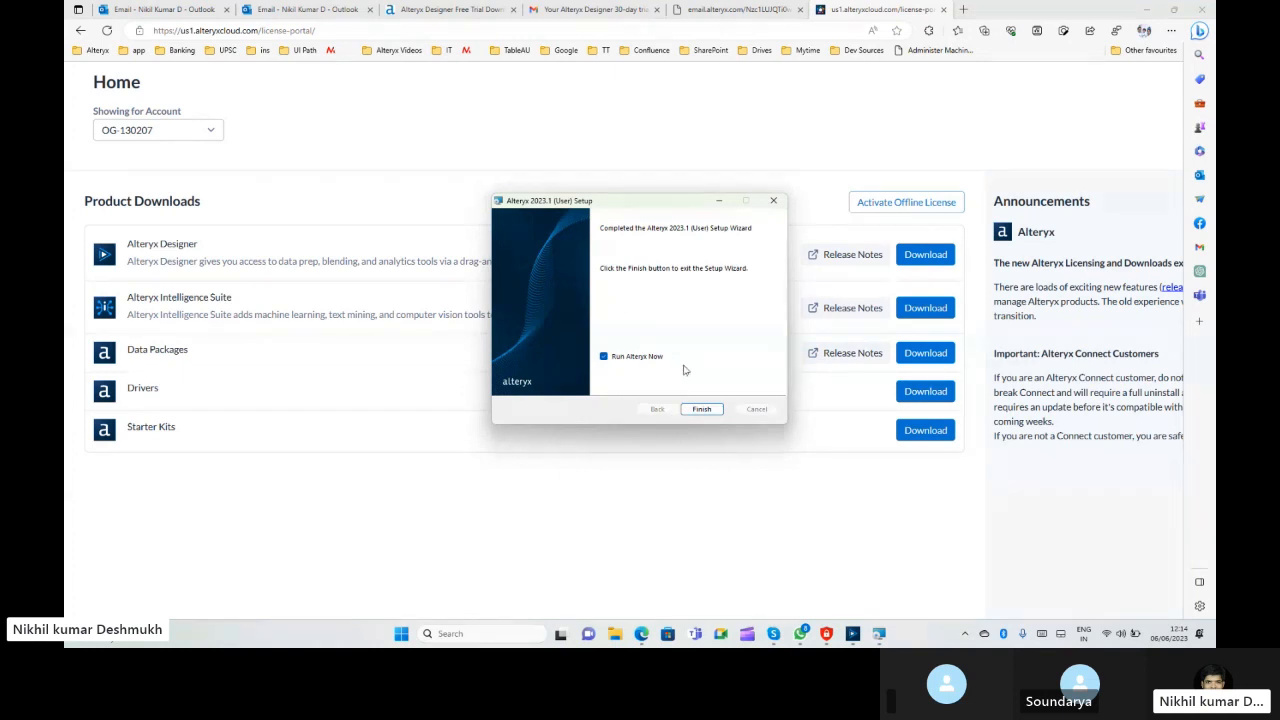
Close the setup wizard and Download Manager so Alteryx Designer launches via Run Alteryx Now.
click(695, 408)
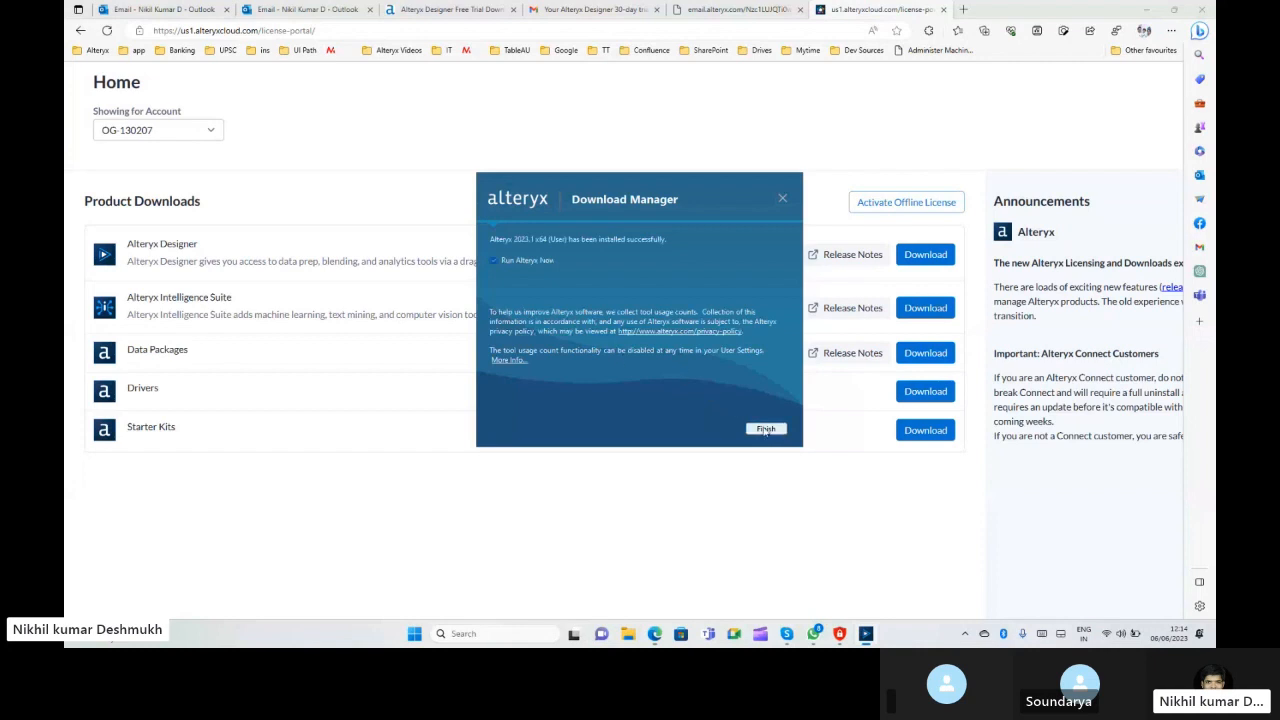
click(766, 430)
click(766, 430)
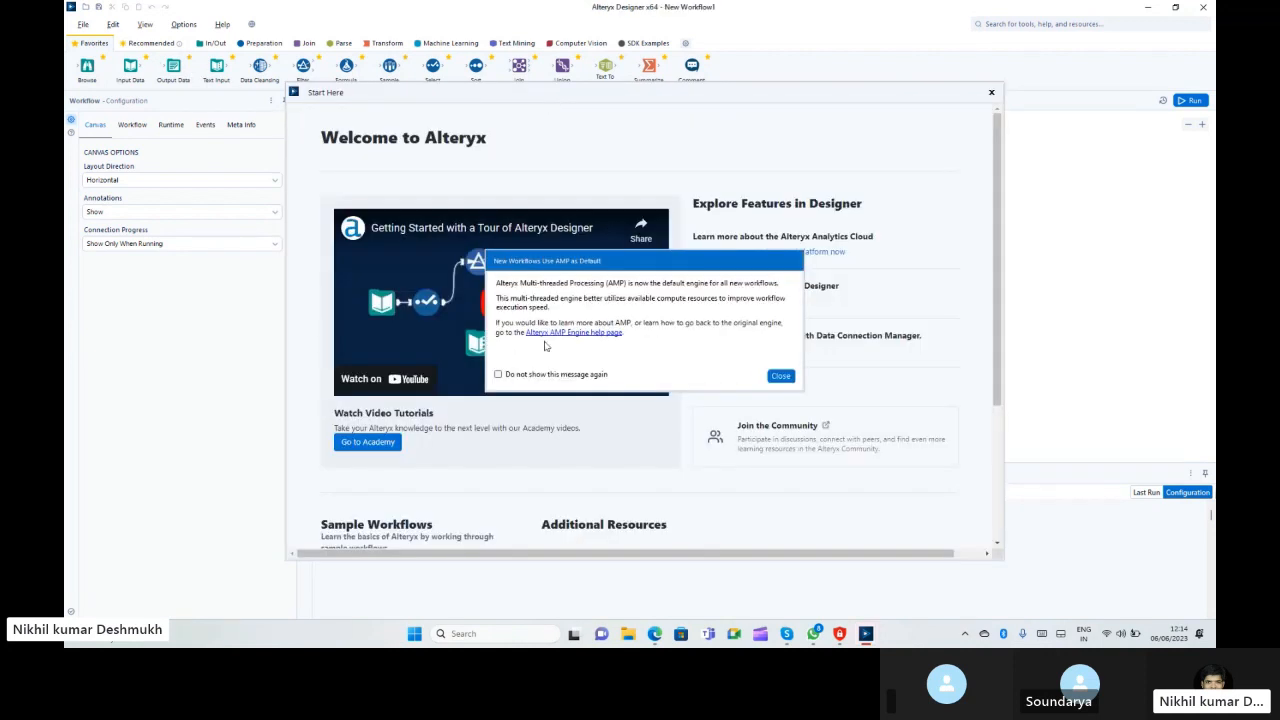
Dismiss the AMP default-engine notice and choose Start Free Trial in the activation dialog.
click(780, 375)
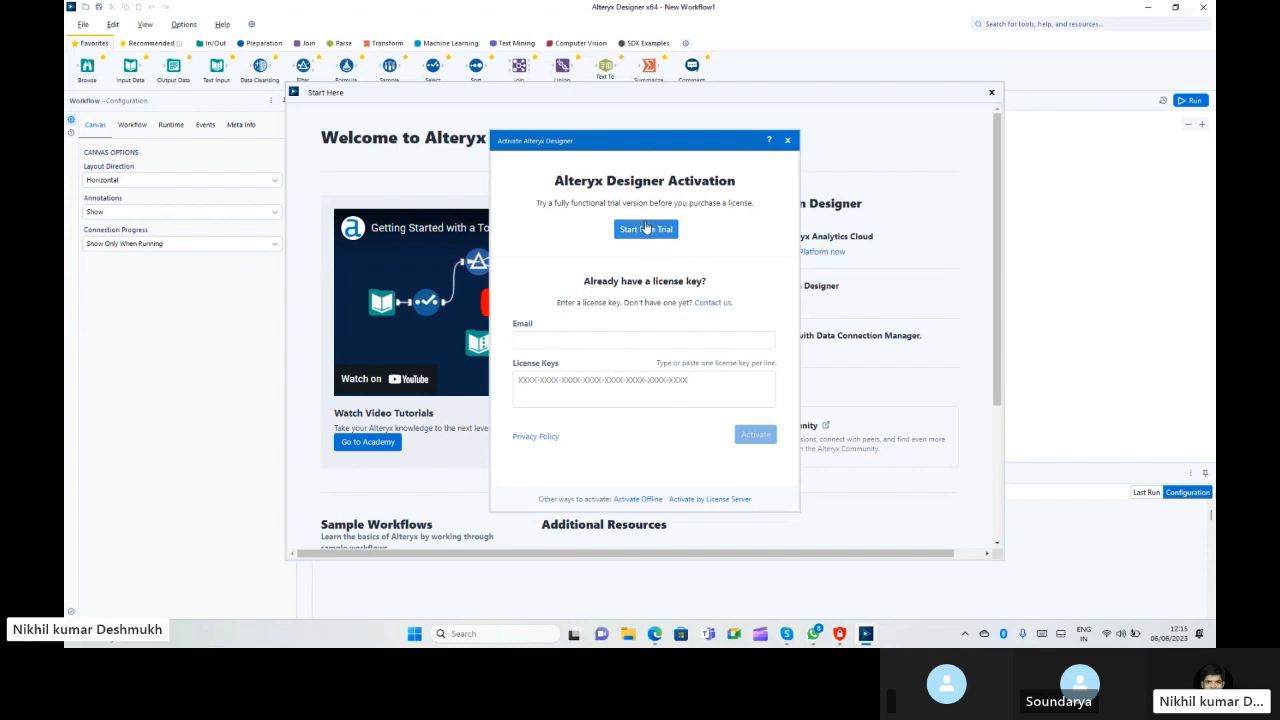
click(646, 229)
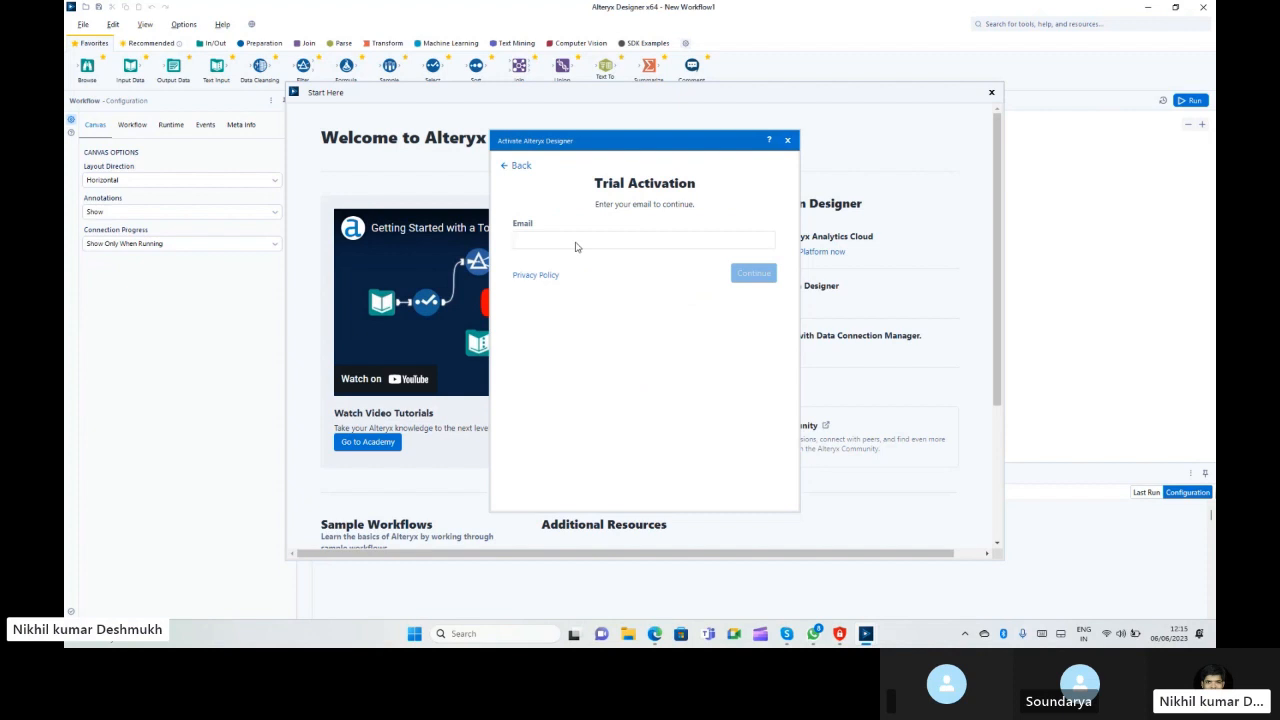
Clear the pre-filled license email, choose Start Free Trial, and paste in the account email.
click(513, 165)
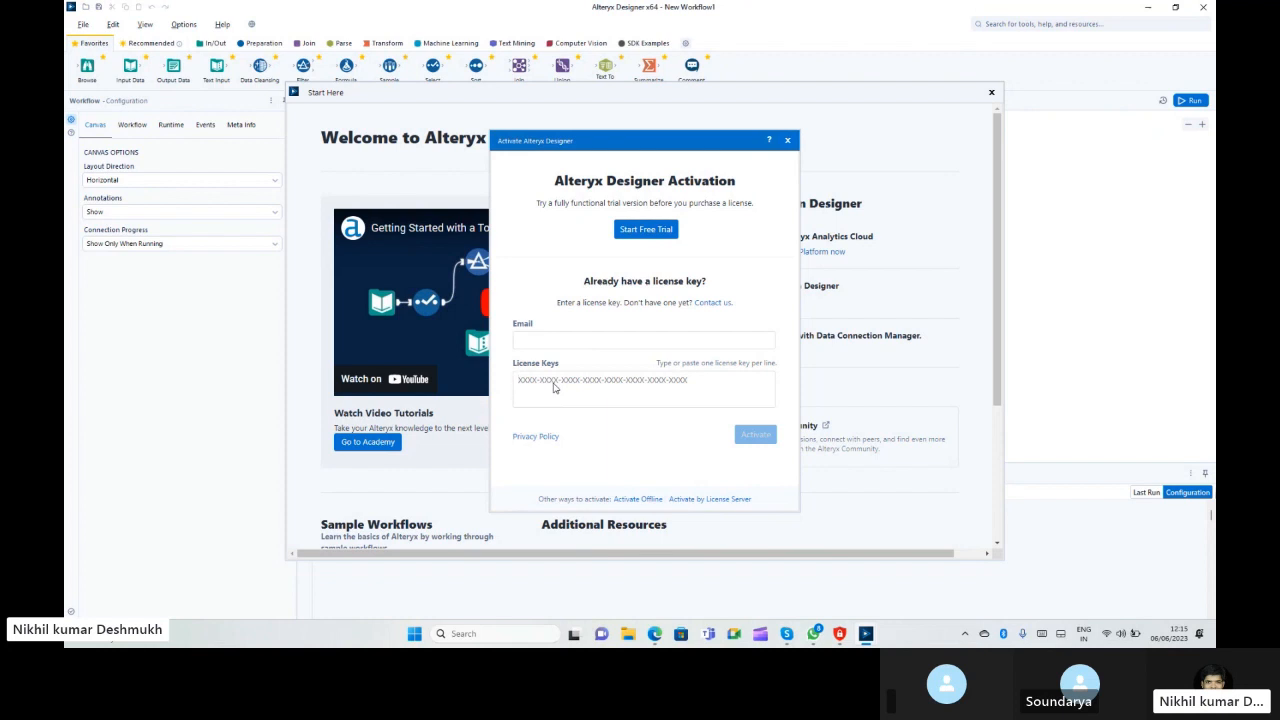
click(555, 388)
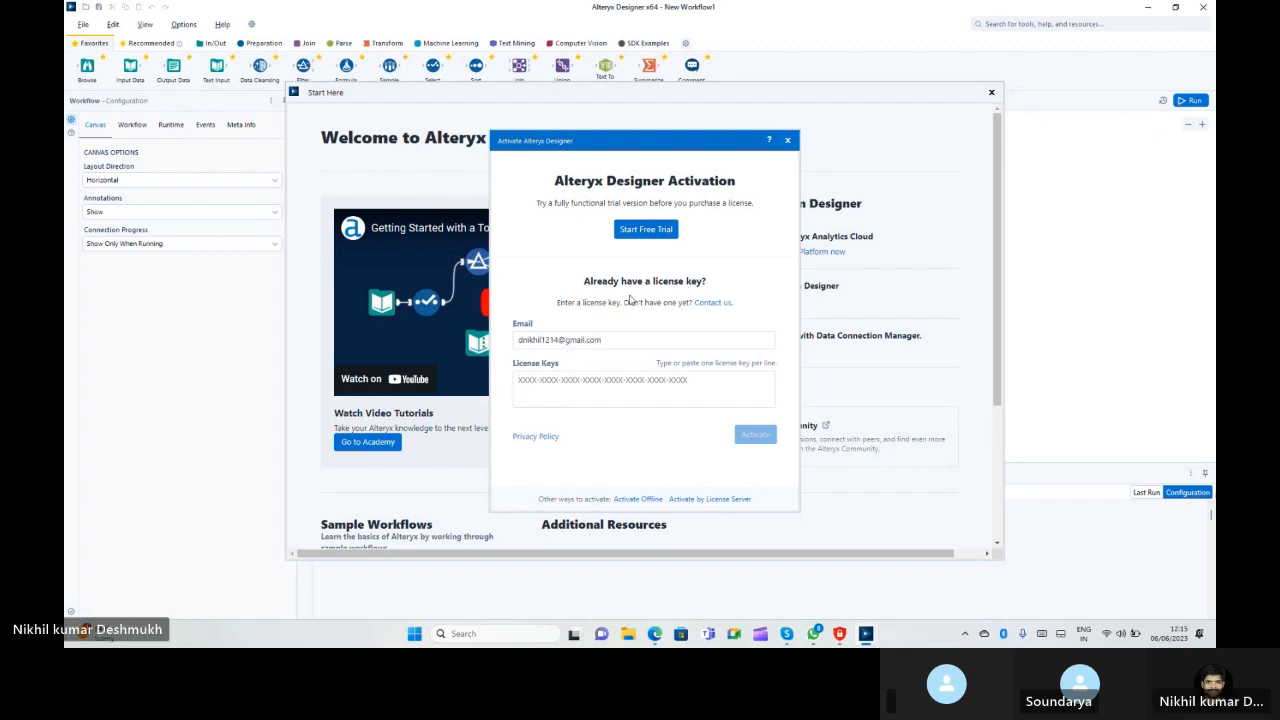
drag(613, 342, 509, 347)
key(ctrl+c)
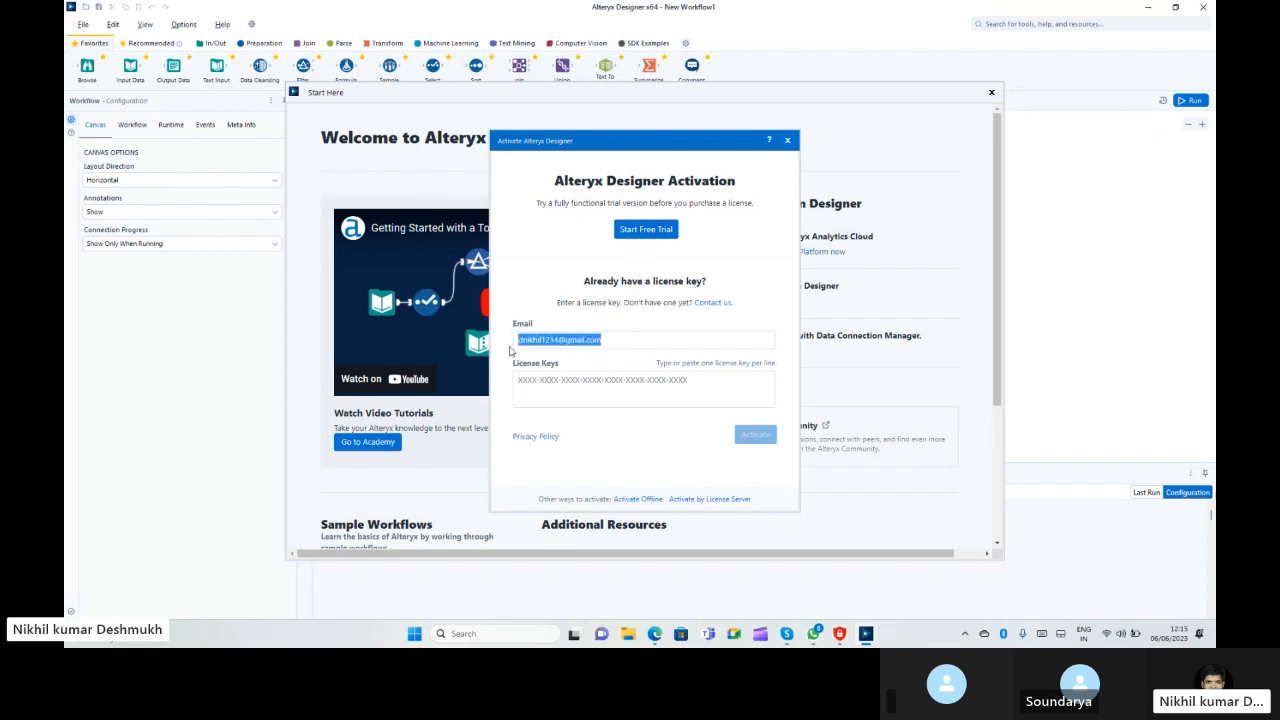
key(BackSpace)
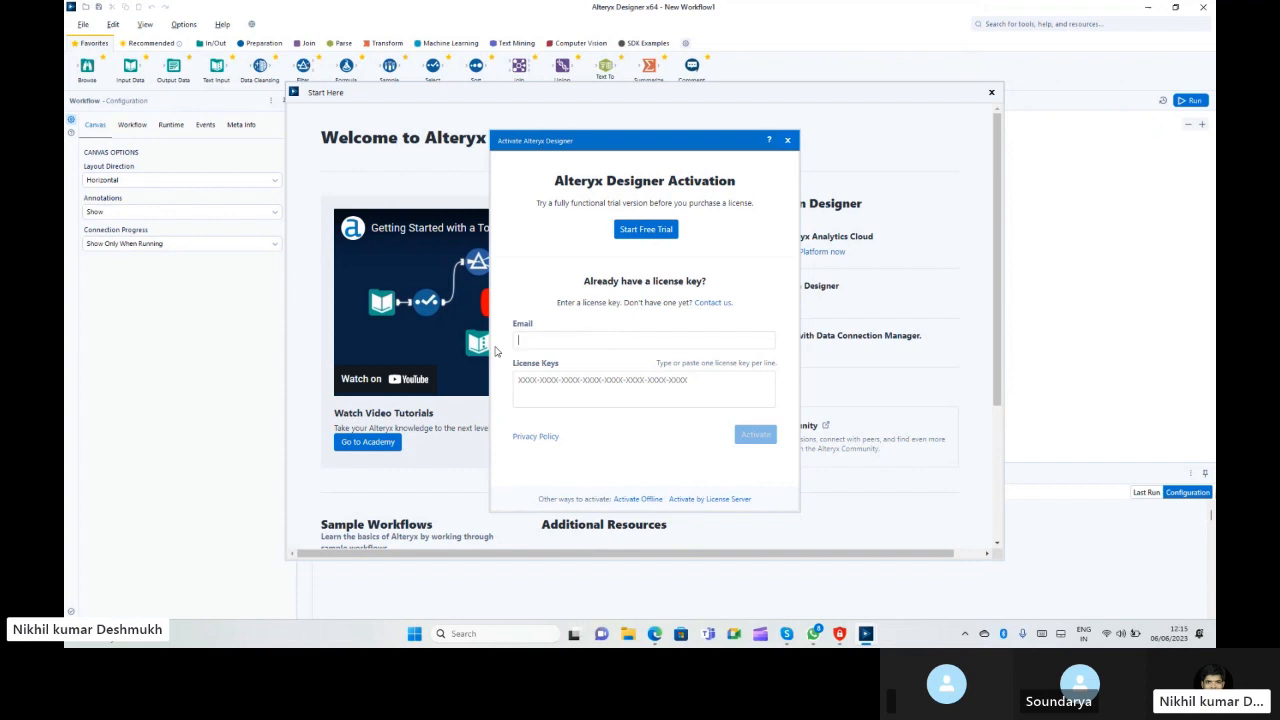
click(635, 232)
key(ctrl+v)
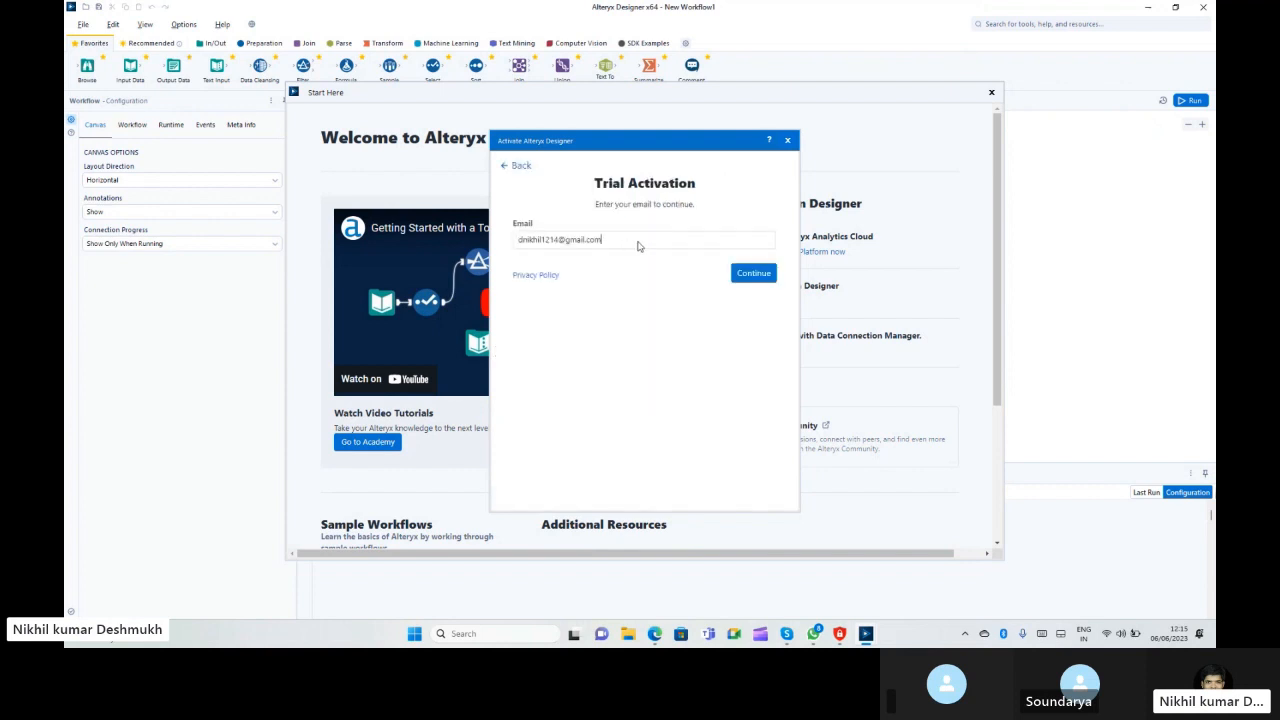
Continue past the email page and fill in the first name, company, phone and address fields.
click(754, 274)
click(612, 243)
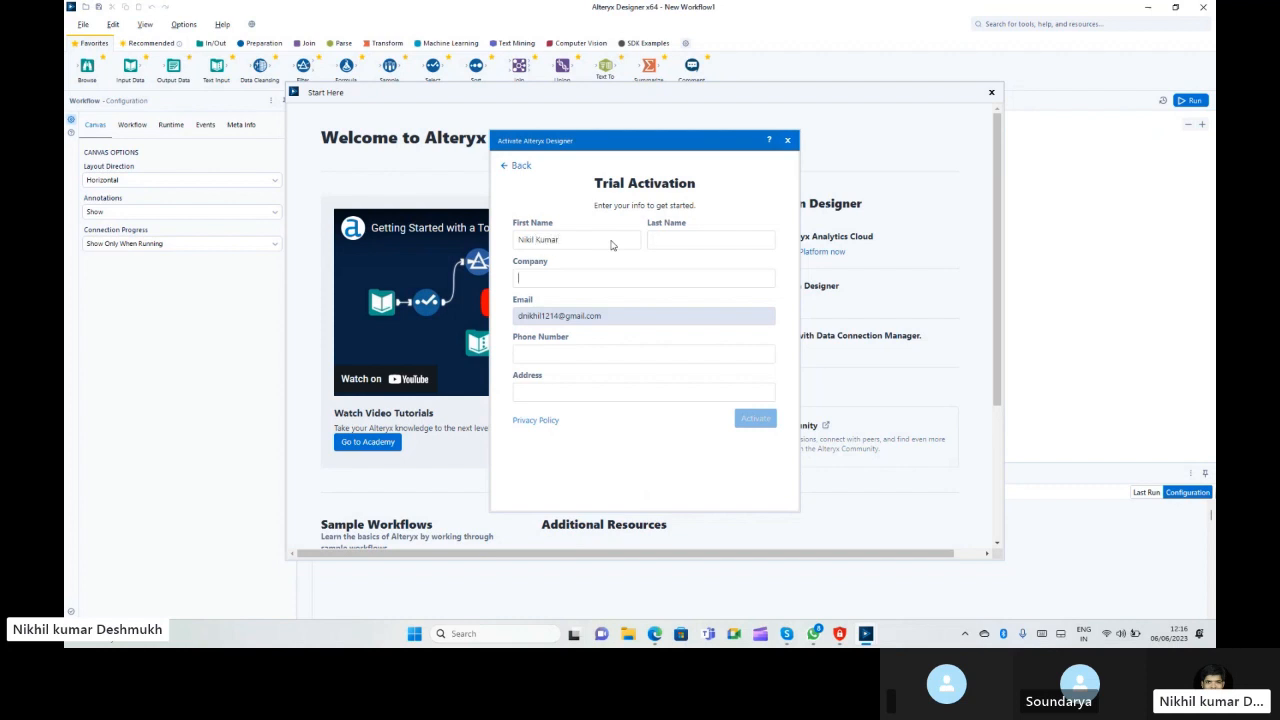
text(Dheshmuk)
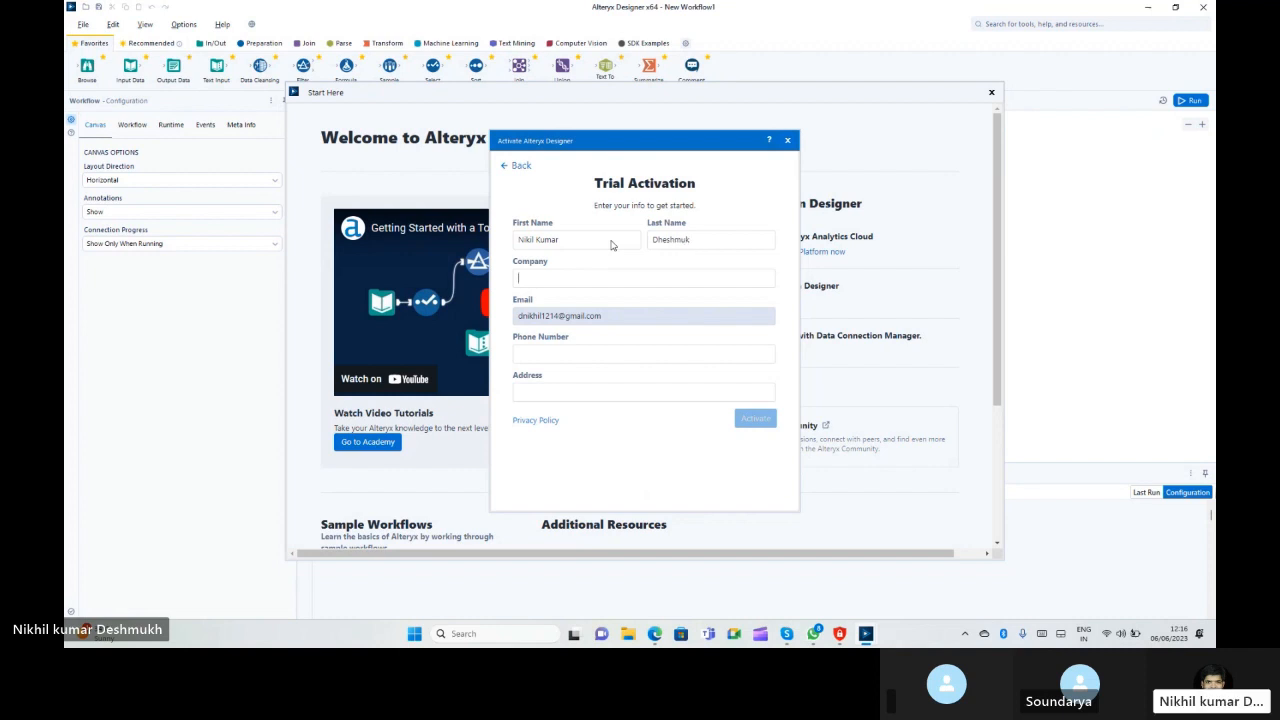
key(Tab)
text(DKMA T)
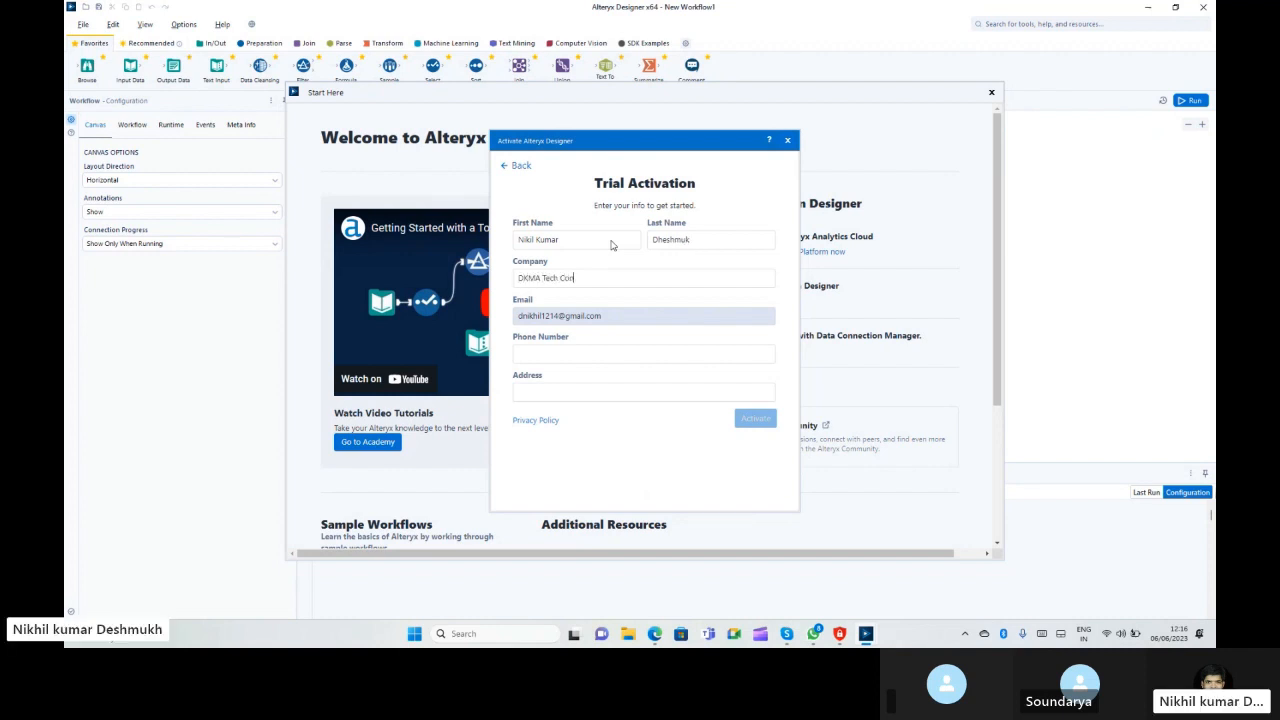
text(ech Con)
text(s)
text(7)
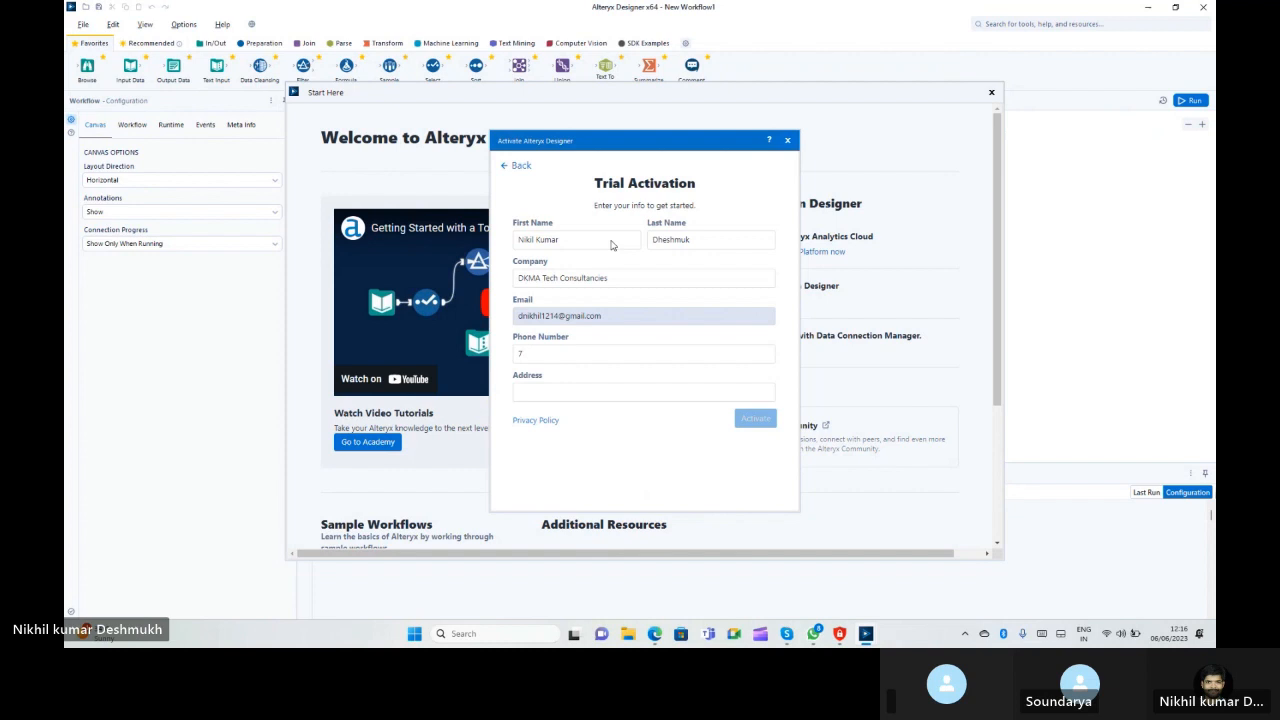
text(98938)
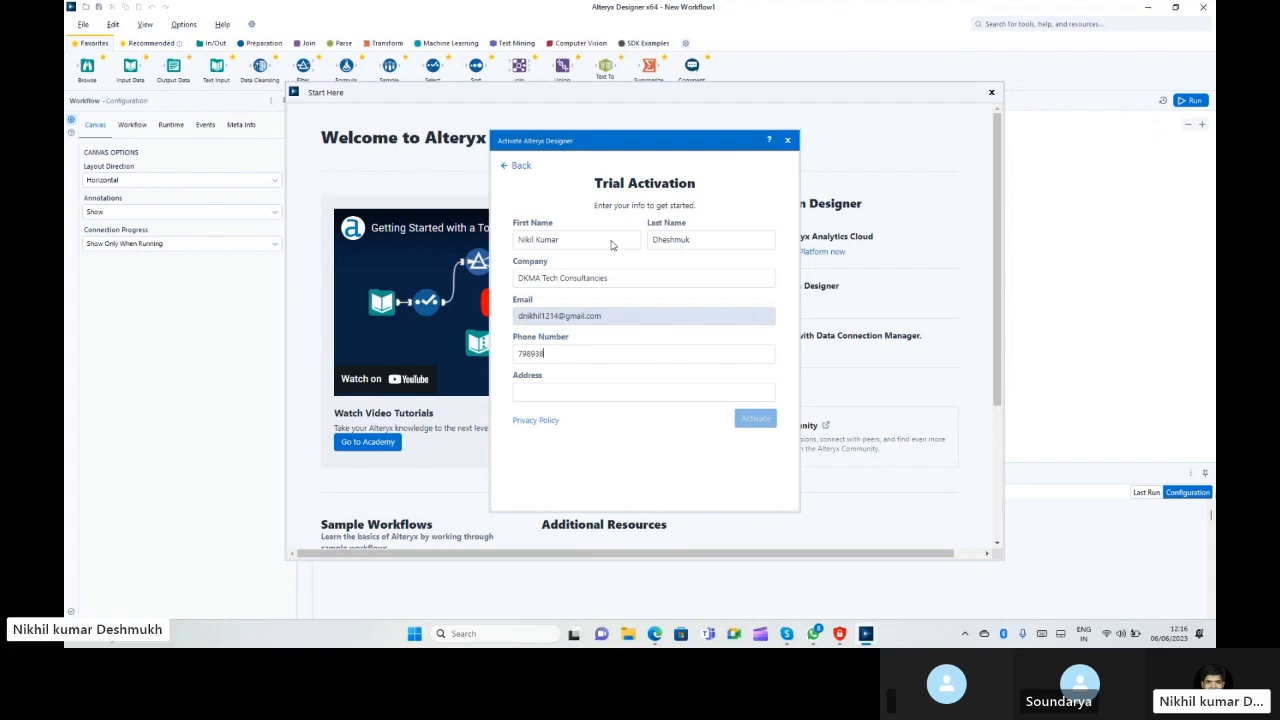
text(4Hyderabad)
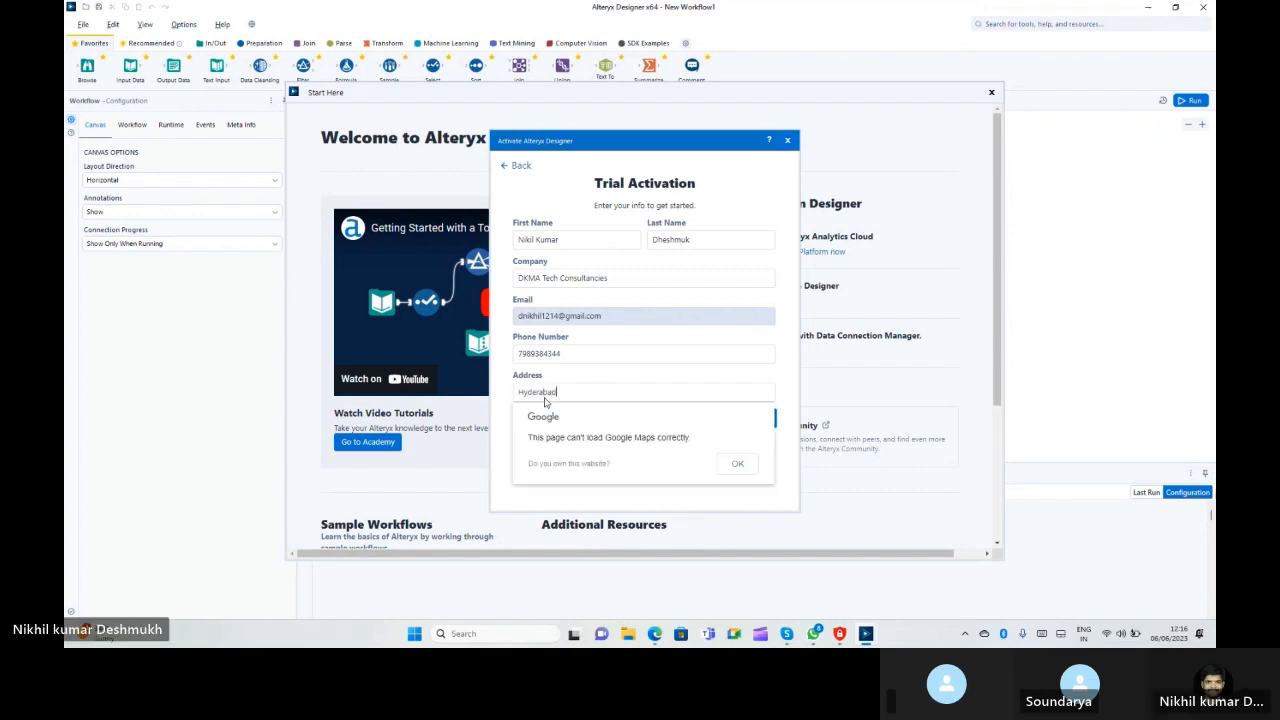
Activate the 30-day trial without Intelligence Suite and choose Start Solving.
click(737, 464)
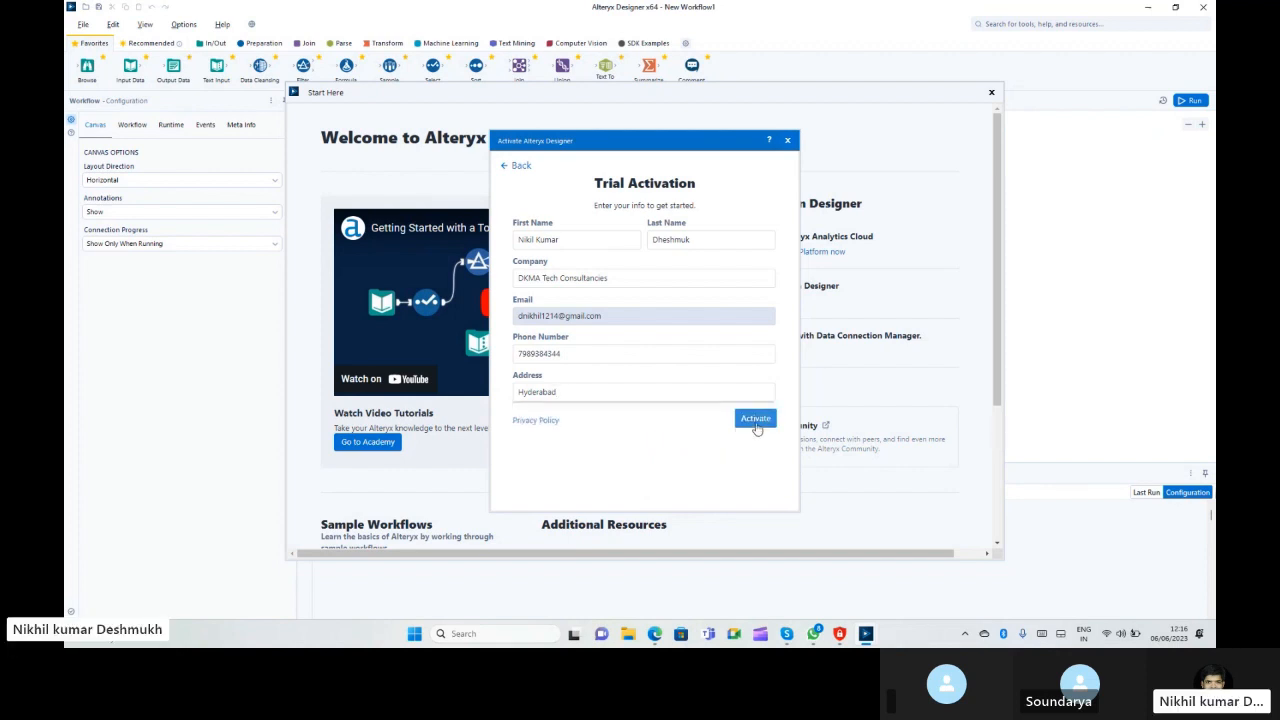
click(757, 420)
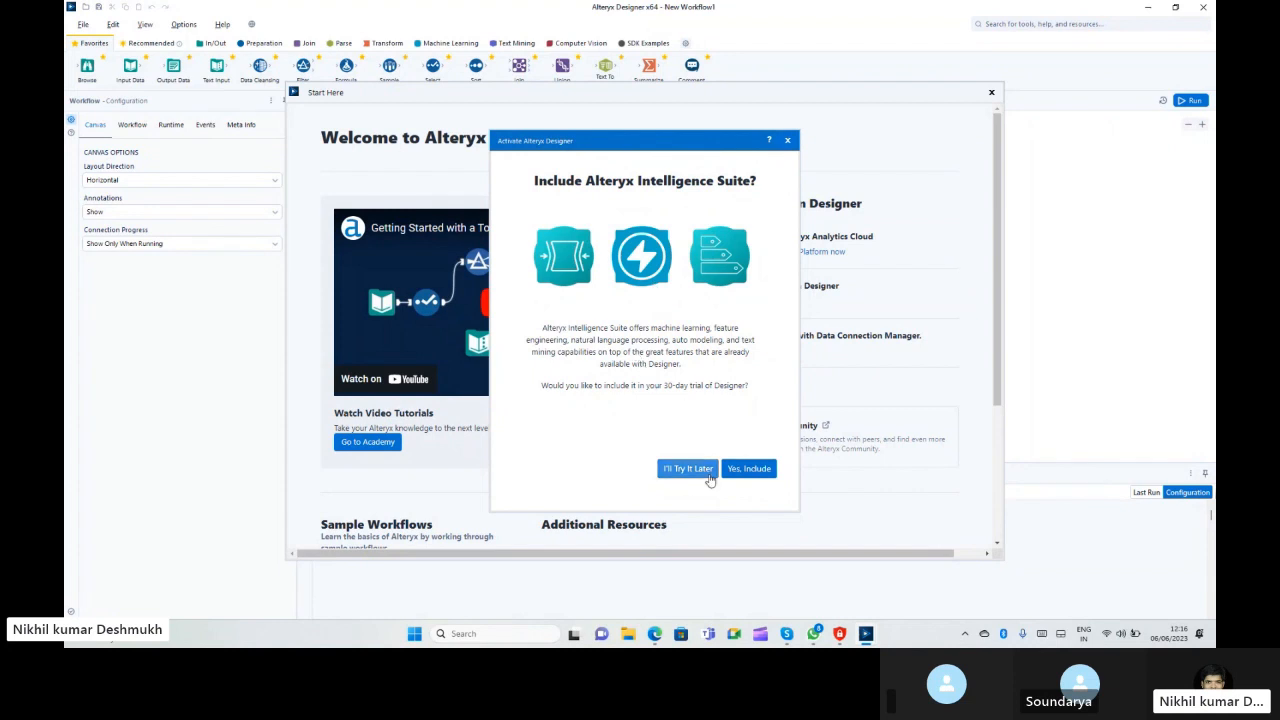
click(750, 469)
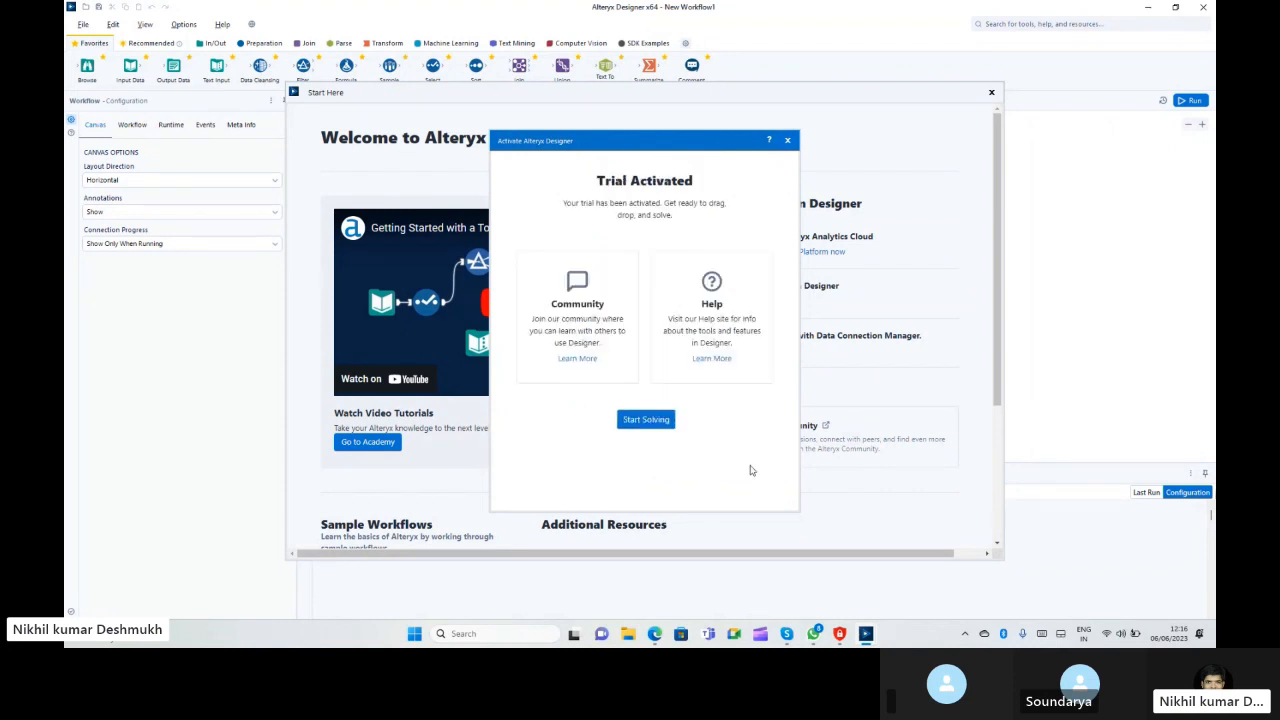
click(645, 423)
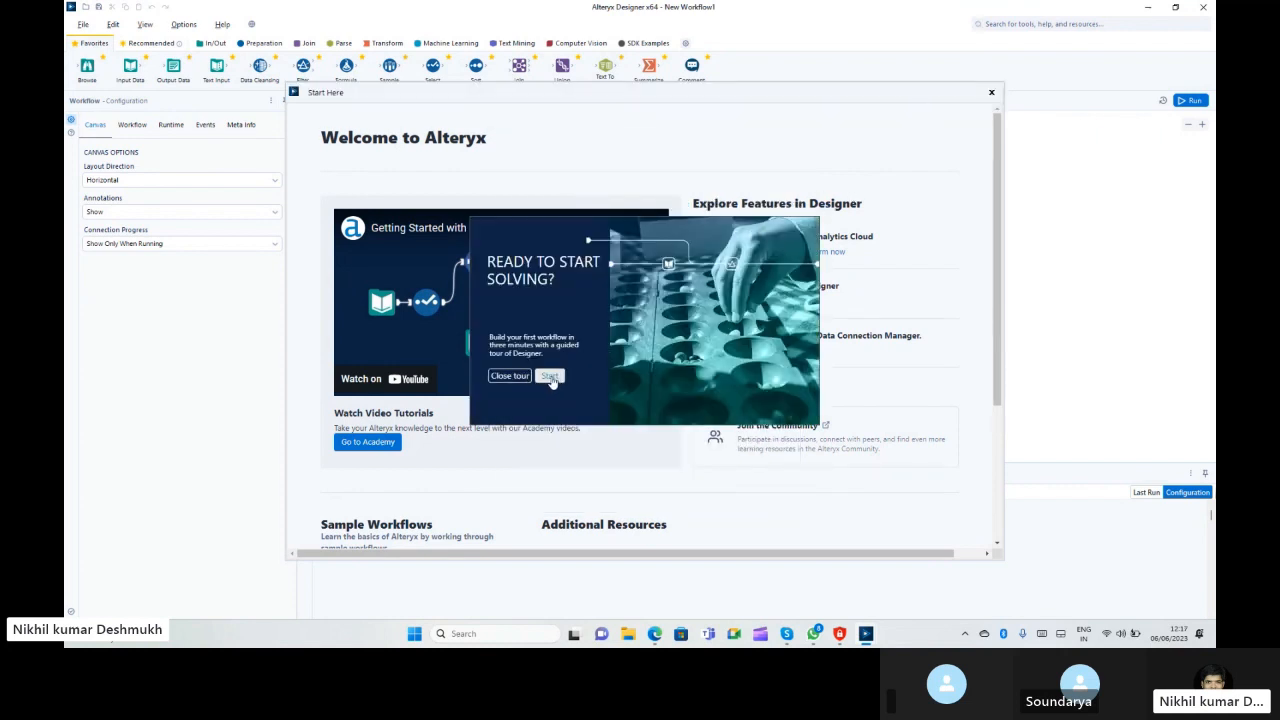
Start the guided tour and close the Start Here window to reveal the empty New Workflow1 canvas.
click(550, 377)
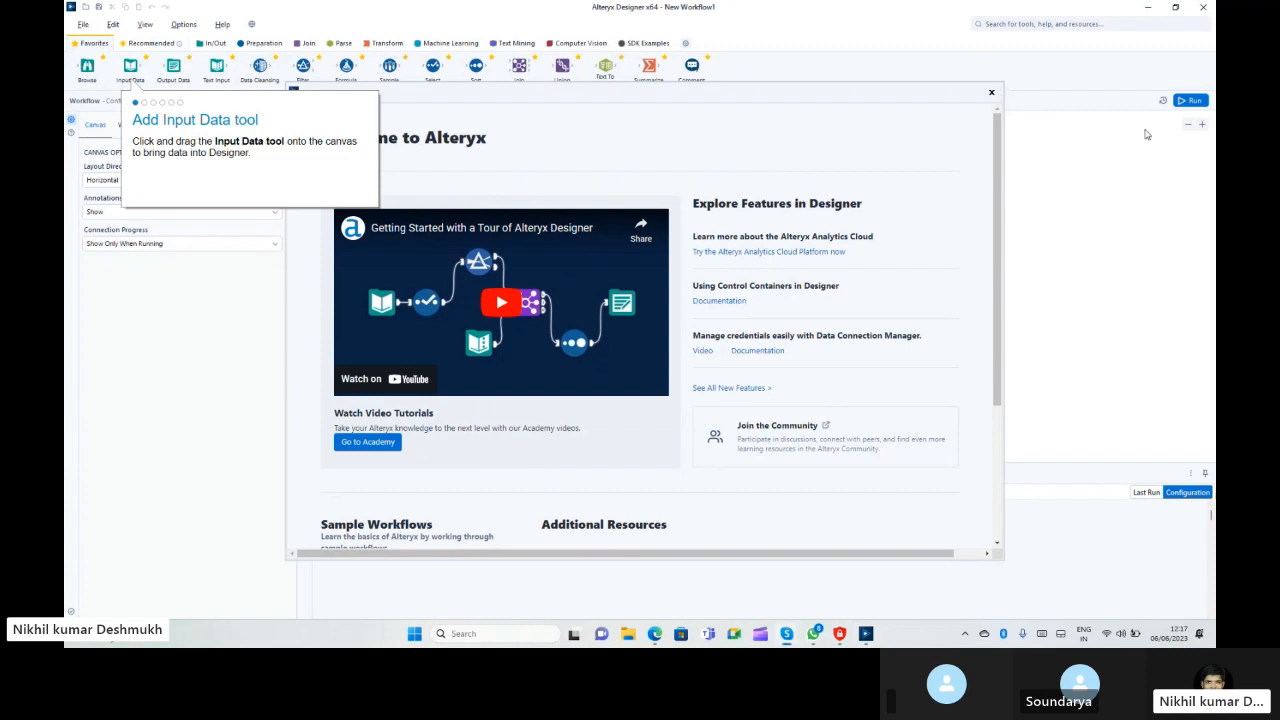
click(991, 93)
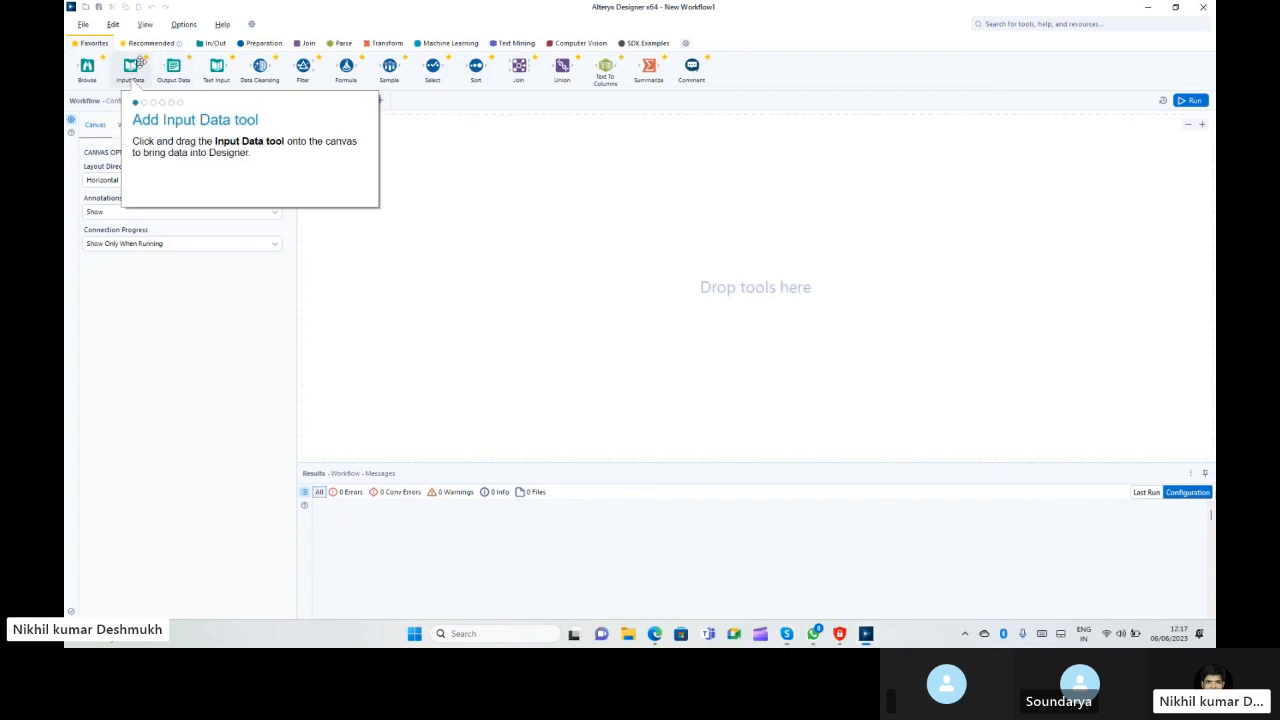
Drop an Input Data tool on the canvas and connect it to the TutorialData file in SampleData.
drag(130, 68, 483, 250)
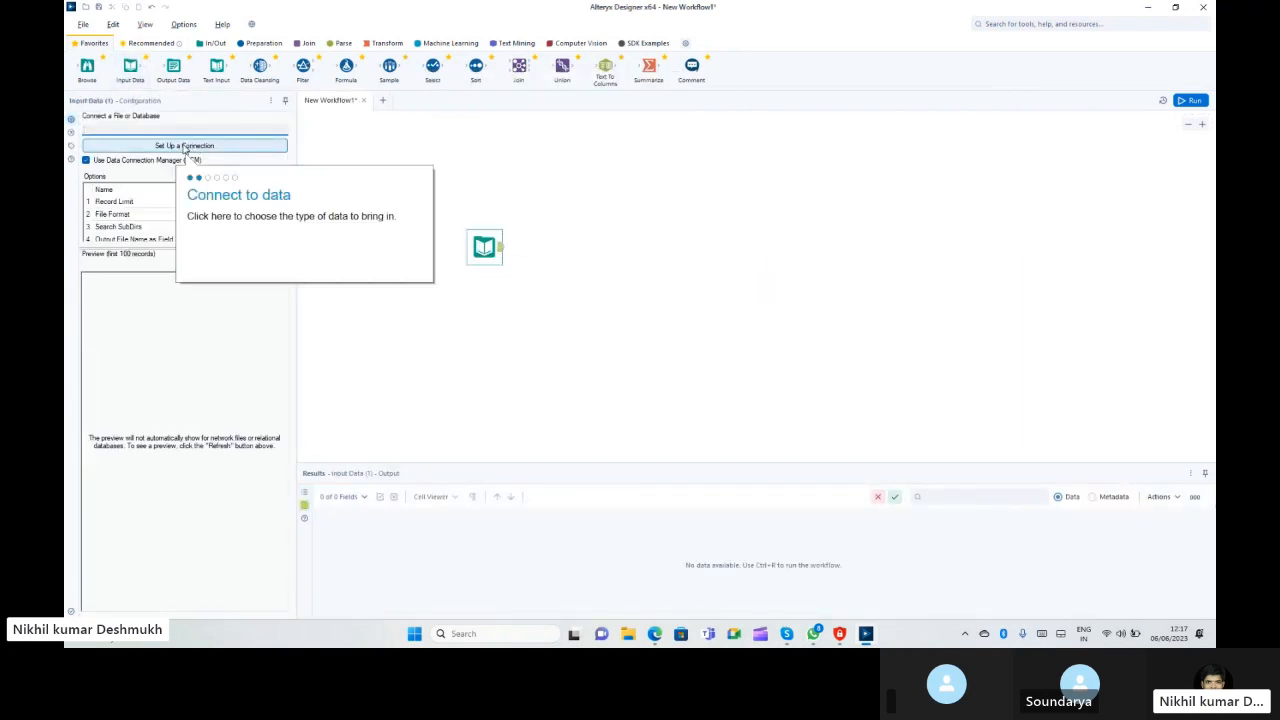
click(185, 147)
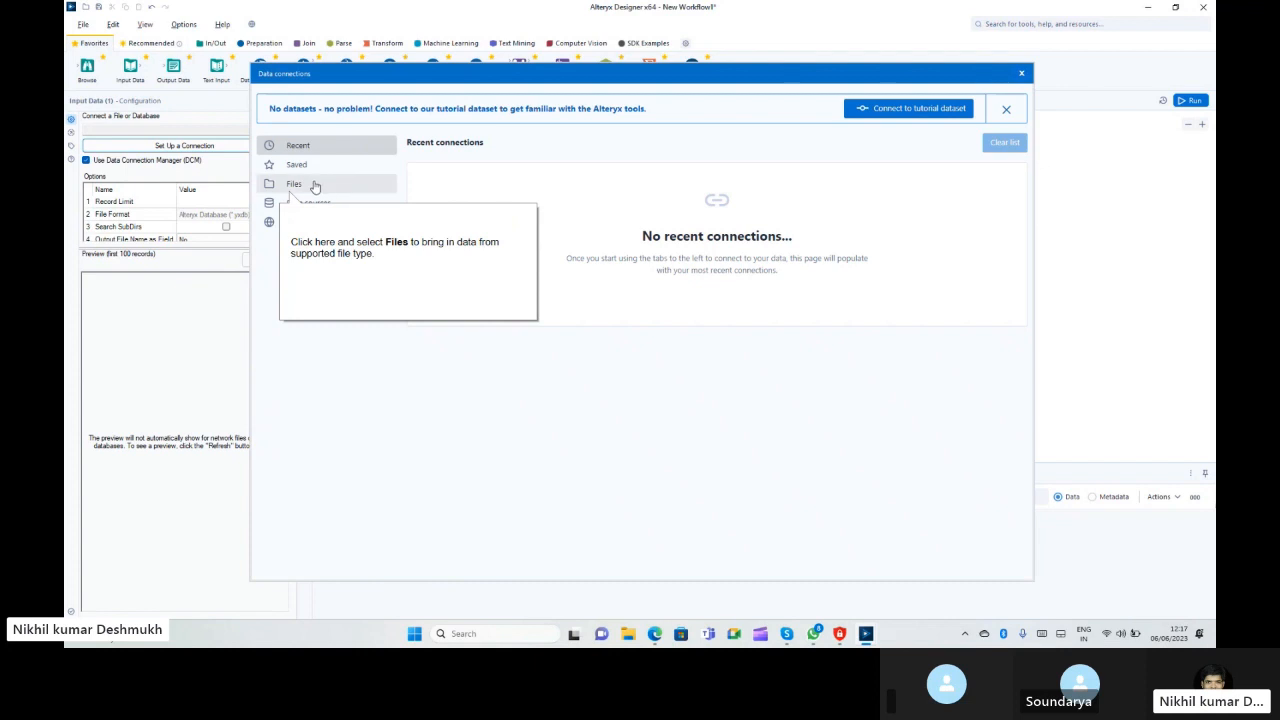
click(314, 187)
click(757, 189)
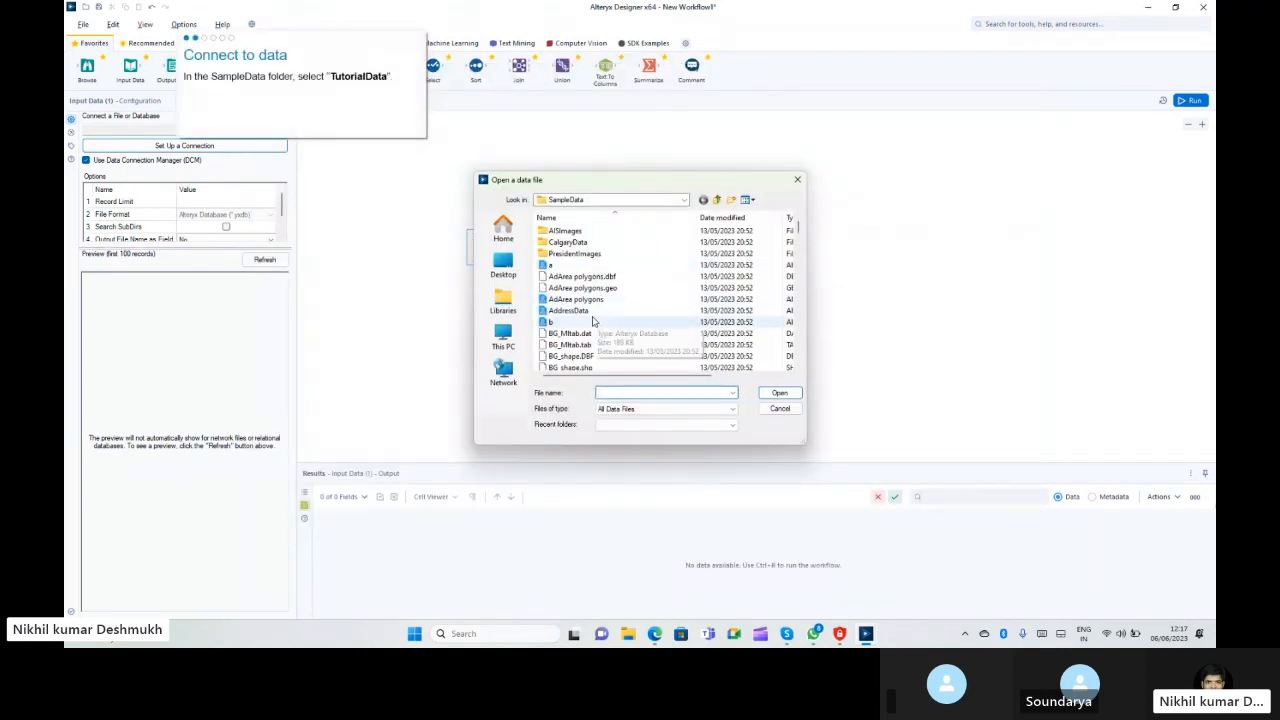
scroll(610, 310, down, 3)
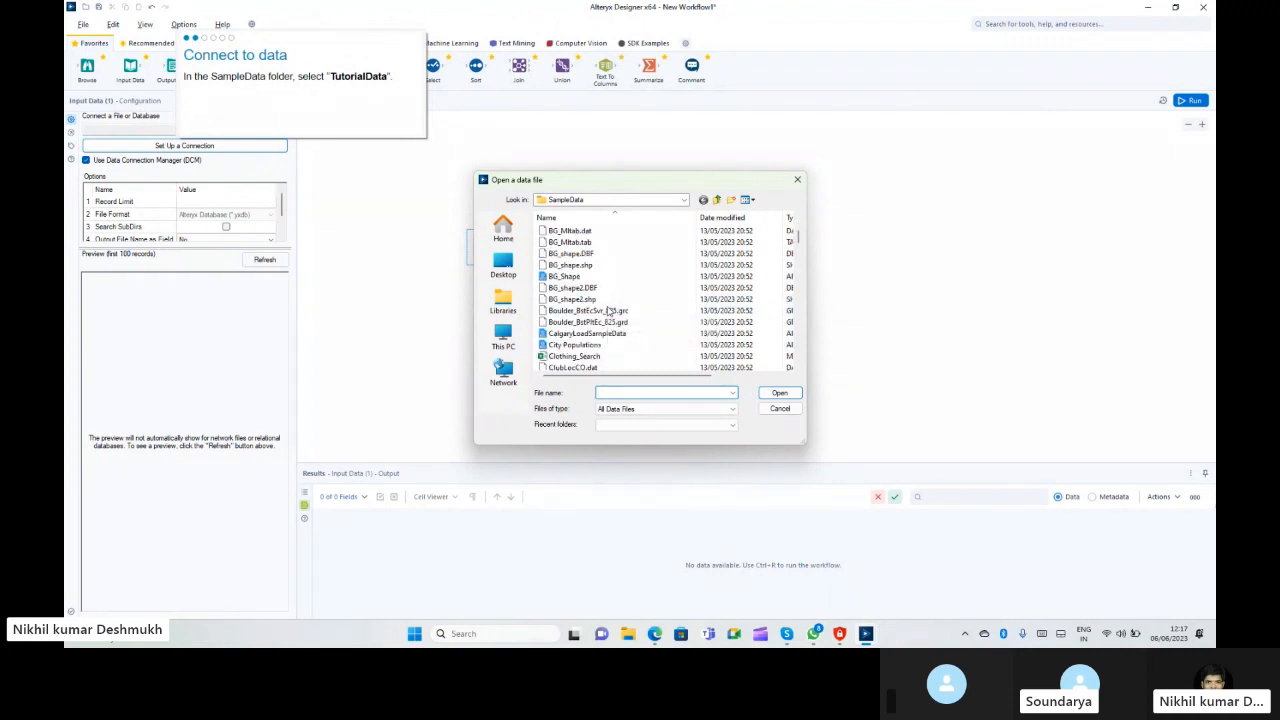
scroll(610, 312, down, 5)
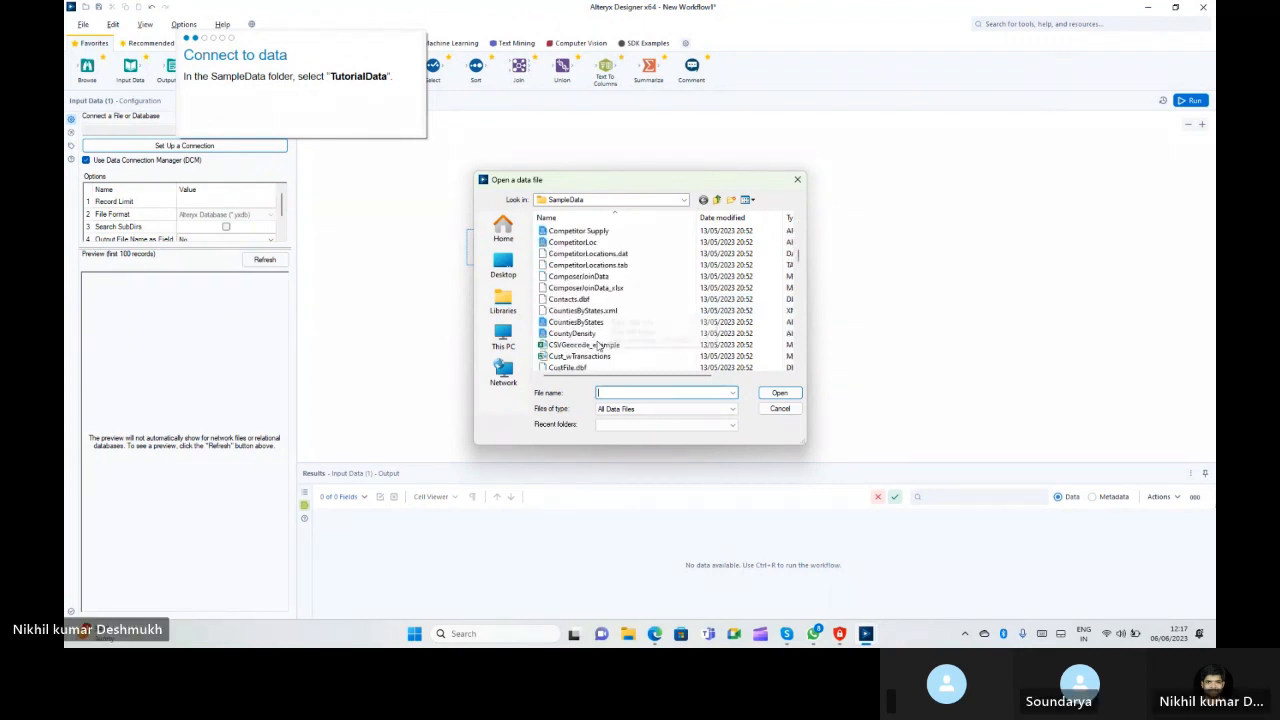
scroll(598, 344, down, 12)
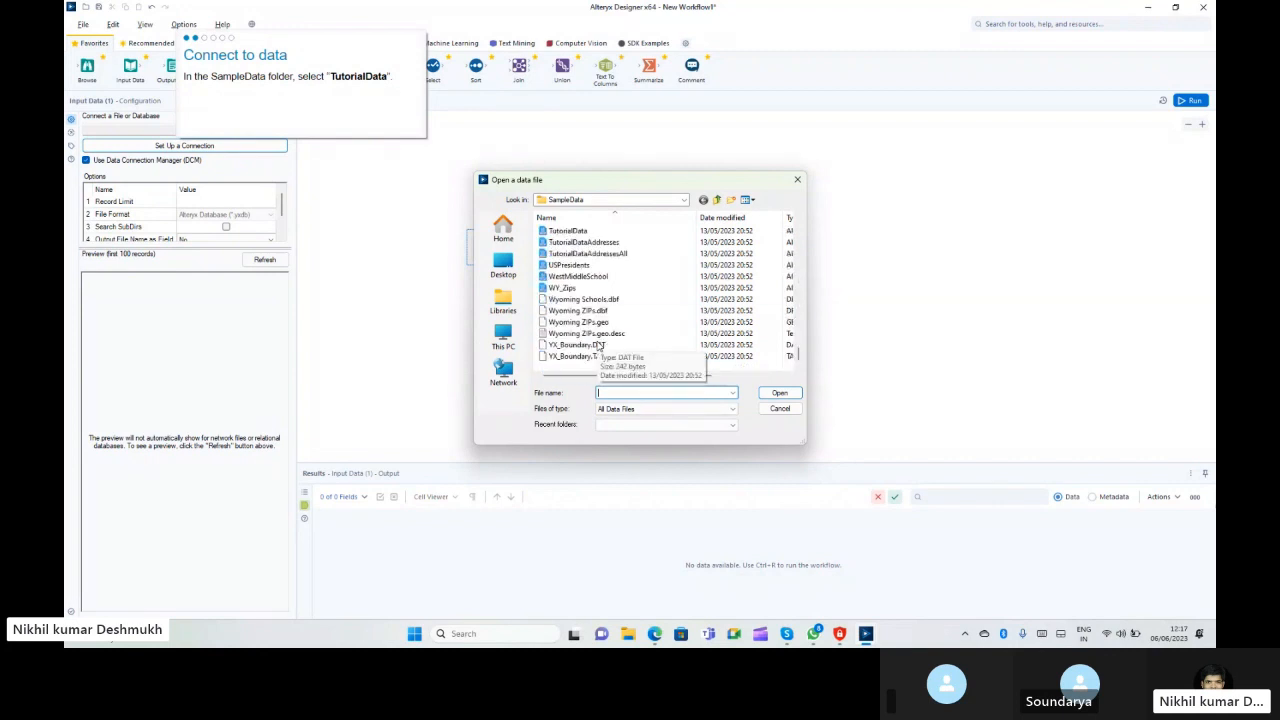
scroll(590, 340, down, 3)
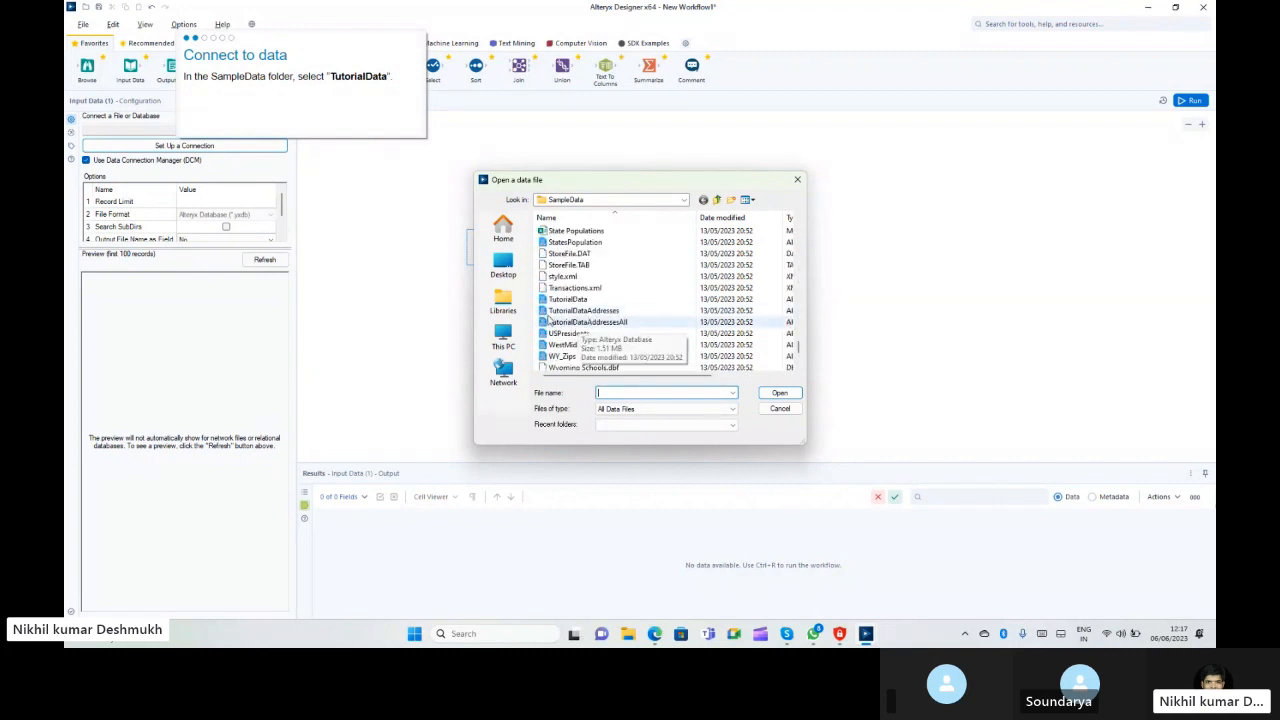
click(589, 301)
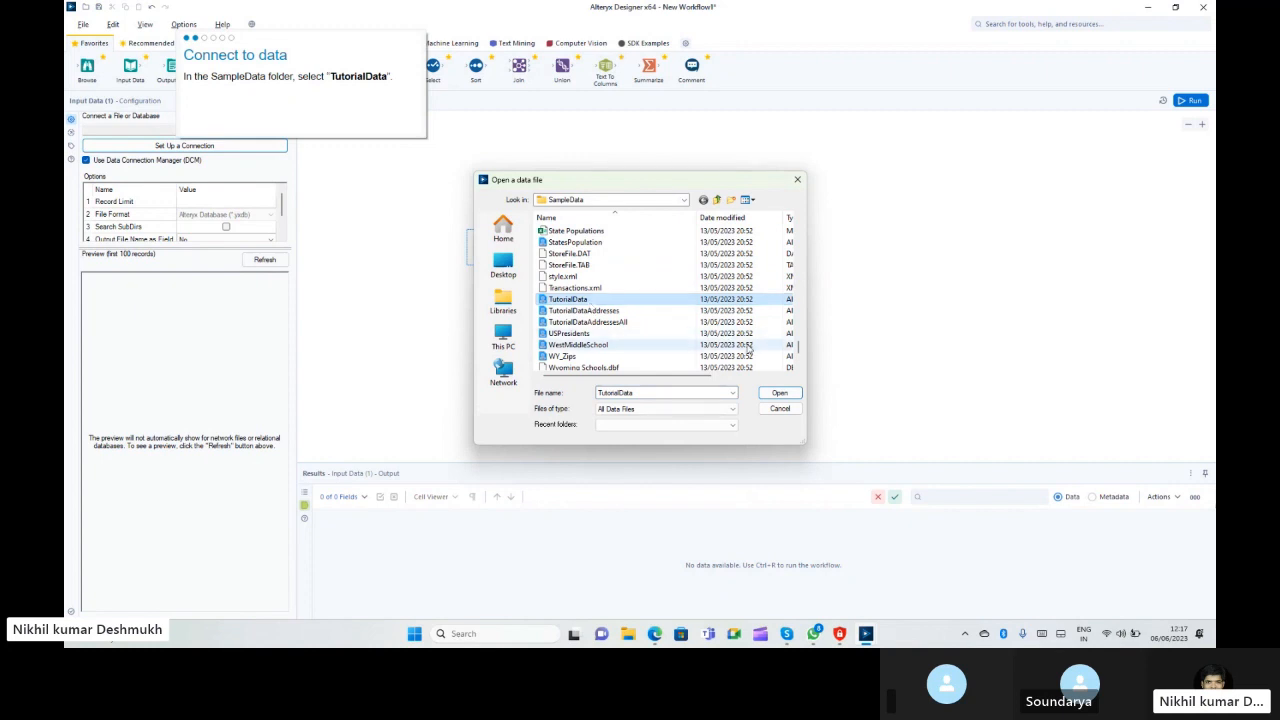
click(779, 394)
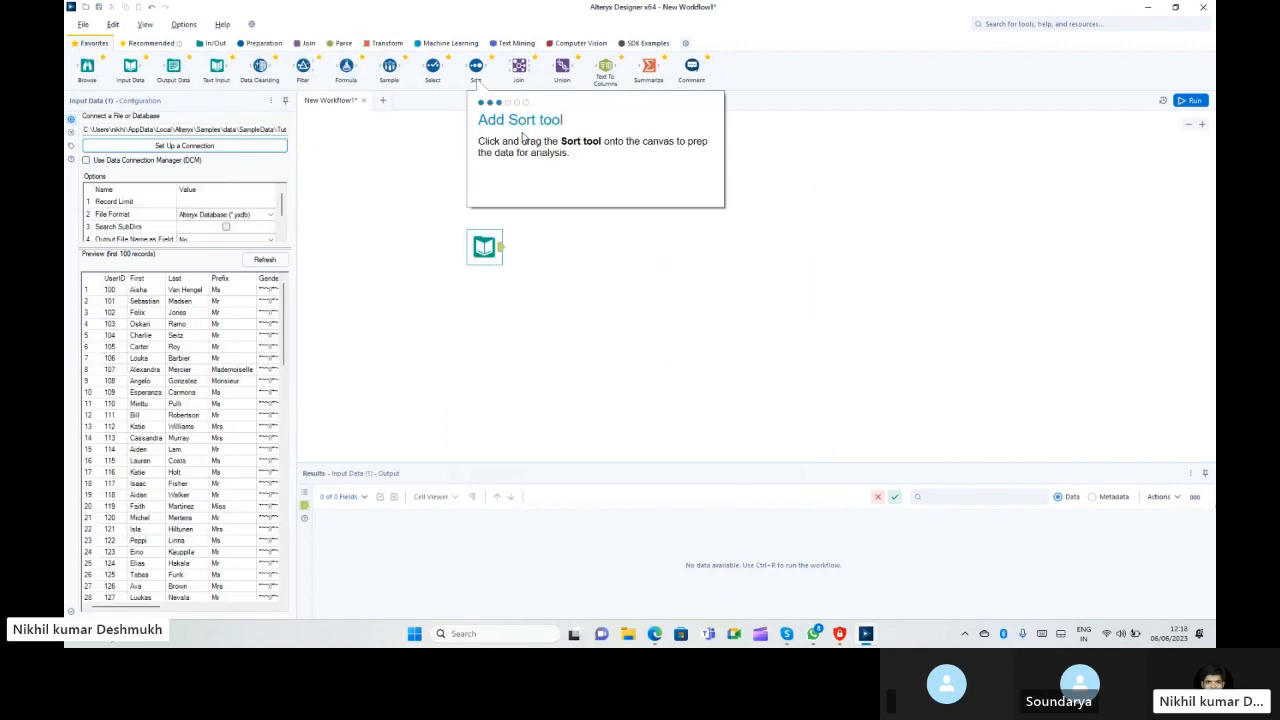
Connect a Sort tool after TutorialData that sorts by UserID in descending order.
drag(477, 70, 557, 241)
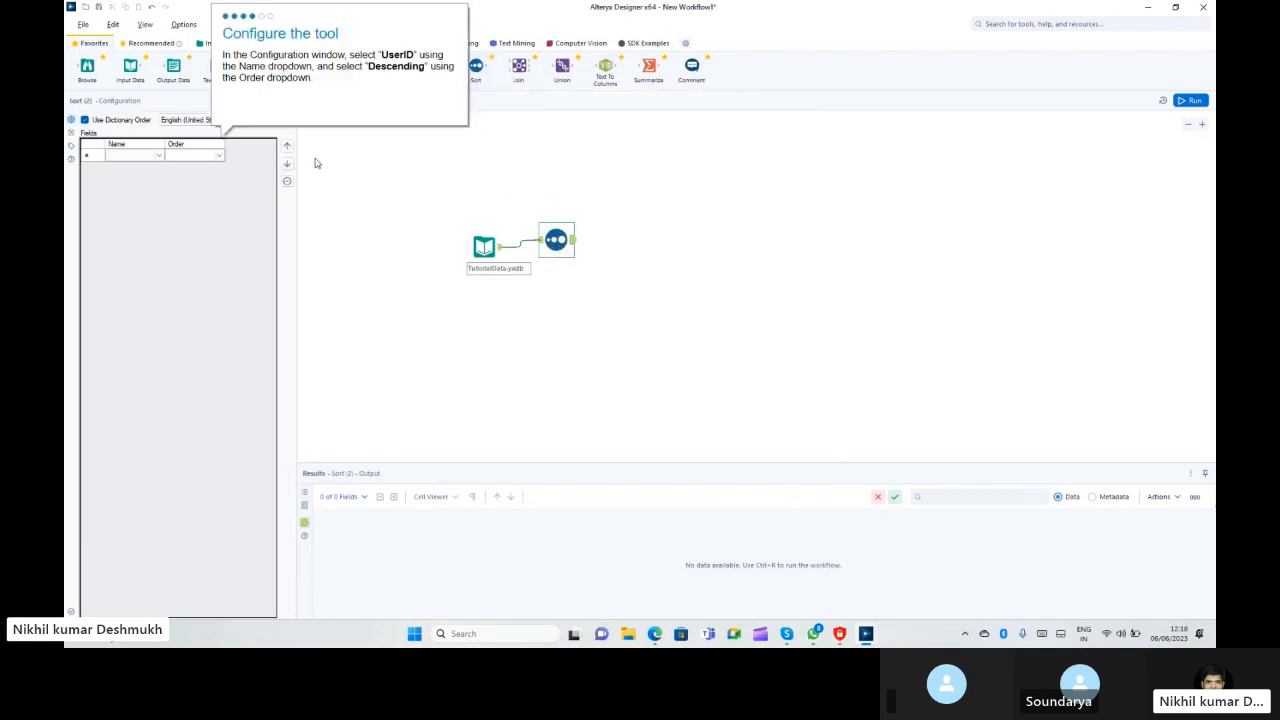
click(161, 157)
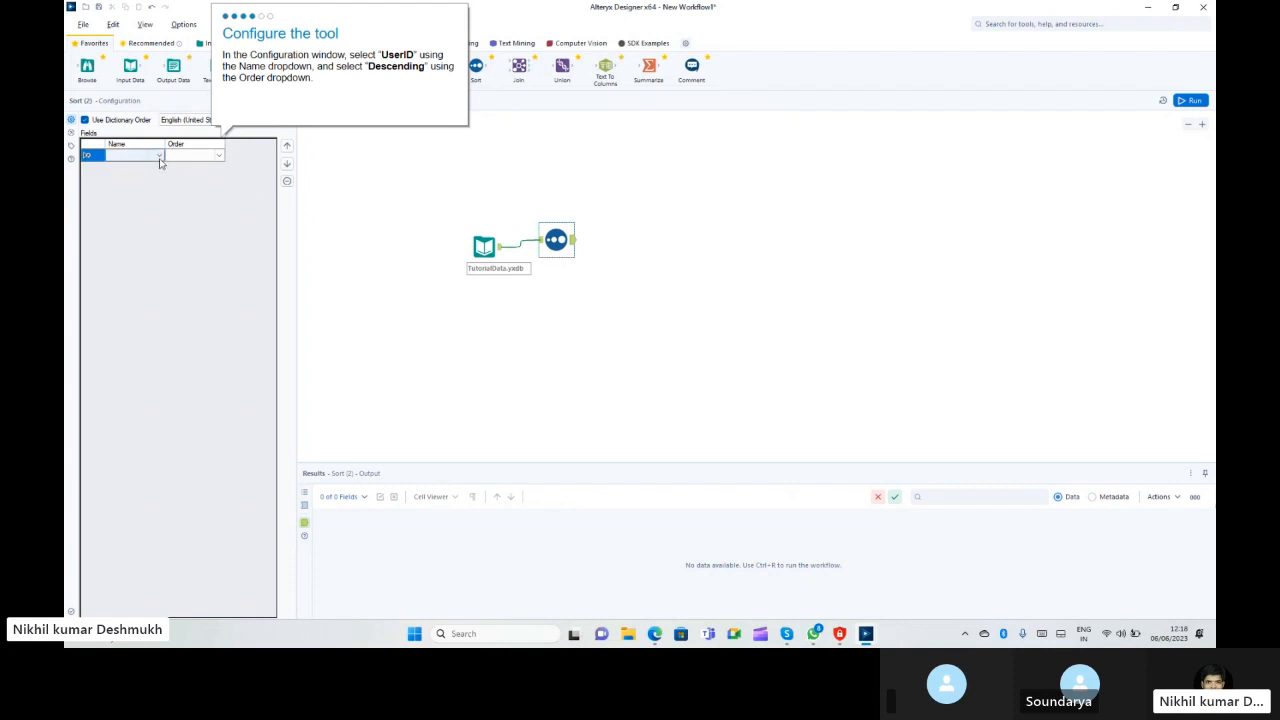
click(160, 157)
click(158, 167)
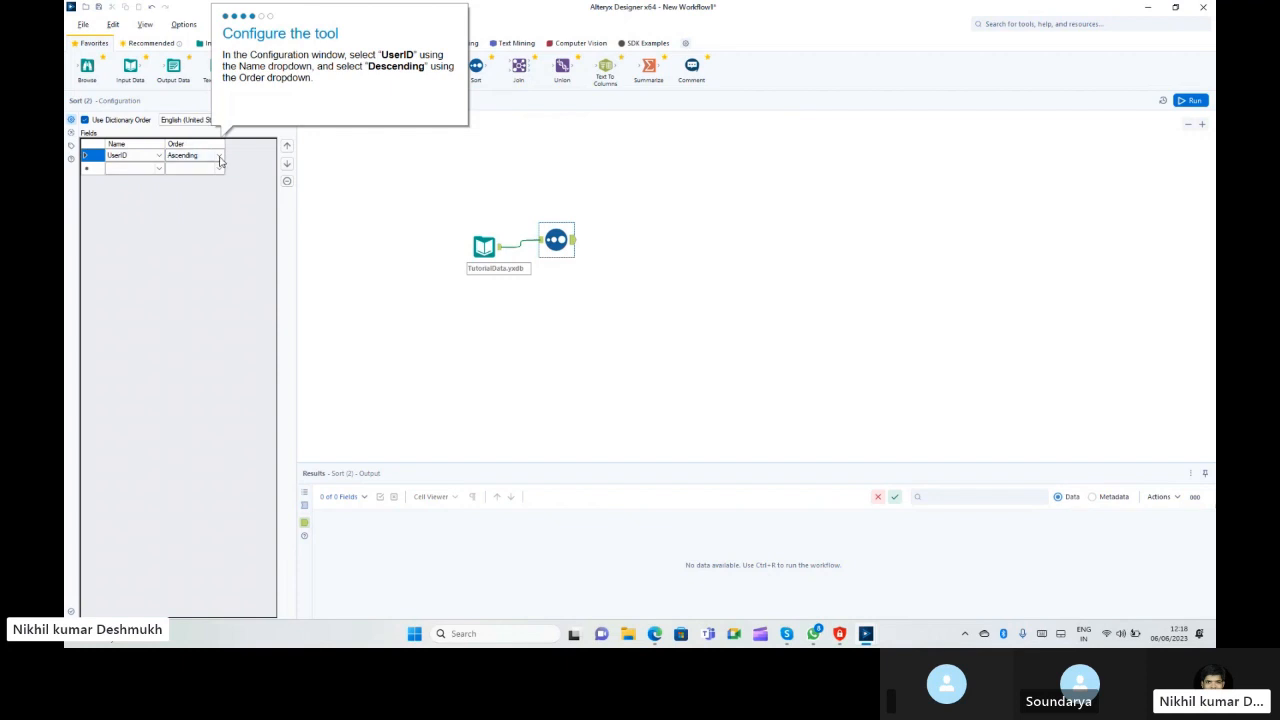
click(219, 157)
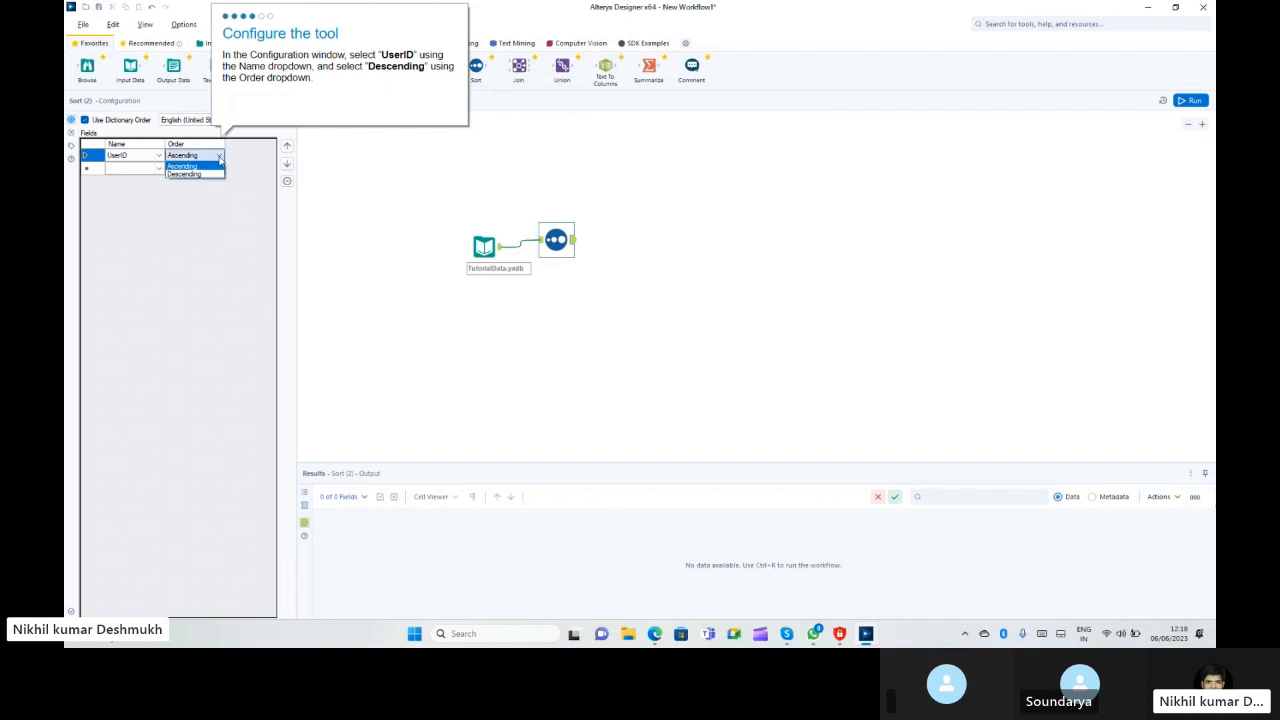
click(201, 176)
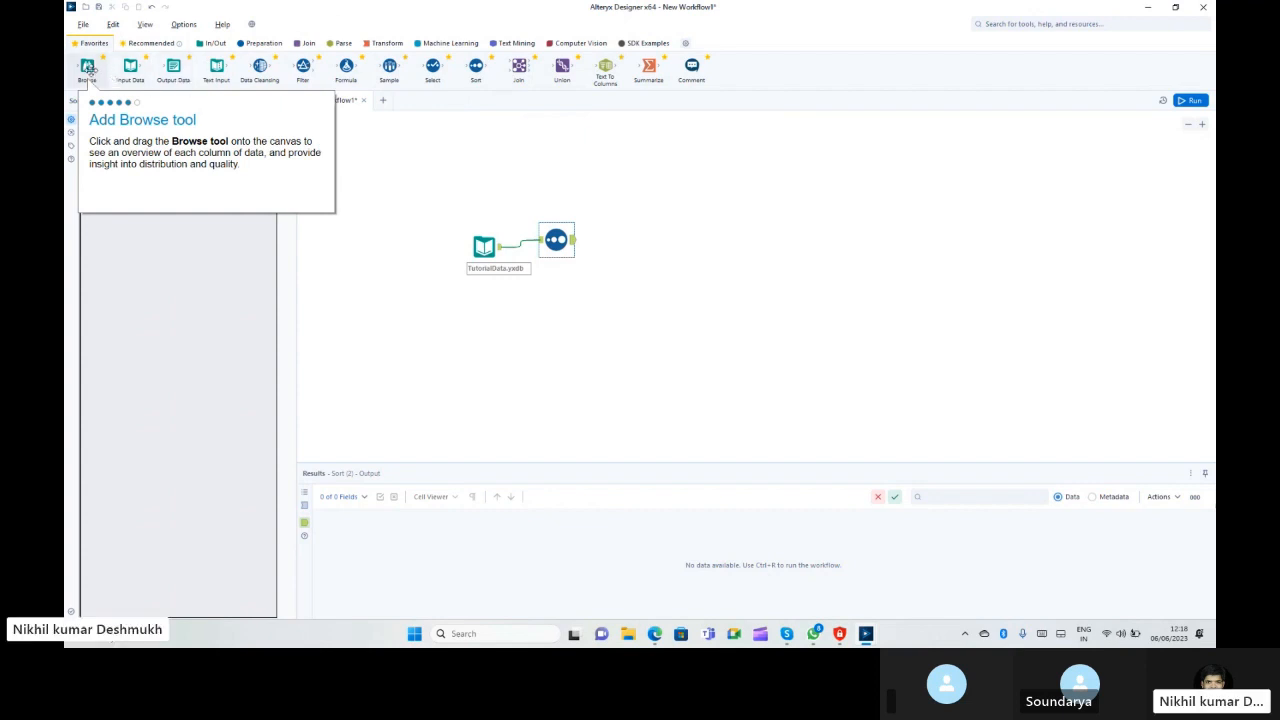
Add a Browse tool after the Sort and run the workflow, returning from the tutorial popup.
drag(87, 68, 638, 239)
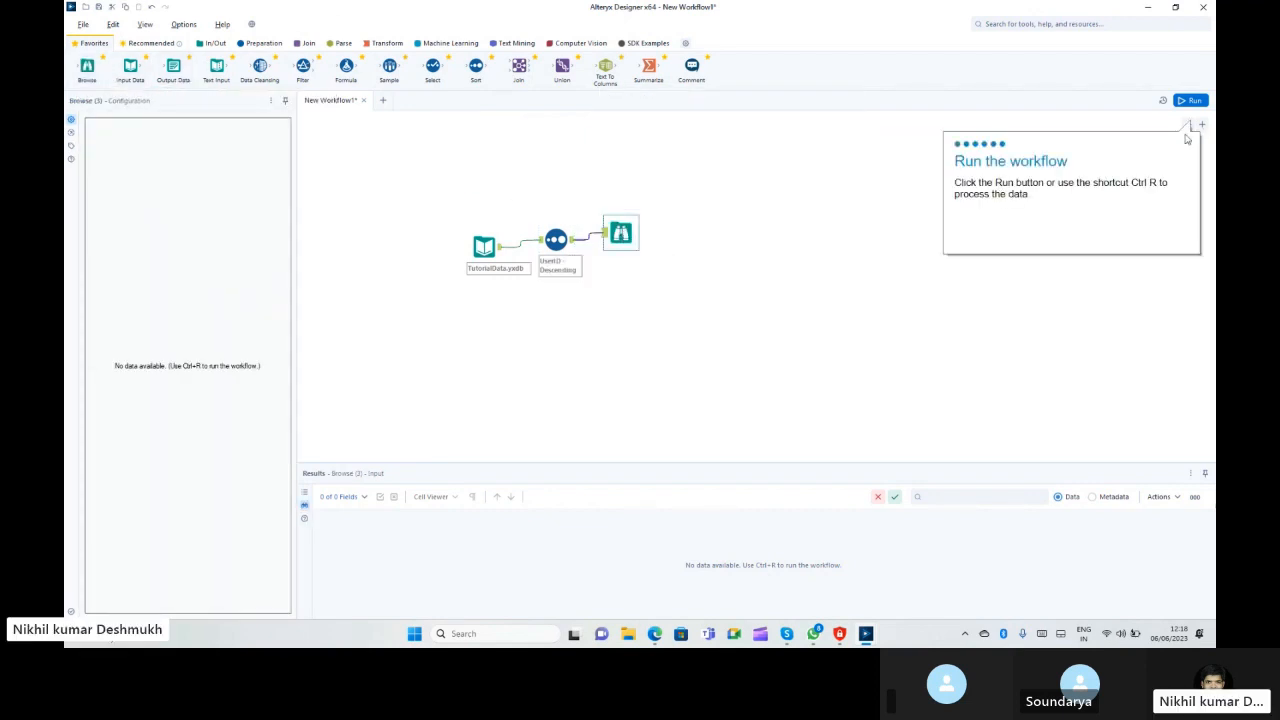
click(1192, 101)
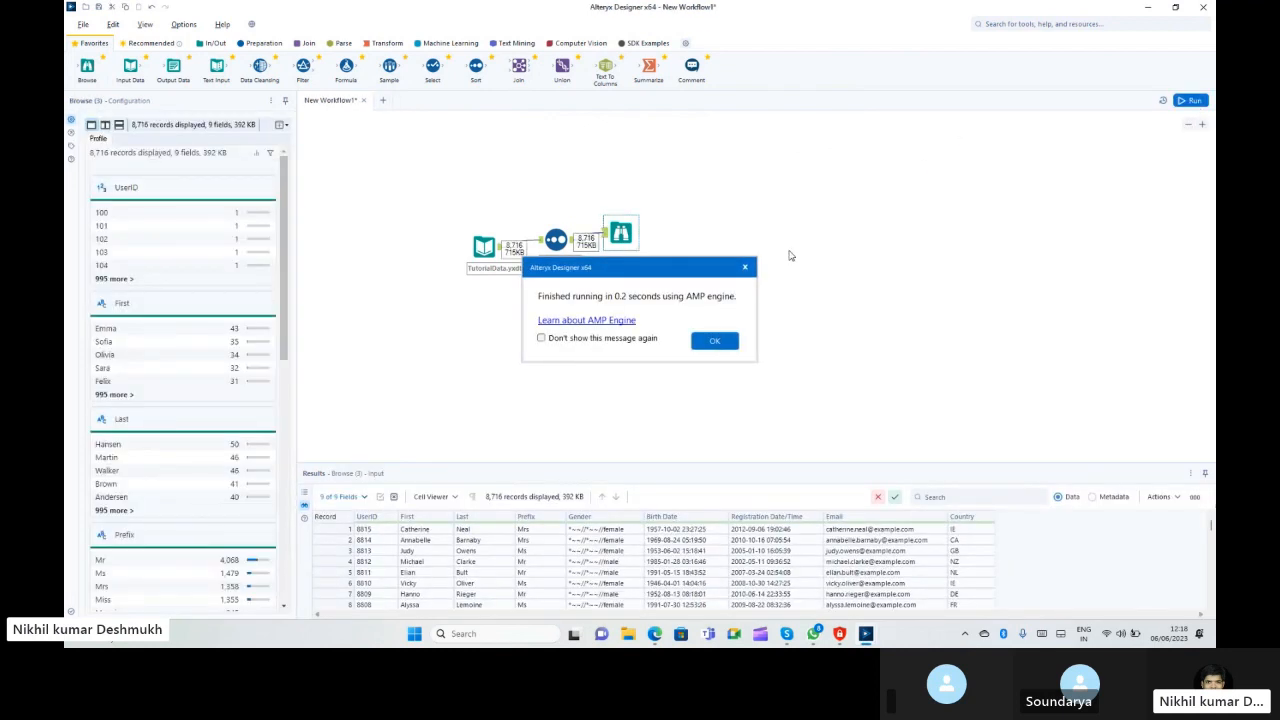
click(704, 341)
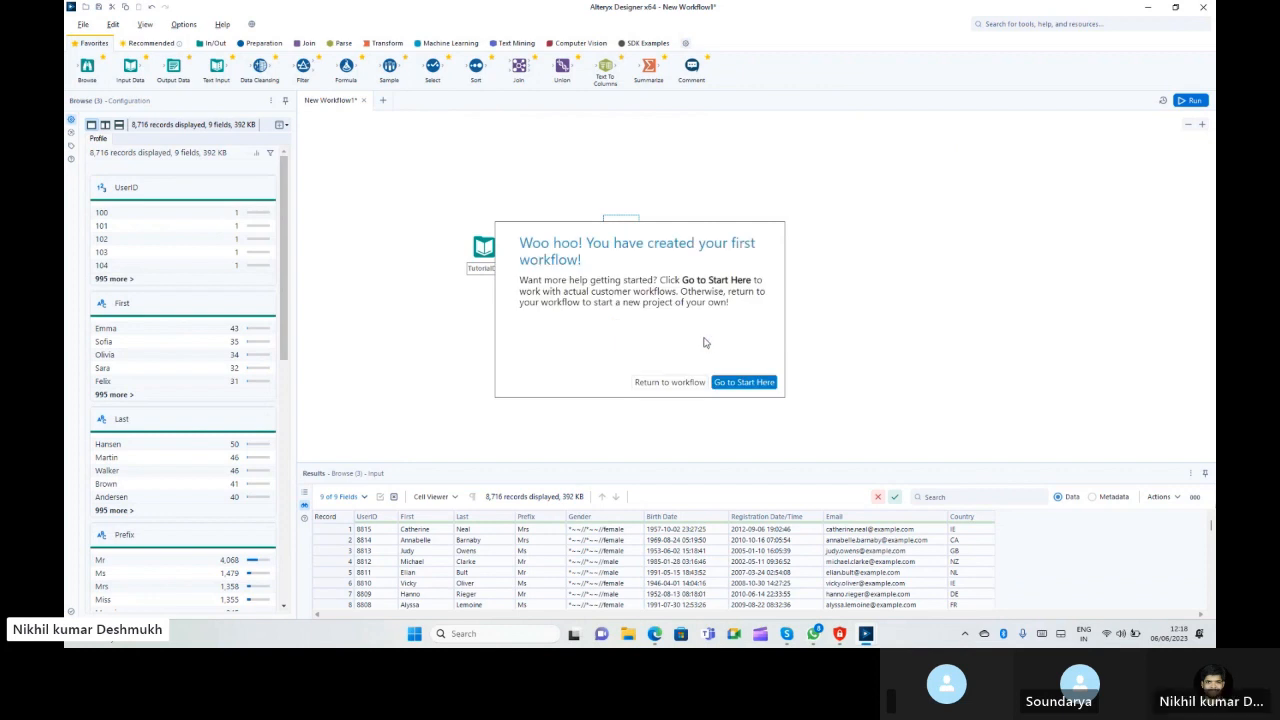
click(669, 386)
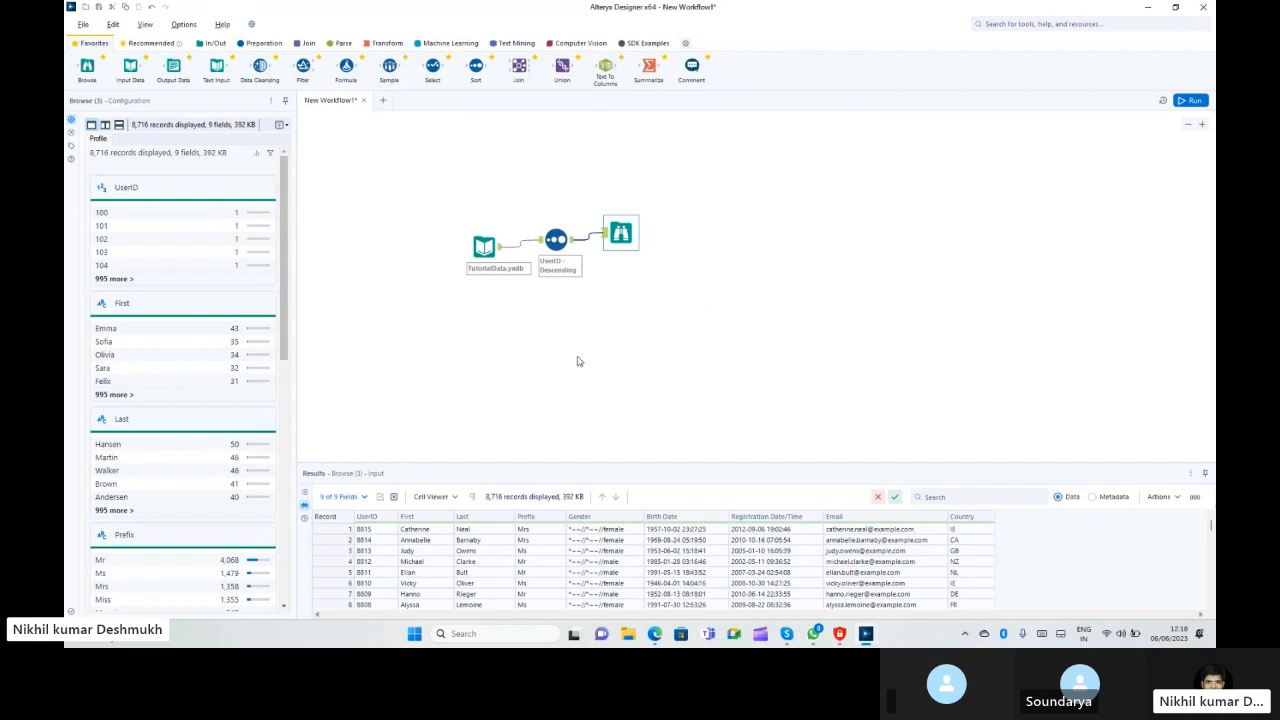
Box-select the Input Data, Sort and Browse tools, then bring up the File menu.
click(444, 194)
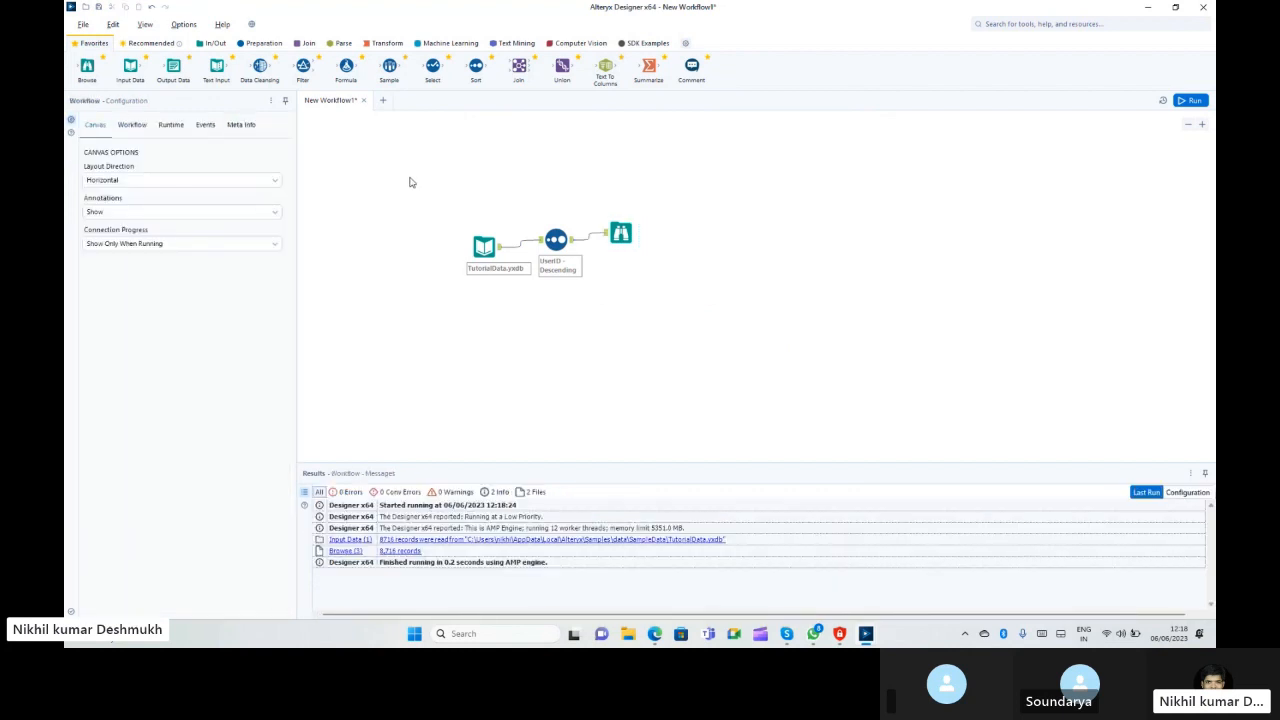
drag(396, 176, 798, 356)
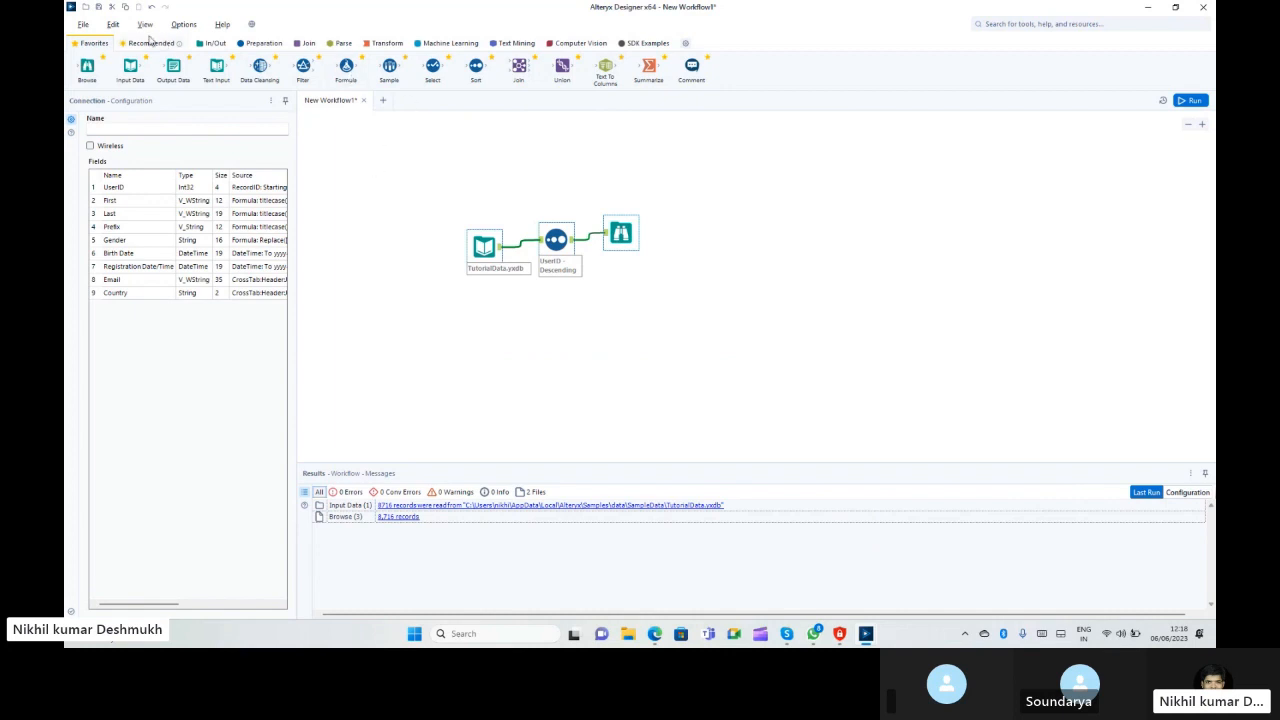
click(80, 25)
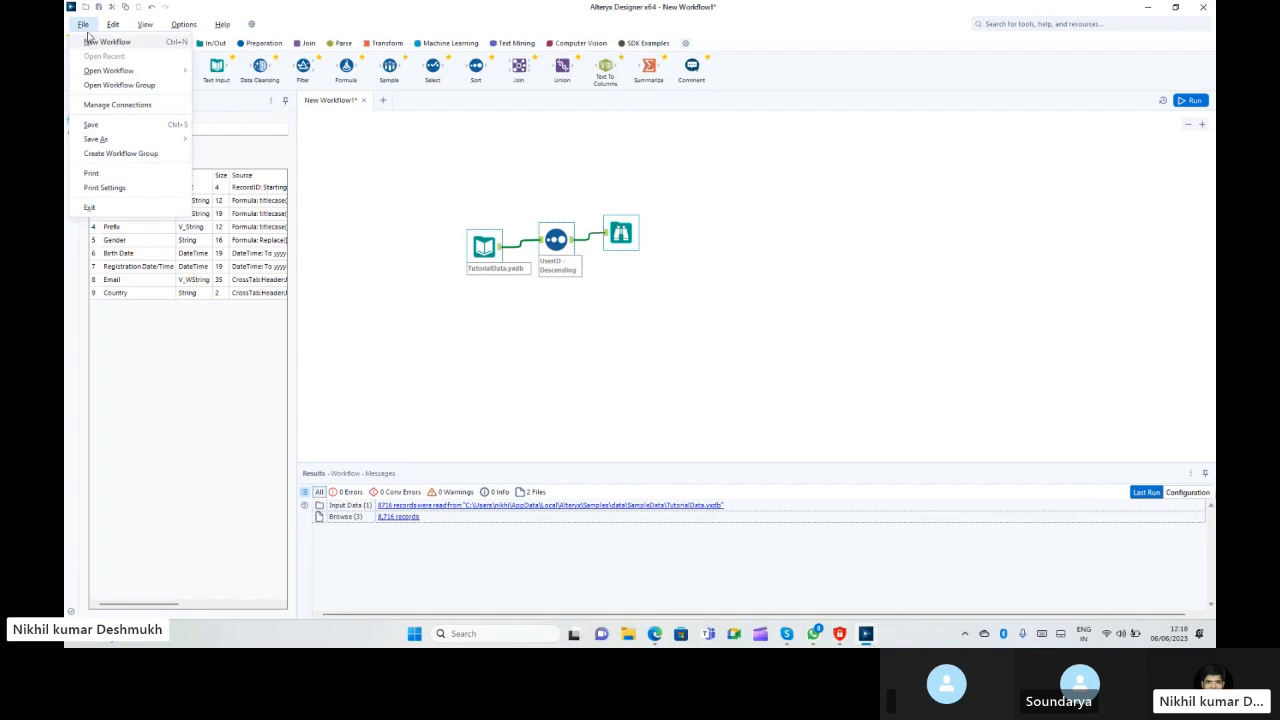
Create a blank New Workflow2 alongside the original workflow.
click(88, 45)
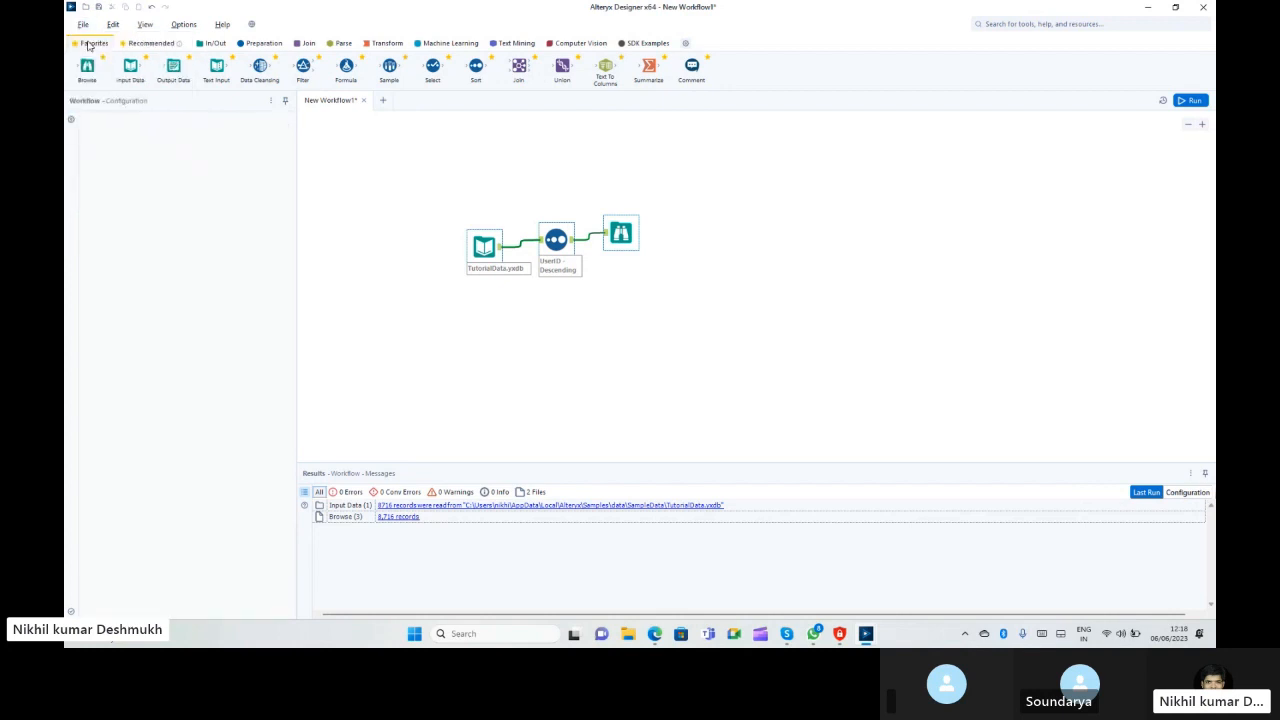
click(331, 104)
click(392, 104)
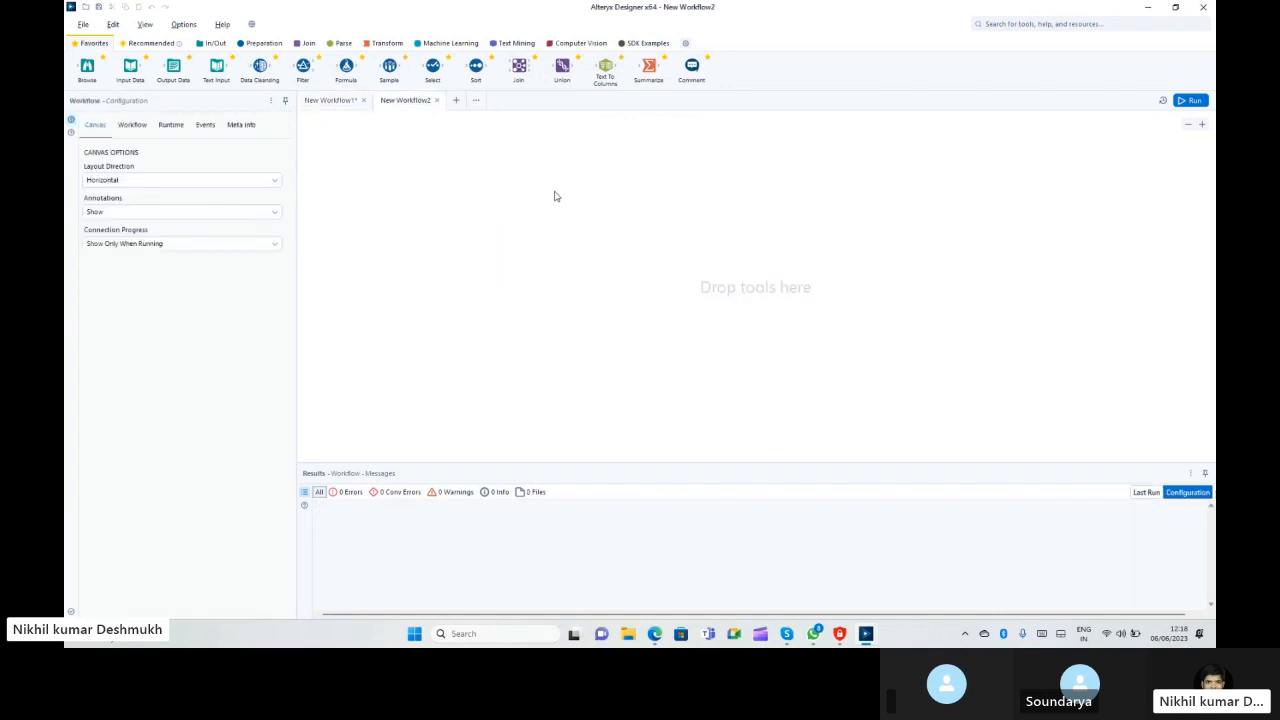
drag(345, 148, 885, 378)
drag(308, 130, 1189, 454)
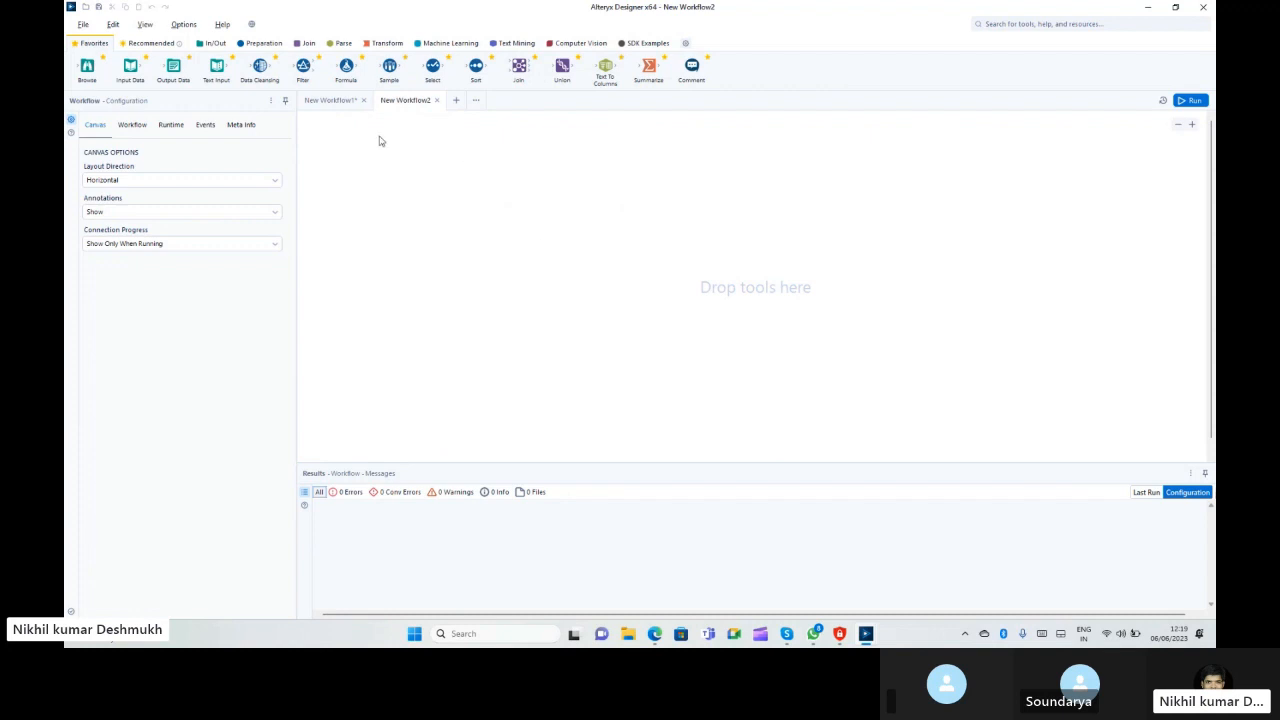
drag(324, 131, 1183, 440)
Rerun the original three-tool workflow with Ctrl+R, then go back to New Workflow2.
click(330, 101)
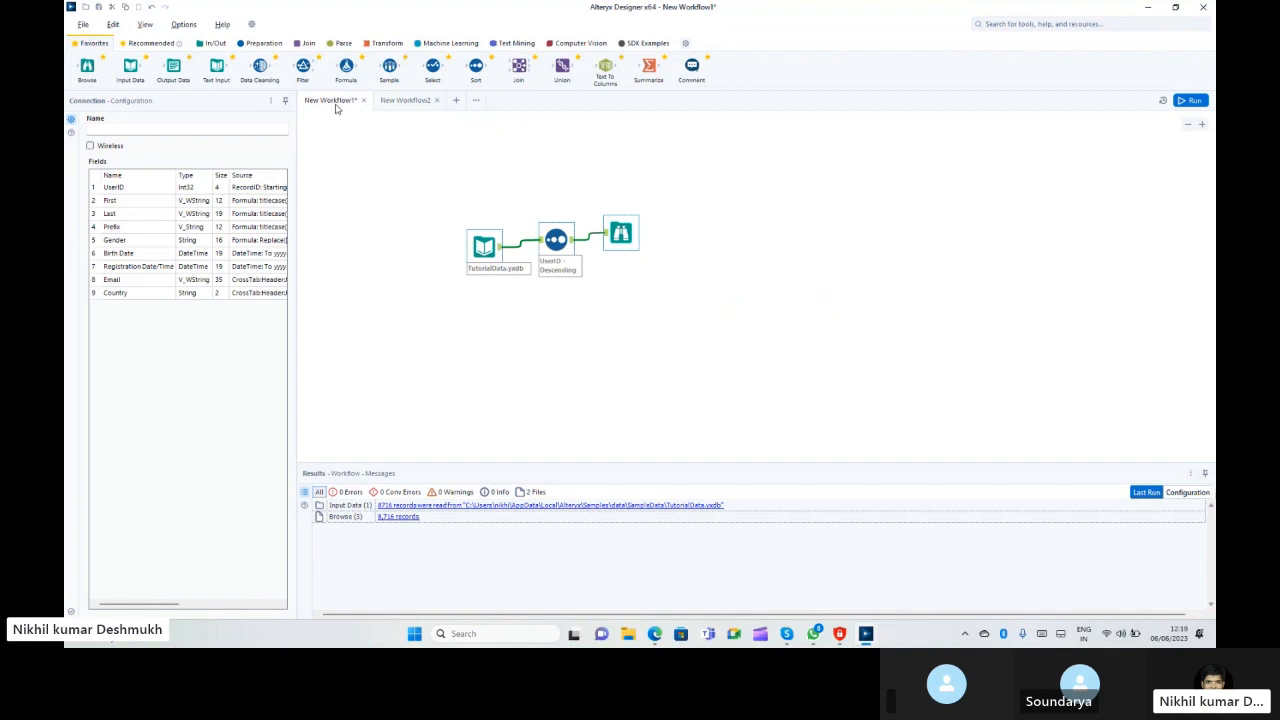
key(ctrl+r)
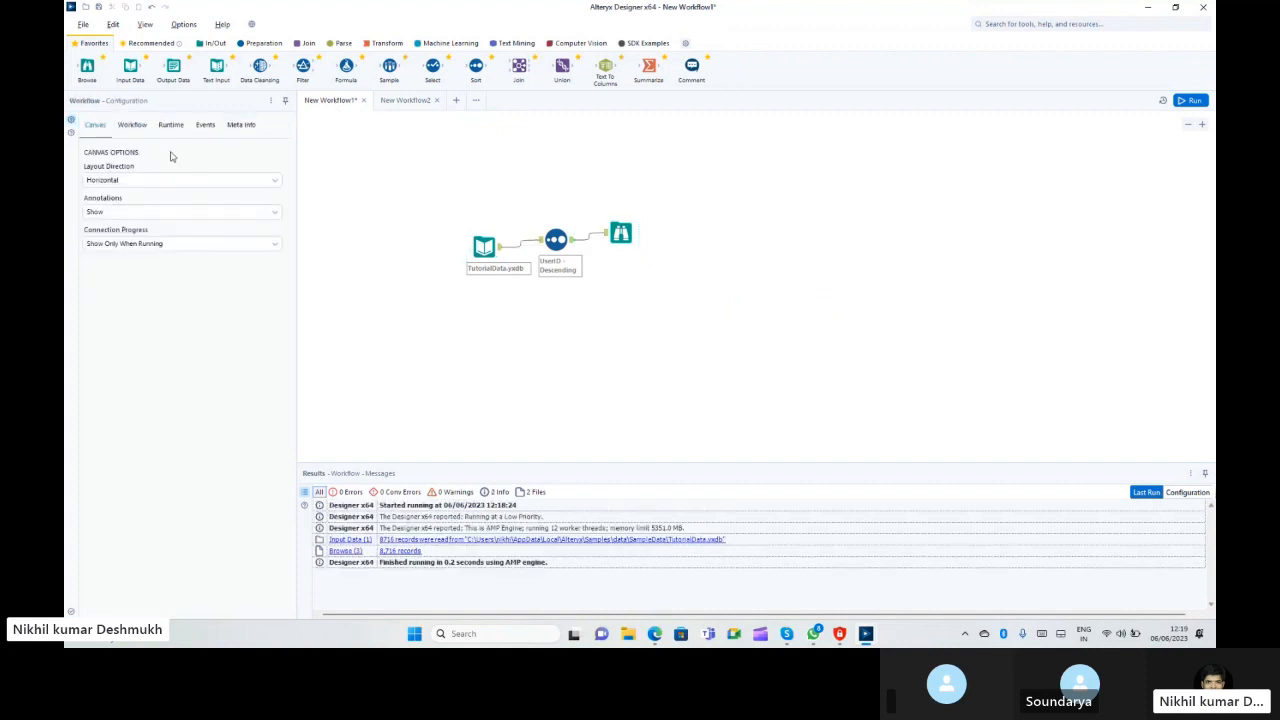
click(399, 102)
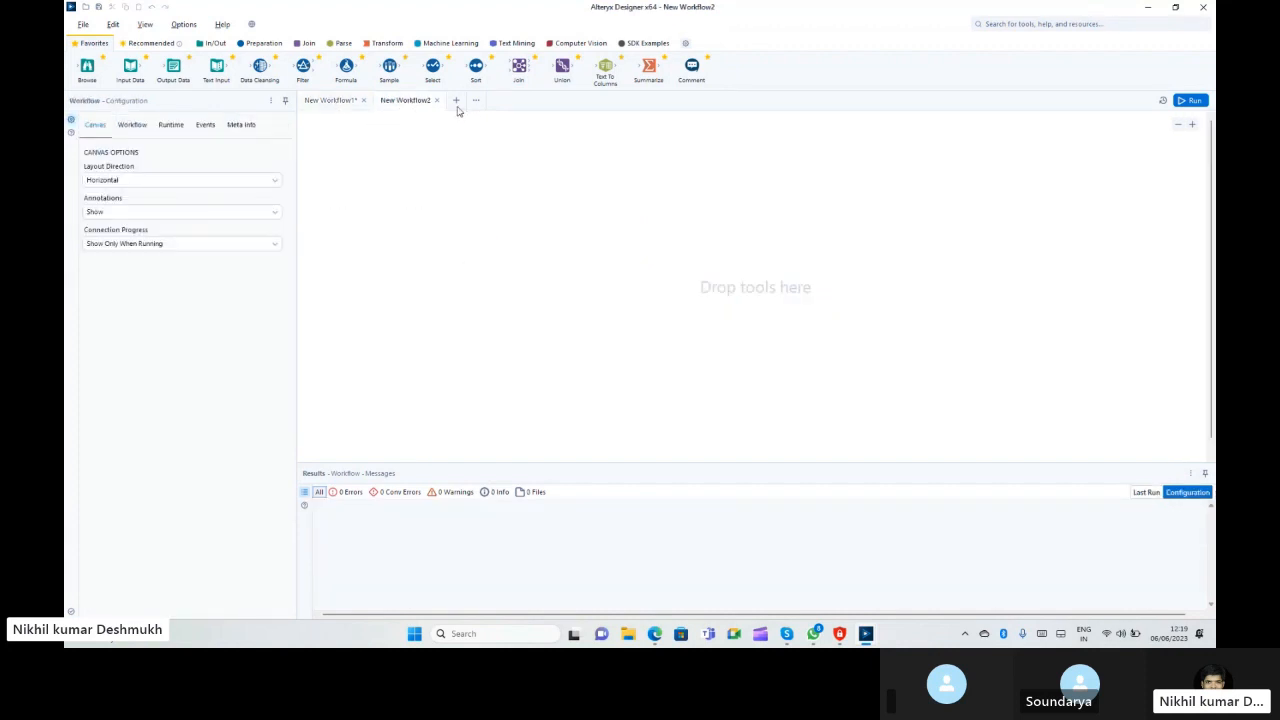
Add a third blank workflow, New Workflow3, and bring up the File menu.
click(455, 101)
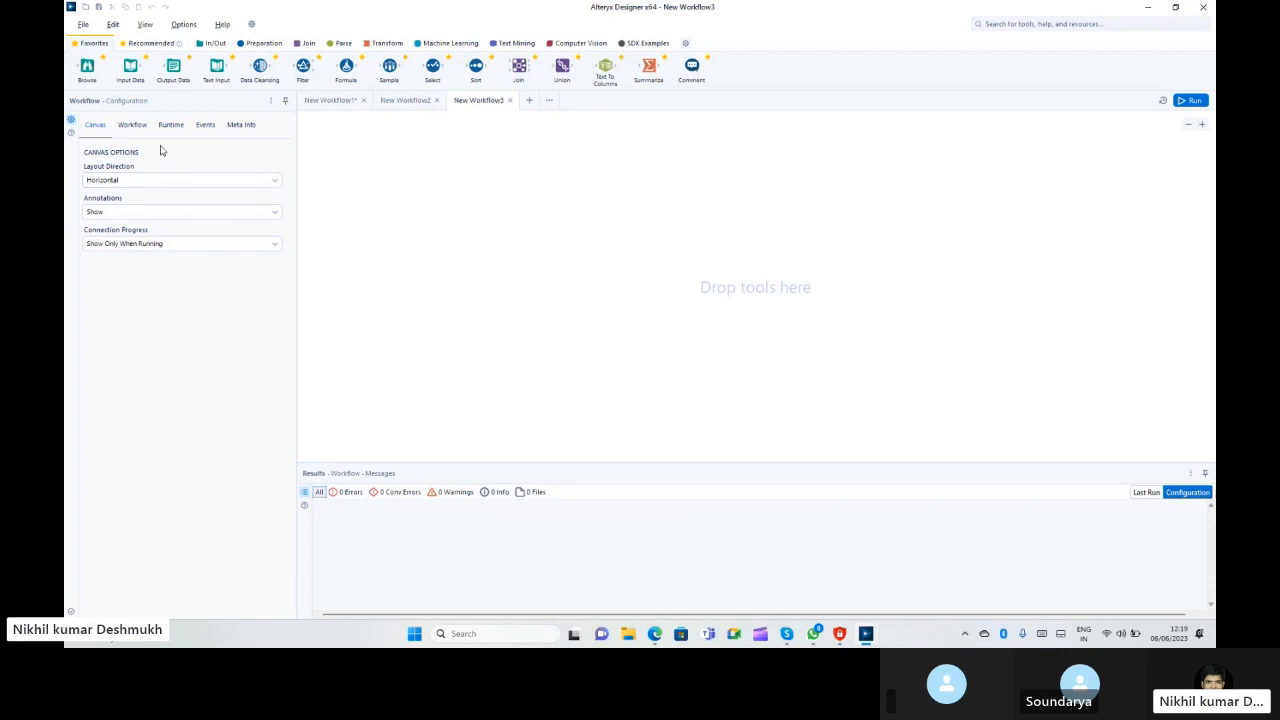
drag(366, 174, 745, 362)
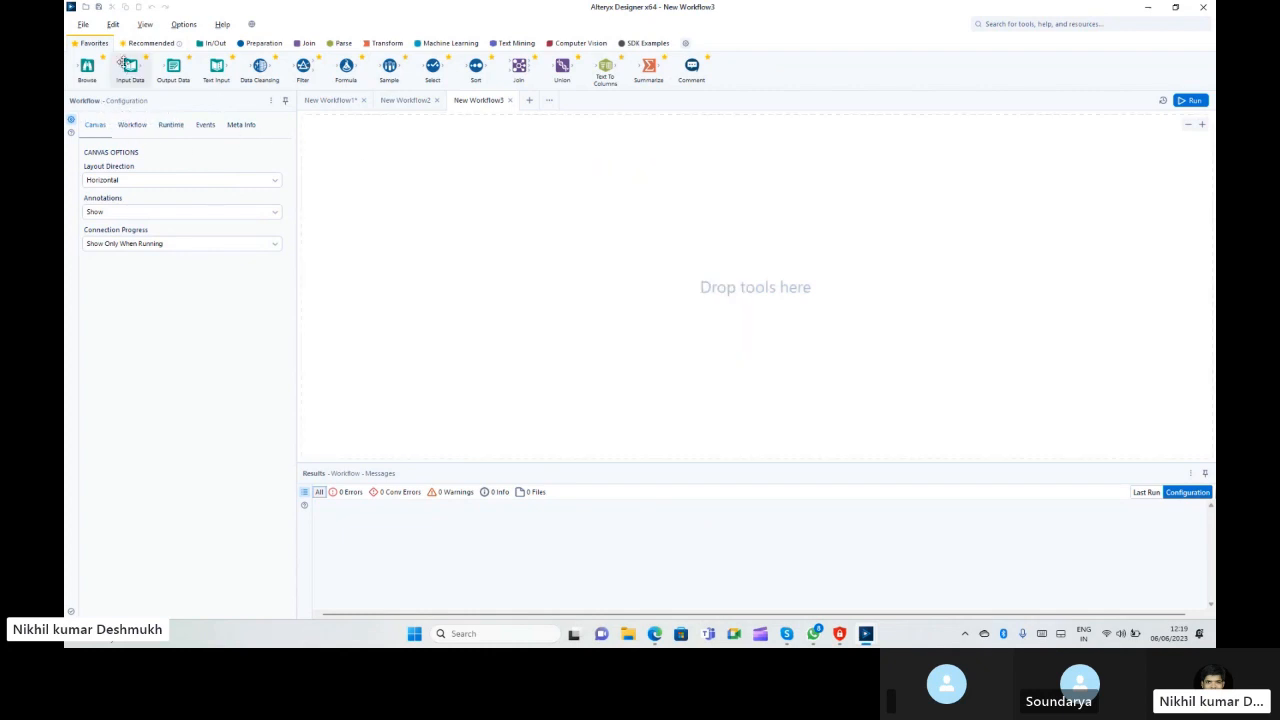
click(84, 25)
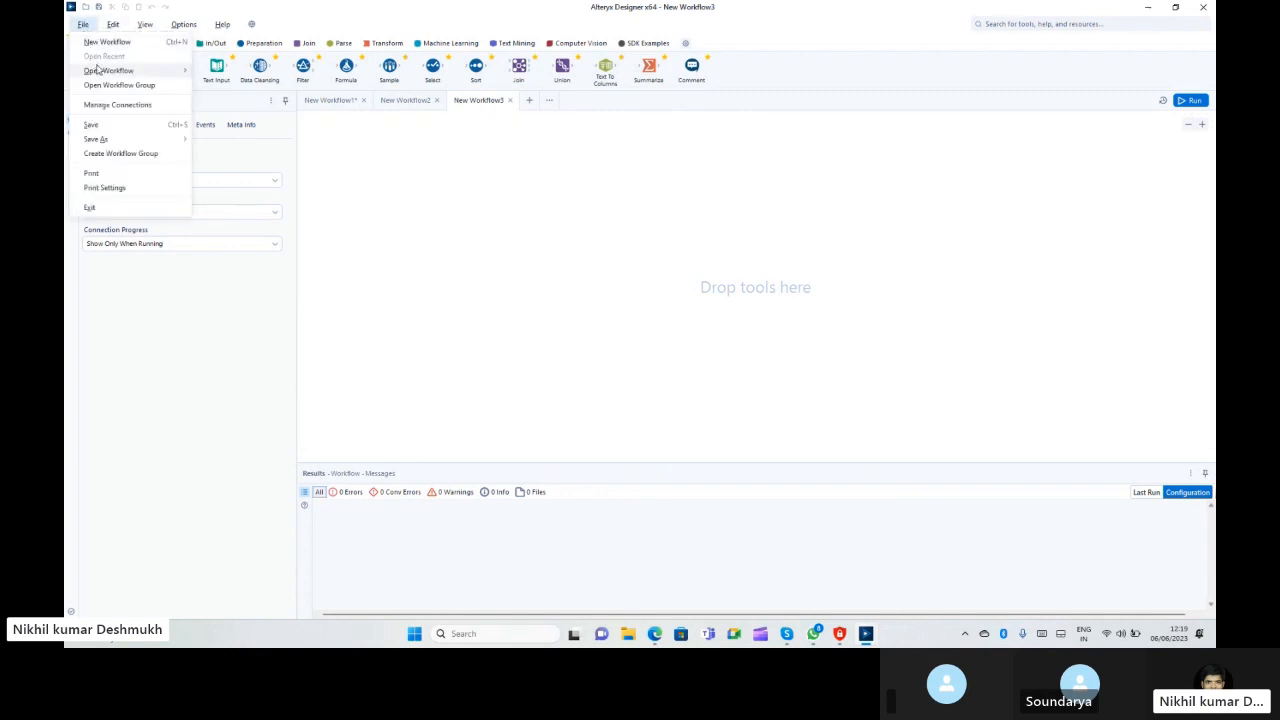
mouse_move(100, 74)
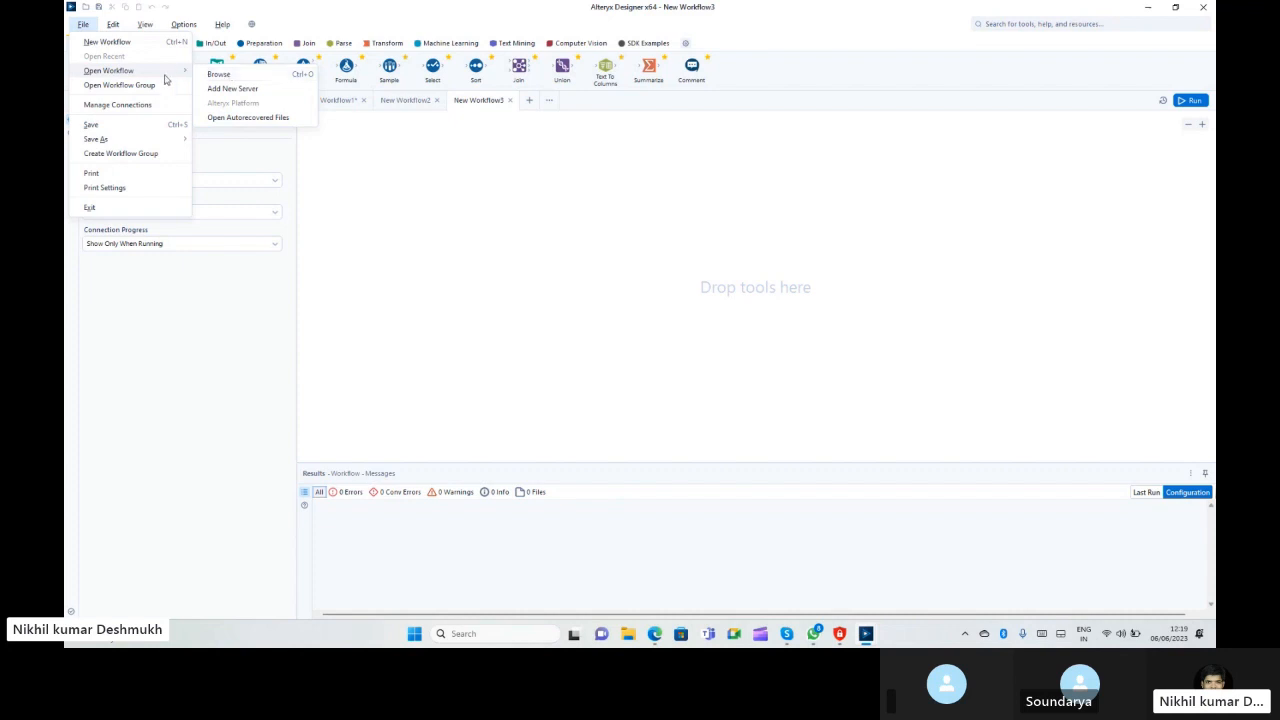
click(136, 106)
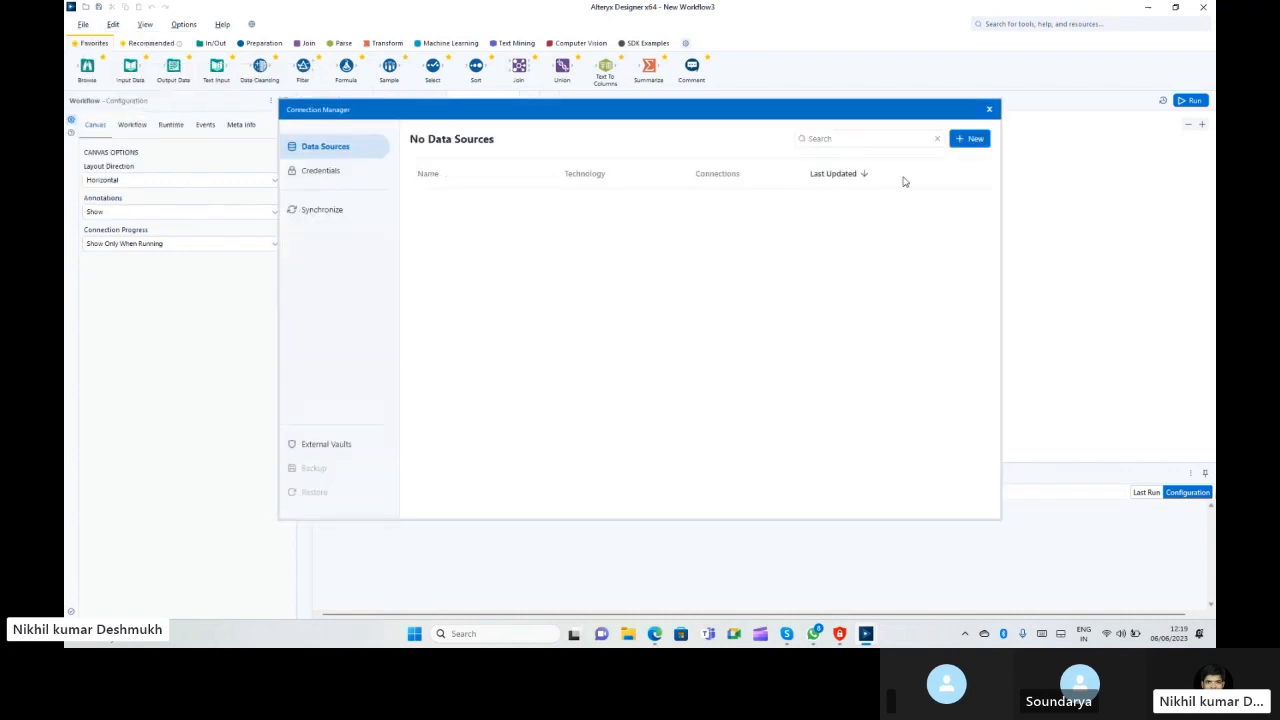
click(968, 139)
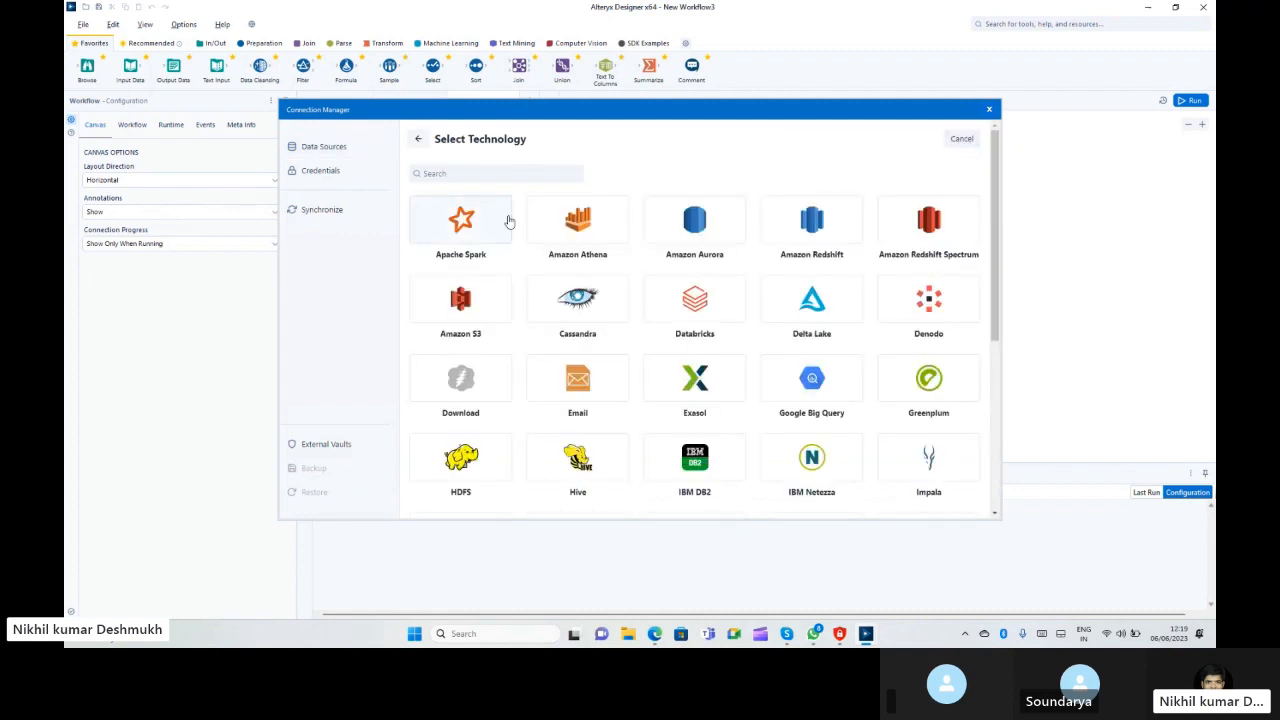
scroll(474, 363, down, 1)
scroll(474, 363, up, 1)
scroll(592, 334, down, 4)
scroll(592, 334, up, 5)
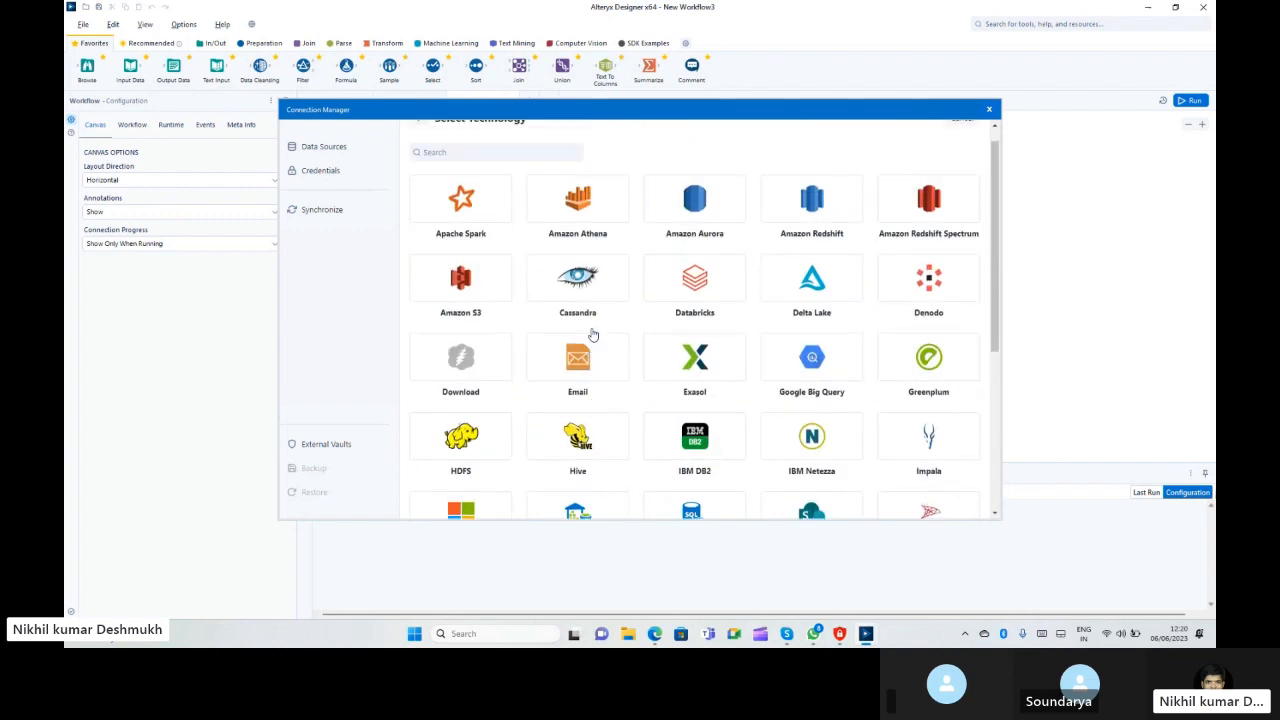
scroll(580, 405, down, 3)
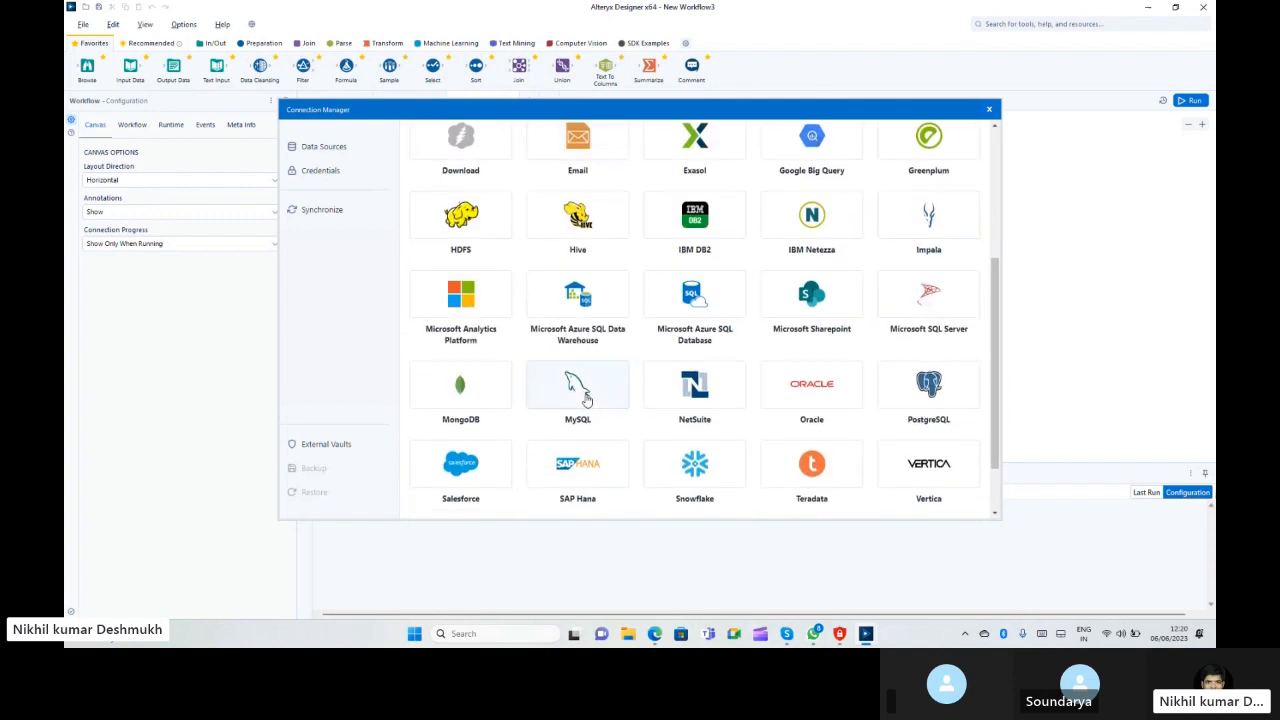
scroll(575, 405, up, 3)
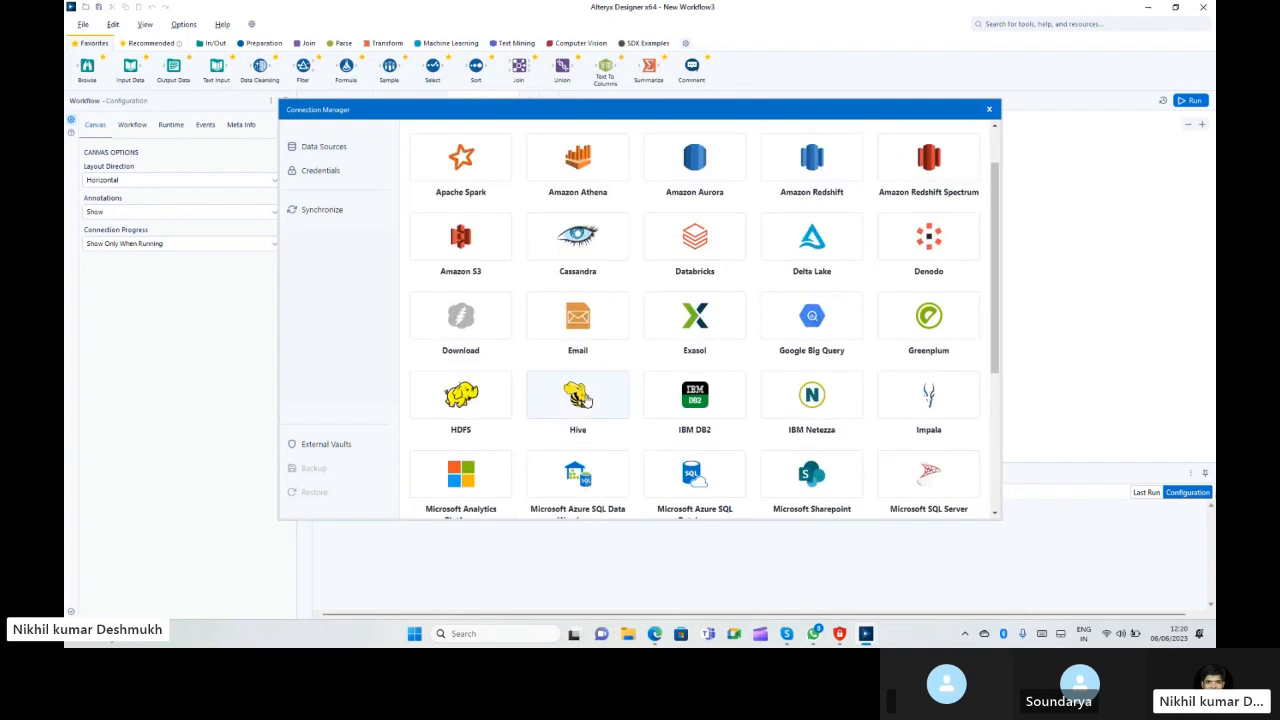
click(989, 110)
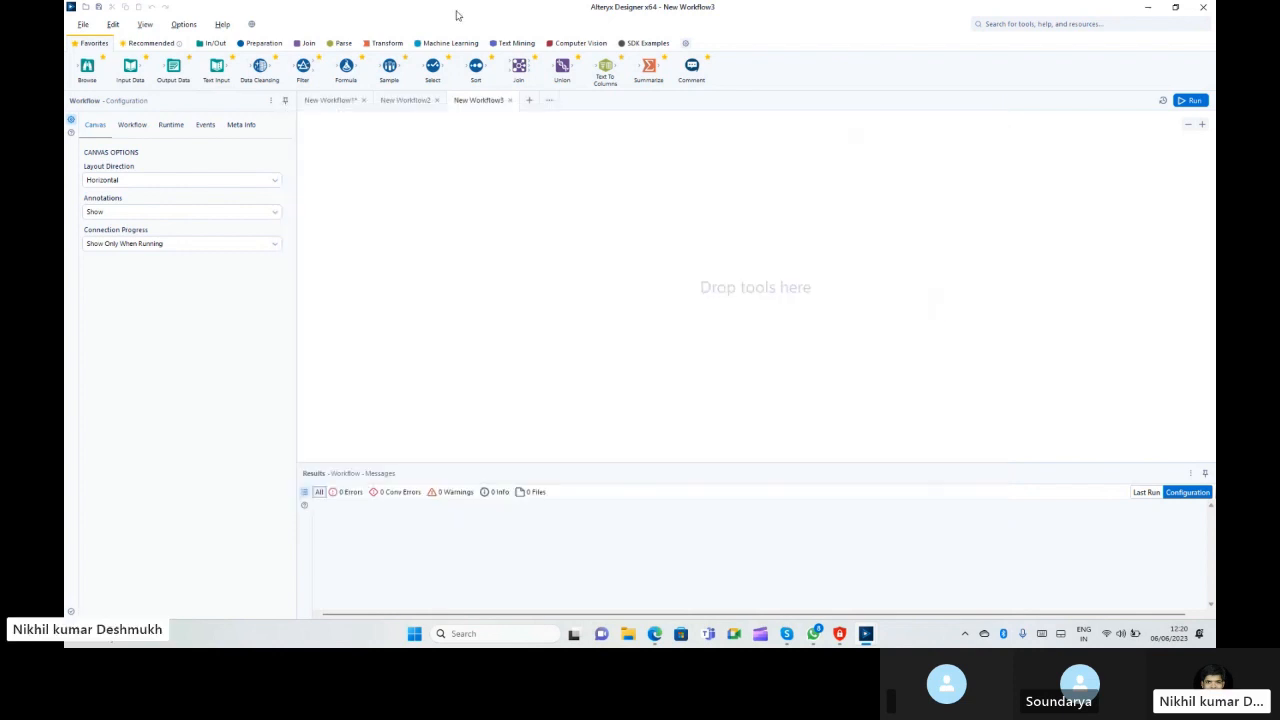
click(84, 24)
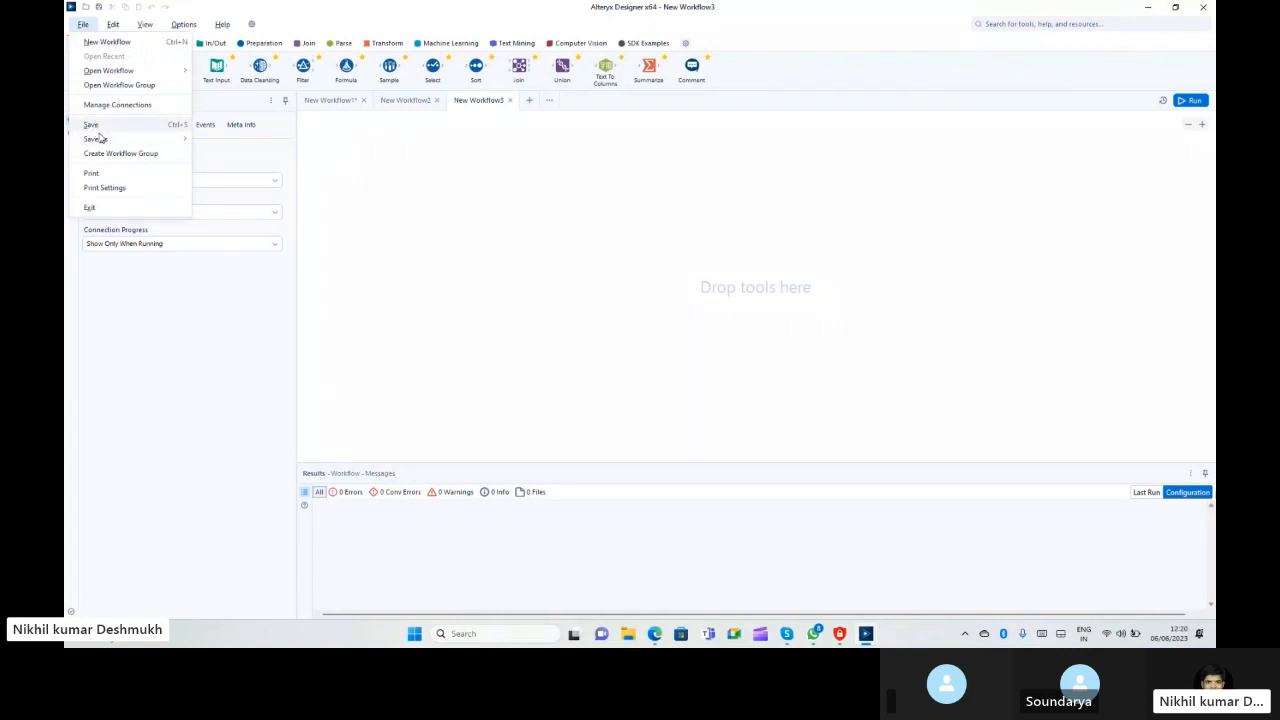
mouse_move(100, 139)
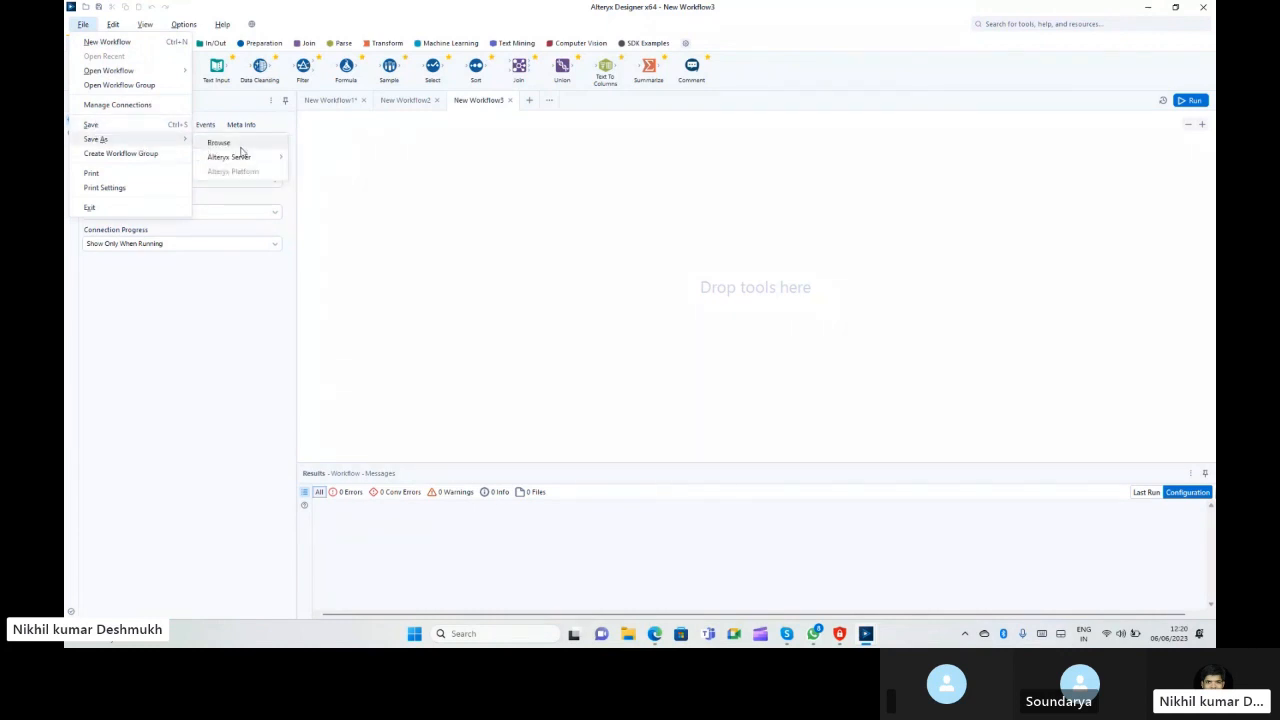
mouse_move(245, 158)
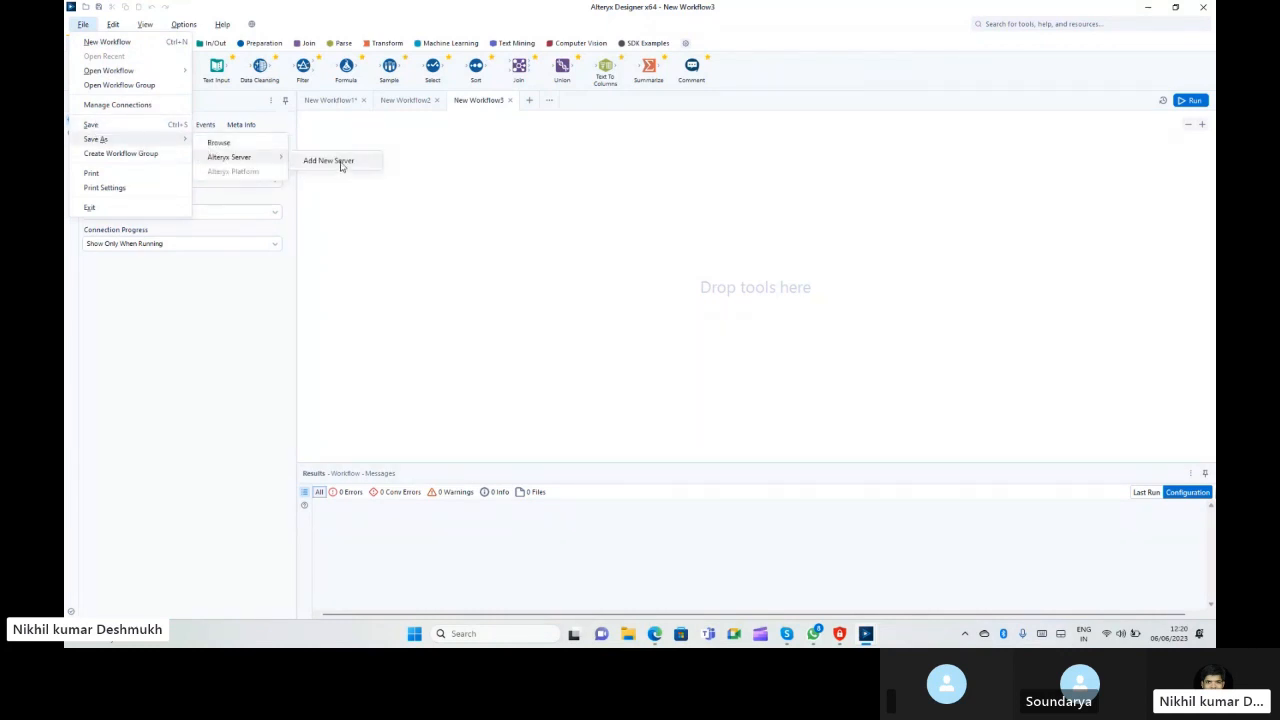
click(330, 161)
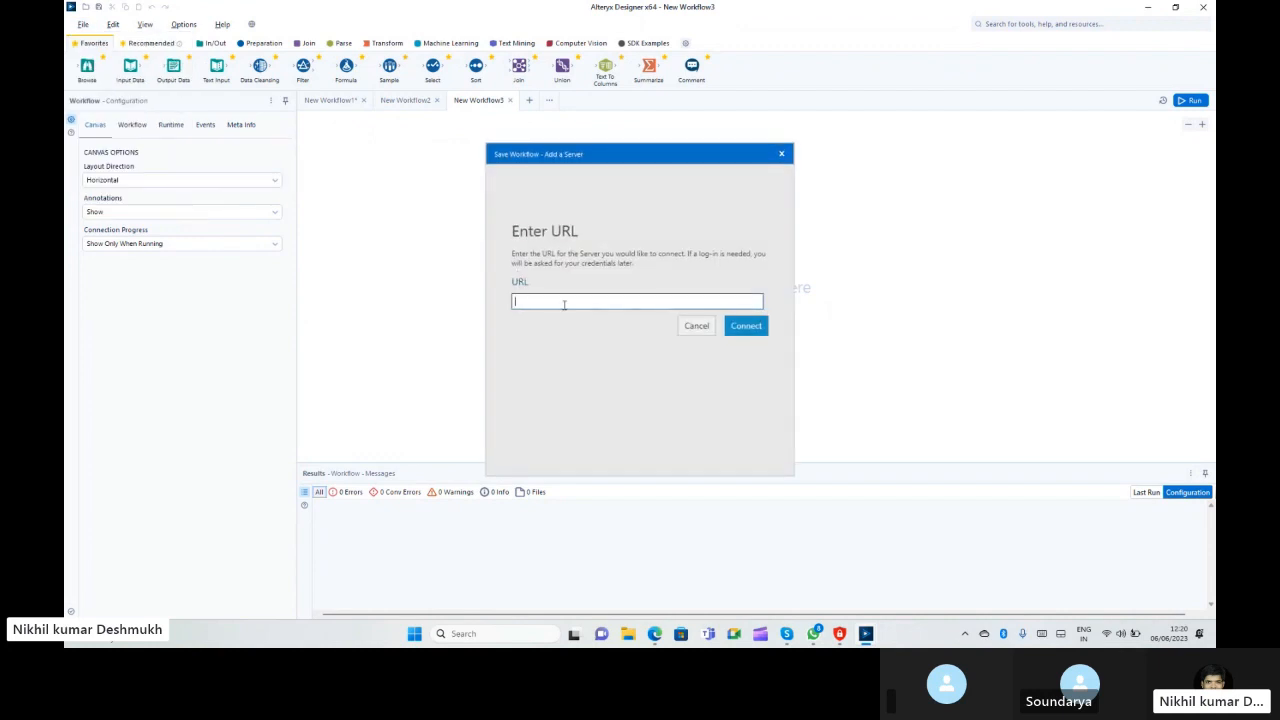
click(696, 326)
click(82, 25)
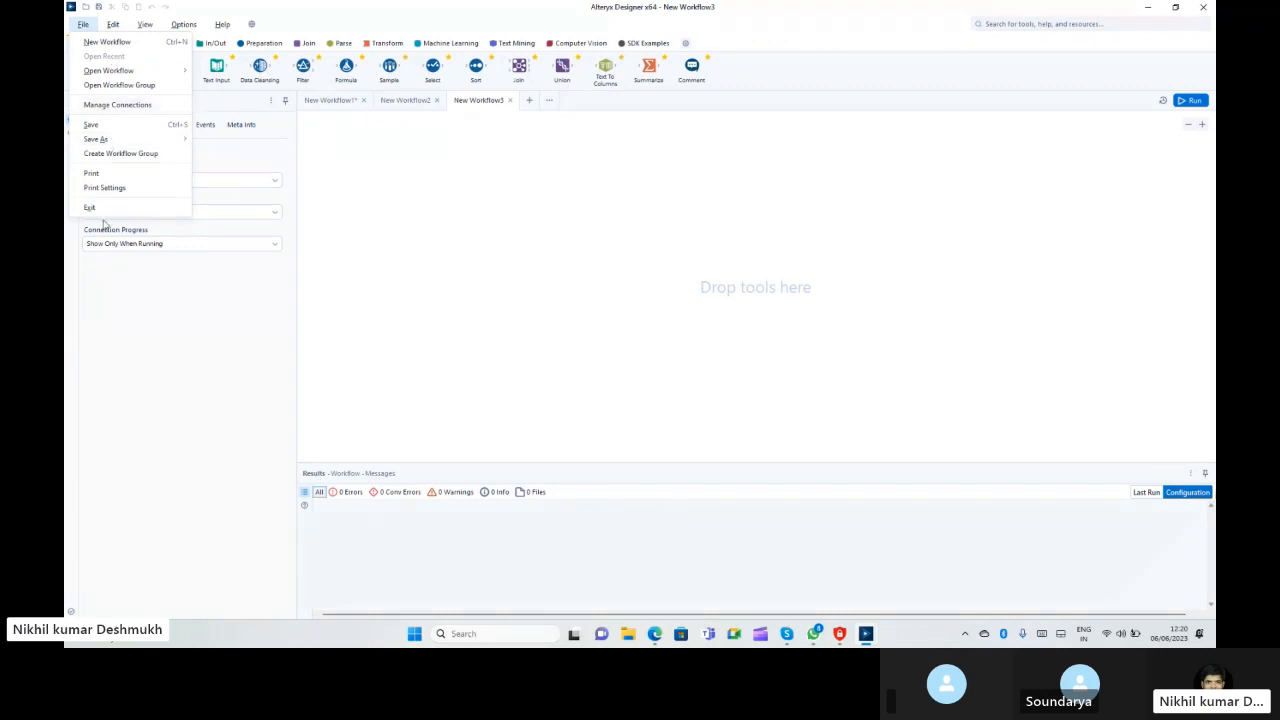
mouse_move(116, 30)
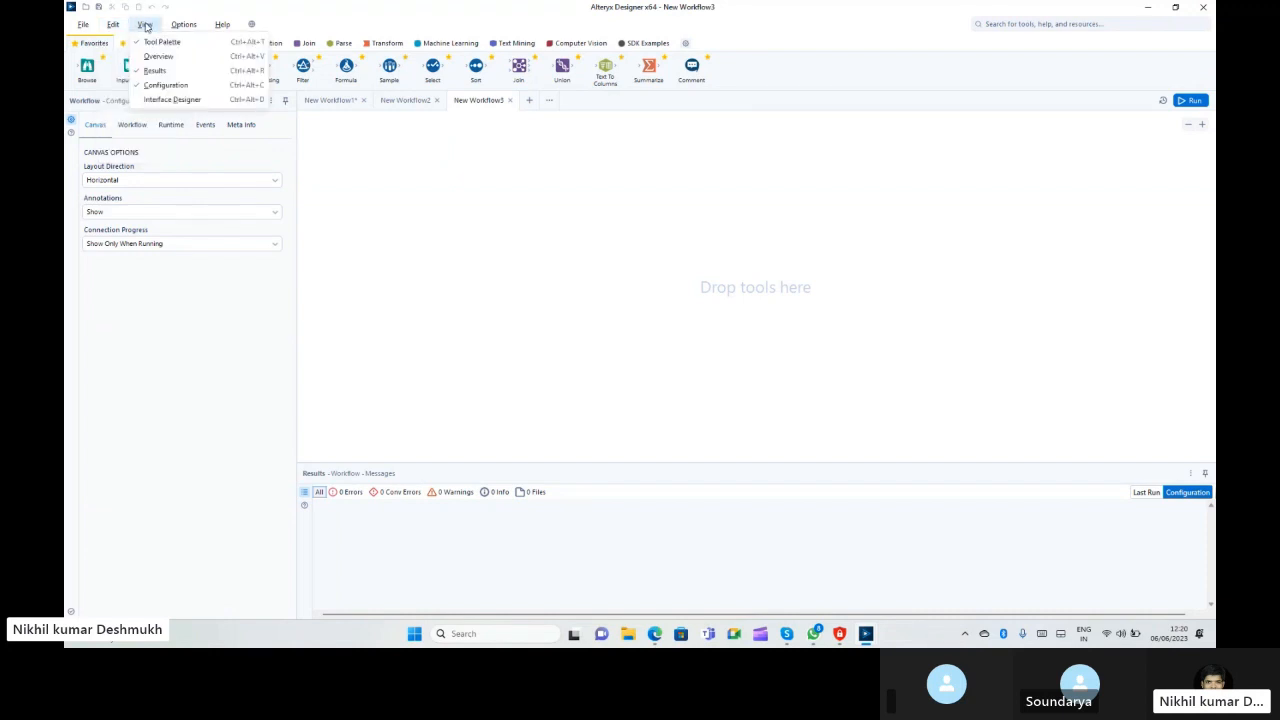
click(378, 182)
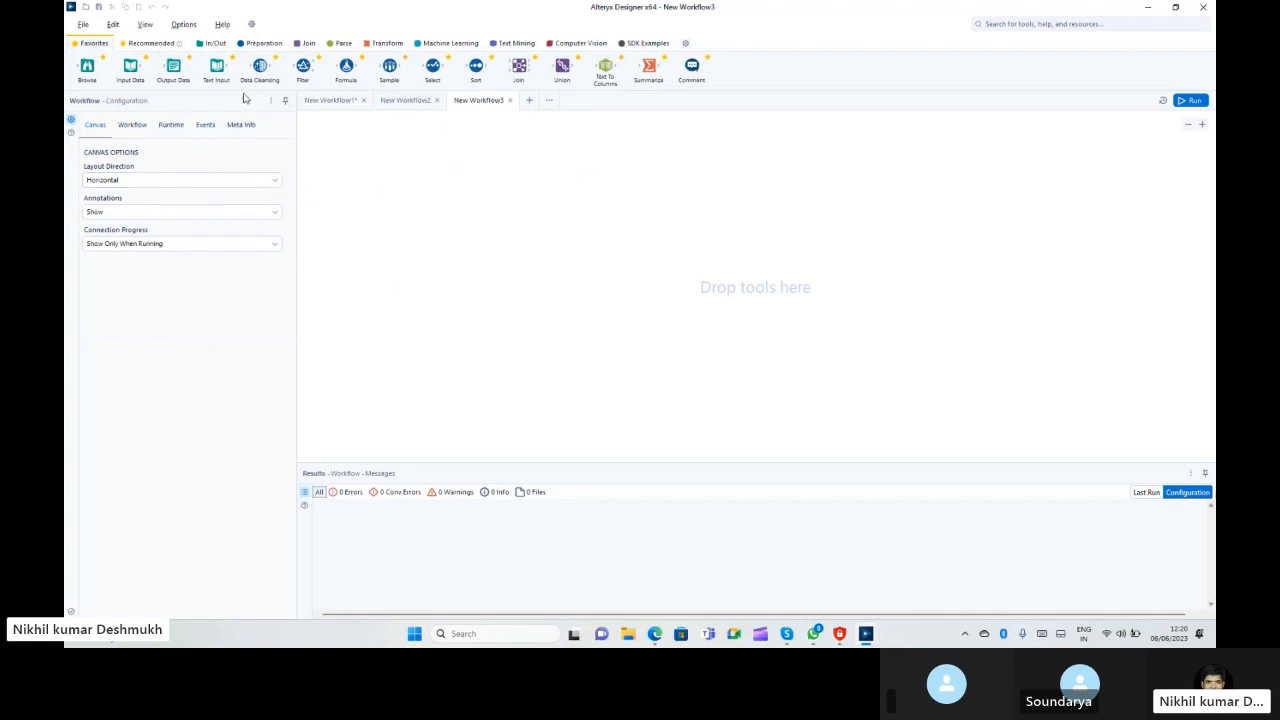
click(145, 28)
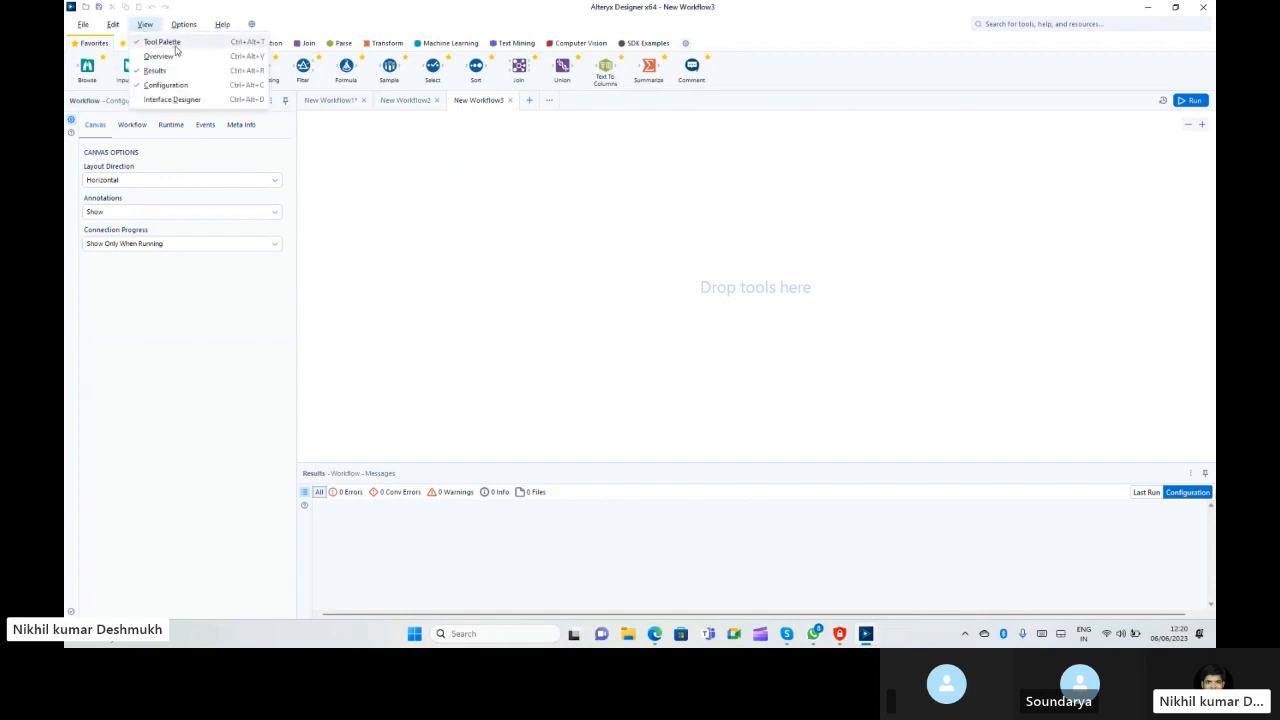
click(420, 231)
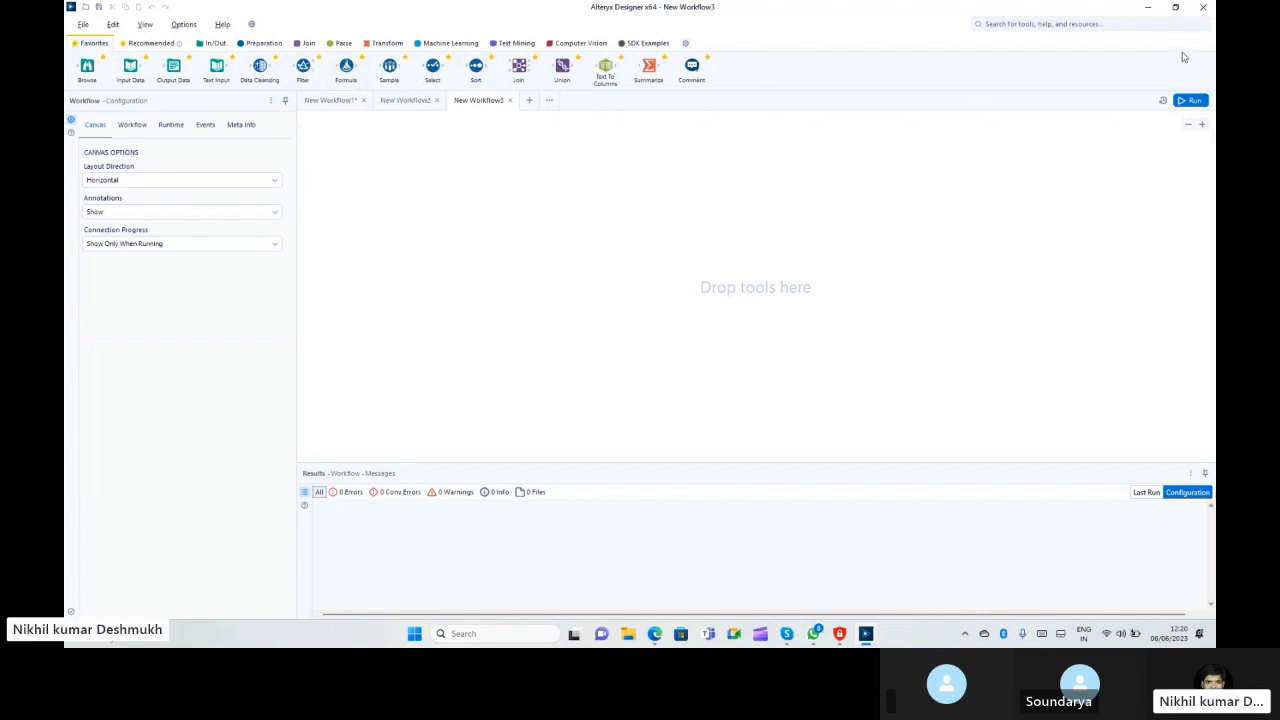
Browse the Join, Recommended, In/Out, Preparation, Parse, Transform, Machine Learning, Text Mining, Computer Vision and SDK Examples palettes.
click(309, 43)
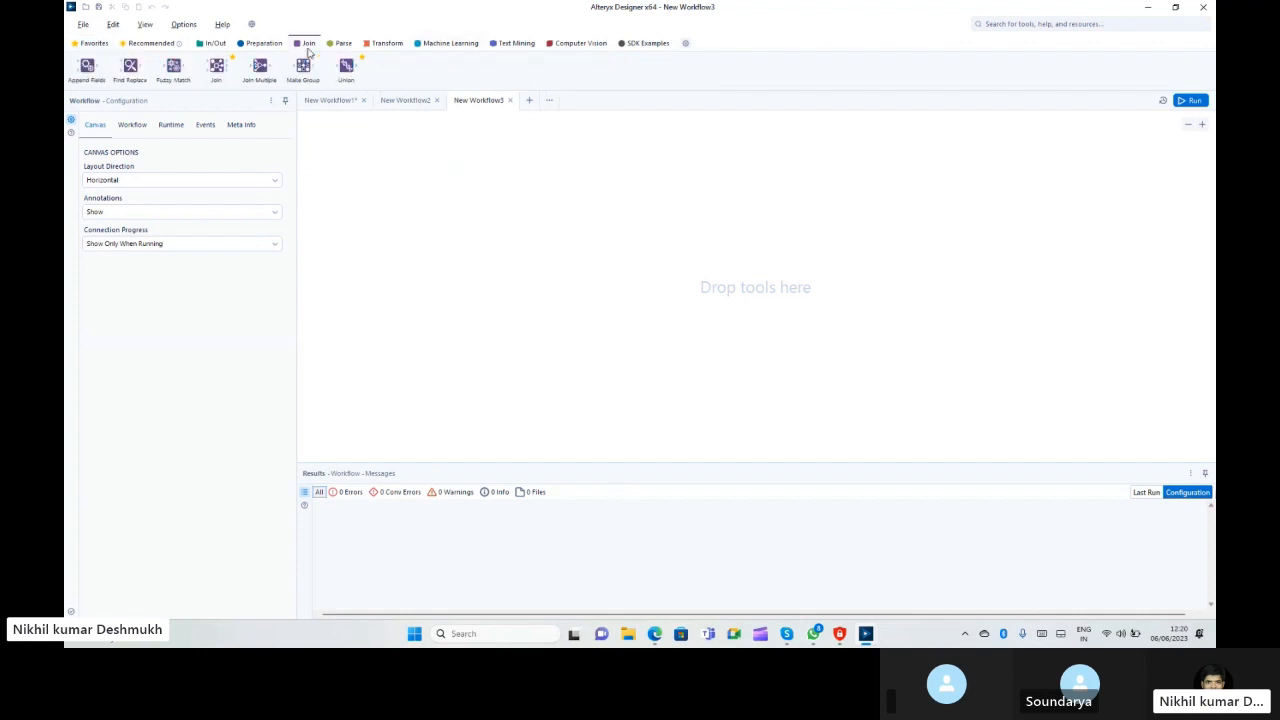
click(158, 43)
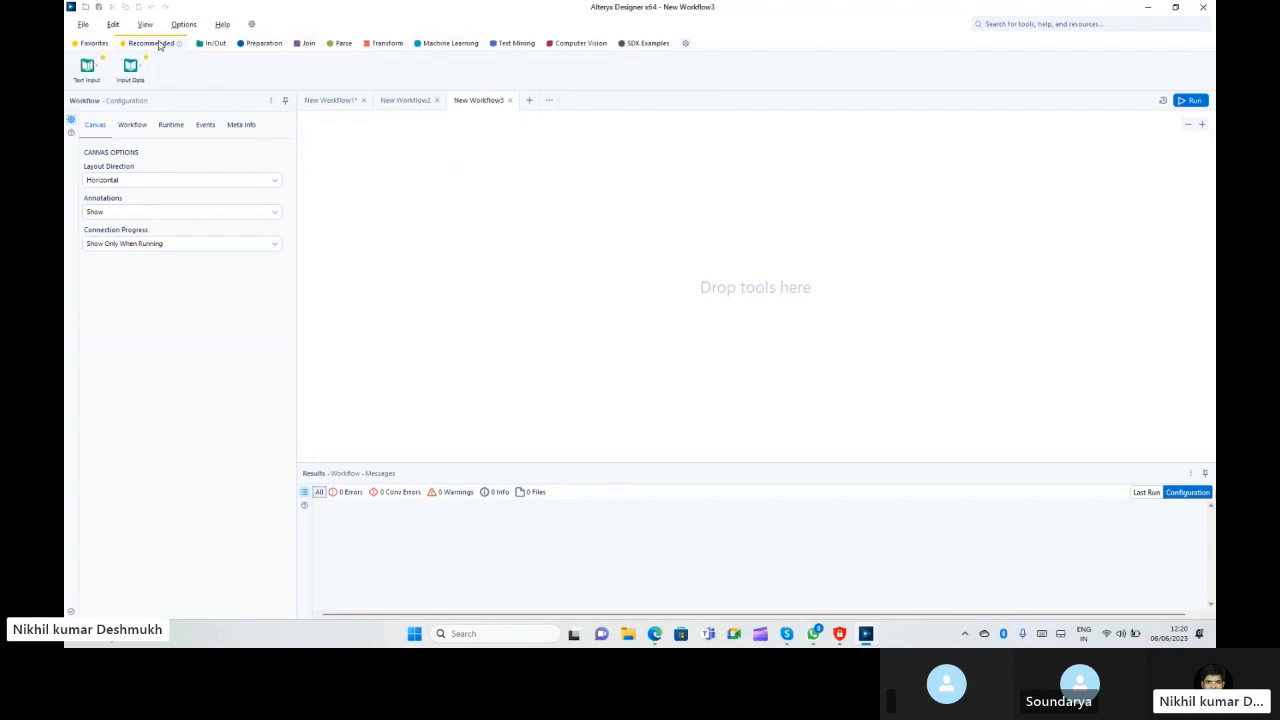
click(214, 44)
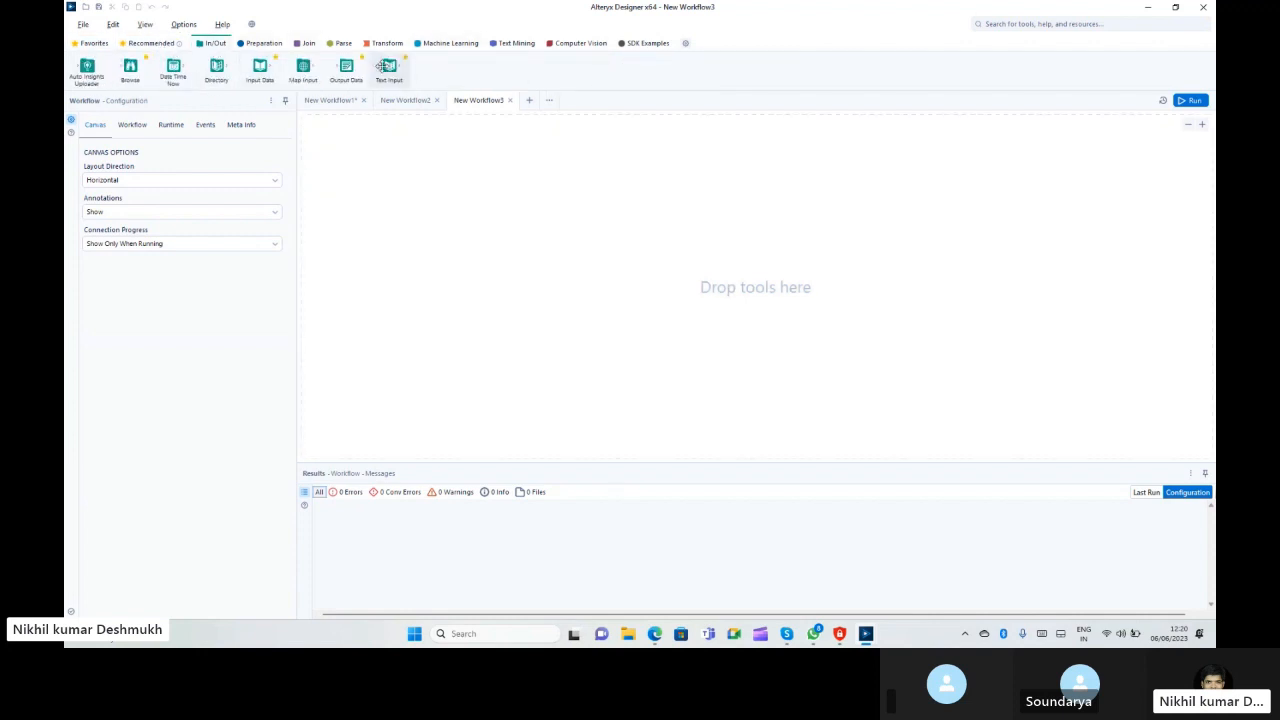
click(263, 46)
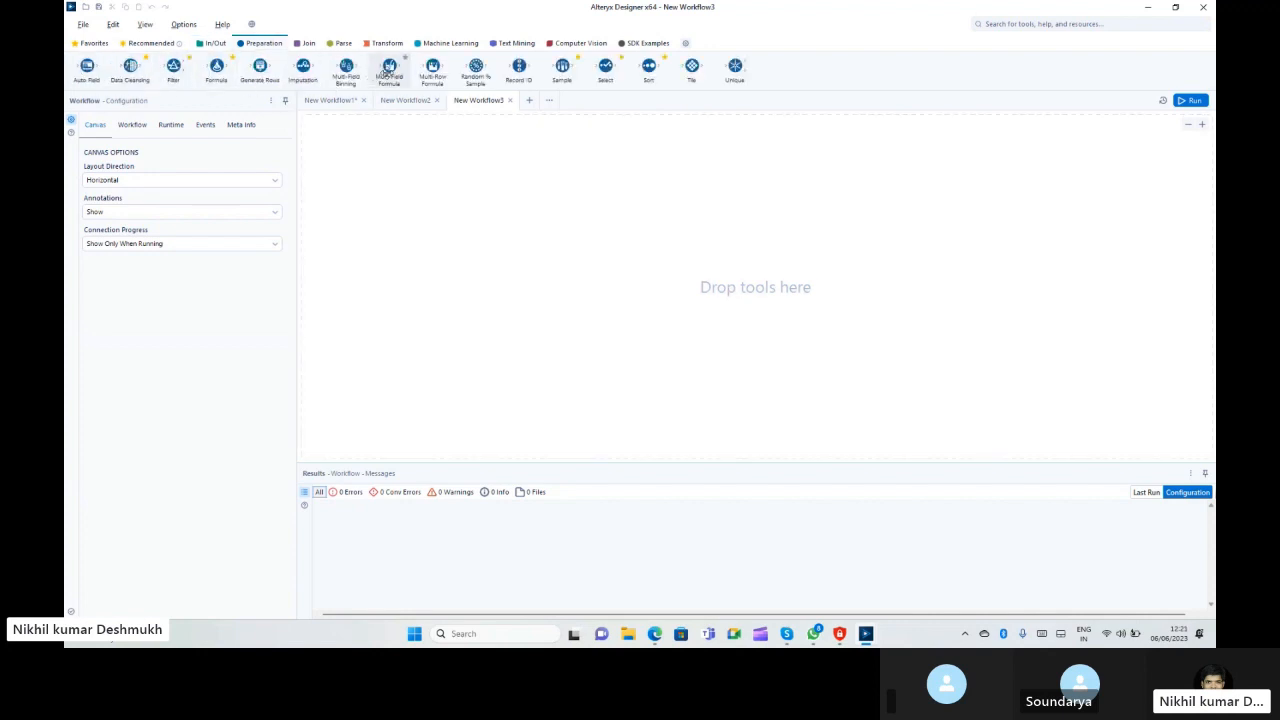
click(301, 45)
click(333, 46)
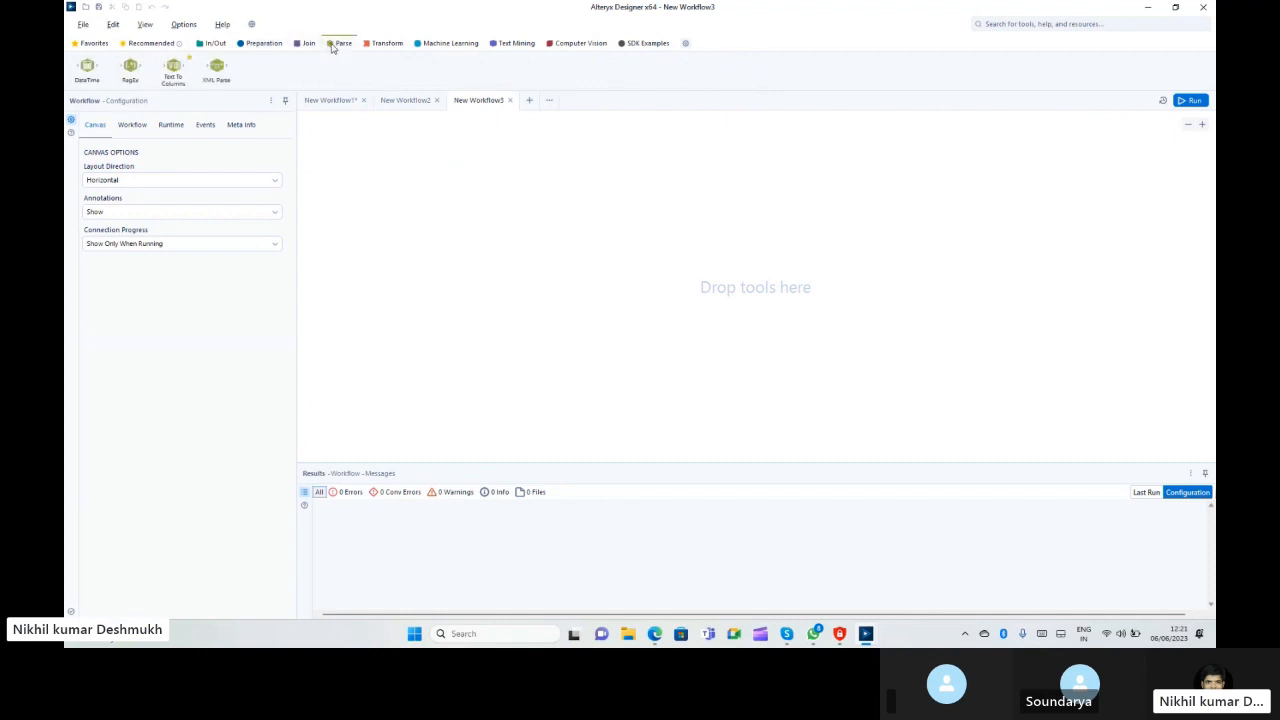
click(387, 44)
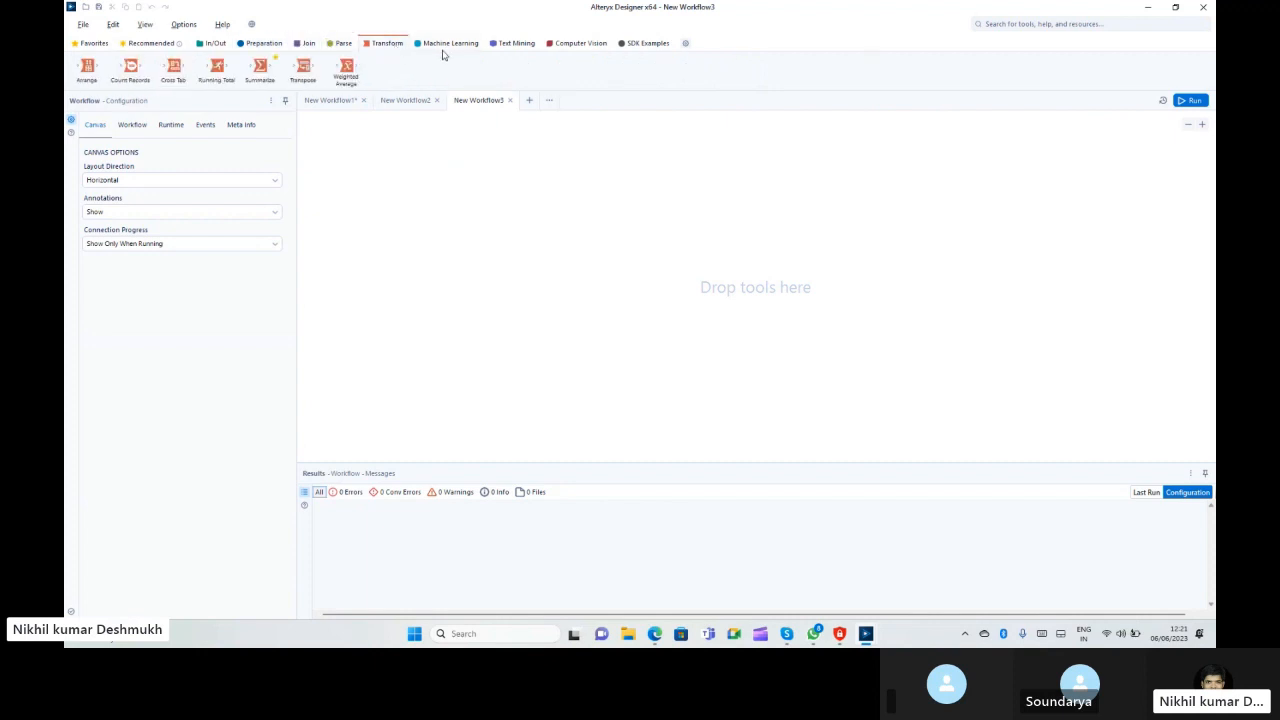
click(446, 46)
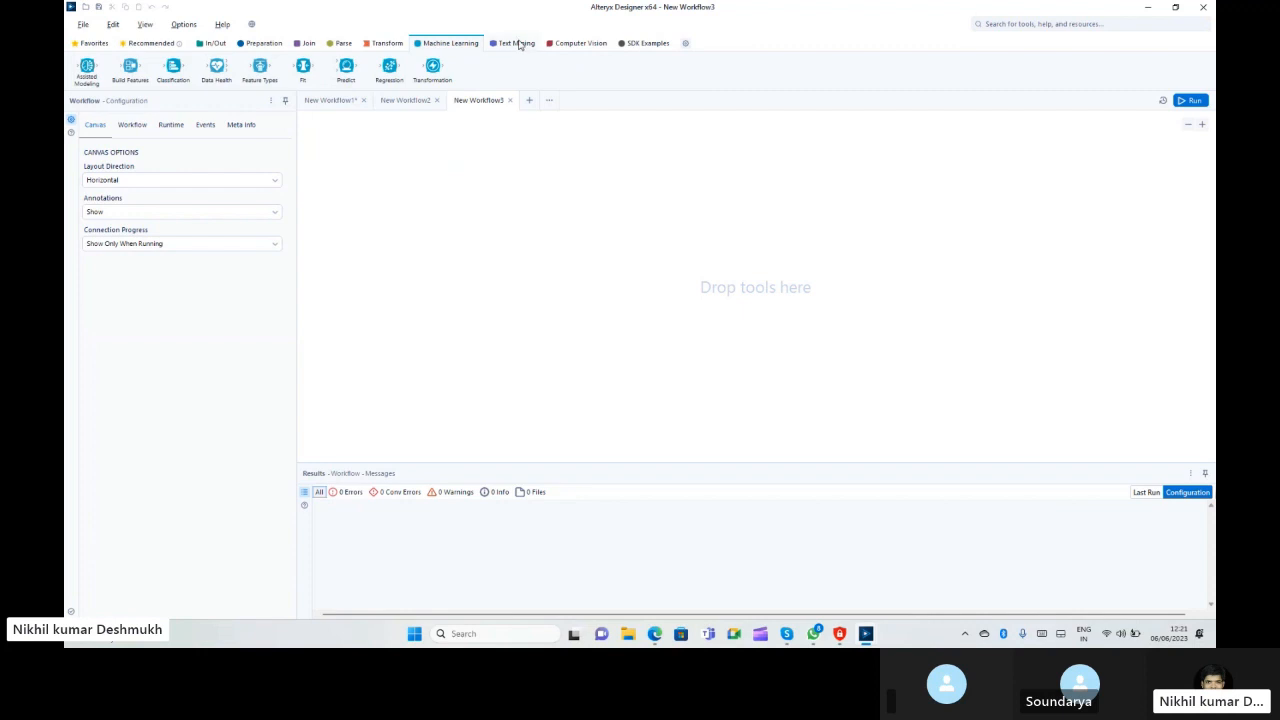
click(519, 45)
click(582, 44)
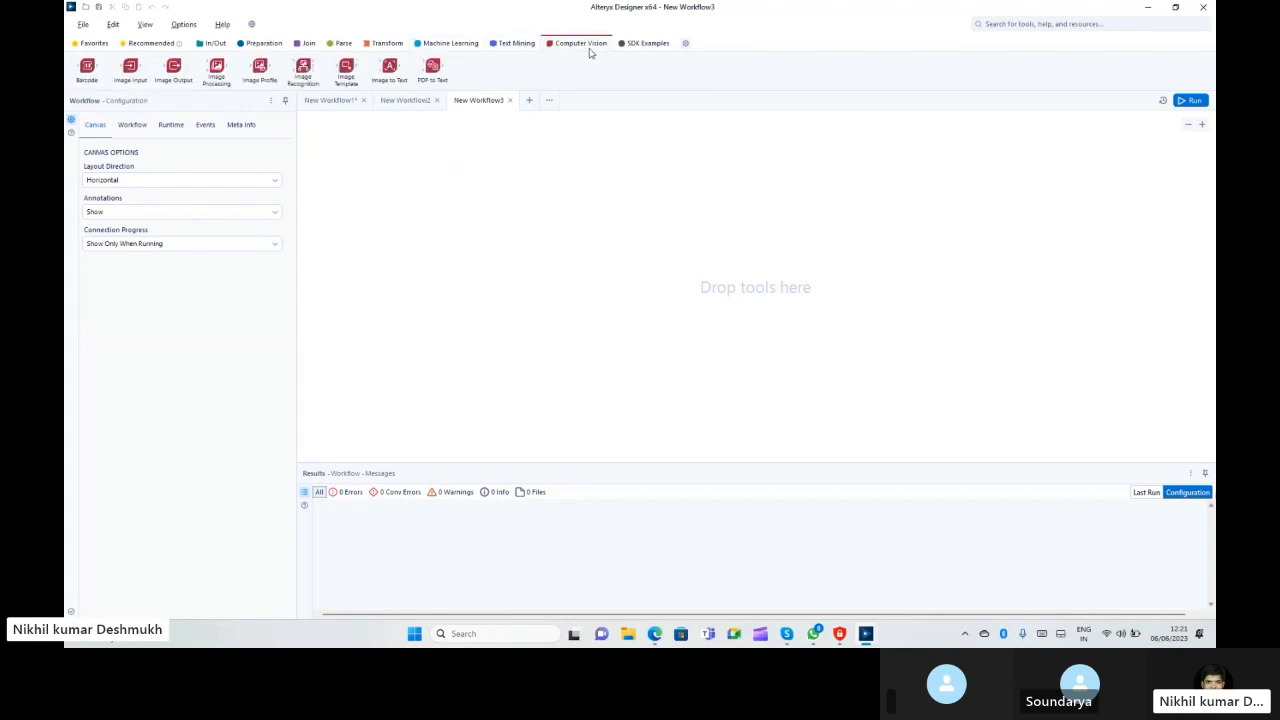
click(649, 45)
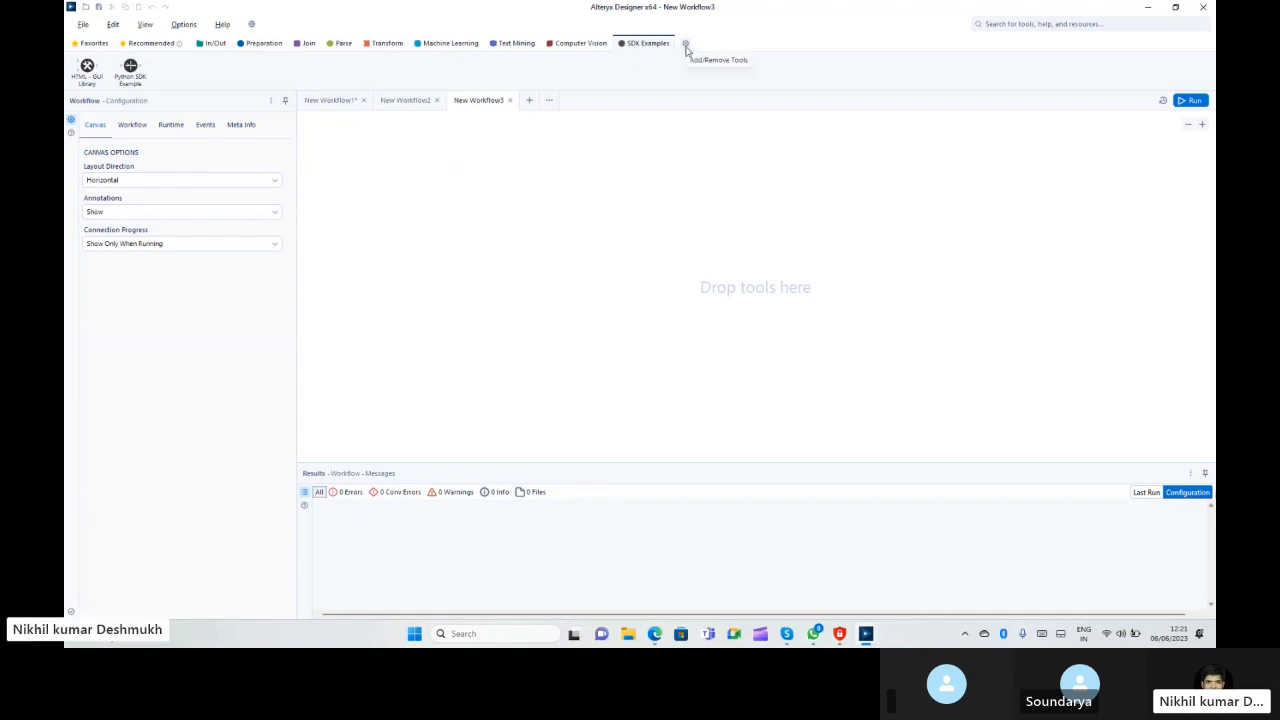
Tick In-Database, Reporting, Documentation and Spatial in the Configure Tool Palette dialog.
click(686, 45)
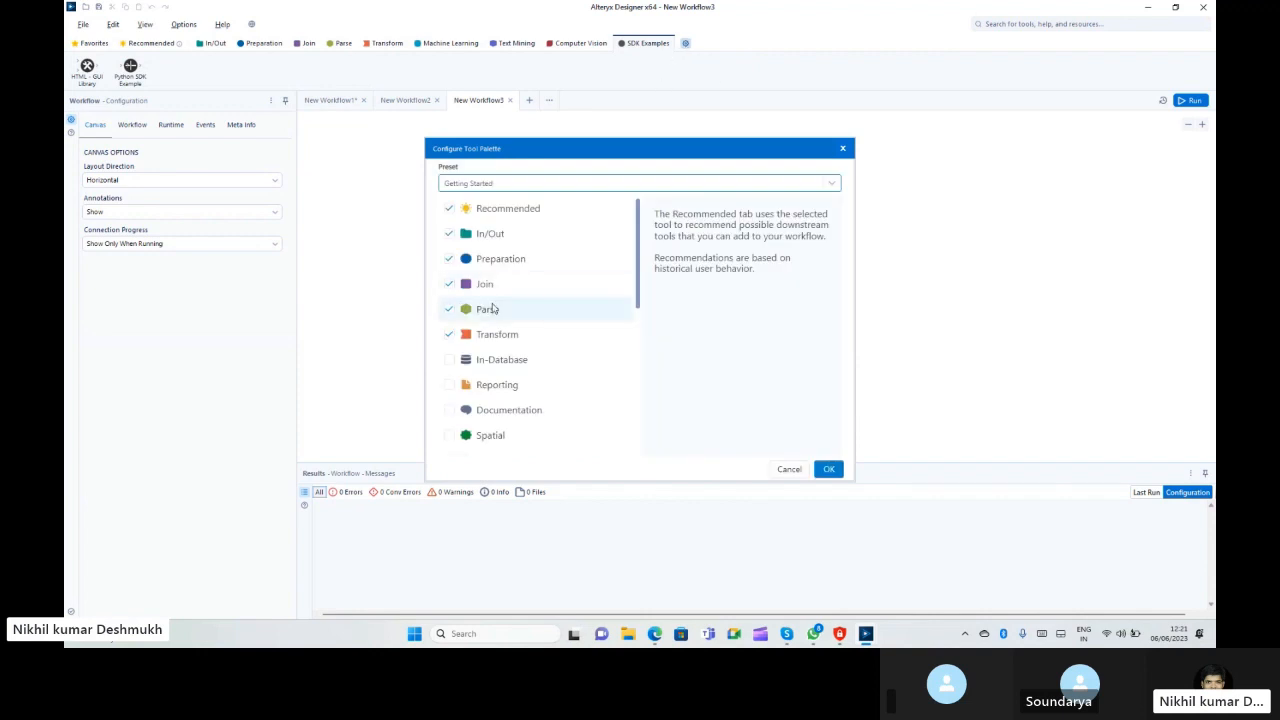
click(453, 360)
click(451, 360)
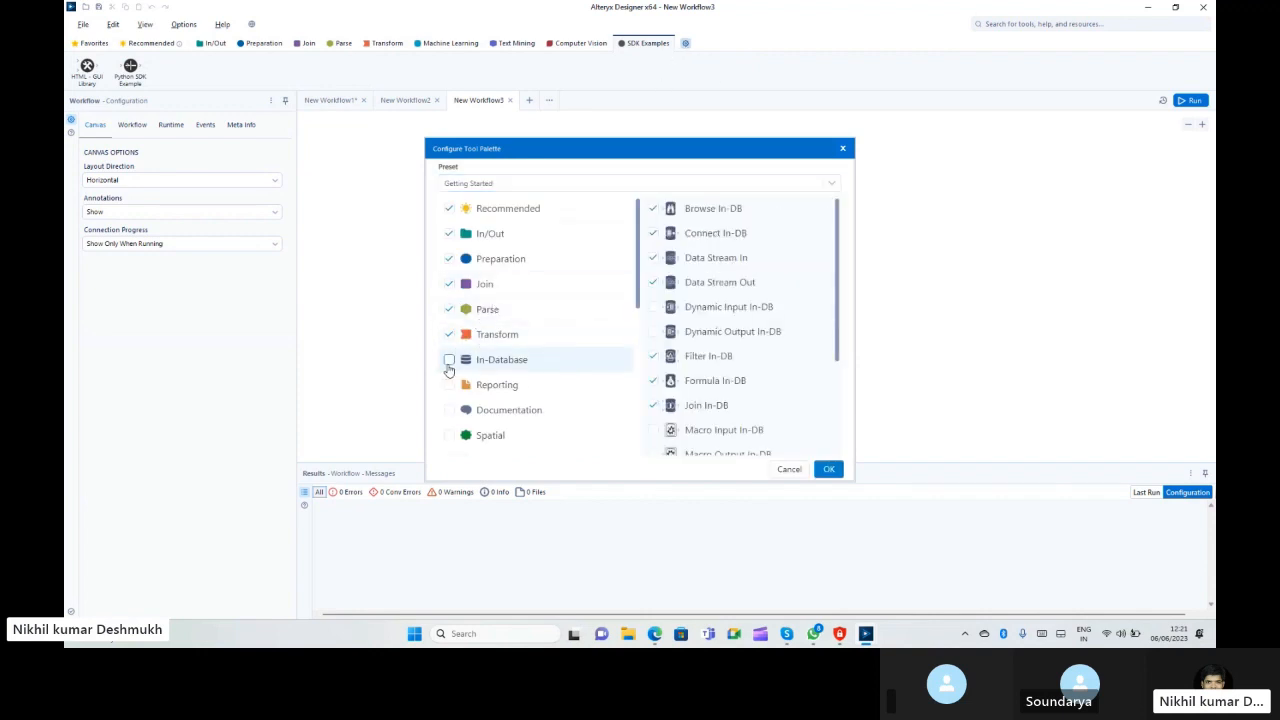
click(449, 396)
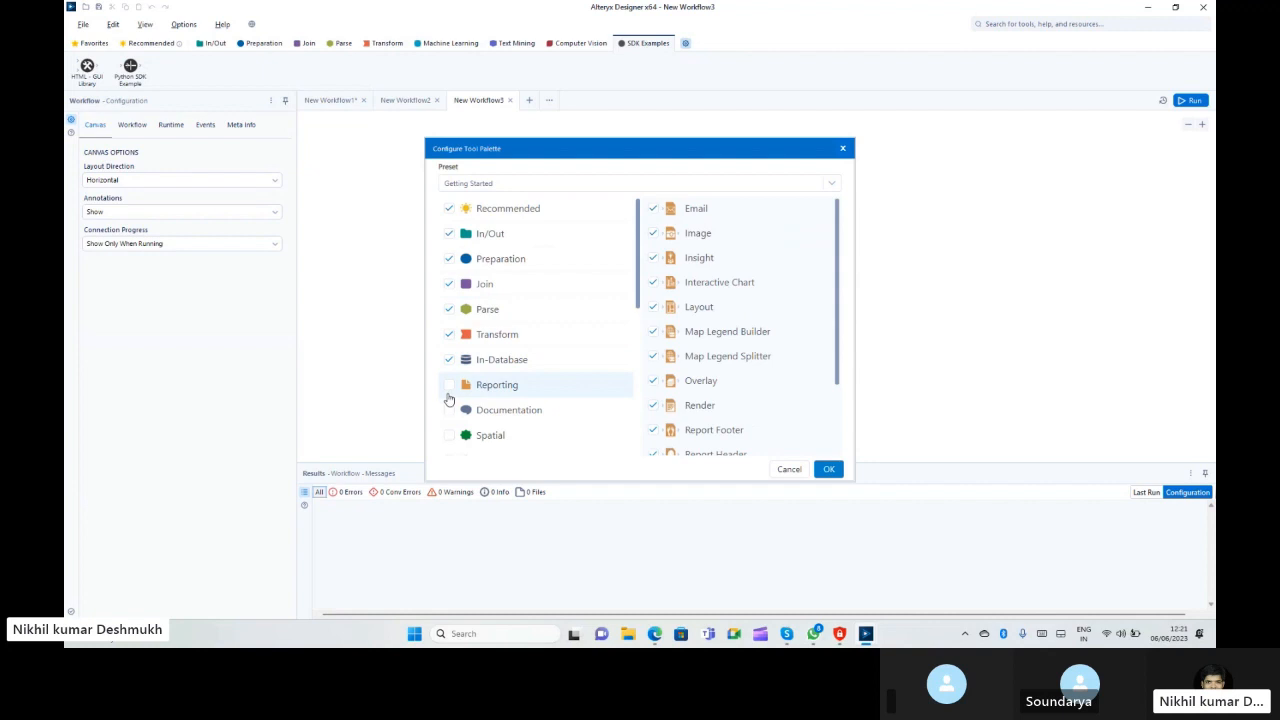
click(449, 386)
click(450, 412)
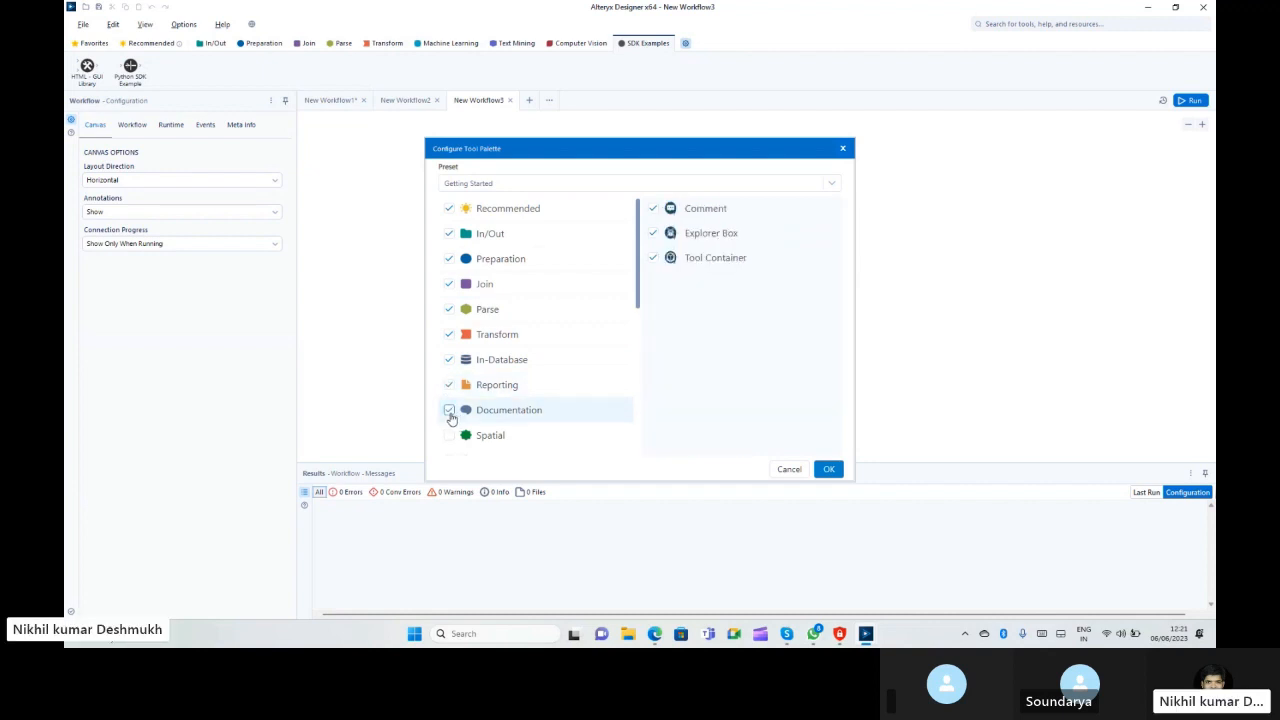
click(449, 435)
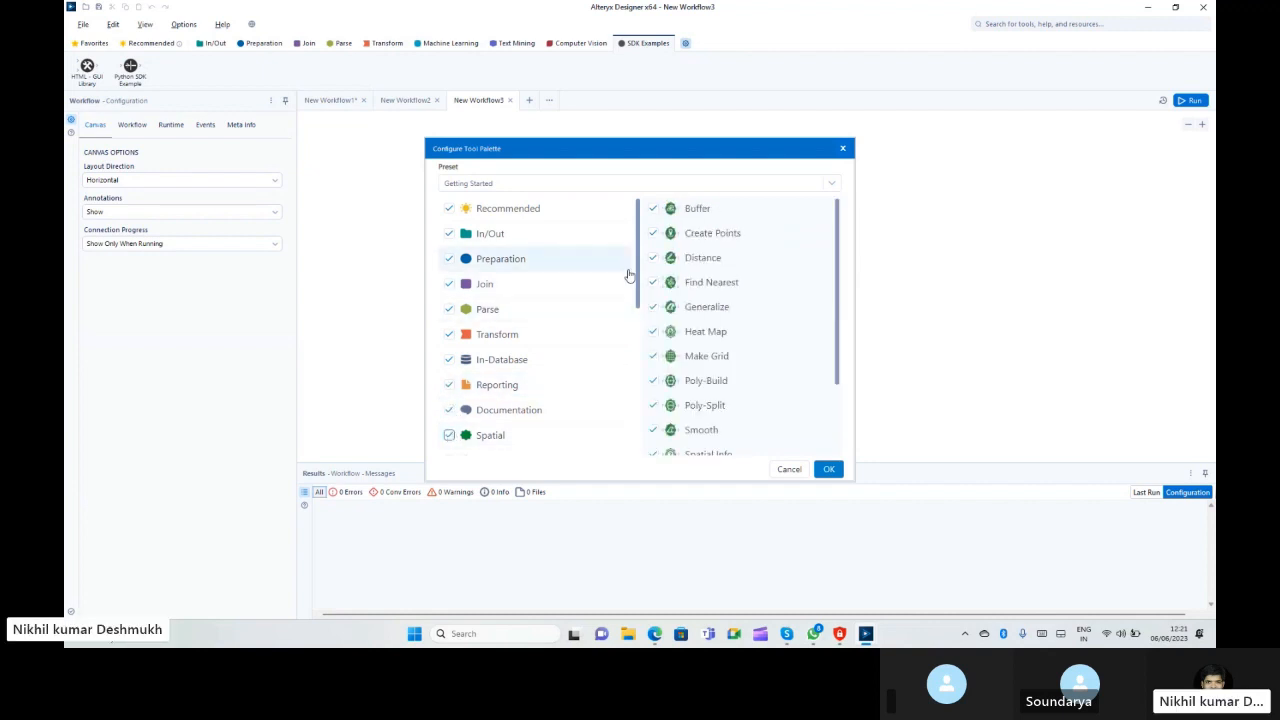
Tick Interface, Data Investigation, Connectors, Address, Demographic Analysis, Calgary, Developer, Laboratory and Connect.
drag(635, 266, 632, 378)
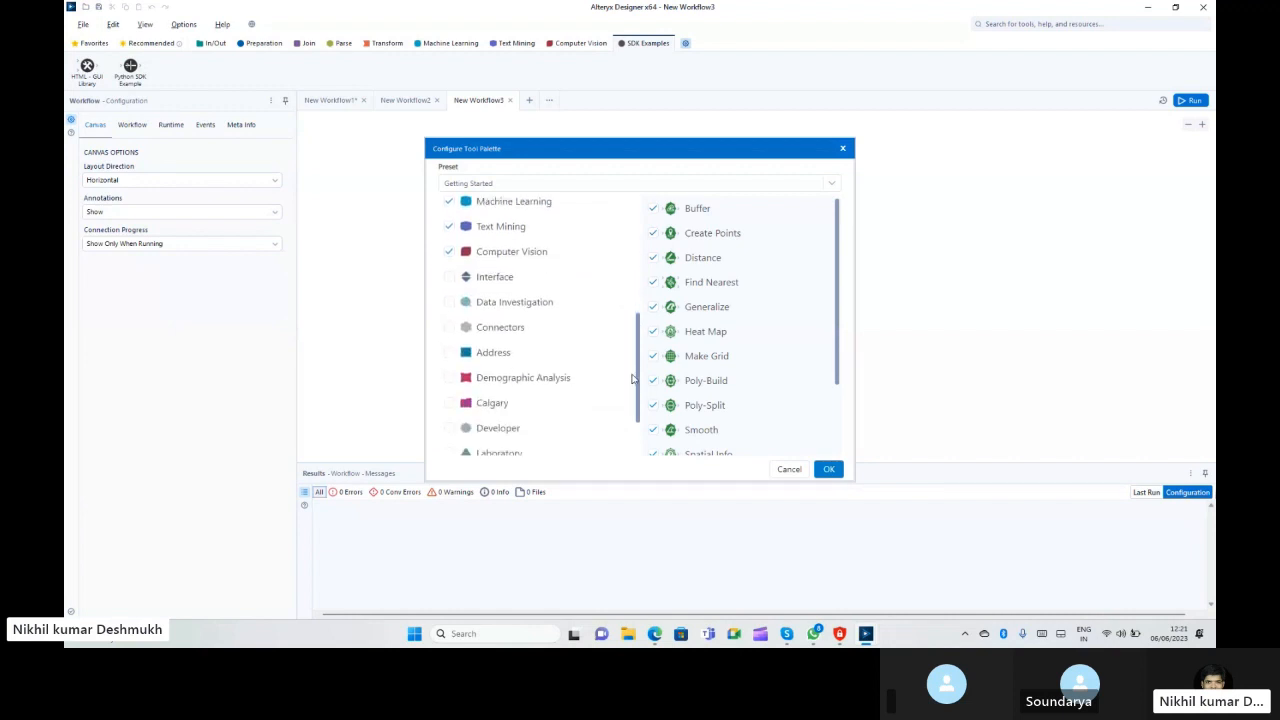
click(449, 276)
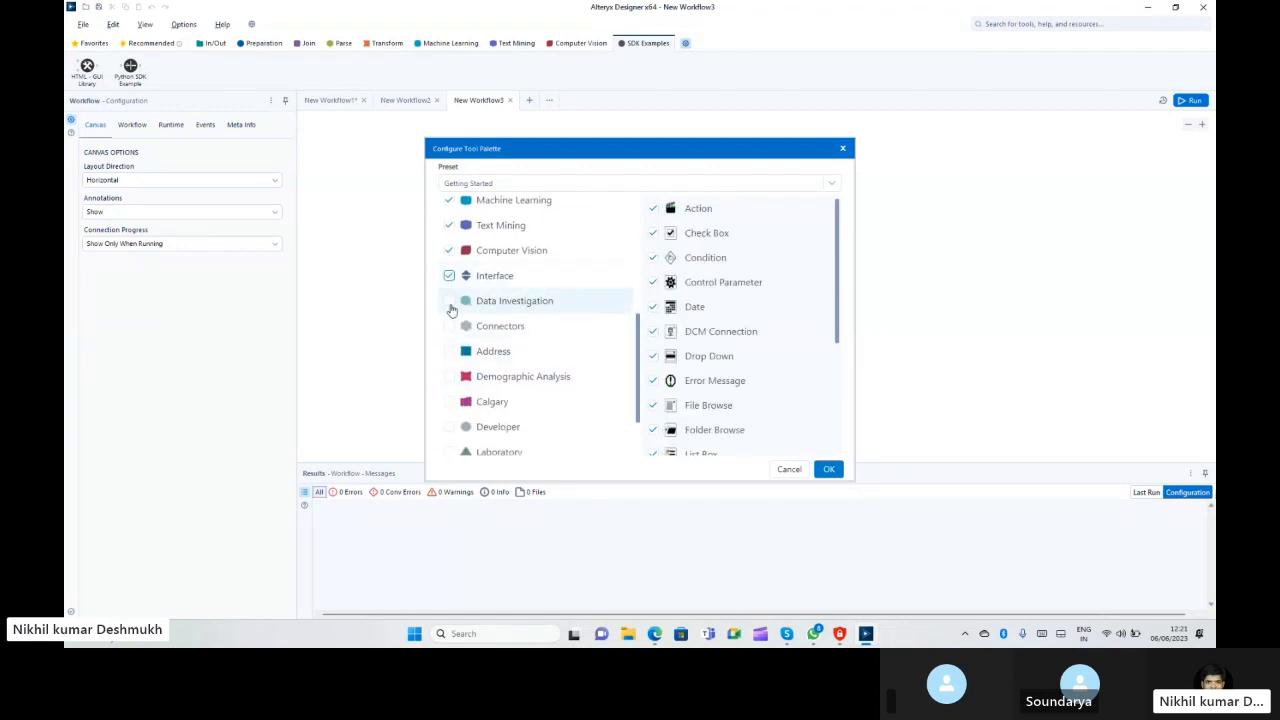
click(450, 303)
click(449, 327)
click(449, 352)
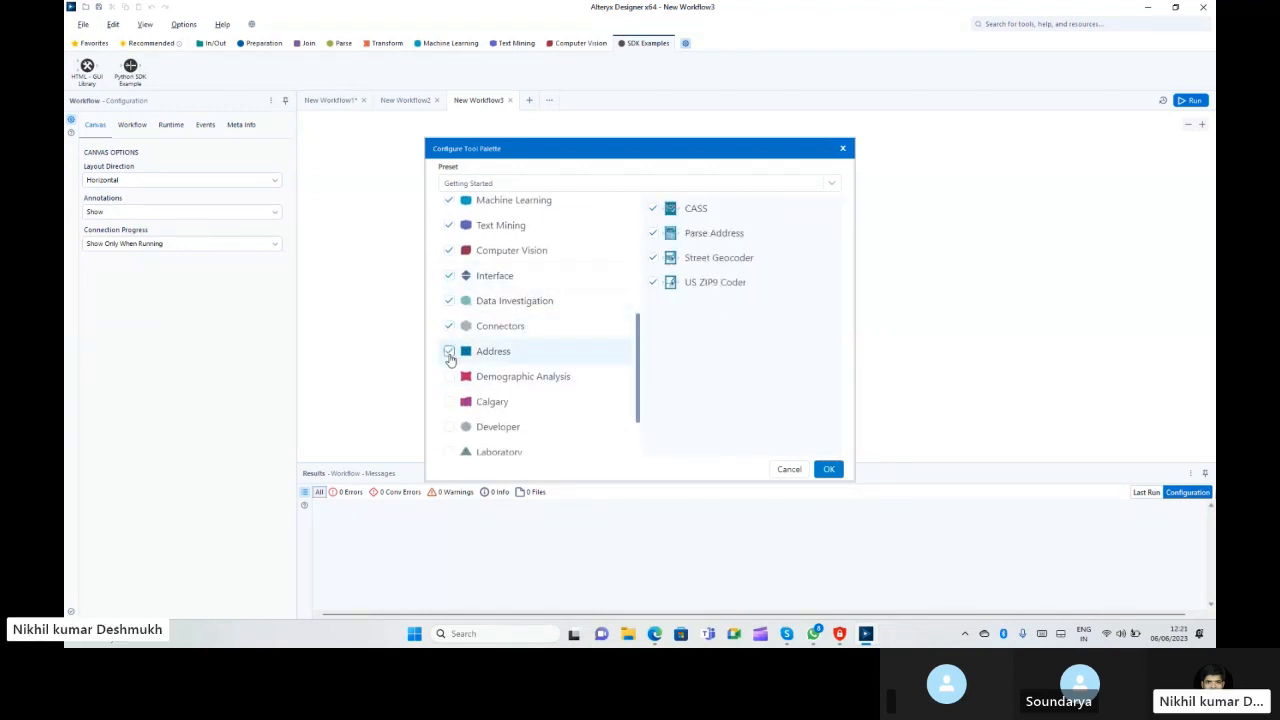
click(449, 377)
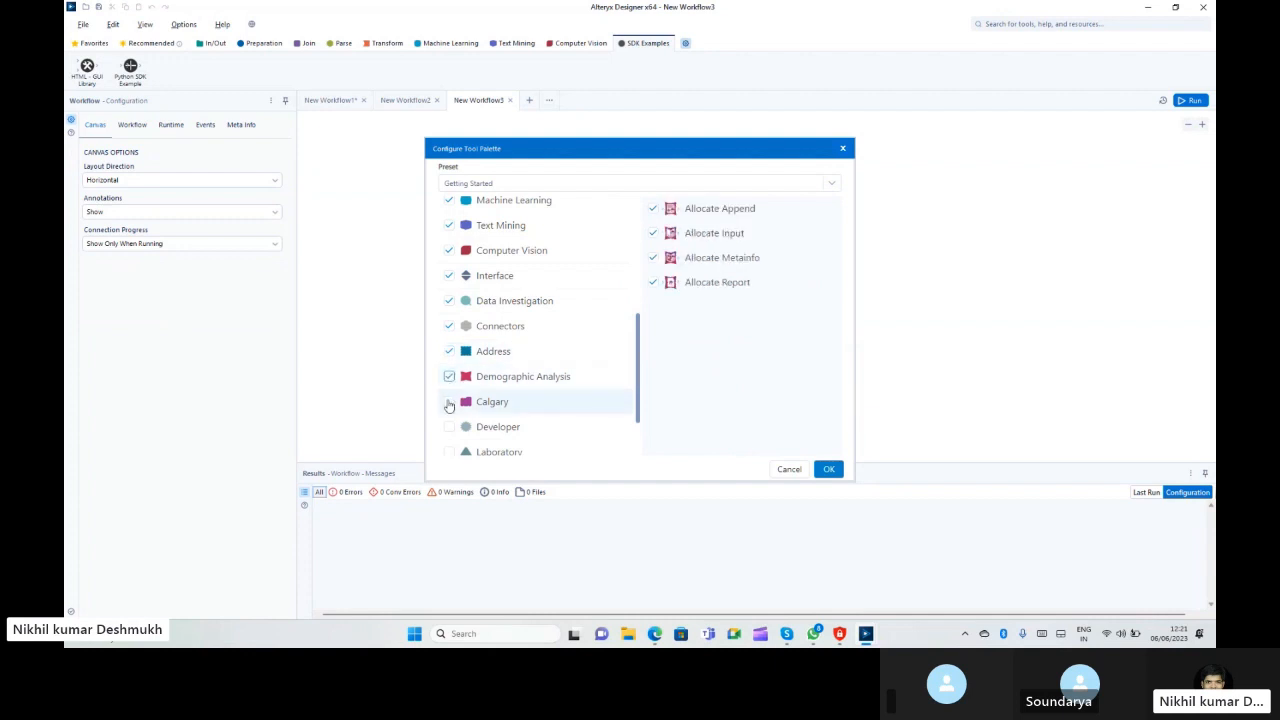
click(449, 403)
click(449, 427)
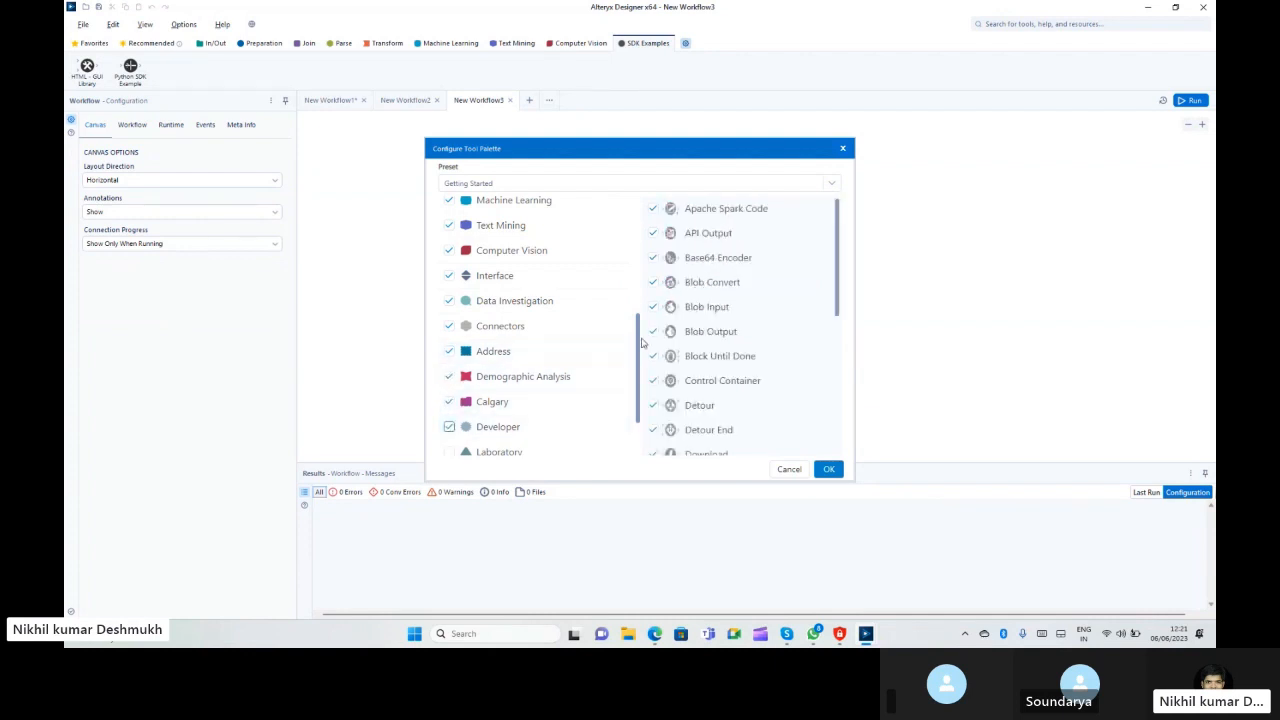
scroll(643, 333, down, 1)
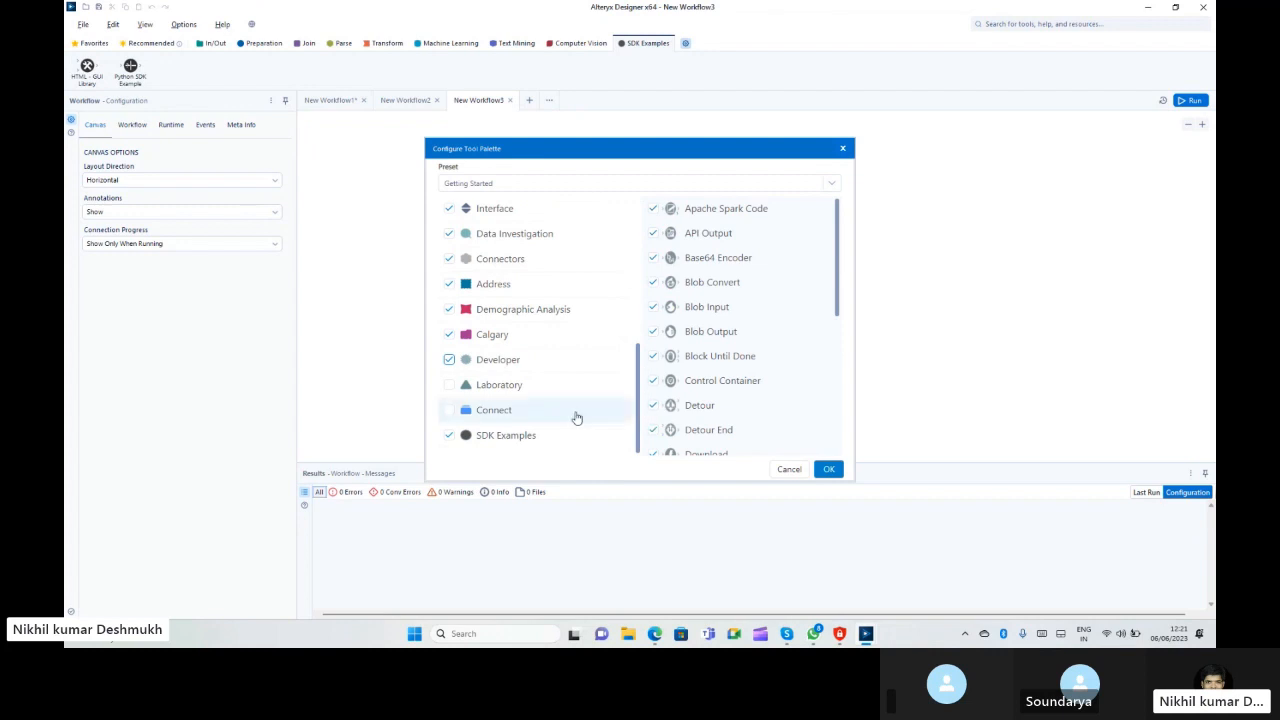
click(449, 386)
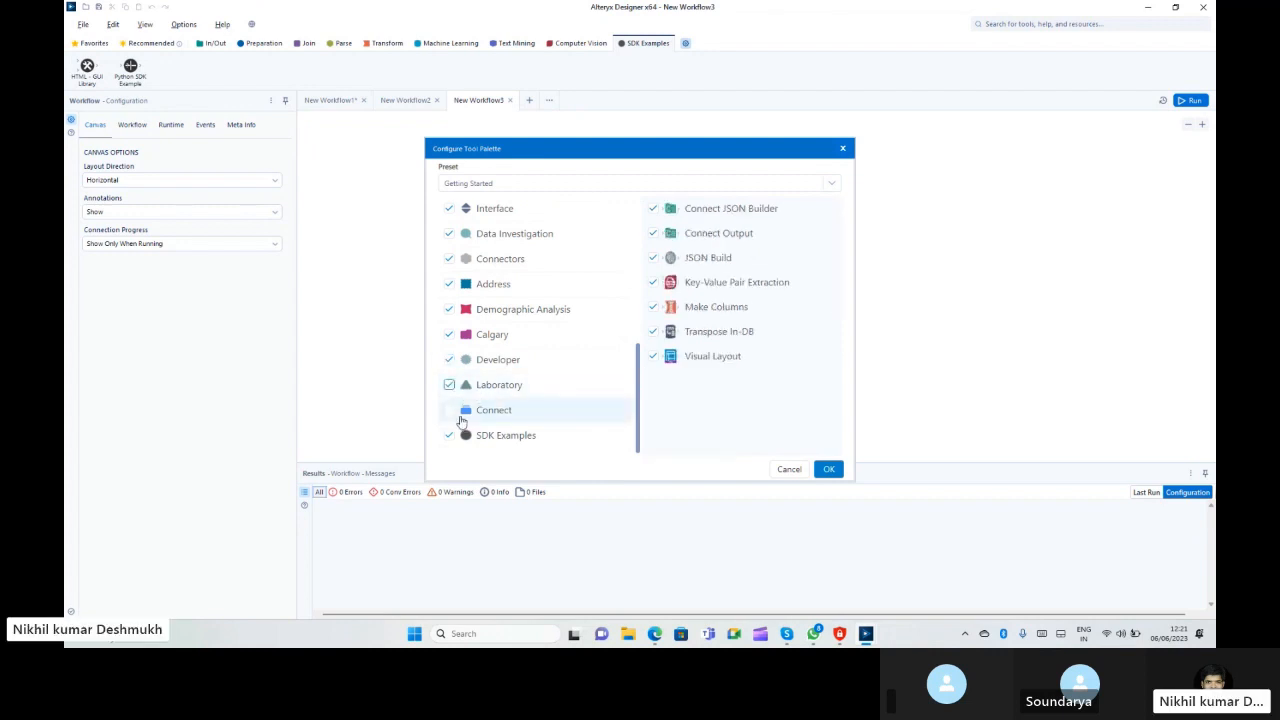
click(446, 411)
click(449, 410)
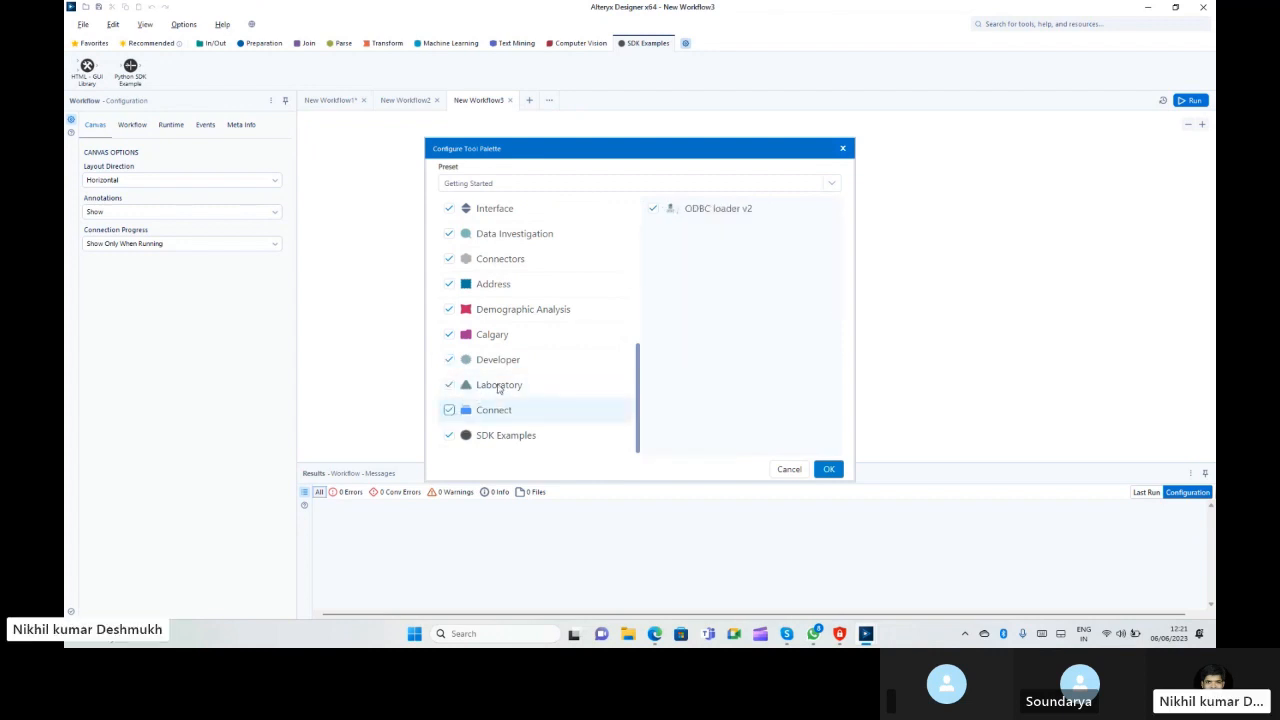
Apply the new categories, hide and restore the Tool Palette from View, then turn on Overview.
click(831, 470)
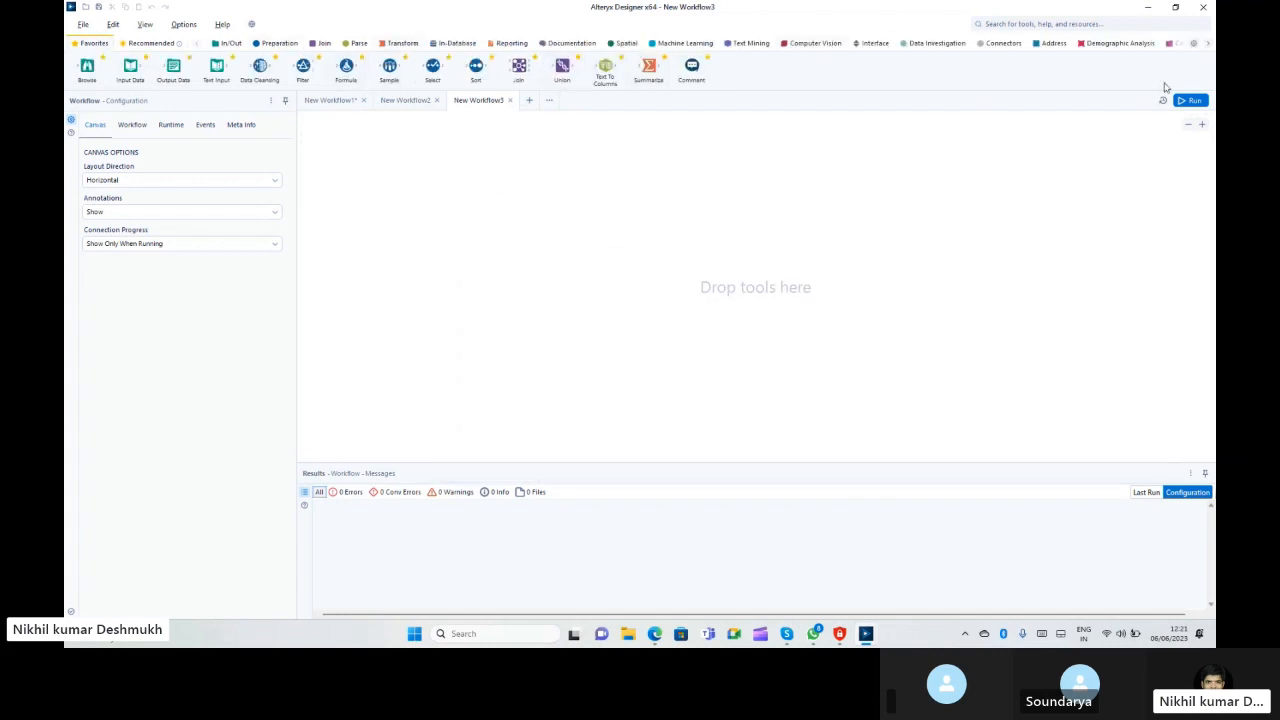
click(1208, 45)
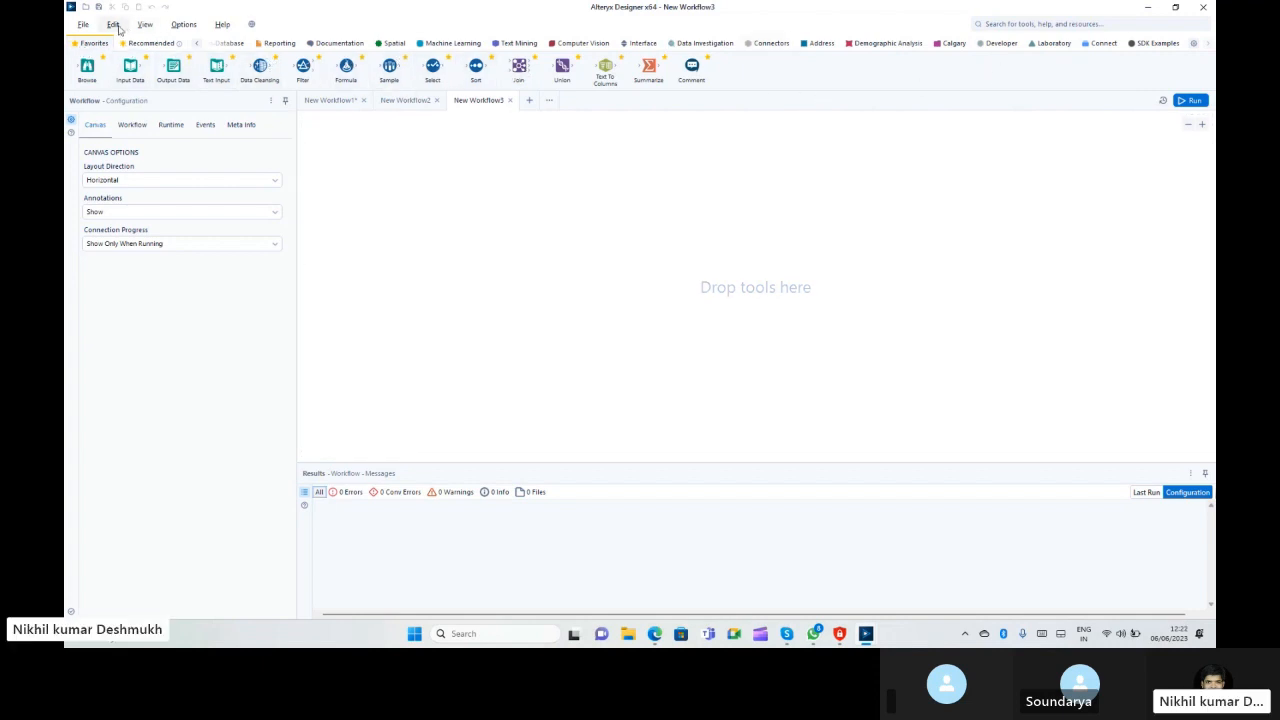
click(145, 24)
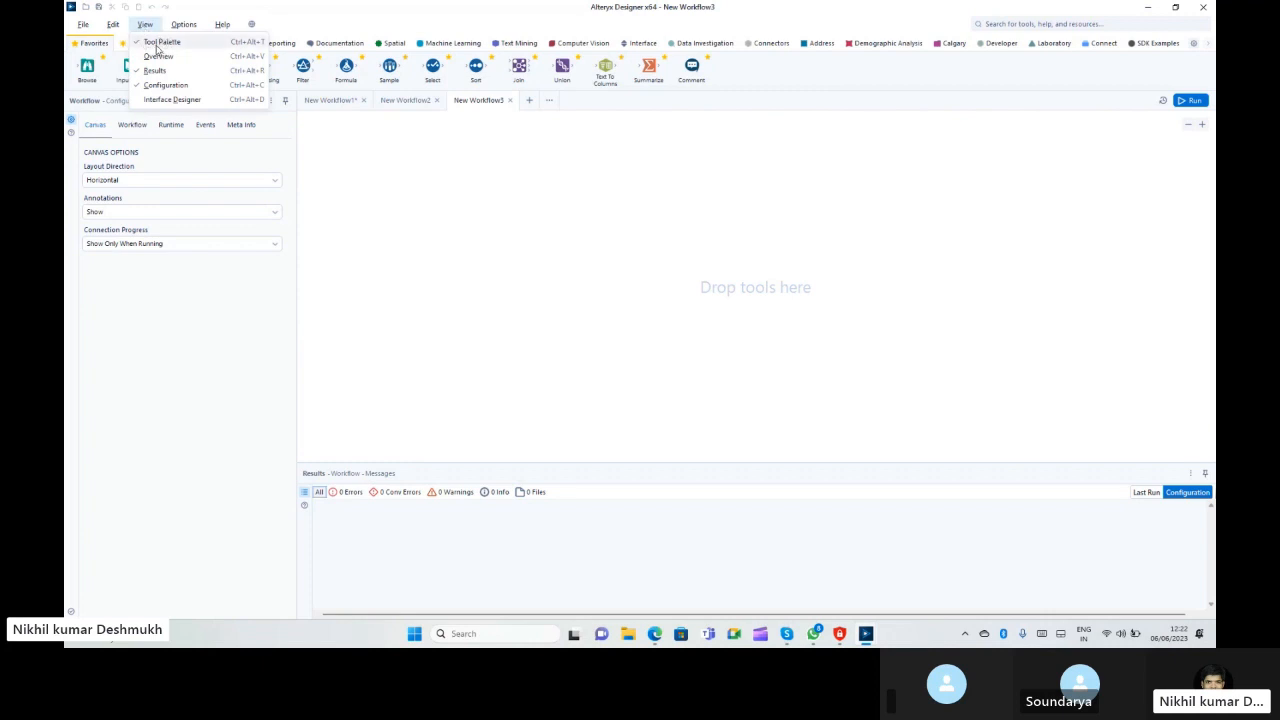
click(158, 44)
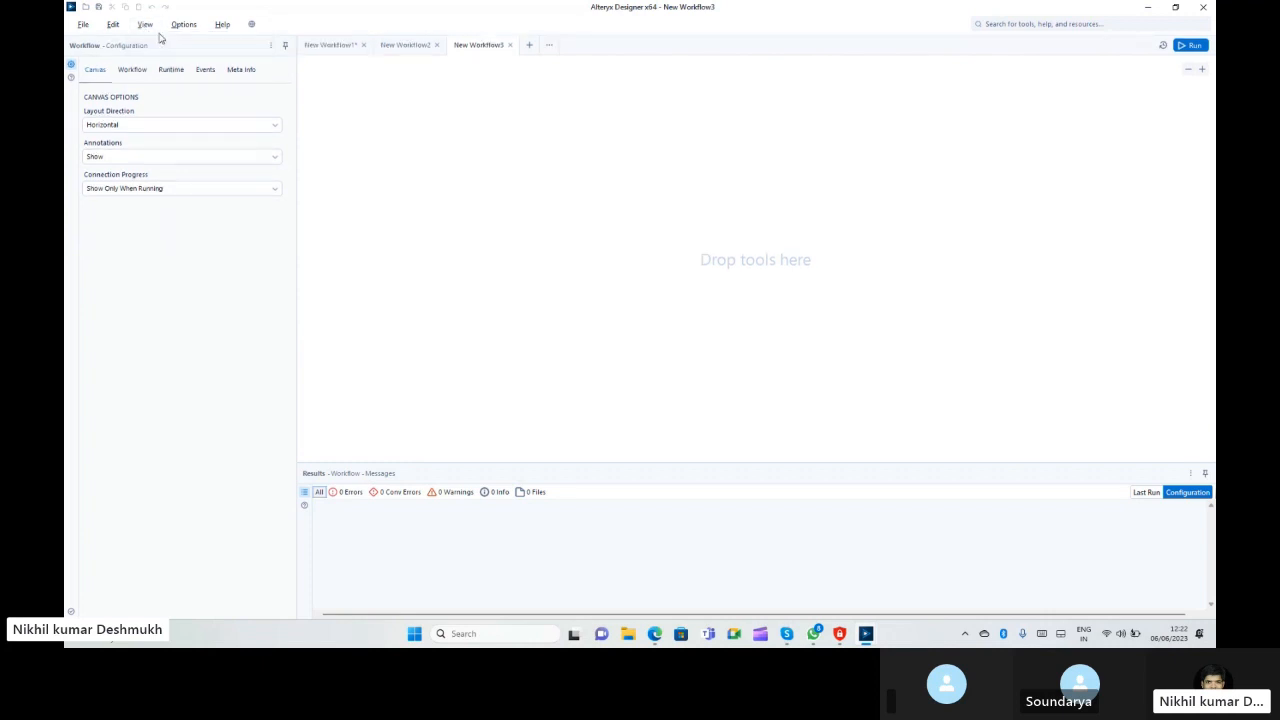
click(145, 24)
click(153, 44)
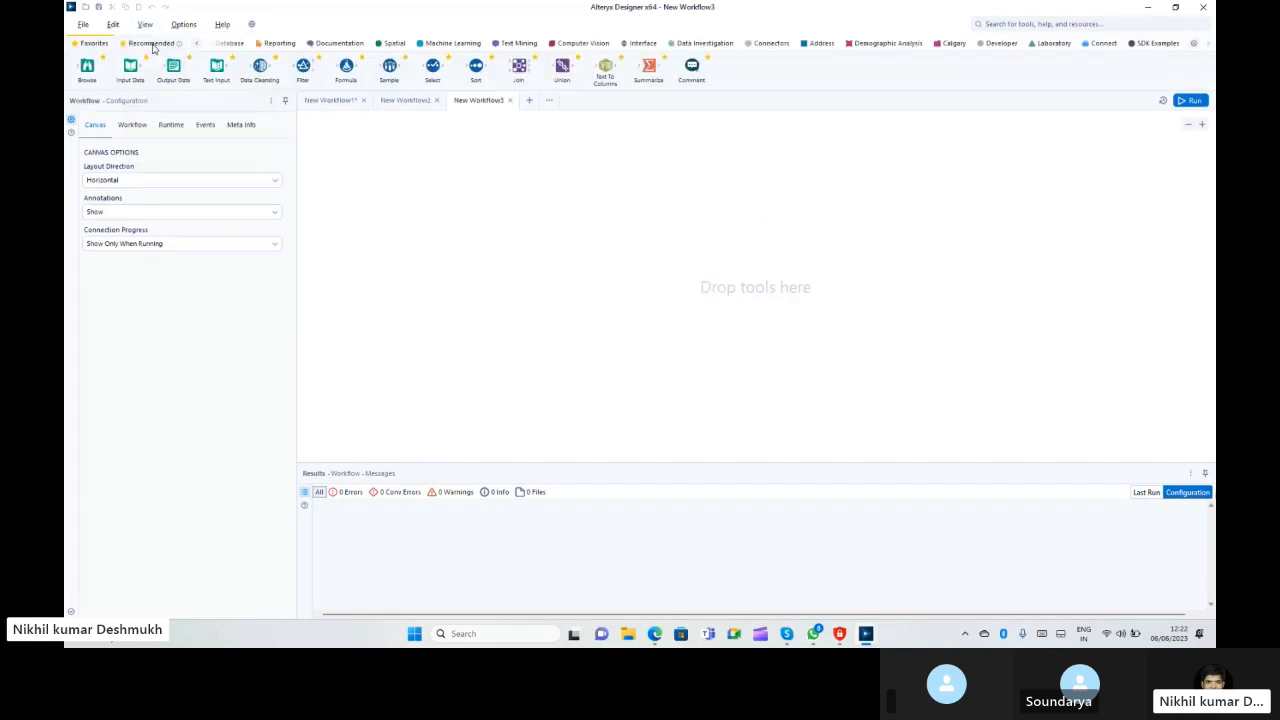
click(145, 24)
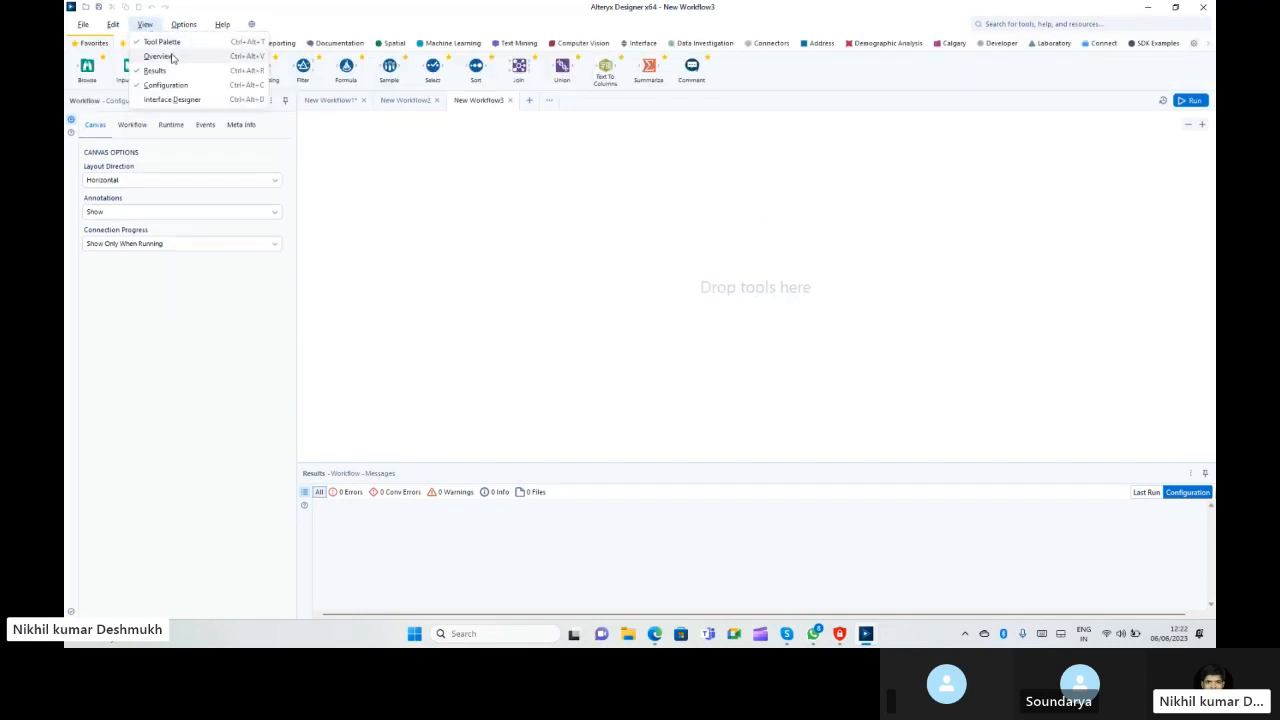
click(176, 58)
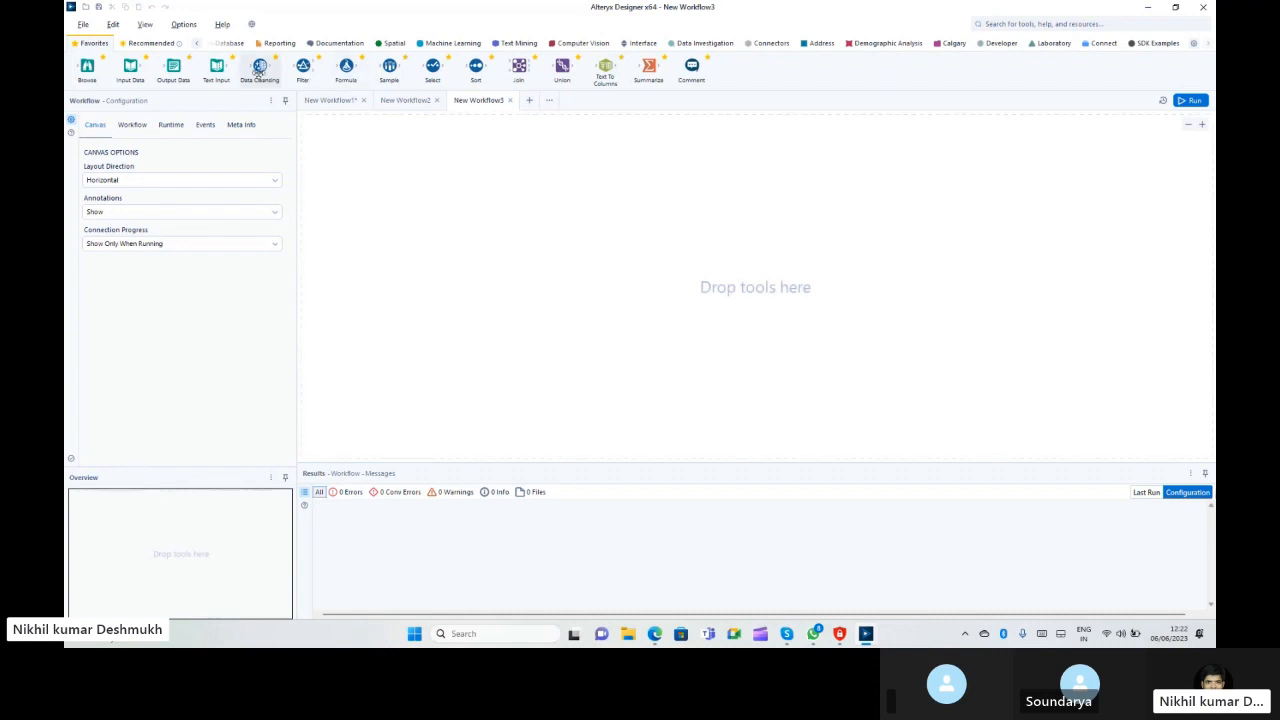
Place Text Input at top, Select and a Sort below it, another Sort right, and a Comment far right.
drag(216, 66, 384, 146)
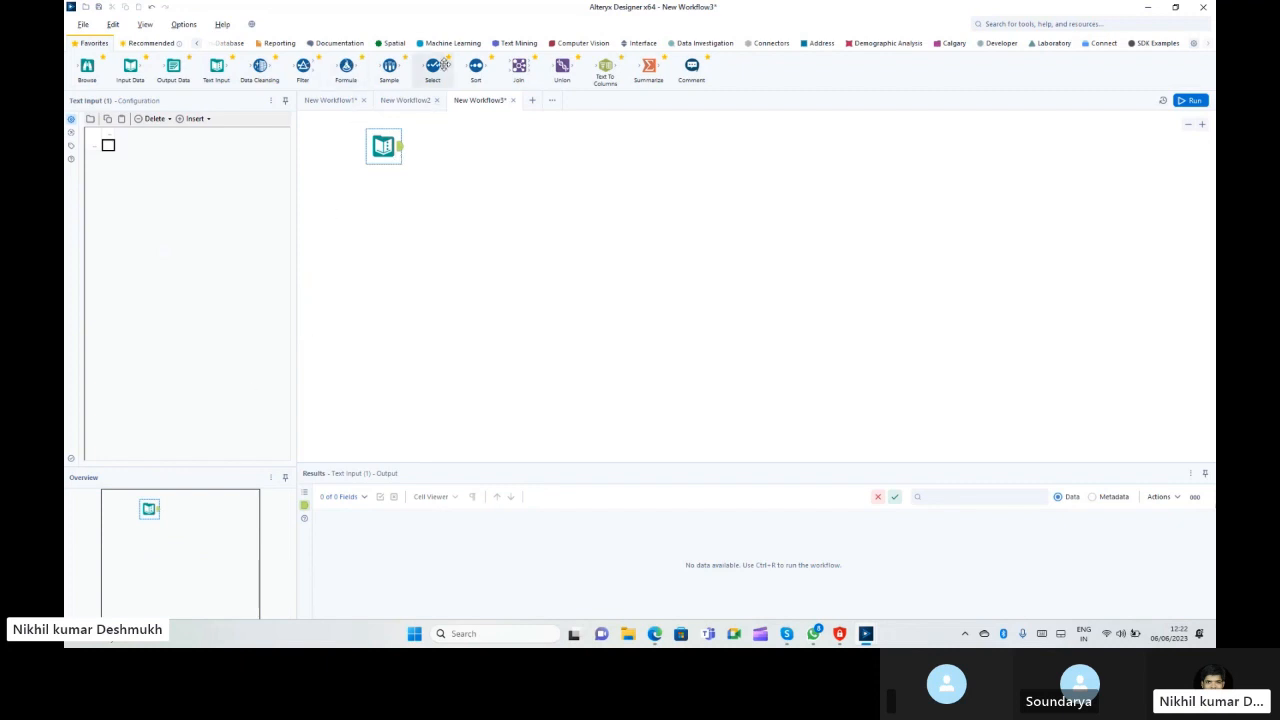
drag(432, 68, 390, 253)
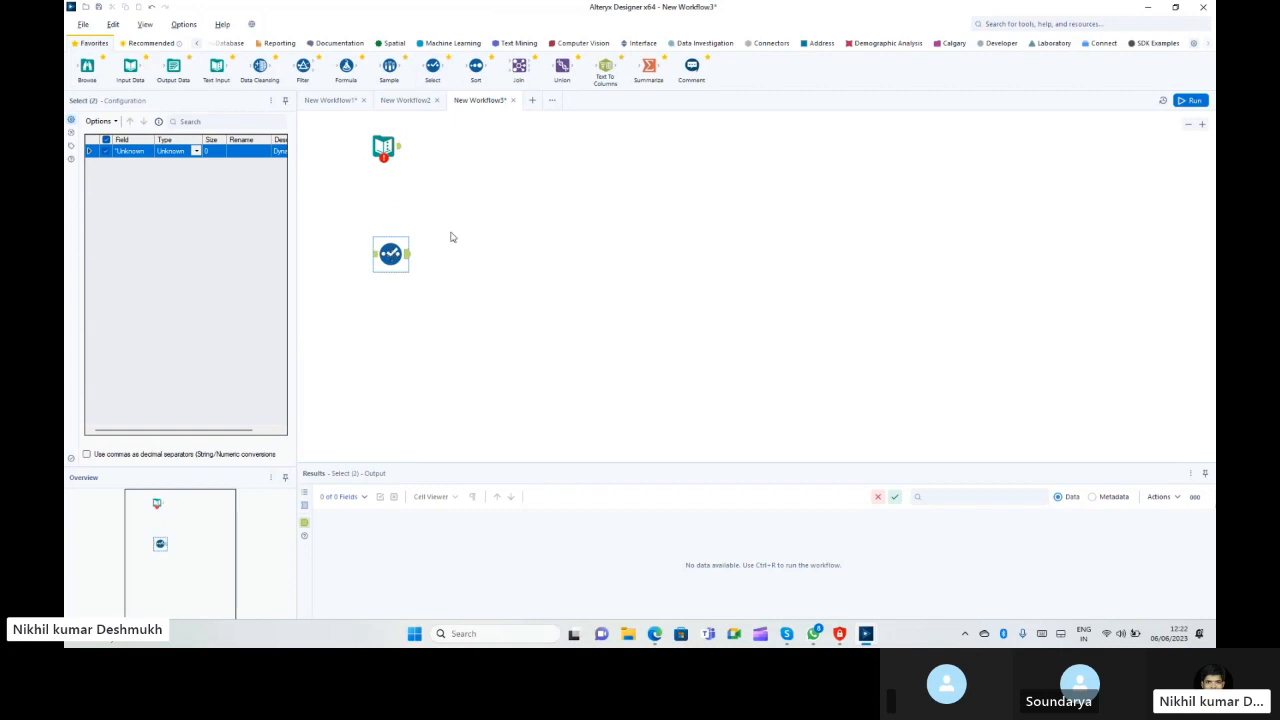
drag(476, 68, 398, 435)
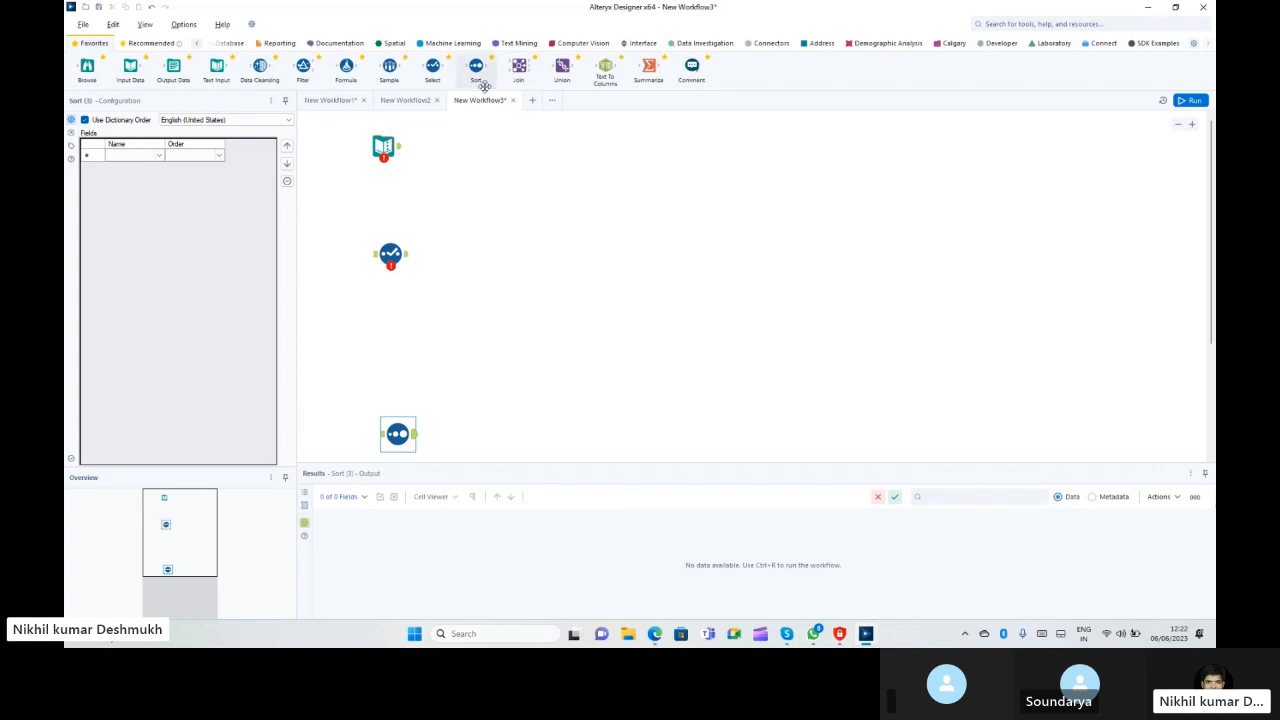
drag(480, 80, 557, 250)
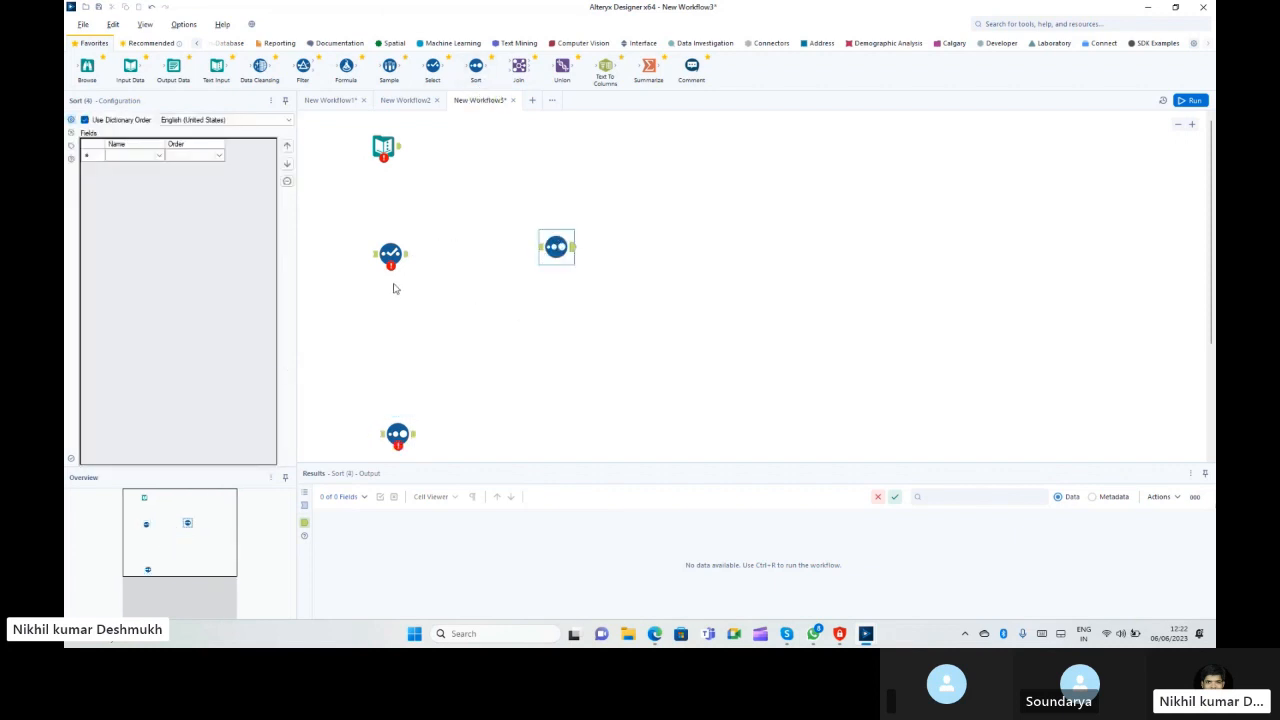
drag(692, 72, 1116, 257)
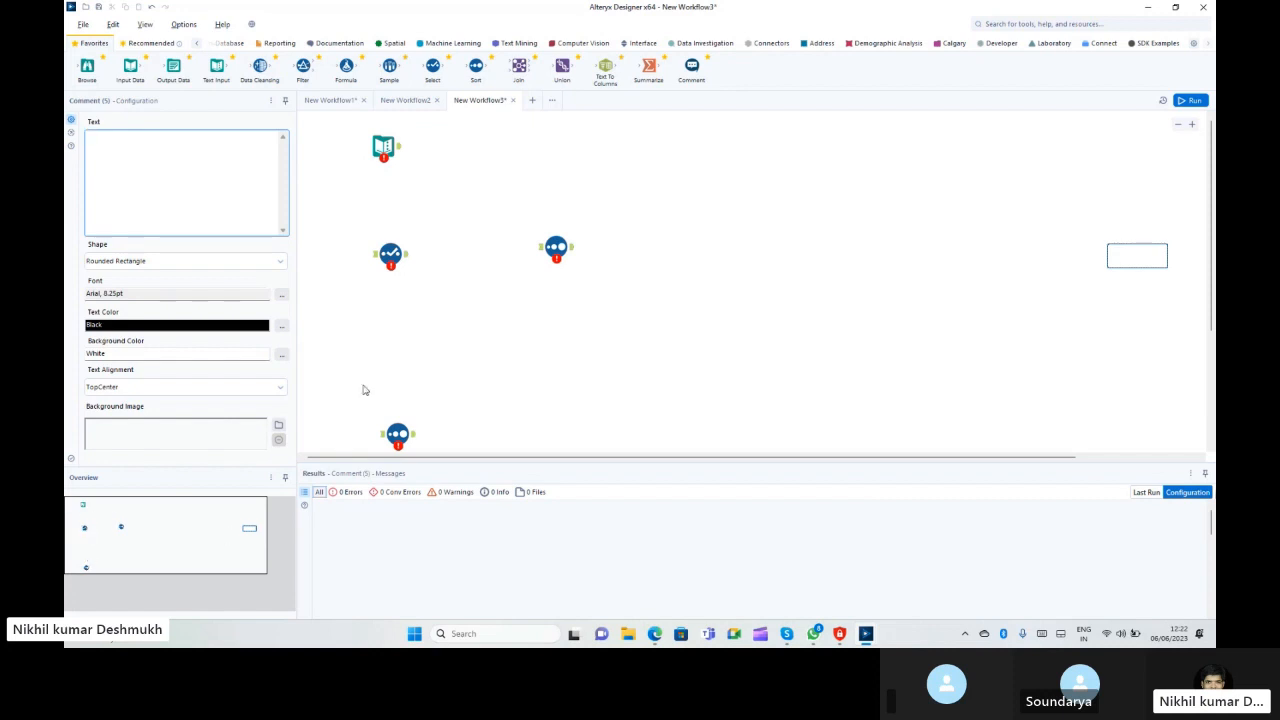
Hide the Overview panel and float then redock the Results window.
click(146, 27)
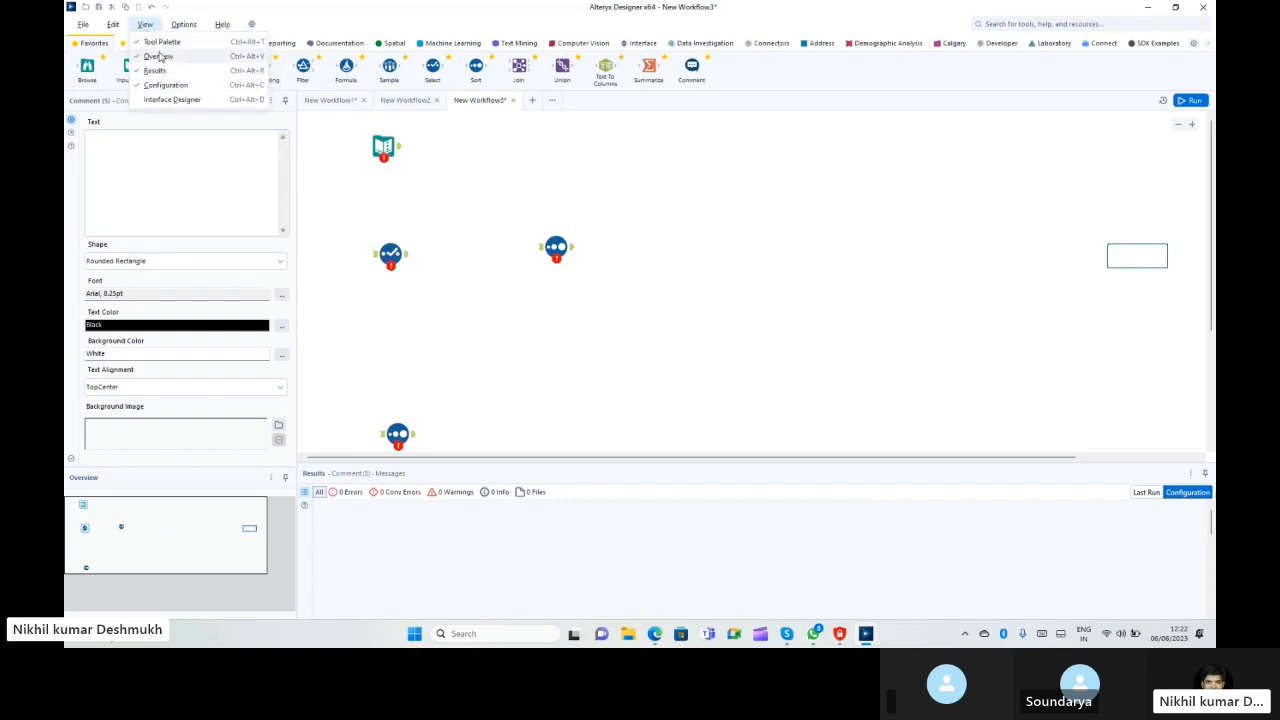
click(158, 57)
click(146, 25)
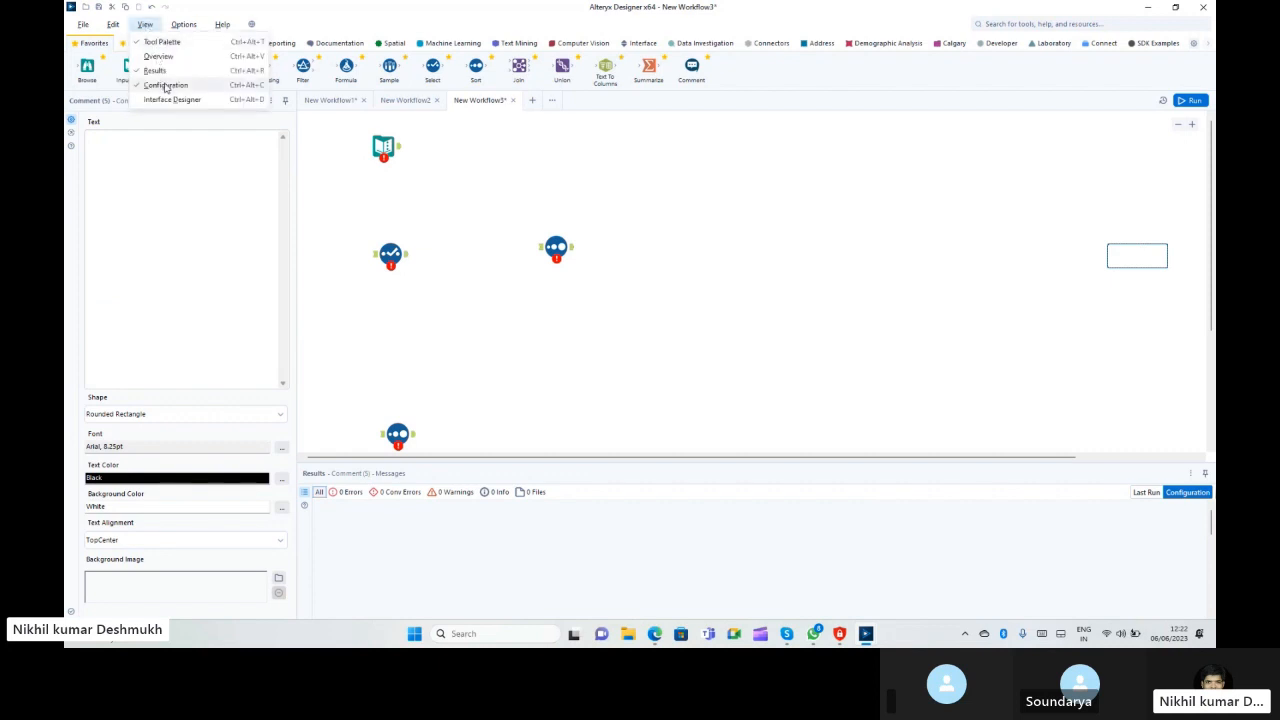
click(350, 472)
double_click(345, 472)
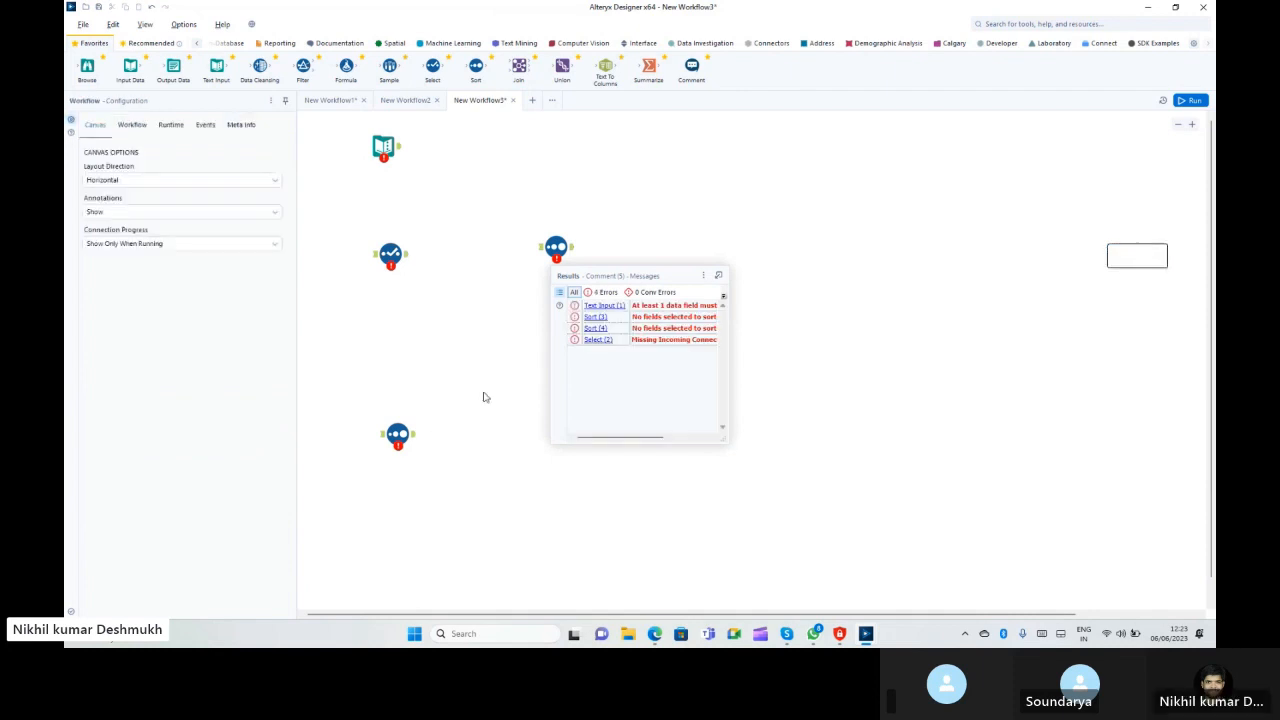
click(718, 275)
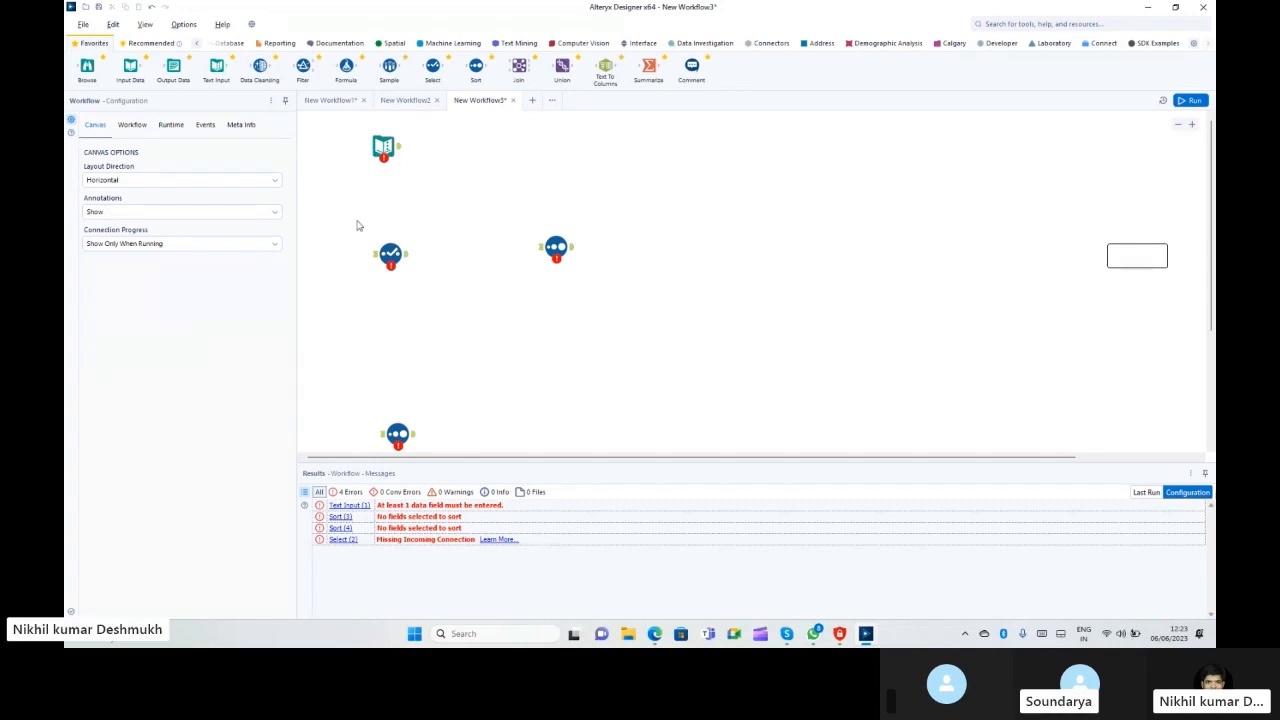
Delete the Select and both Sort tools, then float and redock the Configuration panel.
drag(360, 214, 699, 446)
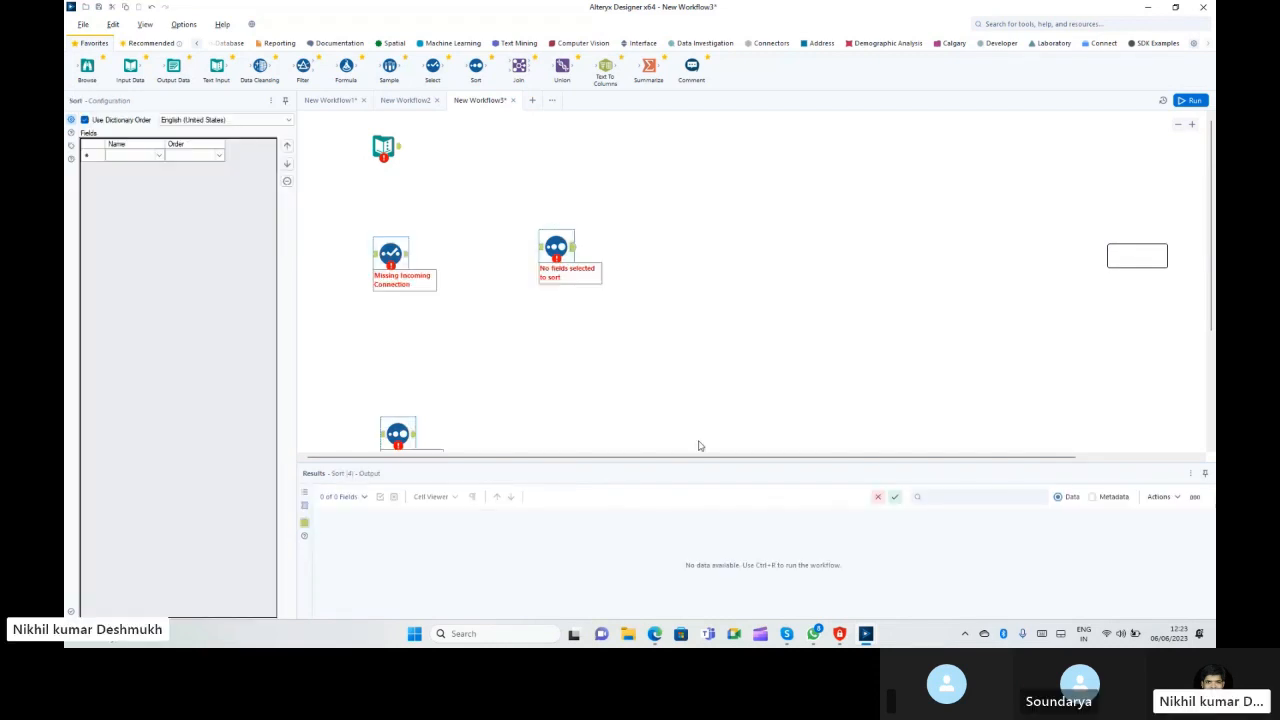
key(Delete)
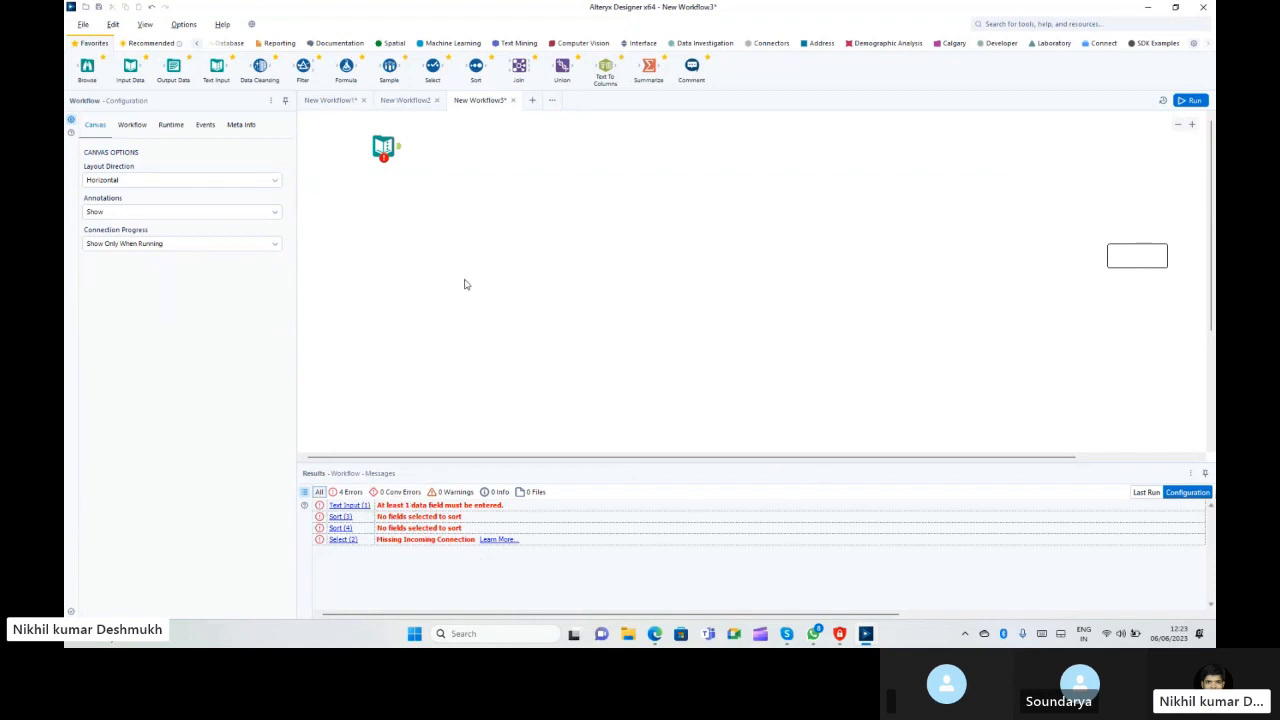
click(145, 24)
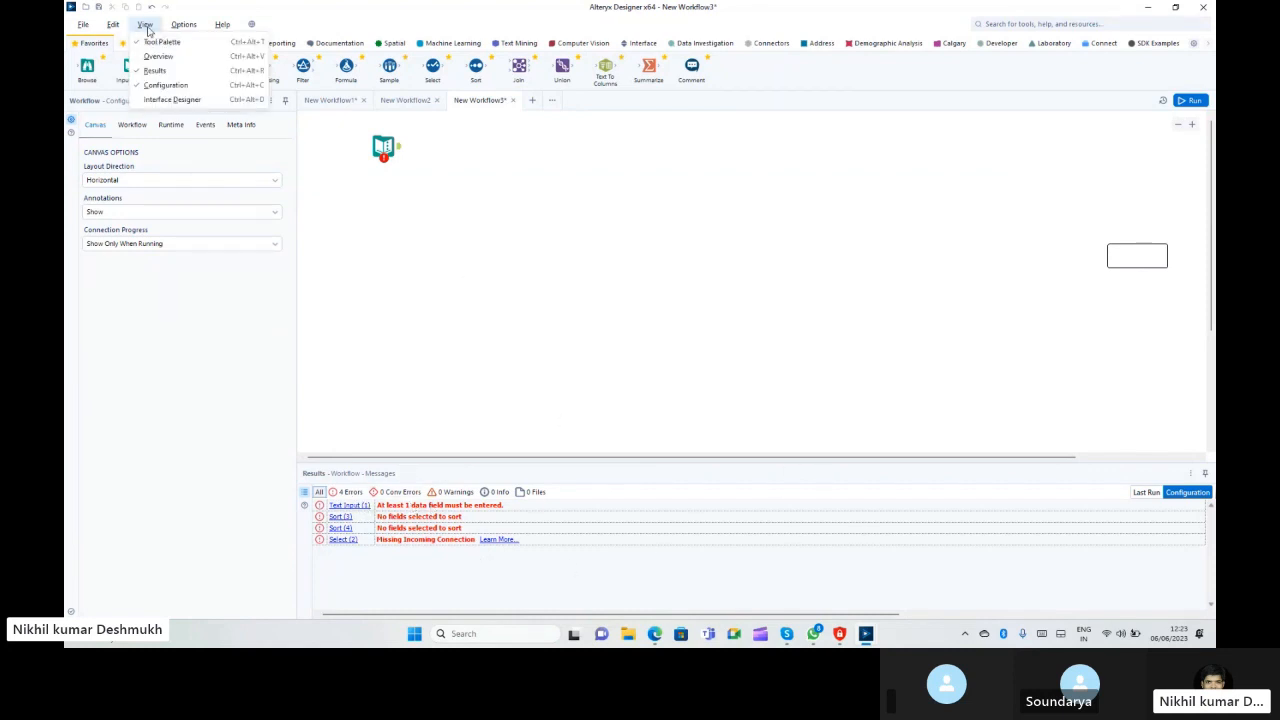
click(321, 186)
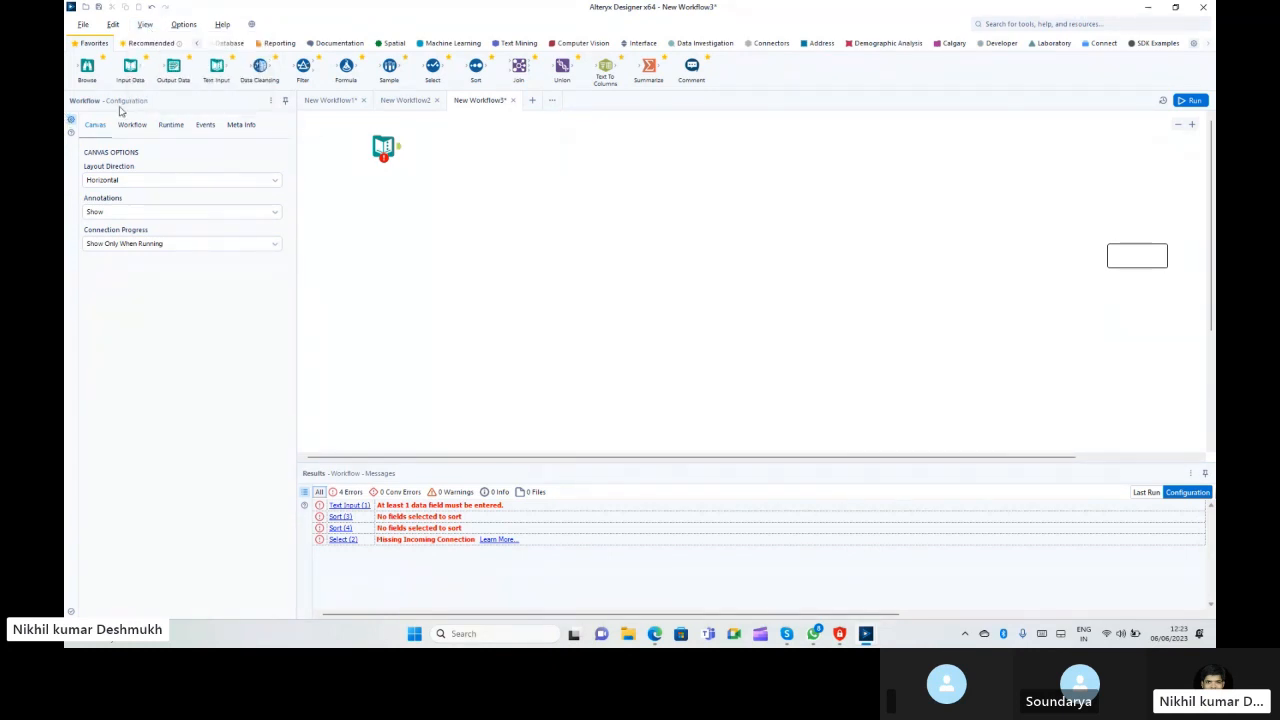
drag(119, 110, 211, 210)
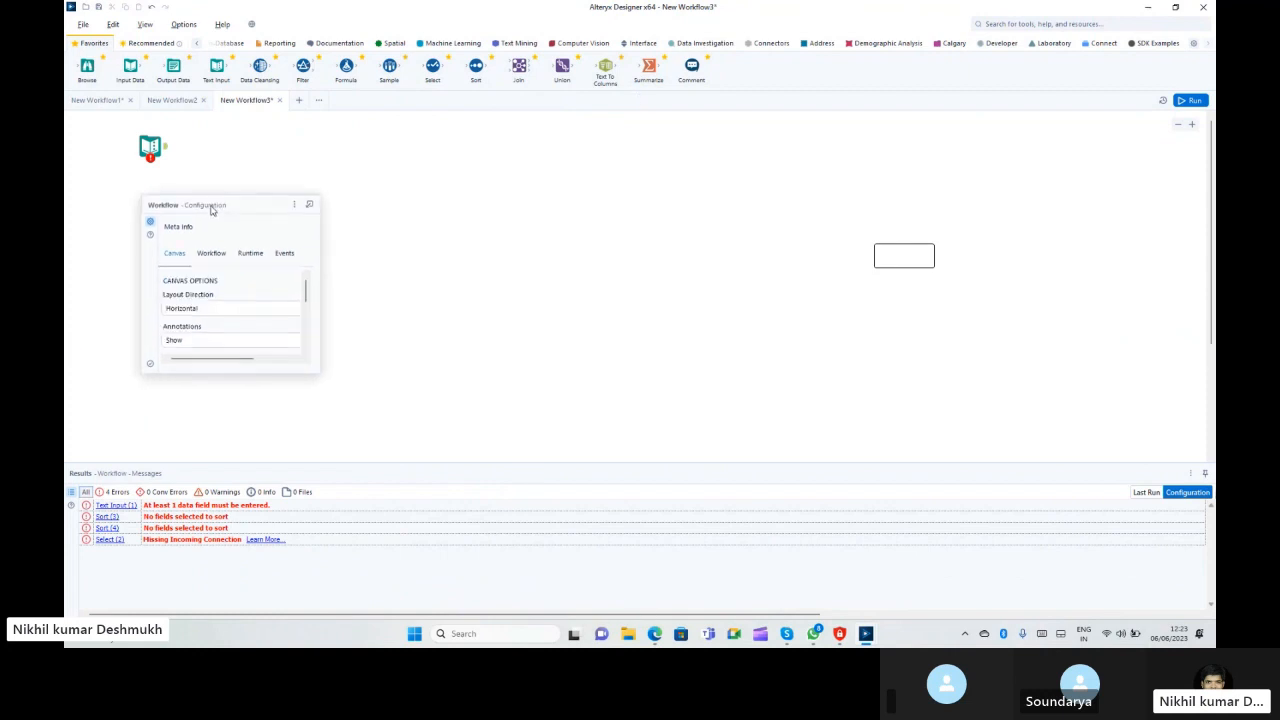
click(310, 205)
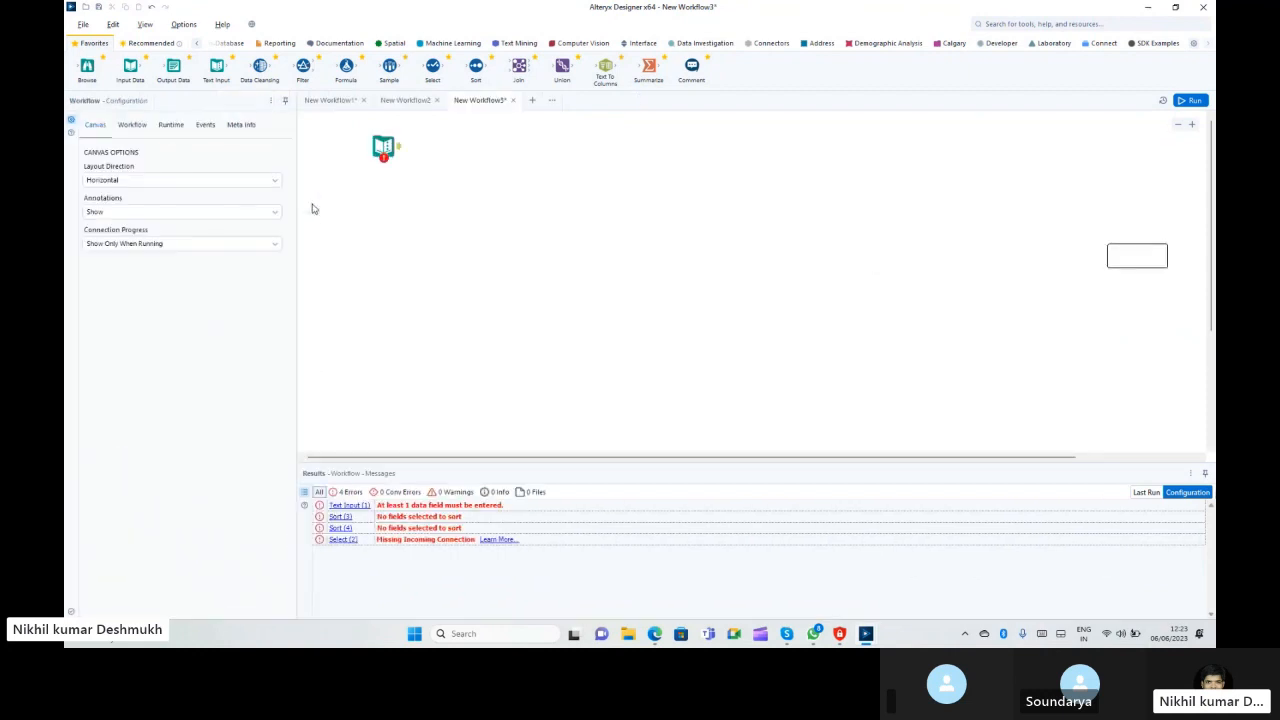
Review the workflow's Runtime, Events and Meta Info configuration tabs.
click(130, 125)
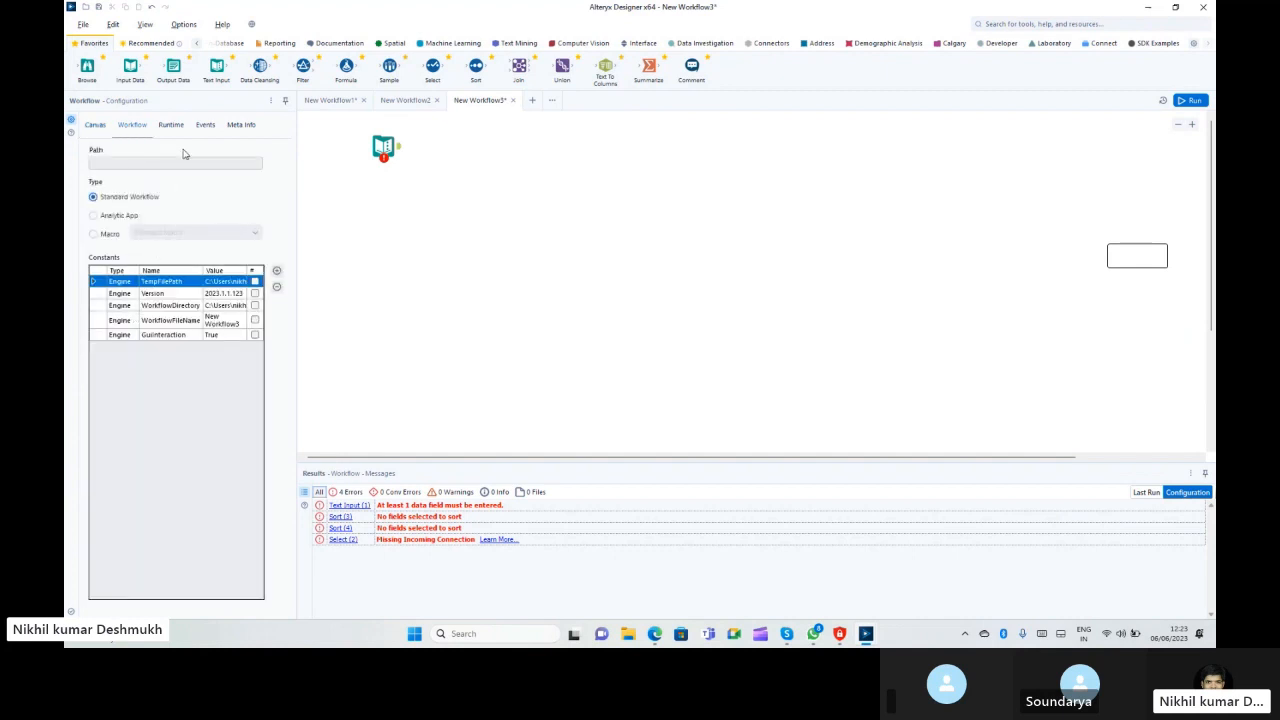
click(171, 127)
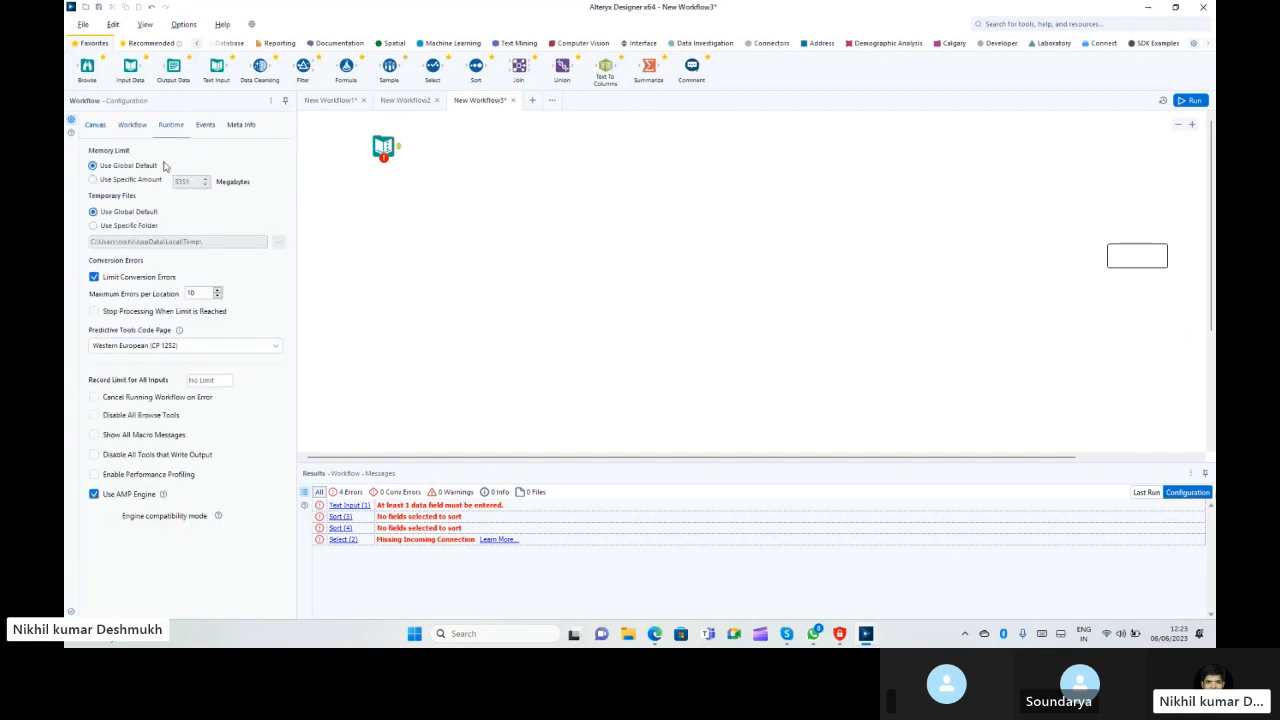
click(208, 125)
click(247, 131)
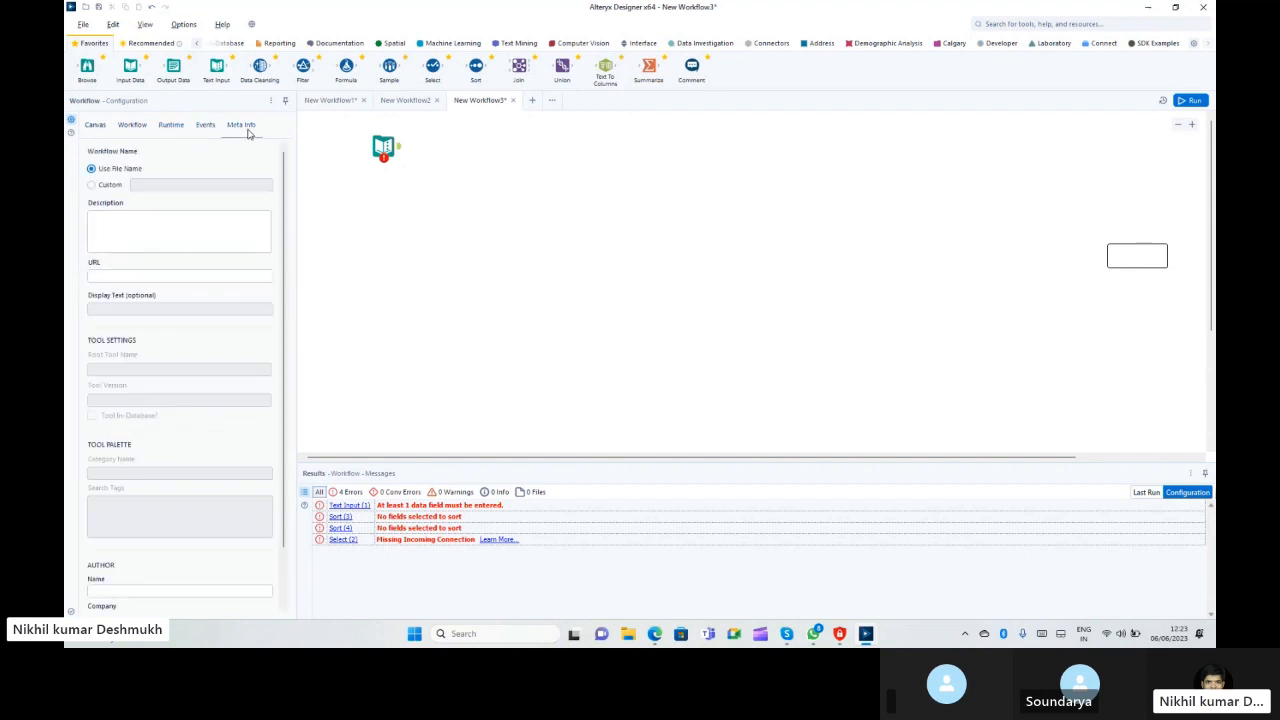
scroll(118, 432, down, 1)
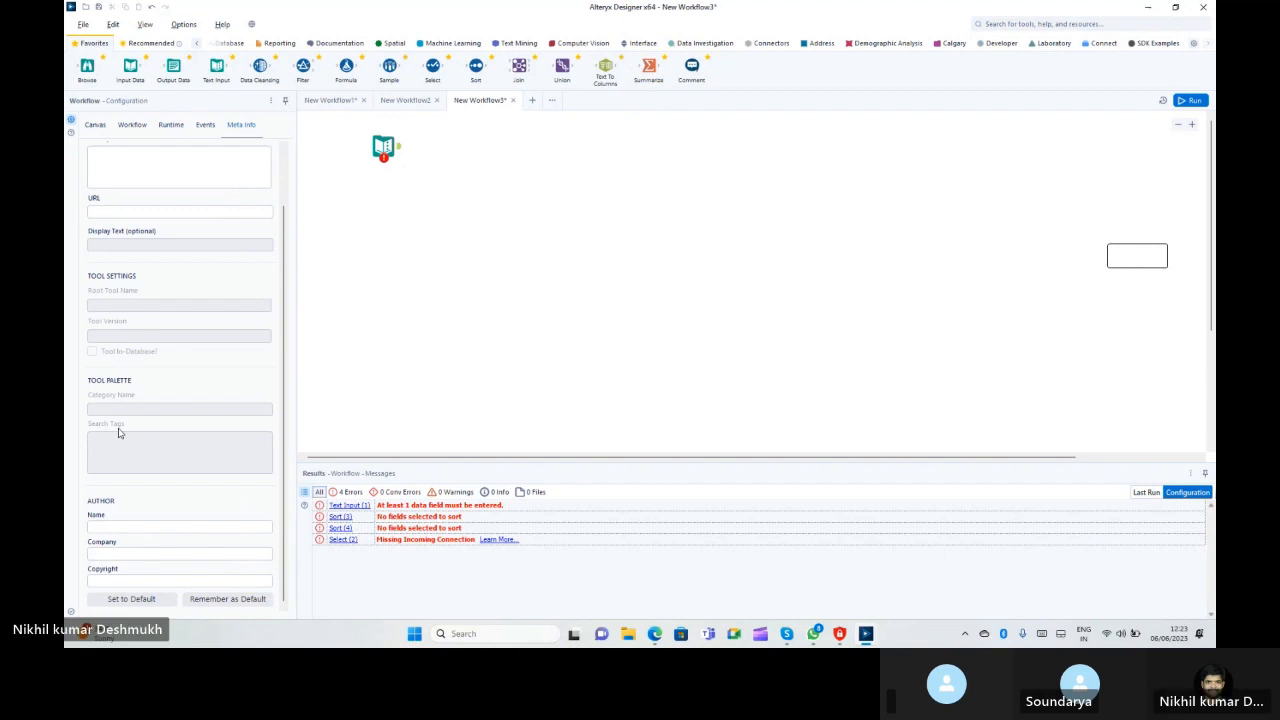
scroll(118, 432, up, 1)
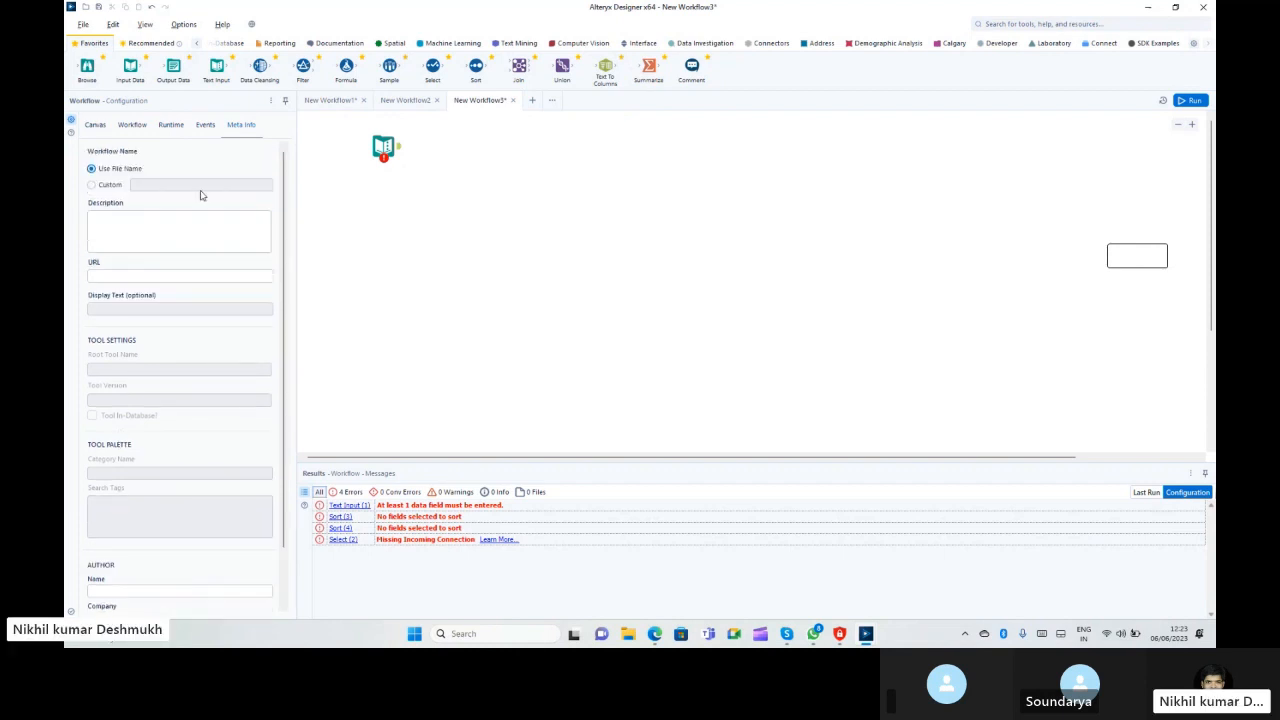
click(204, 127)
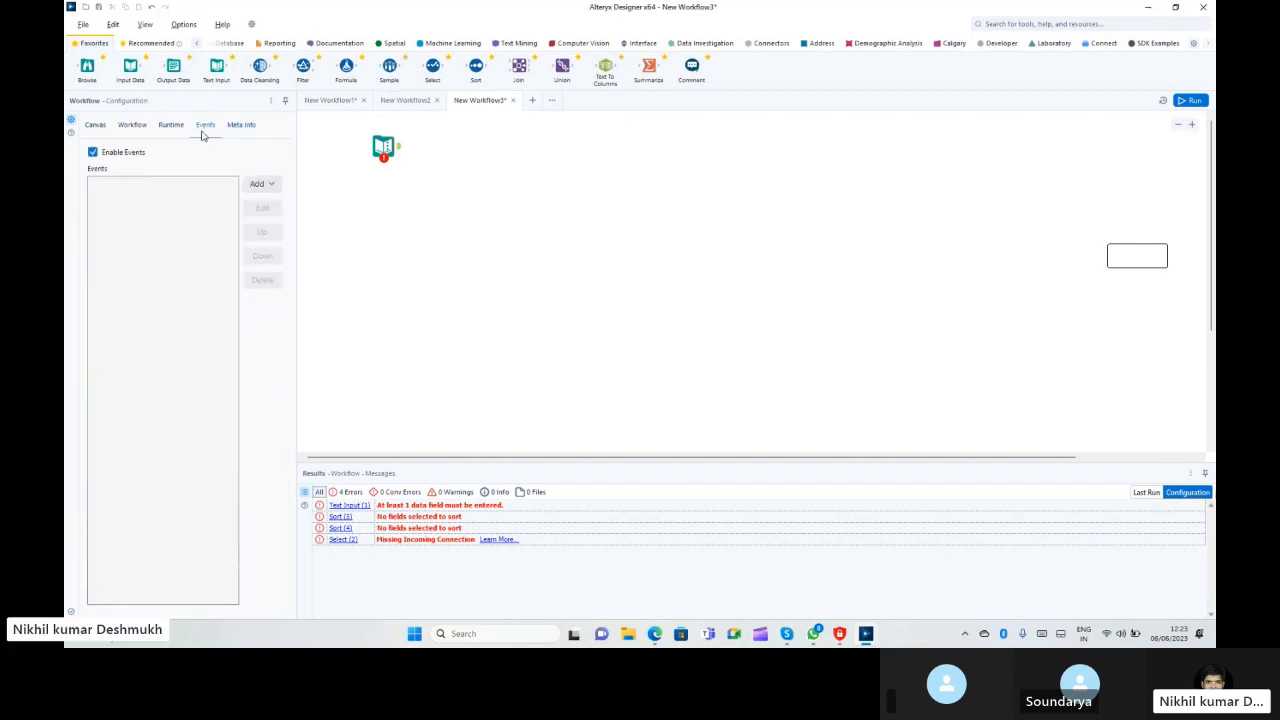
click(96, 127)
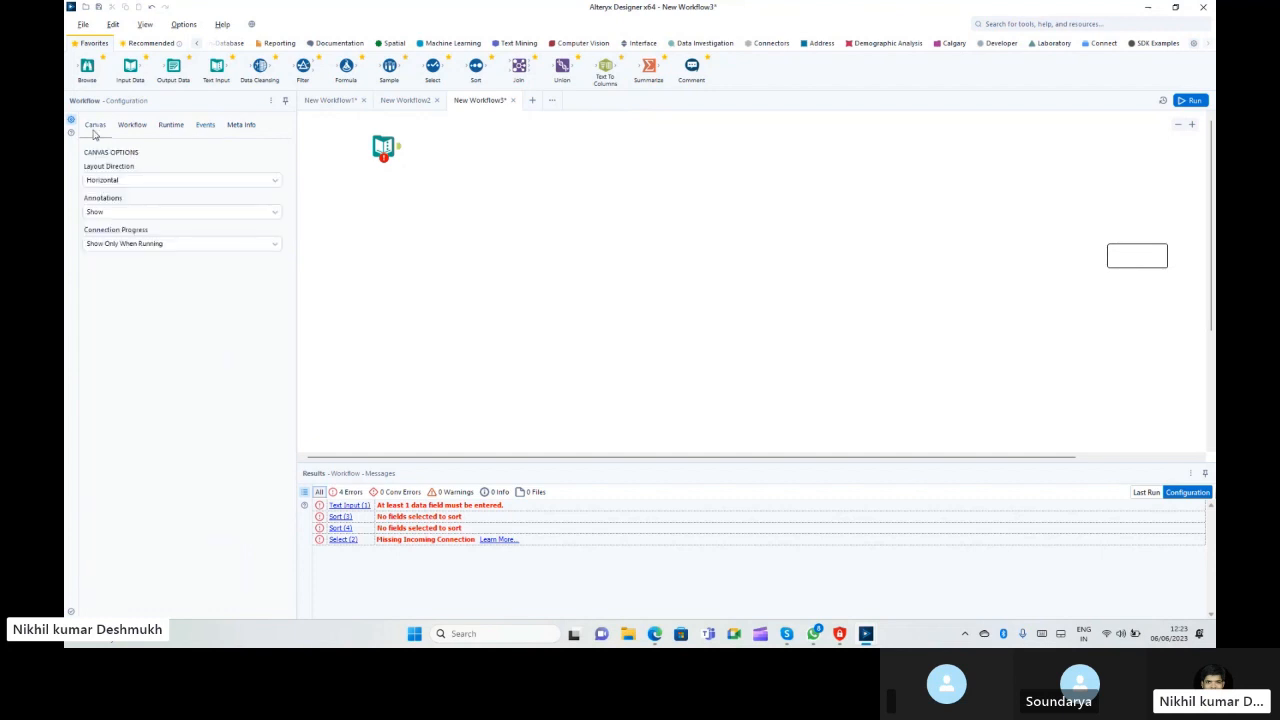
Switch the layout to Vertical and add a Formula and a Sample tool below Text Input.
click(121, 184)
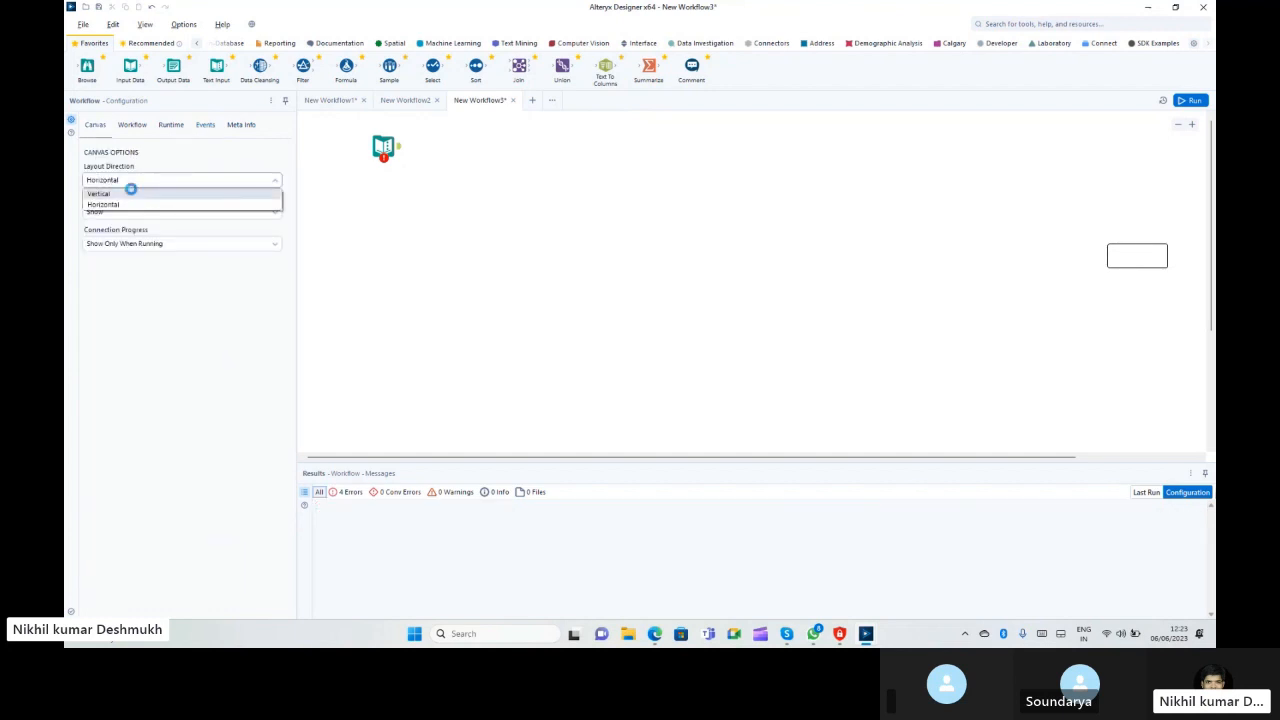
click(131, 193)
click(135, 182)
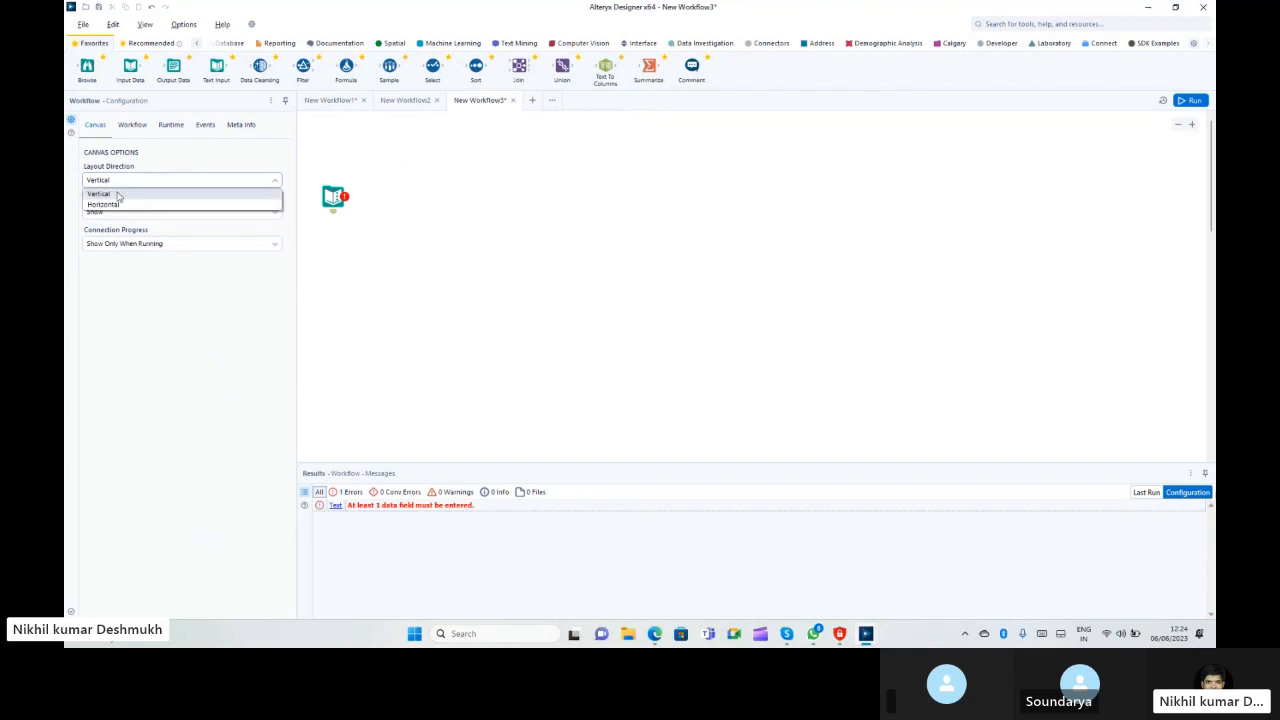
click(116, 195)
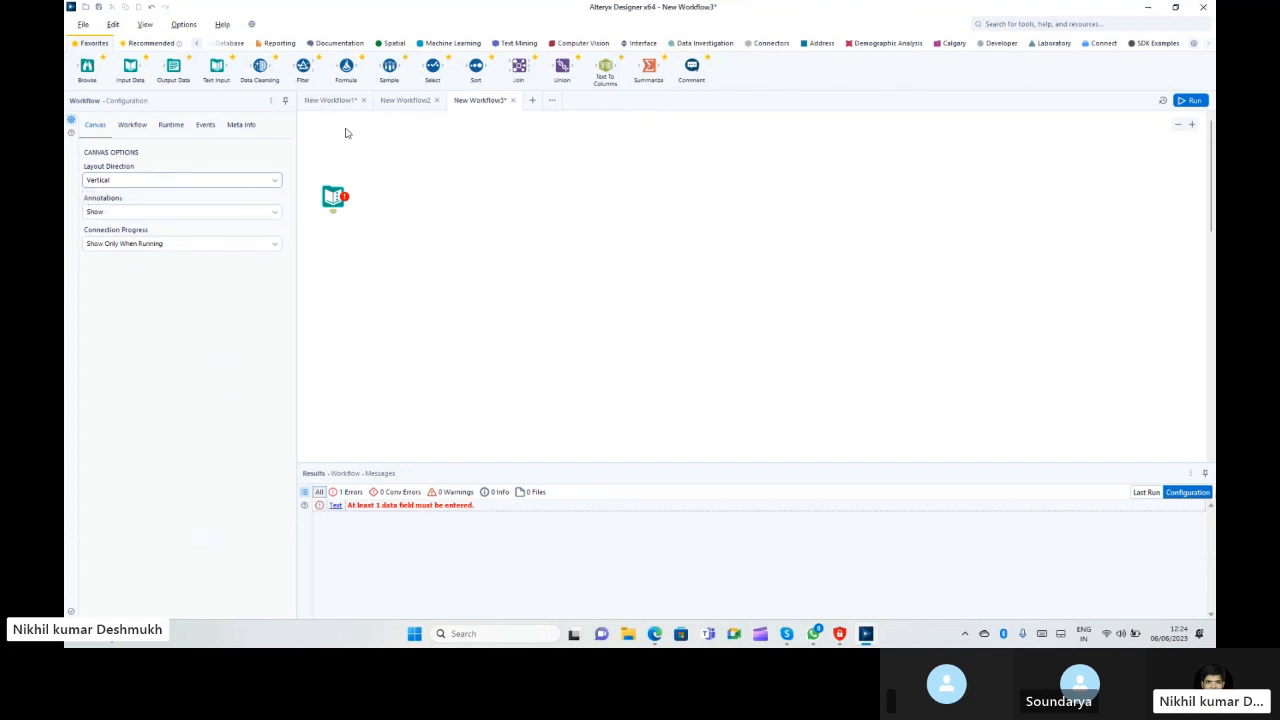
drag(346, 68, 340, 277)
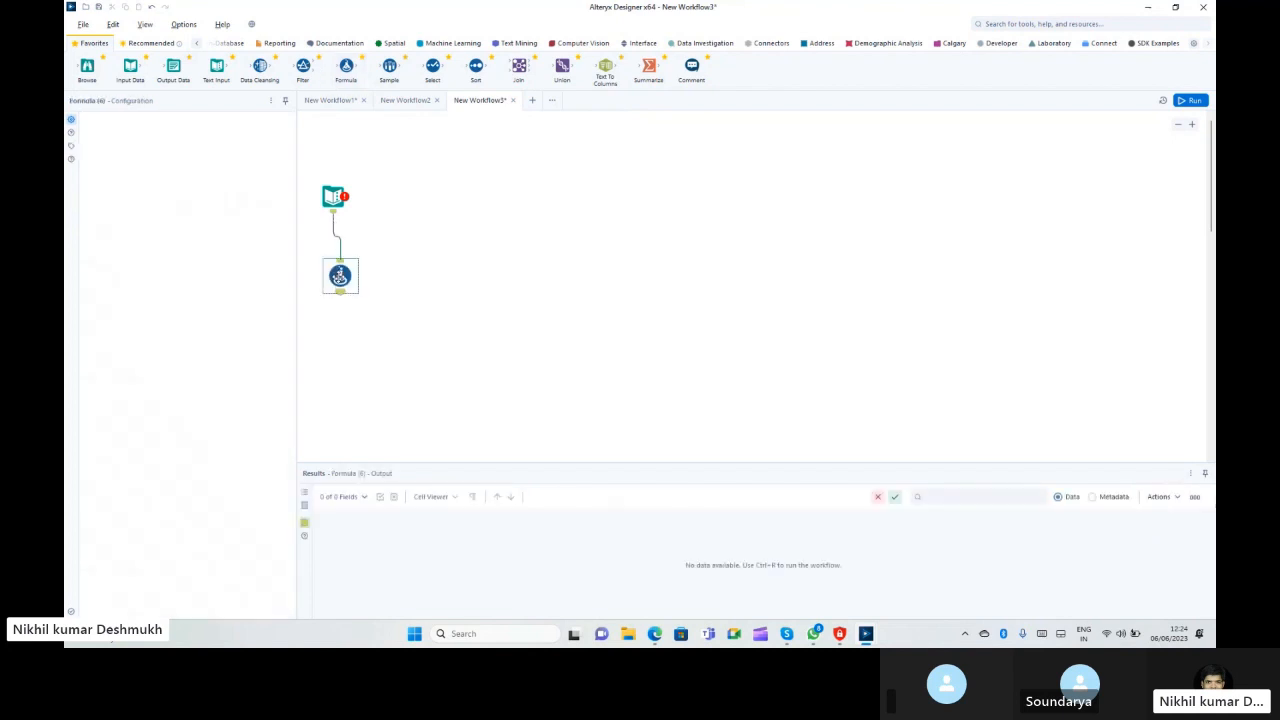
drag(389, 66, 346, 352)
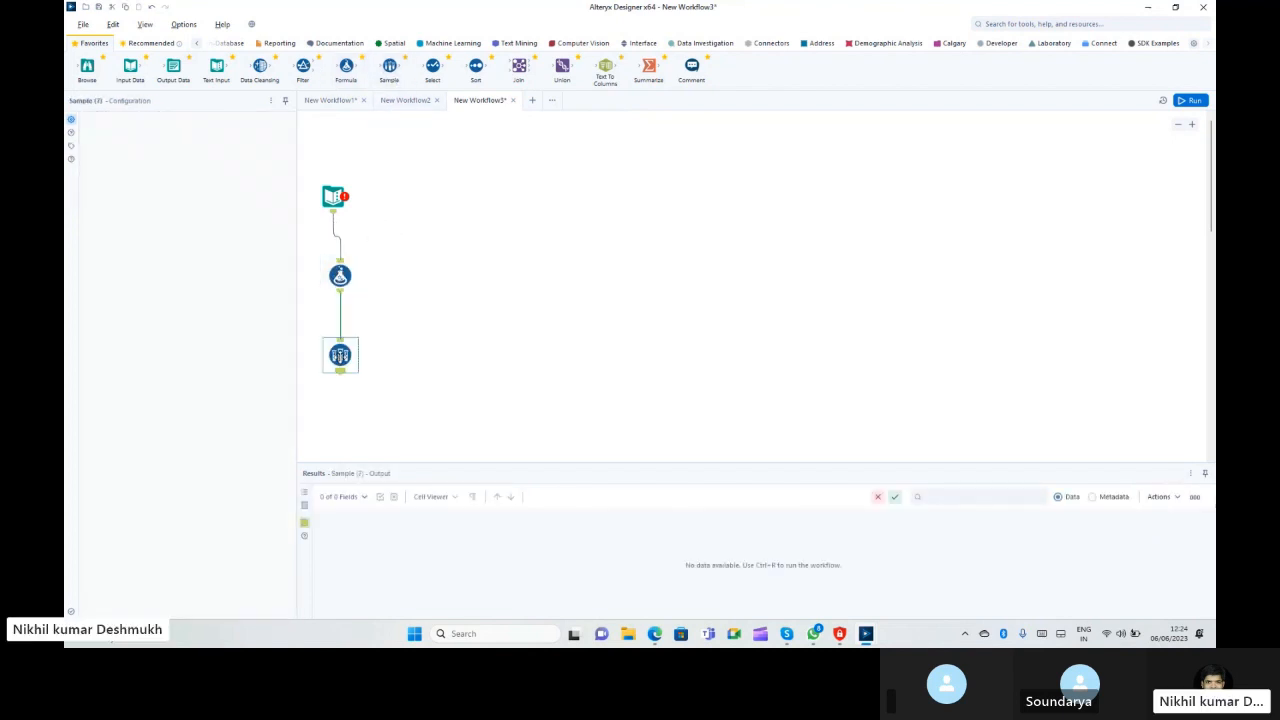
Switch the workflow layout back to Horizontal.
click(334, 160)
click(157, 180)
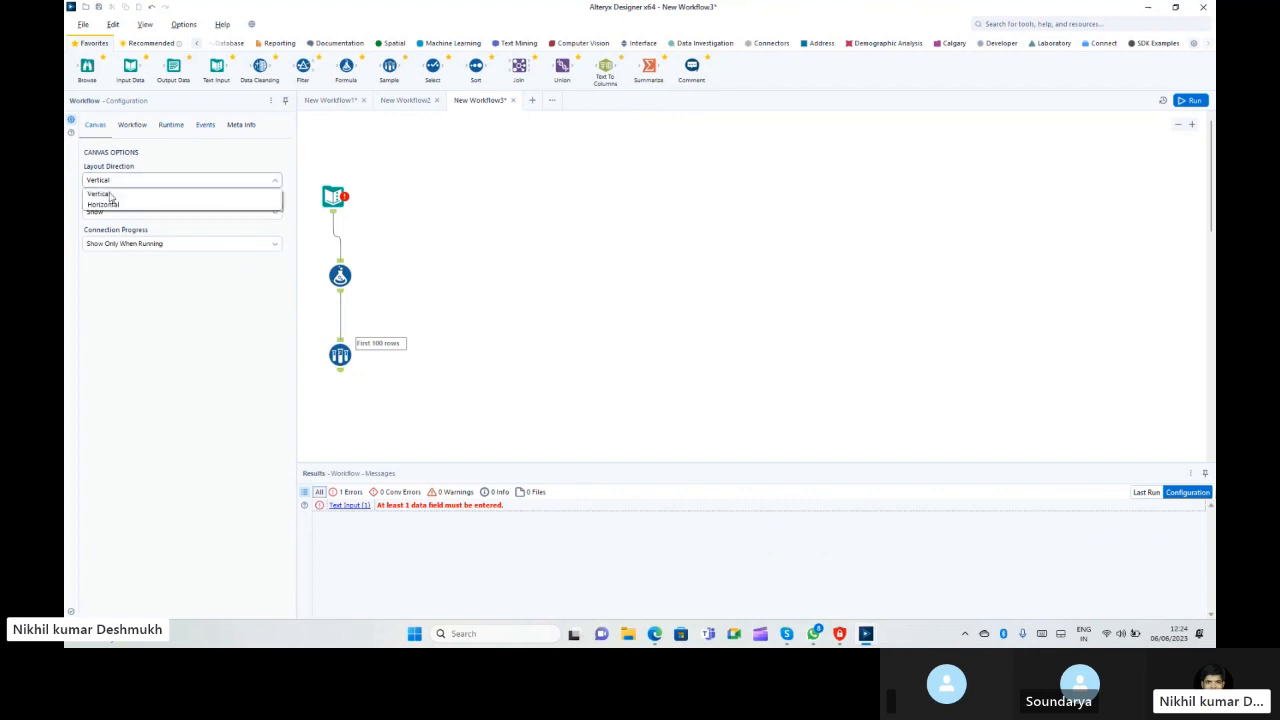
click(111, 196)
click(135, 184)
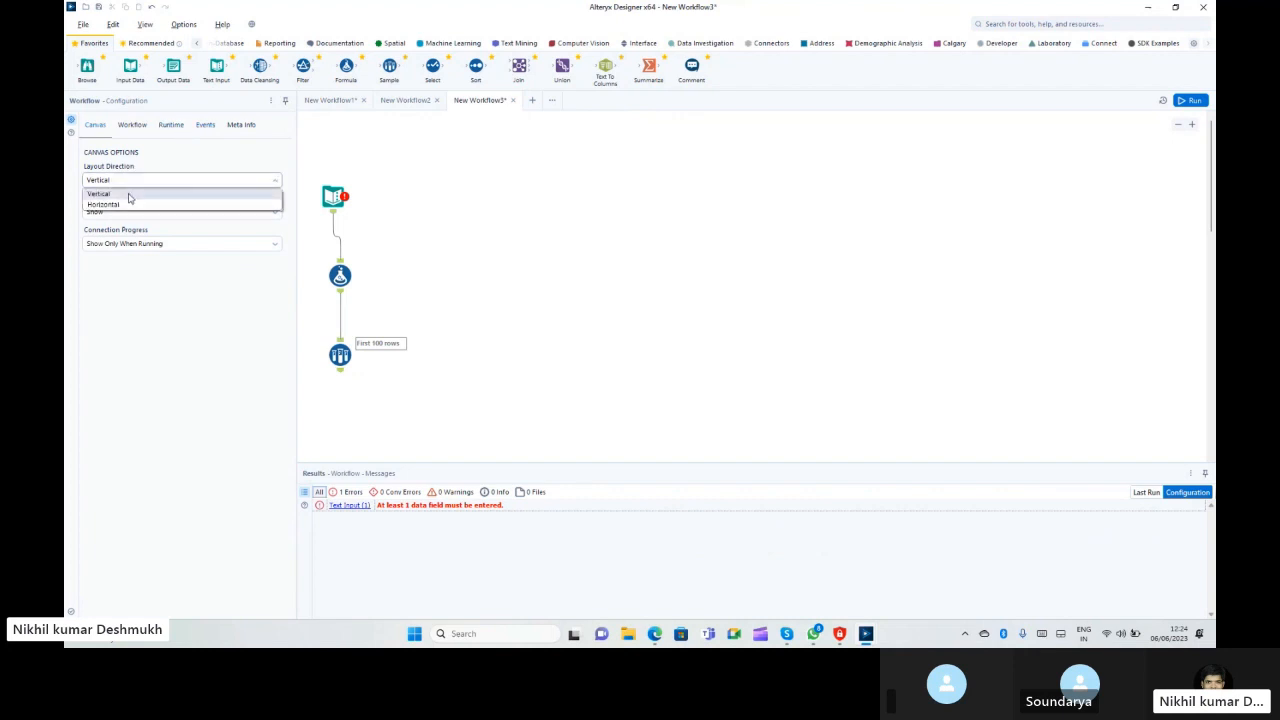
click(121, 203)
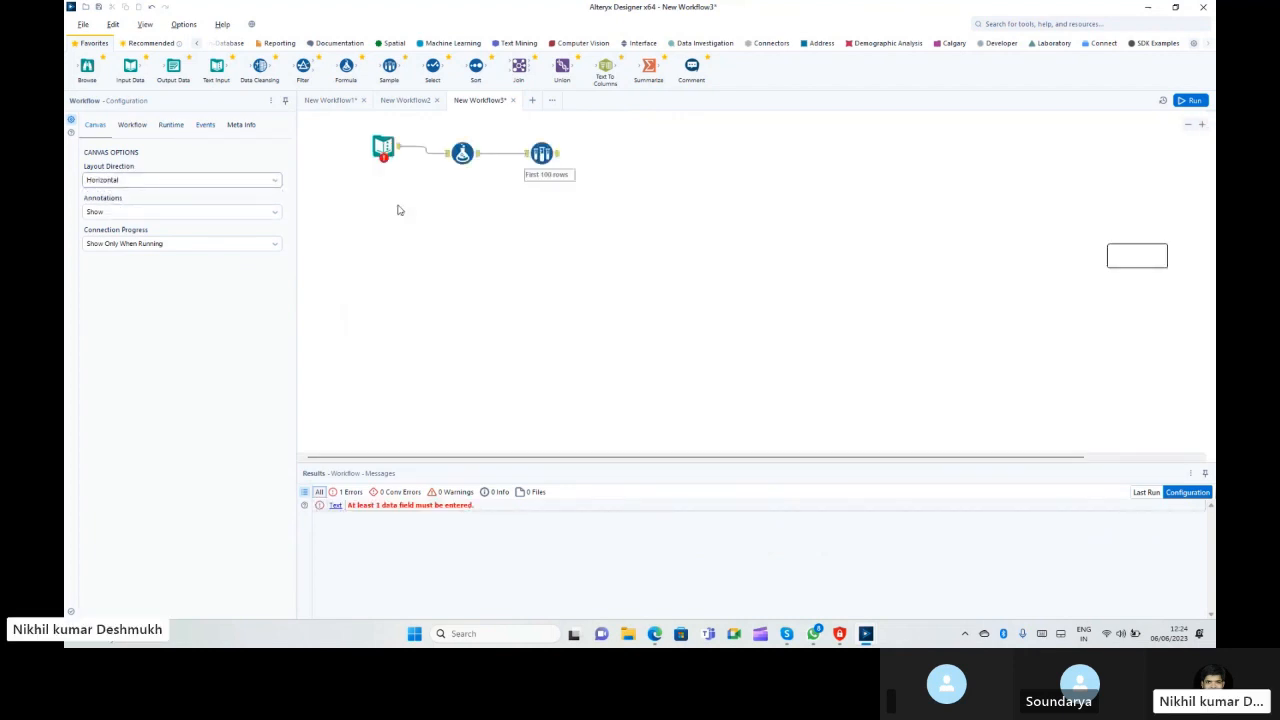
Check the Annotation display options and nudge the Text Input tool slightly down-left.
drag(338, 141, 981, 239)
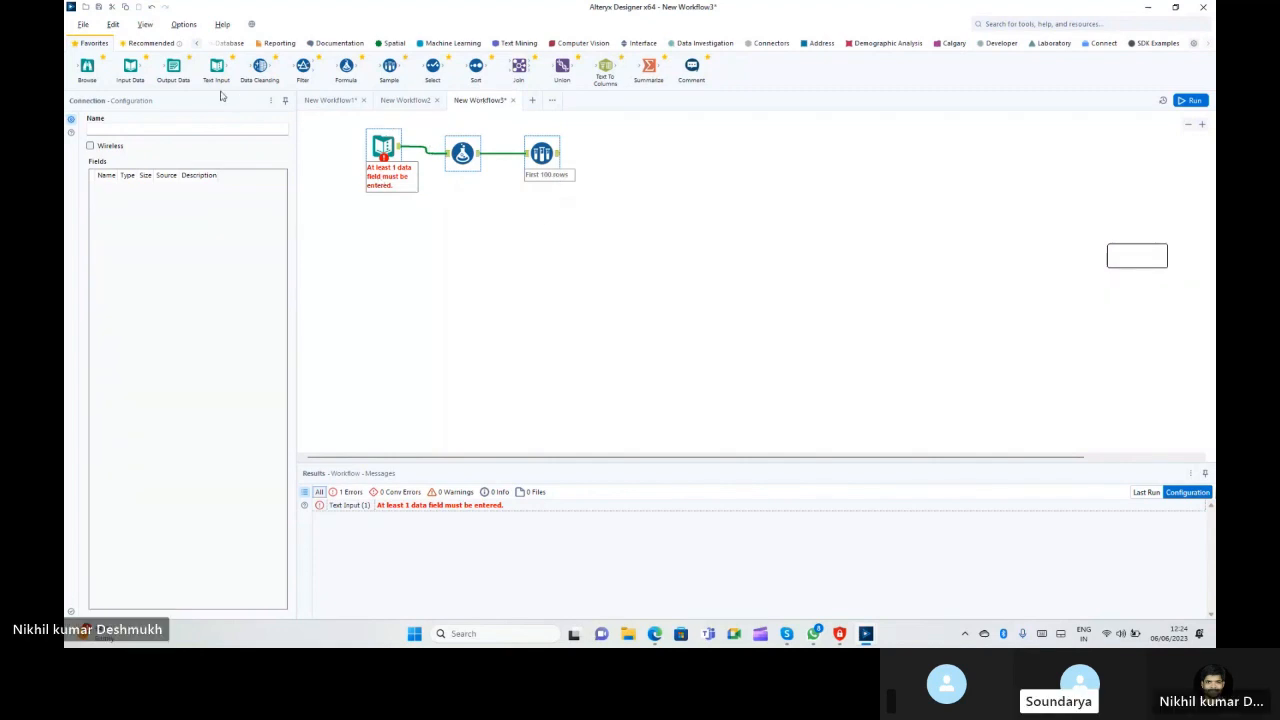
click(345, 248)
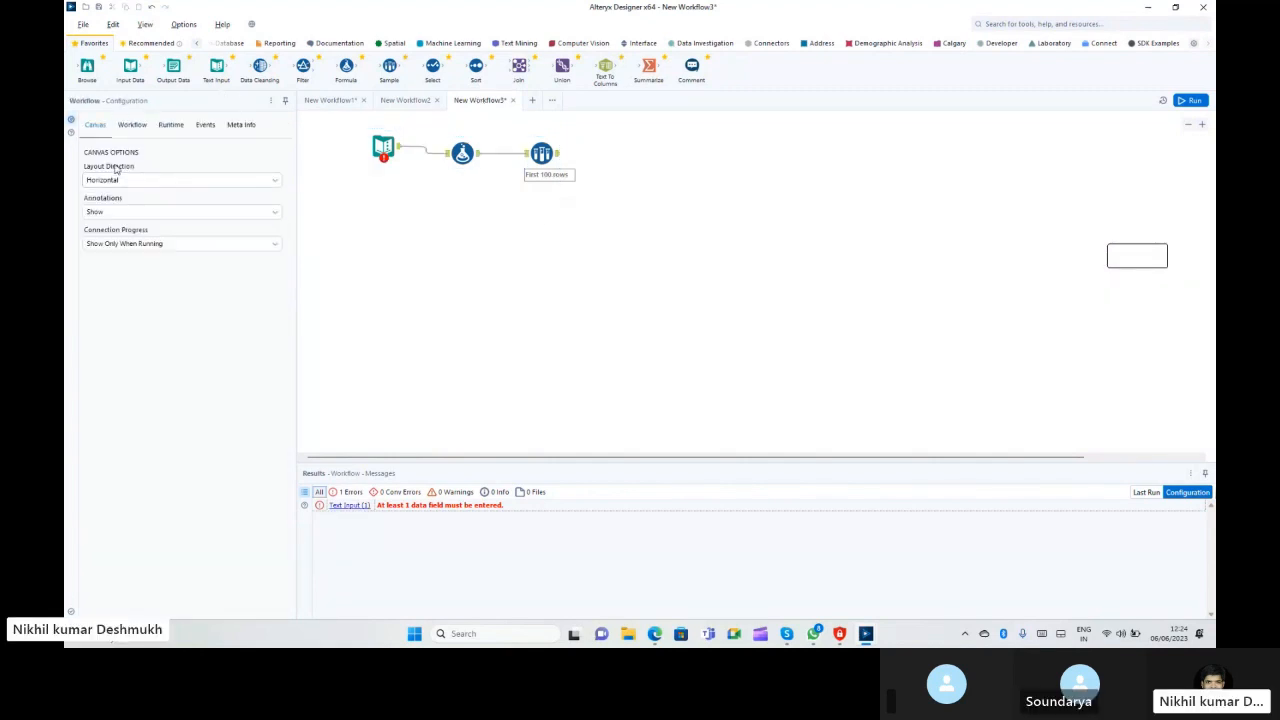
click(134, 213)
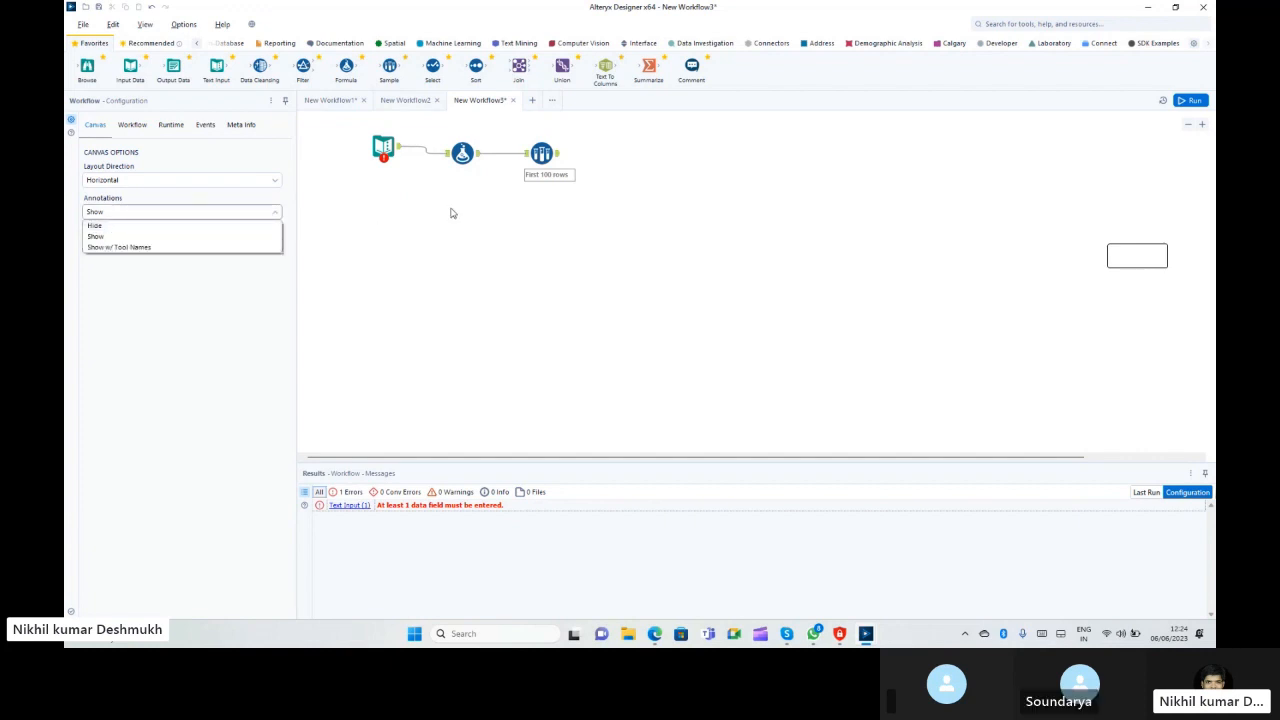
drag(373, 142, 359, 163)
click(458, 157)
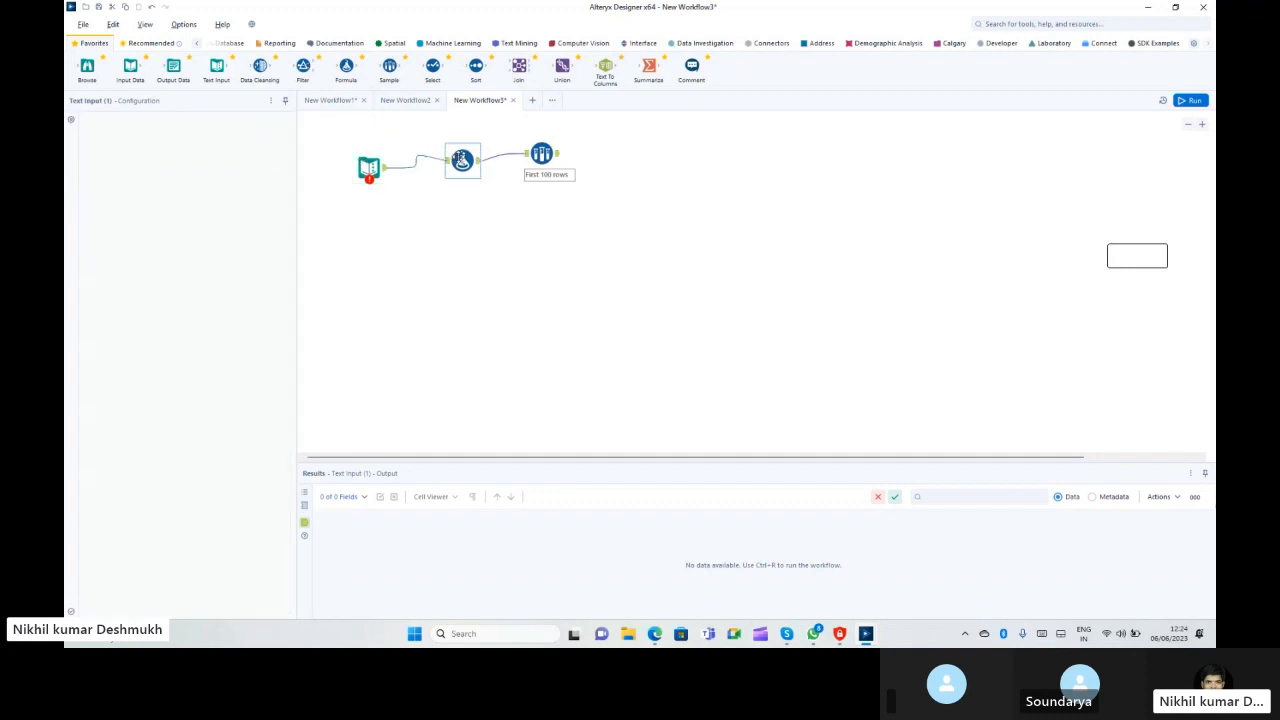
Nudge the Sample tool right, then inspect the Text Input and Formula configurations.
click(543, 176)
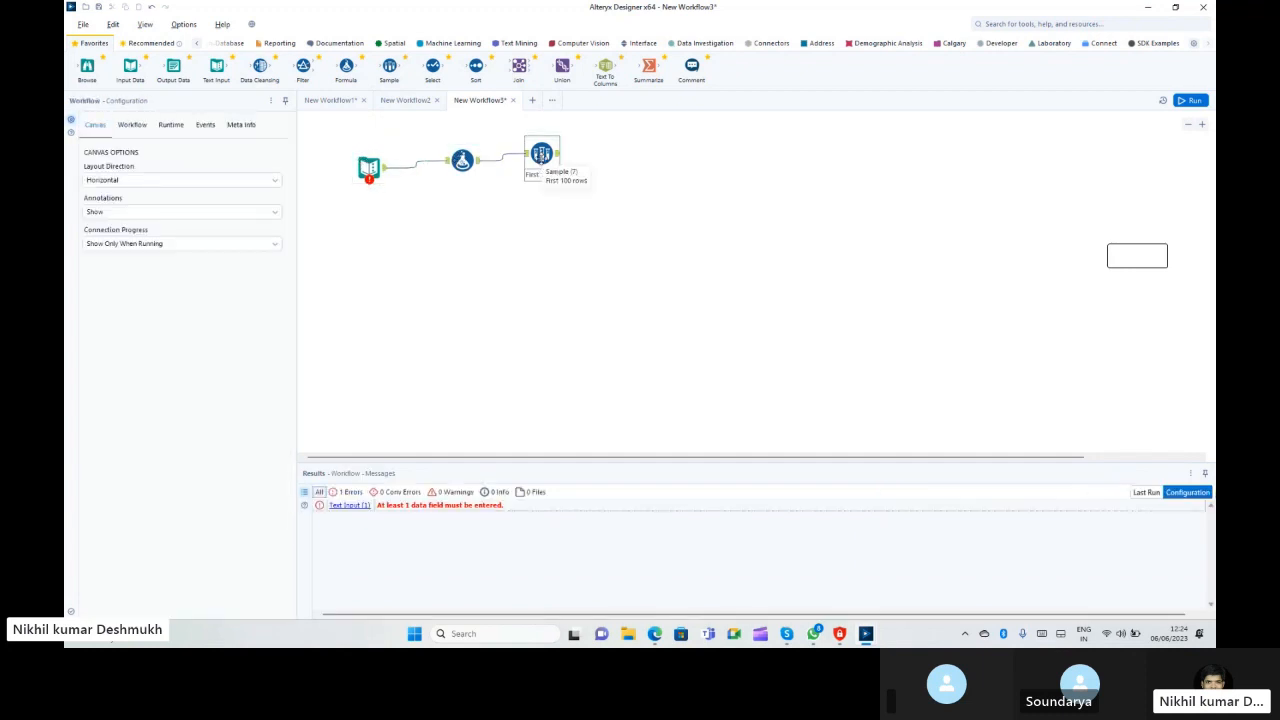
drag(541, 155, 592, 168)
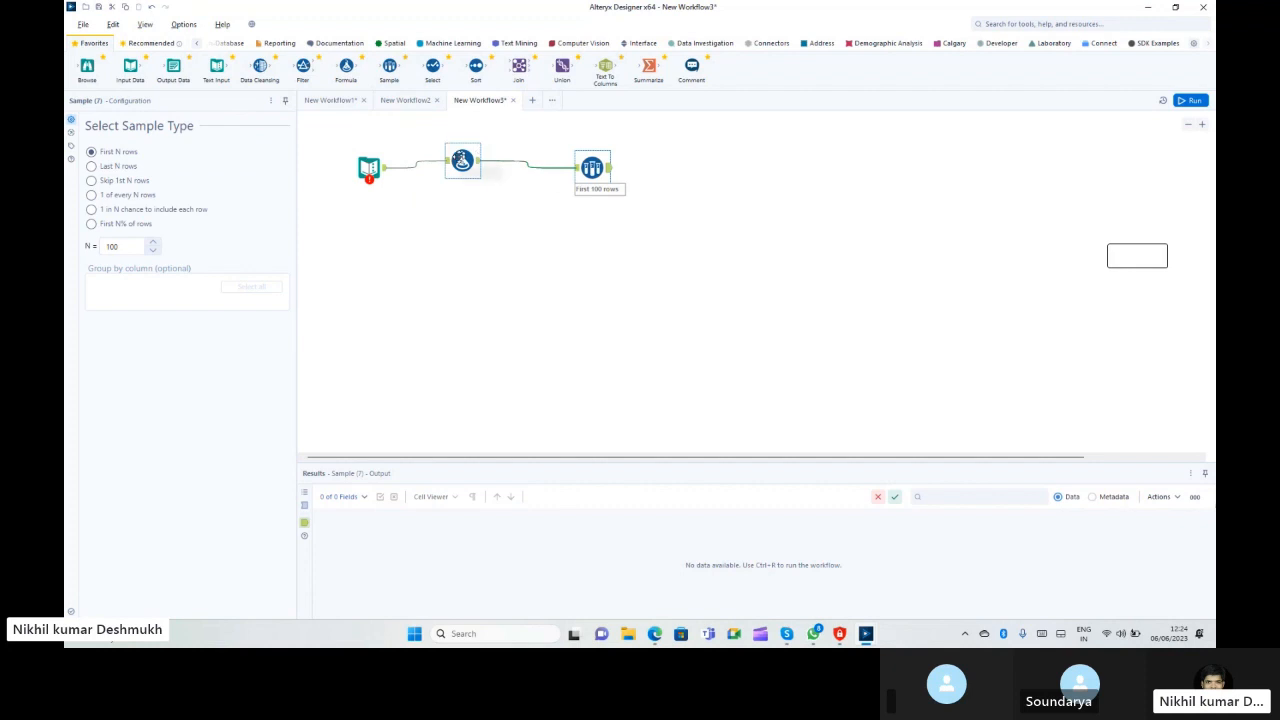
click(368, 166)
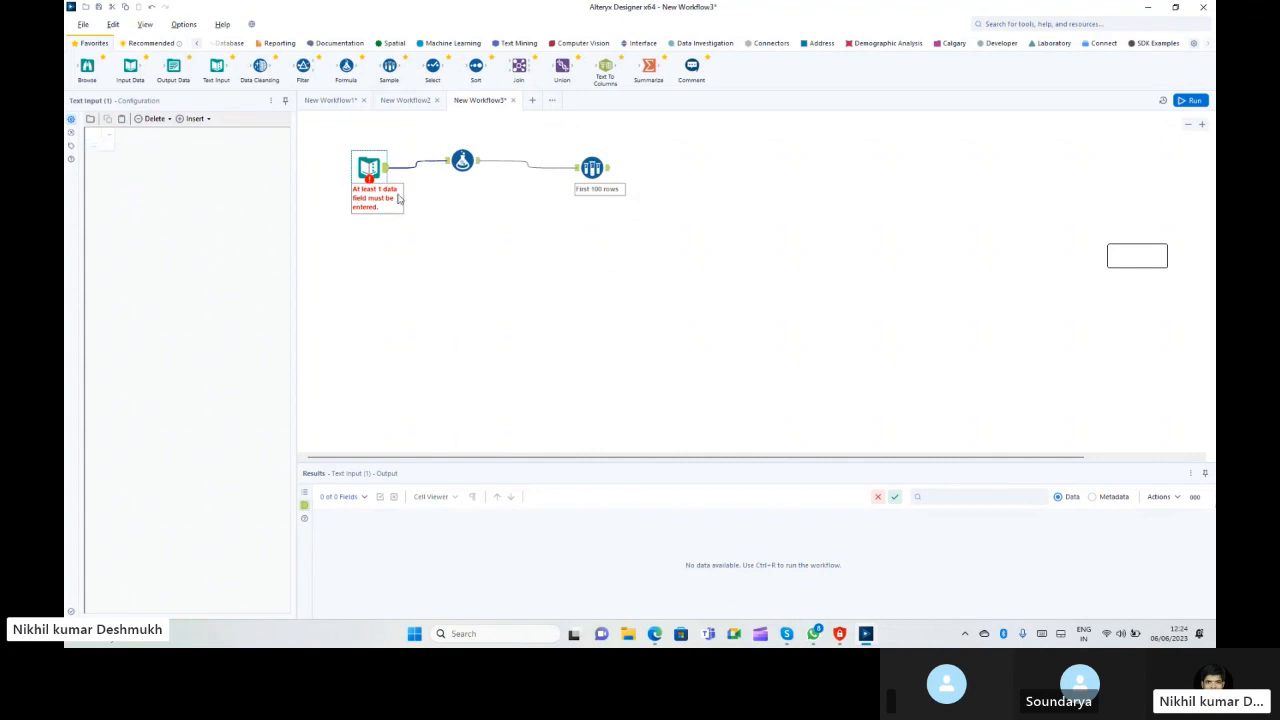
click(462, 160)
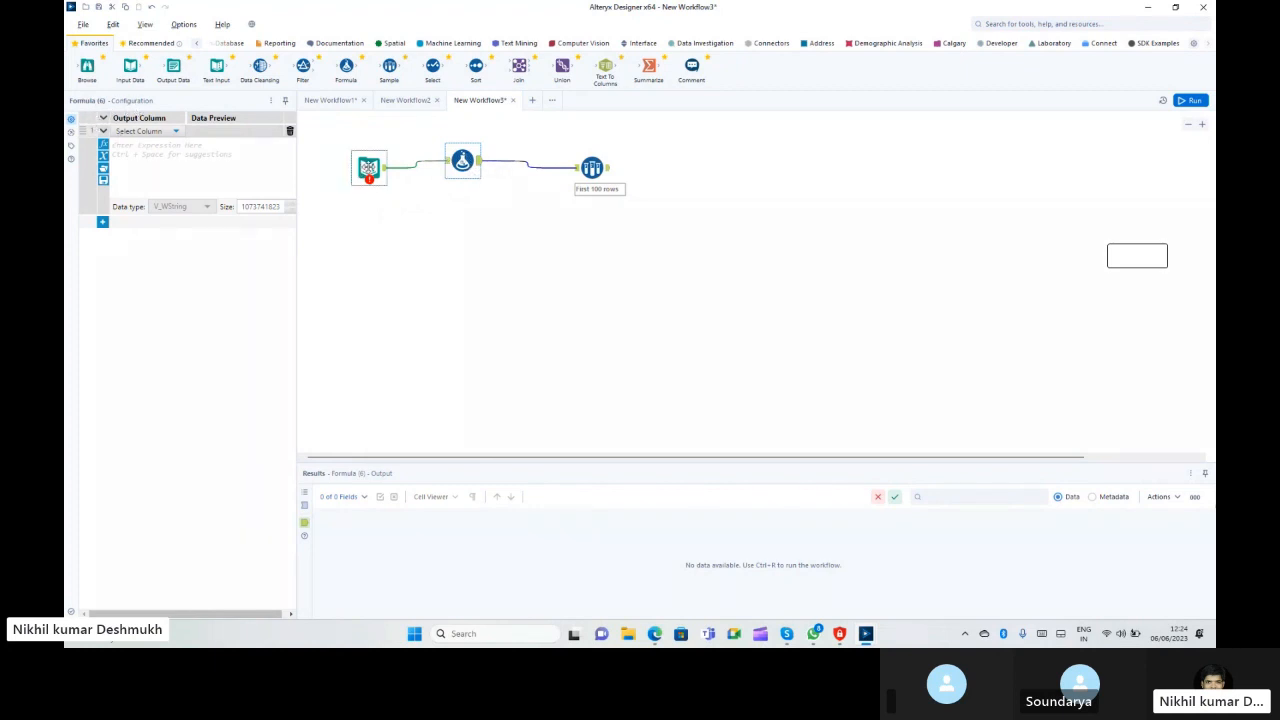
click(368, 167)
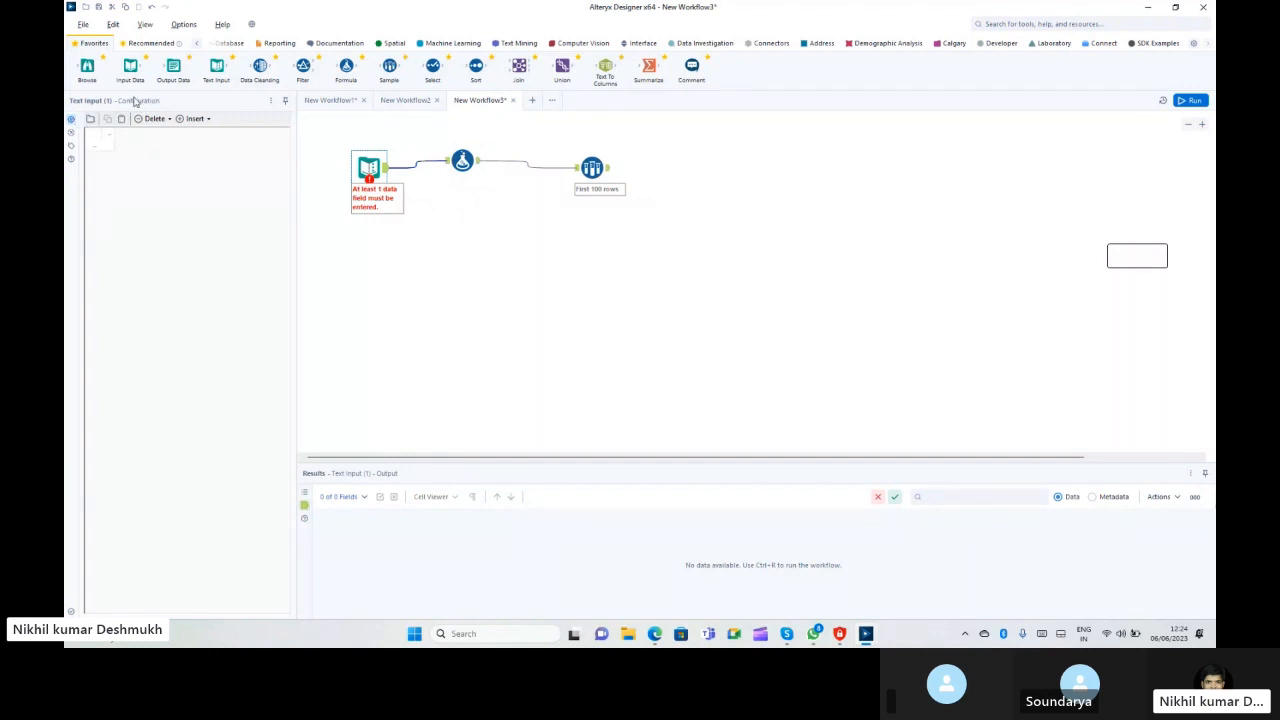
Rename the Text Input to 'Text Input - insert manual Data' with its annotation placed on top.
click(71, 146)
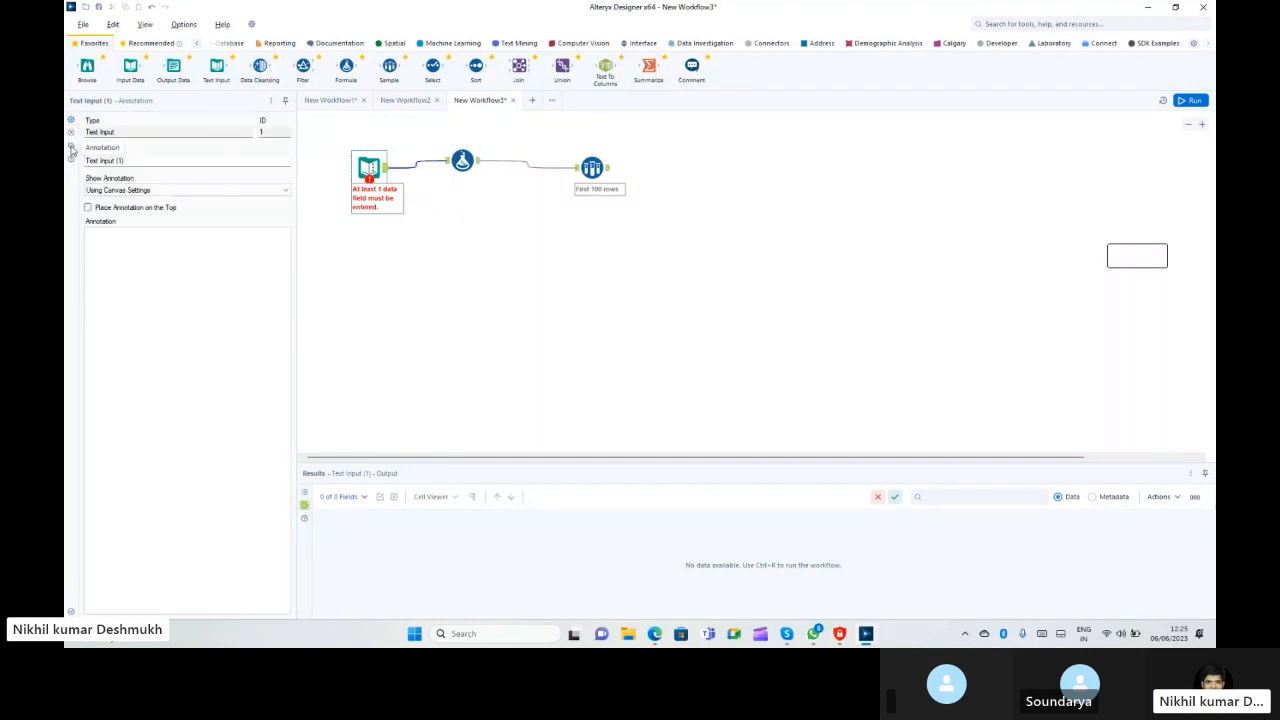
click(144, 160)
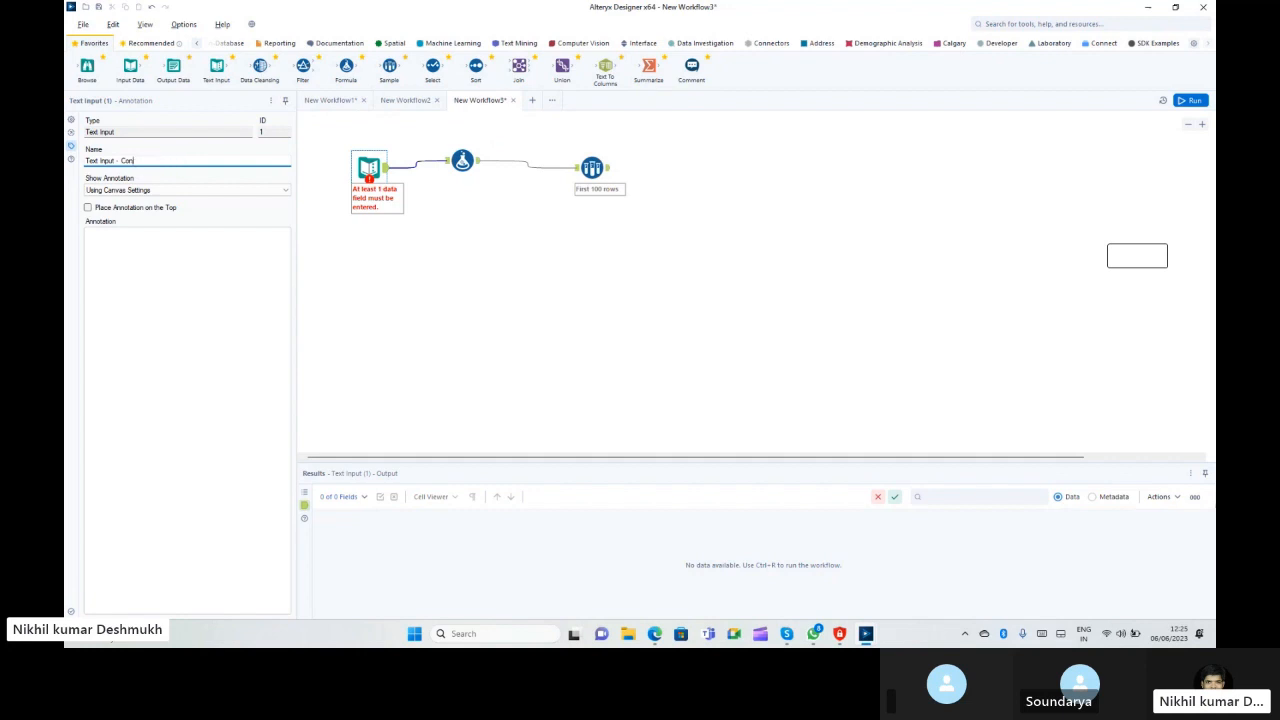
text(insert manual Data)
click(88, 208)
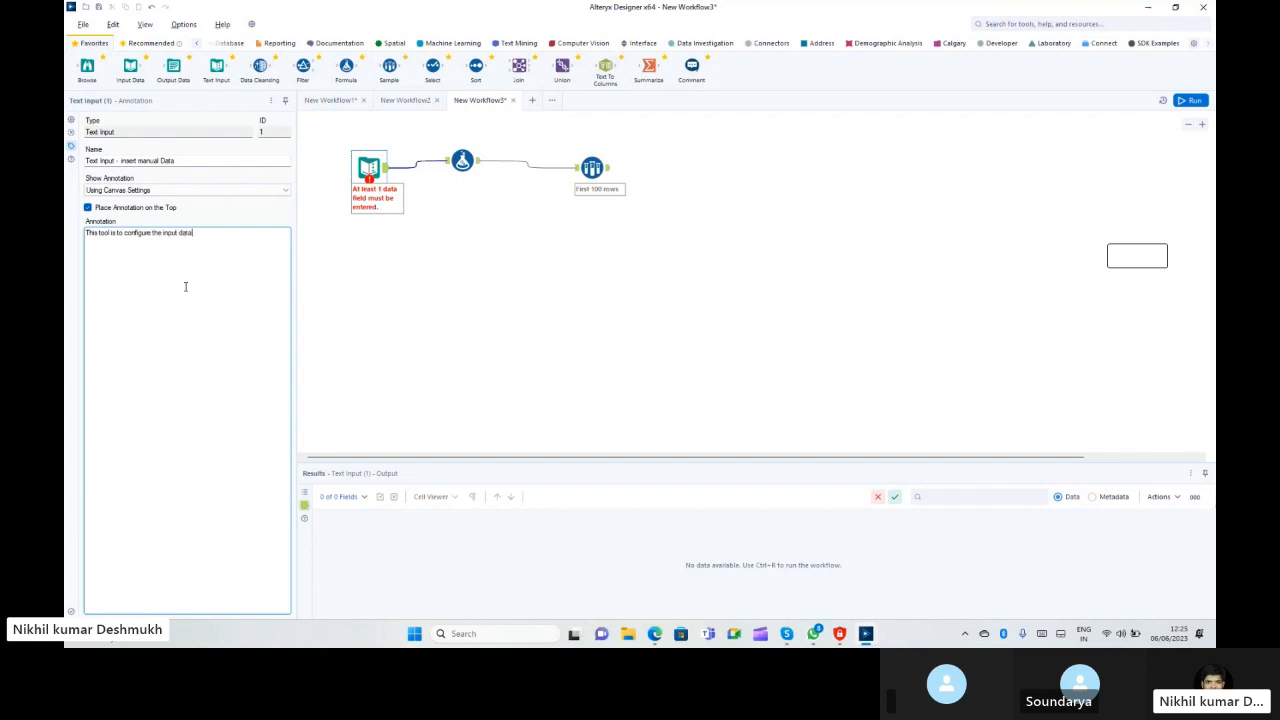
click(320, 270)
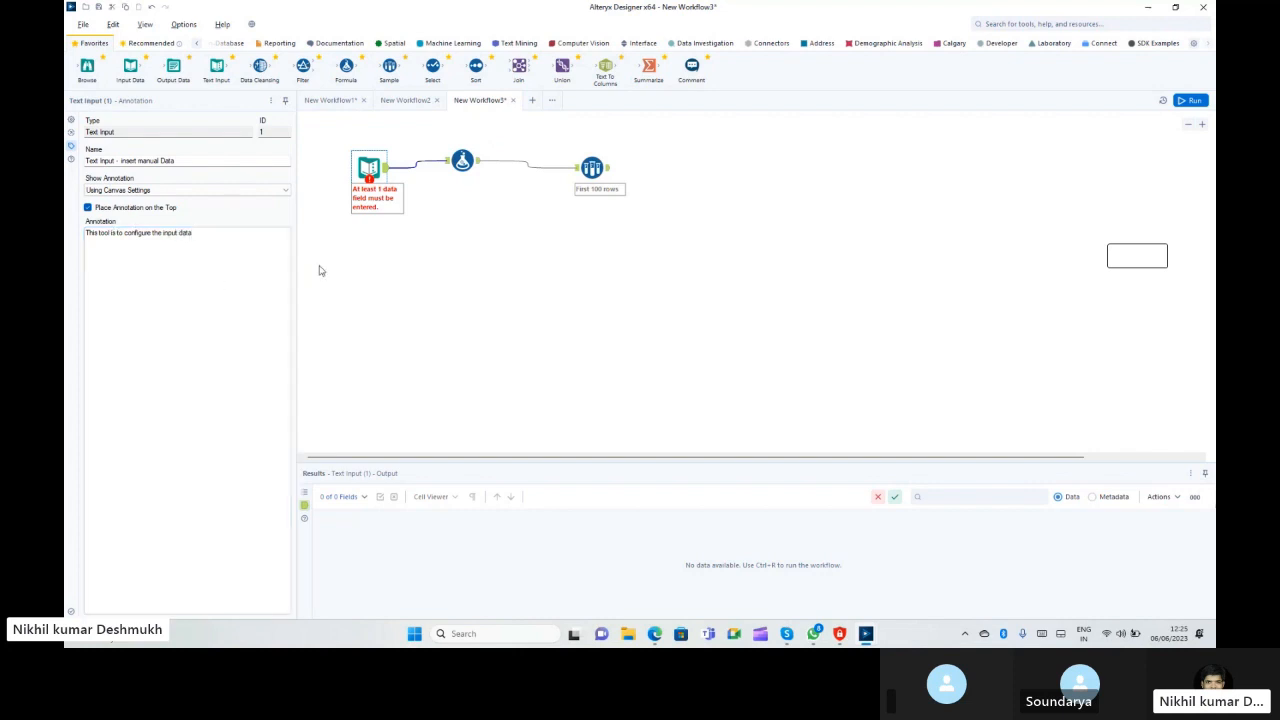
Reopen the Text Input's data grid and select its first cell.
click(368, 167)
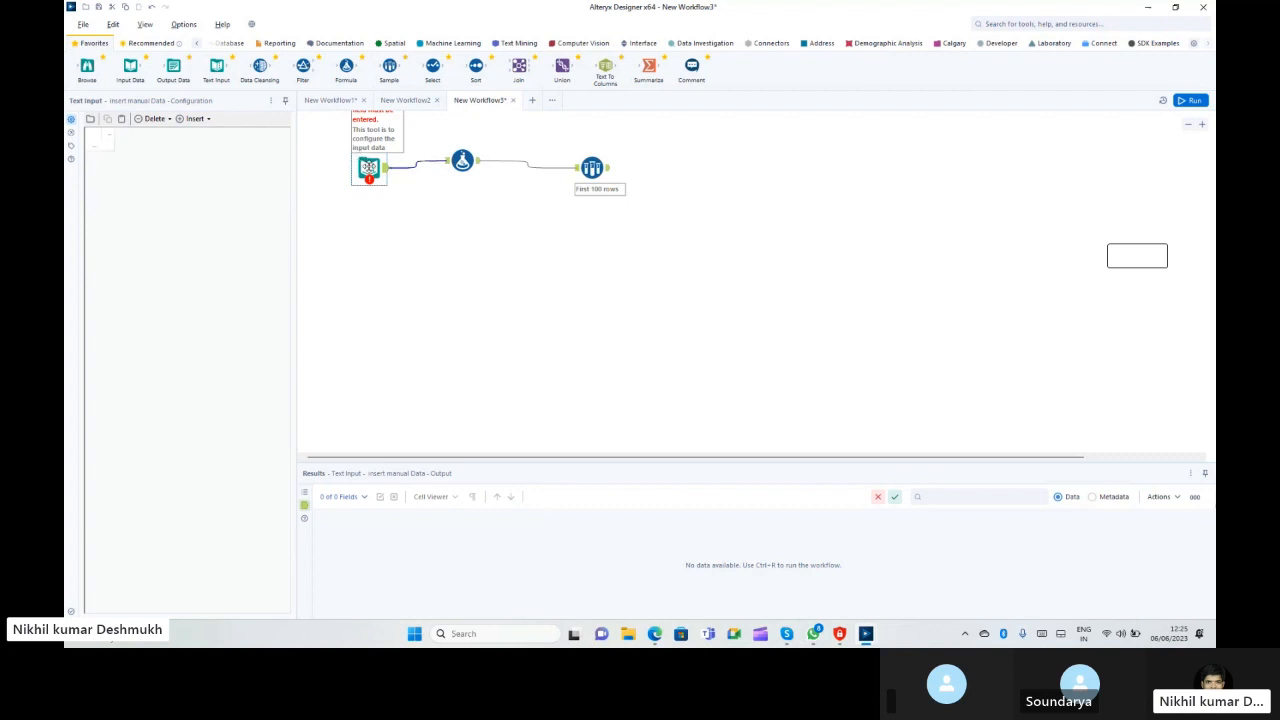
click(319, 265)
click(368, 168)
click(108, 145)
click(474, 214)
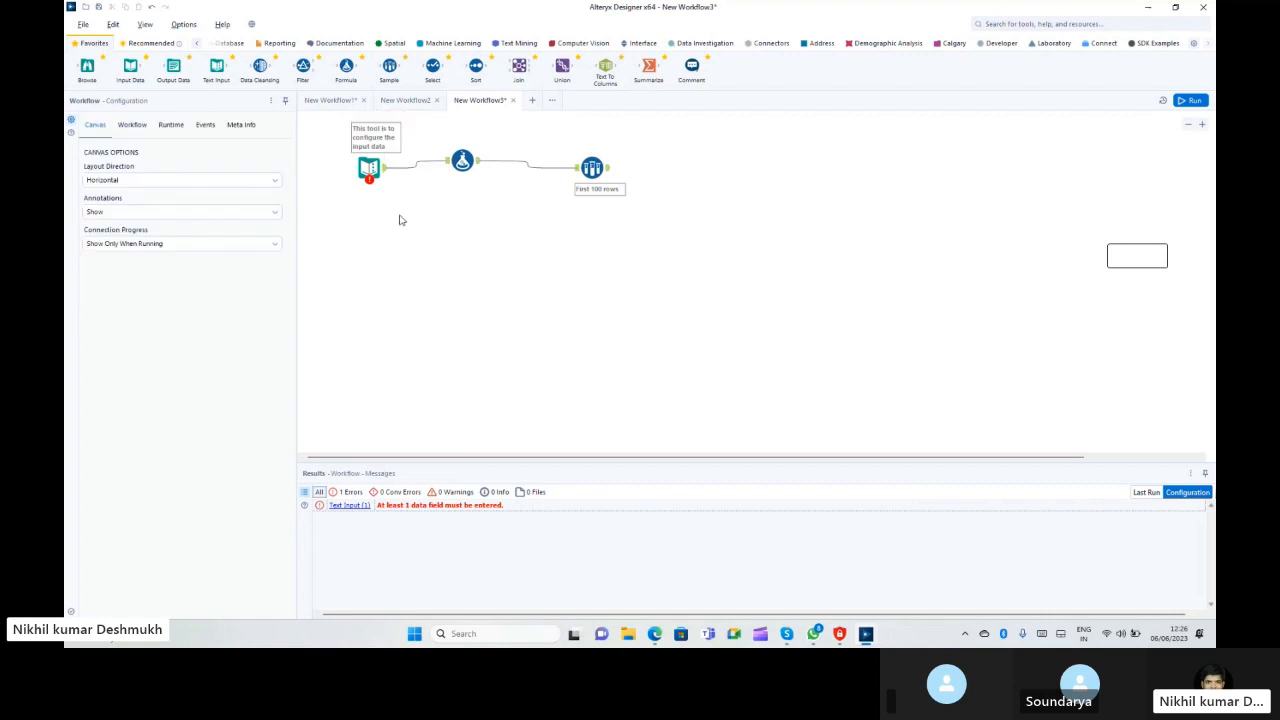
key(super+d)
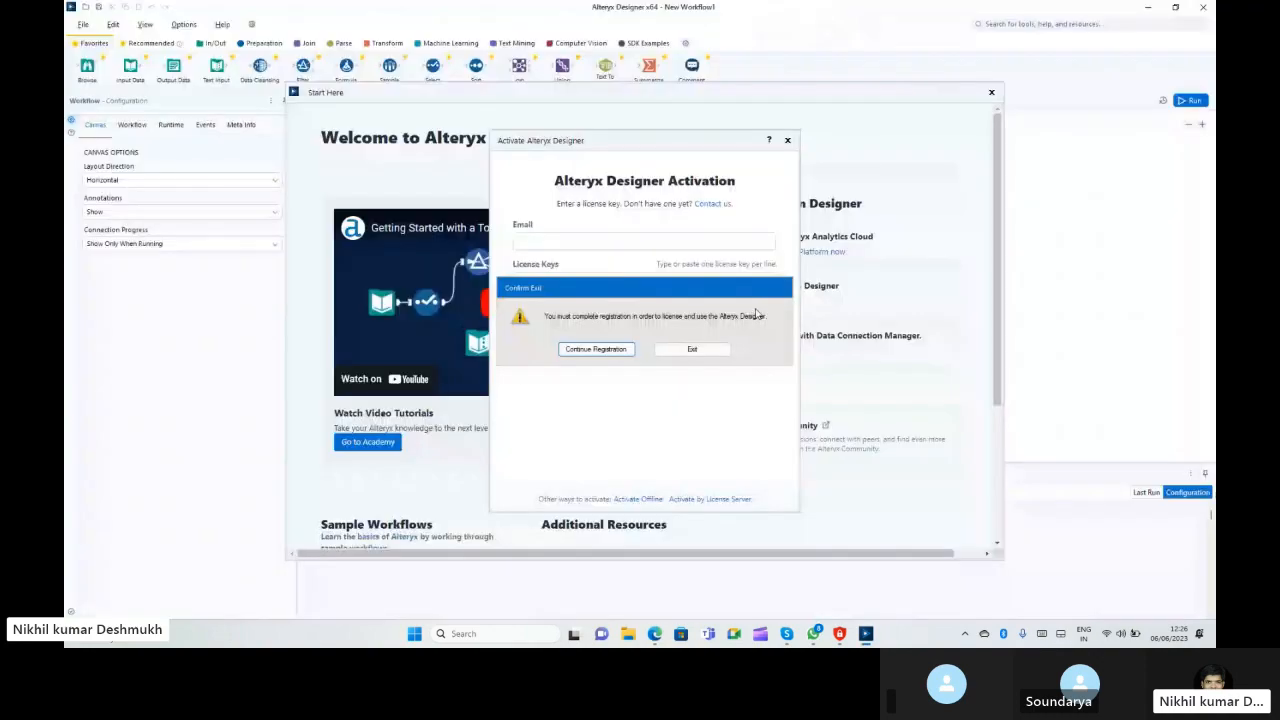
click(691, 349)
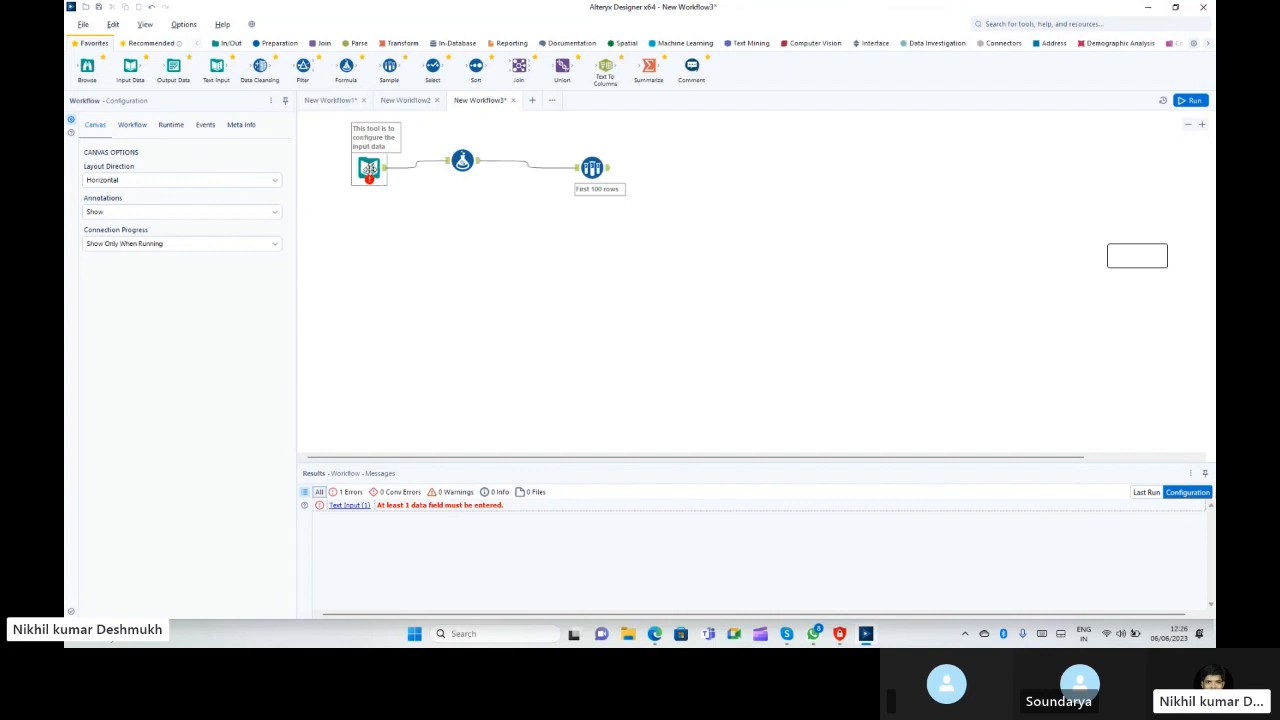
Review the Text Input, Formula and Sample tool settings in turn.
click(369, 168)
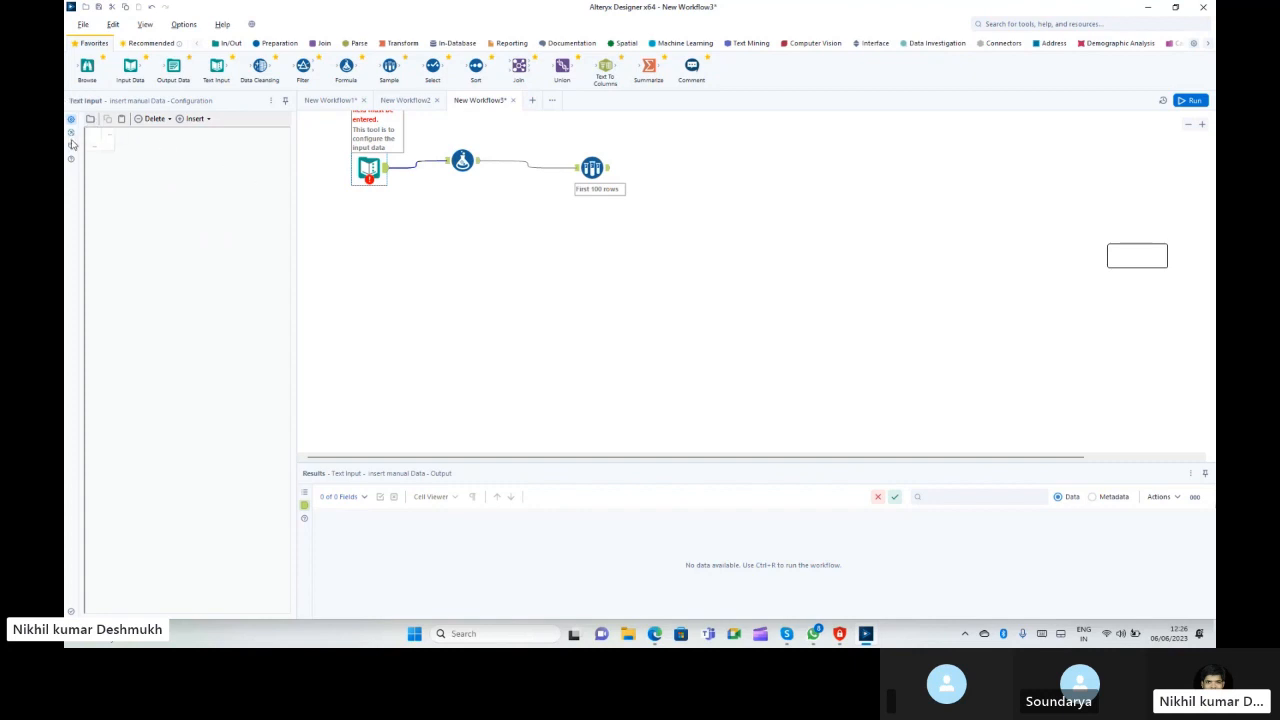
click(463, 160)
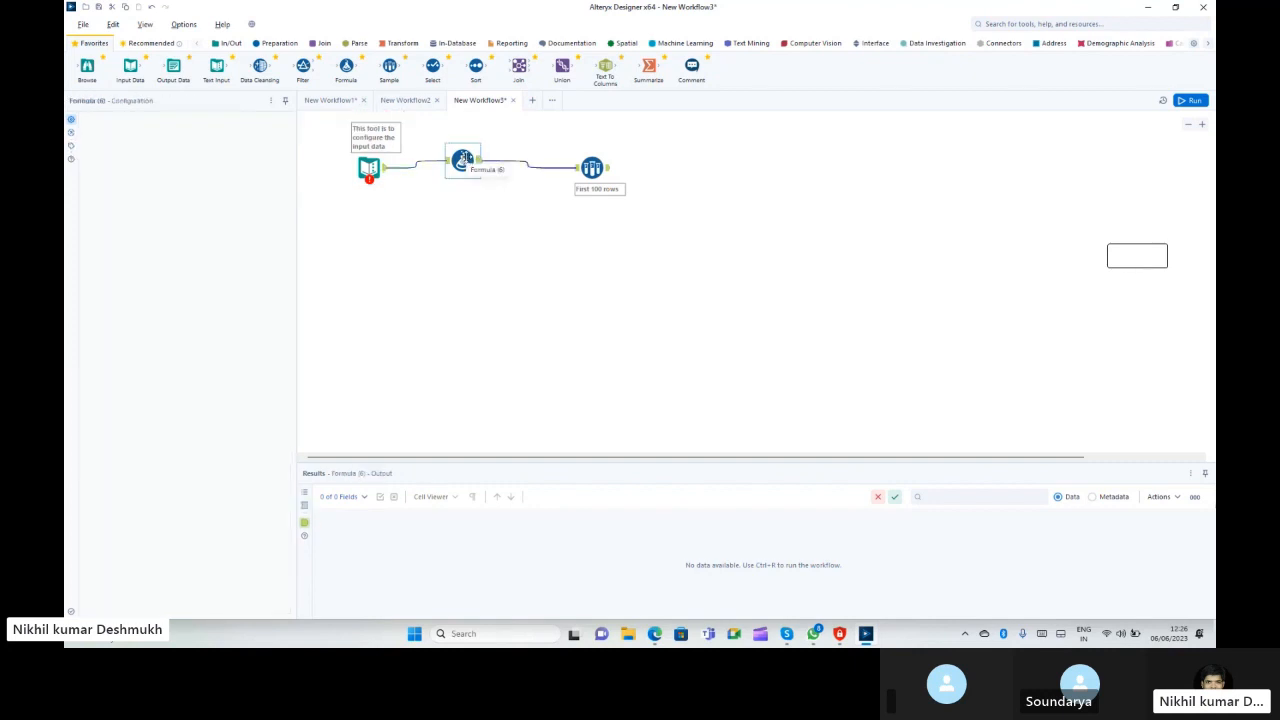
click(612, 170)
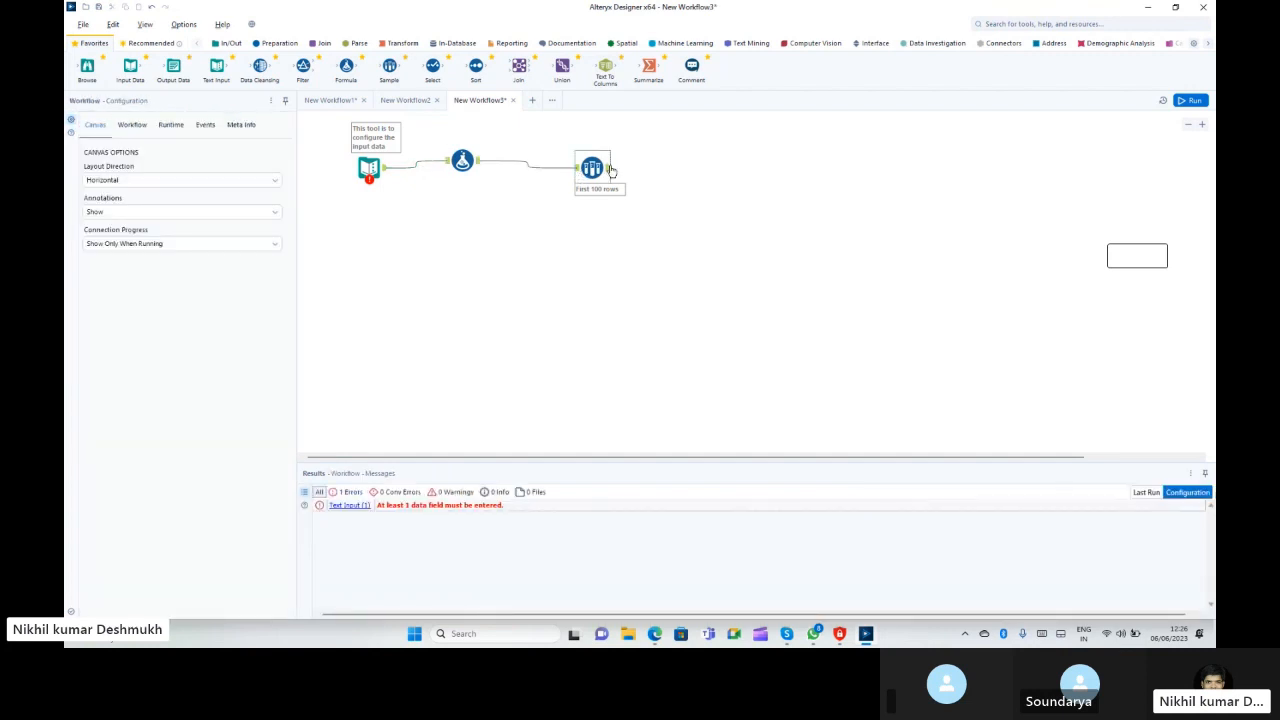
click(592, 166)
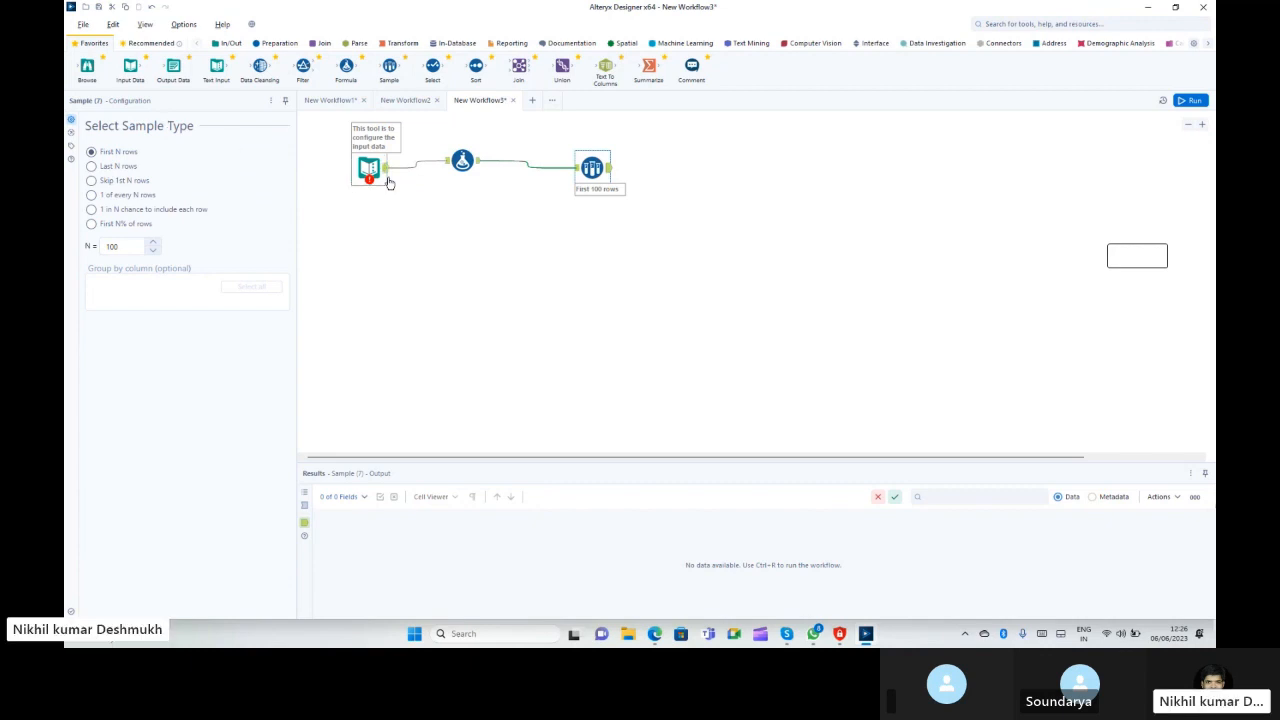
Enter headers Column1 and Col 2 with row values 'My name' and 'is'.
click(368, 170)
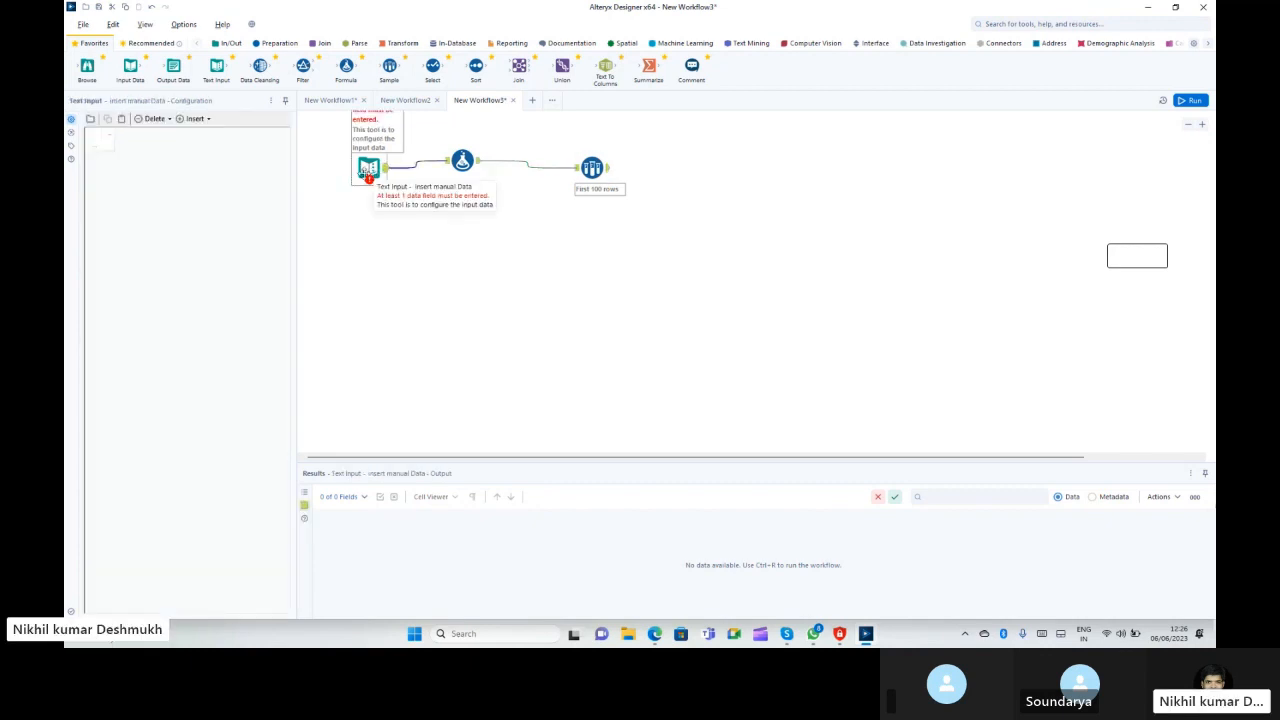
click(110, 137)
text(Column1)
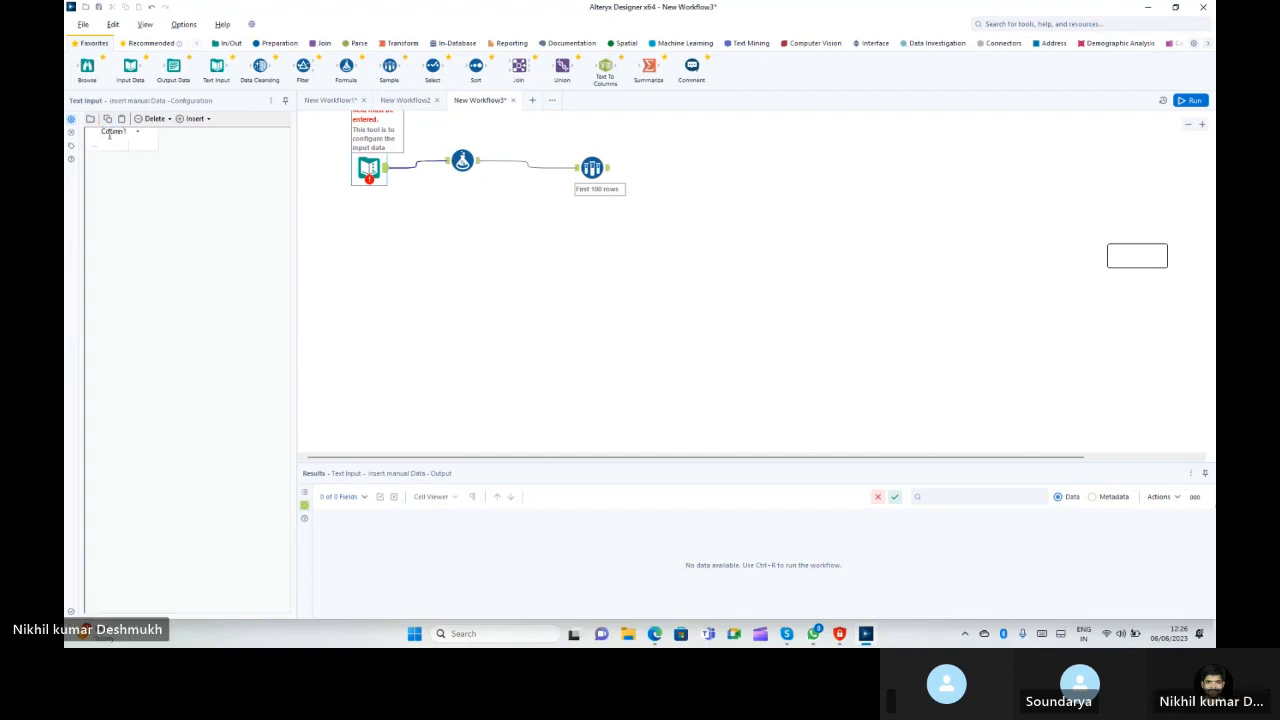
key(Return)
text(My name)
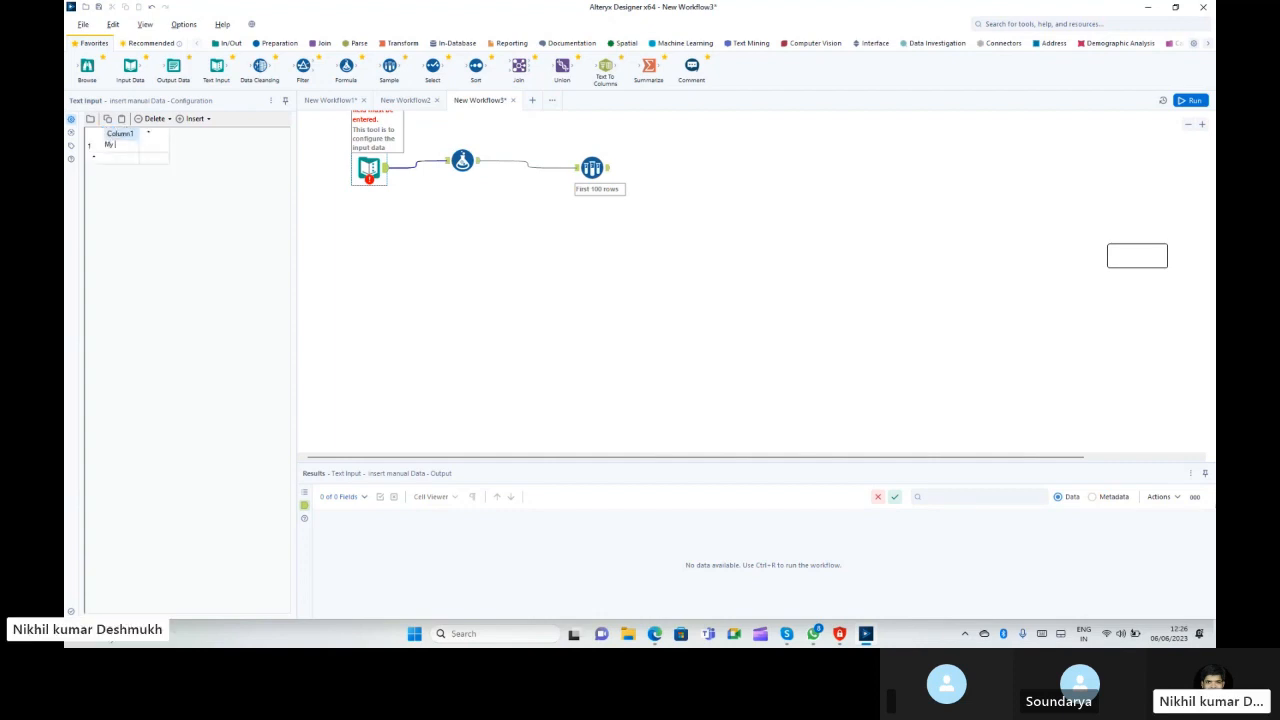
click(159, 133)
text(Col 2)
key(Tab)
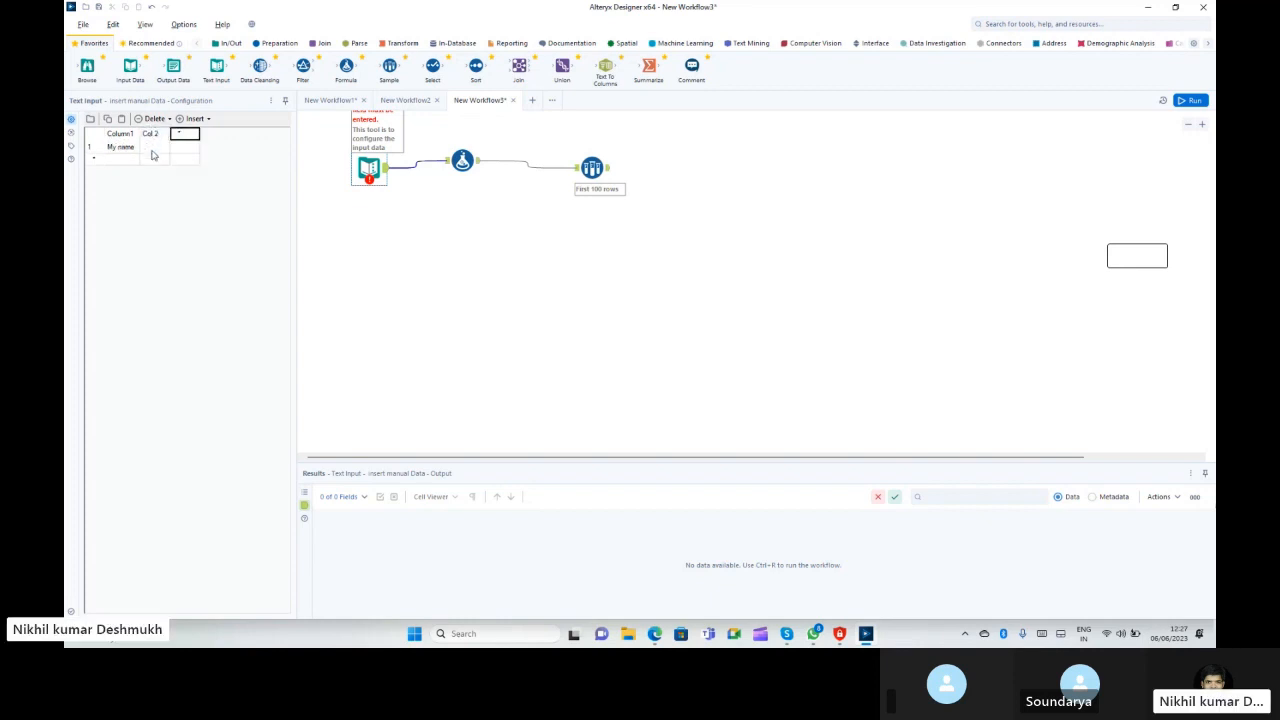
click(152, 150)
click(152, 150)
text(is)
Add header Col3 holding a first name in row 1 and recheck the grid.
click(190, 133)
text(Col3)
key(Return)
text(Nikil)
click(423, 240)
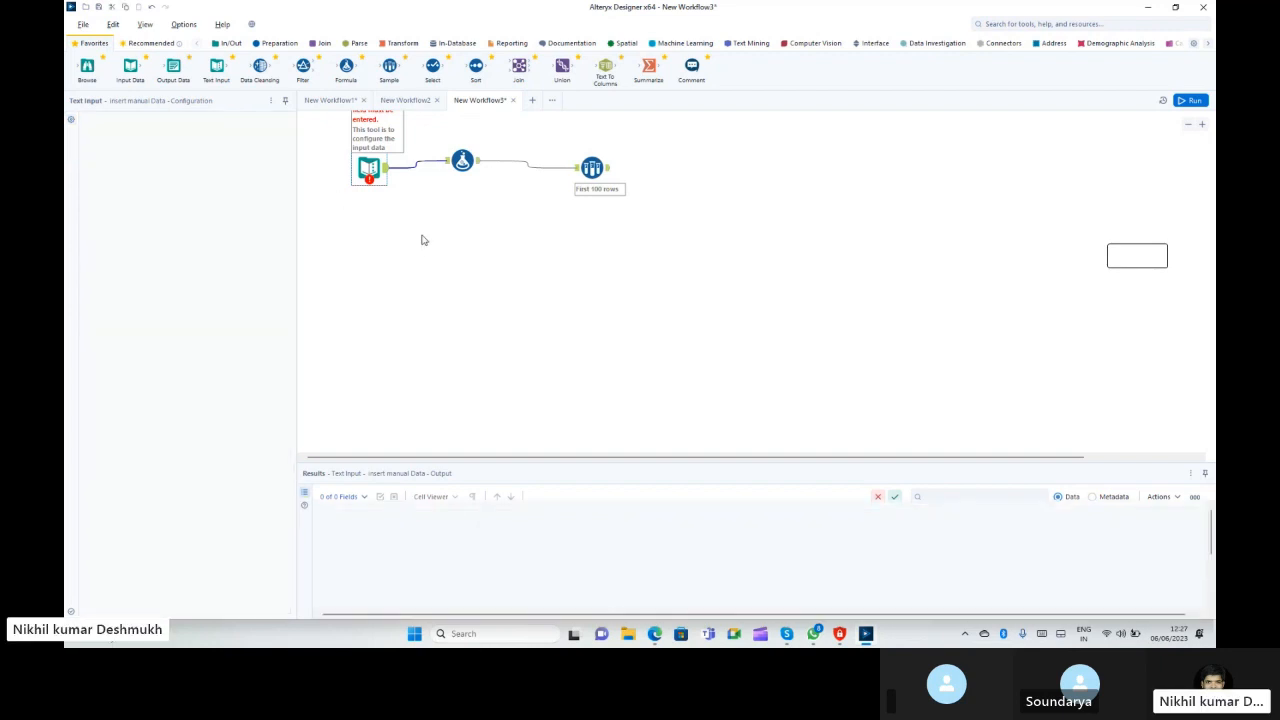
click(368, 168)
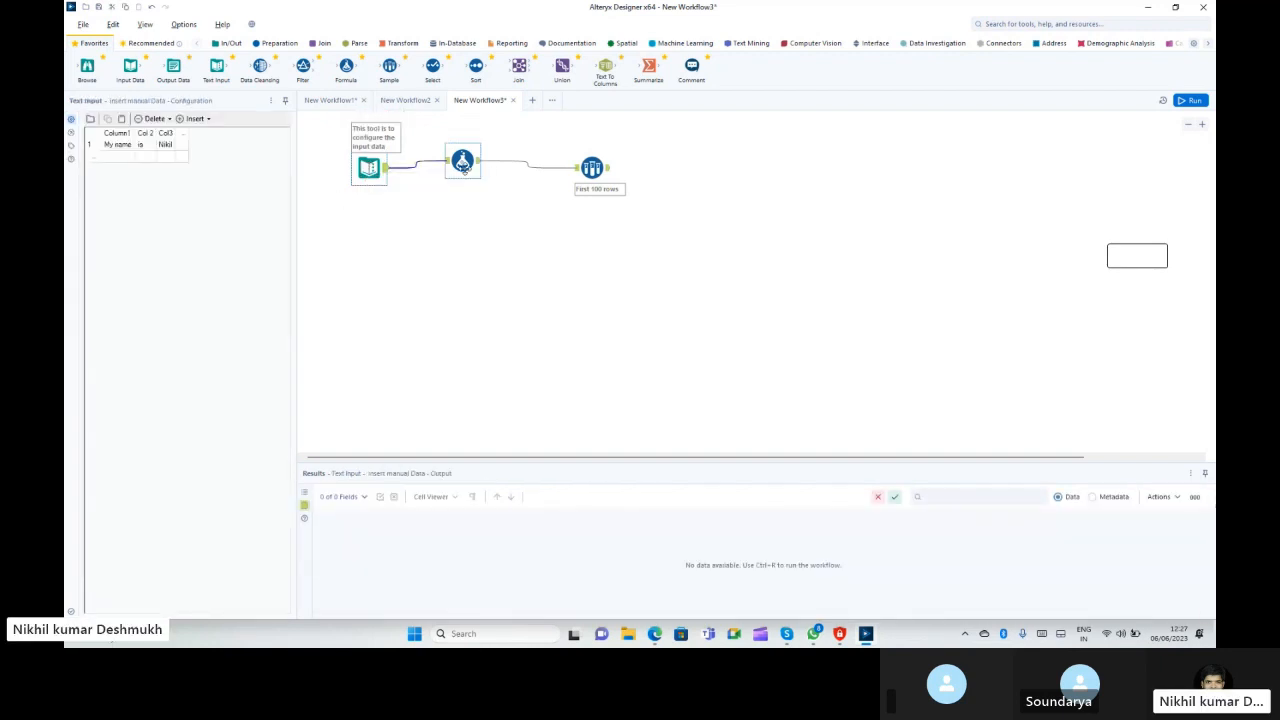
click(462, 161)
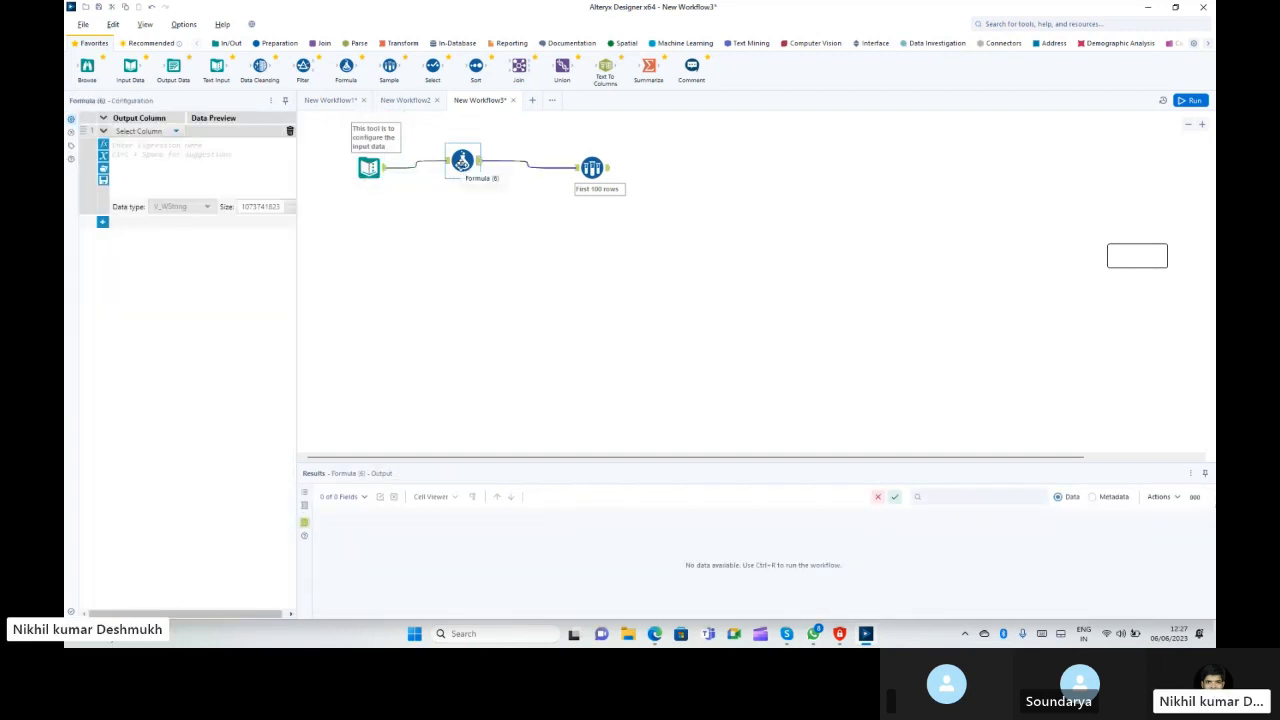
Create a new output column 'Full name' whose expression starts with [Column1].
click(139, 133)
click(135, 146)
click(131, 136)
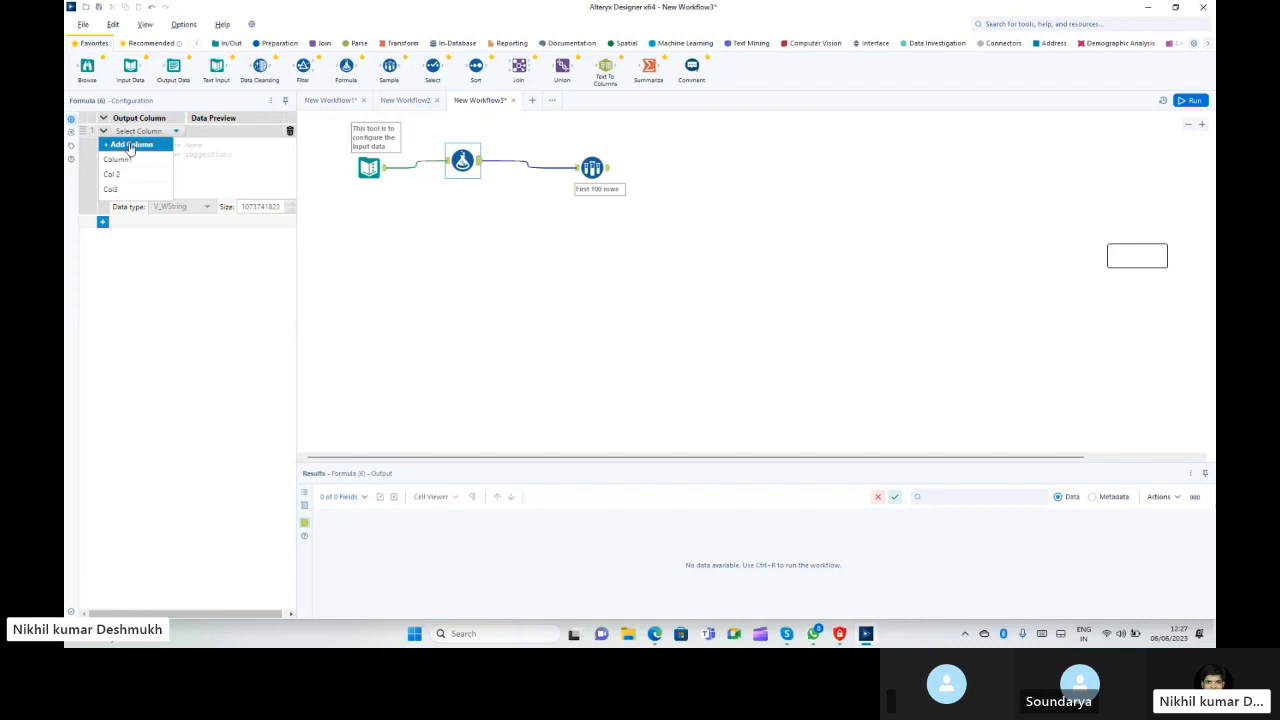
click(130, 146)
text(Full n)
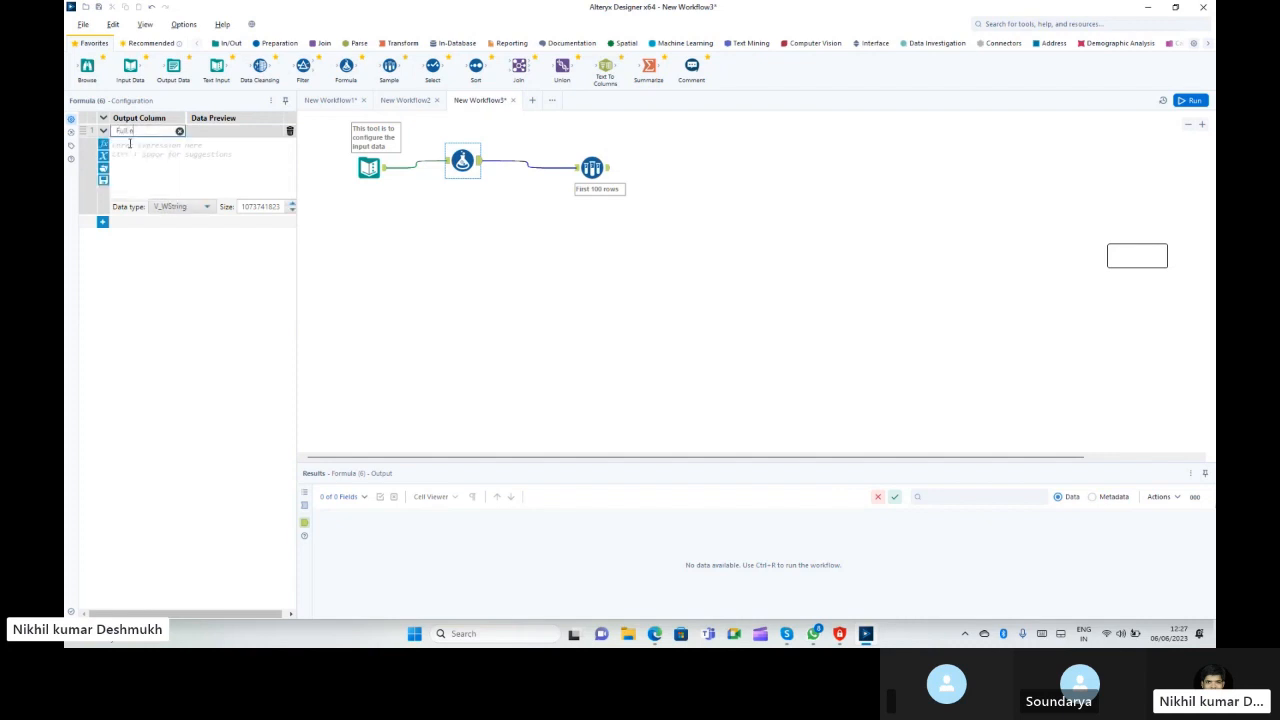
text(ame[Column1])
key(Return)
Extend the expression to [Column1] + [Col 2] + [Col3] and delete the Sample tool.
text(+ [cpo)
key(BackSpace)
key(Down)
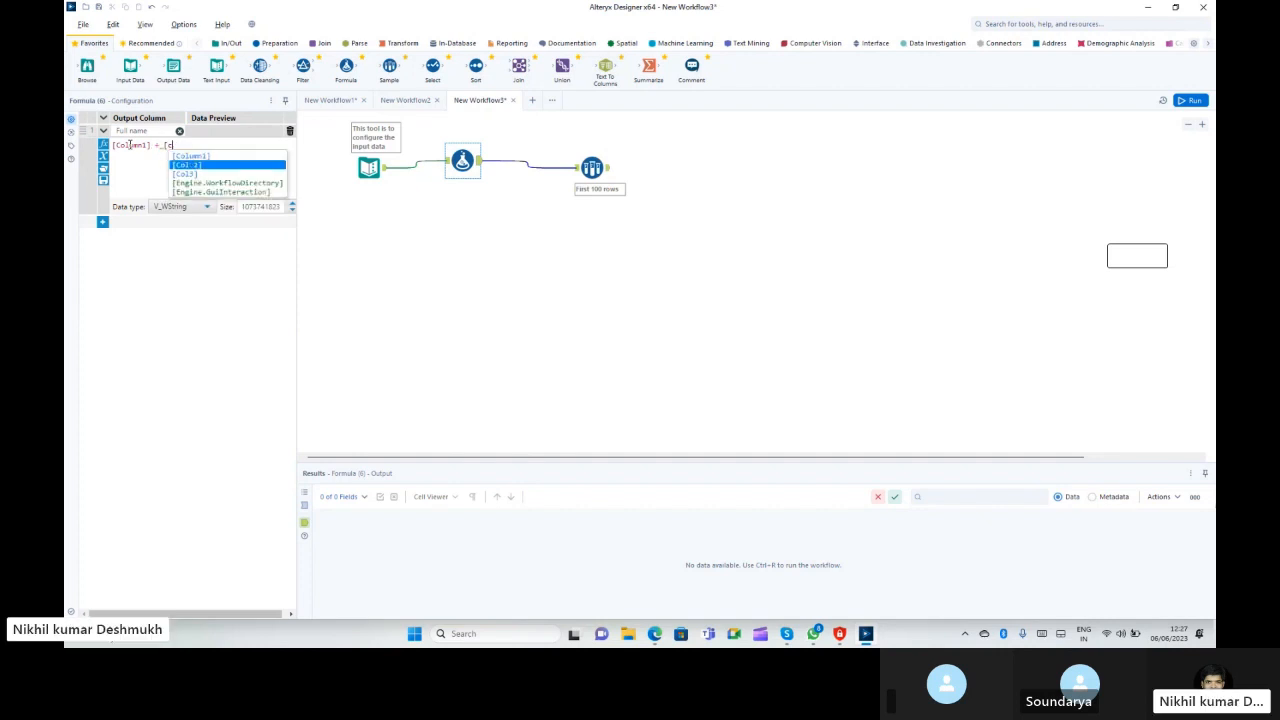
key(Return)
text(|)
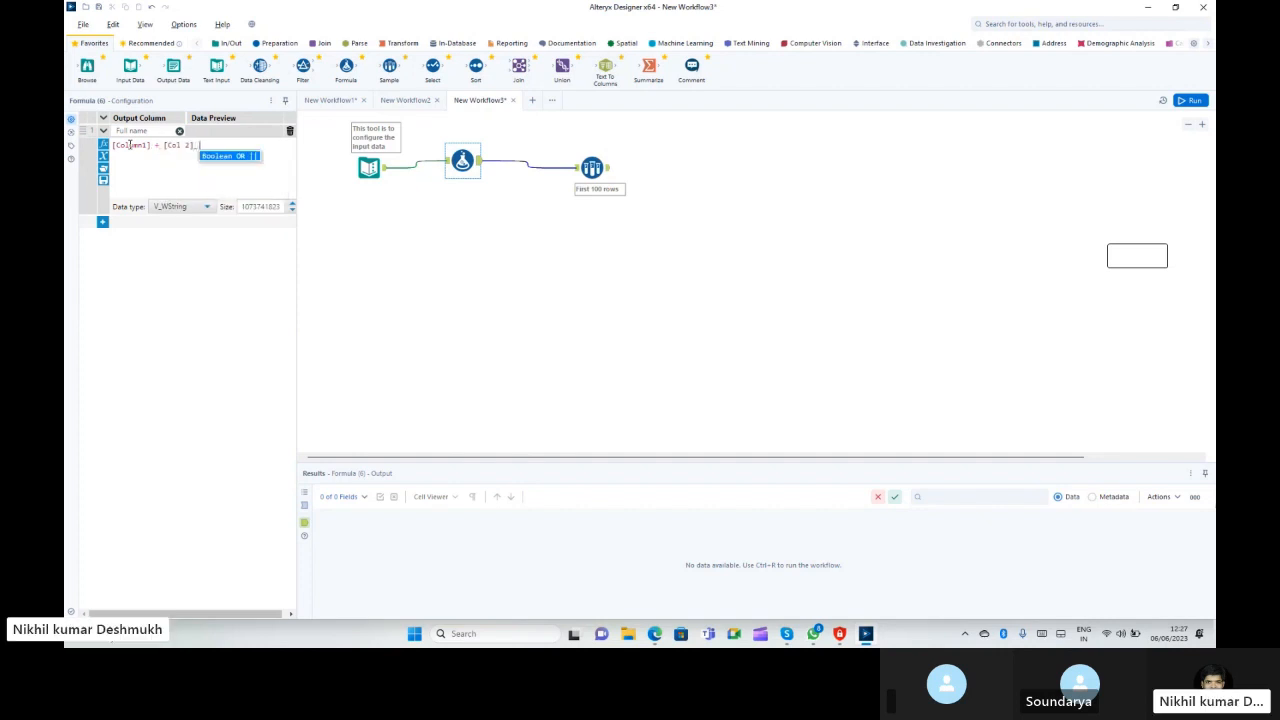
text(|)
key(BackSpace)
key(BackSpace)
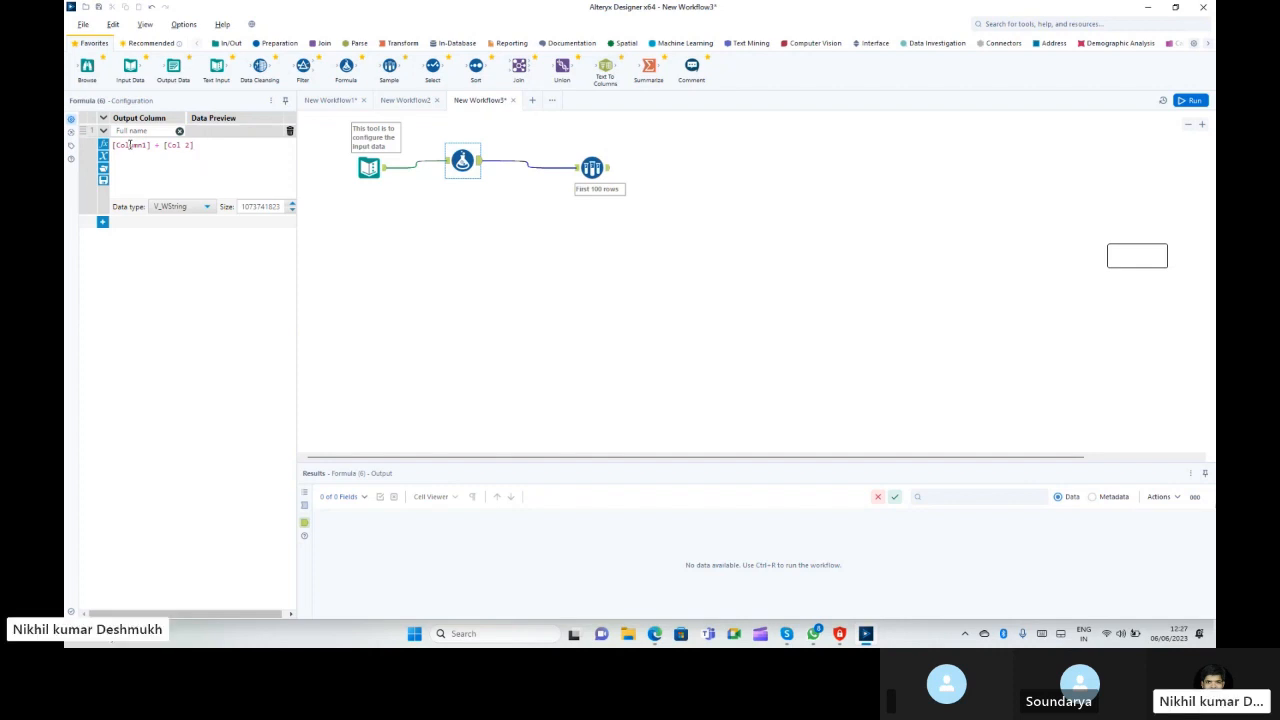
text(+ [co)
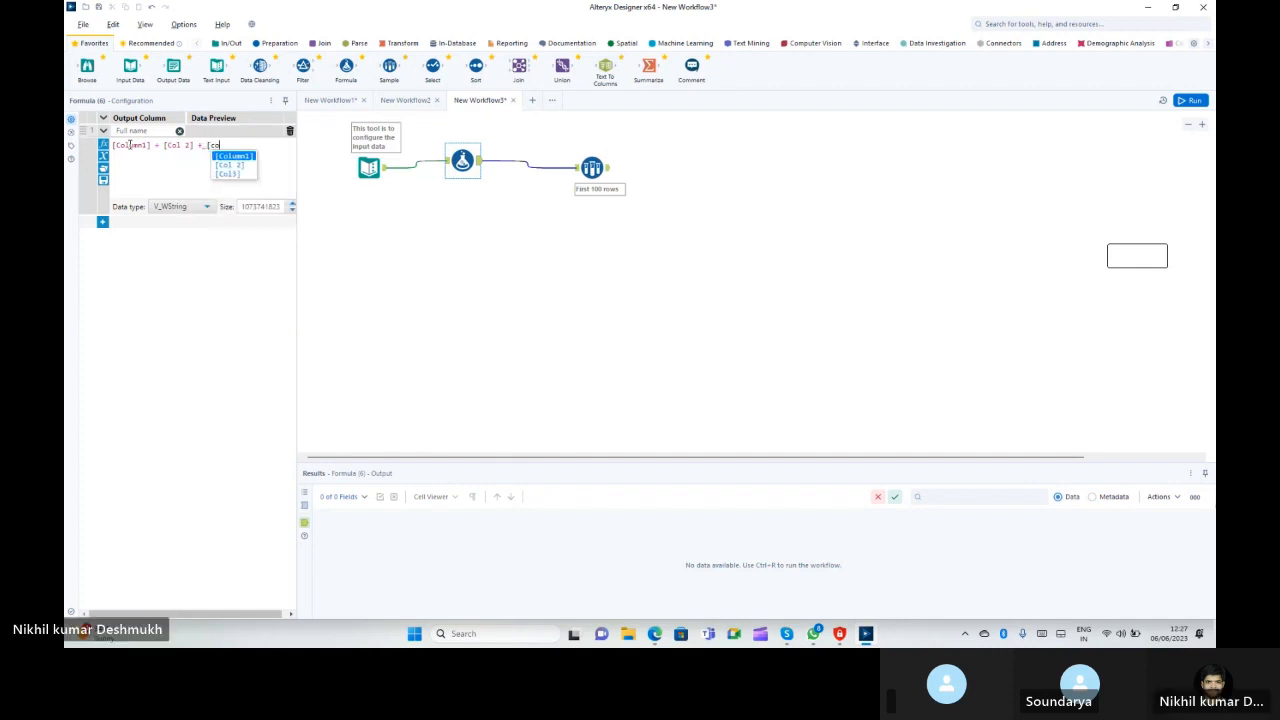
key(Down)
key(Down)
key(Return)
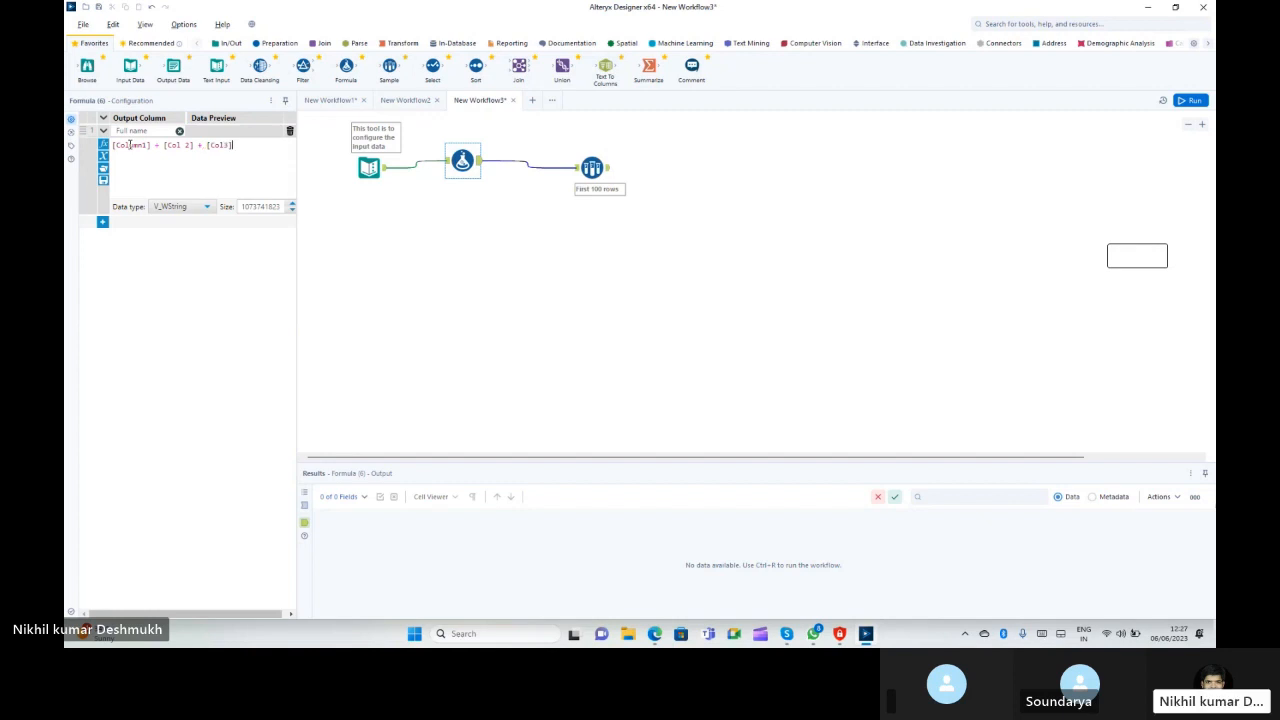
click(593, 168)
key(Delete)
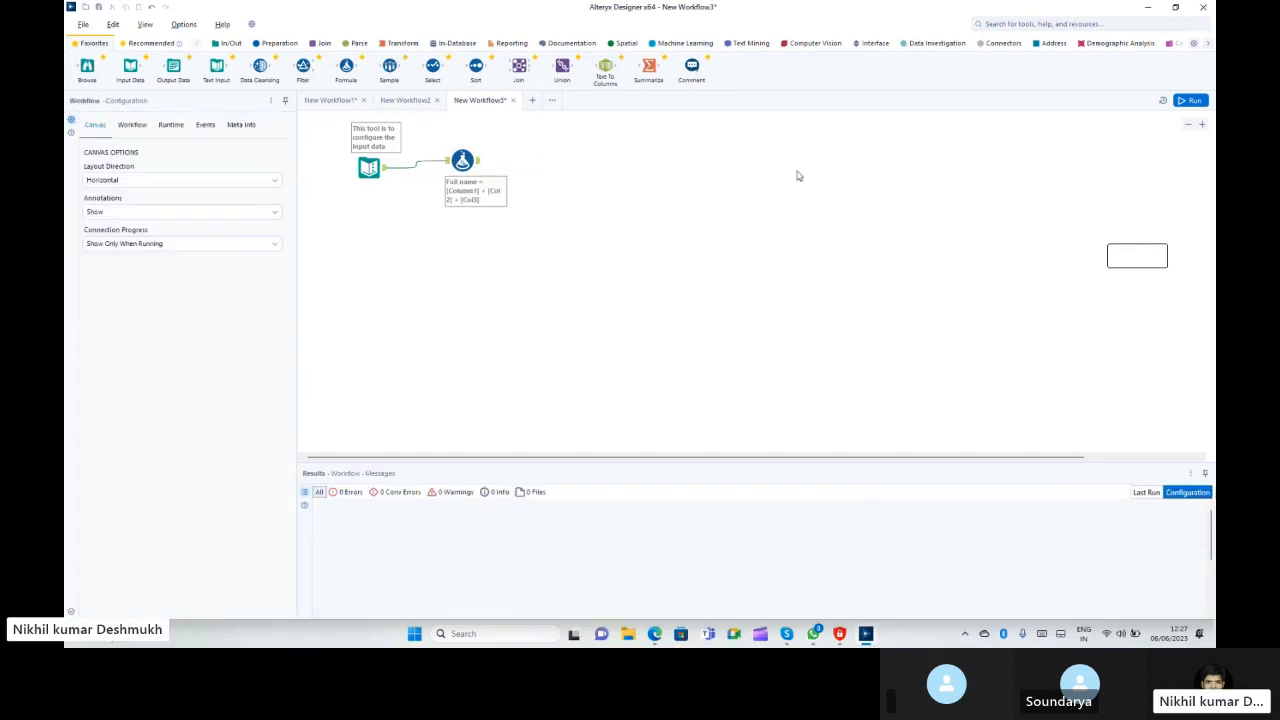
Run the workflow, dismiss the 0-error finish message, and view Text Input's 1 output record.
click(1190, 100)
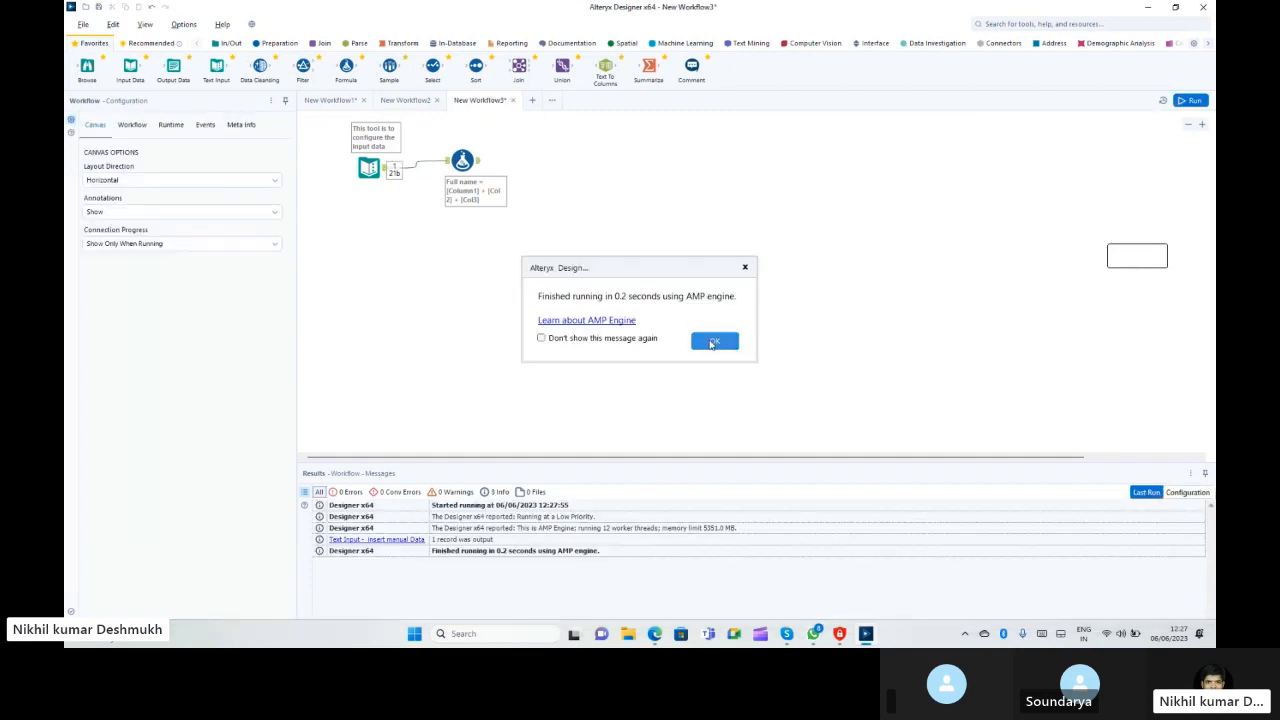
click(714, 341)
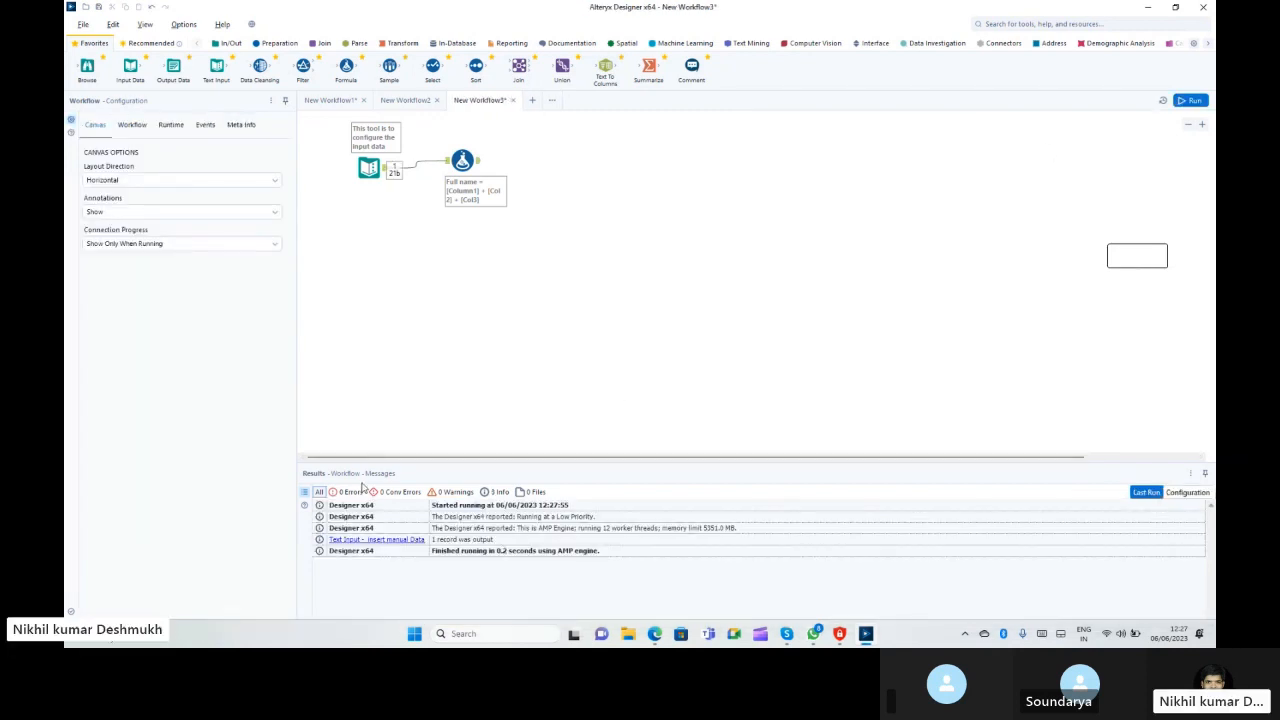
scroll(395, 185, up, 4)
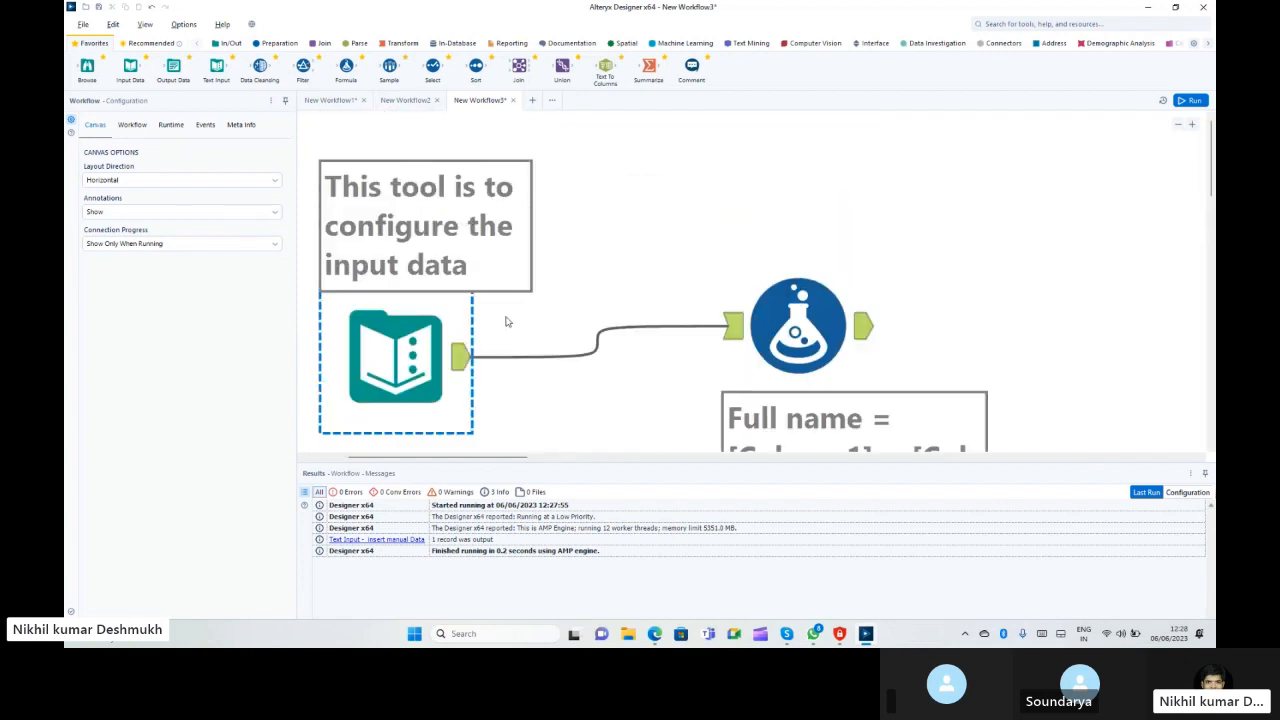
click(457, 358)
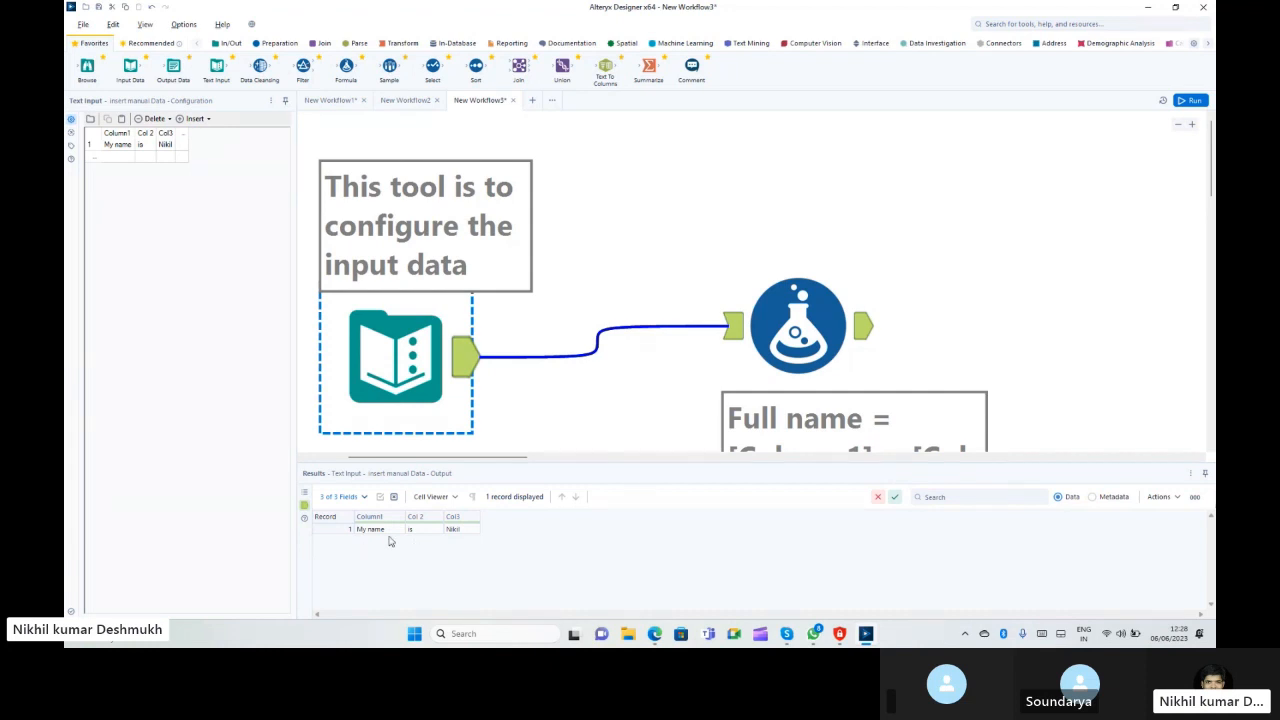
key(super+s)
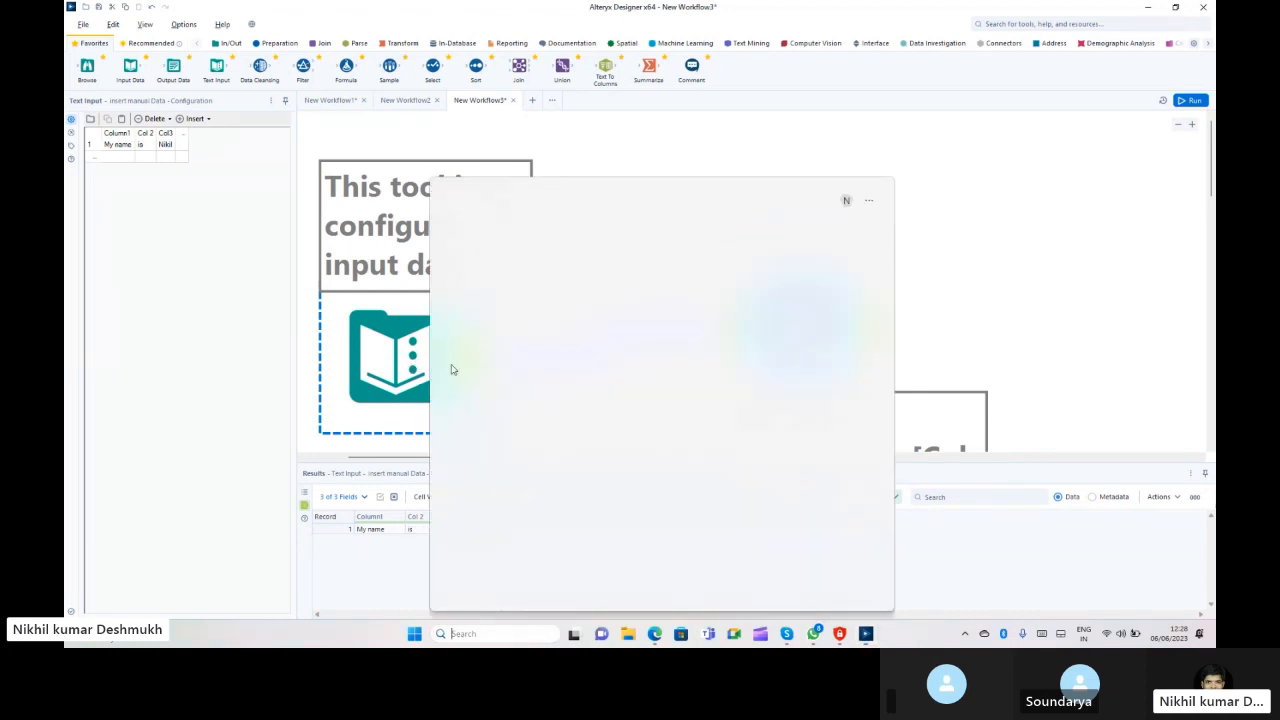
click(670, 281)
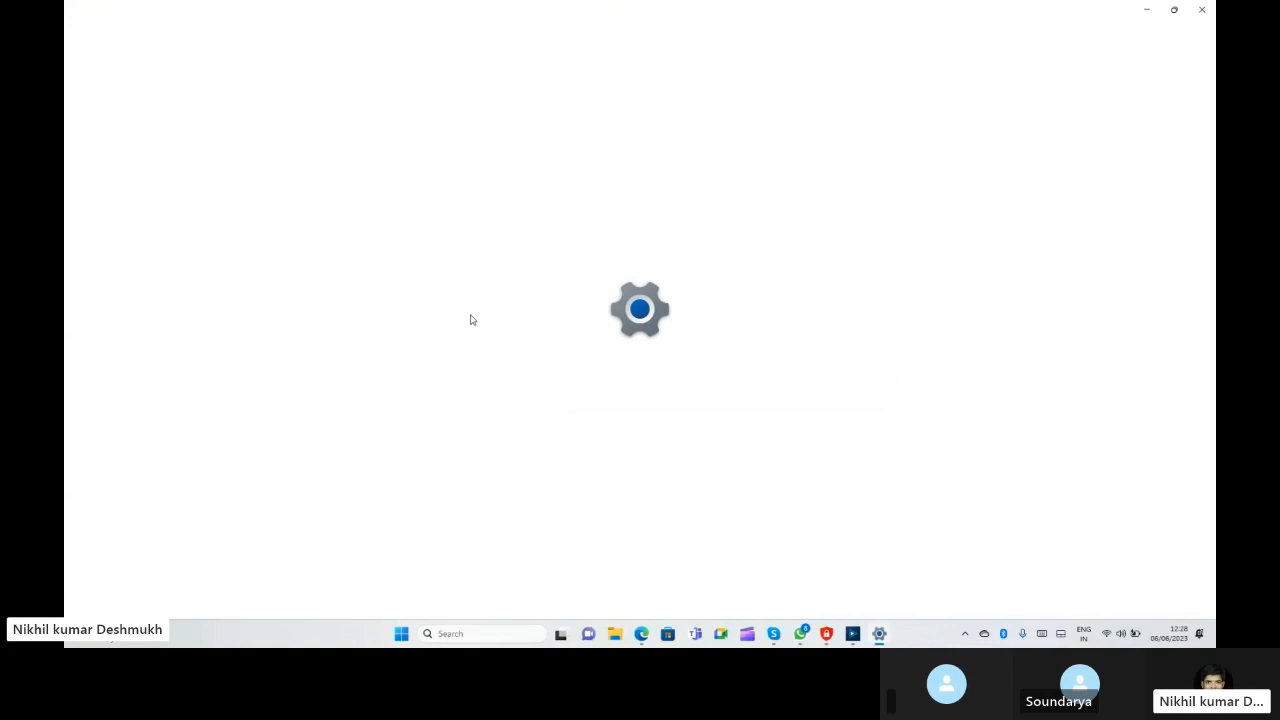
click(852, 634)
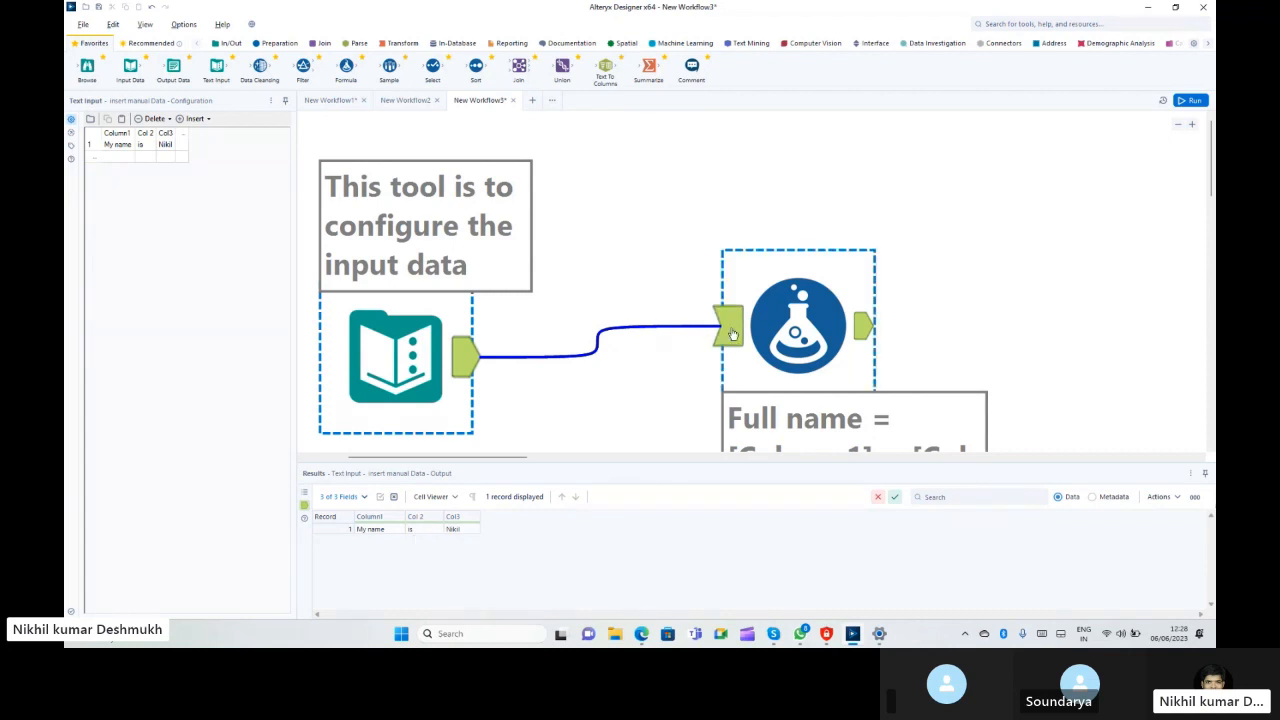
Inspect the Text Input's data and the fields flowing along its connection to the Formula.
click(777, 328)
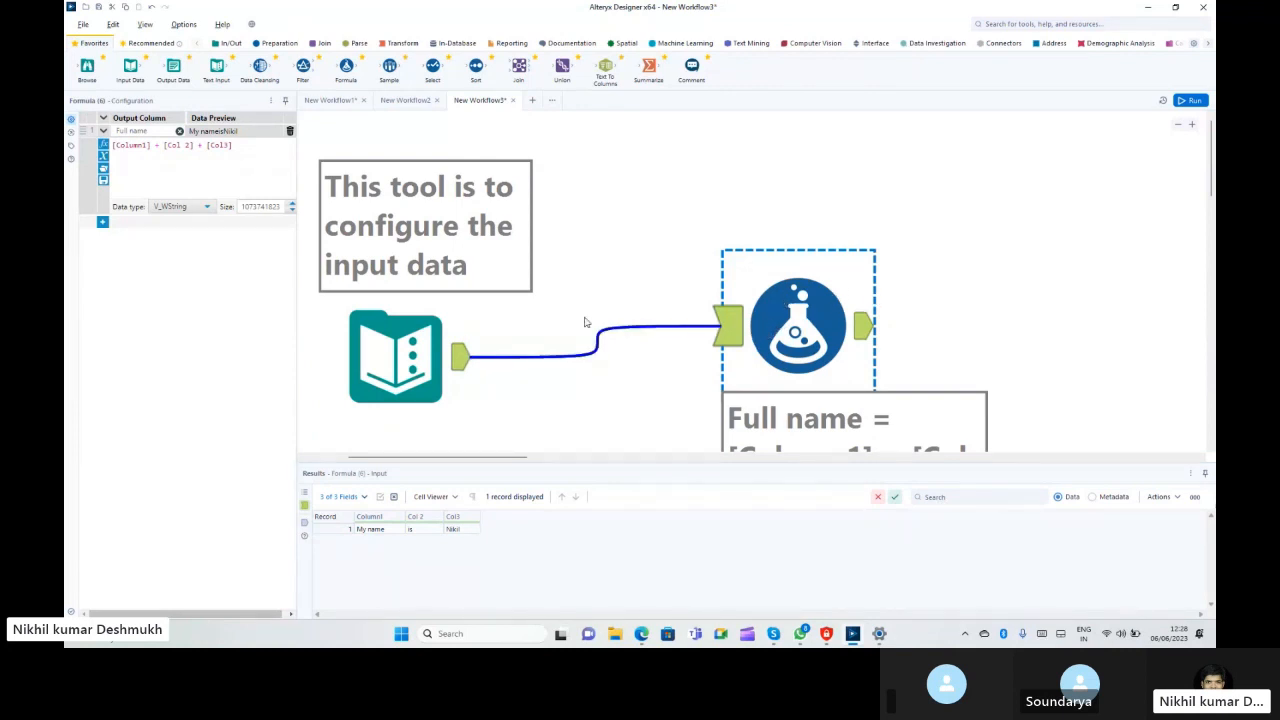
click(395, 342)
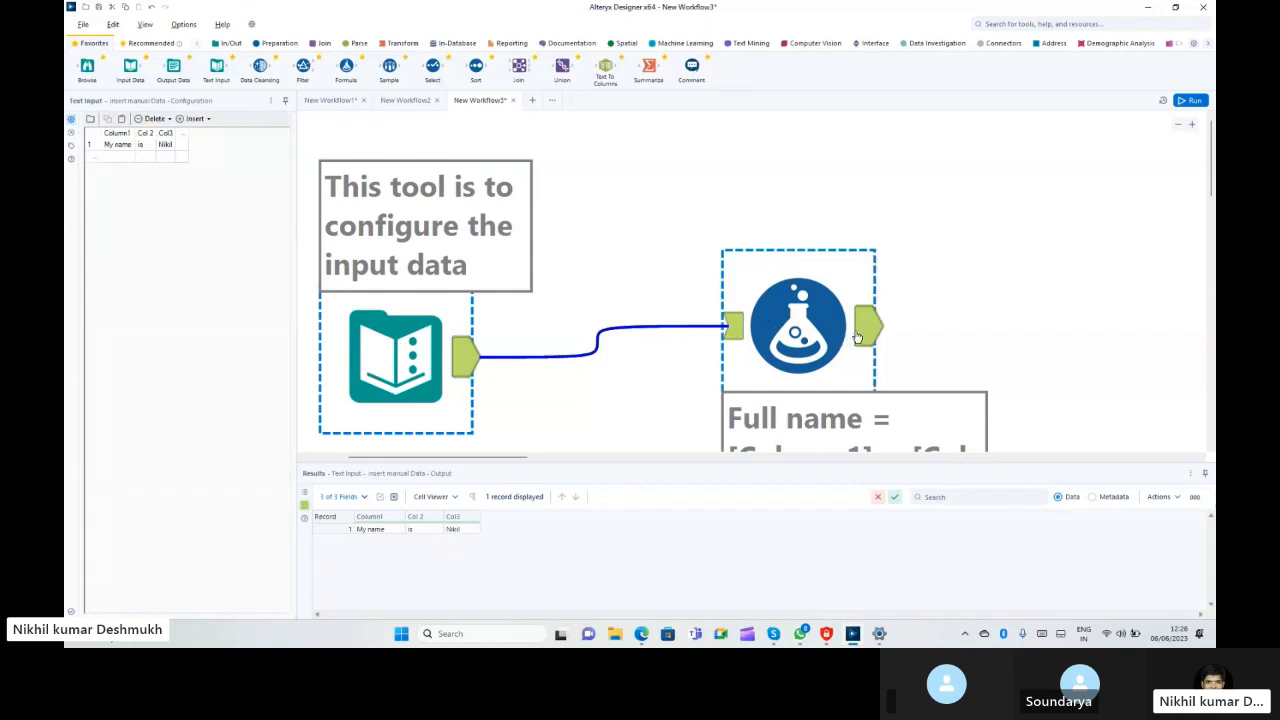
scroll(720, 194, down, 2)
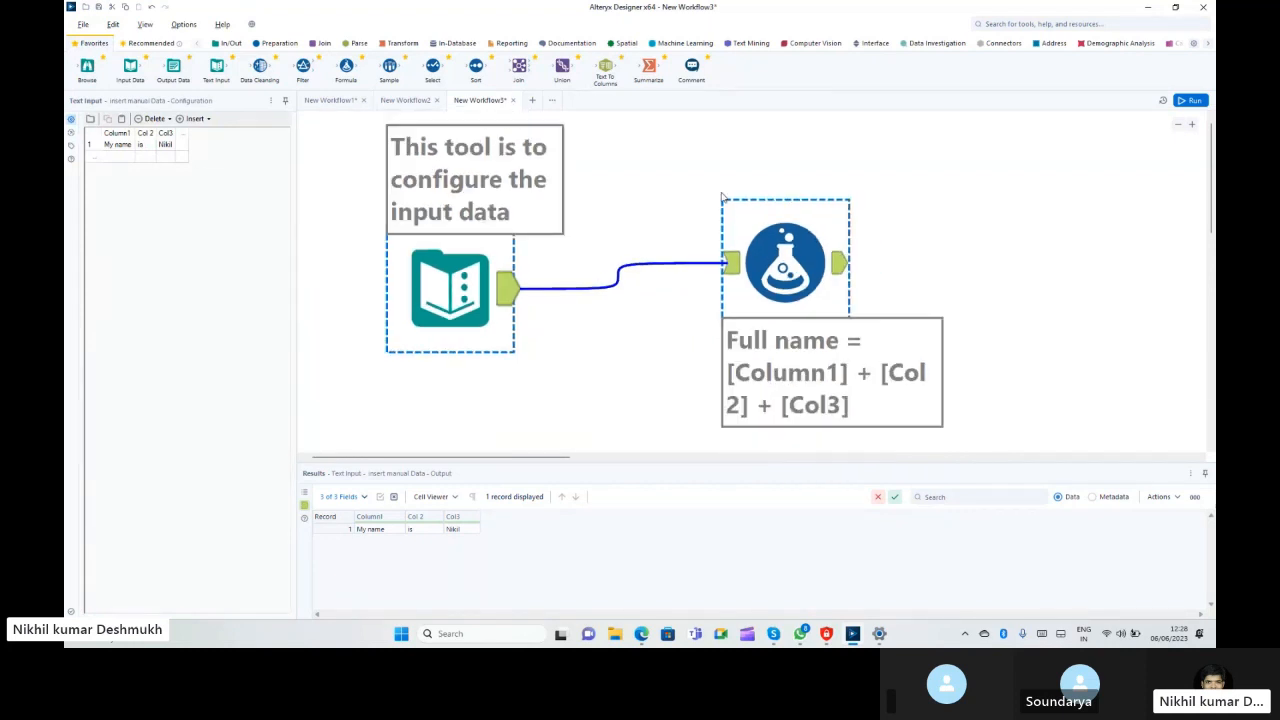
click(726, 257)
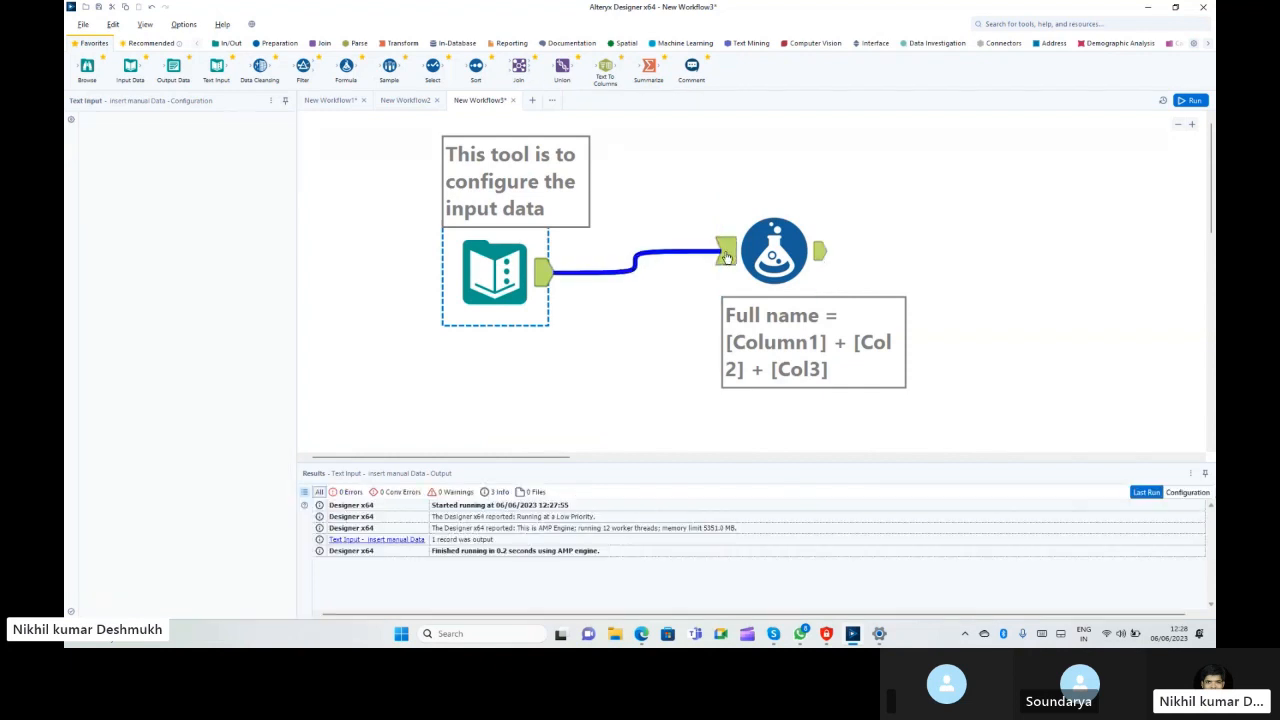
Show the Formula's output and select the computed Full name value.
click(775, 255)
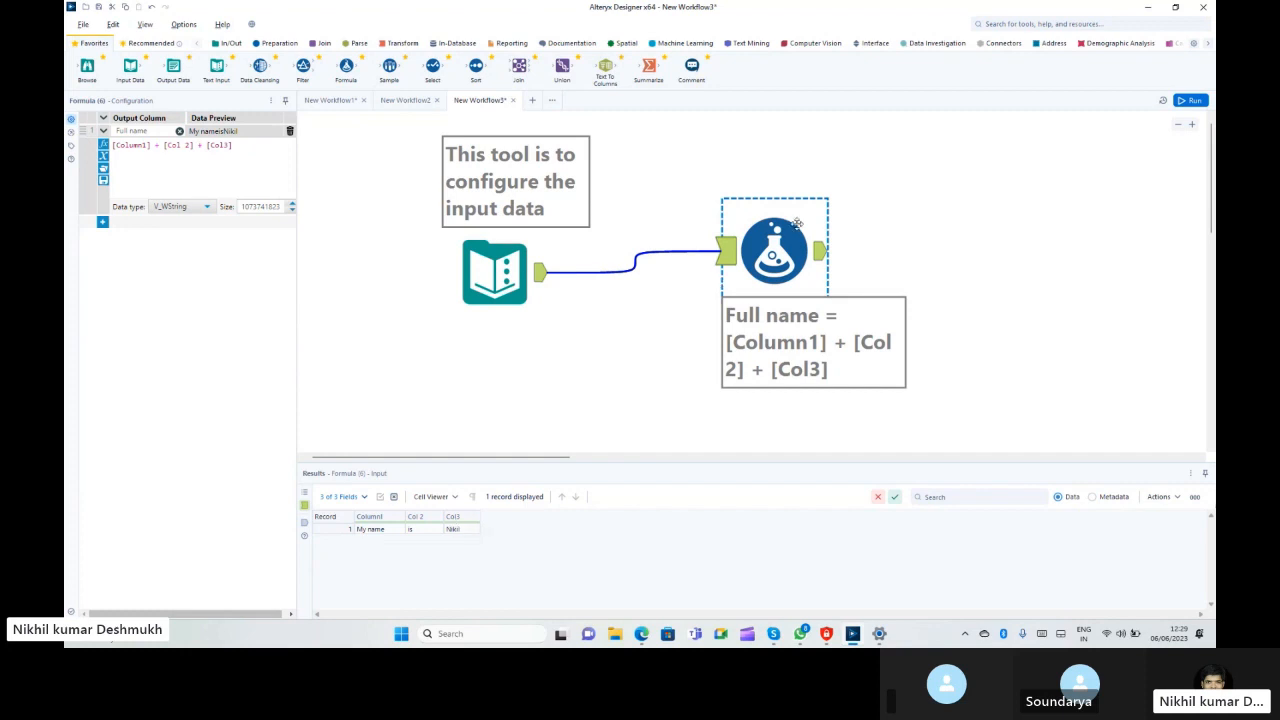
click(822, 251)
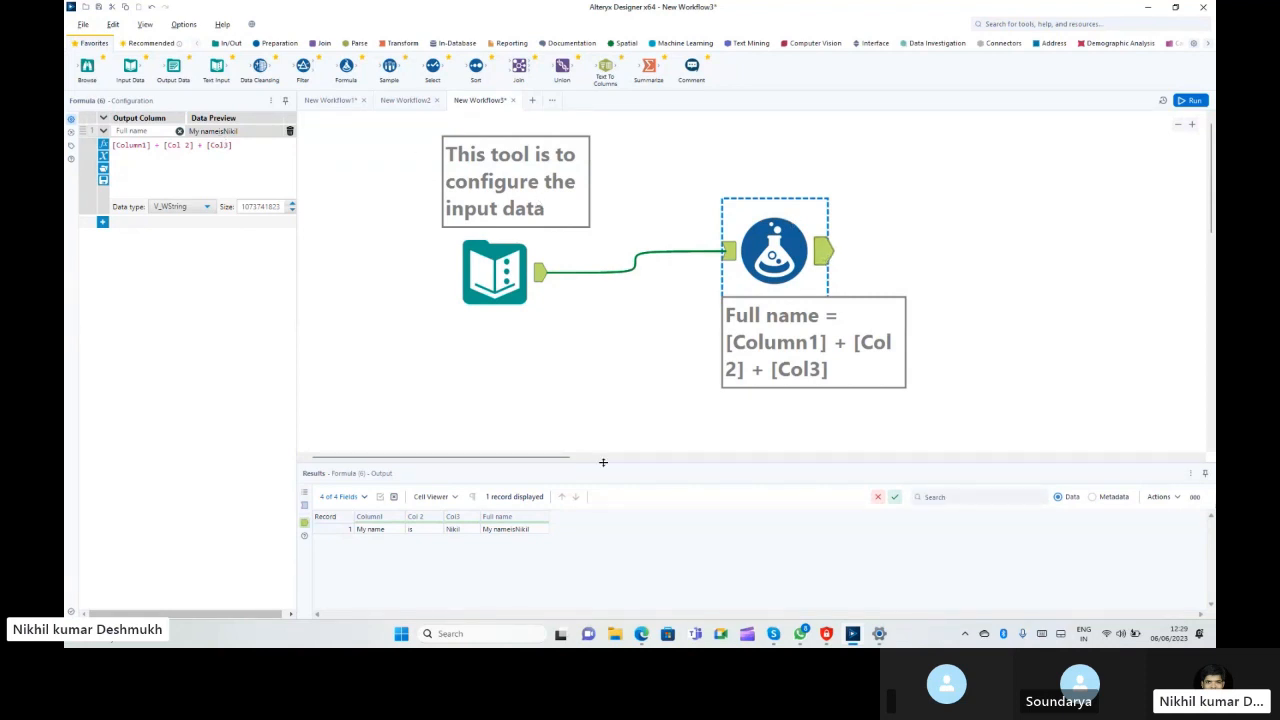
click(511, 532)
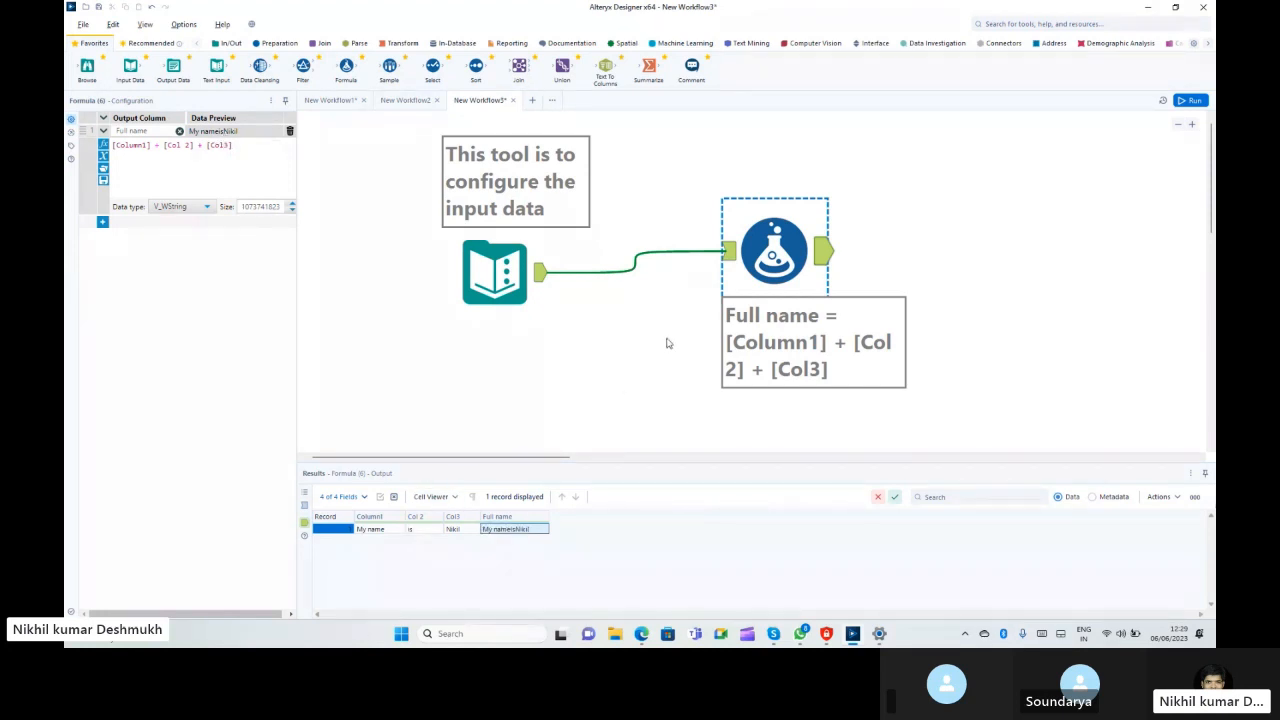
scroll(668, 343, down, 1)
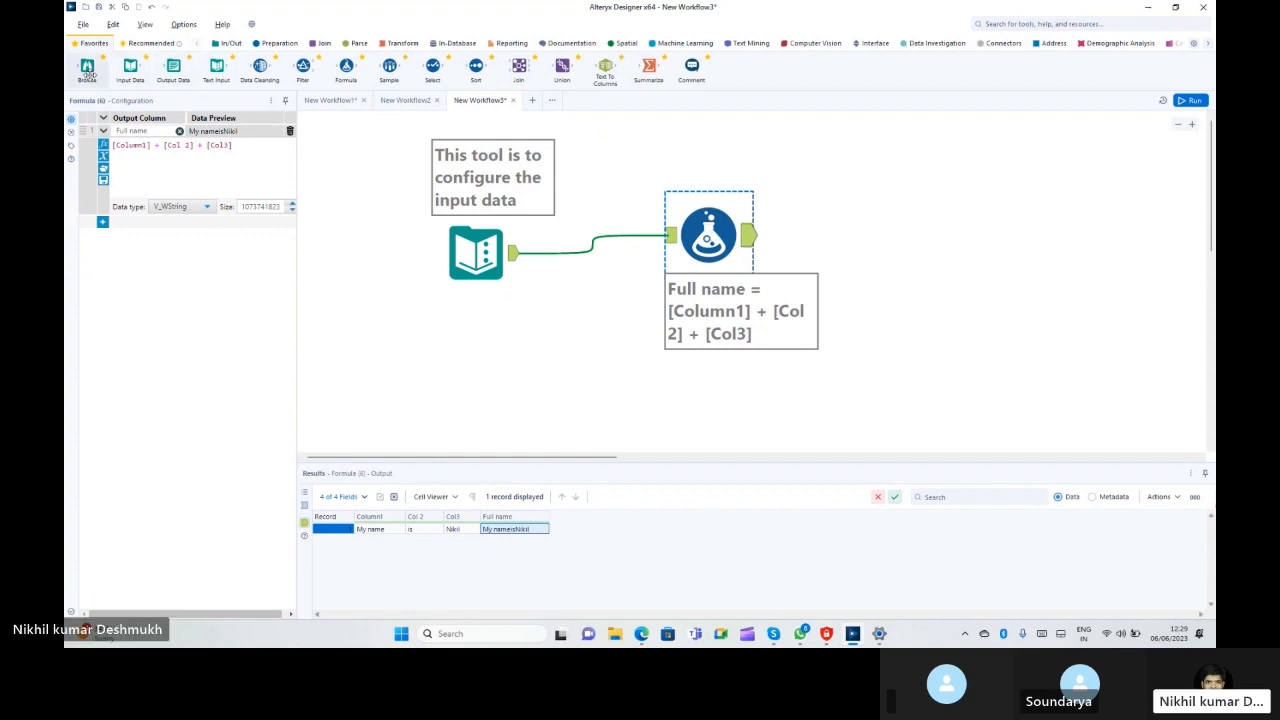
Add a Browse tool from Favorites after the Formula, then recheck the Formula and Text Input outputs.
drag(90, 77, 851, 235)
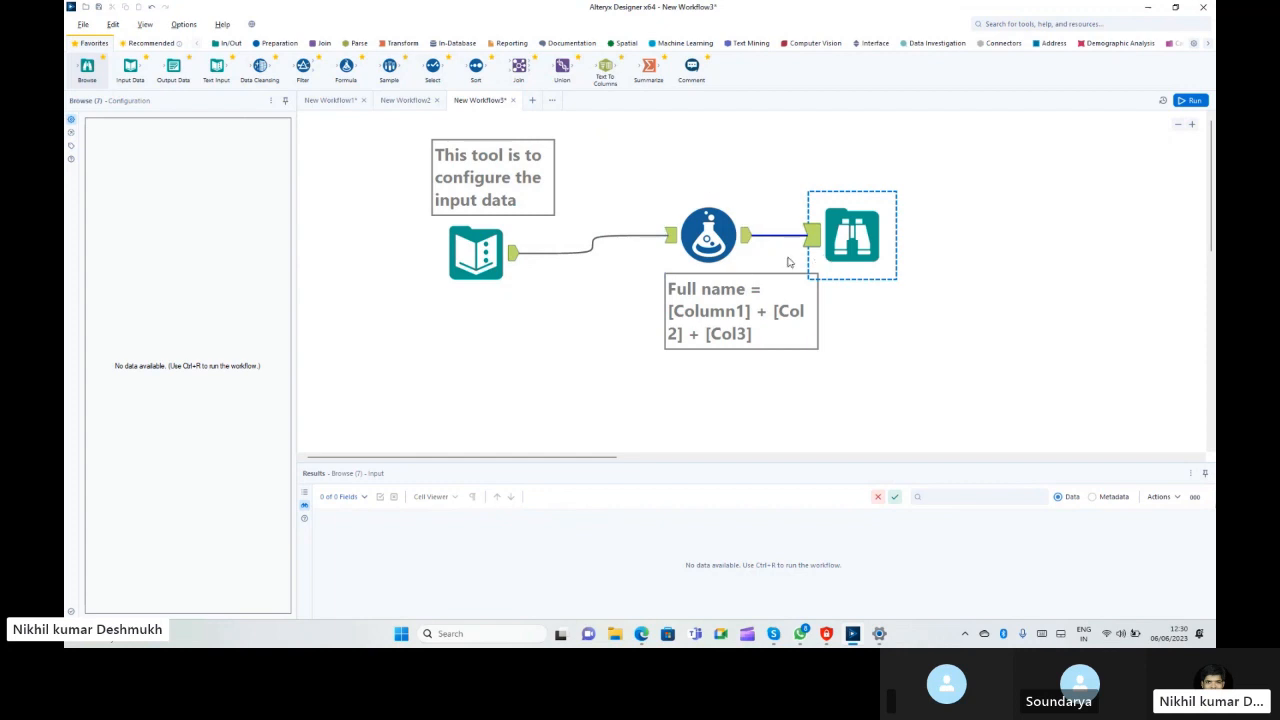
click(745, 245)
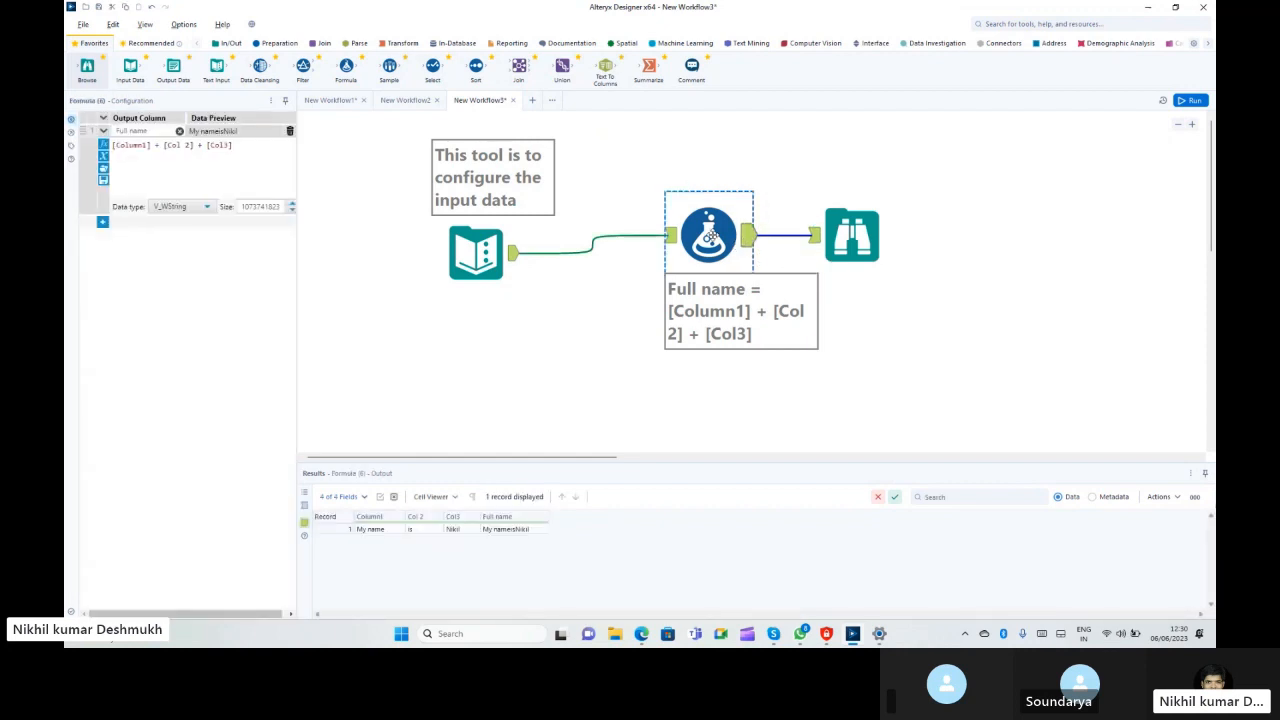
click(456, 250)
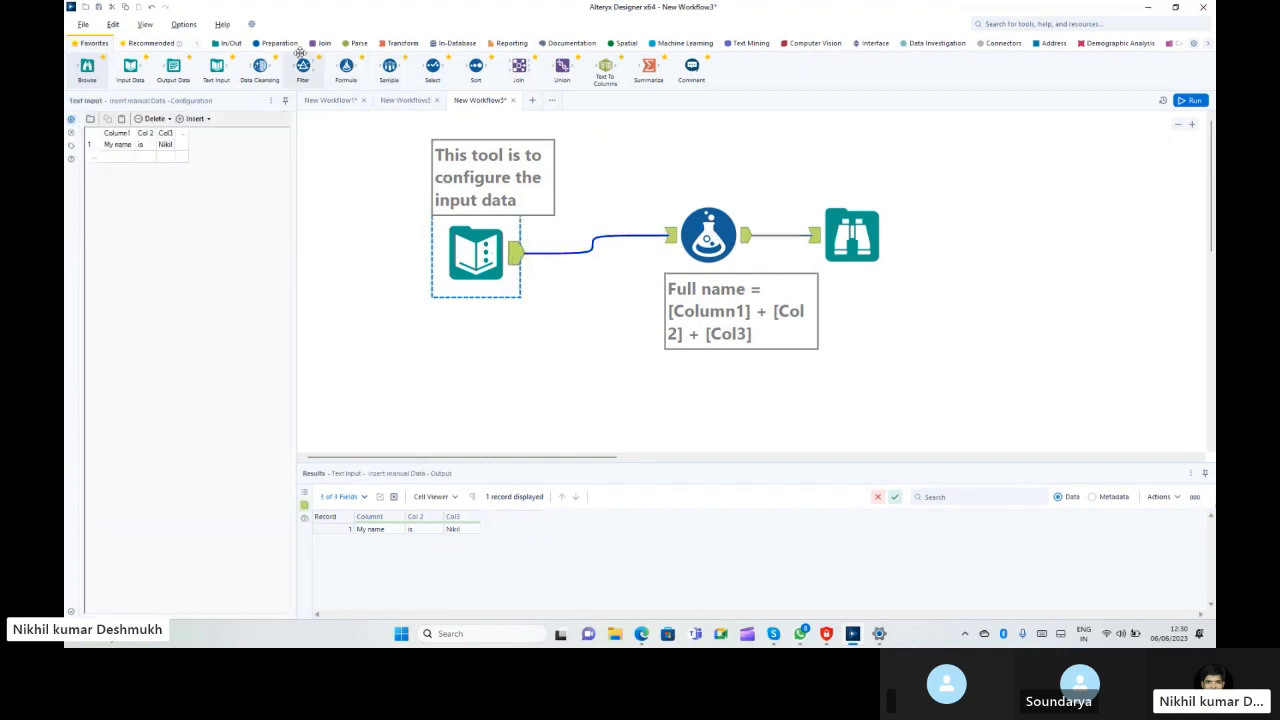
Insert a Record ID tool from Preparation between Text Input and Formula, then undo it.
click(268, 44)
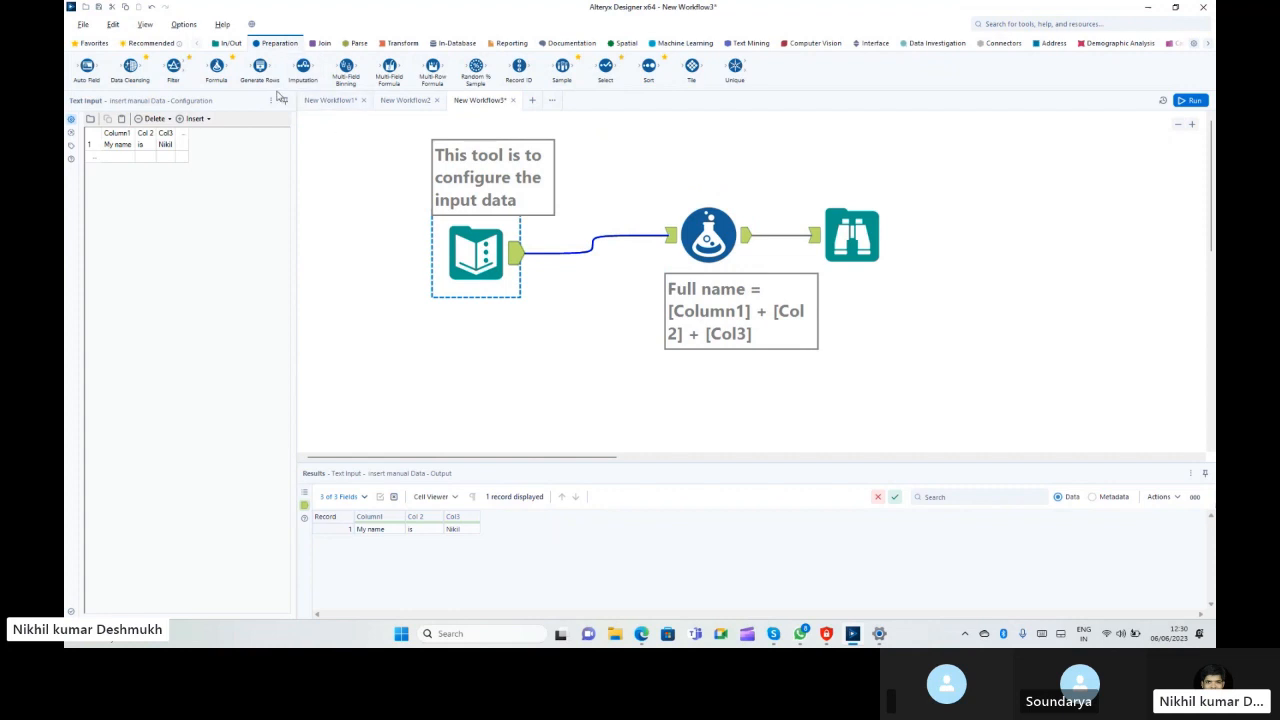
double_click(518, 66)
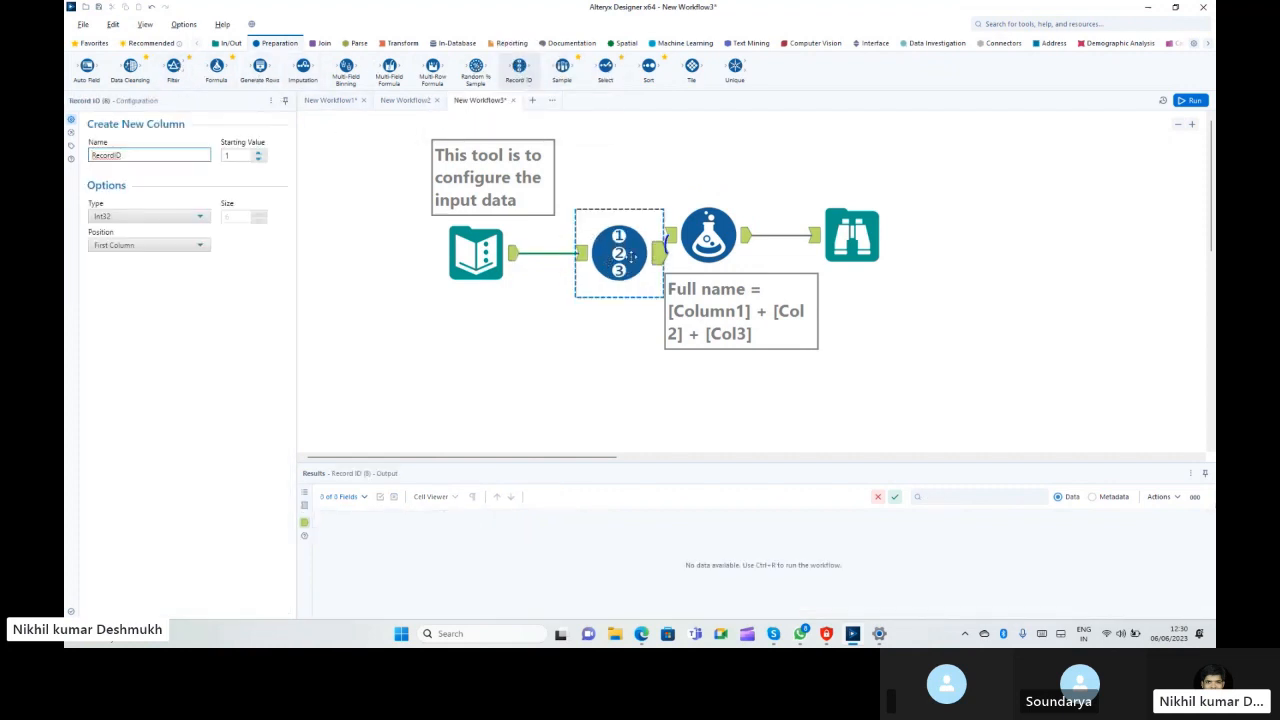
drag(625, 252, 607, 325)
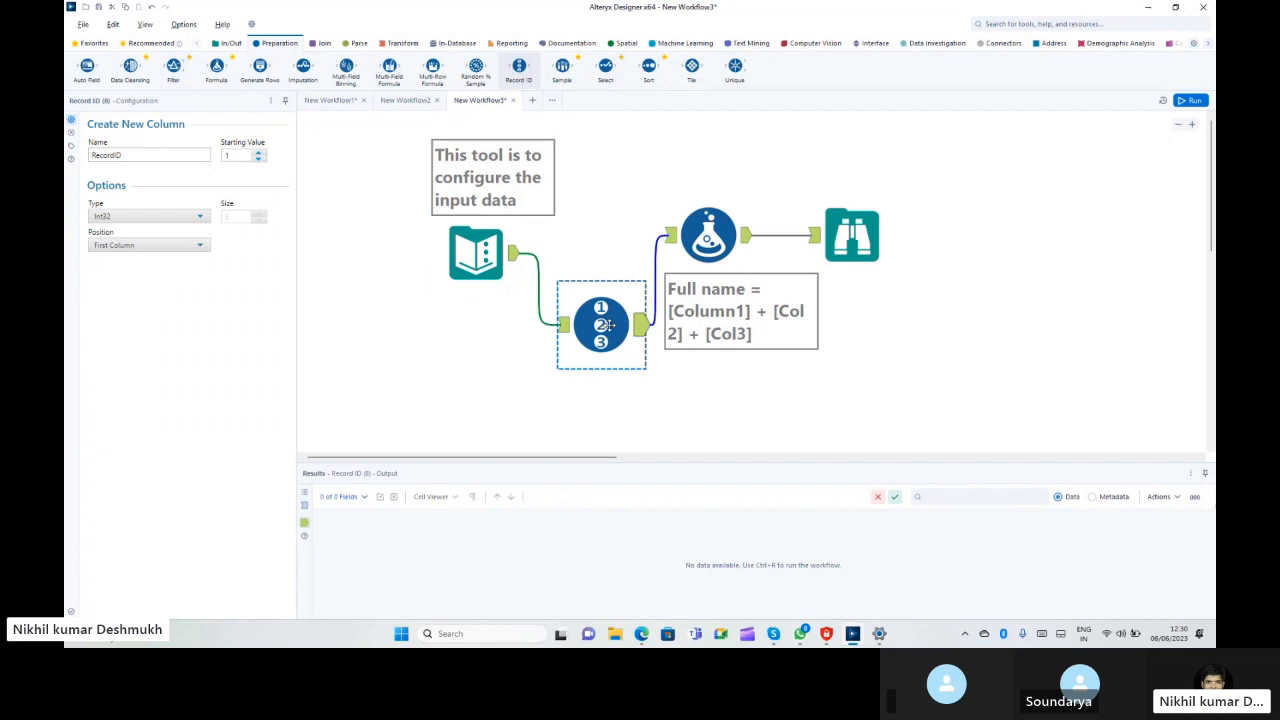
drag(609, 328, 627, 255)
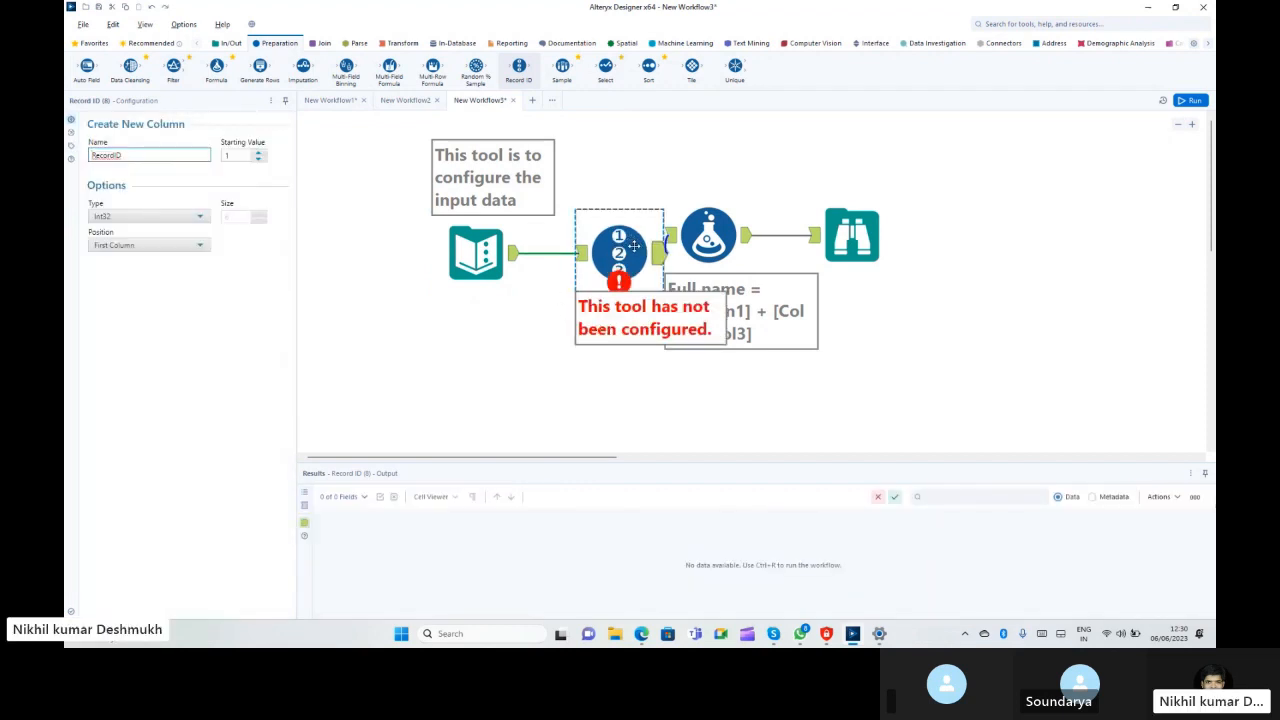
click(513, 351)
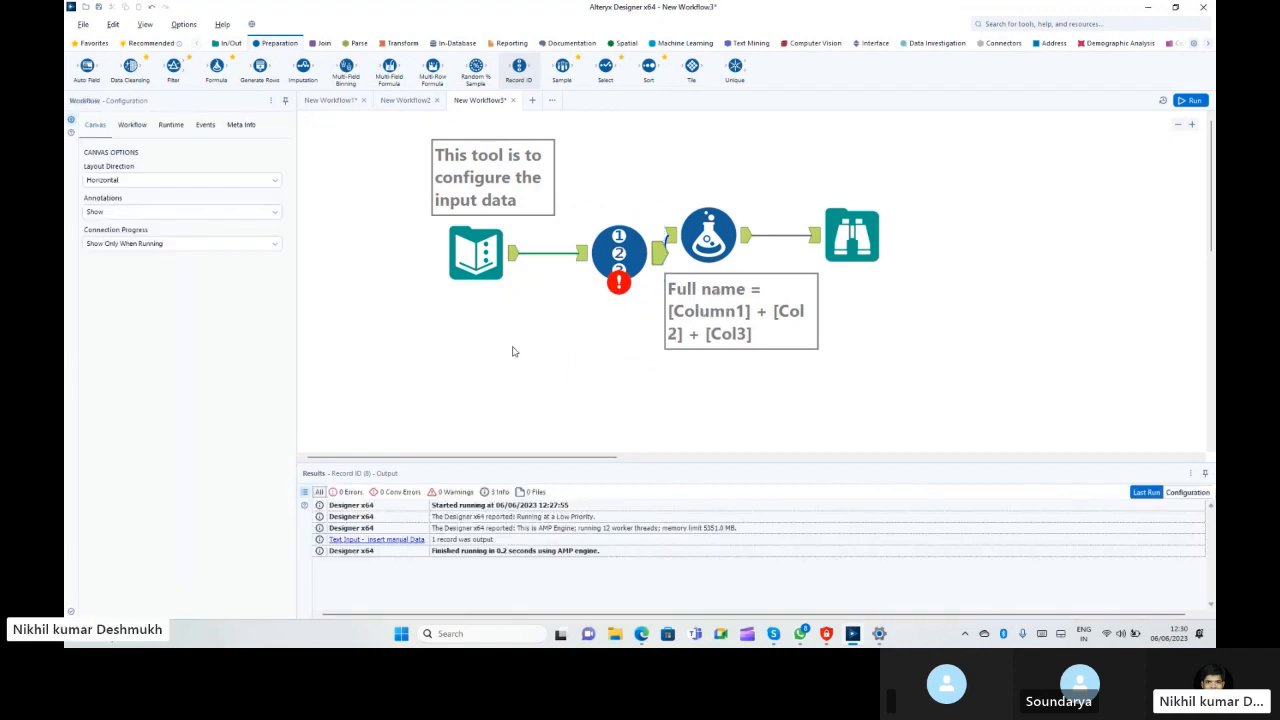
key(ctrl+z)
key(ctrl+z)
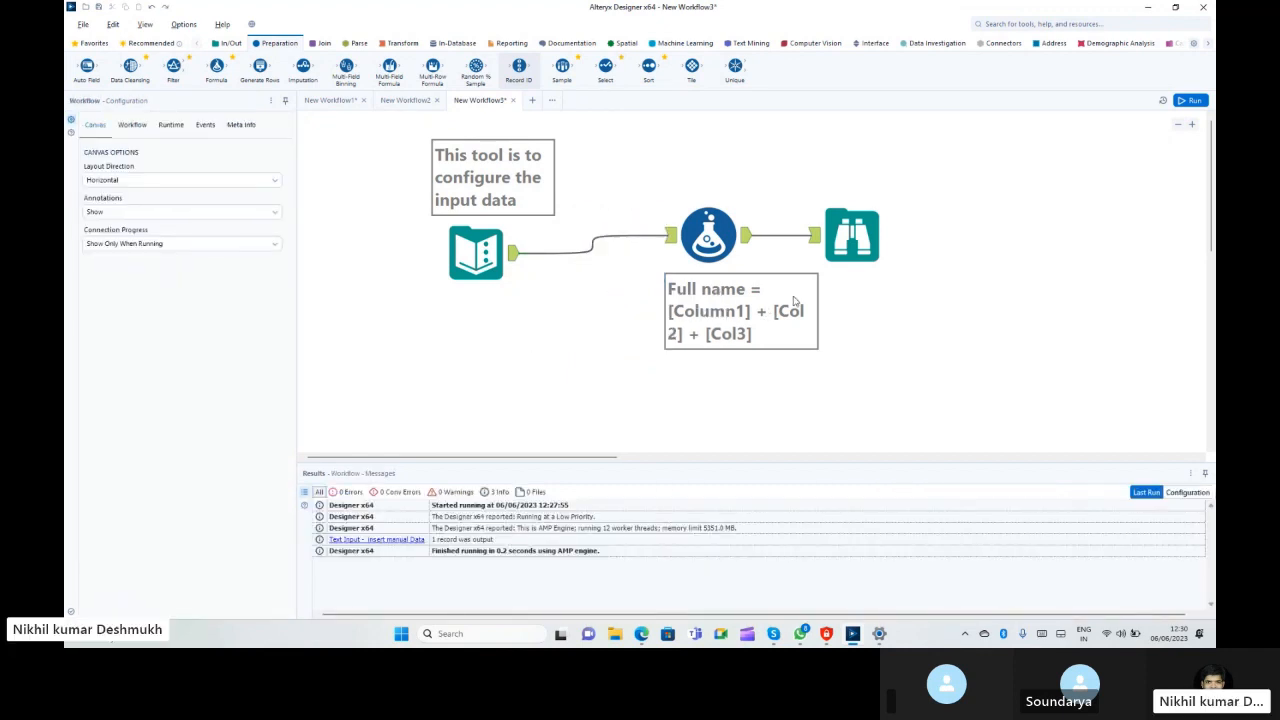
Rerun the workflow, then check the Formula's 1-record, 4-field output and the Browse profile.
click(1203, 98)
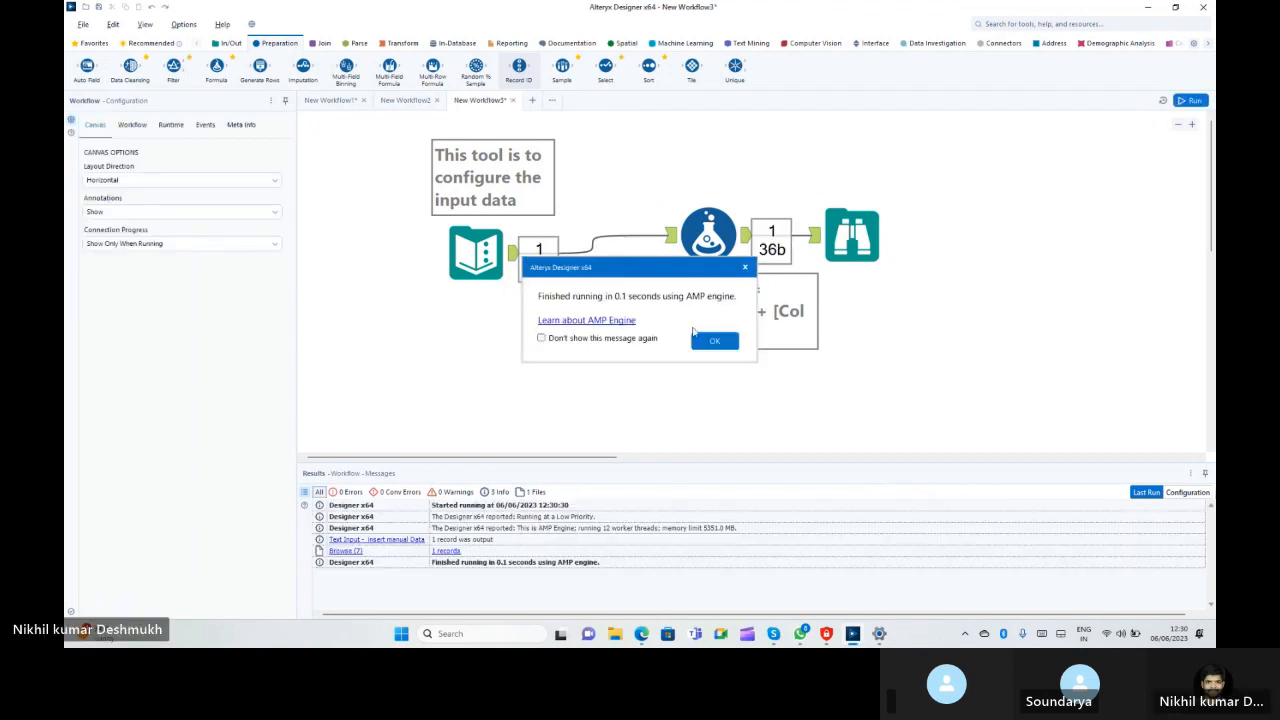
click(714, 340)
click(708, 238)
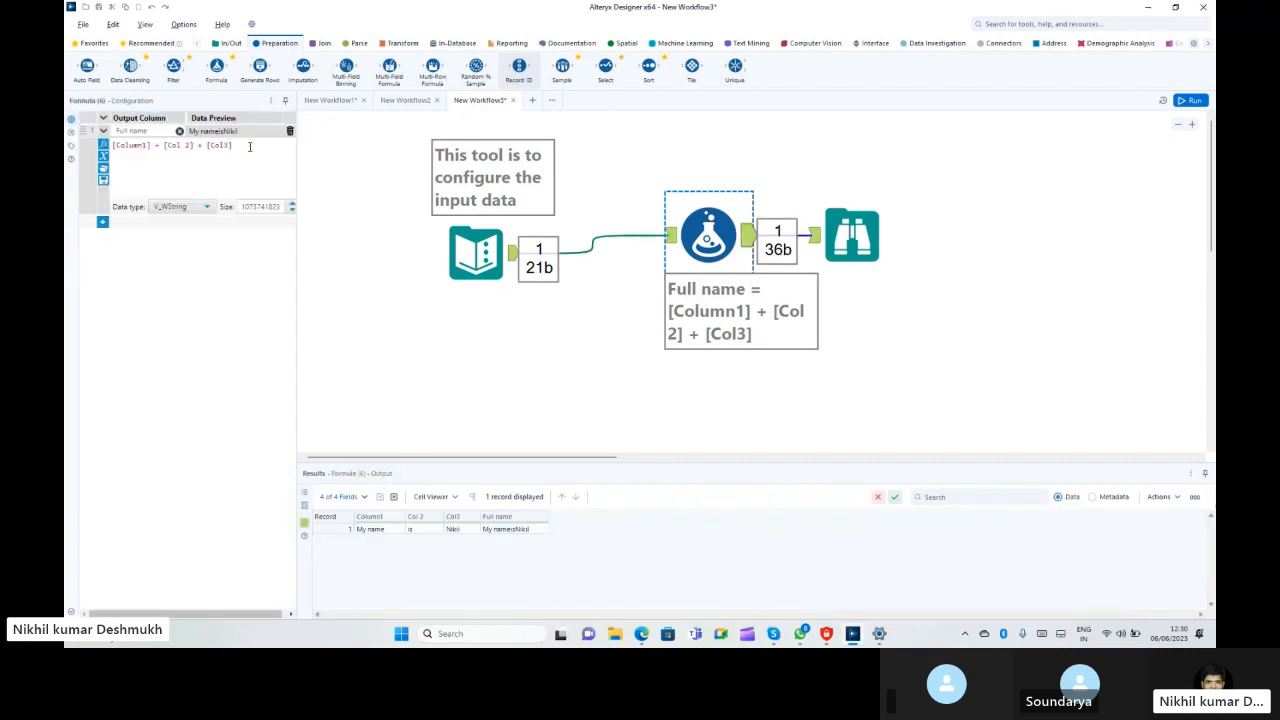
click(449, 530)
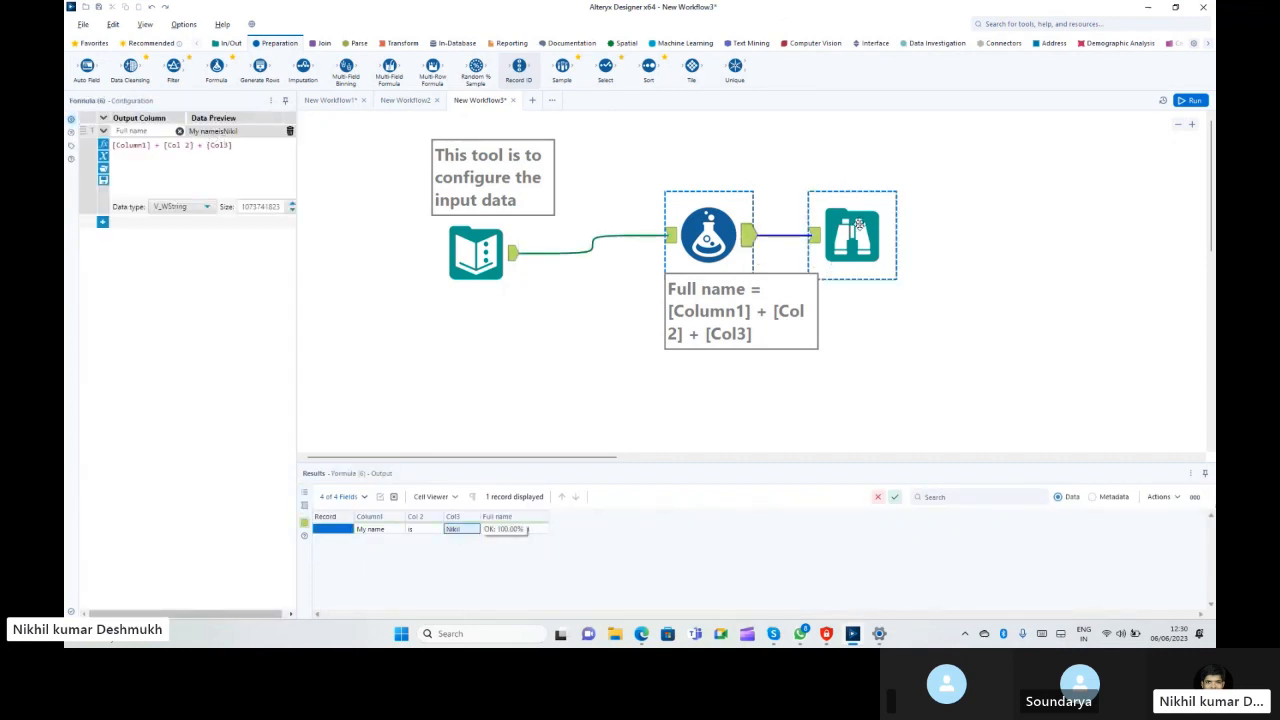
click(858, 226)
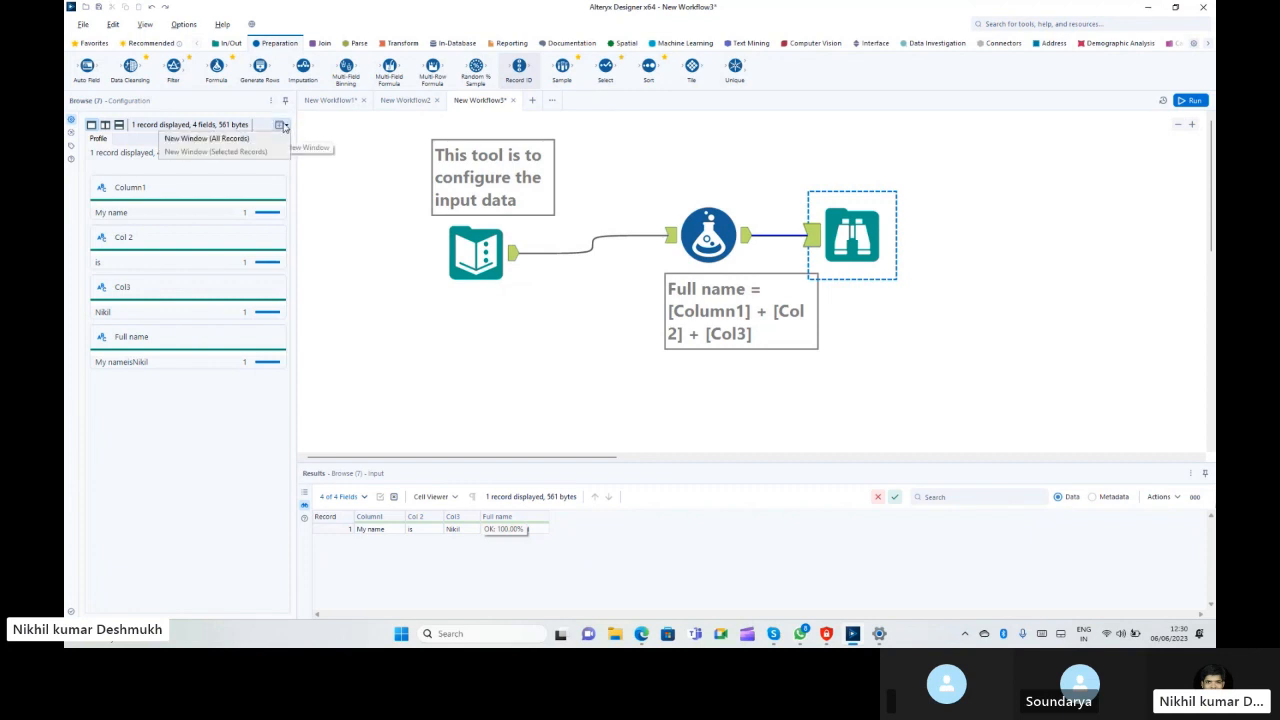
click(281, 124)
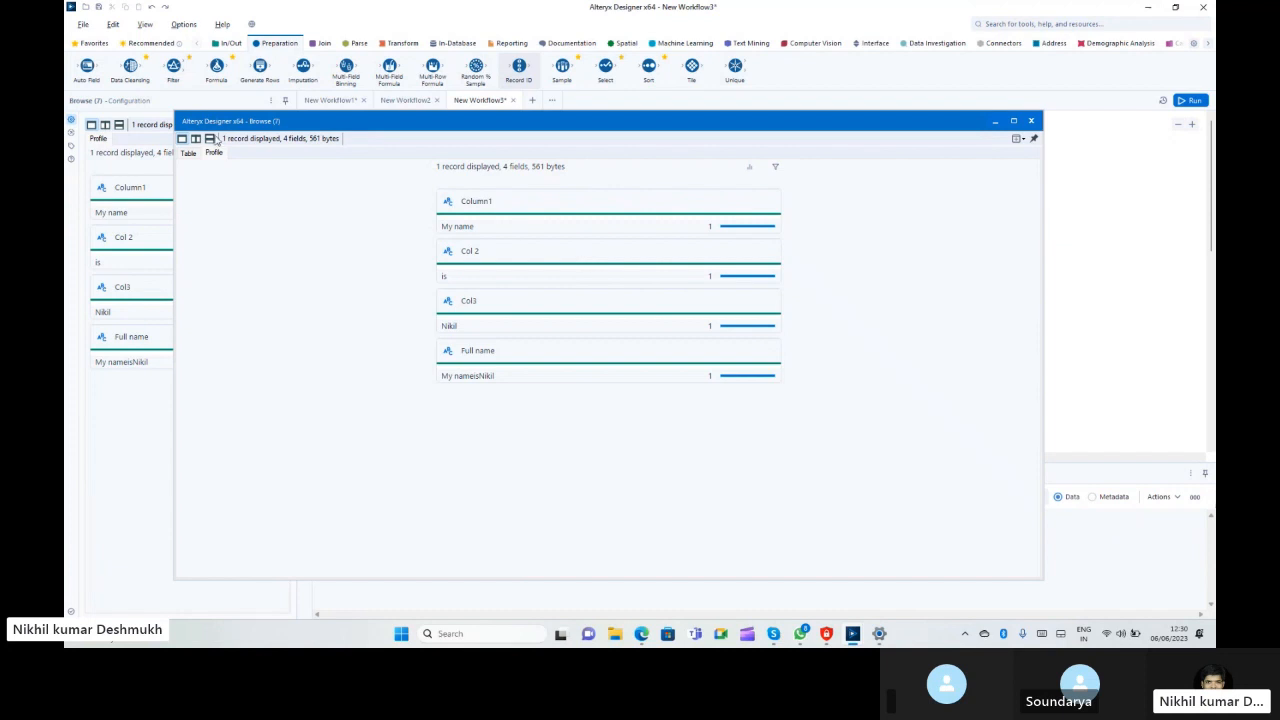
click(189, 153)
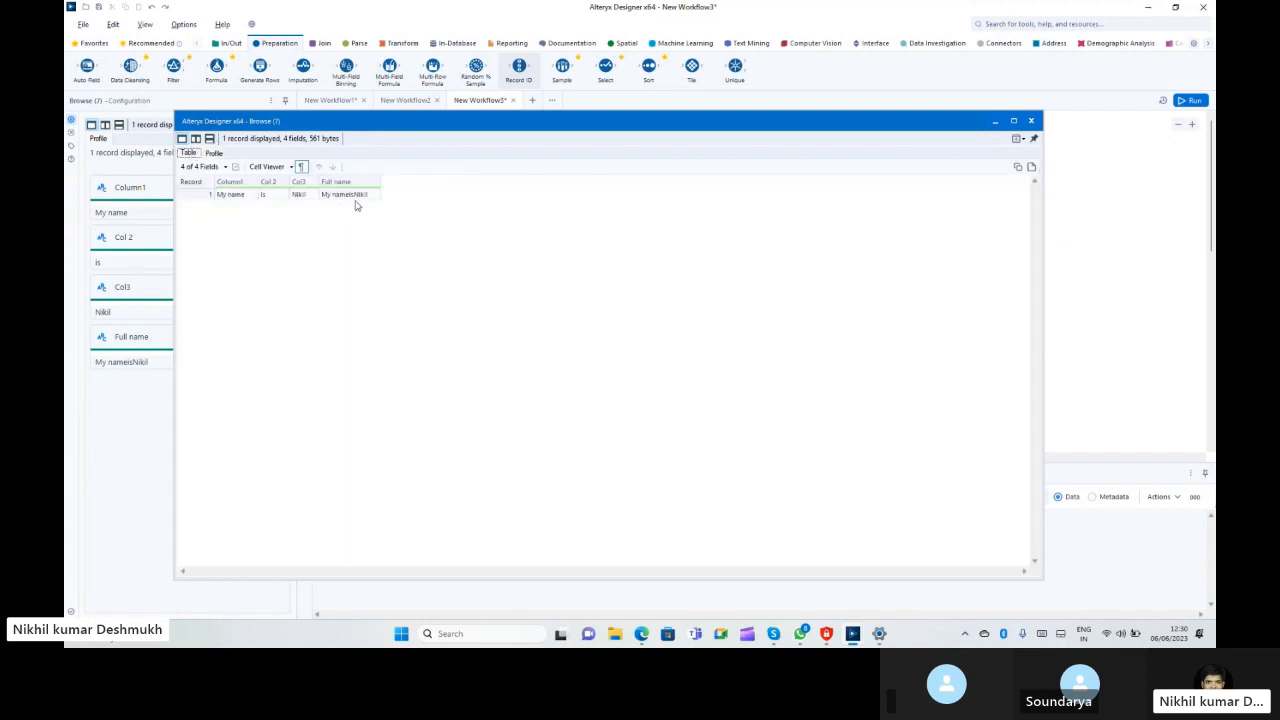
click(214, 154)
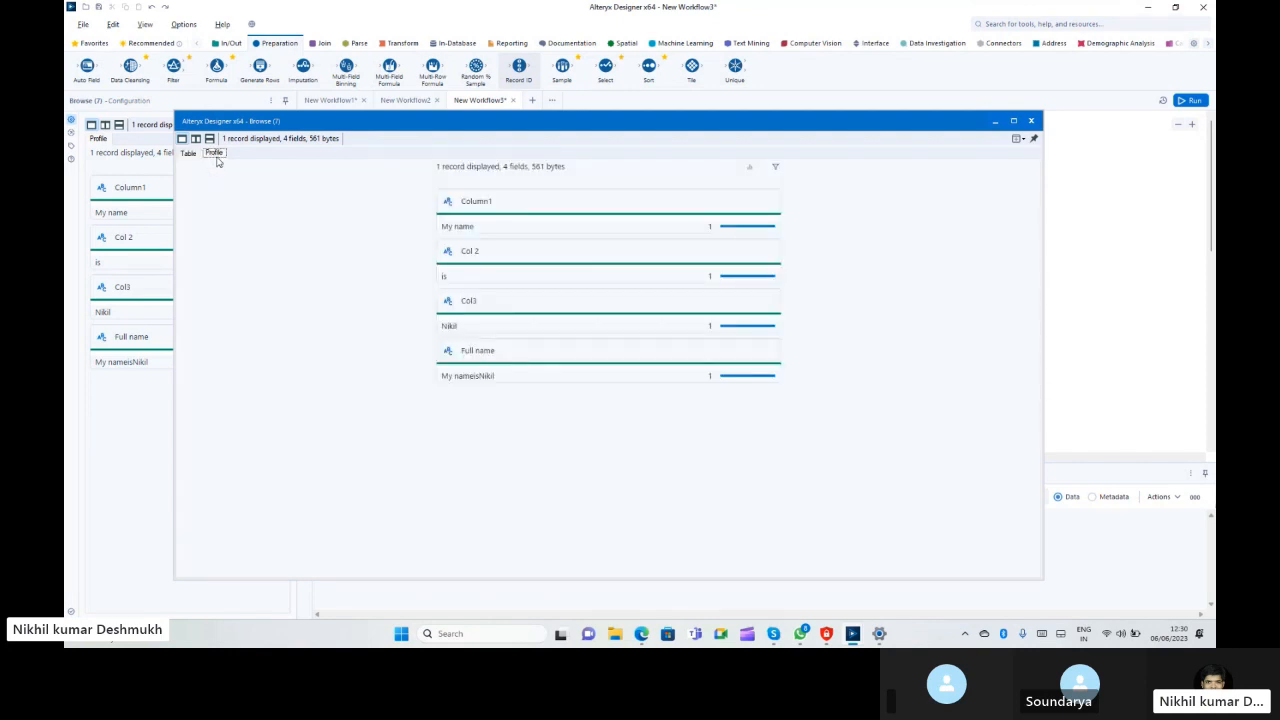
click(1031, 120)
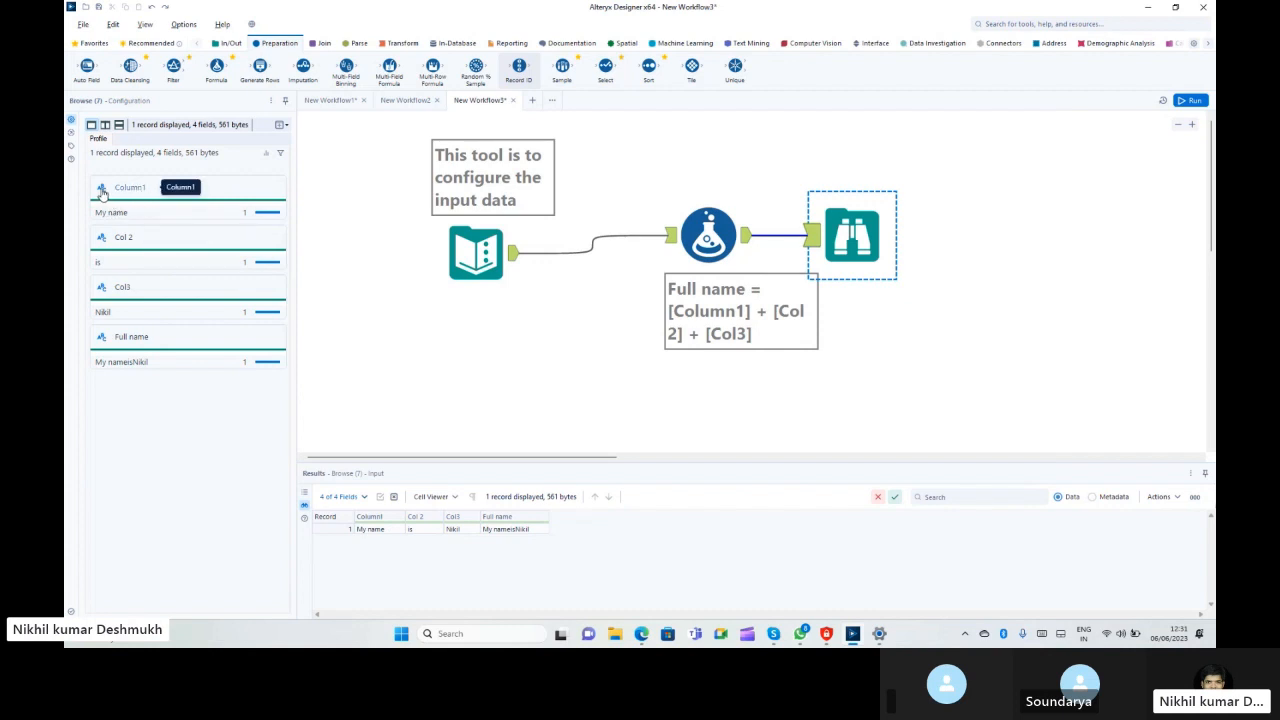
scroll(102, 194, up, 2)
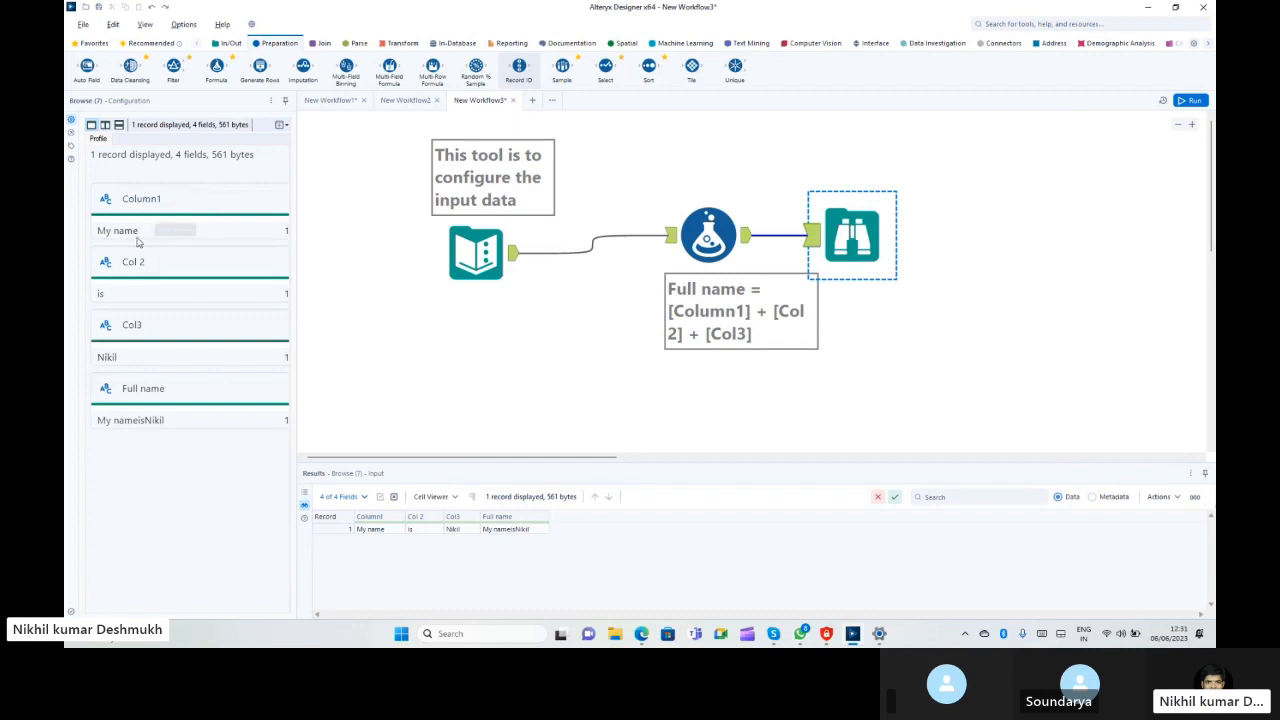
mouse_move(141, 232)
mouse_down()
mouse_move(92, 231)
mouse_move(137, 252)
mouse_up()
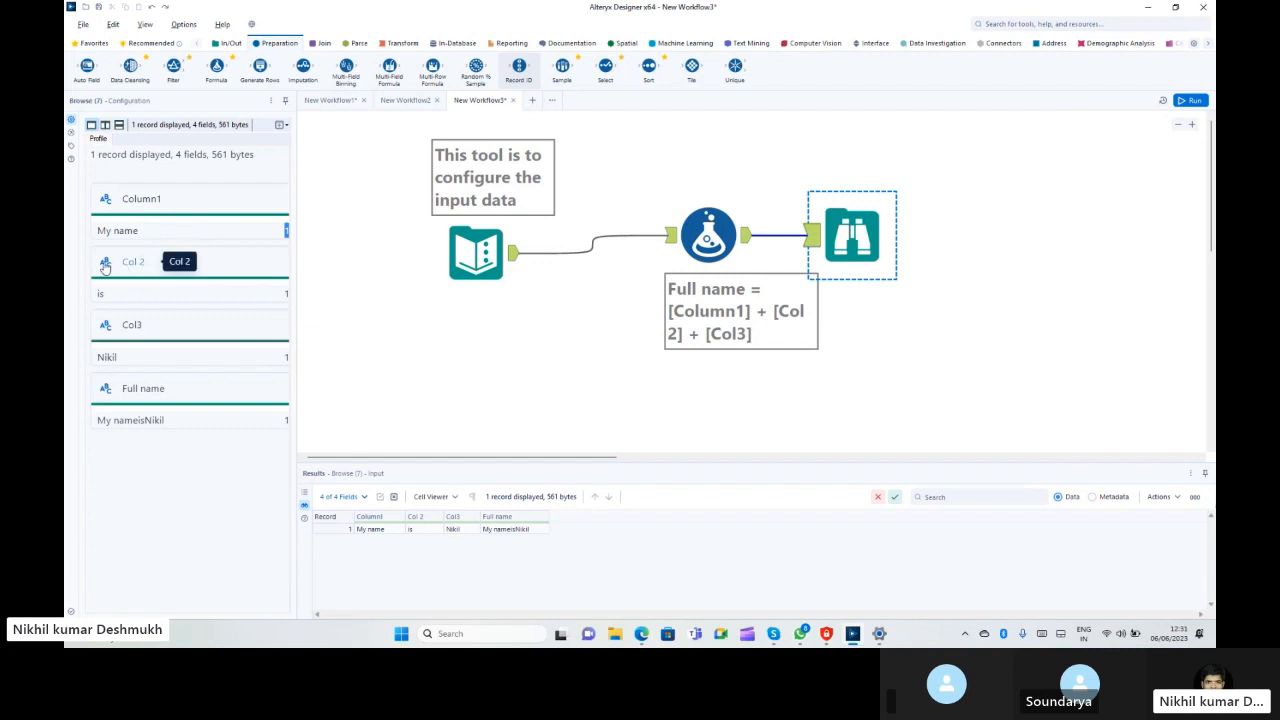
double_click(101, 294)
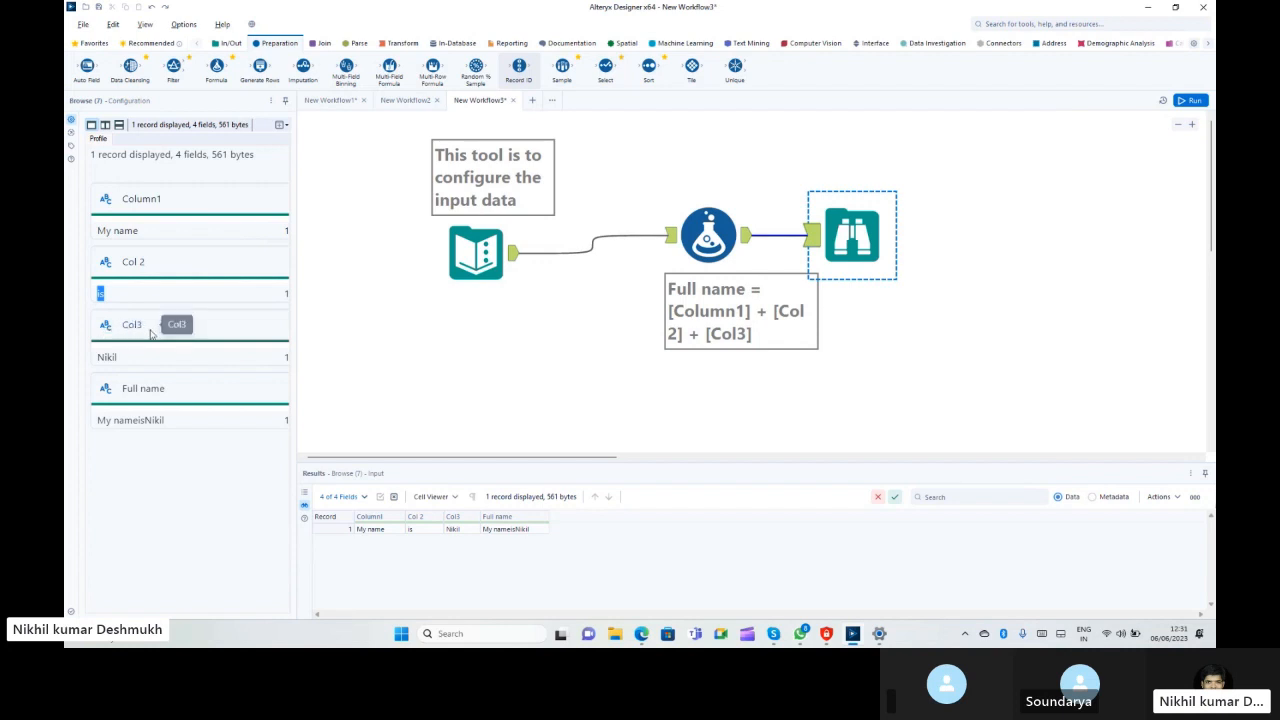
double_click(107, 357)
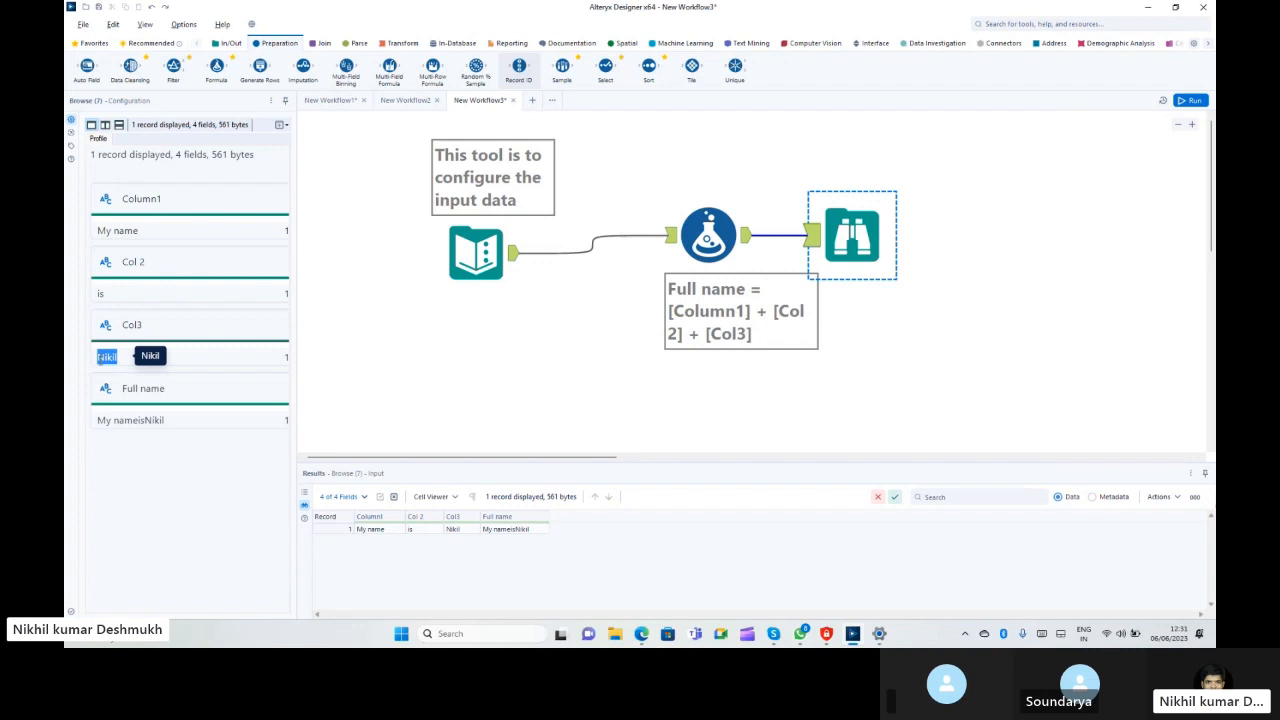
click(101, 362)
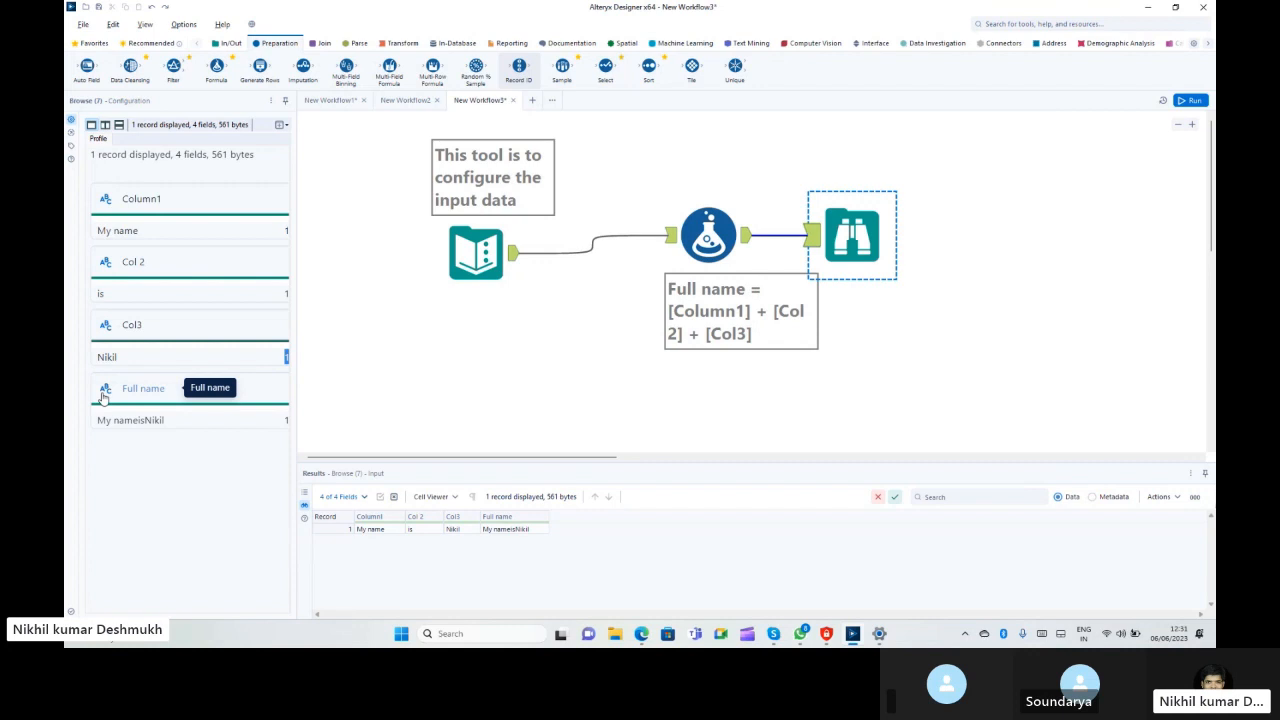
drag(97, 421, 168, 426)
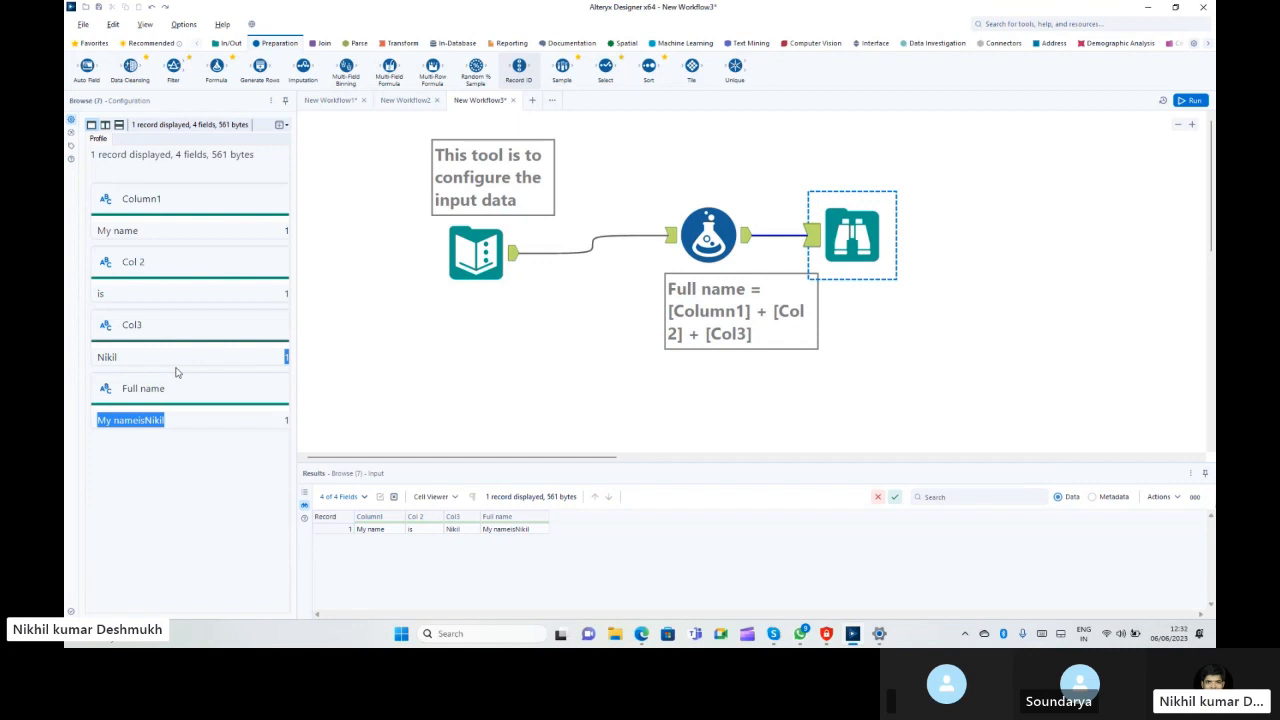
click(862, 229)
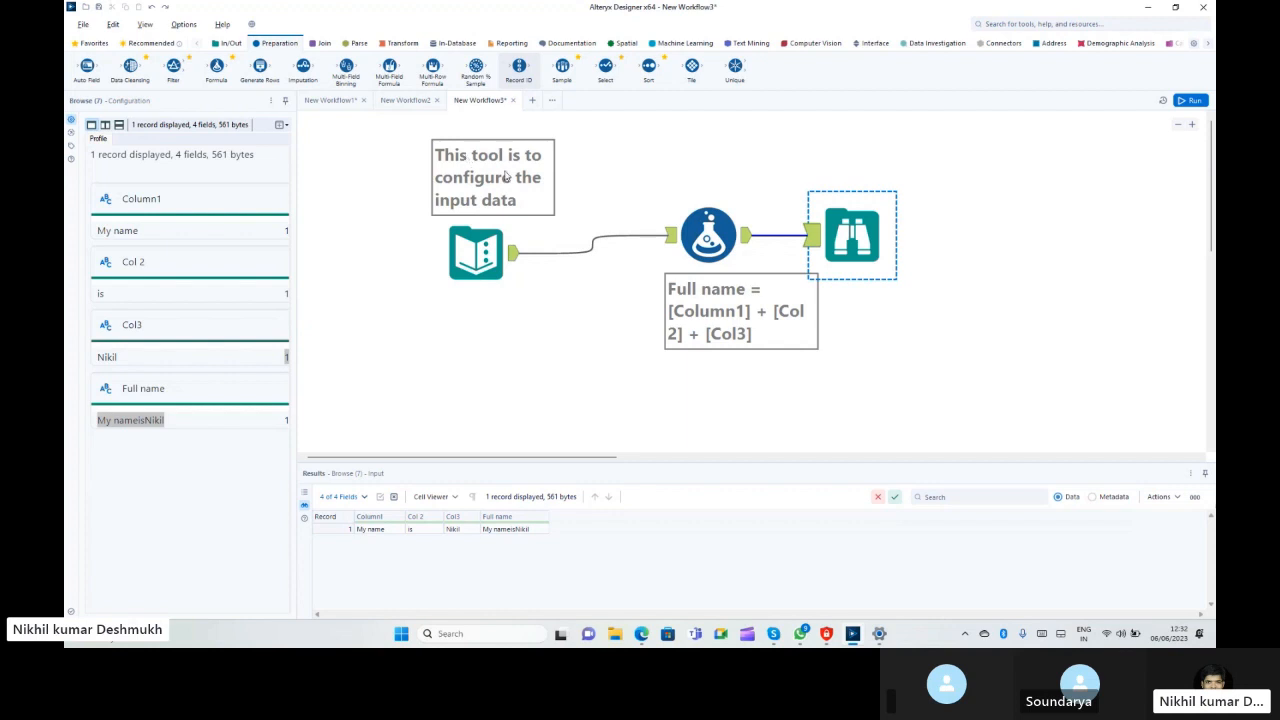
scroll(697, 290, down, 1)
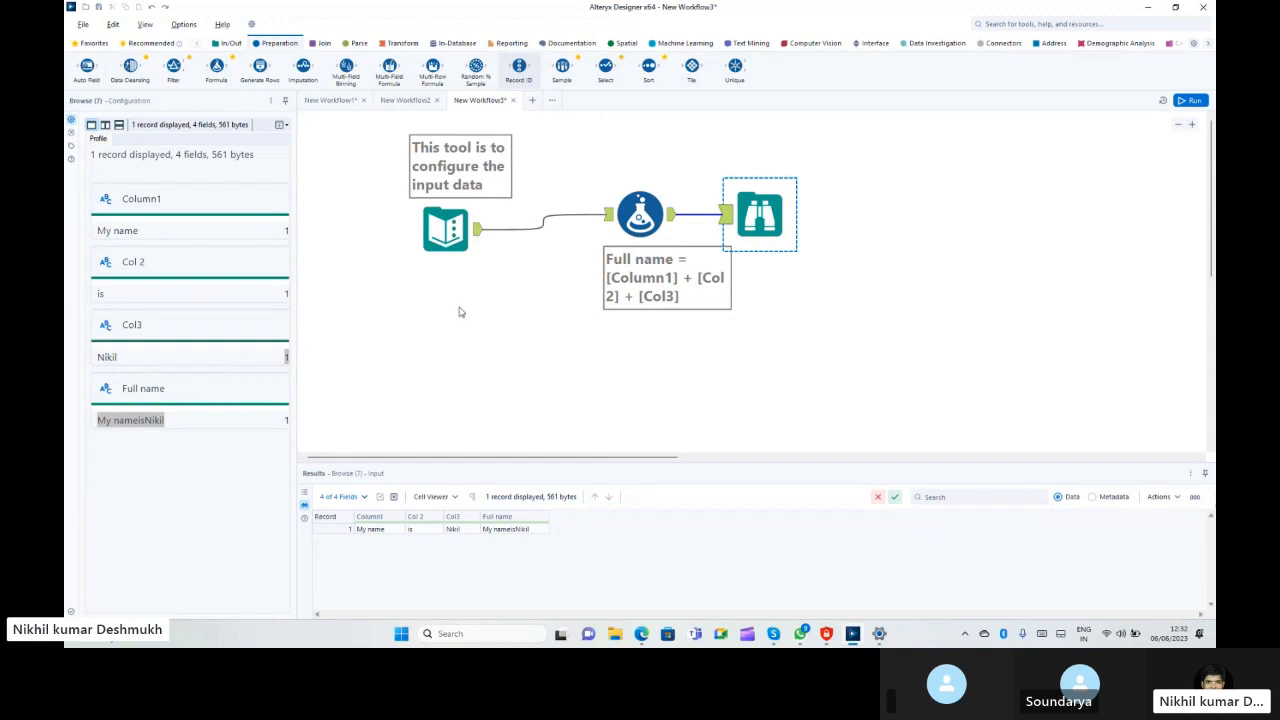
Deselect all tools to show the workflow messages, then turn on the Overview and Interface Designer panels.
click(358, 202)
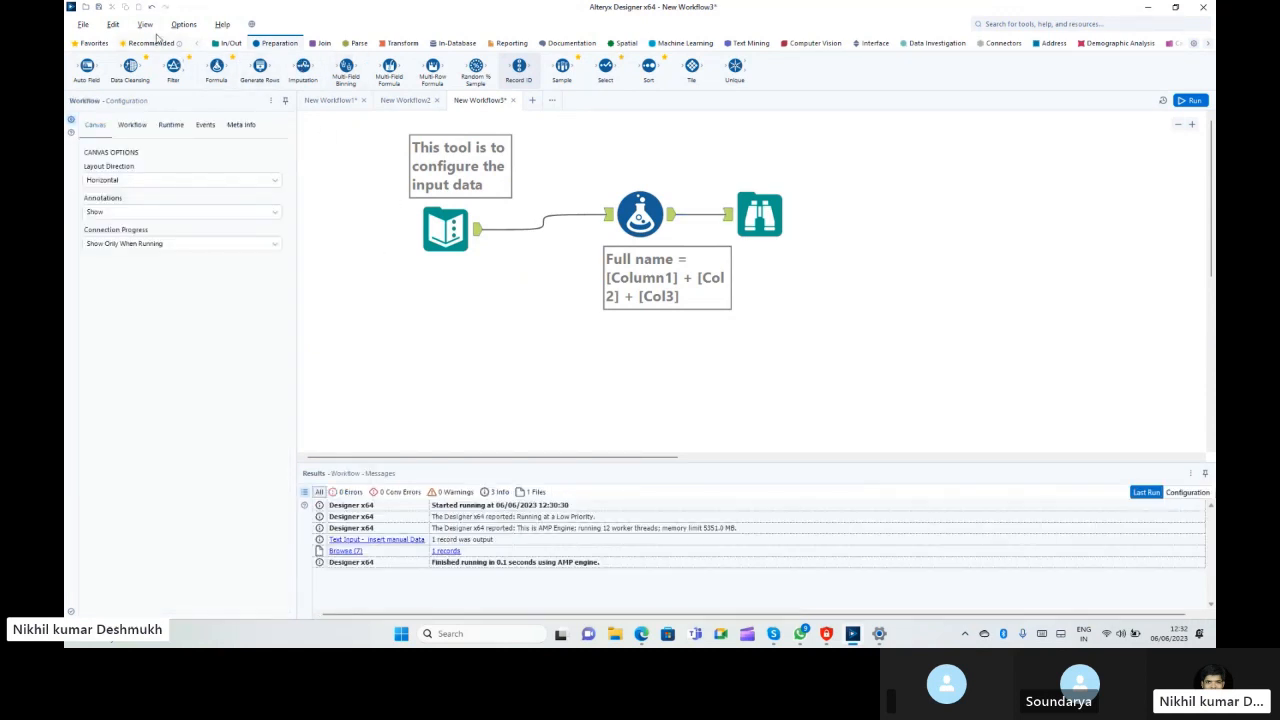
click(75, 29)
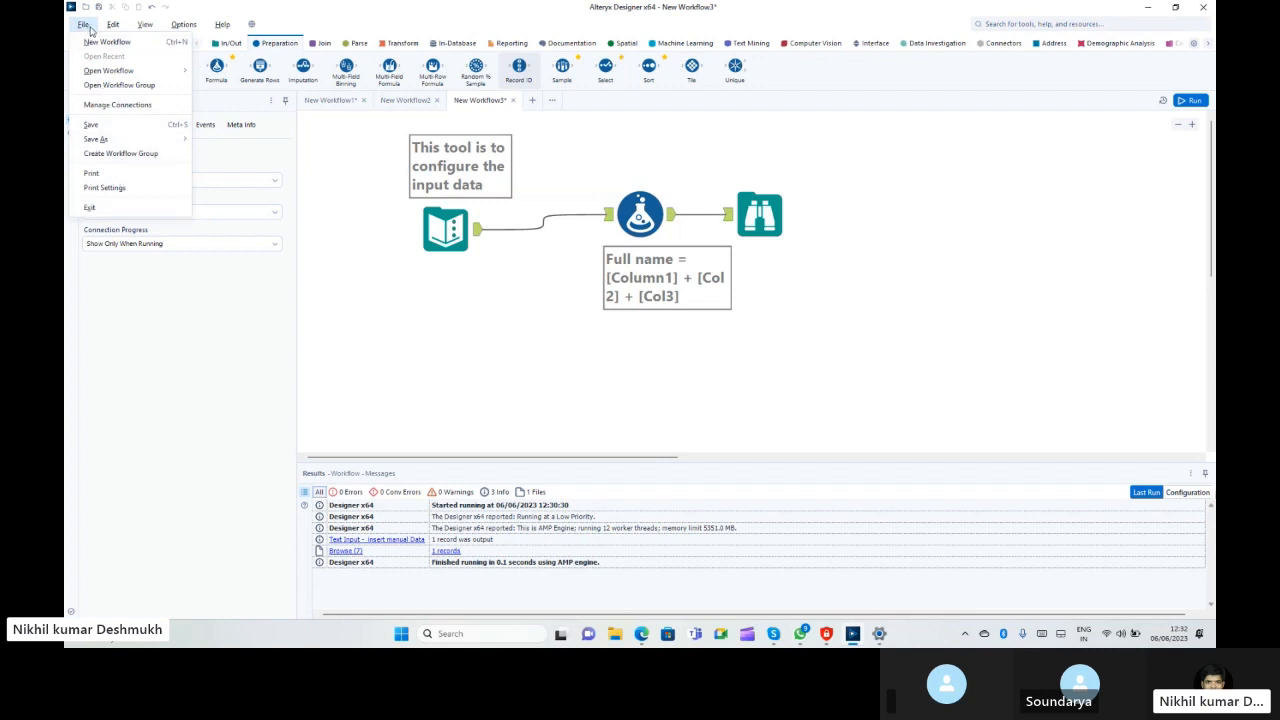
mouse_move(110, 27)
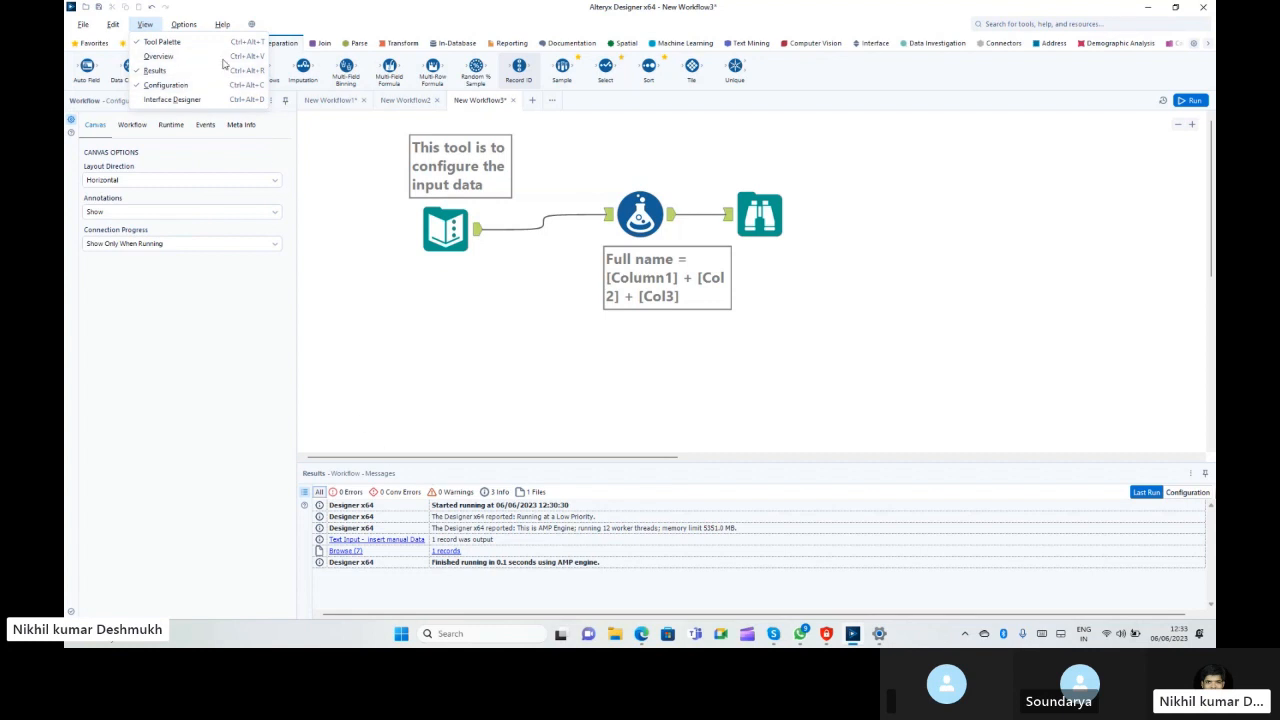
click(158, 56)
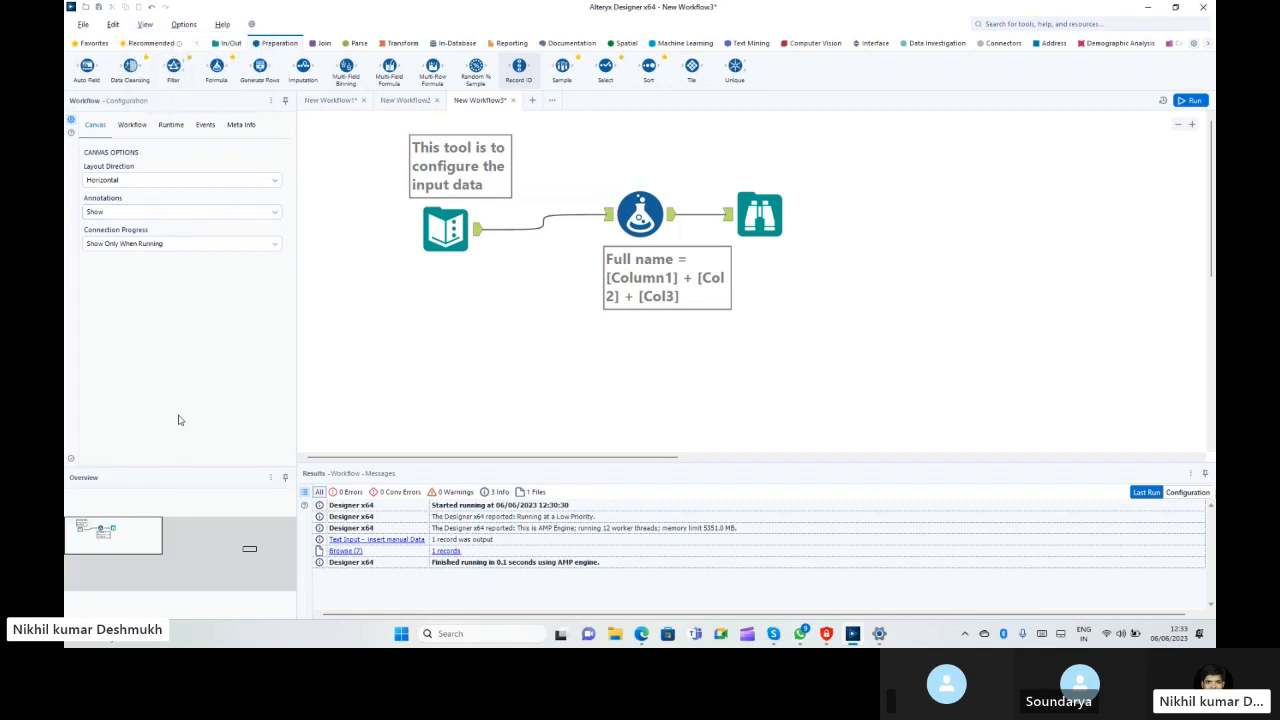
click(146, 25)
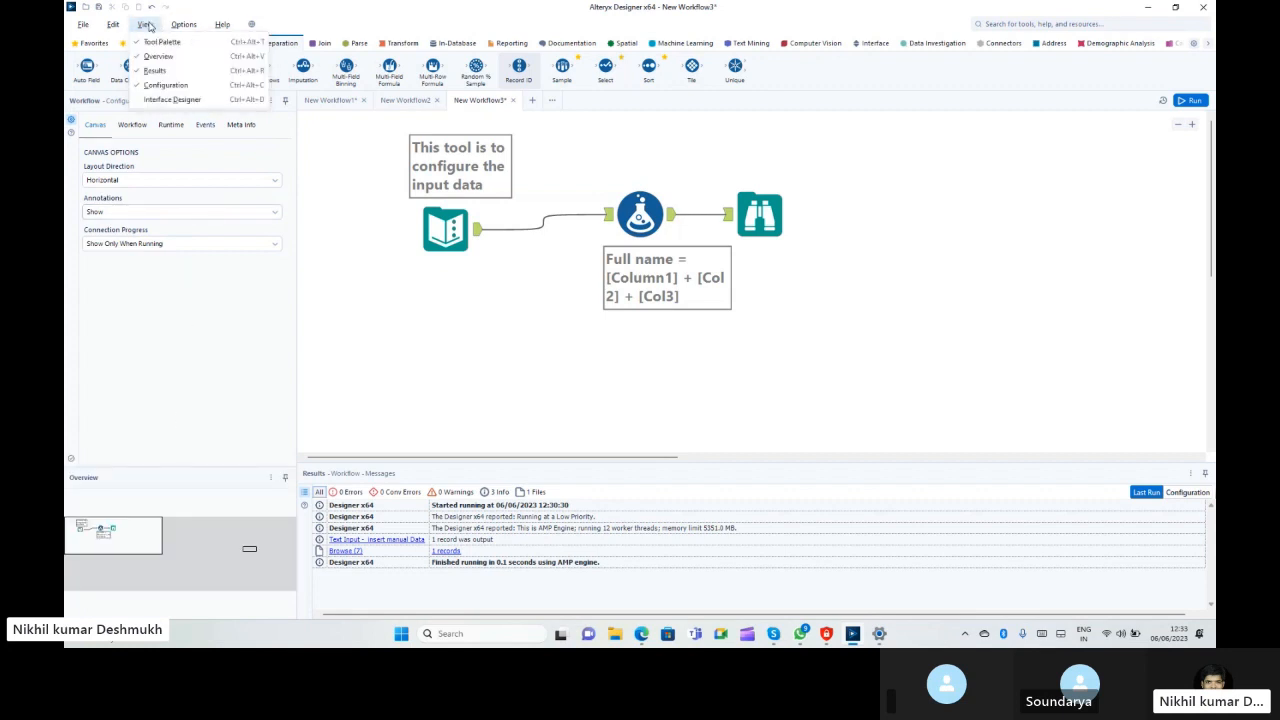
click(172, 100)
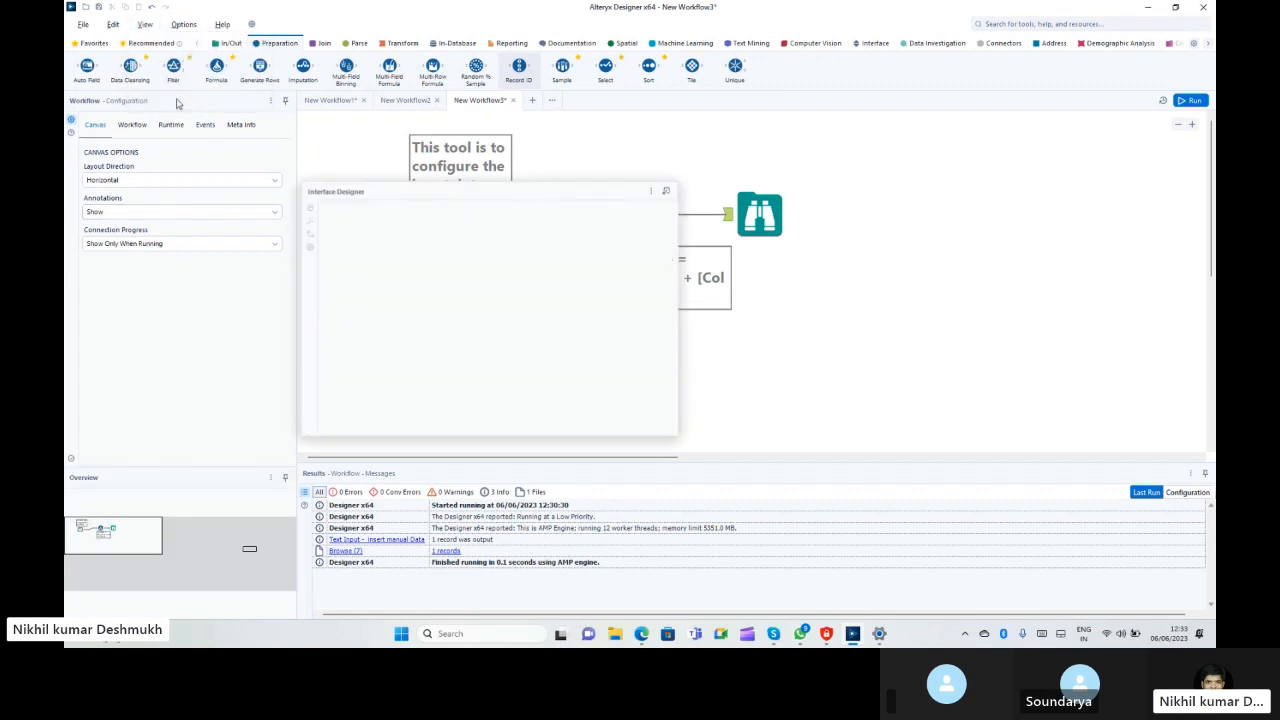
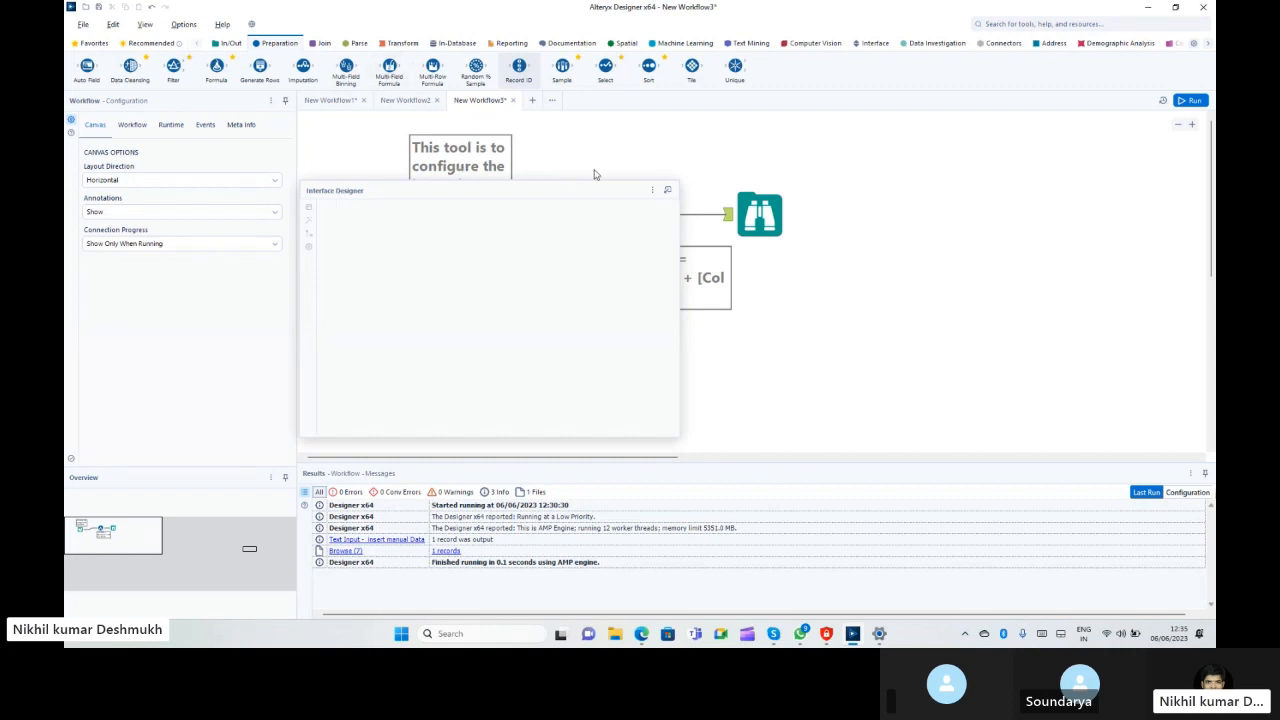
Dock the floating Interface Designer panel and box-select all three workflow tools.
click(668, 192)
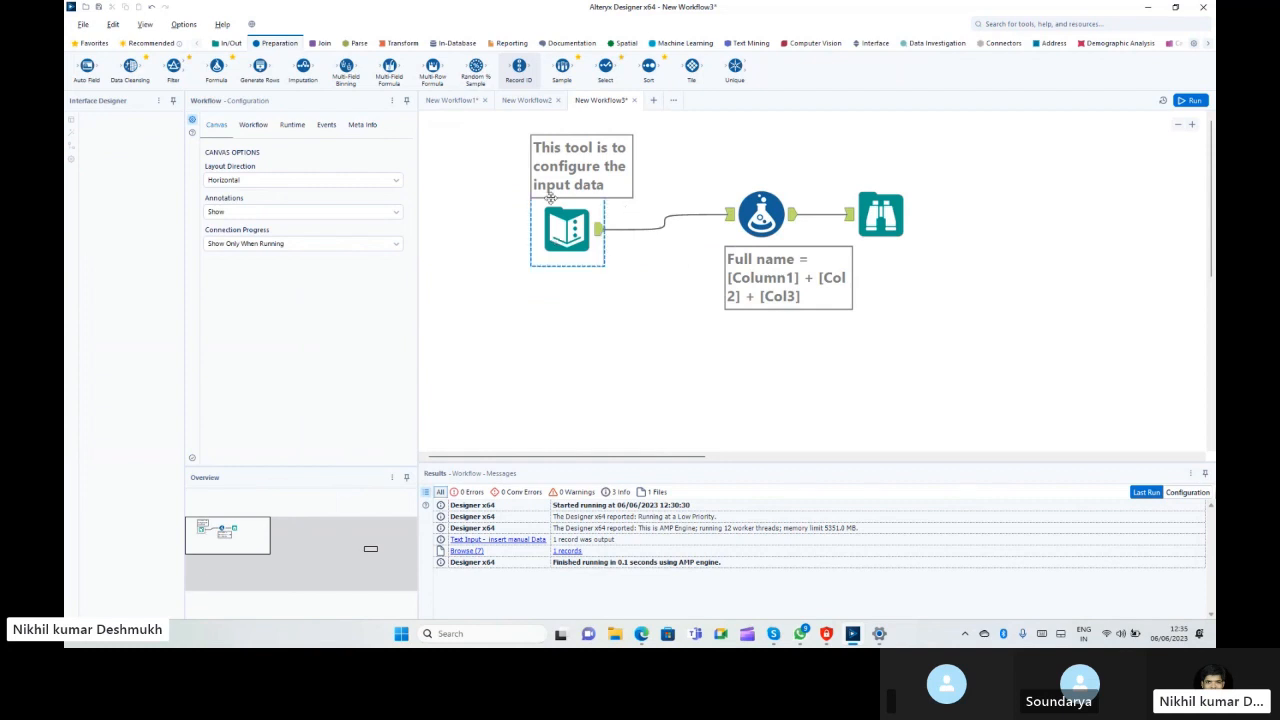
drag(491, 179, 812, 330)
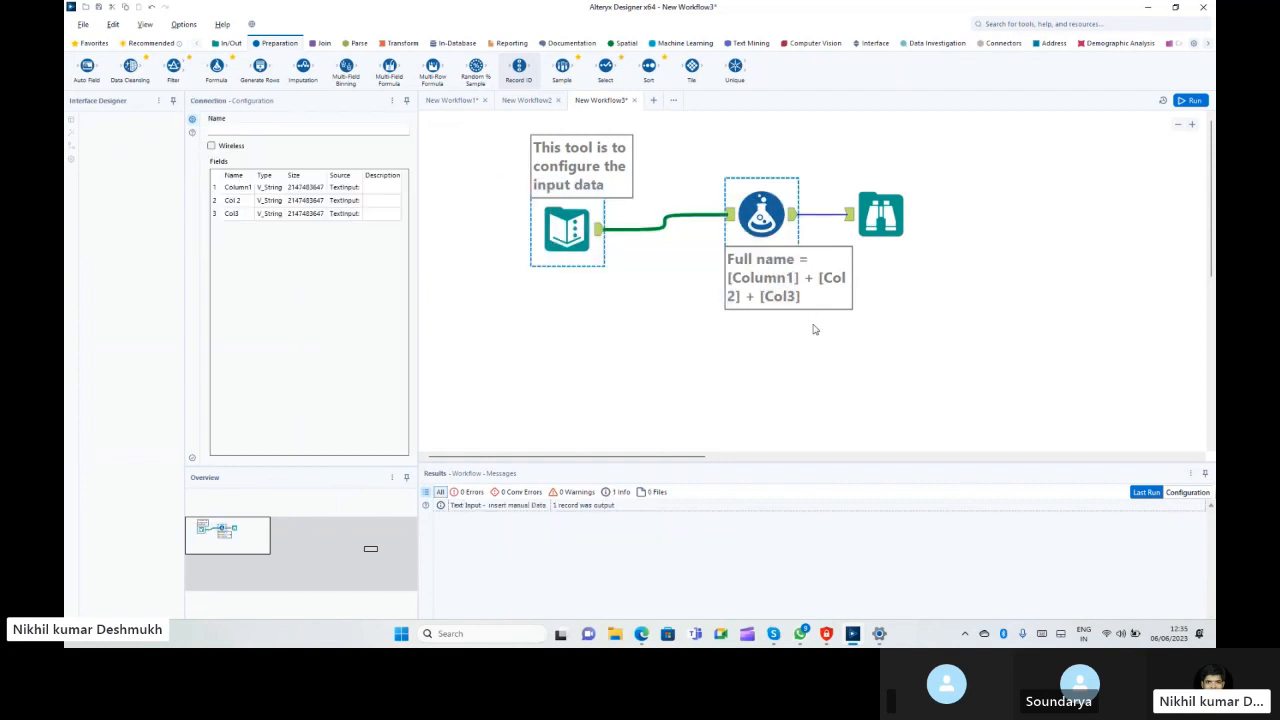
drag(467, 196, 880, 268)
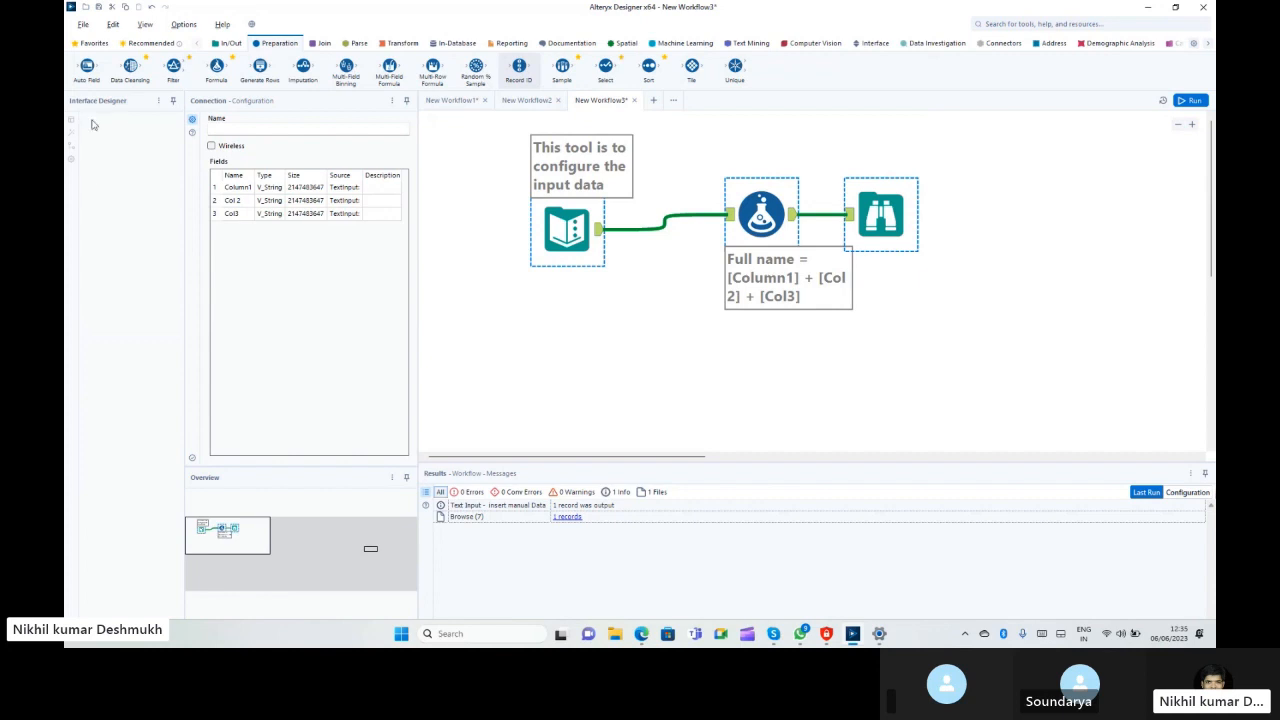
Run the workflow and tick 'Don't show this message again' on the finished-running message.
click(145, 25)
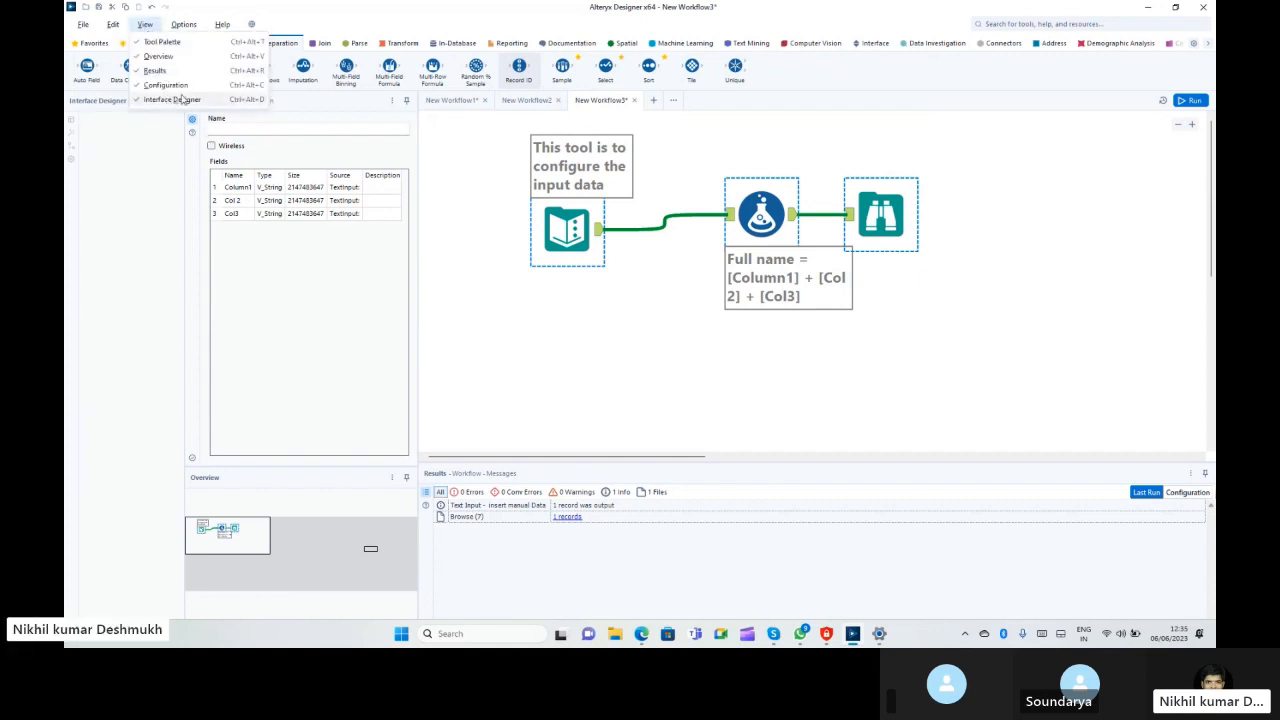
mouse_move(188, 33)
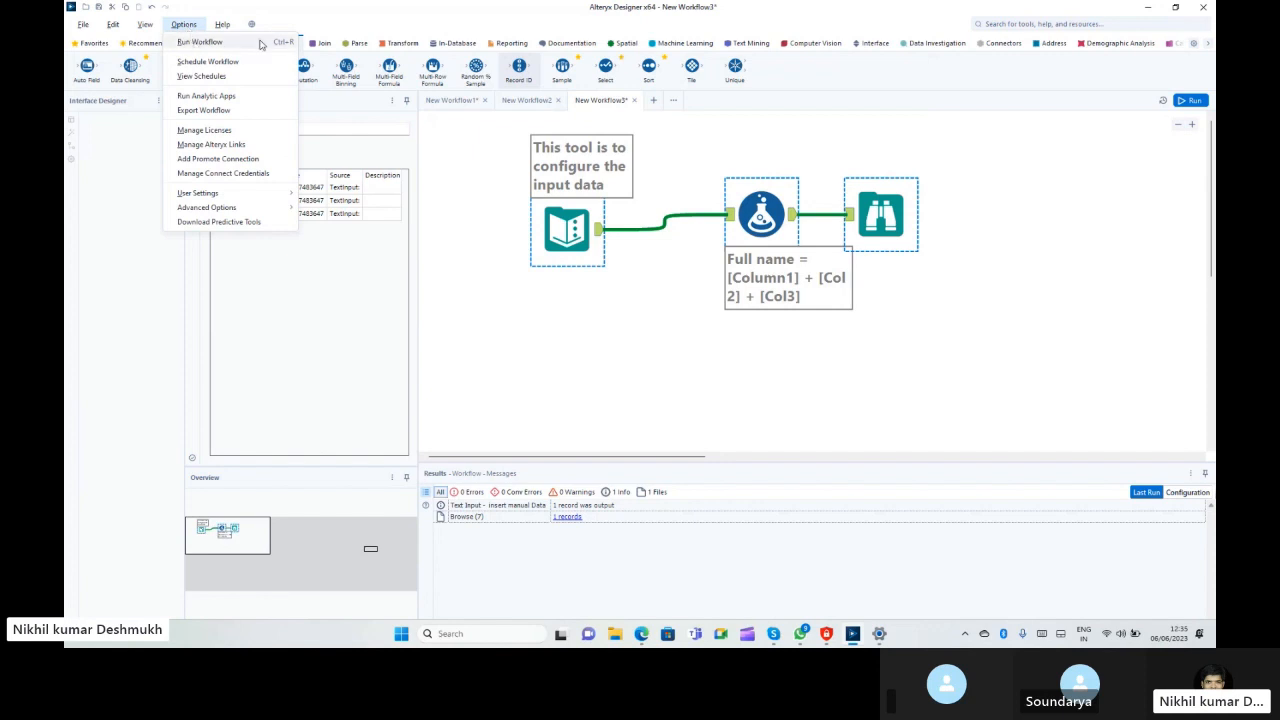
click(1189, 101)
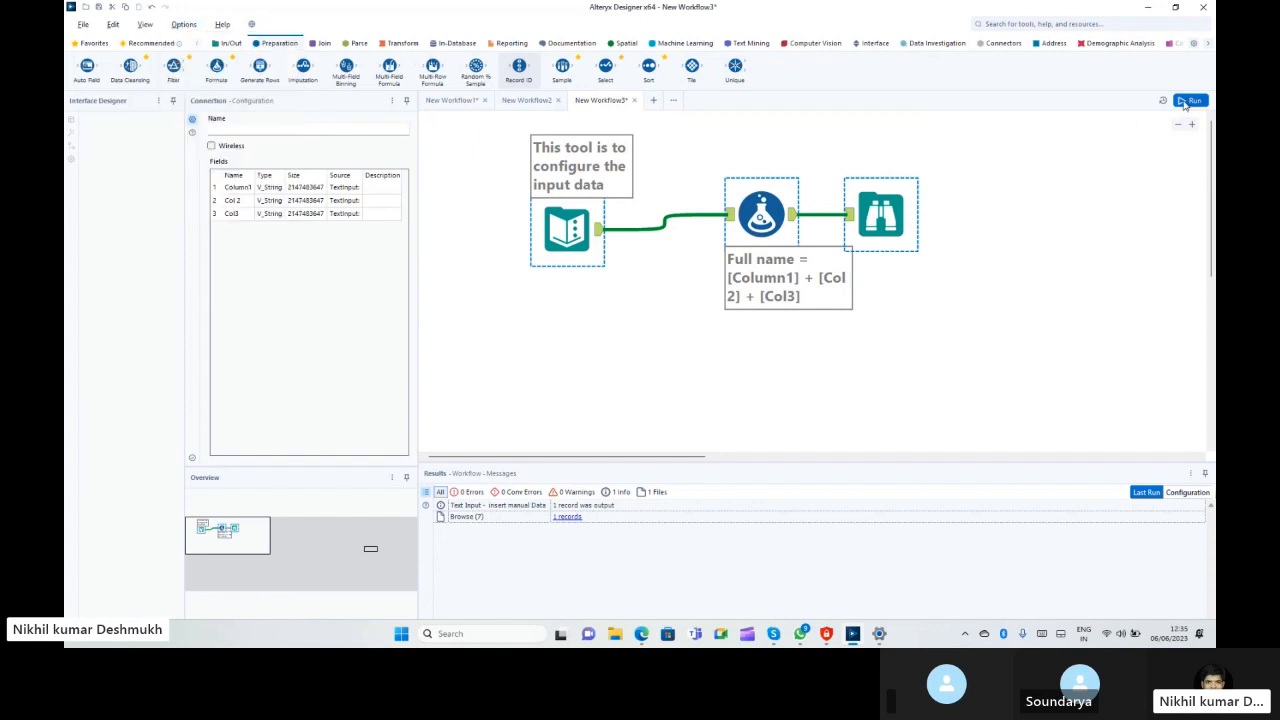
click(1189, 101)
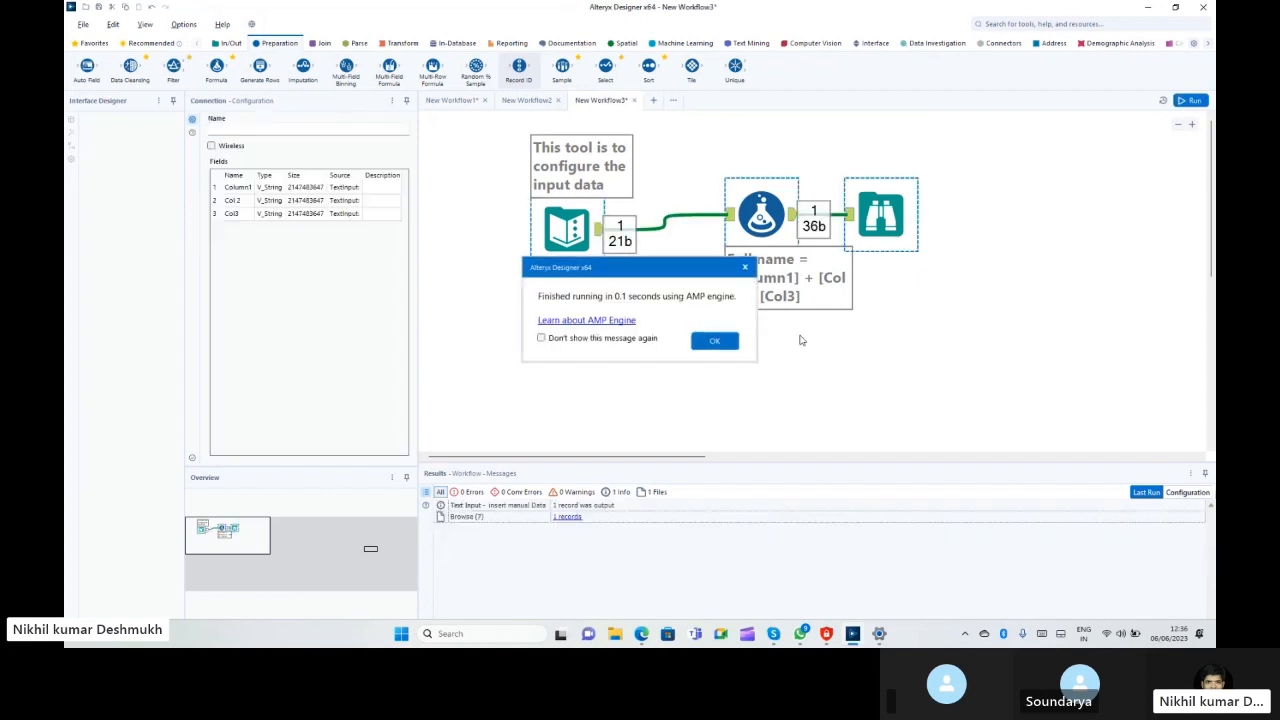
click(597, 342)
click(713, 341)
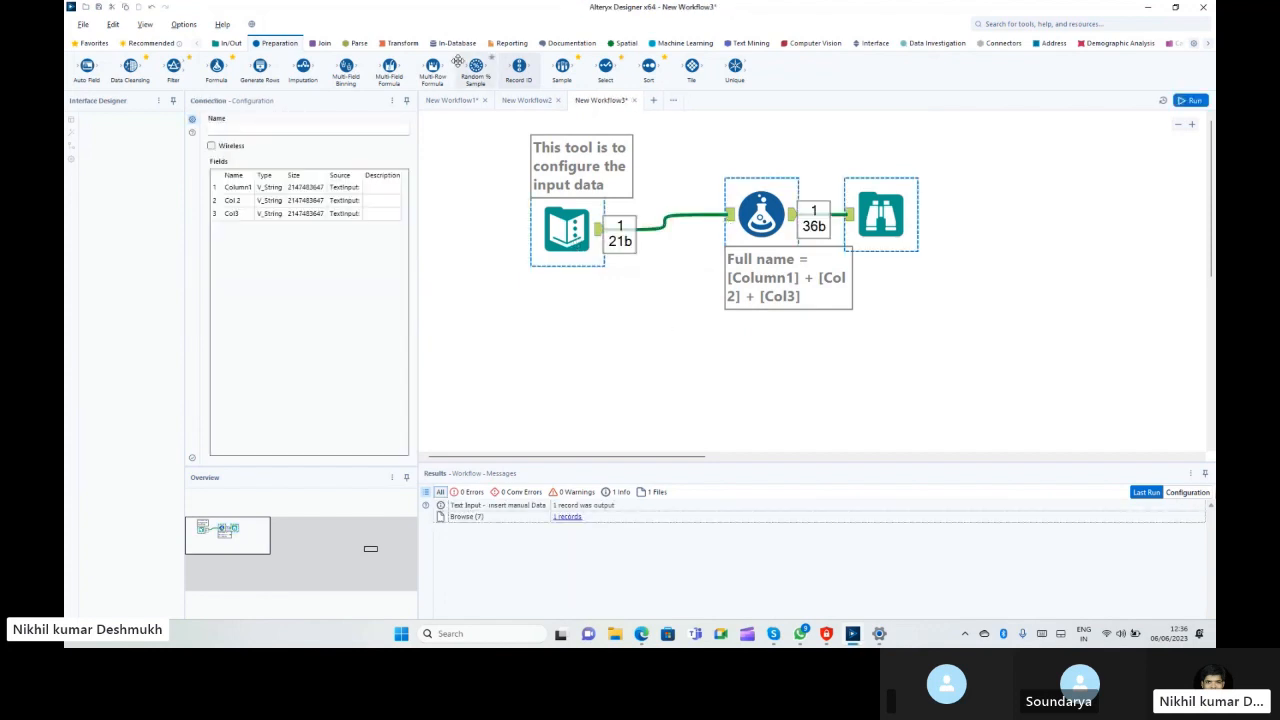
Run the workflow again from Options > Run Workflow and the Run button.
click(183, 25)
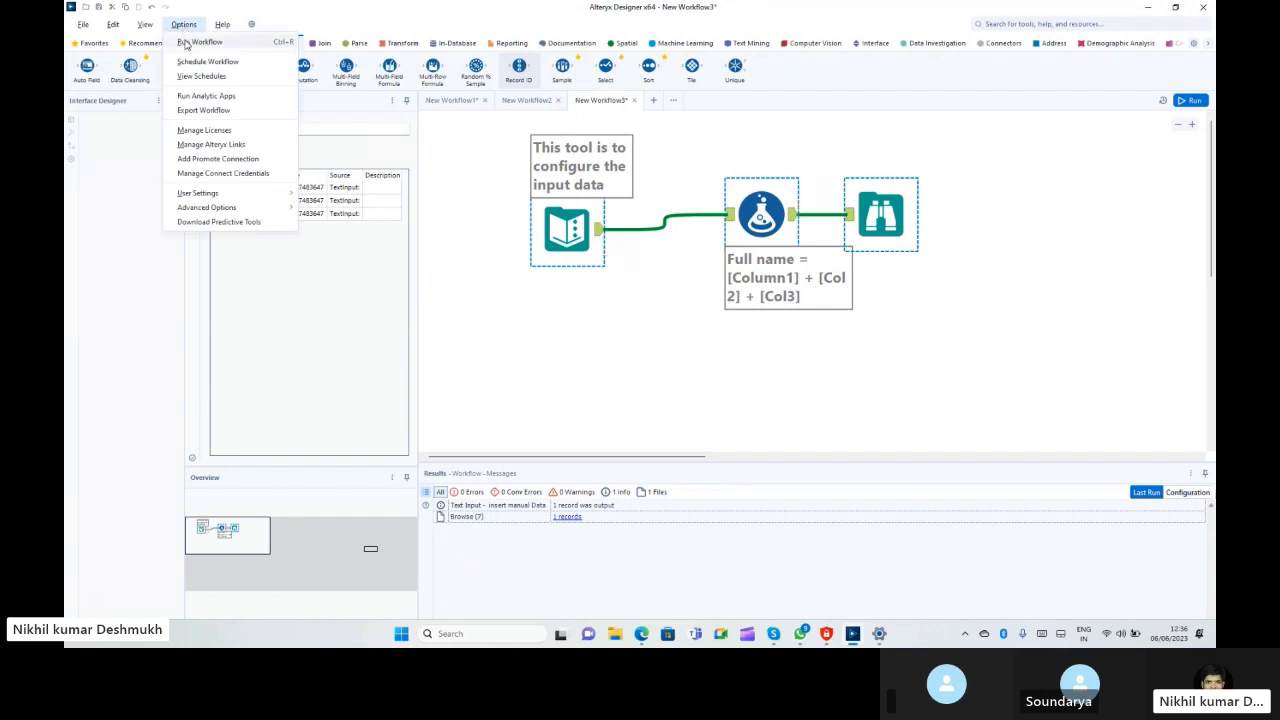
click(186, 44)
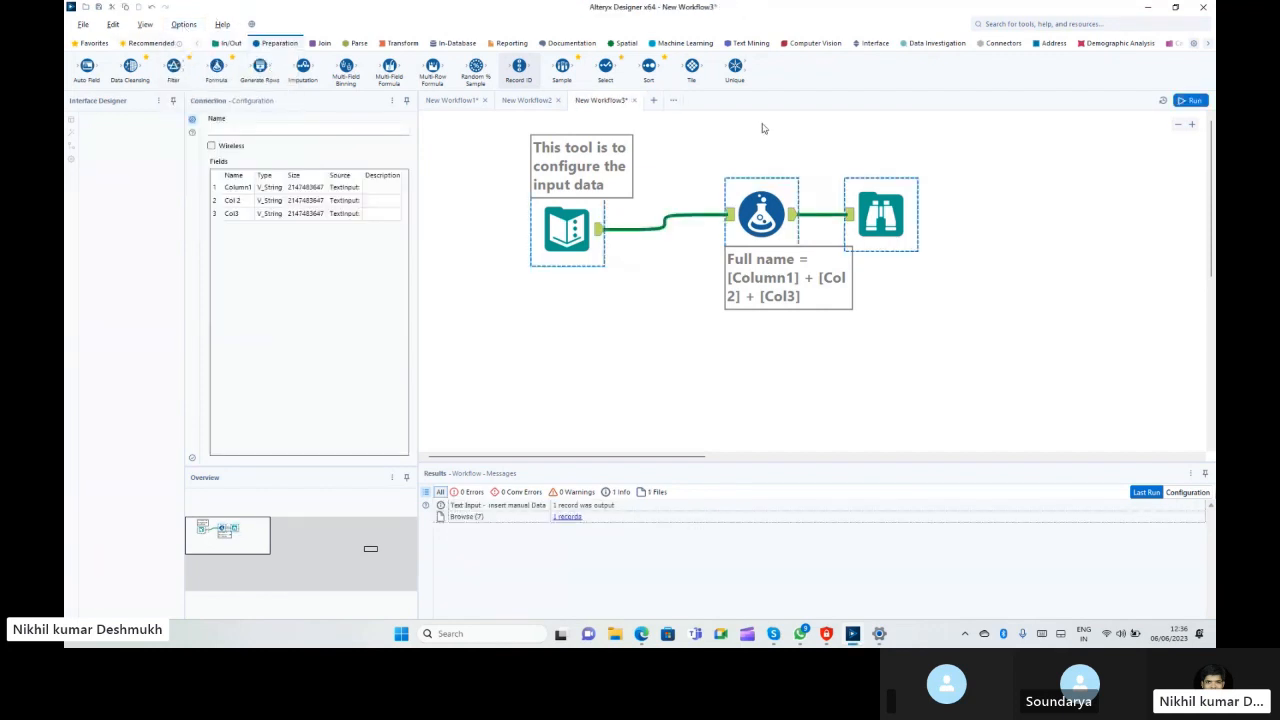
click(1194, 101)
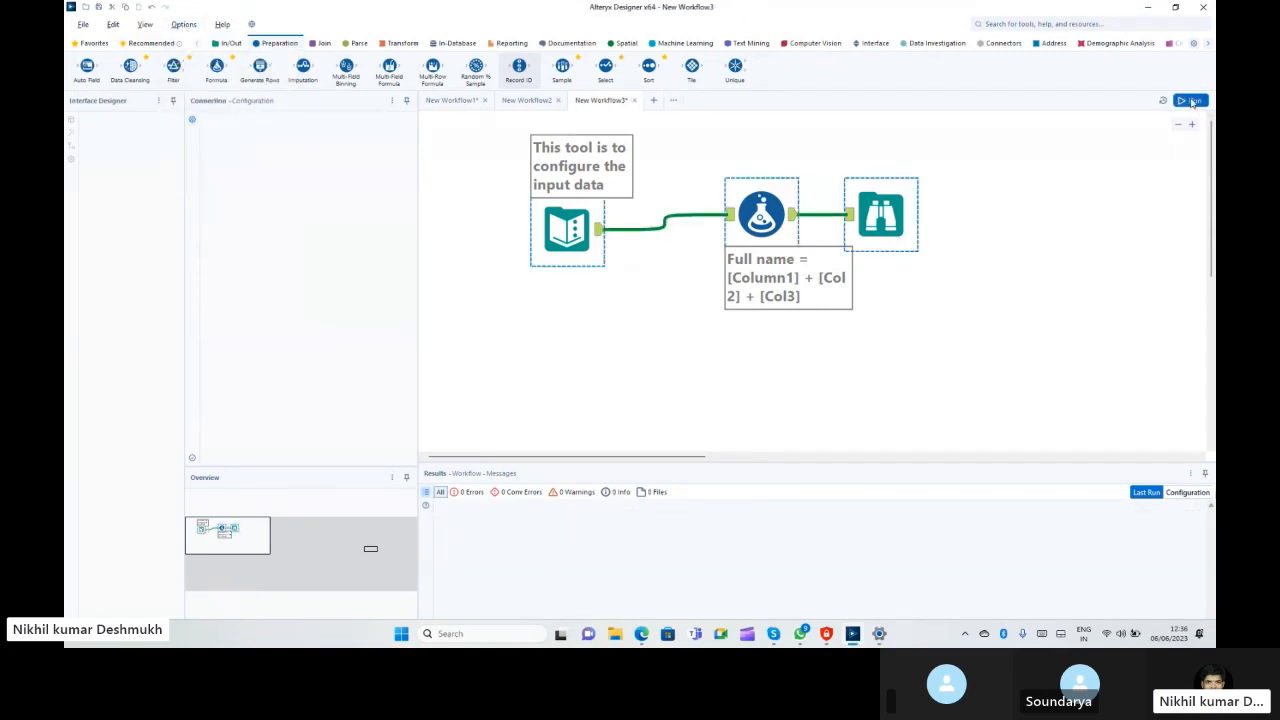
click(183, 25)
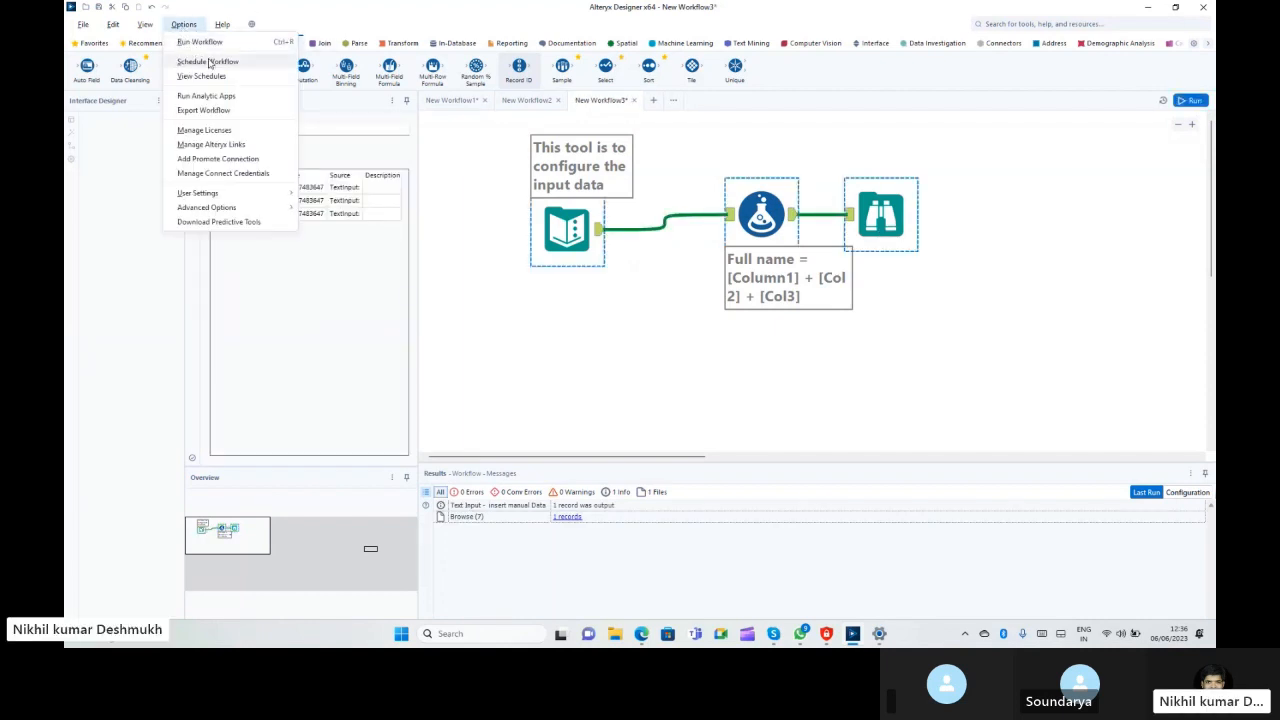
click(208, 62)
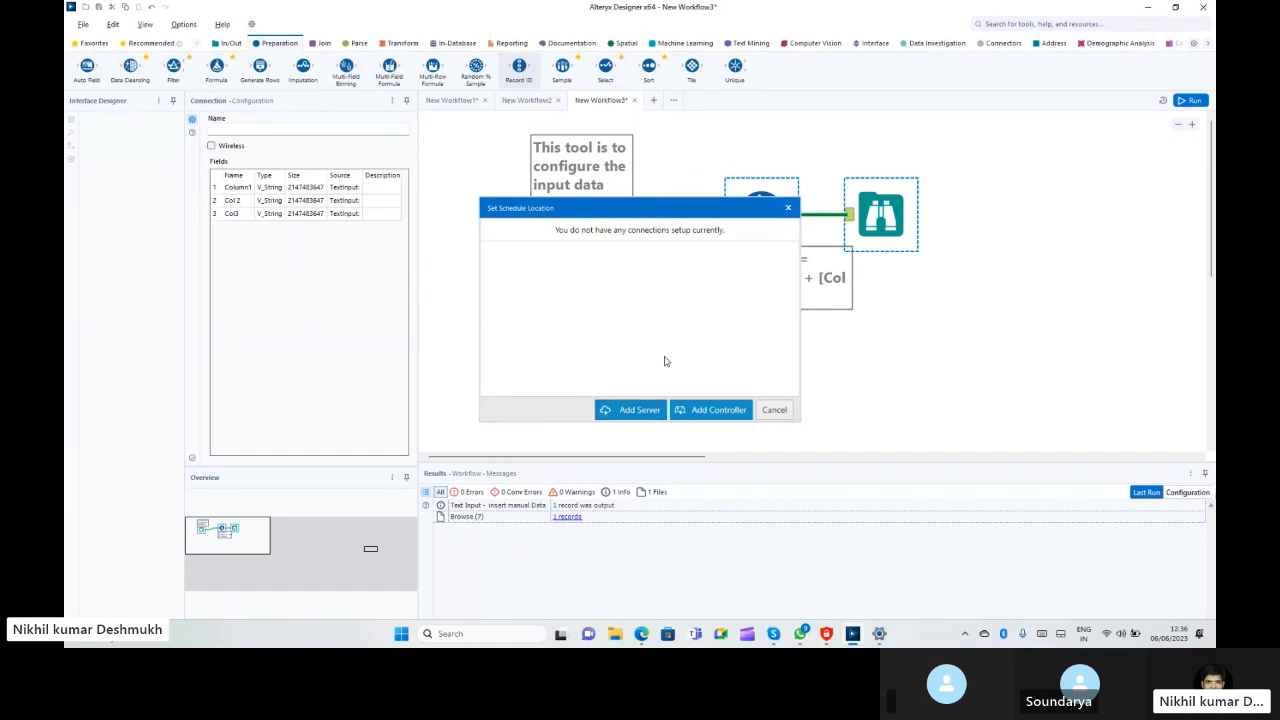
click(632, 412)
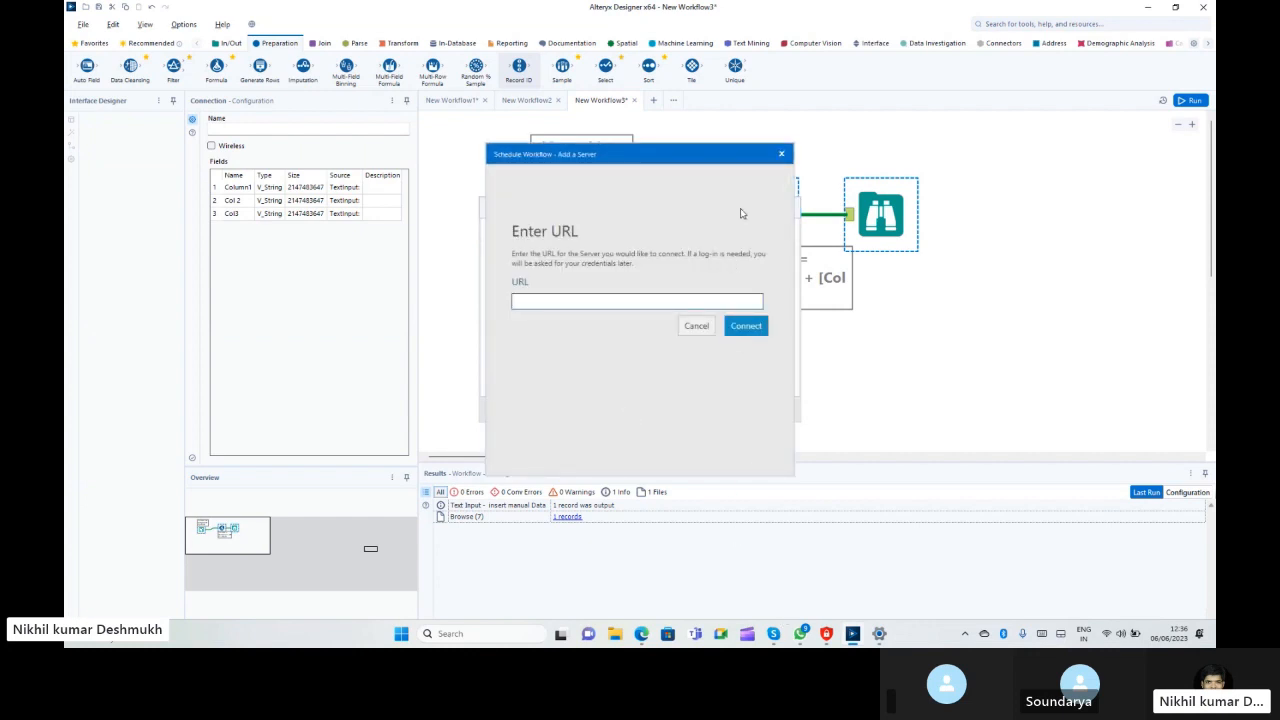
click(781, 153)
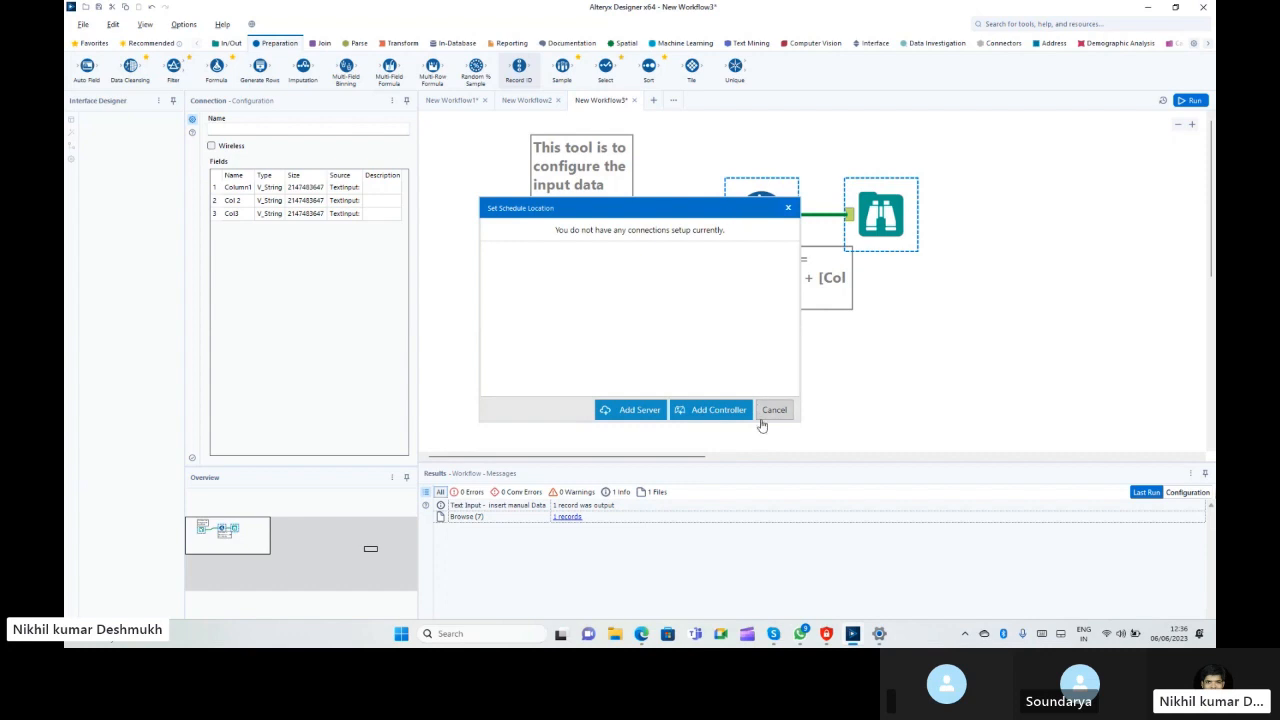
click(788, 208)
click(184, 24)
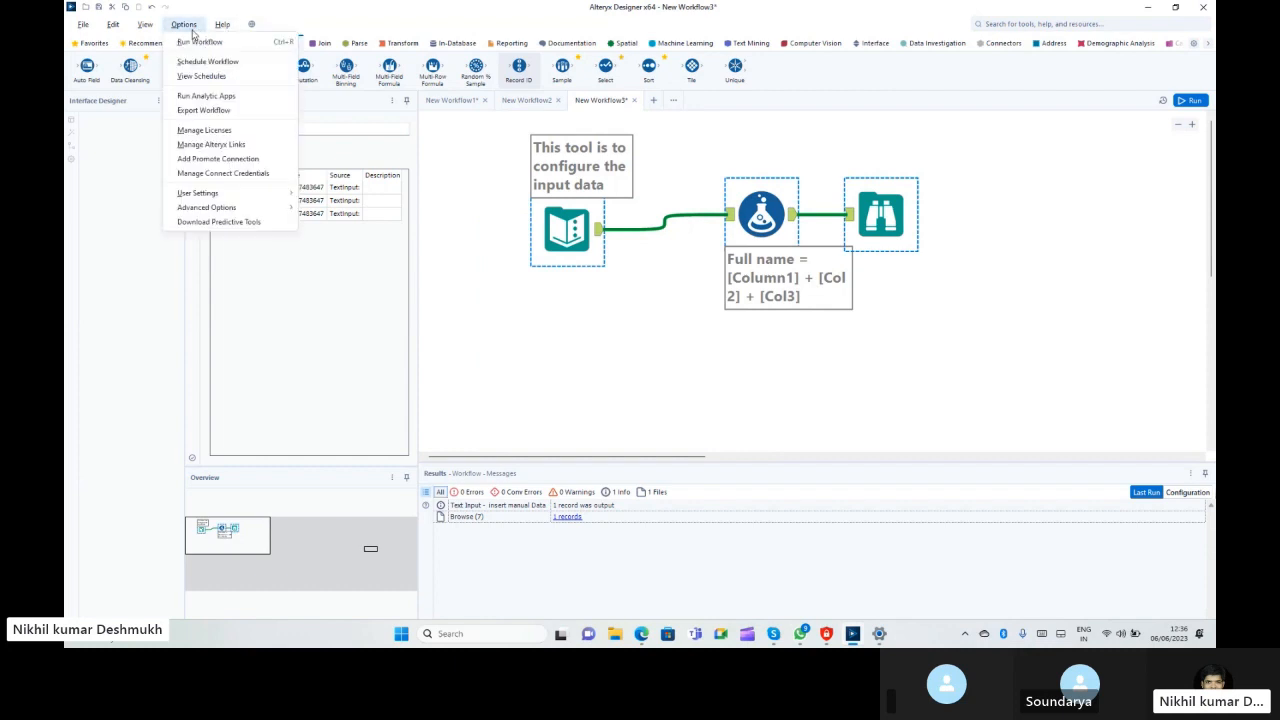
click(205, 77)
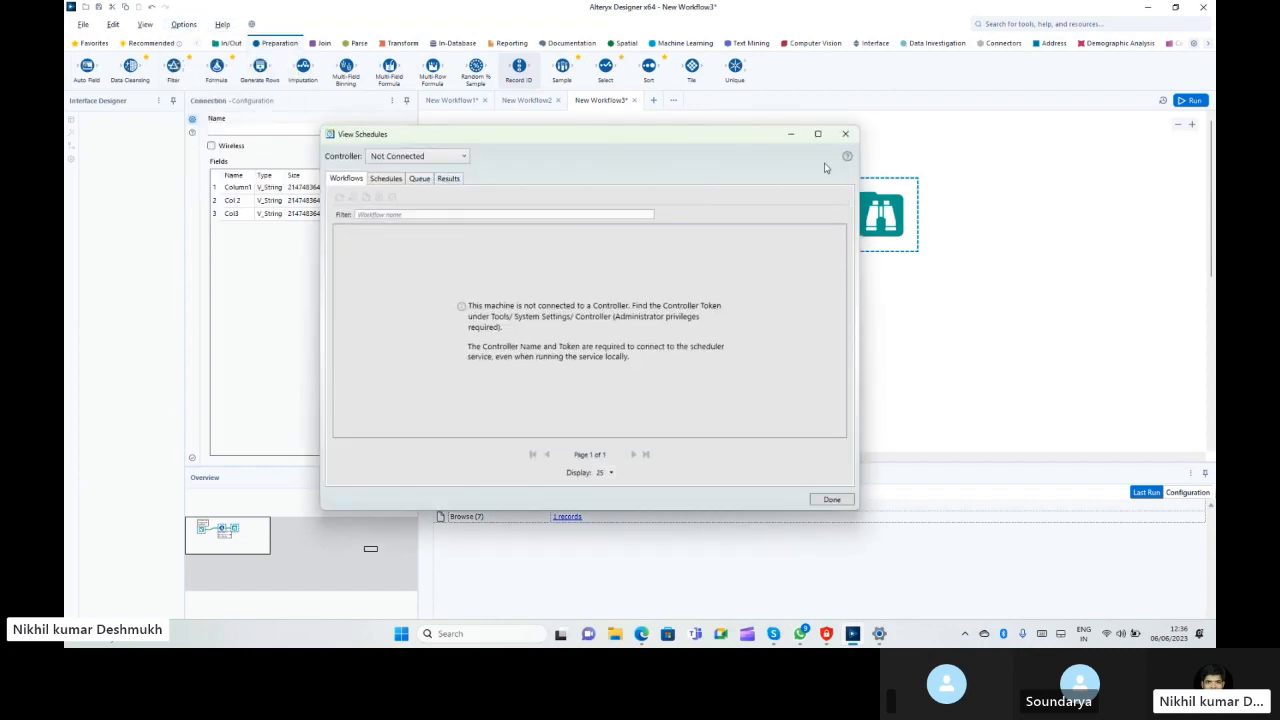
click(413, 158)
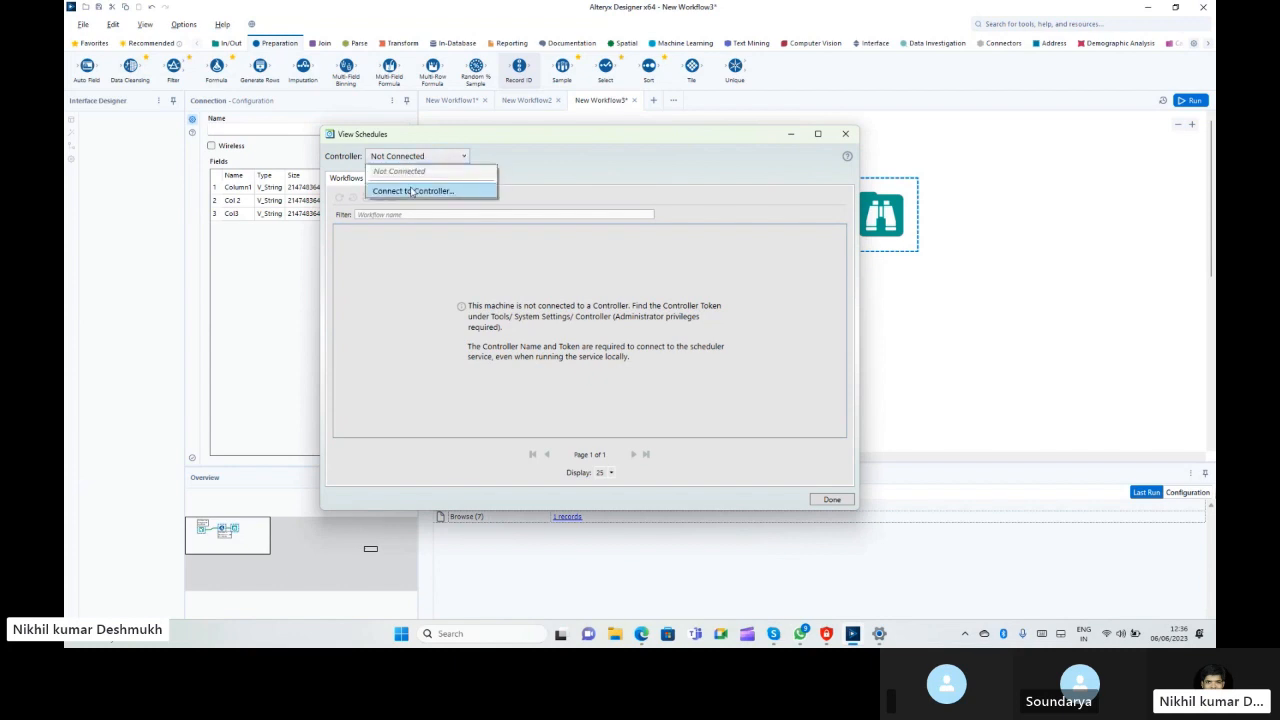
click(411, 191)
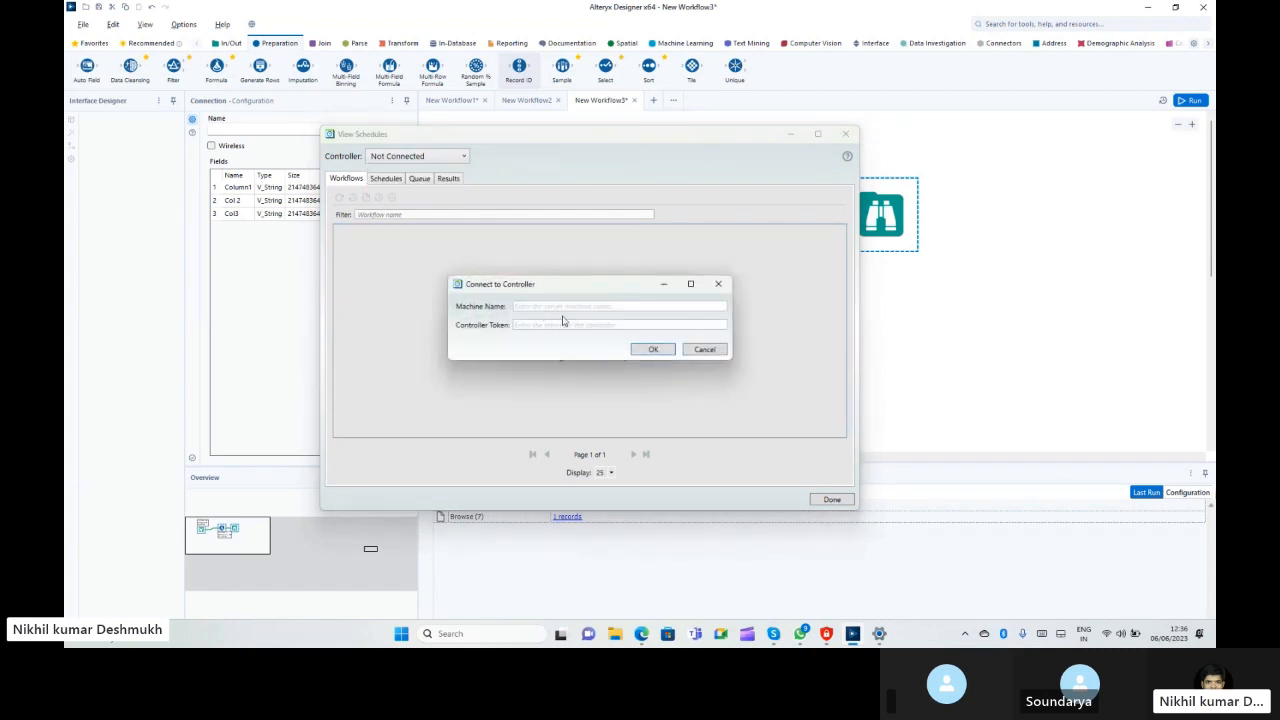
click(705, 350)
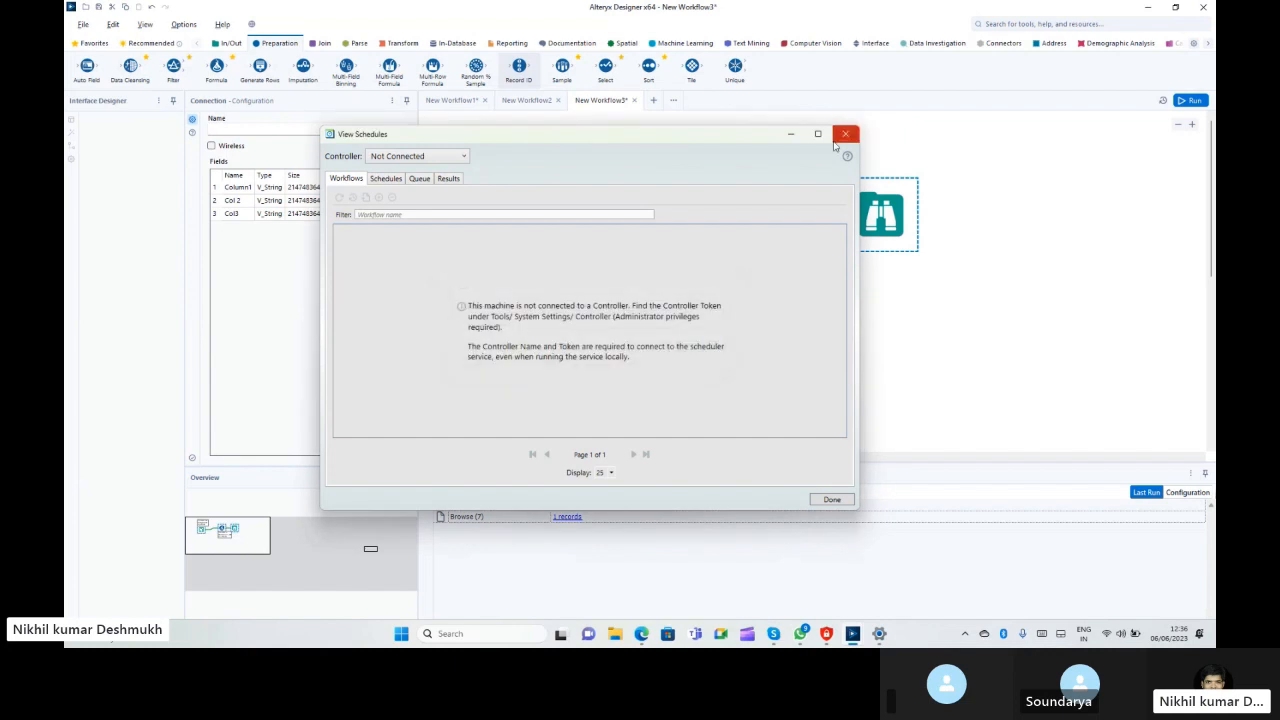
click(846, 134)
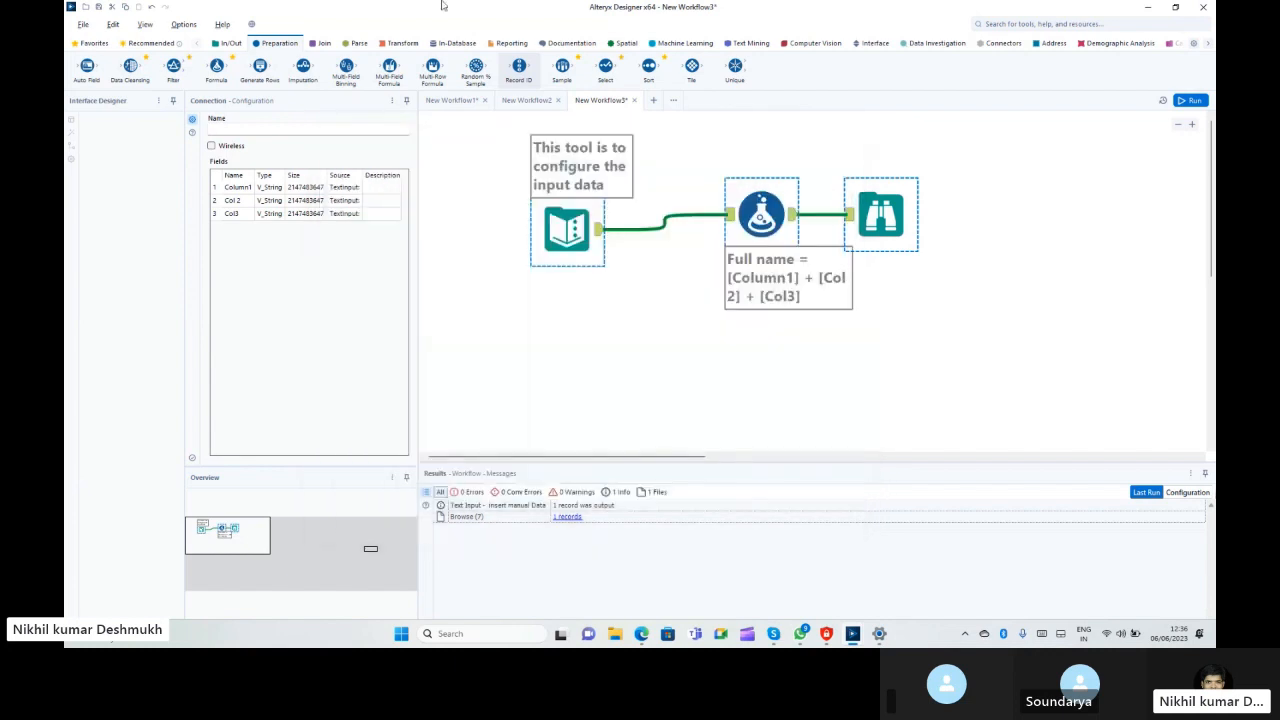
click(180, 24)
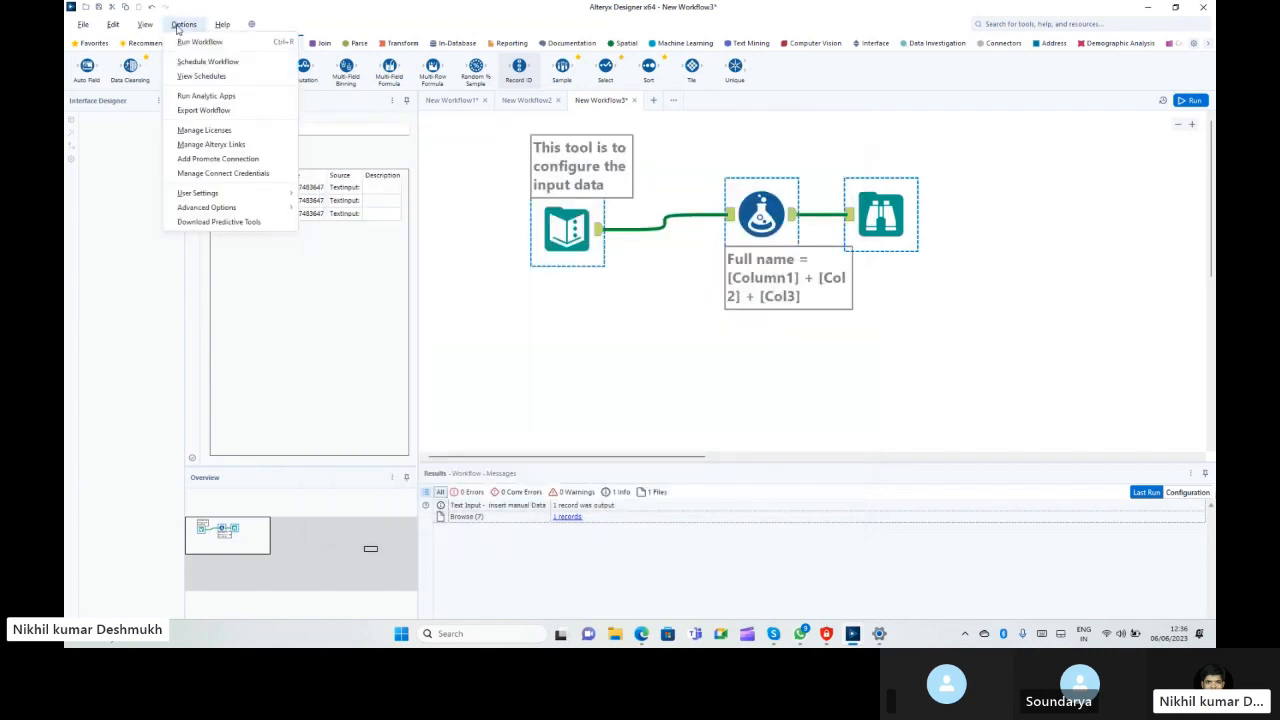
click(238, 97)
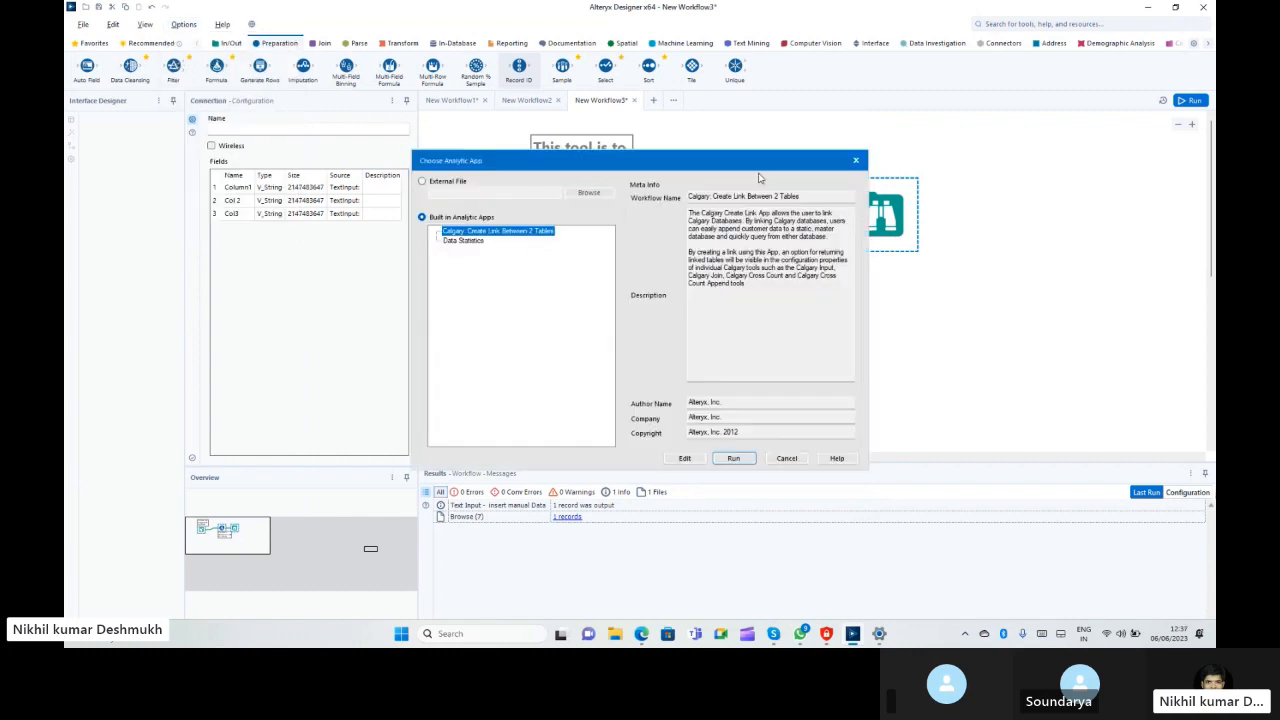
click(856, 160)
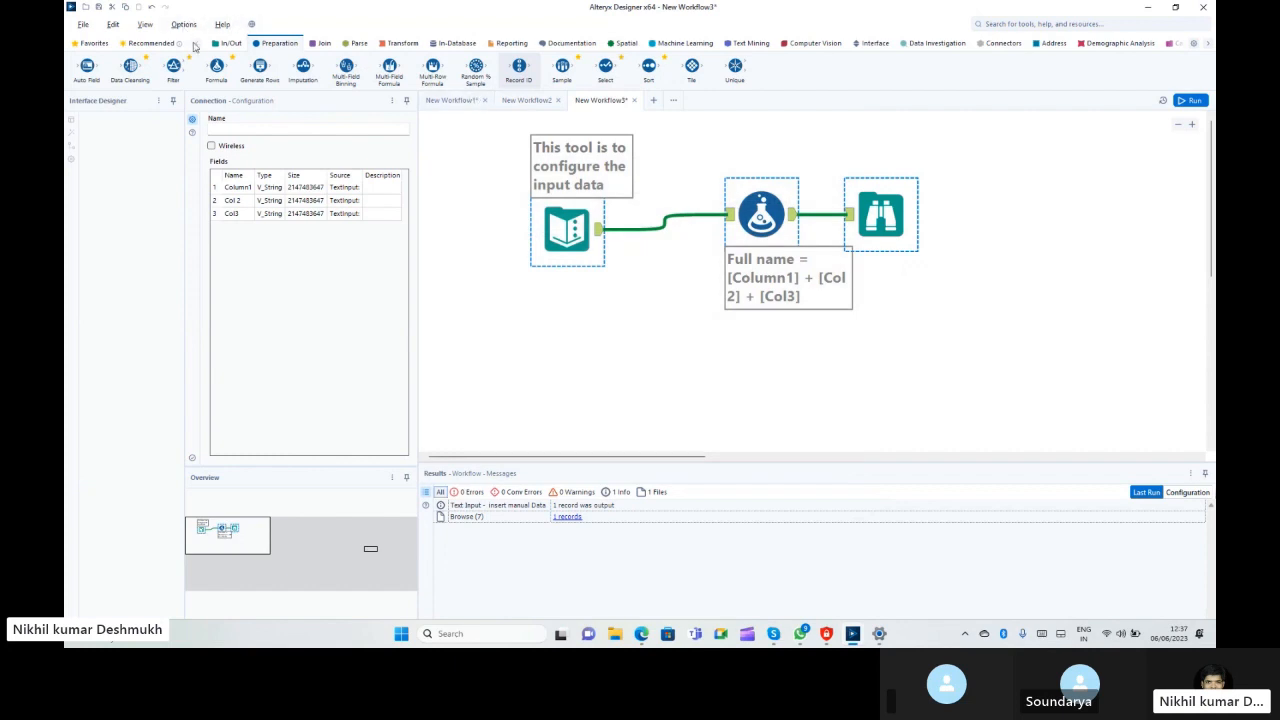
click(185, 26)
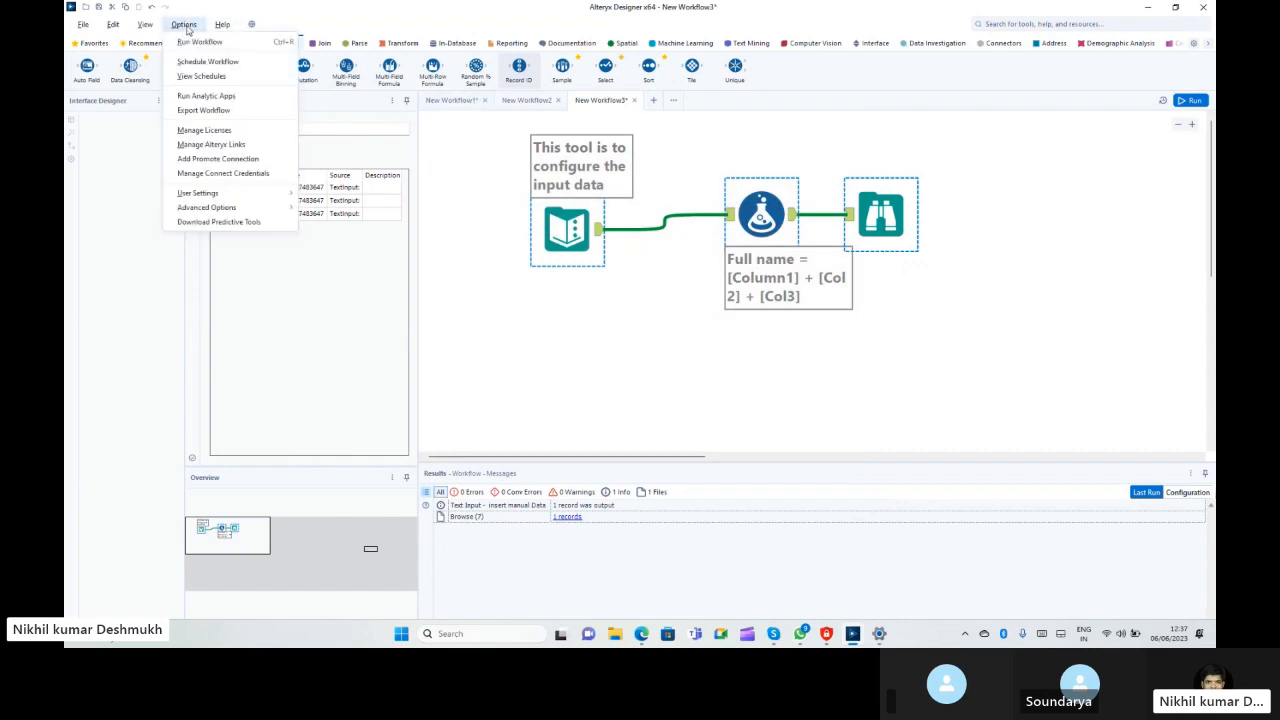
click(240, 131)
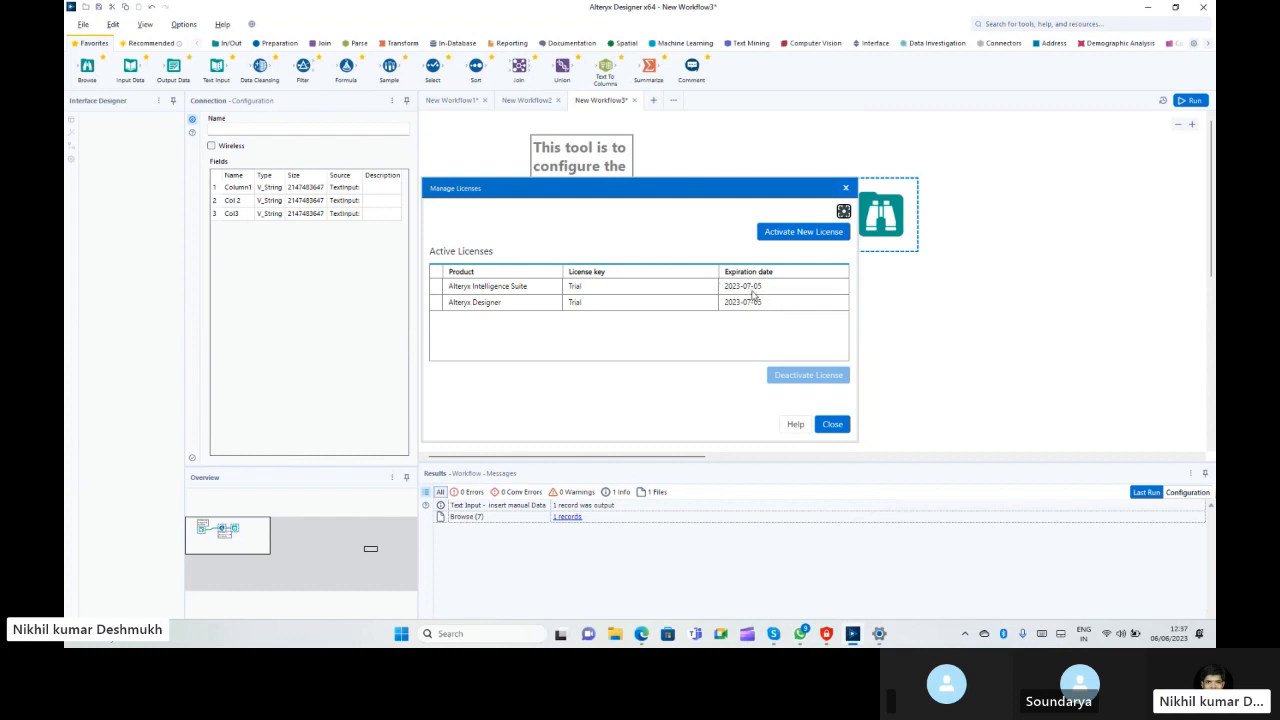
click(847, 189)
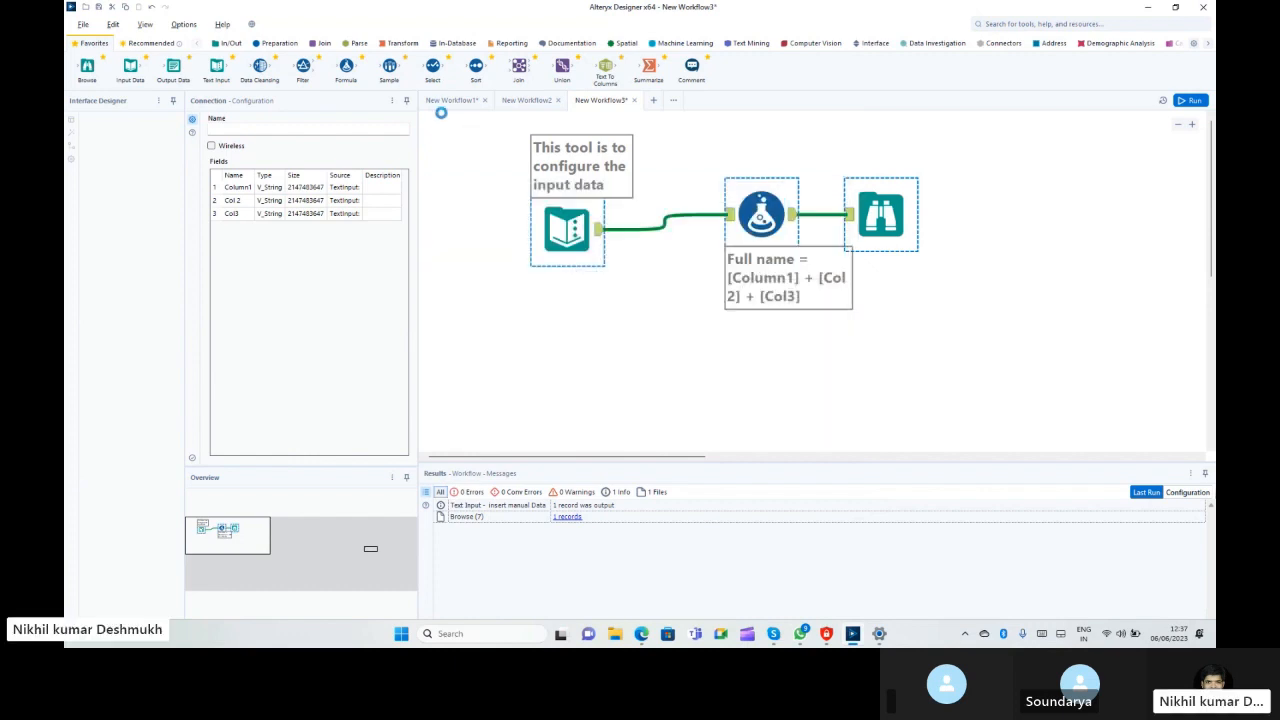
click(186, 26)
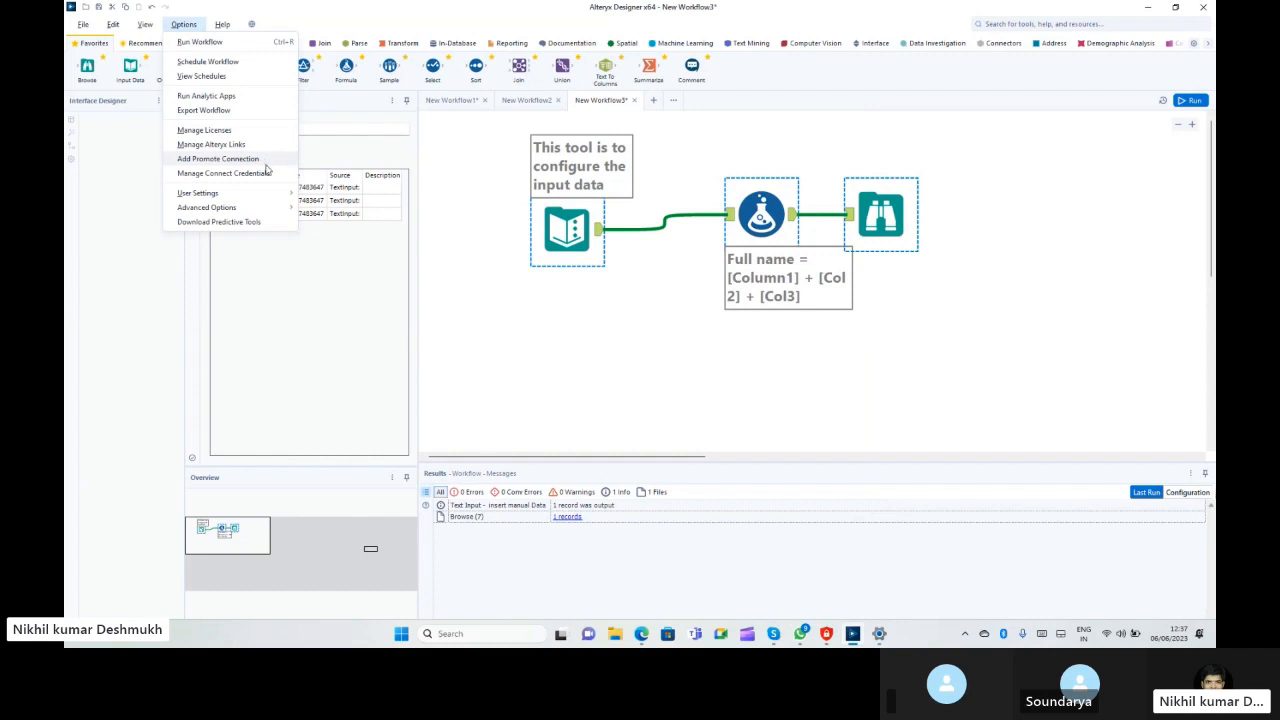
In User Settings, set the canvas background to light grey RGB 230.
mouse_move(234, 198)
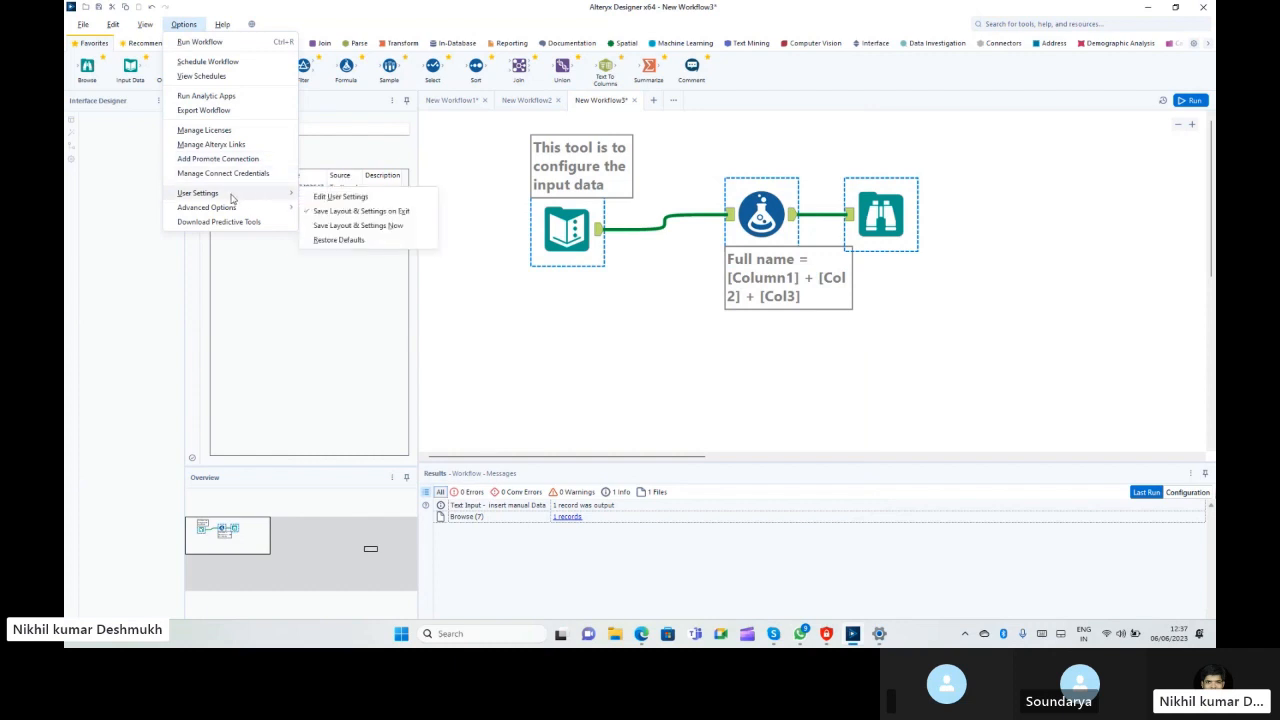
click(350, 200)
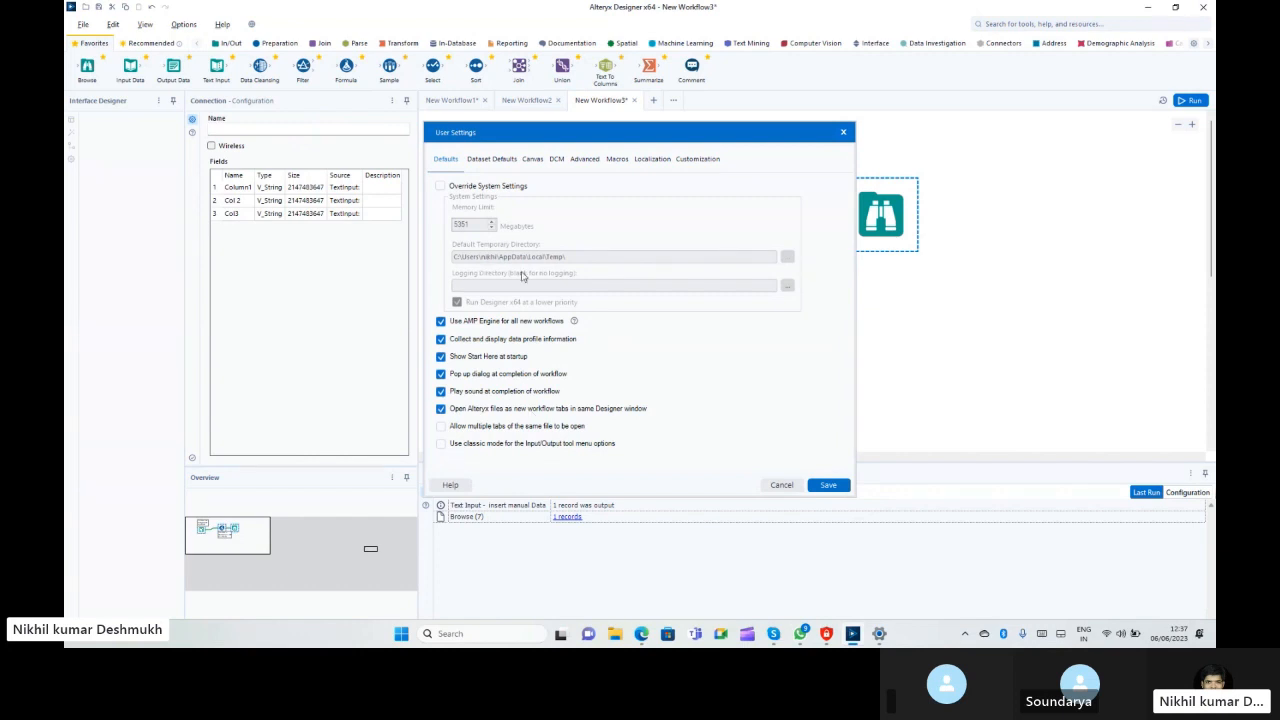
click(494, 162)
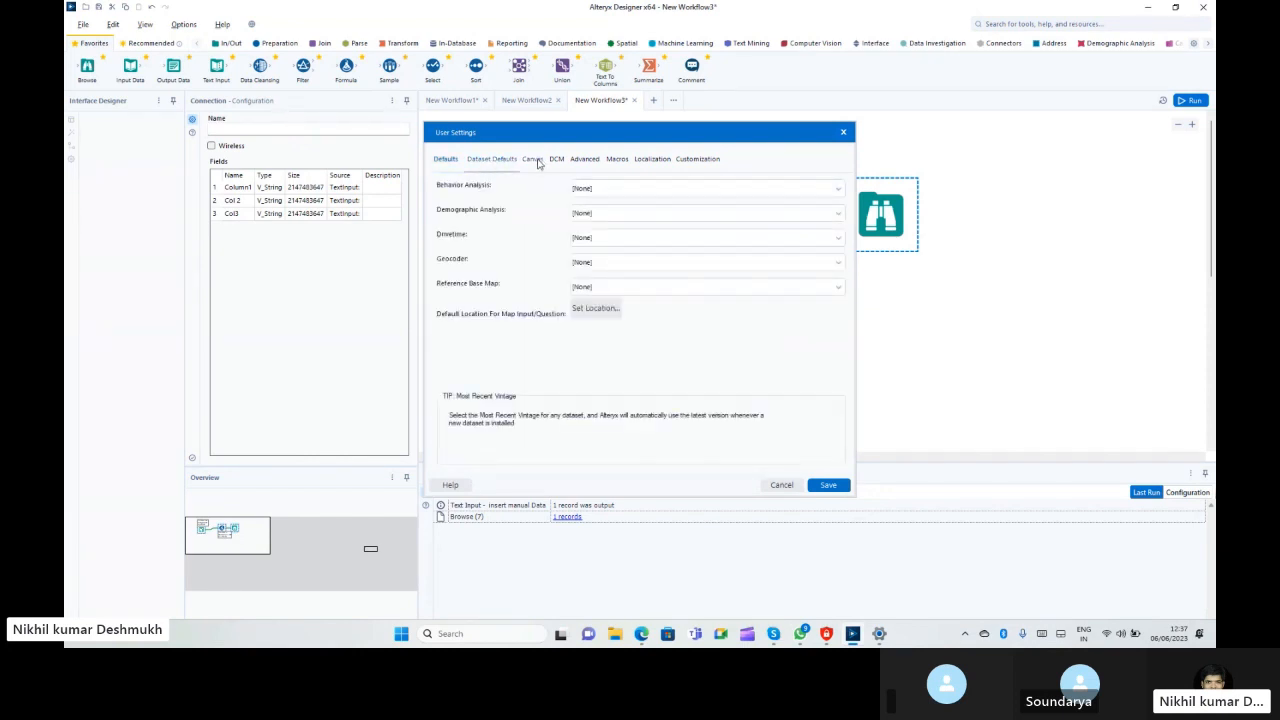
click(533, 160)
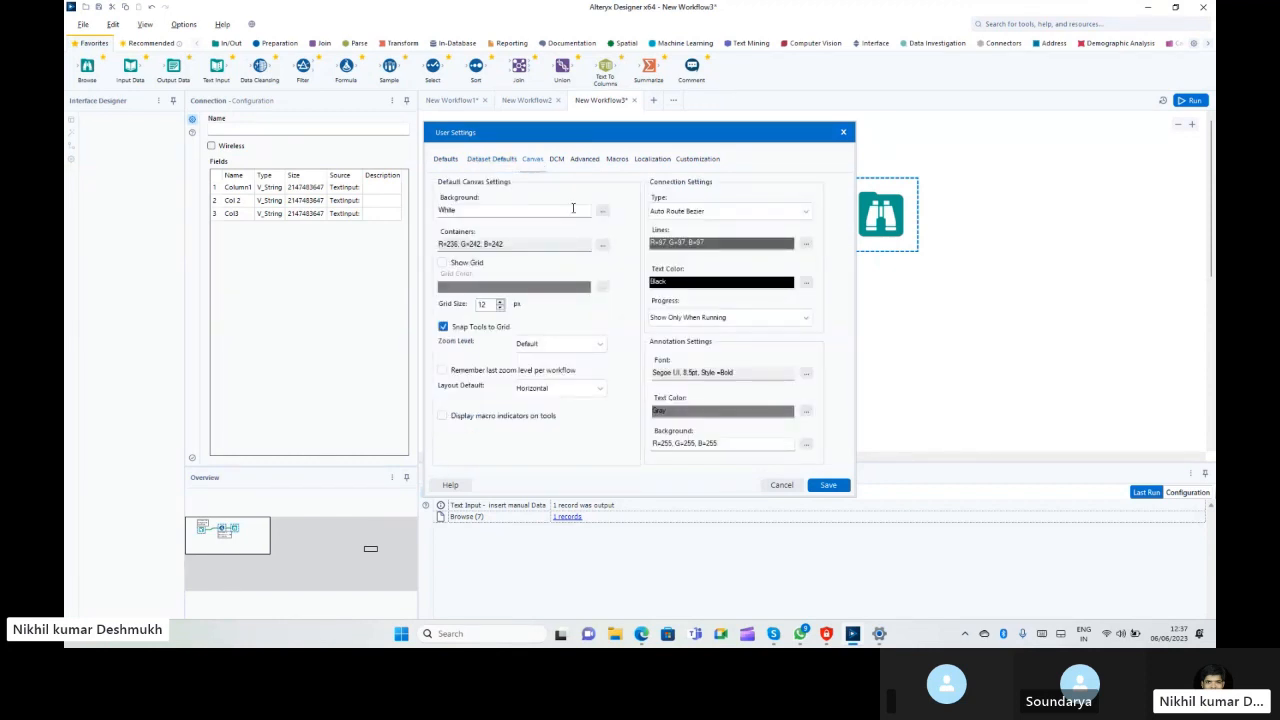
click(603, 212)
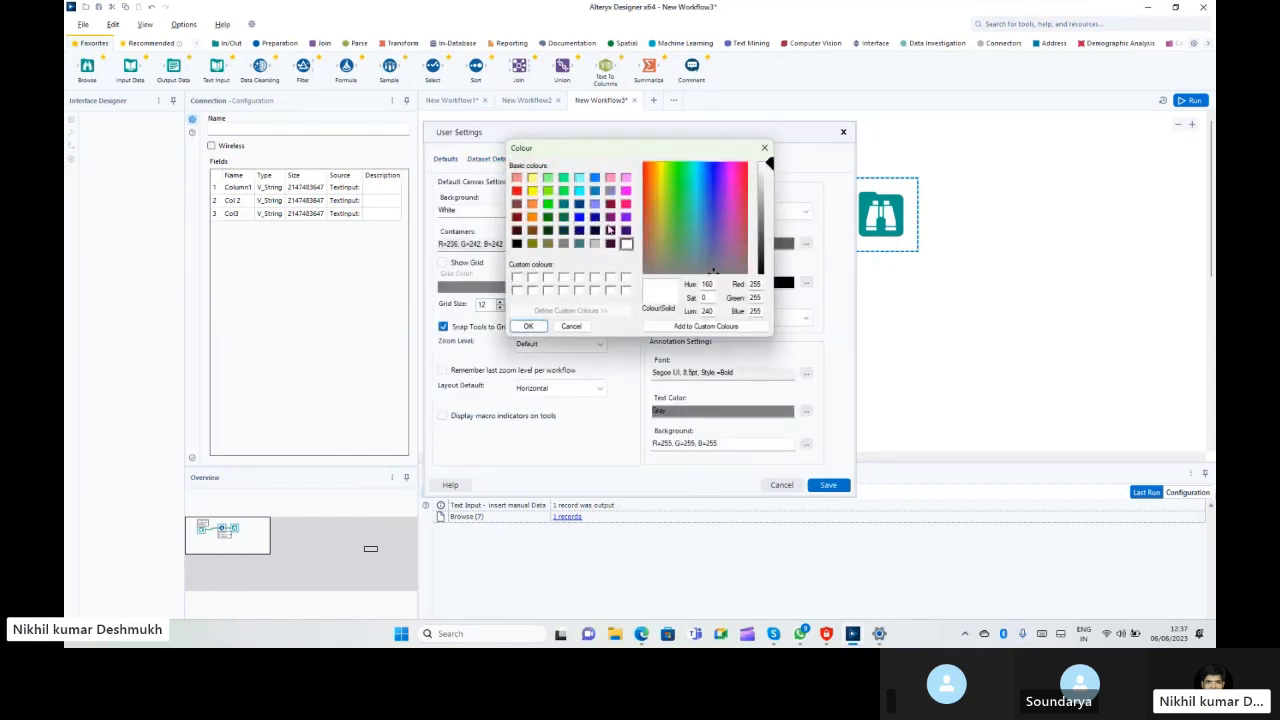
click(595, 243)
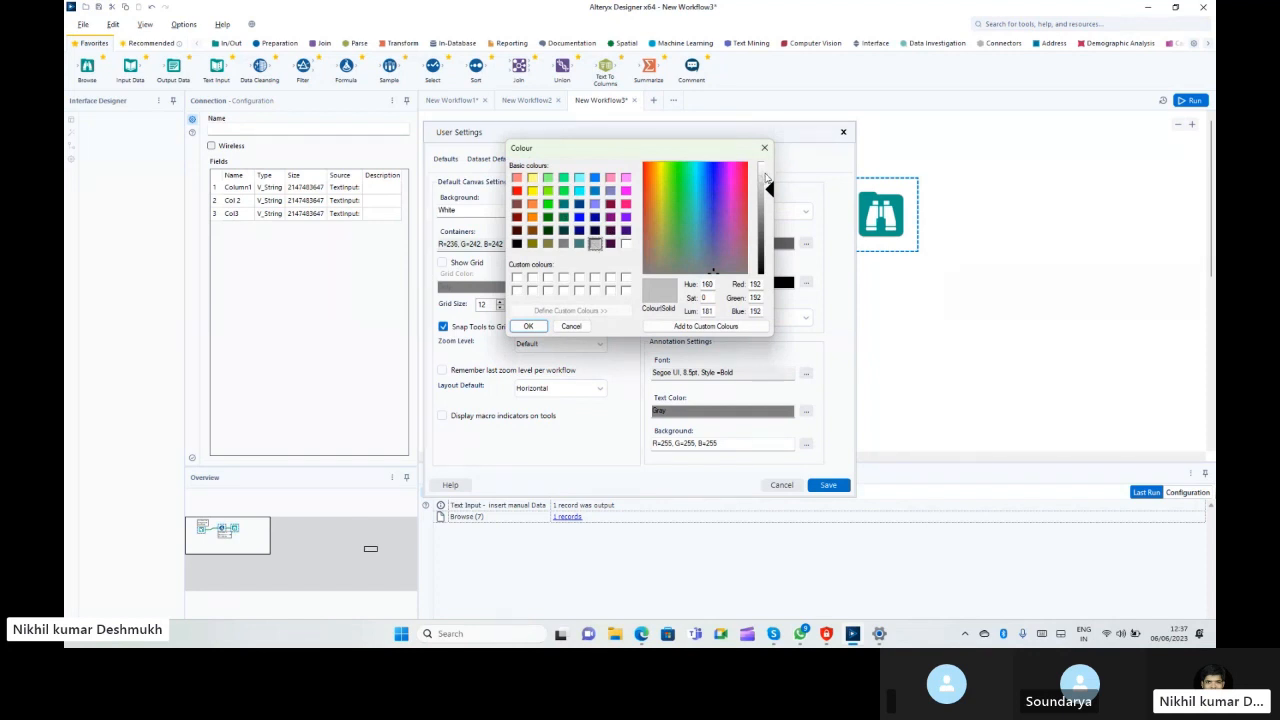
drag(763, 178, 767, 175)
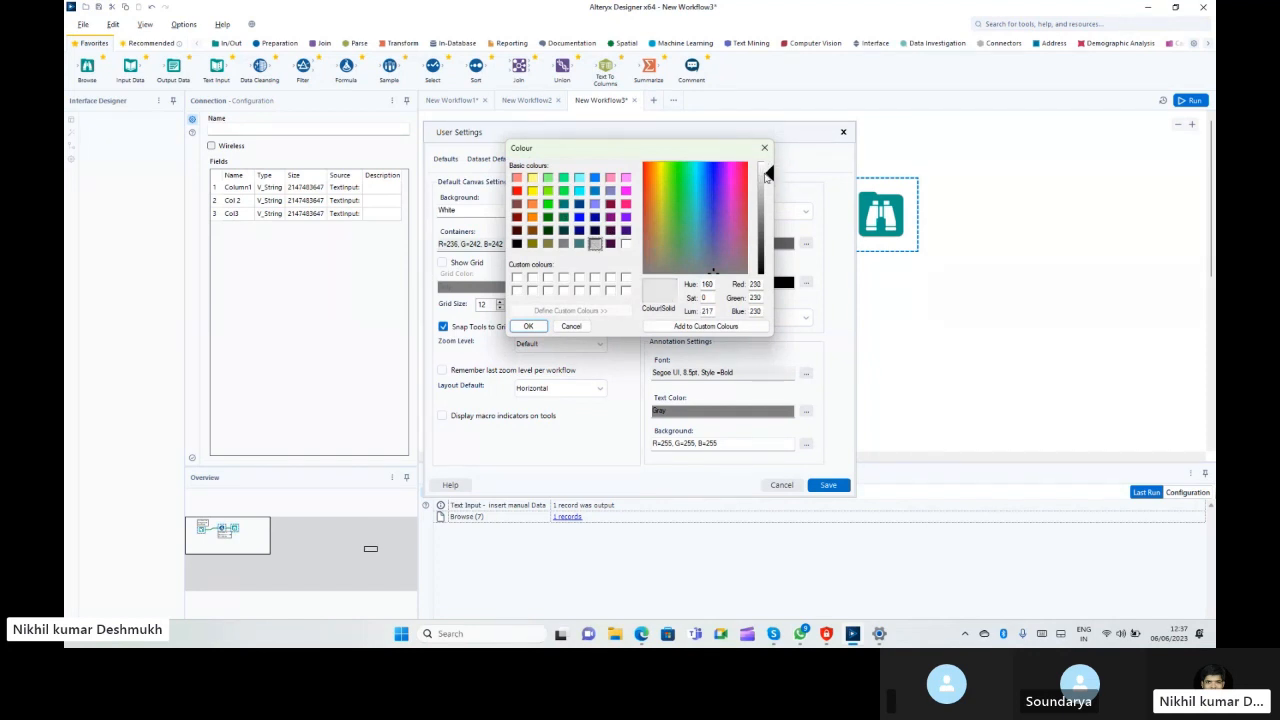
click(528, 326)
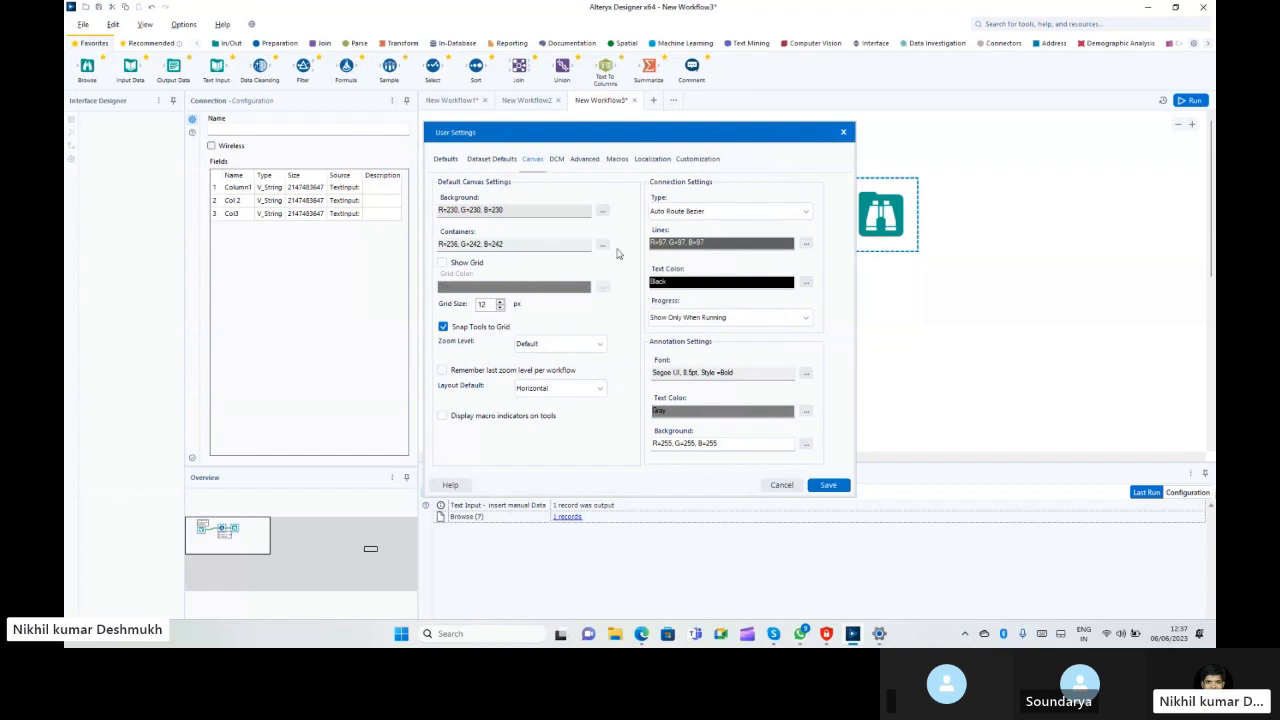
Set the canvas connection line type to Straight.
click(718, 214)
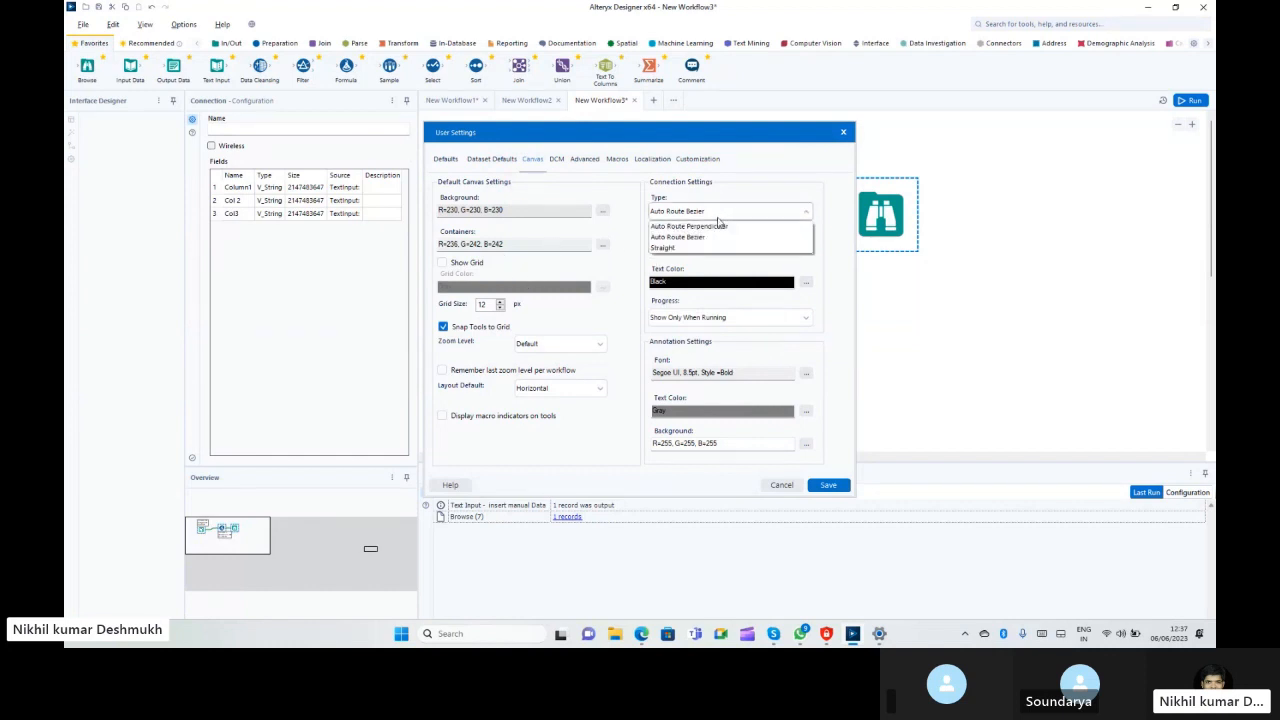
click(685, 248)
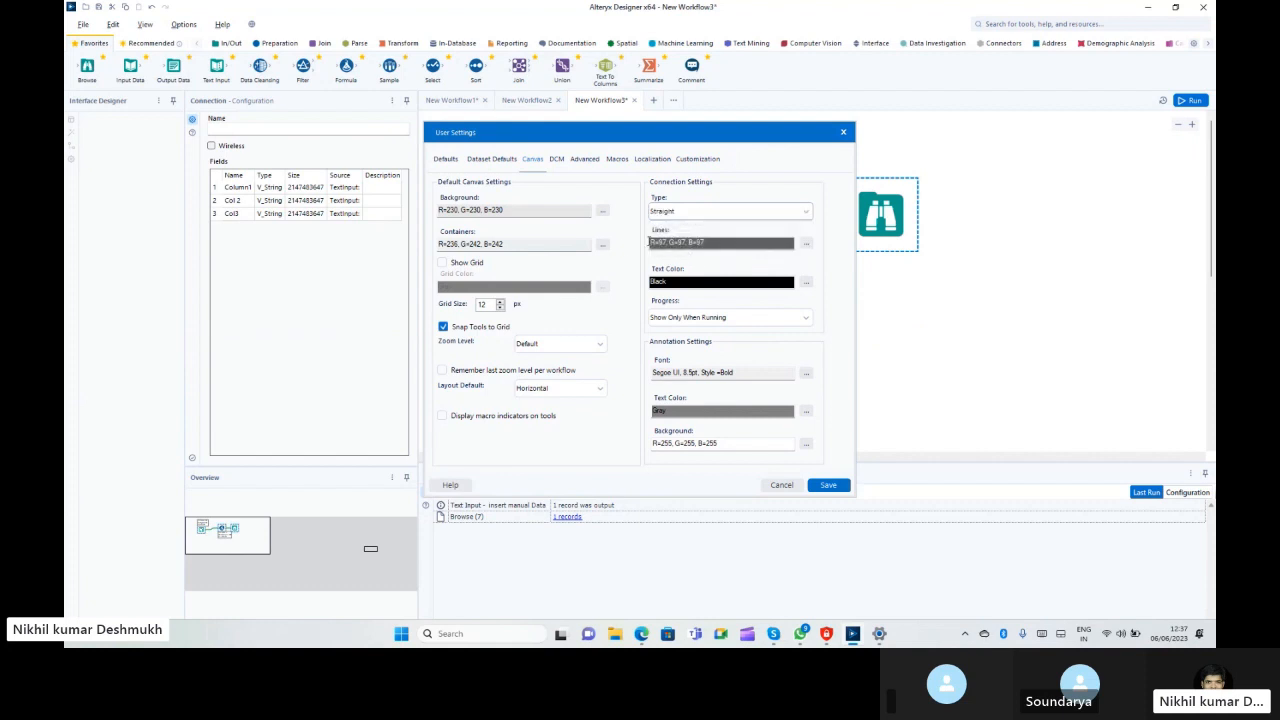
drag(674, 139, 661, 296)
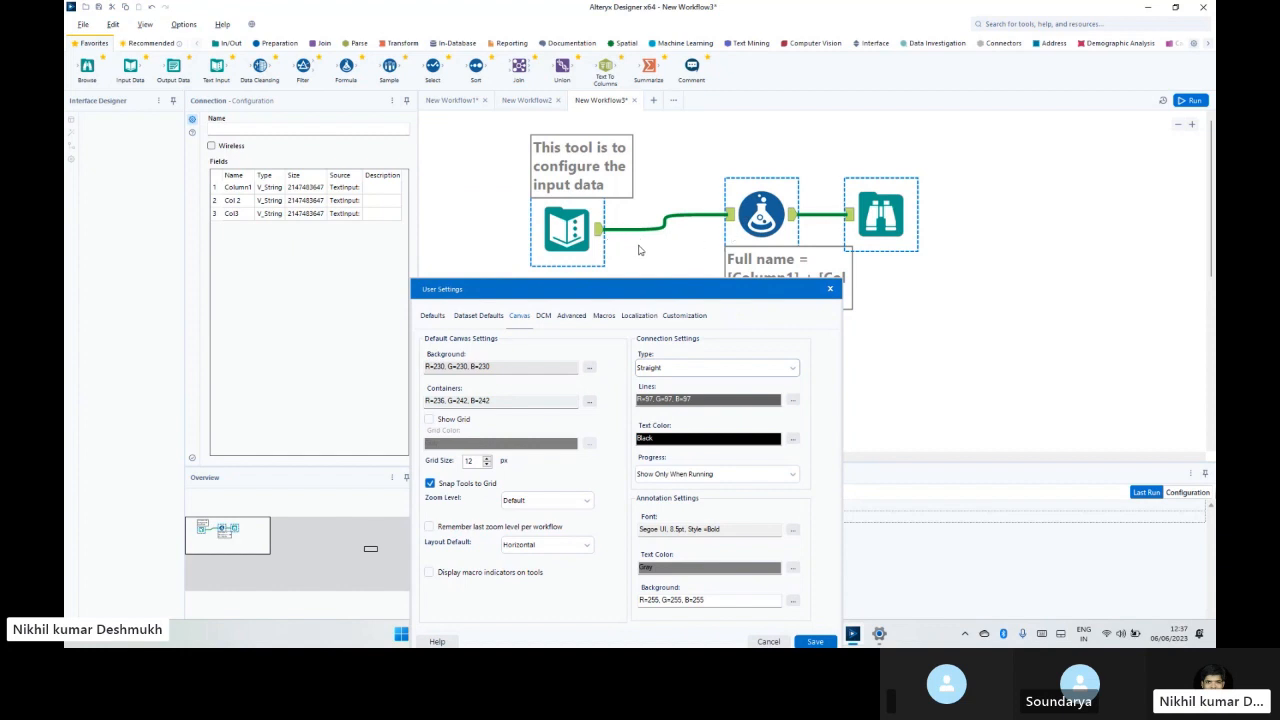
drag(640, 301, 664, 188)
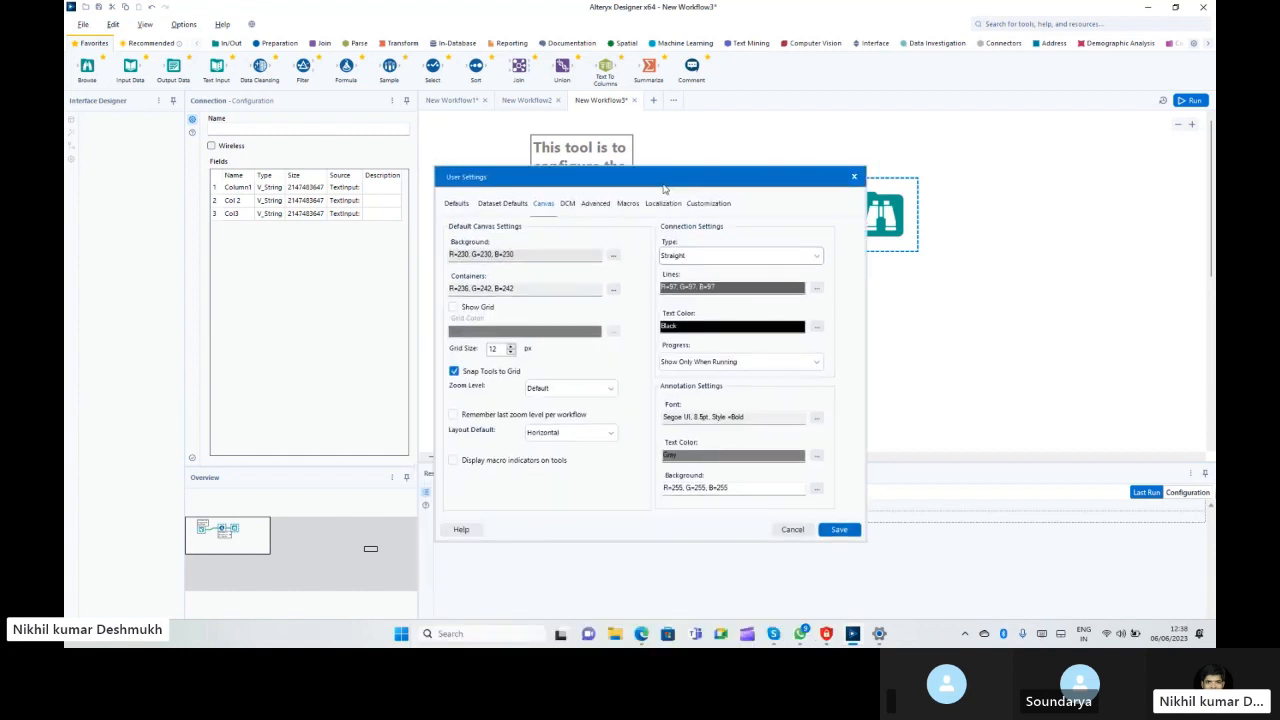
Look through the DCM, Advanced, Macro and Theme tabs, then close User Settings unsaved.
click(568, 205)
click(594, 205)
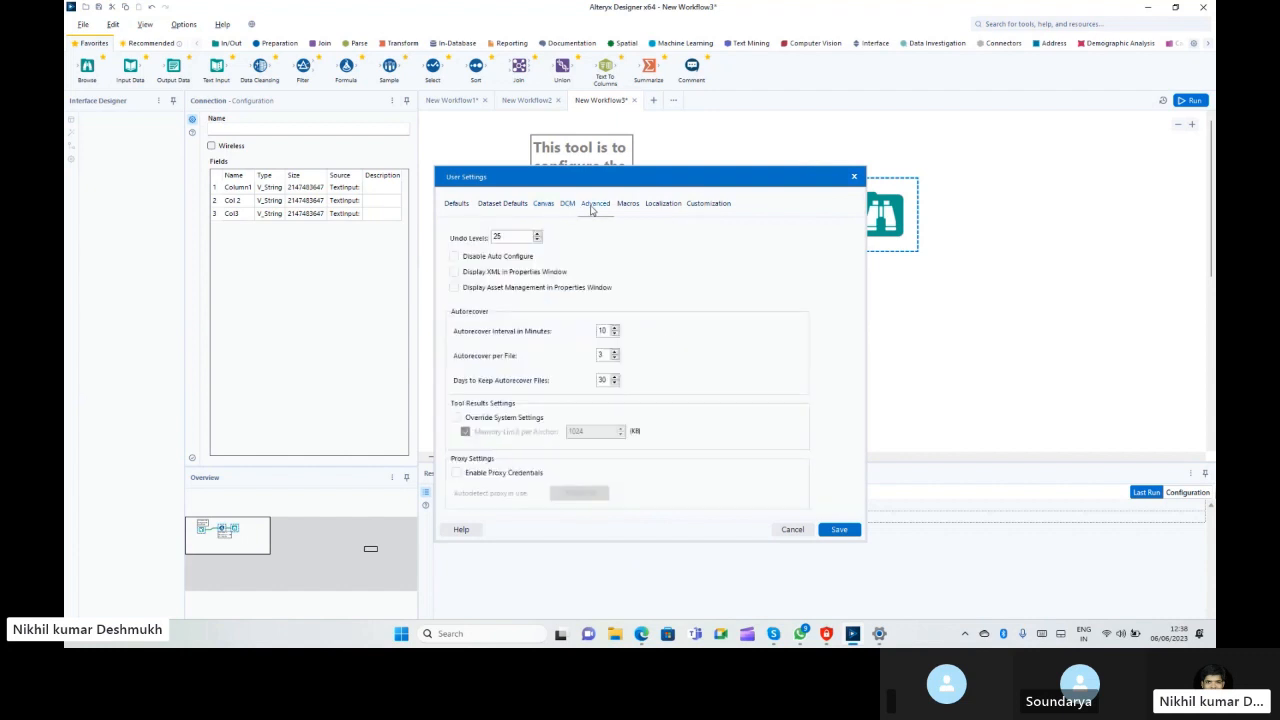
click(624, 204)
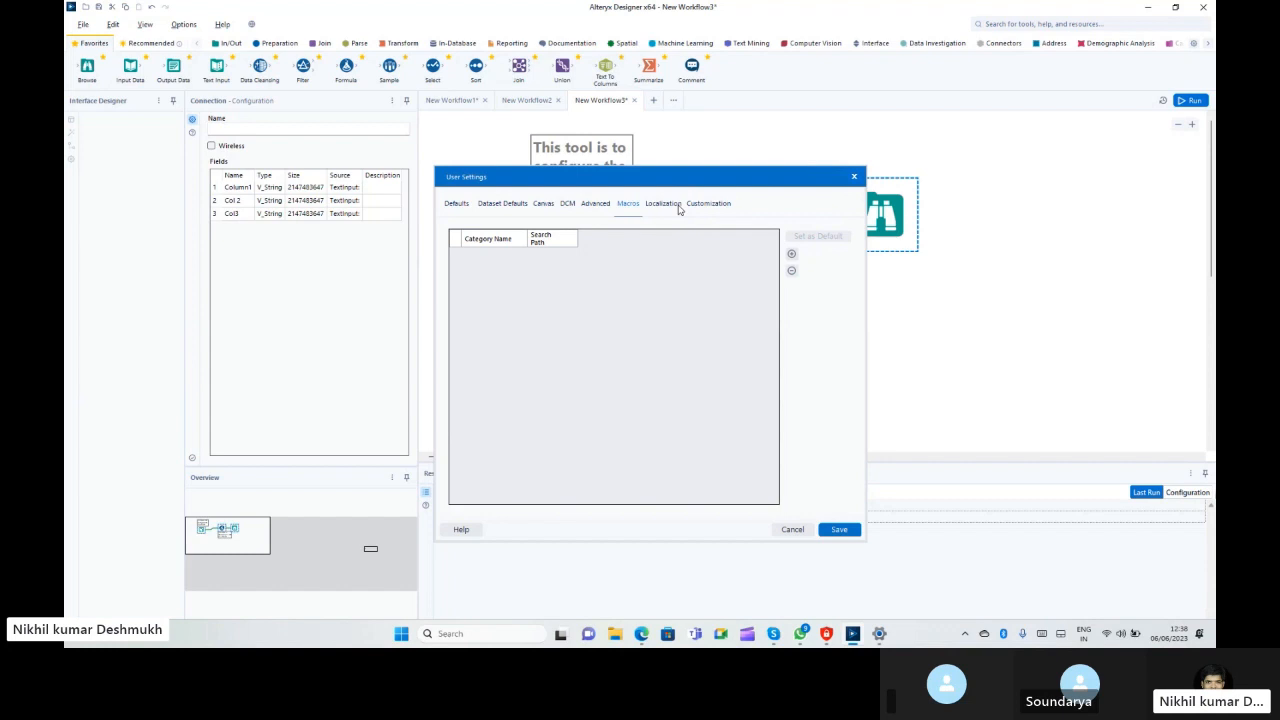
click(708, 208)
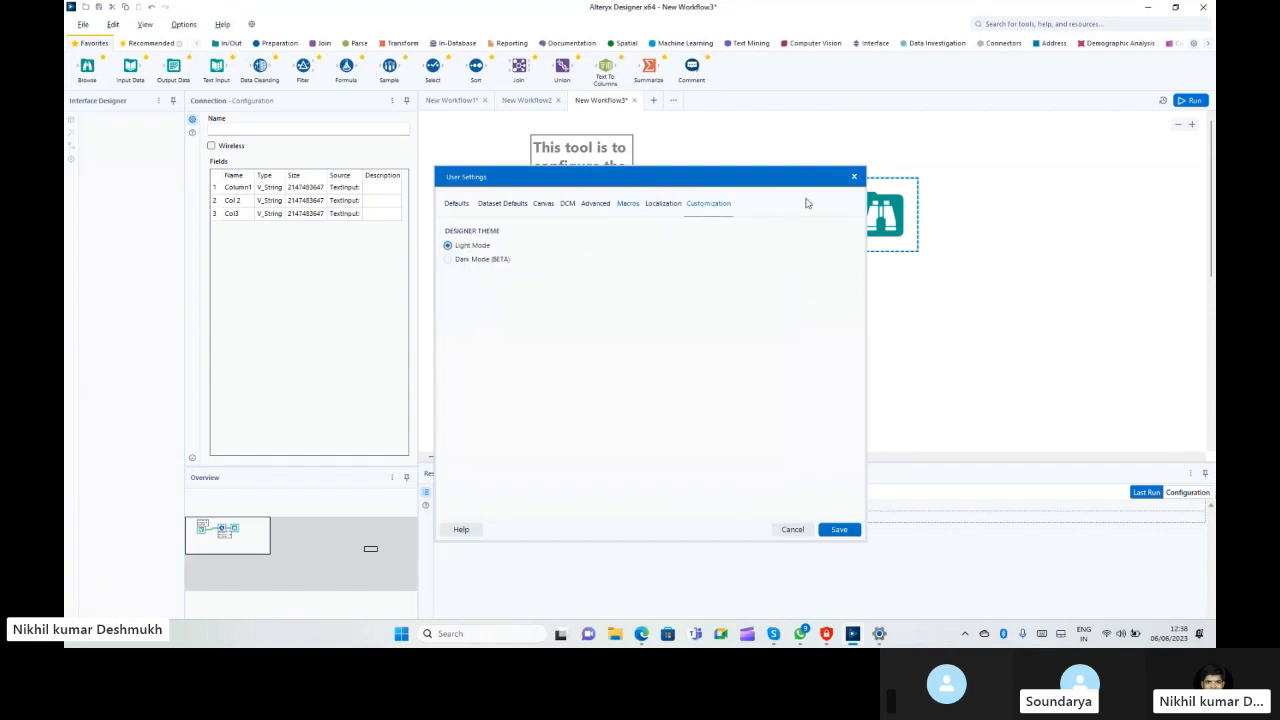
click(854, 176)
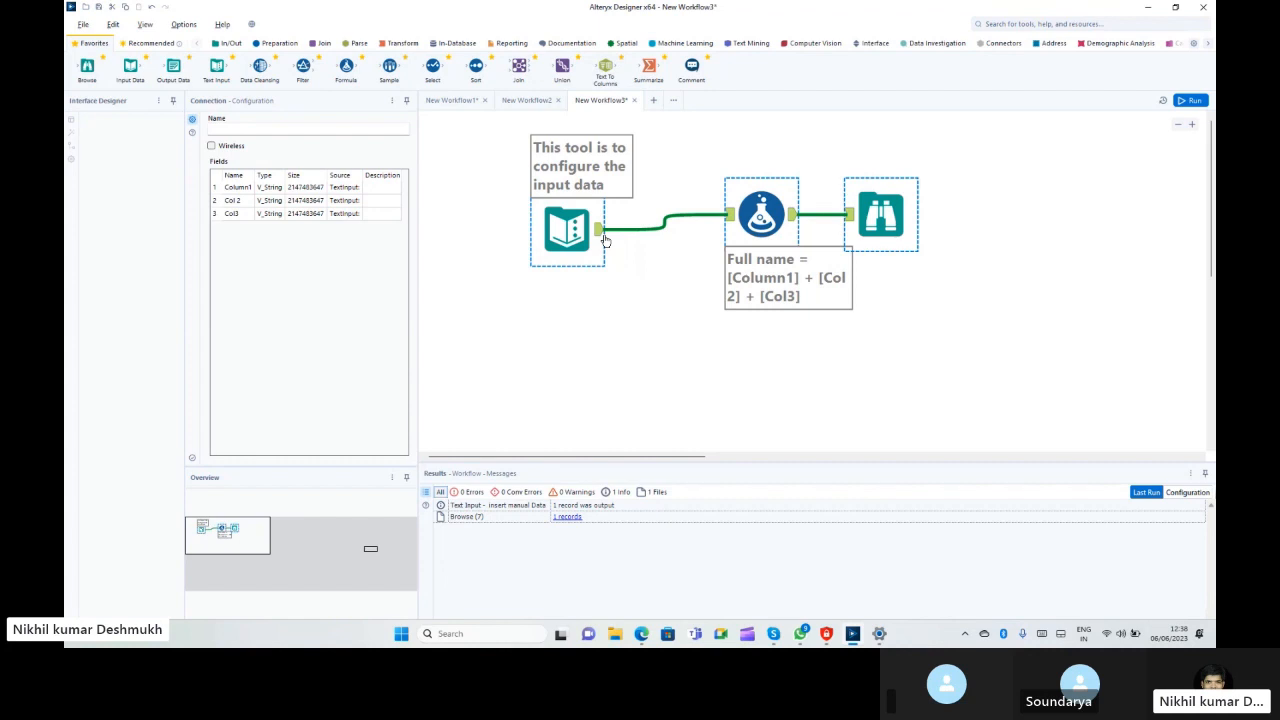
Run the workflow with Ctrl+R, zoom out the canvas, and browse the Options menu.
key(ctrl+r)
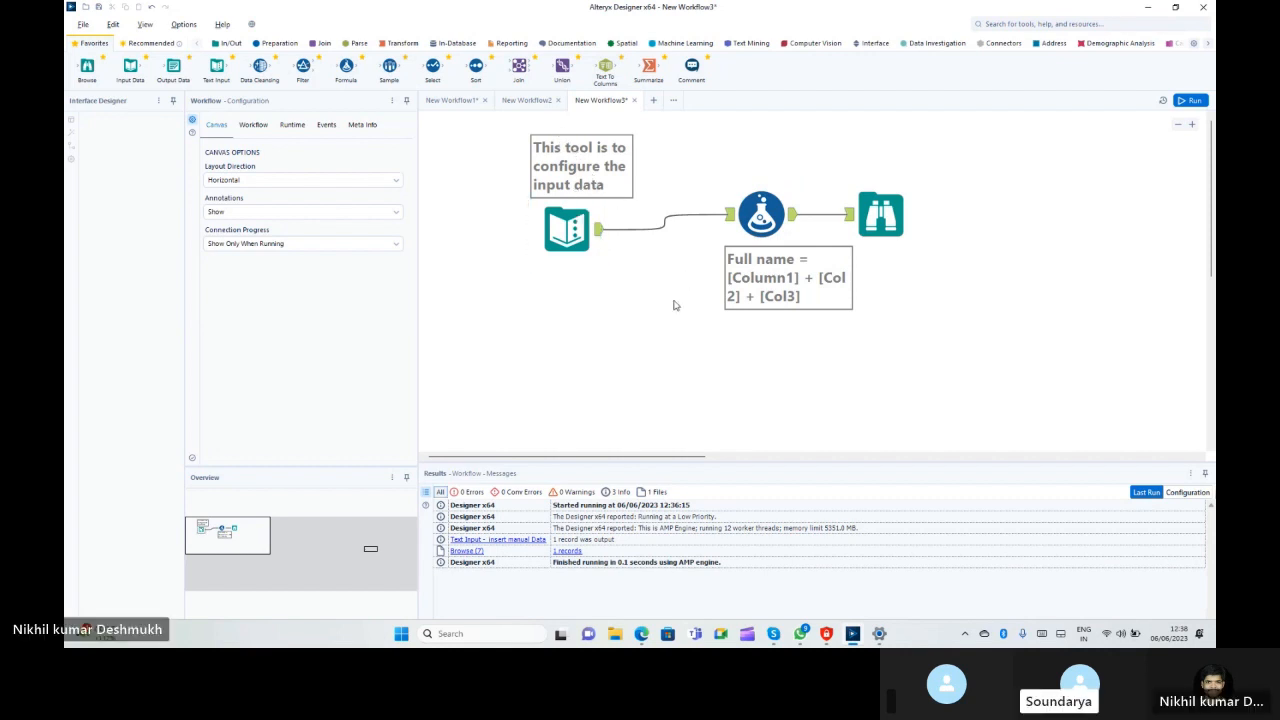
scroll(639, 302, down, 1)
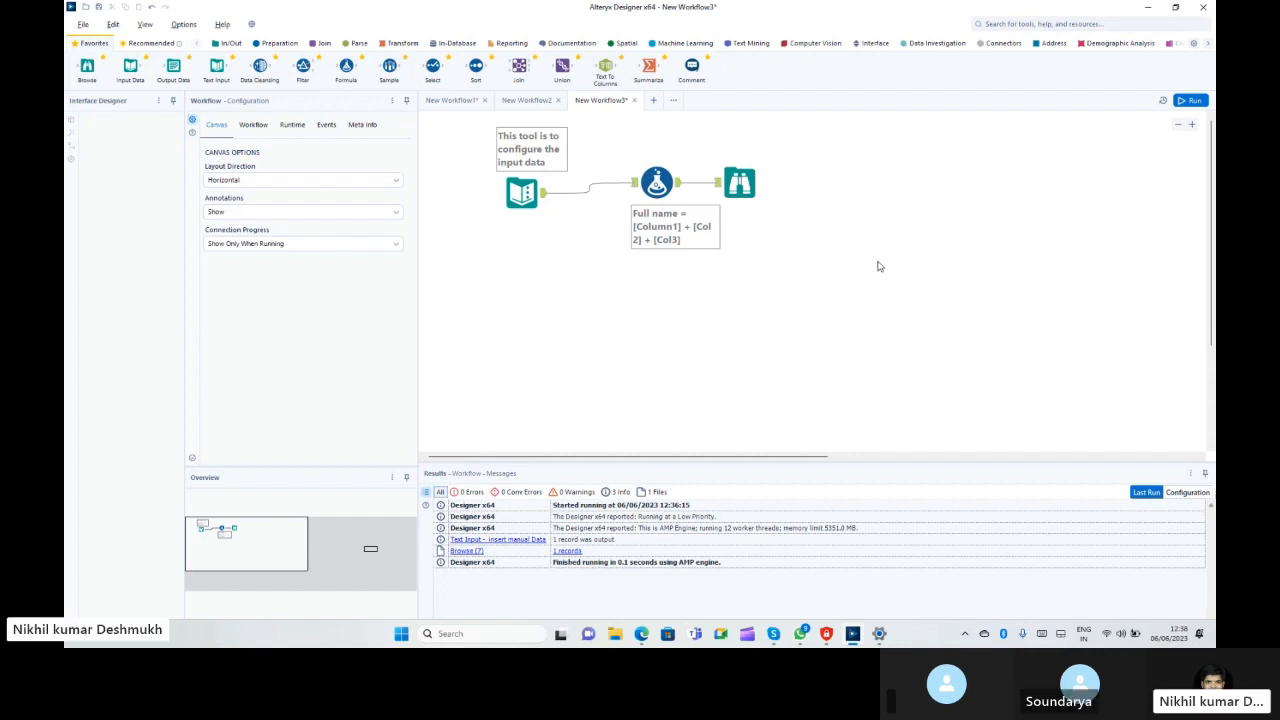
click(186, 25)
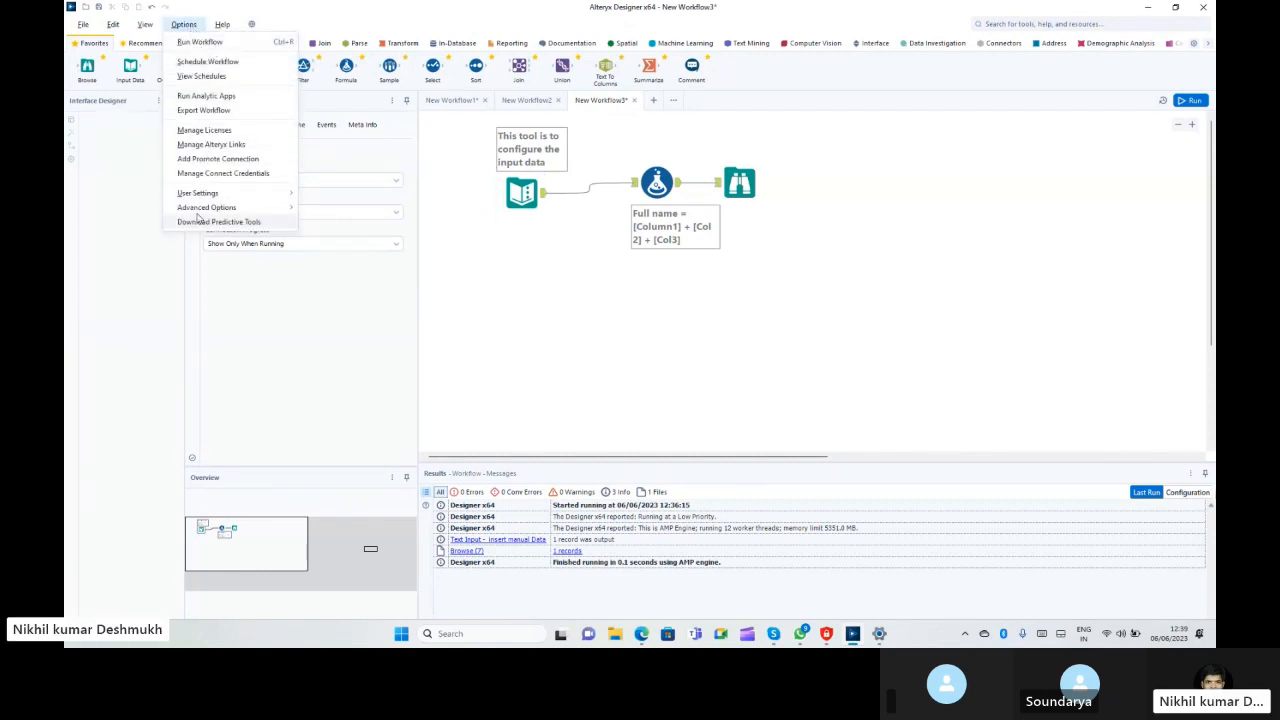
mouse_move(218, 31)
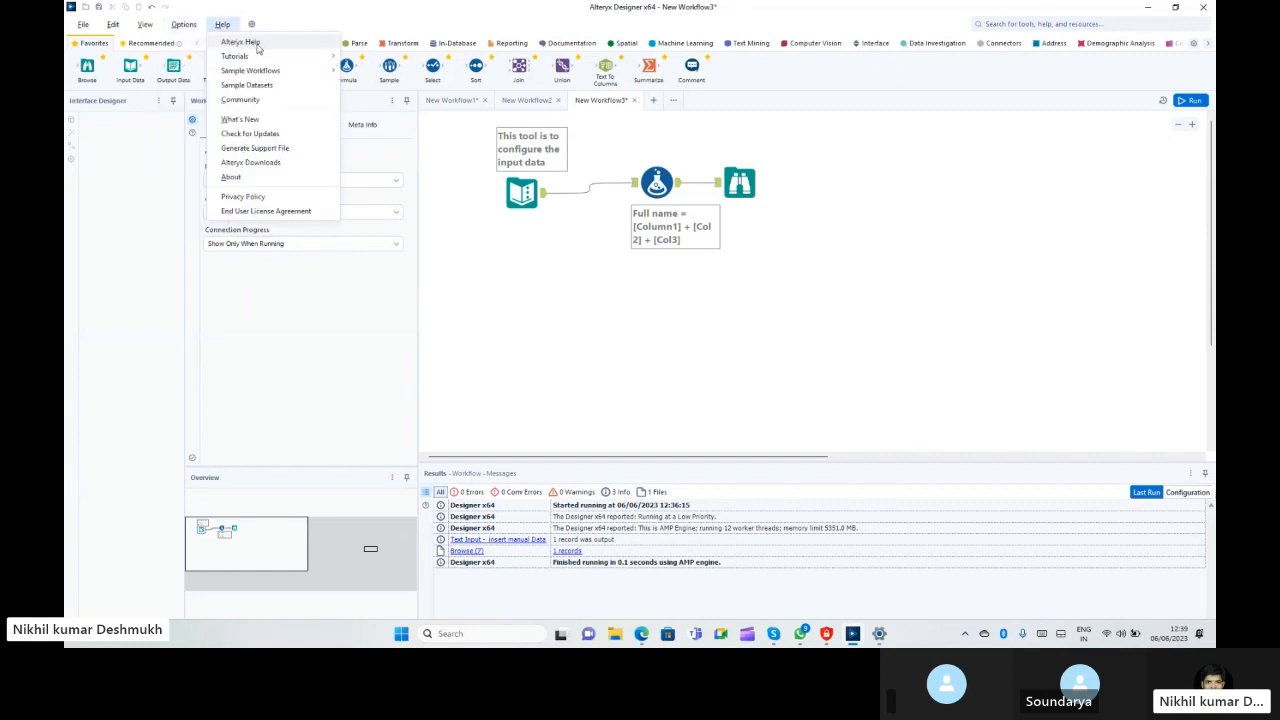
Open Alteryx Help, expand the Designer Get Started topics, and return to the workflow.
click(241, 42)
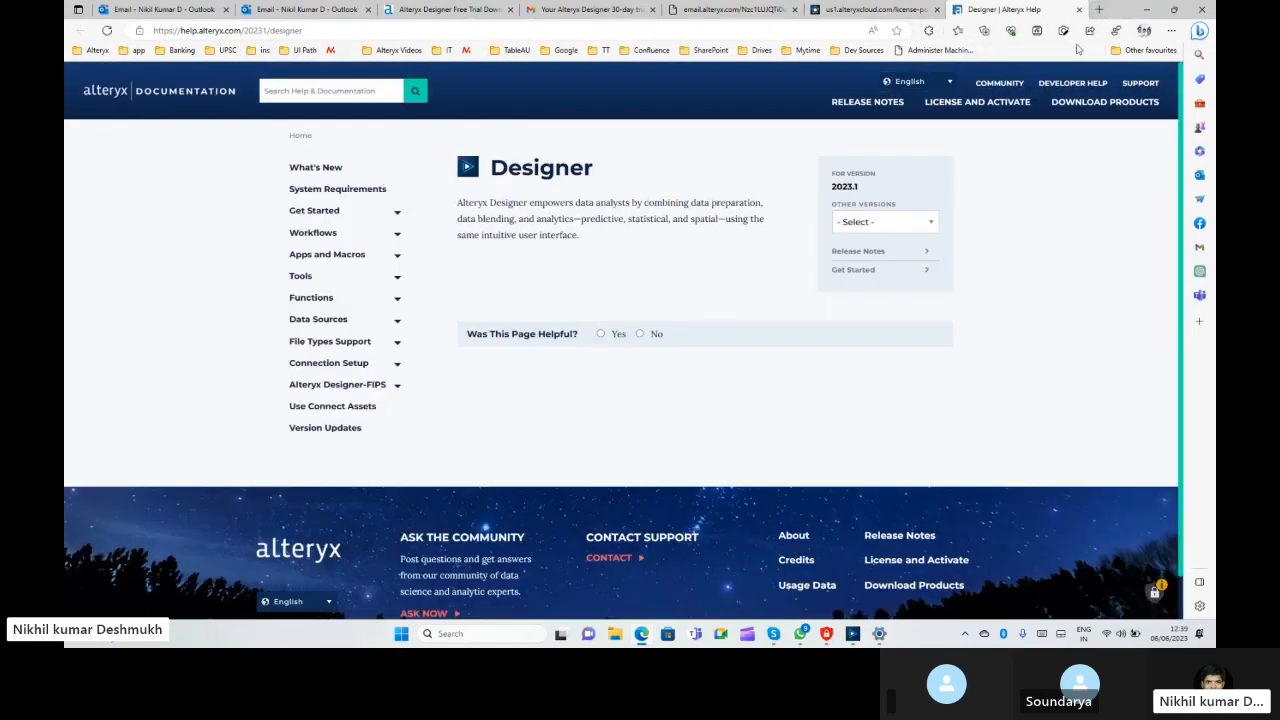
click(397, 215)
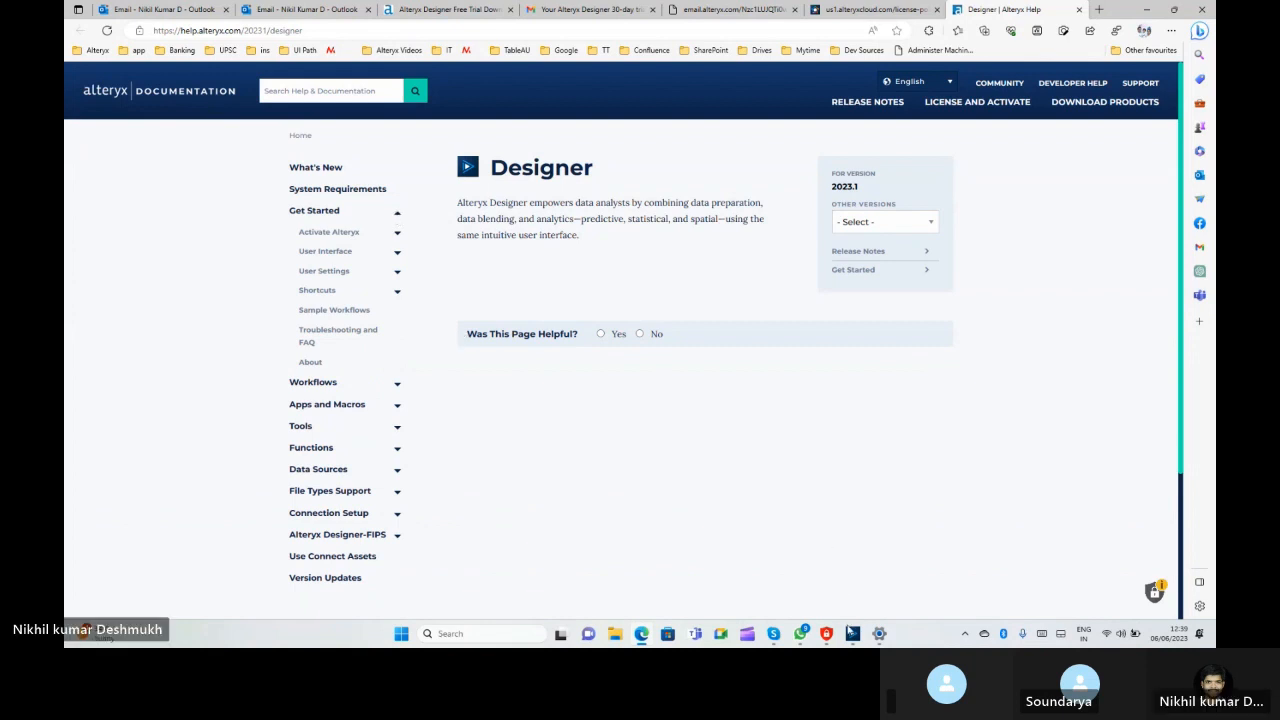
click(852, 633)
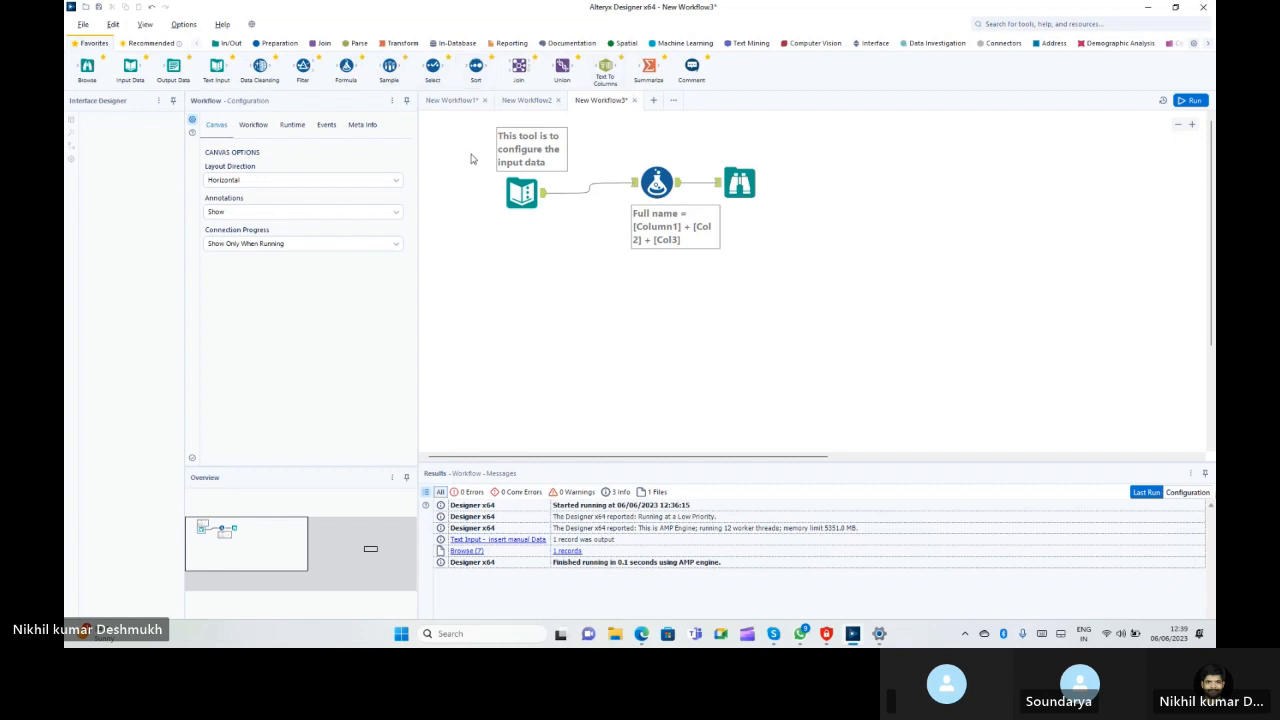
Delete the Text Input, Formula and Browse tools with their comment from the canvas.
click(654, 179)
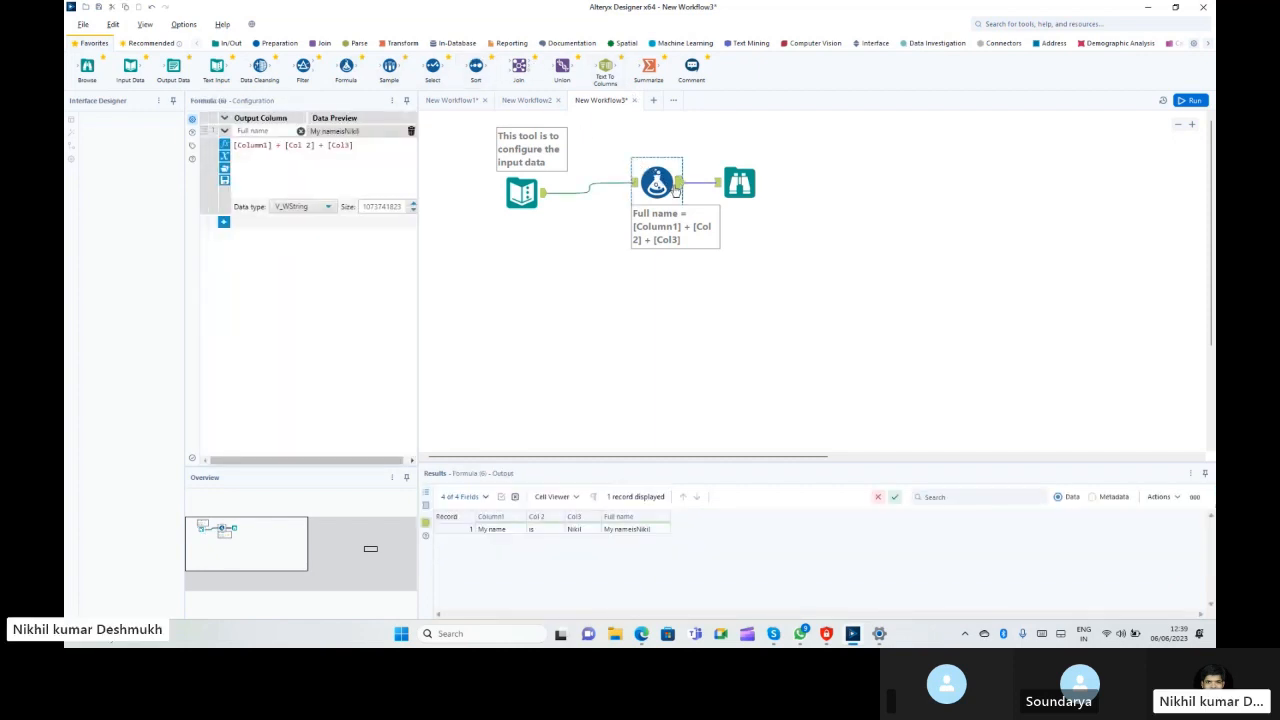
click(737, 182)
drag(737, 182, 808, 182)
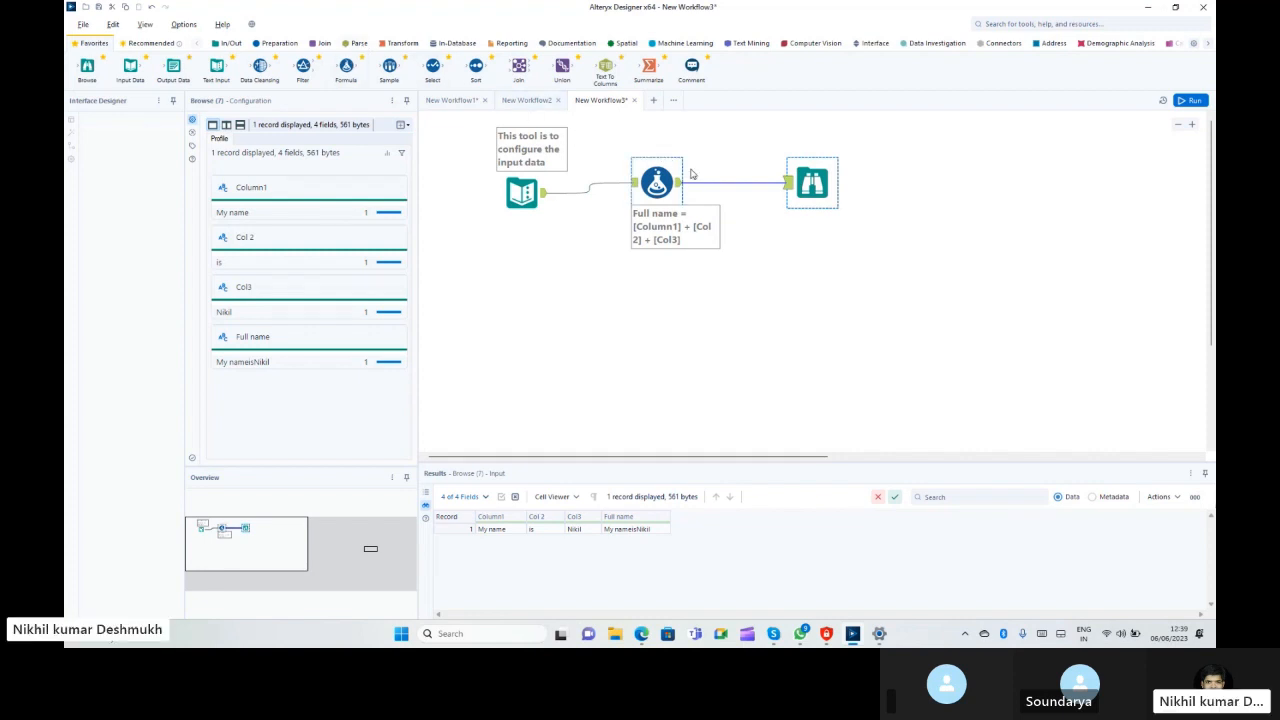
drag(466, 151, 868, 256)
key(Delete)
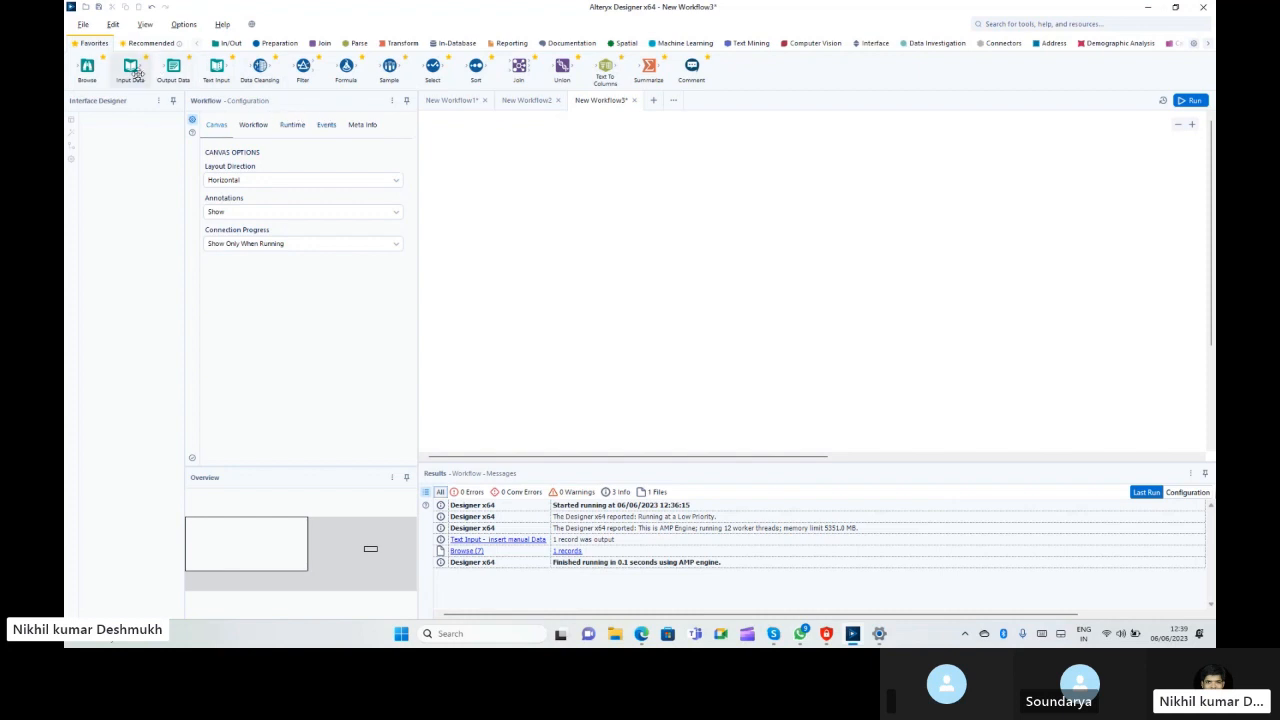
Add an Input Data tool and browse the PC's folders for a data file.
drag(130, 66, 563, 235)
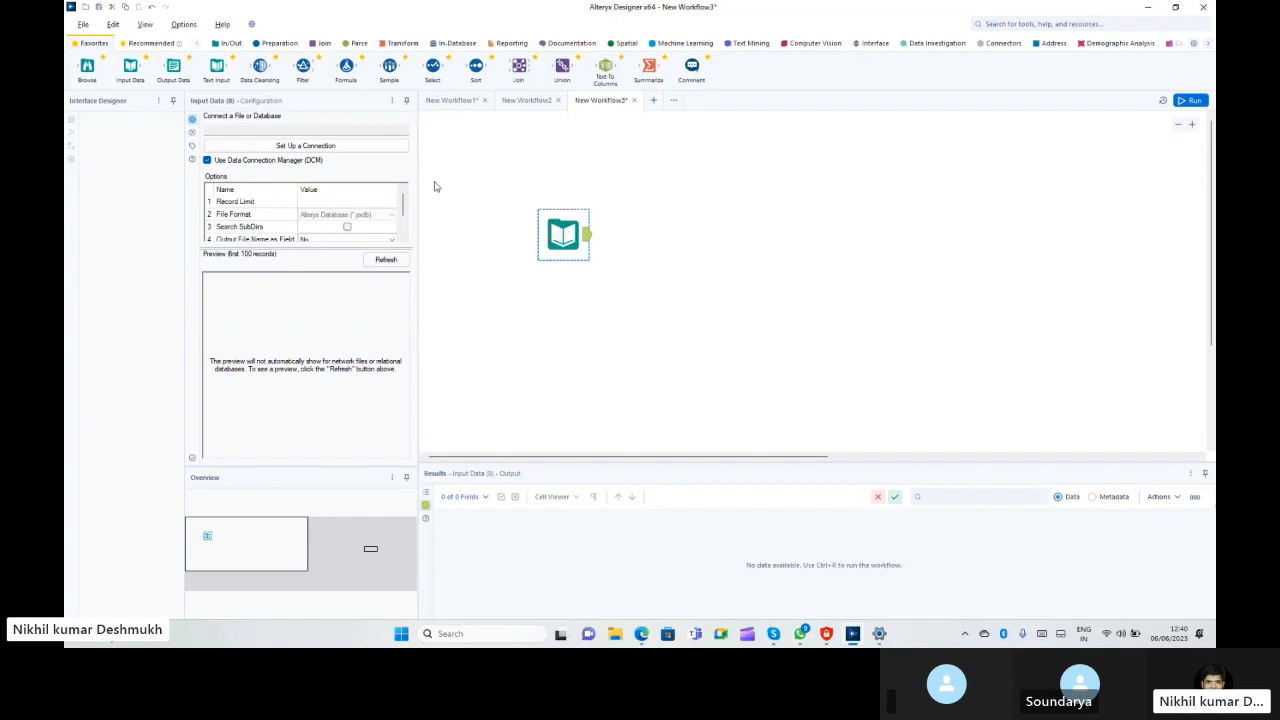
click(328, 141)
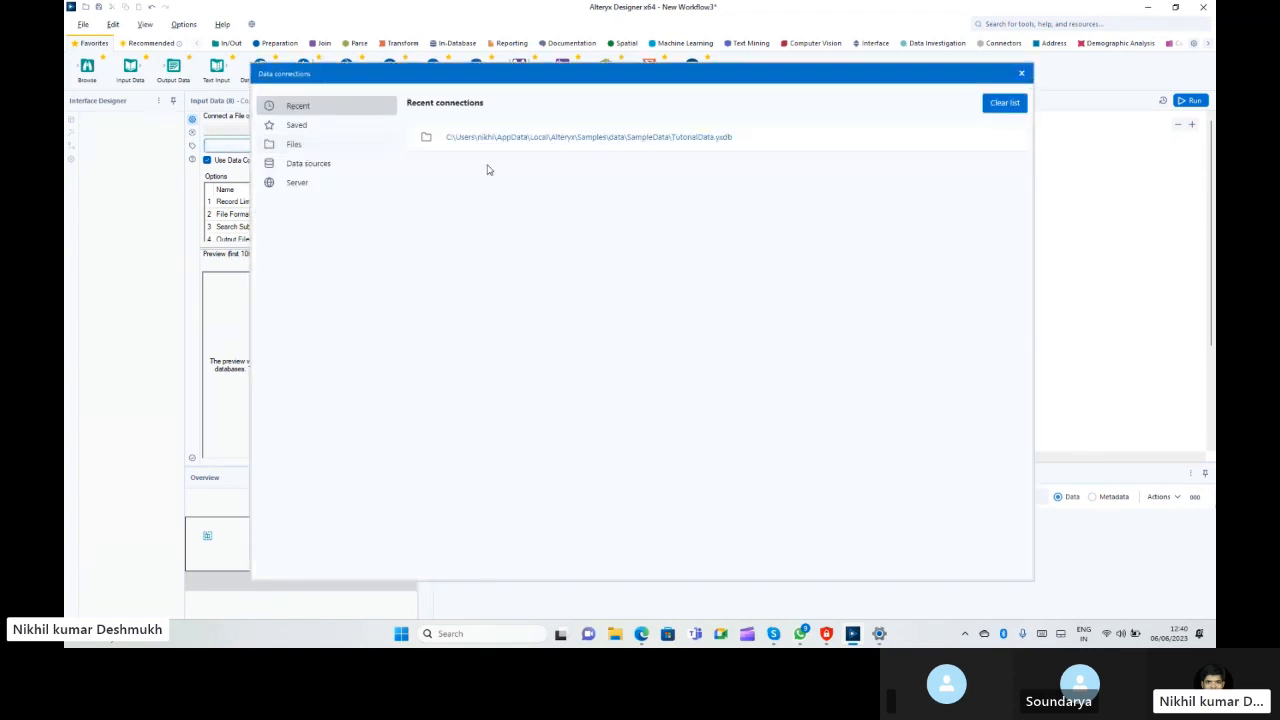
click(345, 152)
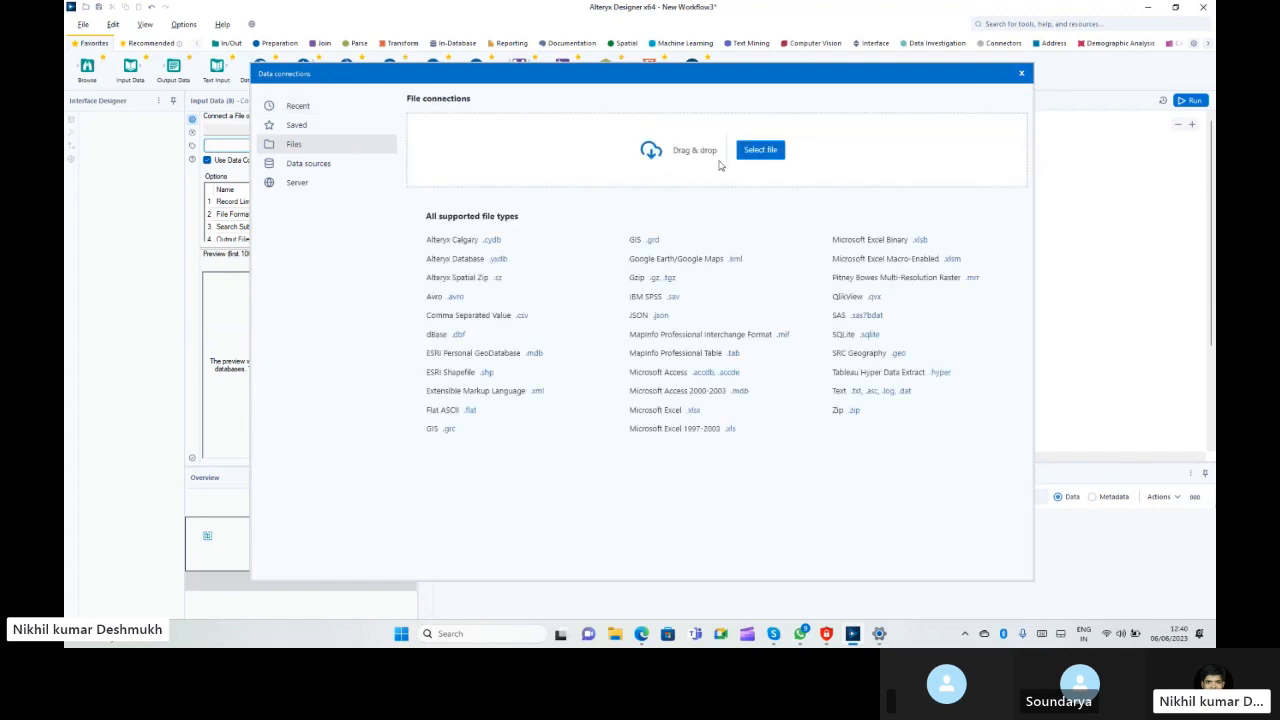
click(757, 150)
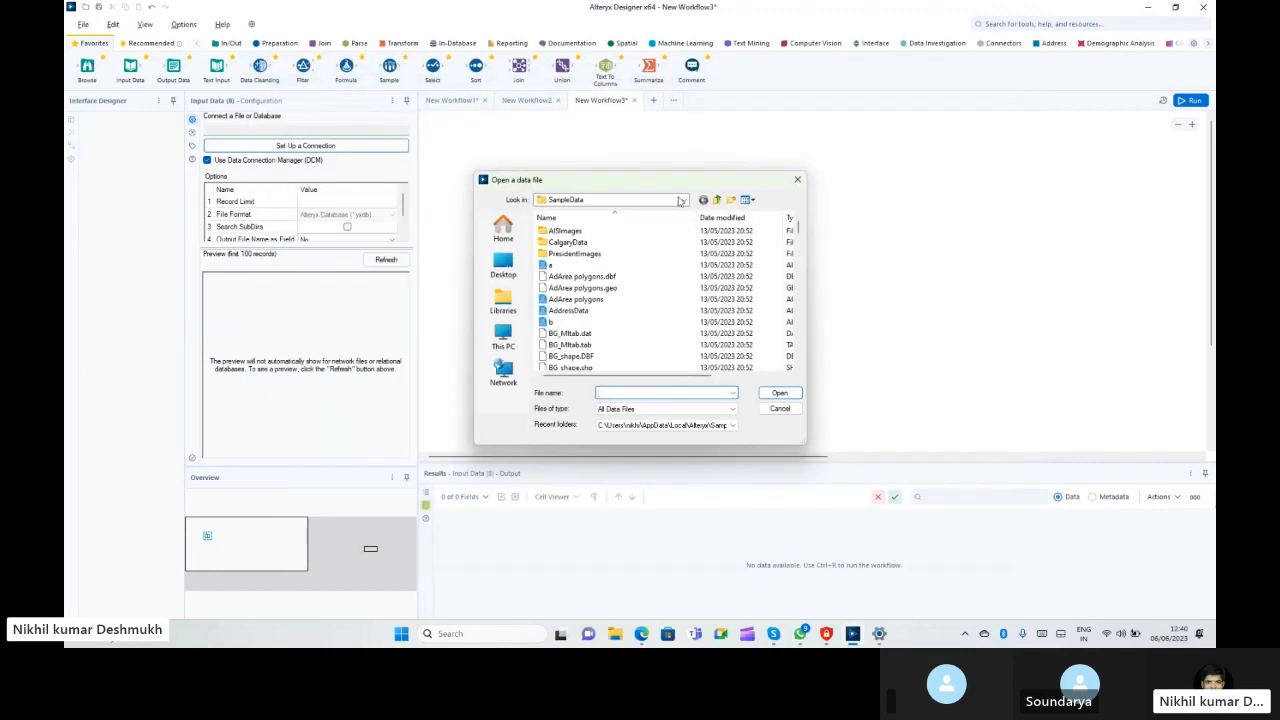
click(503, 265)
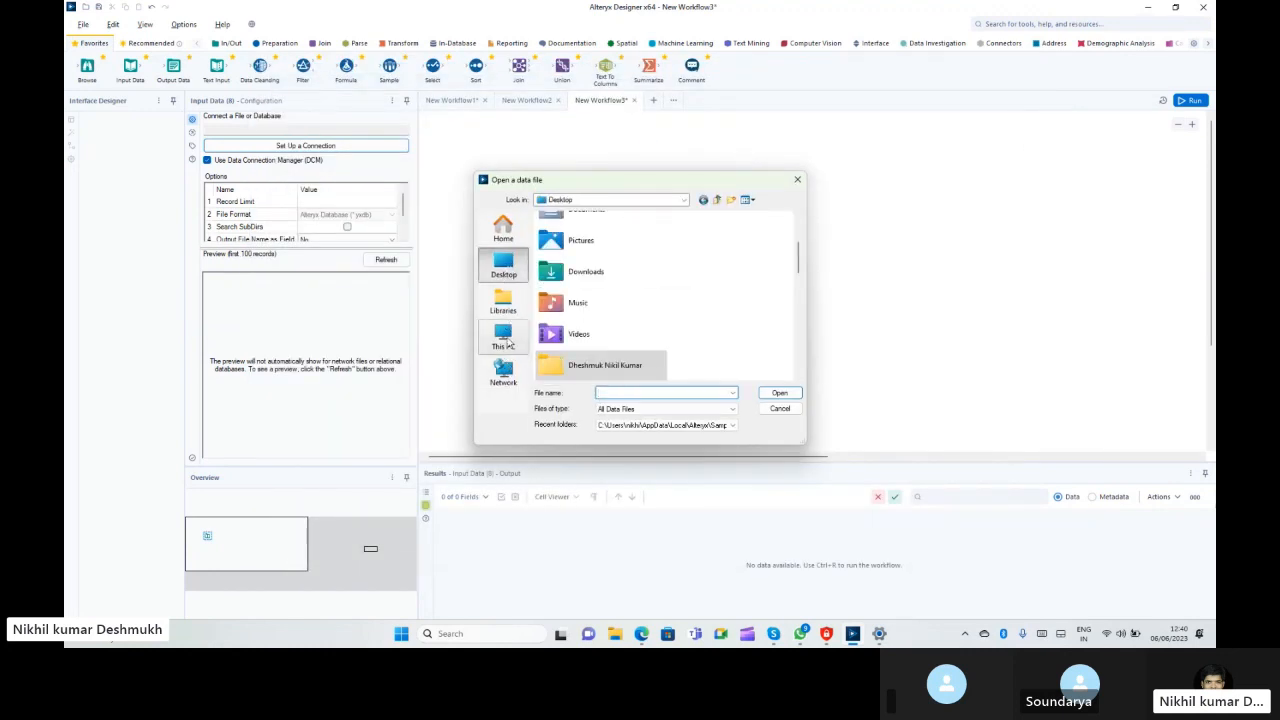
click(505, 338)
double_click(615, 242)
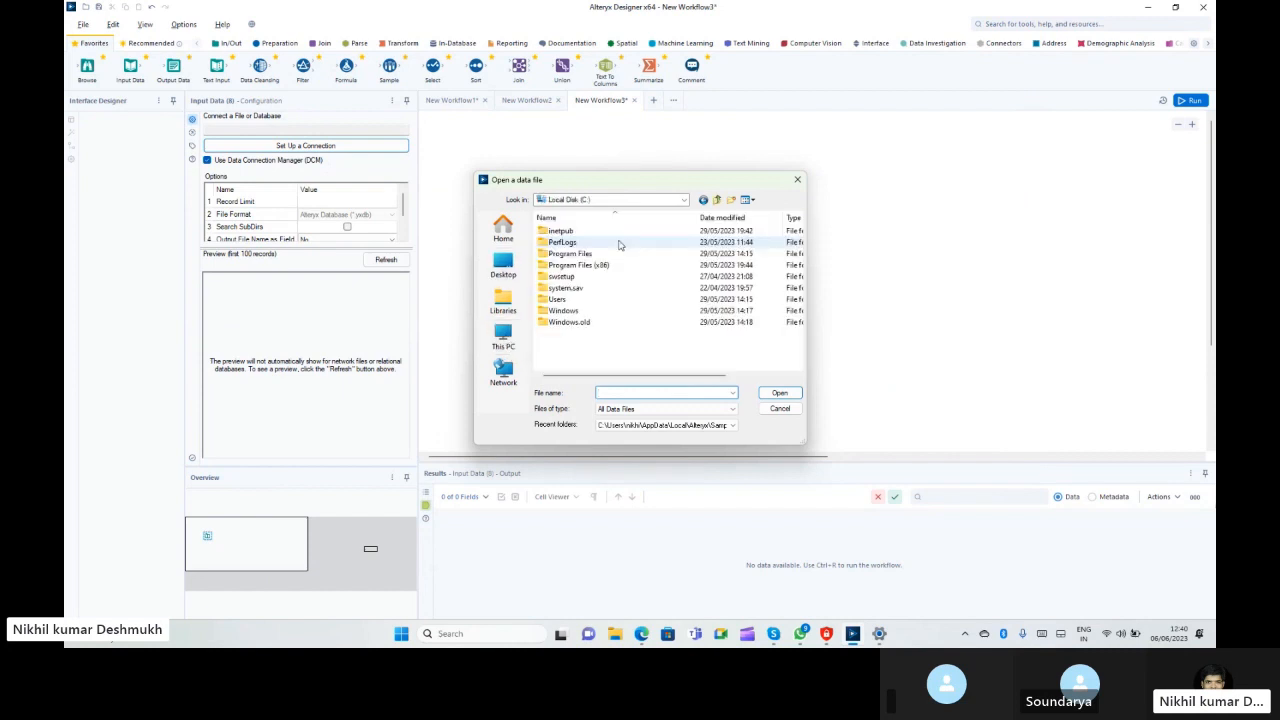
click(506, 333)
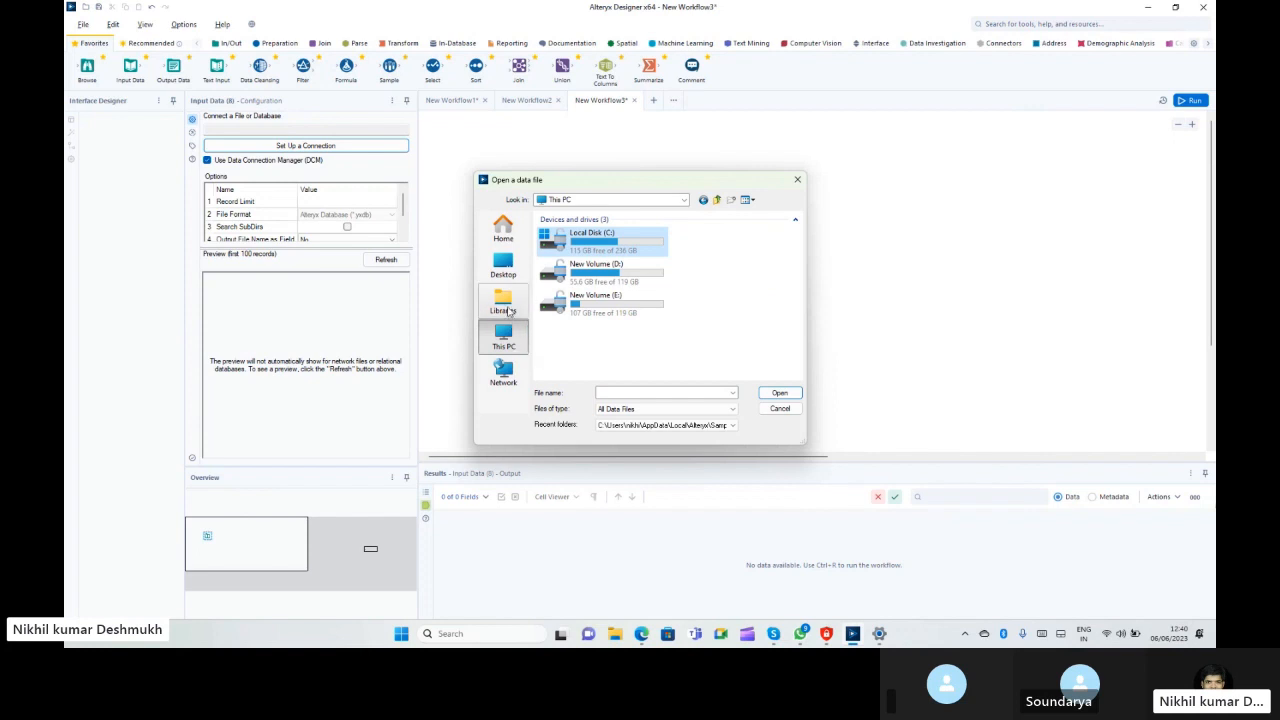
click(505, 305)
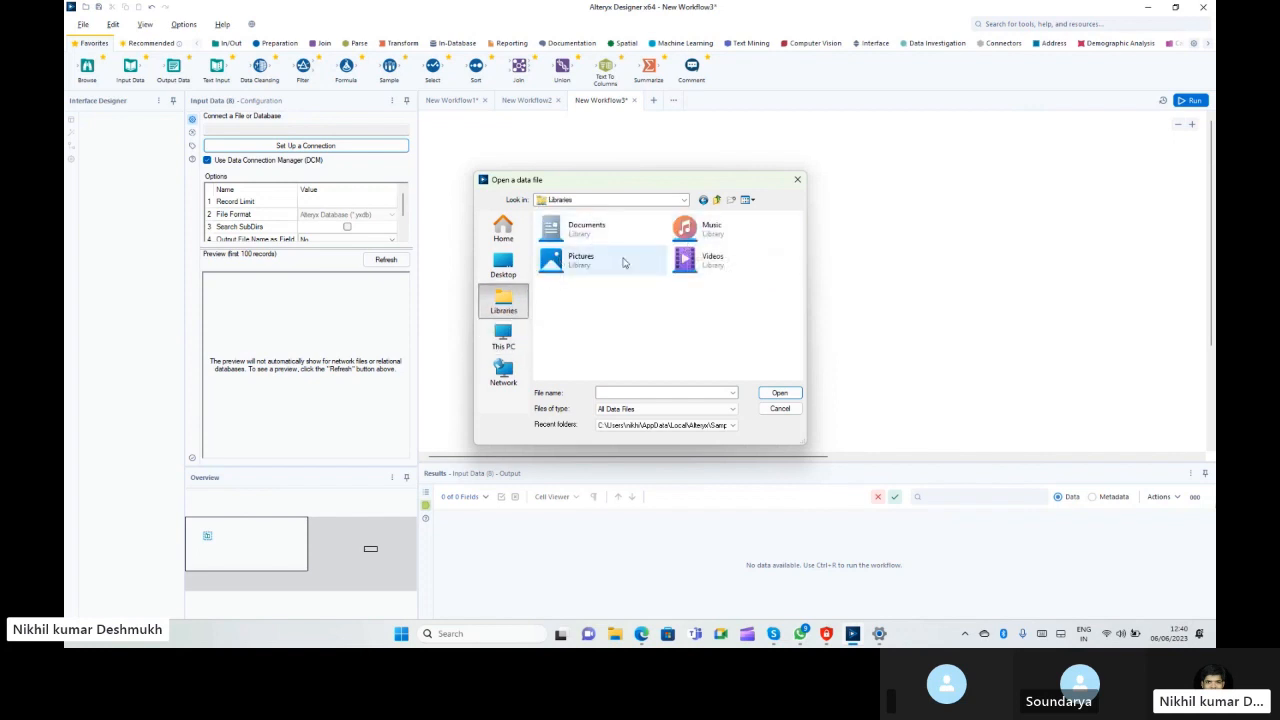
double_click(588, 235)
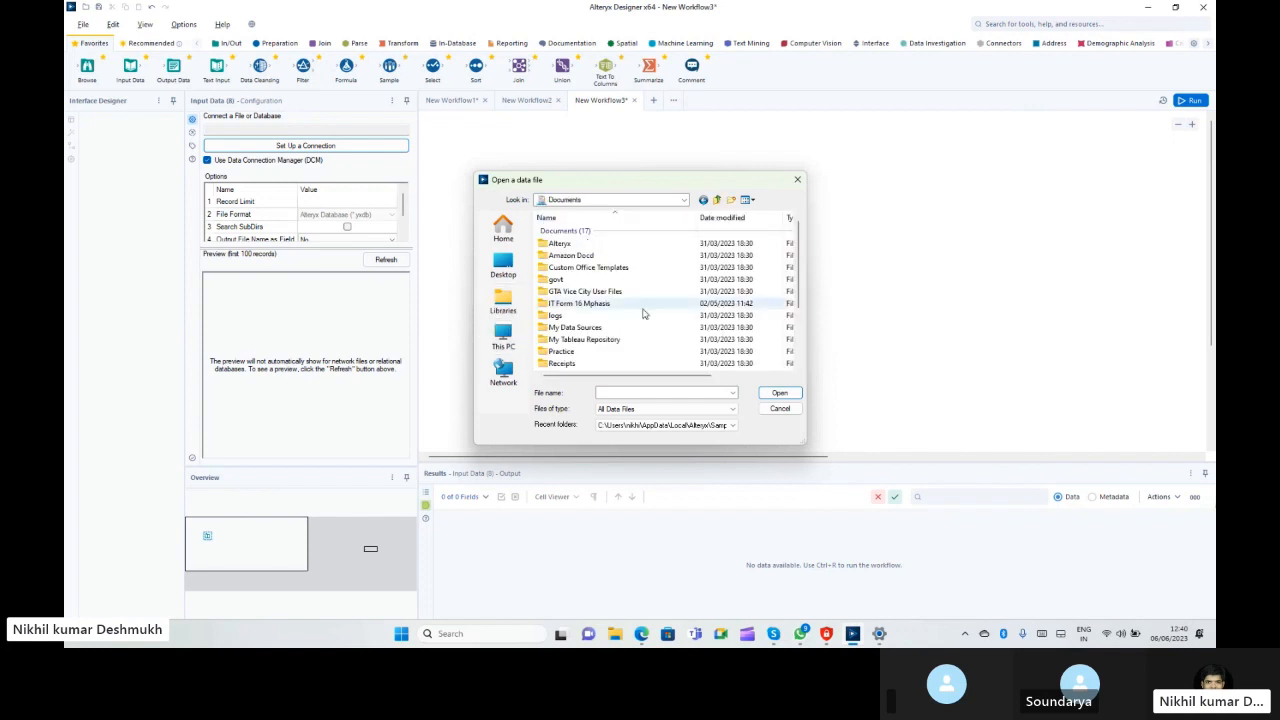
scroll(643, 300, down, 3)
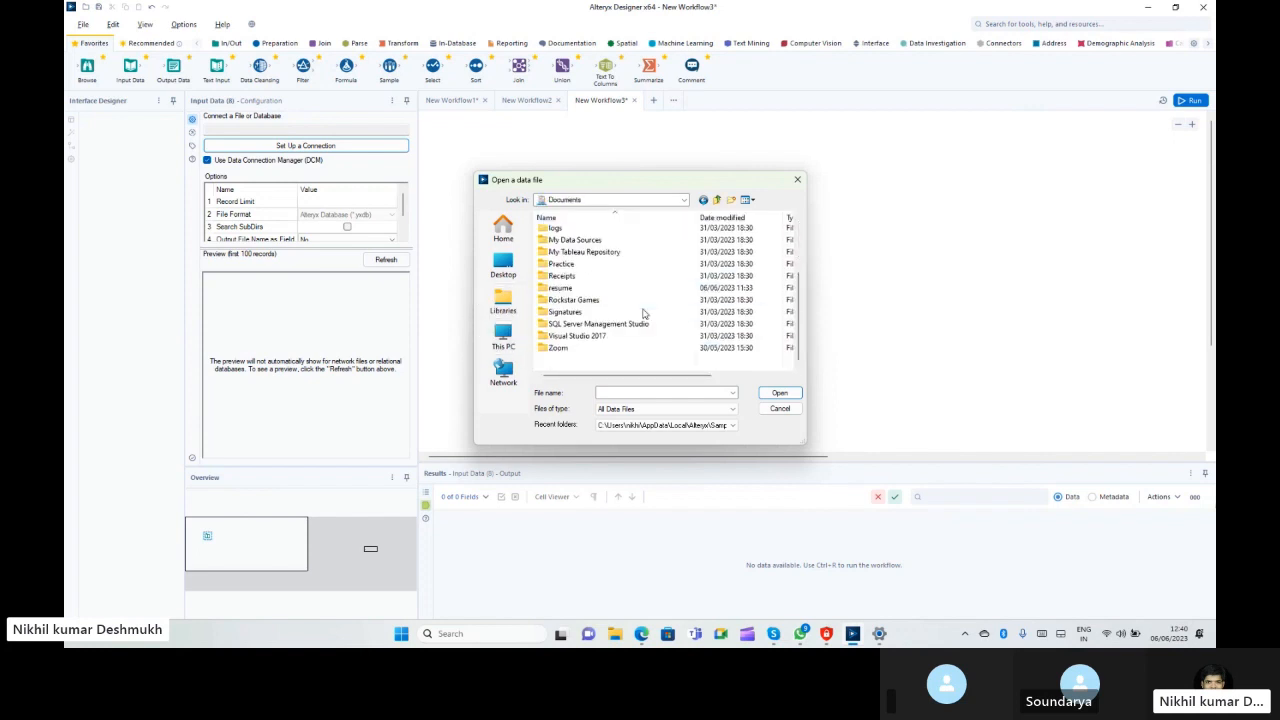
click(503, 338)
Open SaleData.xlsx from C:\Users\...\Downloads and confirm Sheet1 as the sheet.
double_click(587, 250)
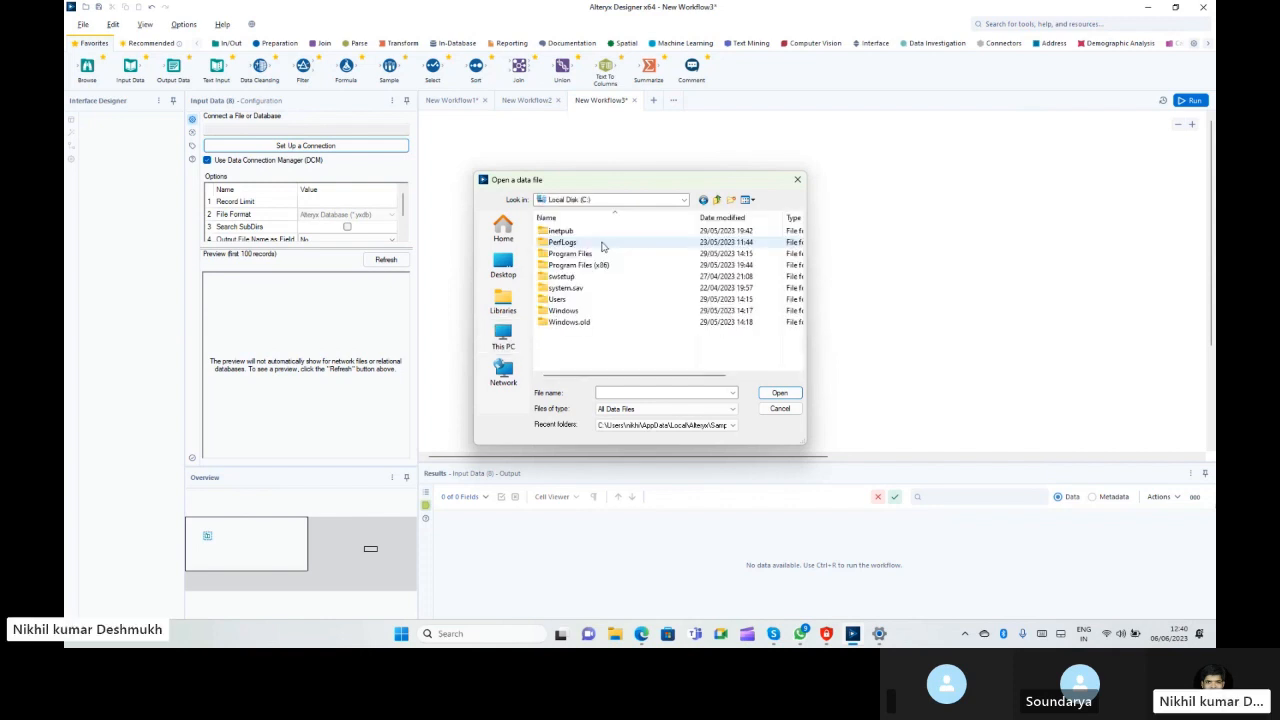
double_click(564, 300)
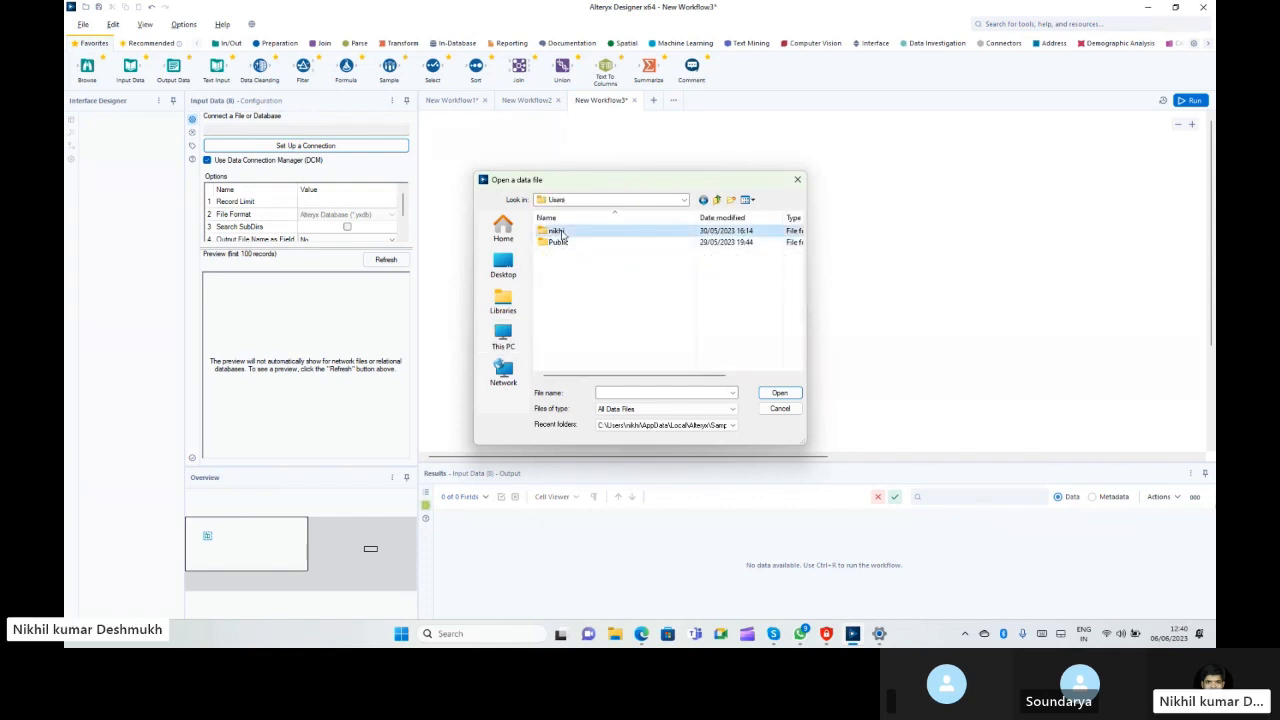
double_click(564, 233)
double_click(570, 299)
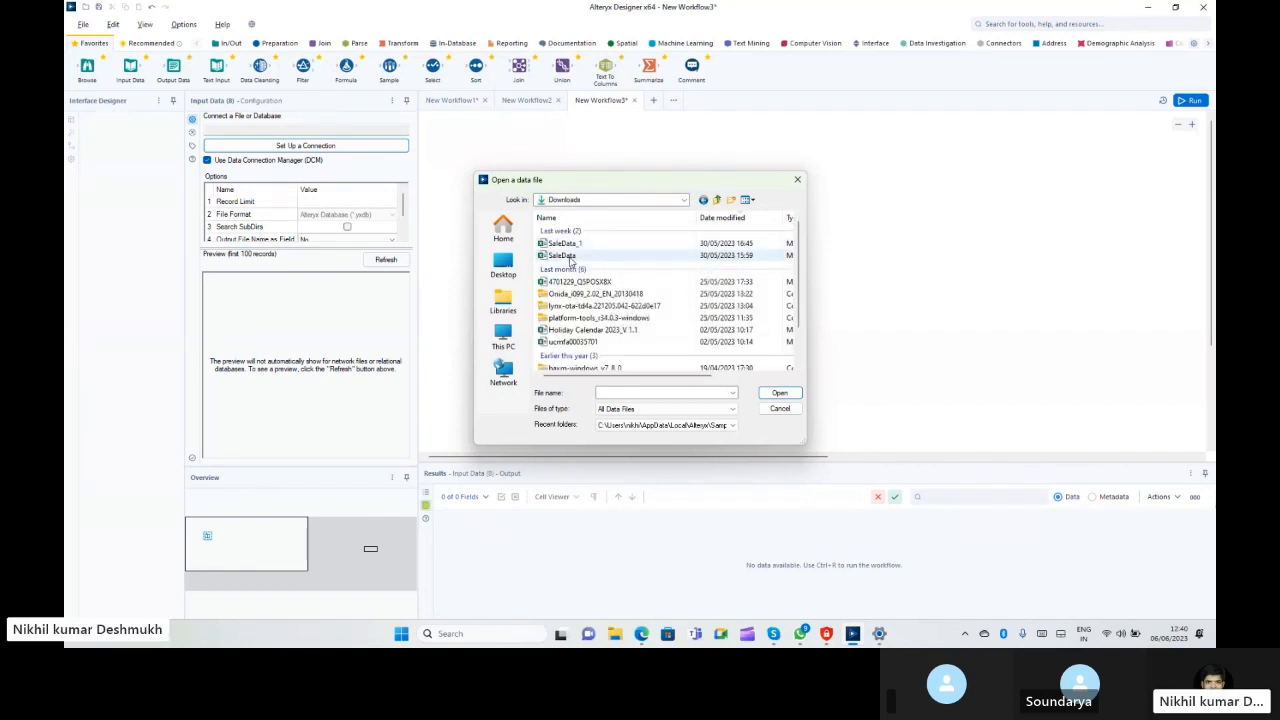
click(572, 259)
click(781, 394)
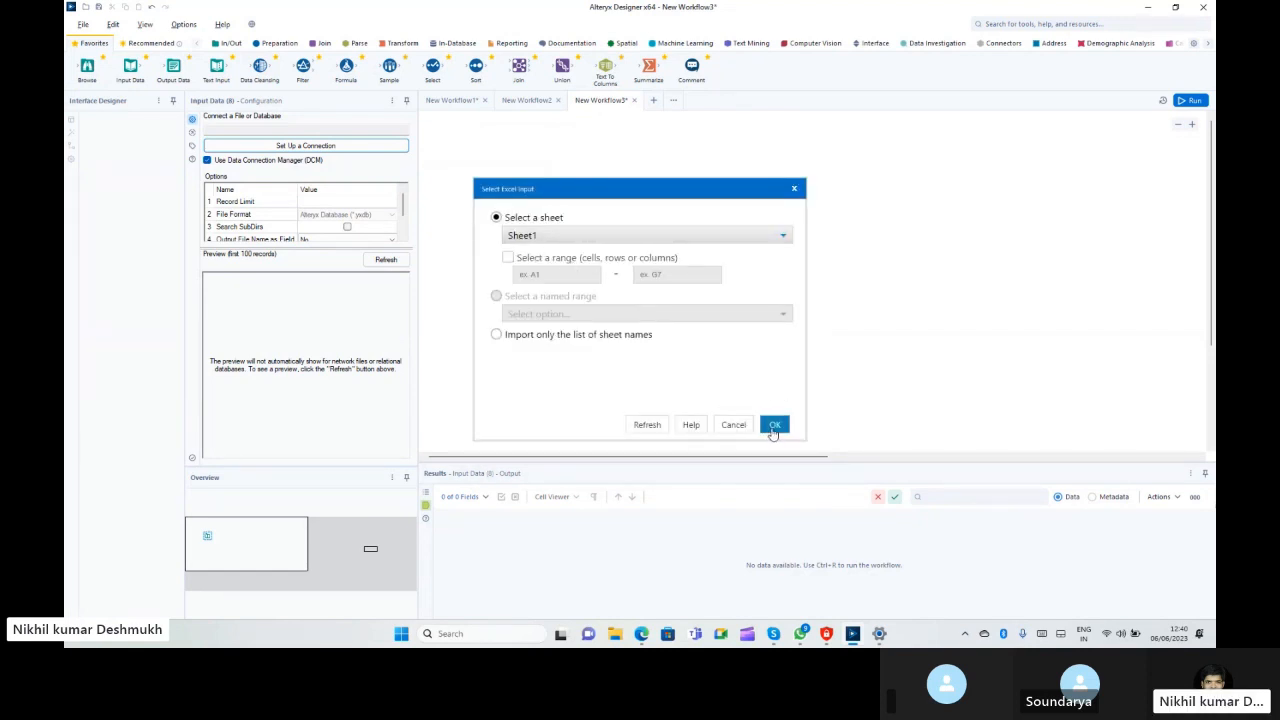
click(774, 427)
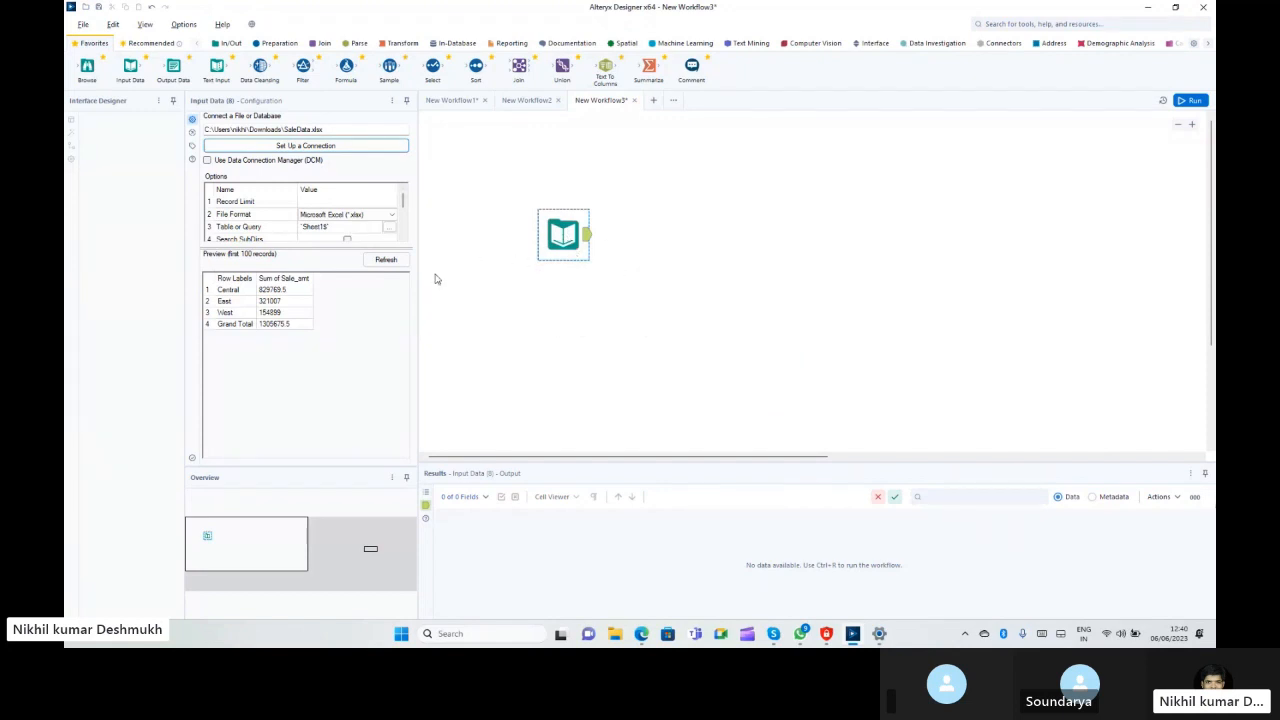
Run the SaleData workflow, dismiss the finish message, recheck the Sheet1 table, and show In/Out tools.
click(1190, 100)
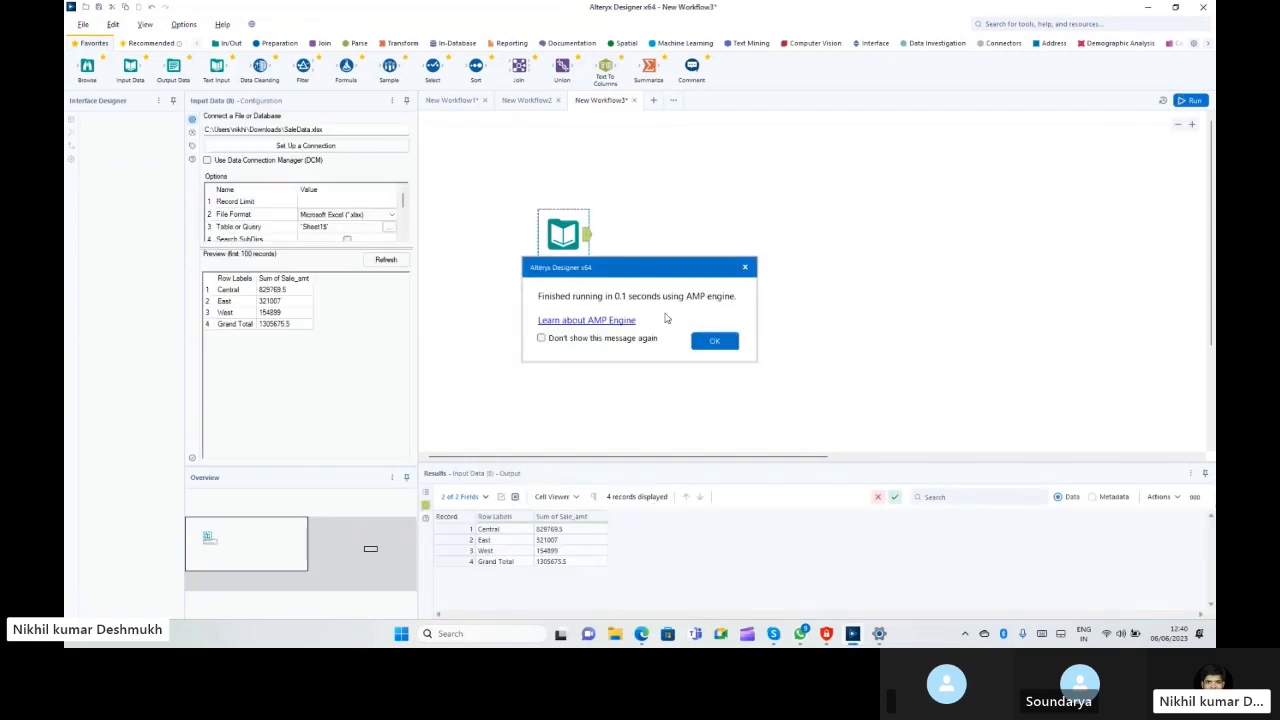
click(712, 342)
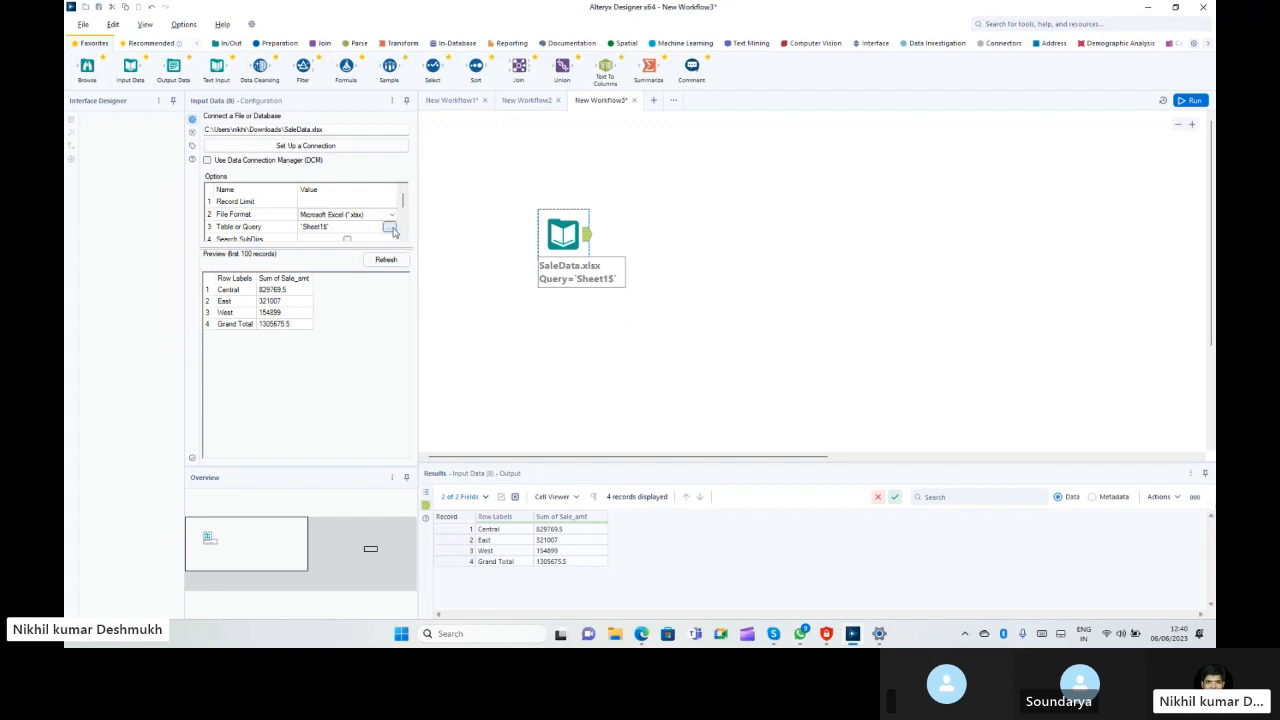
click(391, 229)
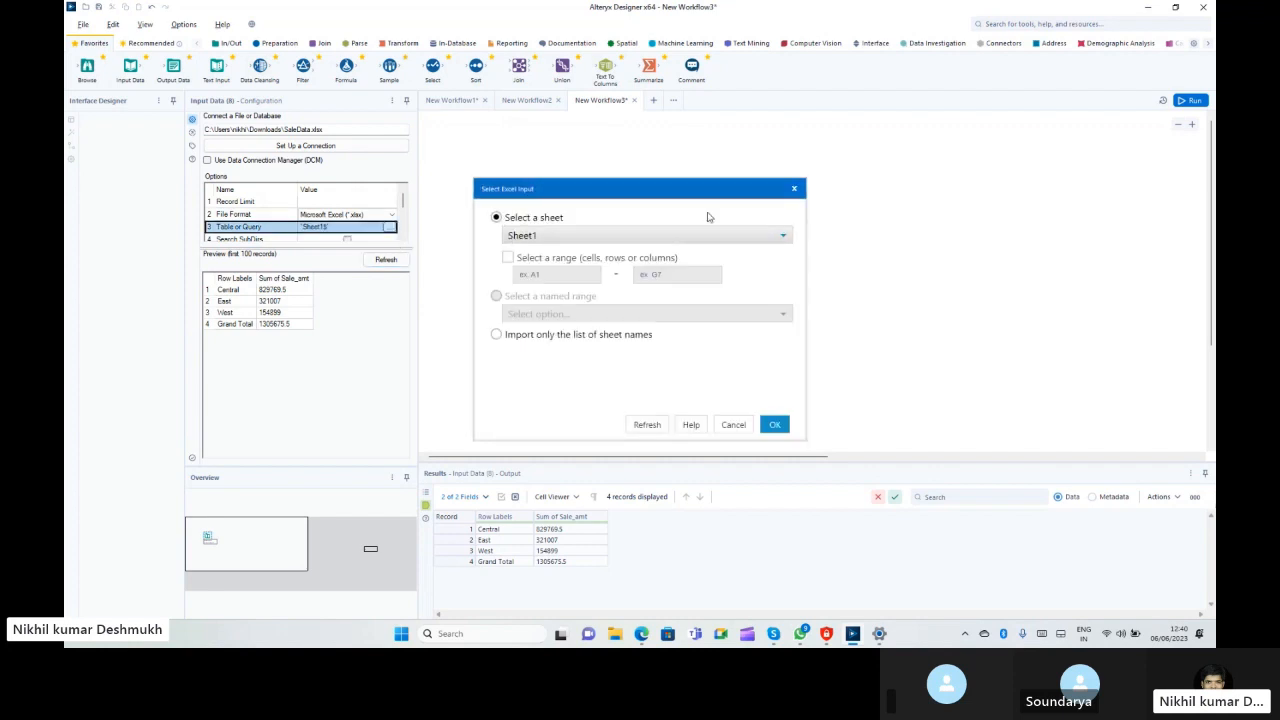
click(794, 190)
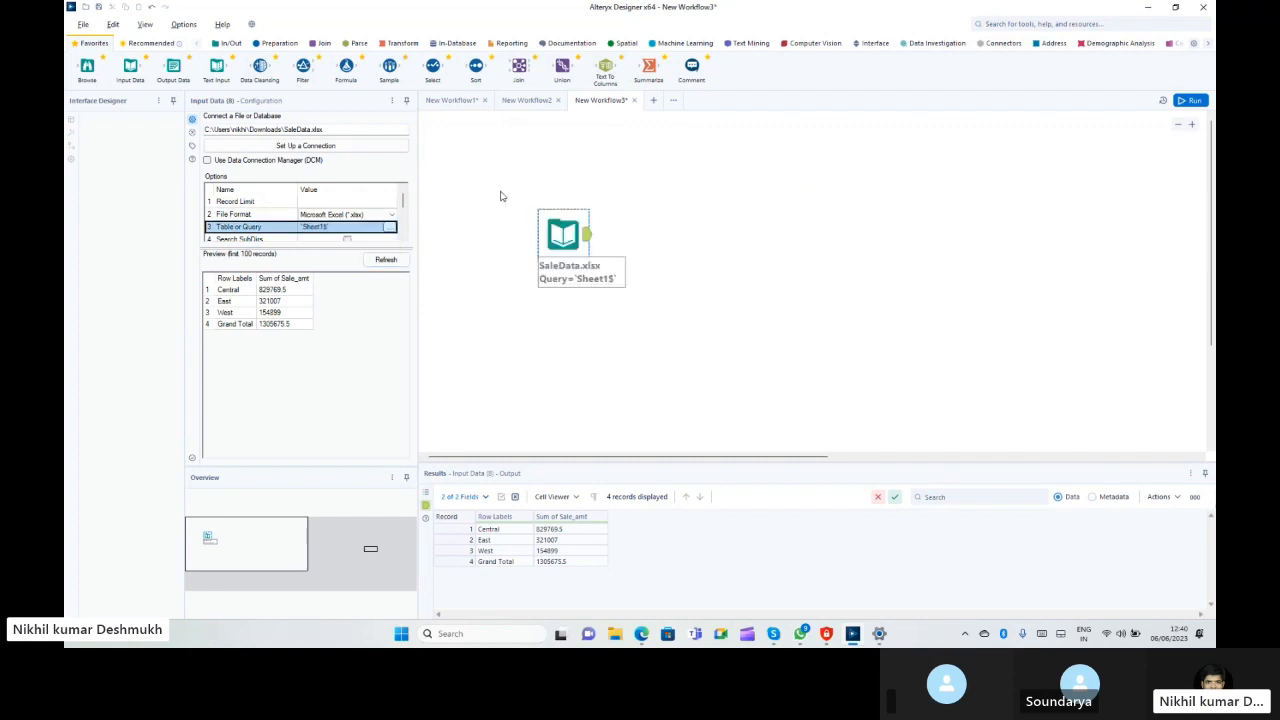
click(231, 43)
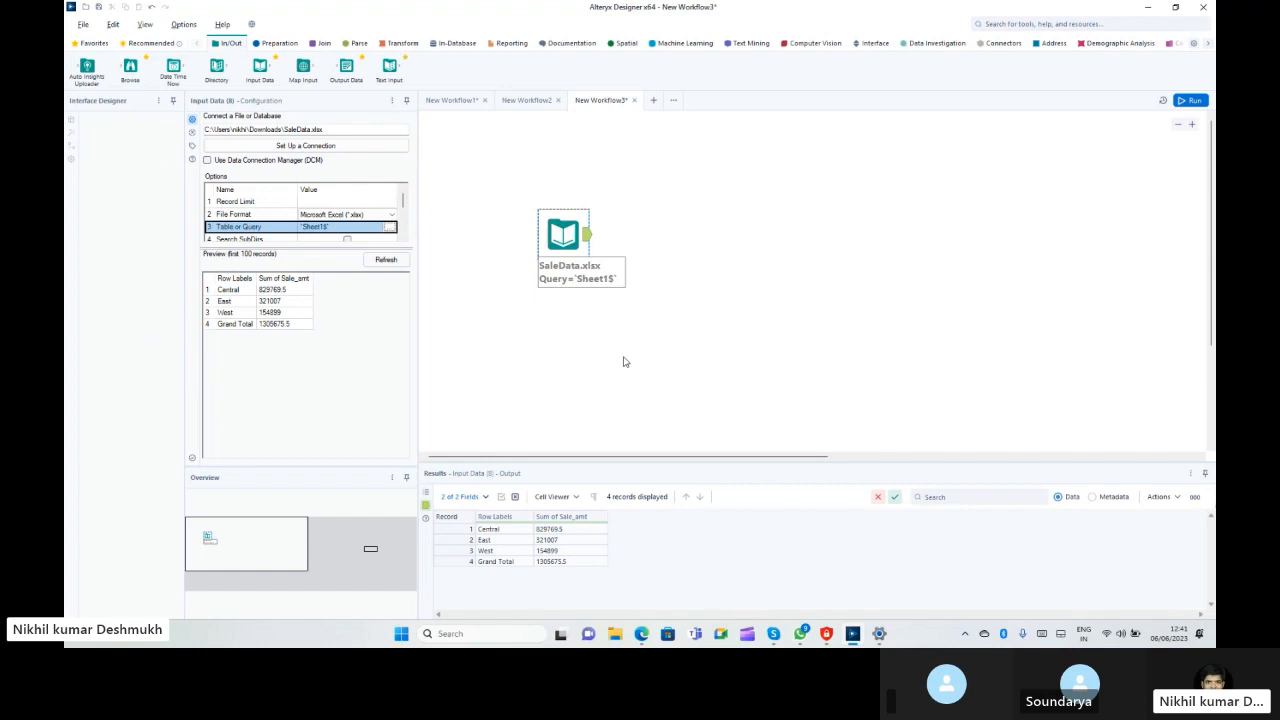
Search 'powerbi' in the Start menu to launch Power BI Desktop.
key(super)
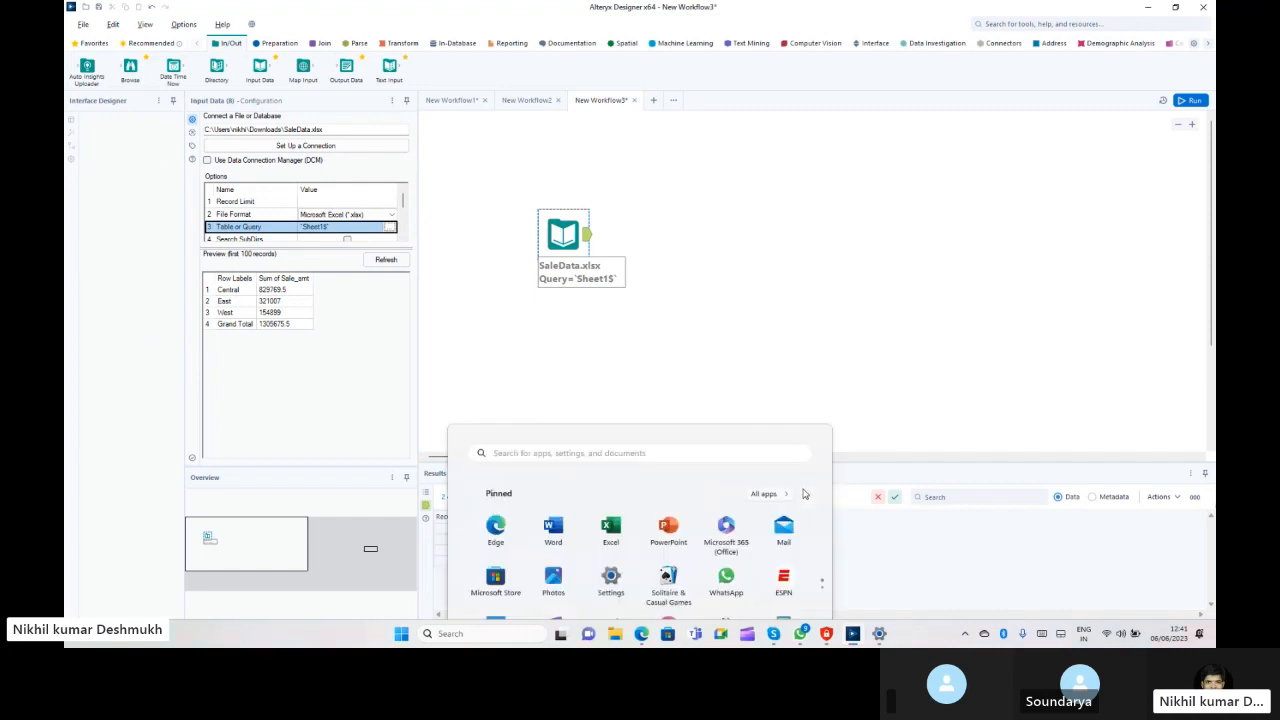
text(power)
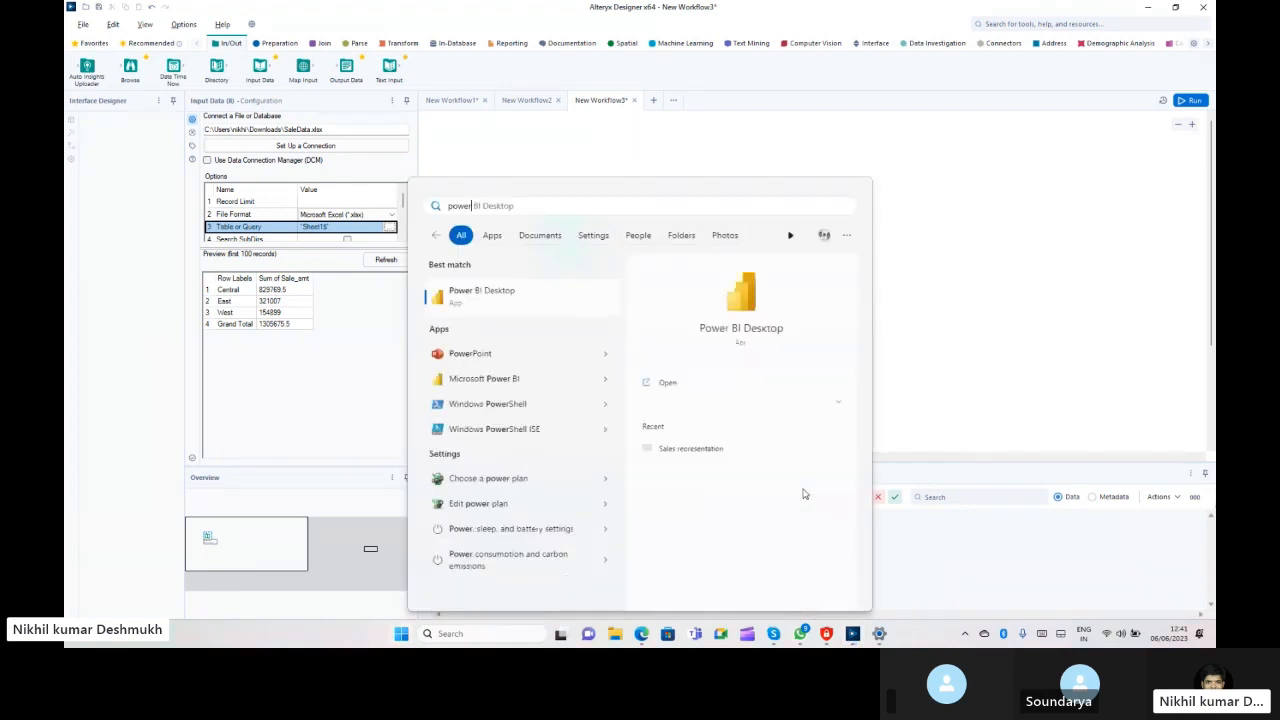
text(bi)
key(Escape)
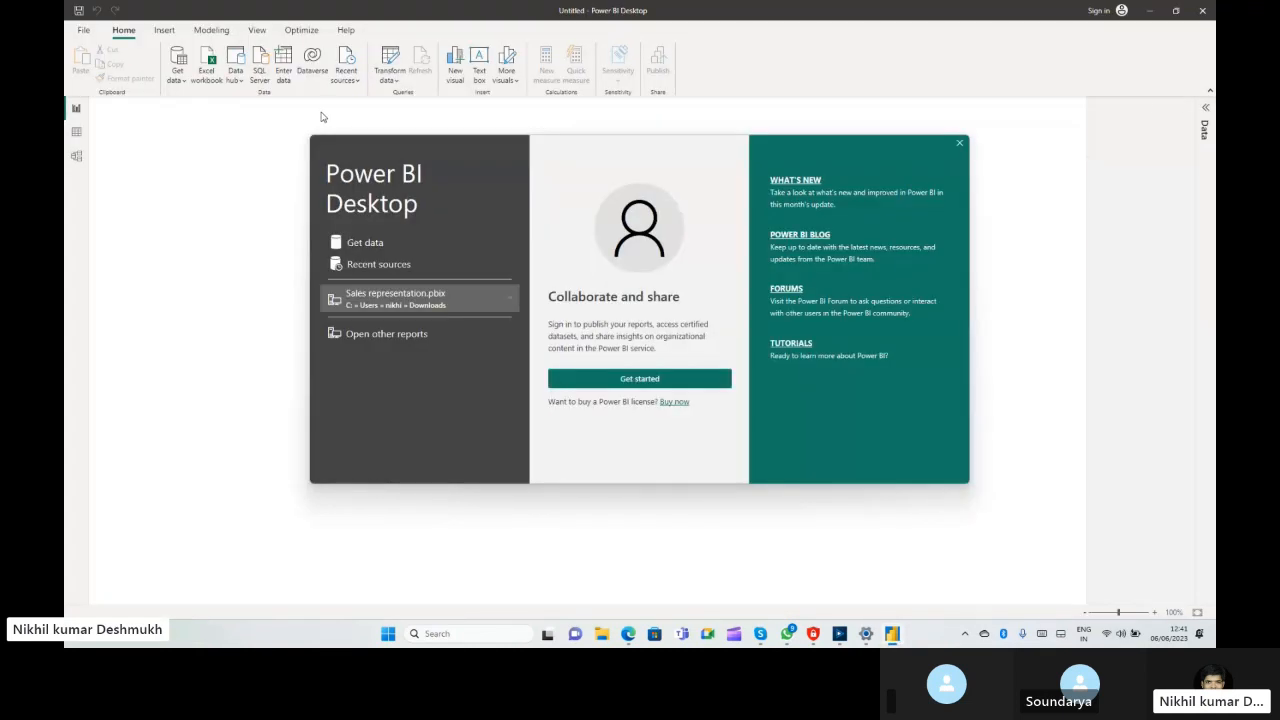
Import the 4701229_Q5POSX8X Excel workbook and tick its Married At First Sight Dataset table.
click(958, 144)
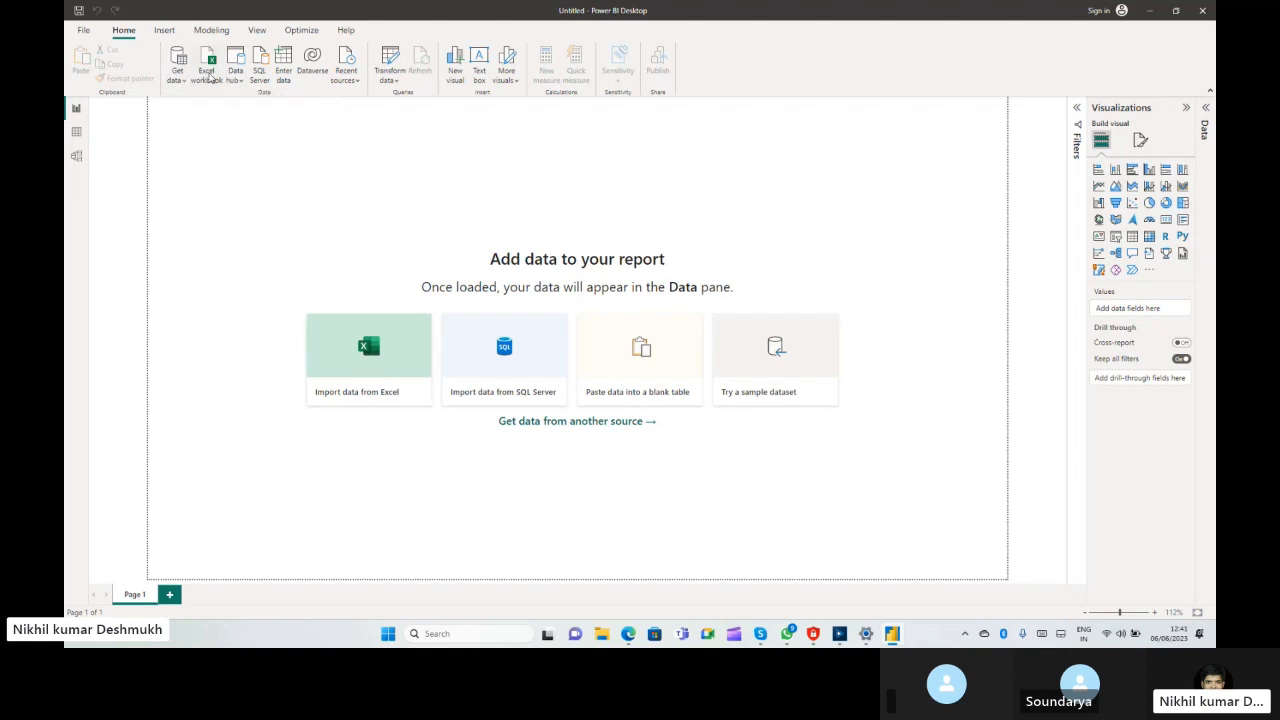
click(208, 75)
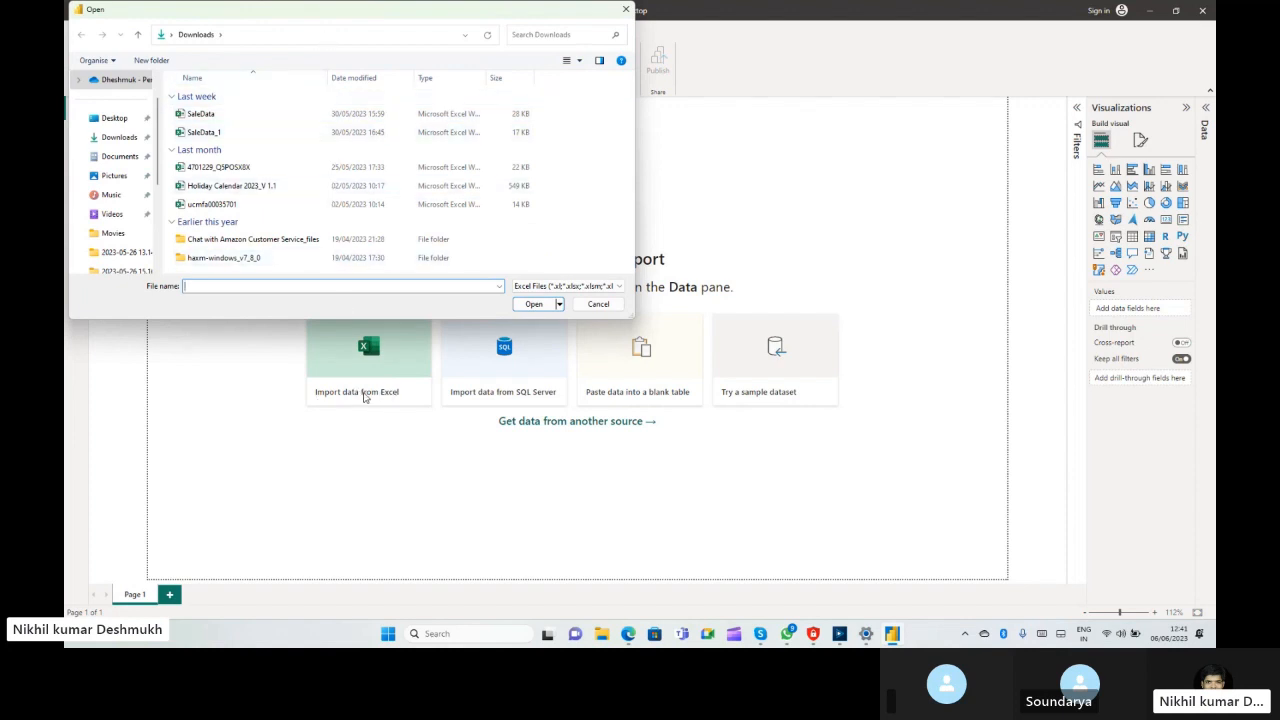
click(275, 116)
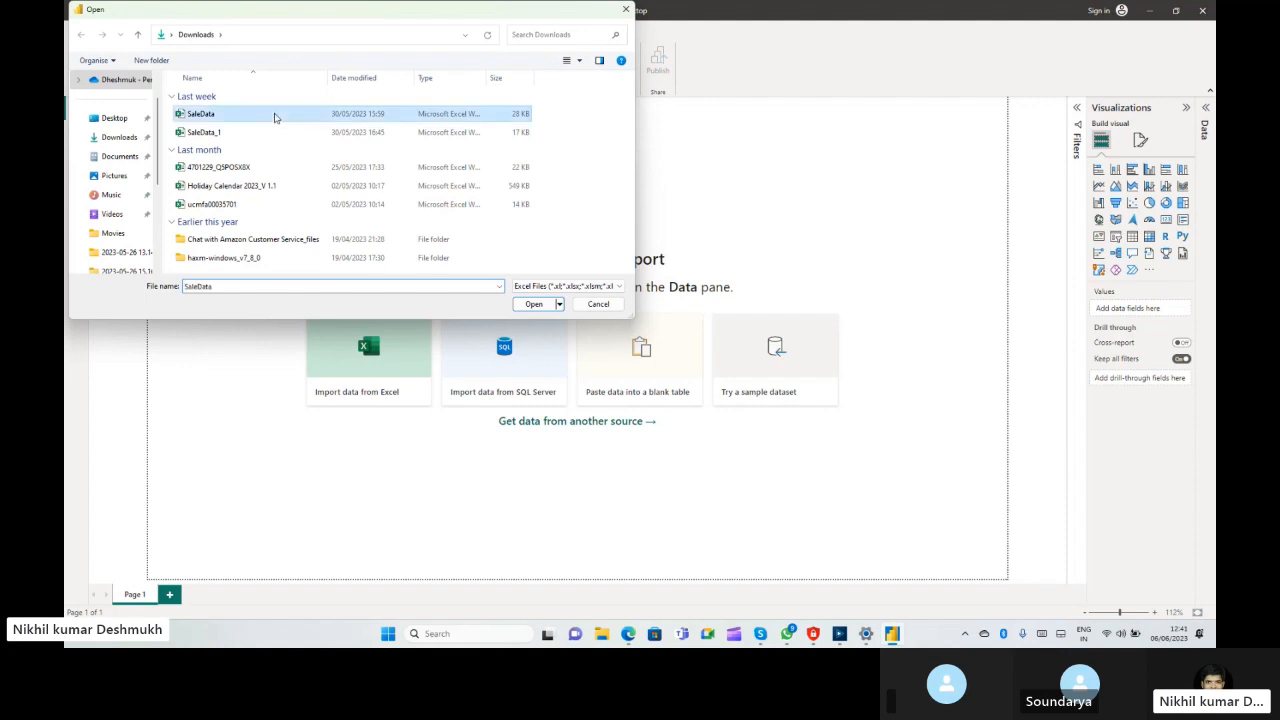
click(216, 136)
click(266, 172)
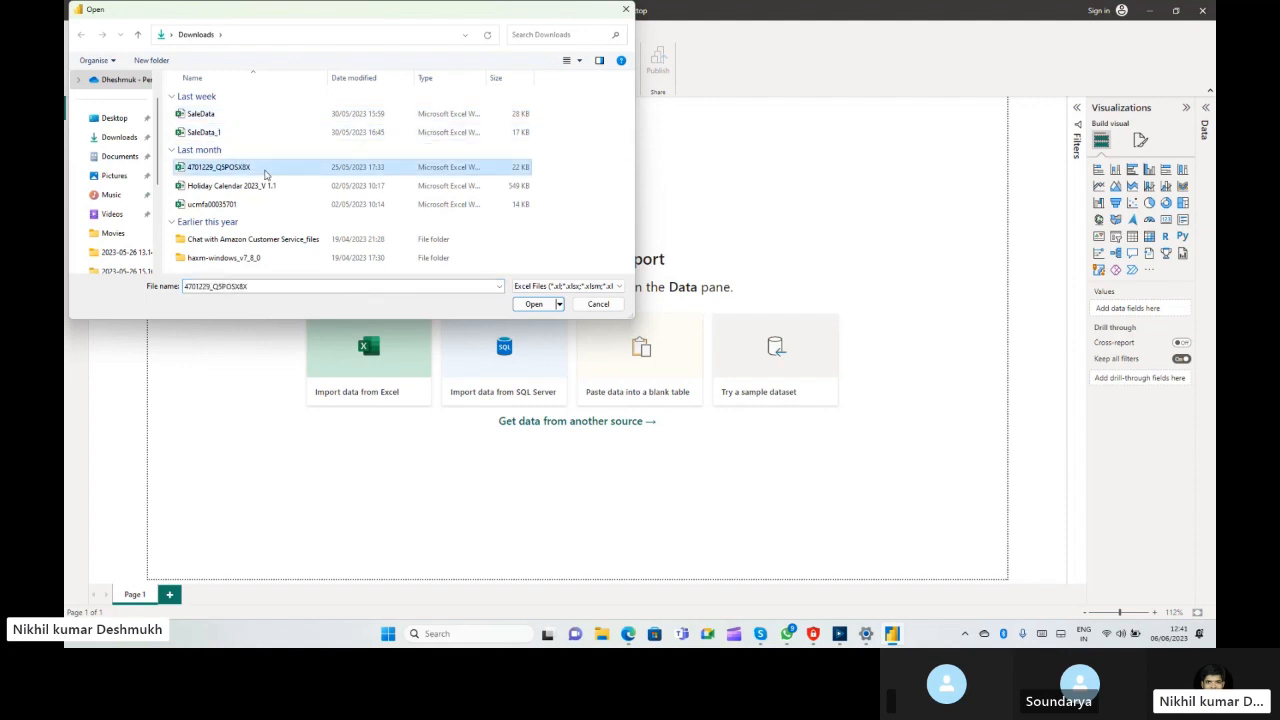
click(532, 304)
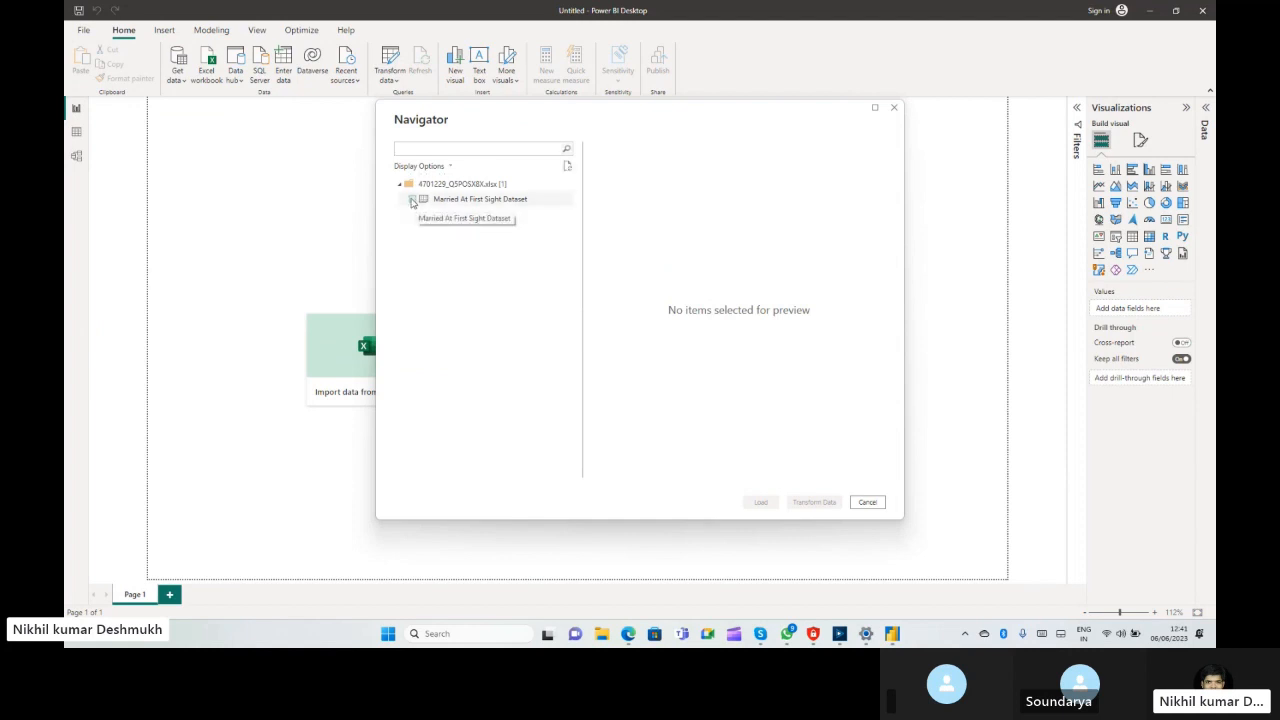
click(412, 200)
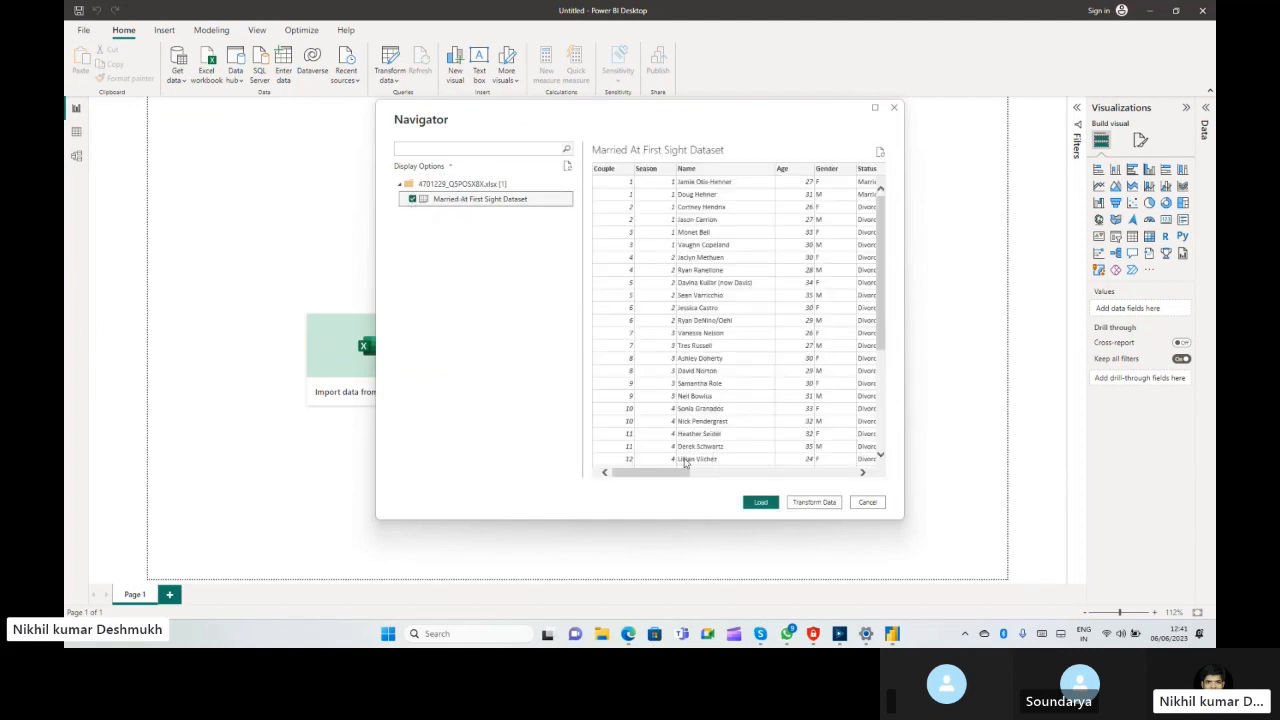
mouse_move(648, 479)
mouse_down()
mouse_move(749, 476)
mouse_move(630, 477)
mouse_up()
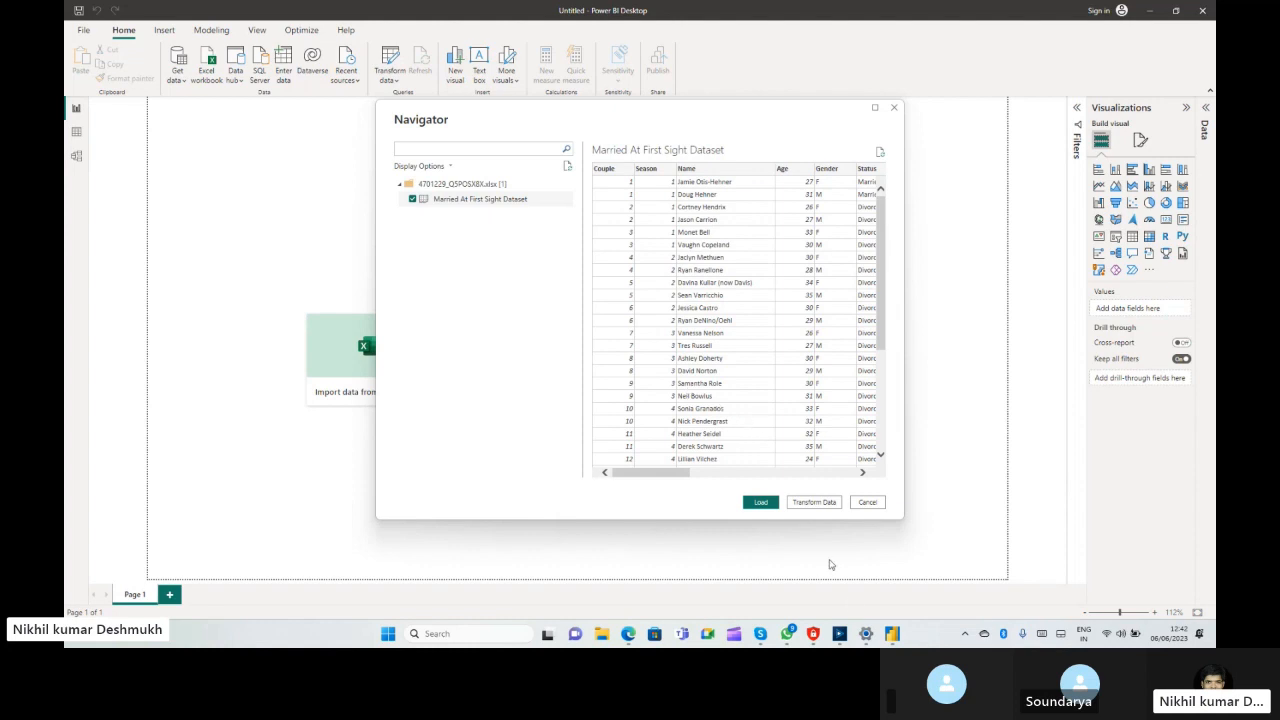
Create a new Input Data connection from the local 4701229_Q5POSX8X Excel workbook.
click(839, 634)
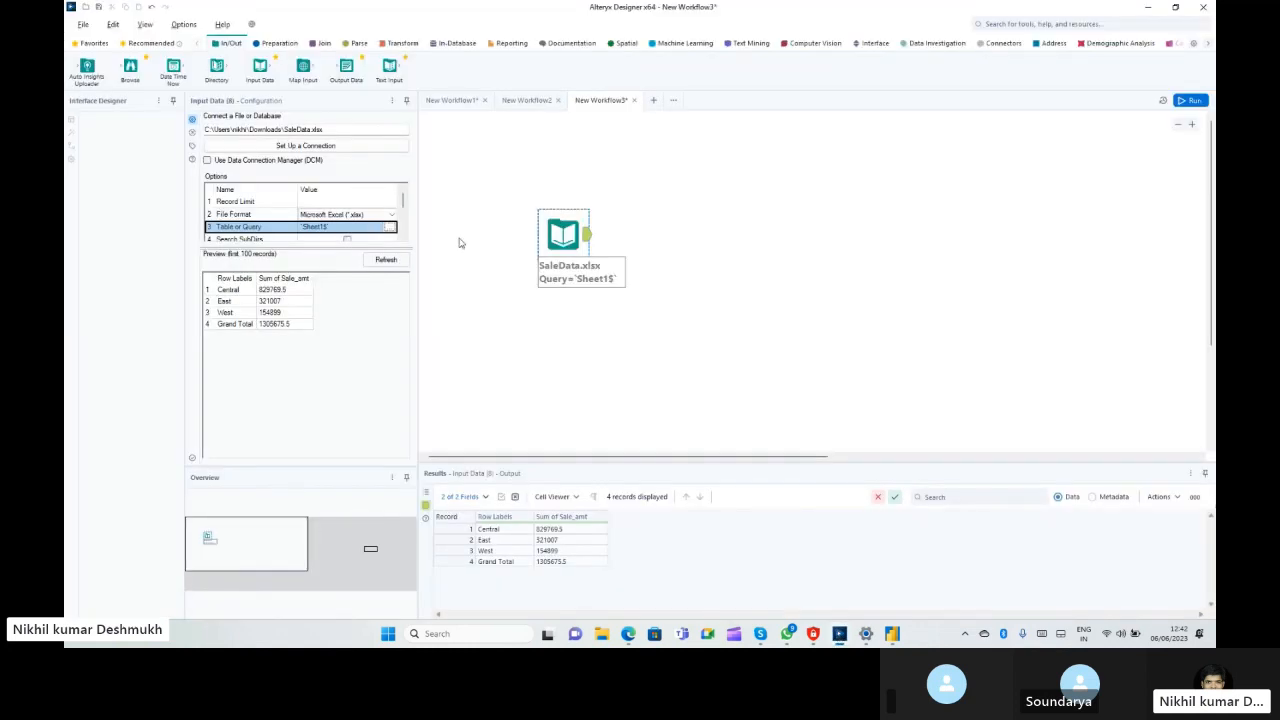
click(297, 148)
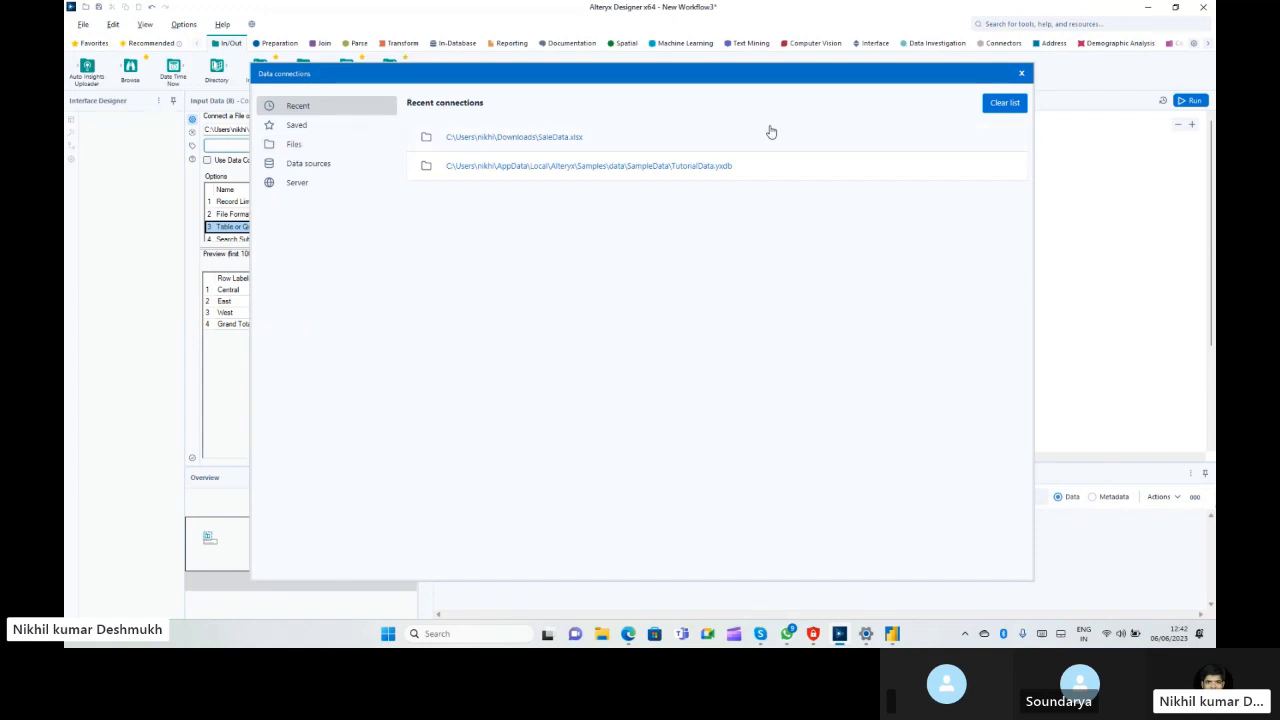
click(317, 145)
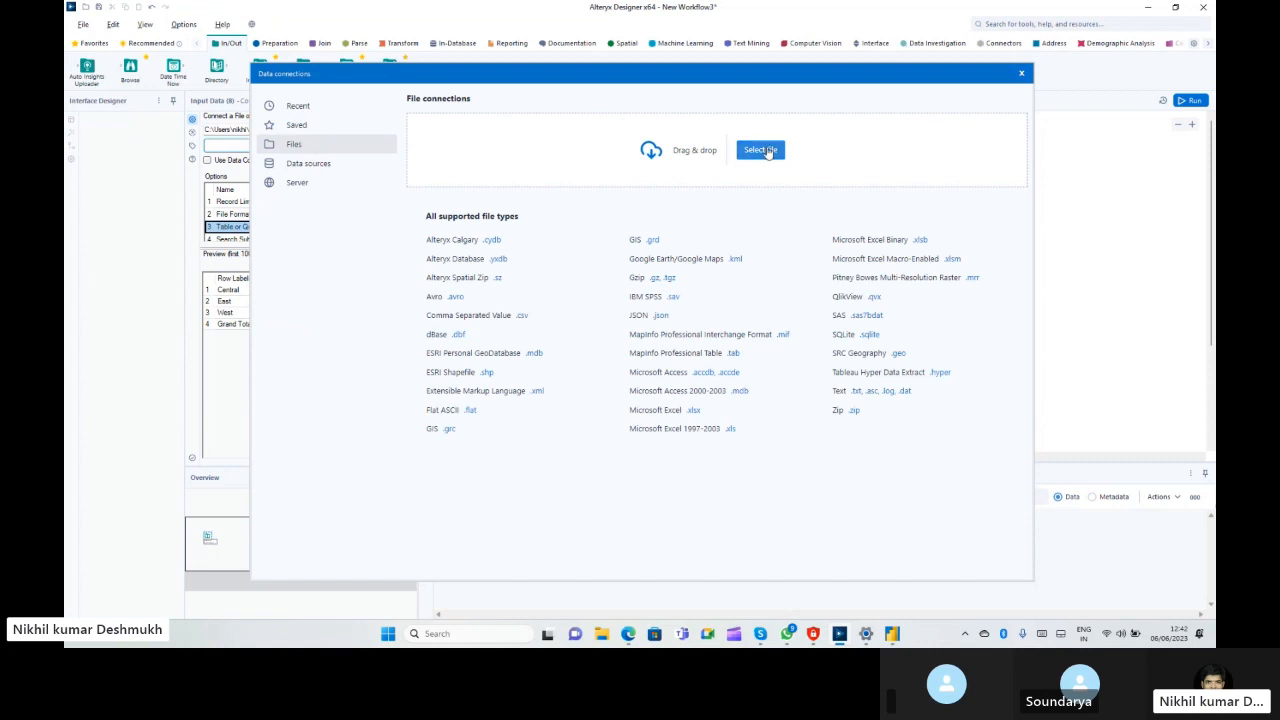
click(762, 151)
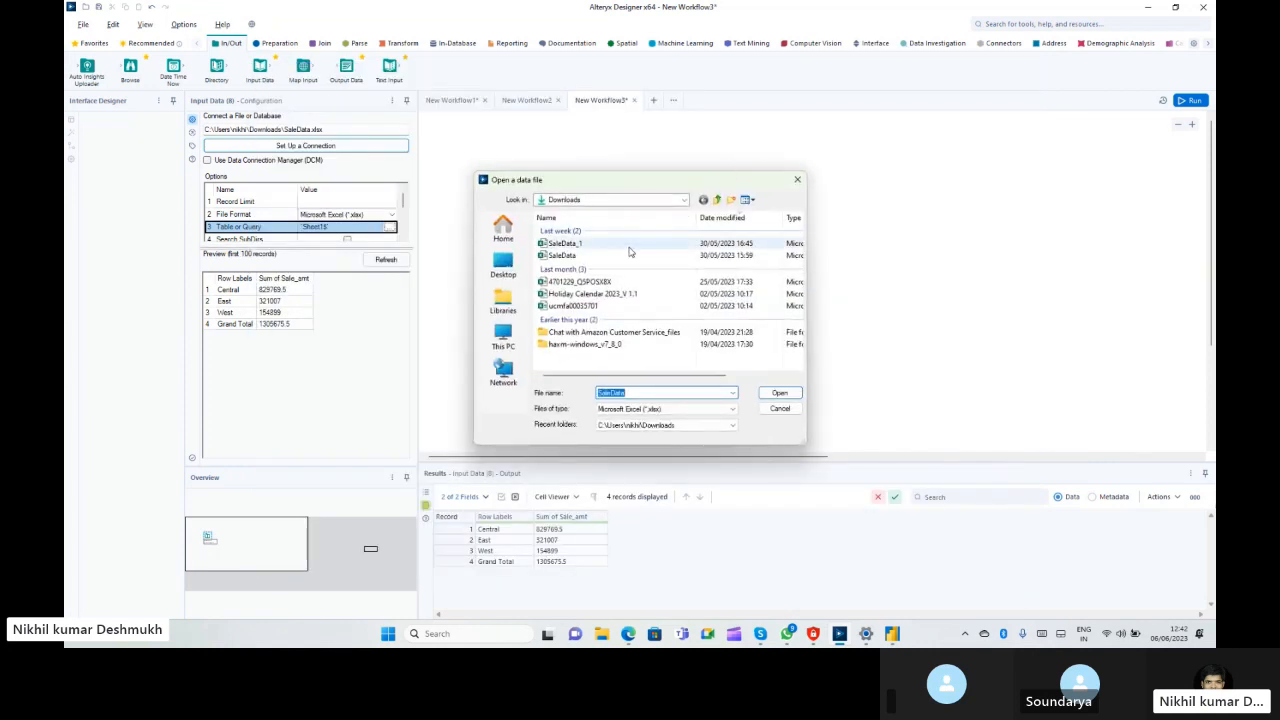
double_click(579, 283)
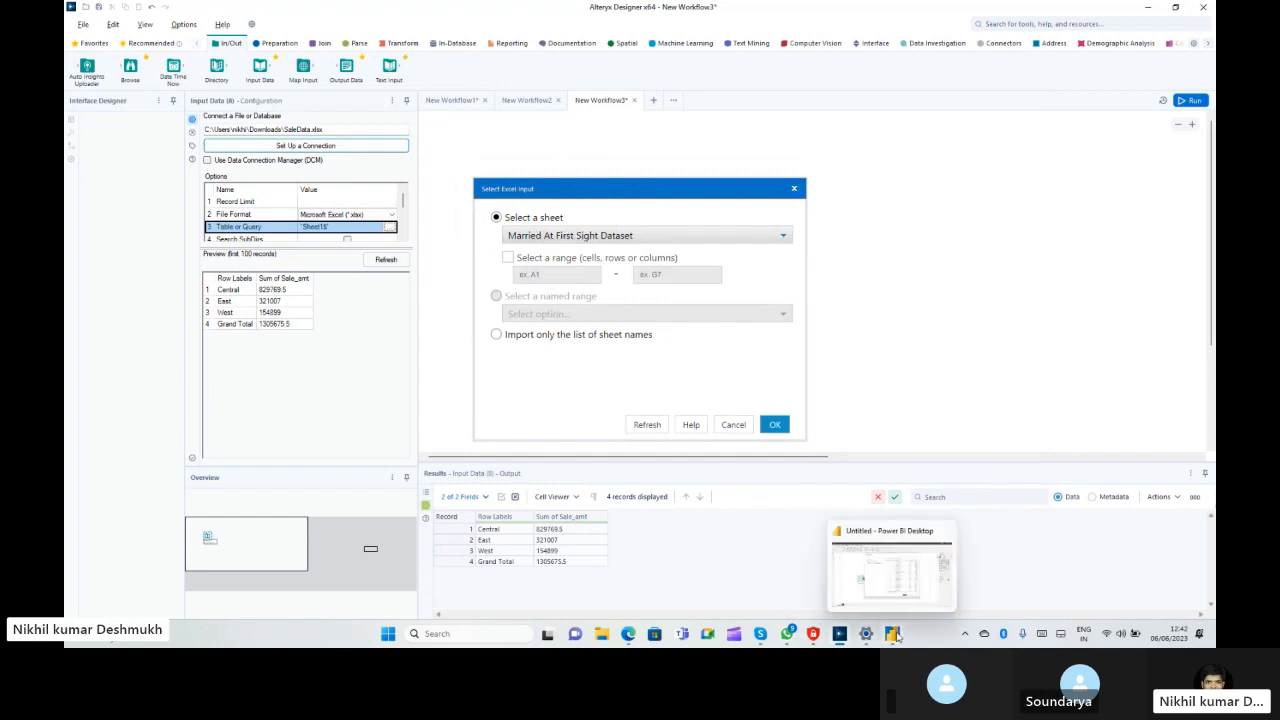
Choose the Married At First Sight Dataset sheet as the input and confirm.
click(890, 575)
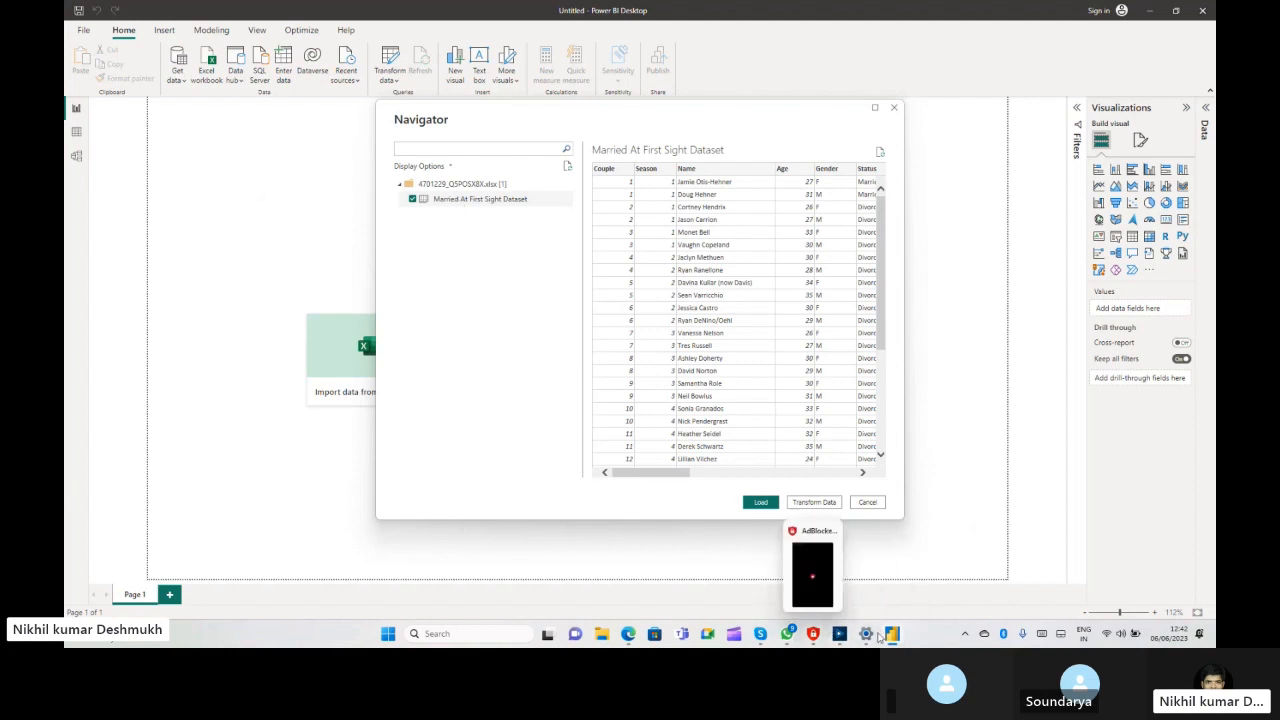
mouse_move(842, 640)
click(843, 589)
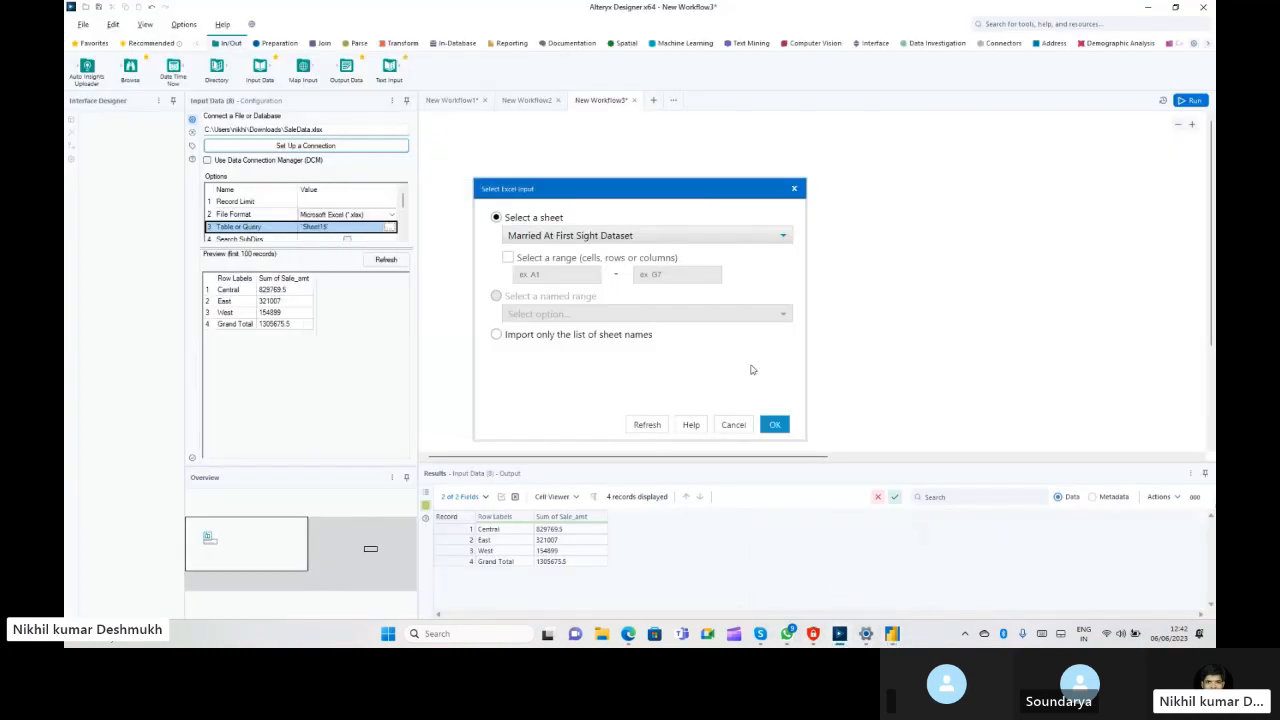
click(562, 239)
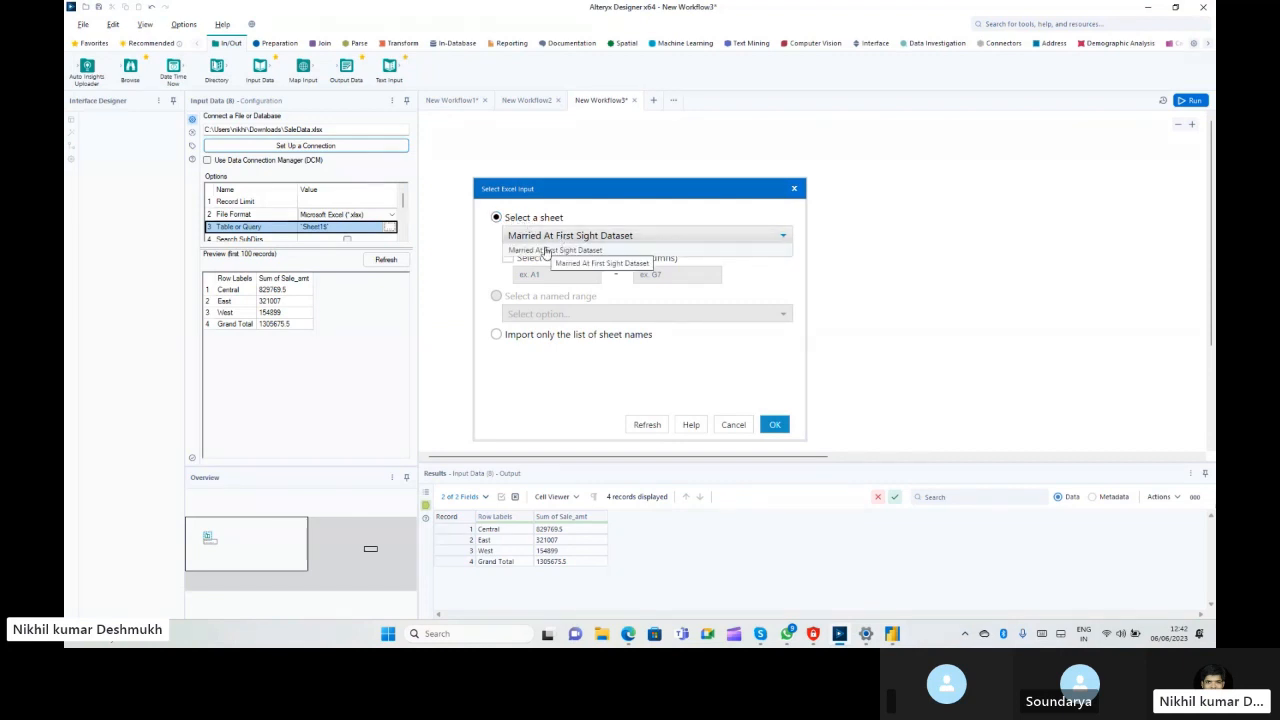
click(555, 250)
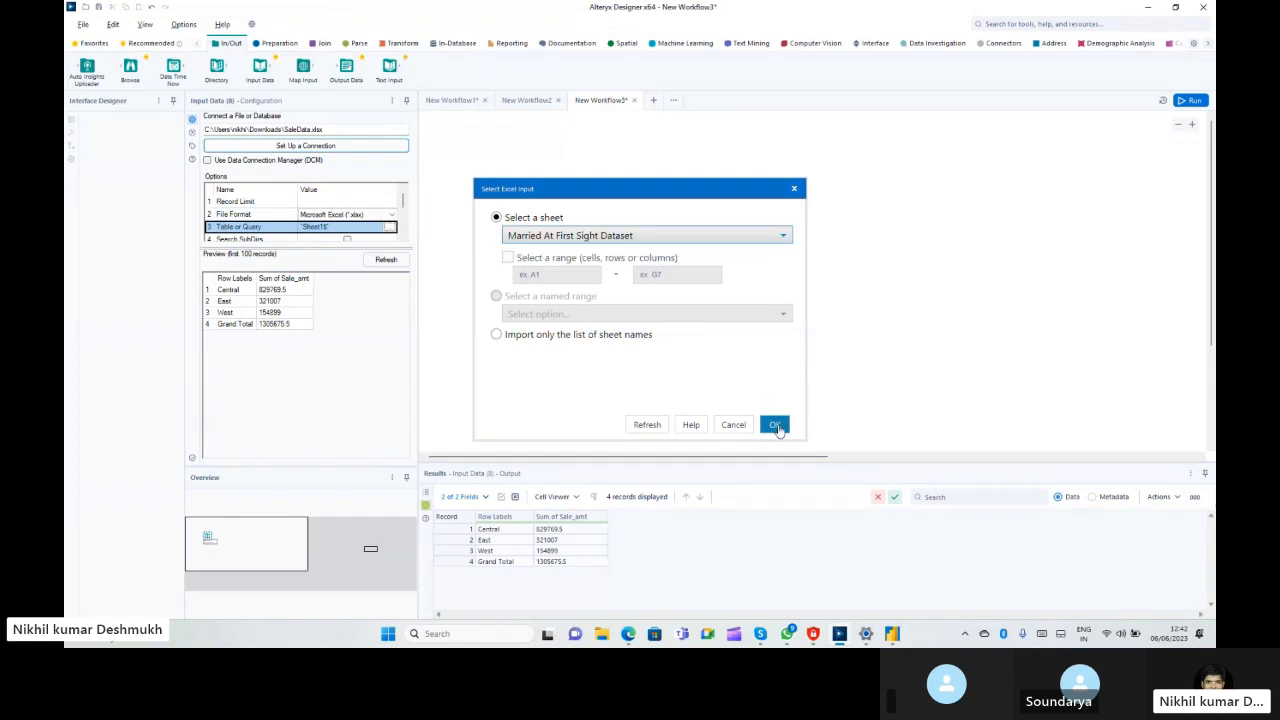
click(772, 424)
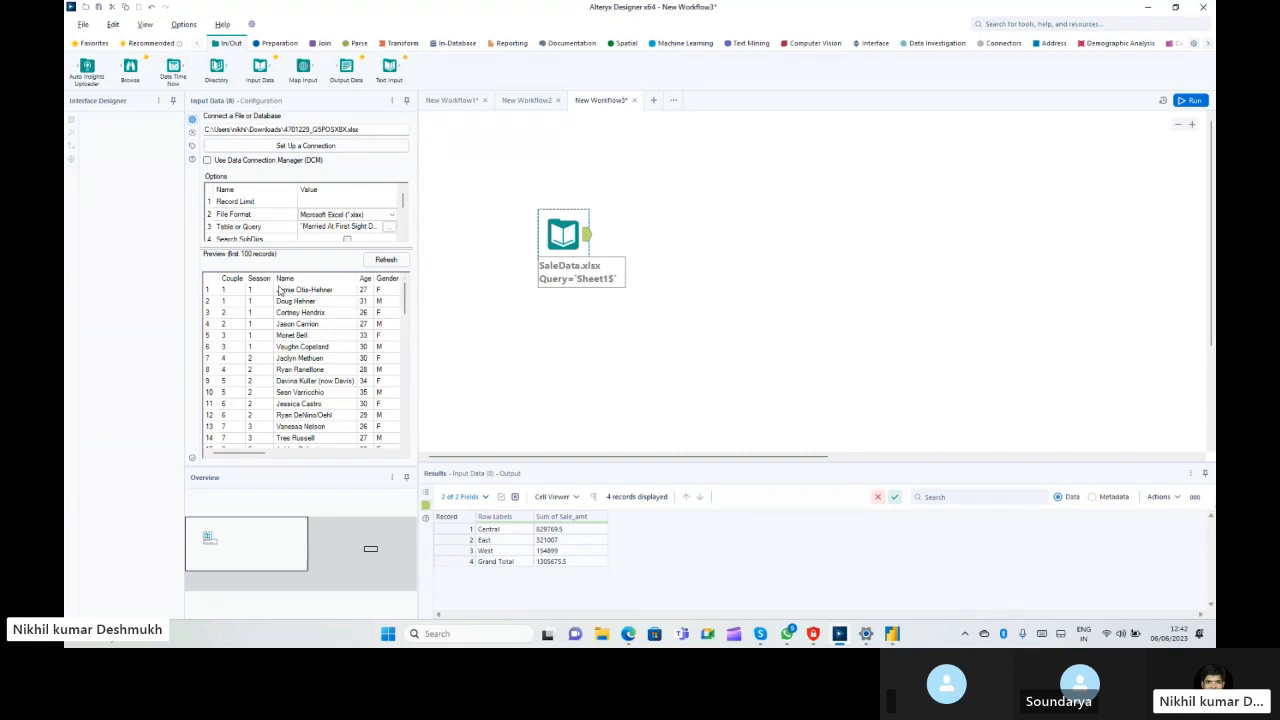
Refresh the input preview and select its first 14 rows.
click(383, 262)
click(233, 290)
drag(233, 290, 250, 441)
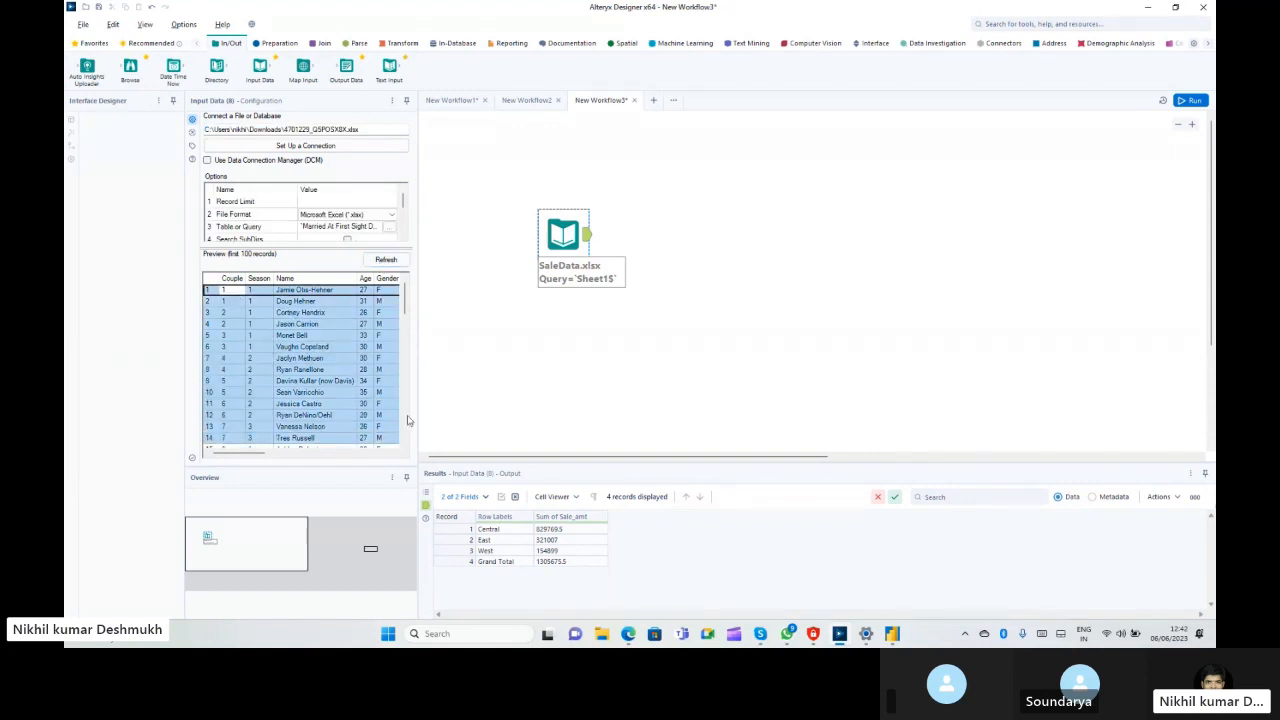
Run the workflow and review the 68 records and 14 fields in the Results grid.
click(1190, 102)
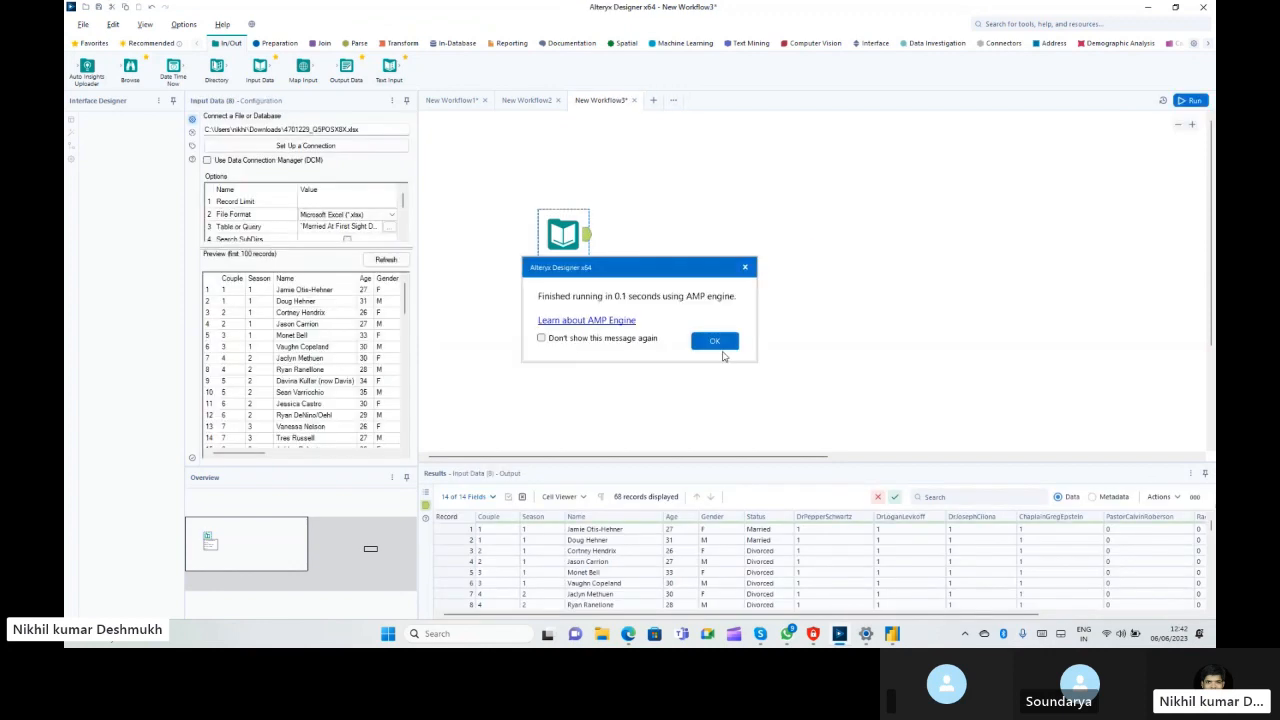
click(721, 343)
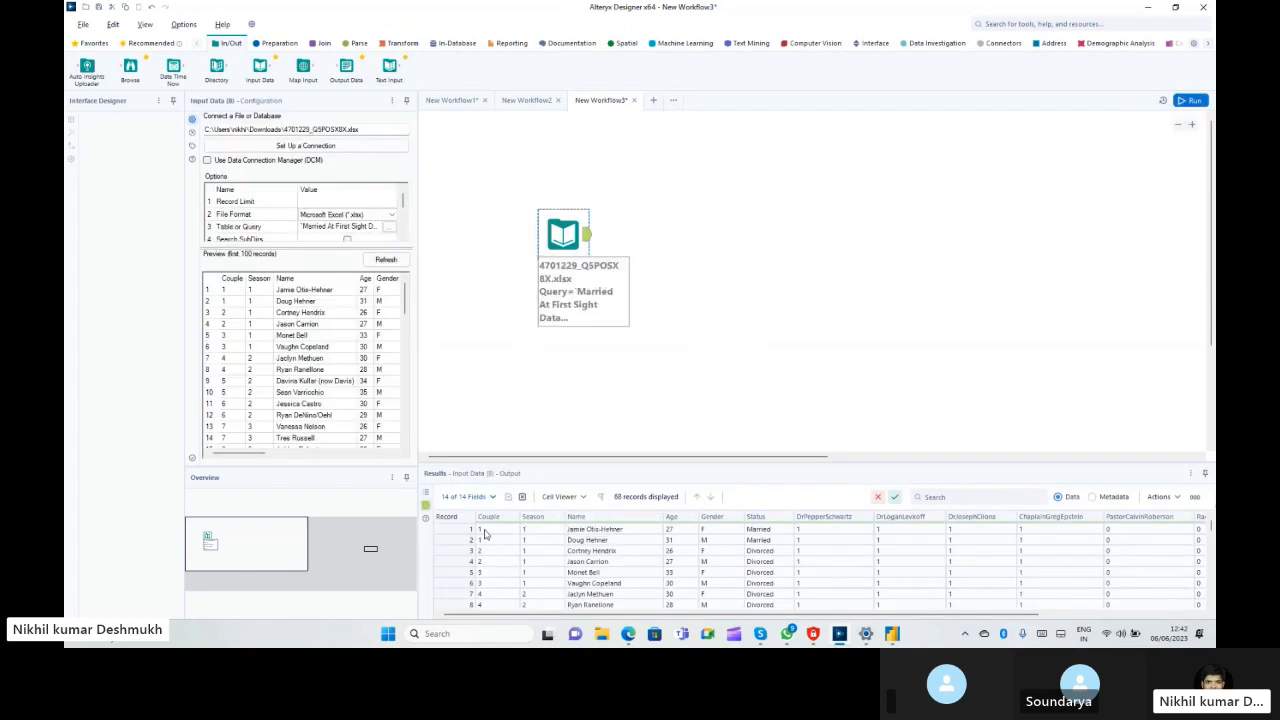
drag(484, 533, 860, 583)
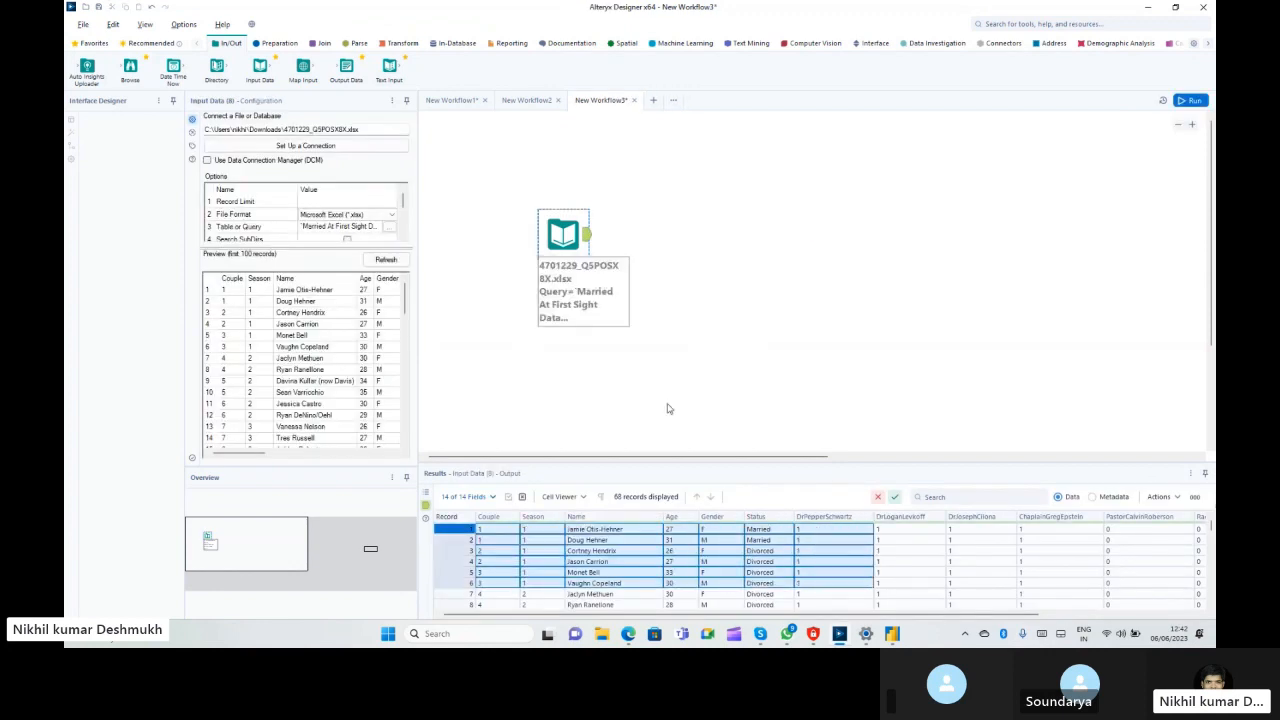
click(586, 241)
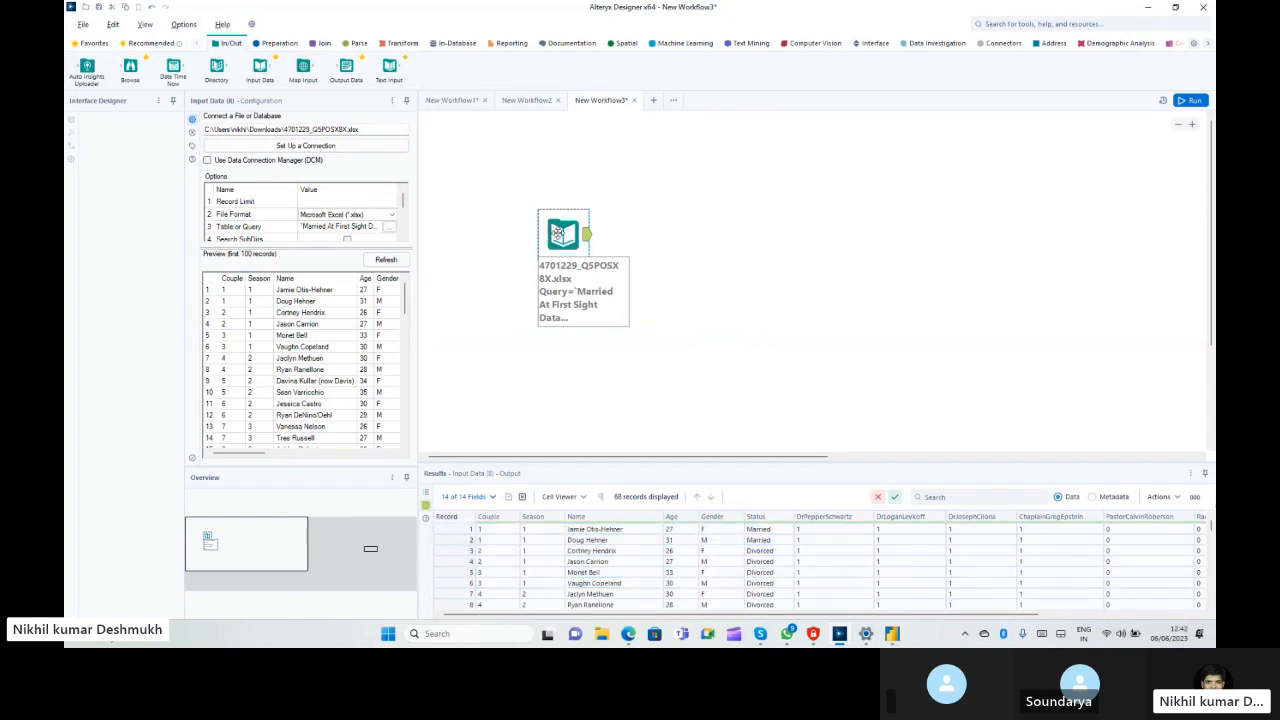
scroll(589, 238, up, 3)
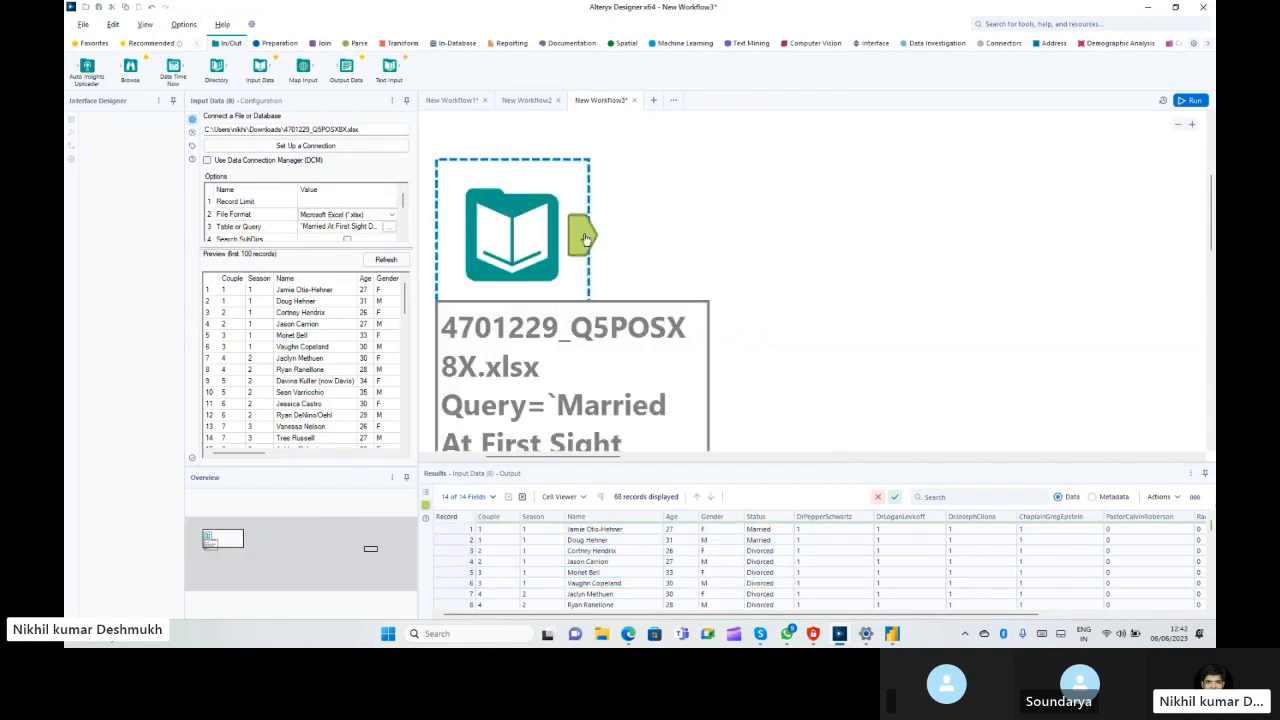
scroll(683, 330, down, 3)
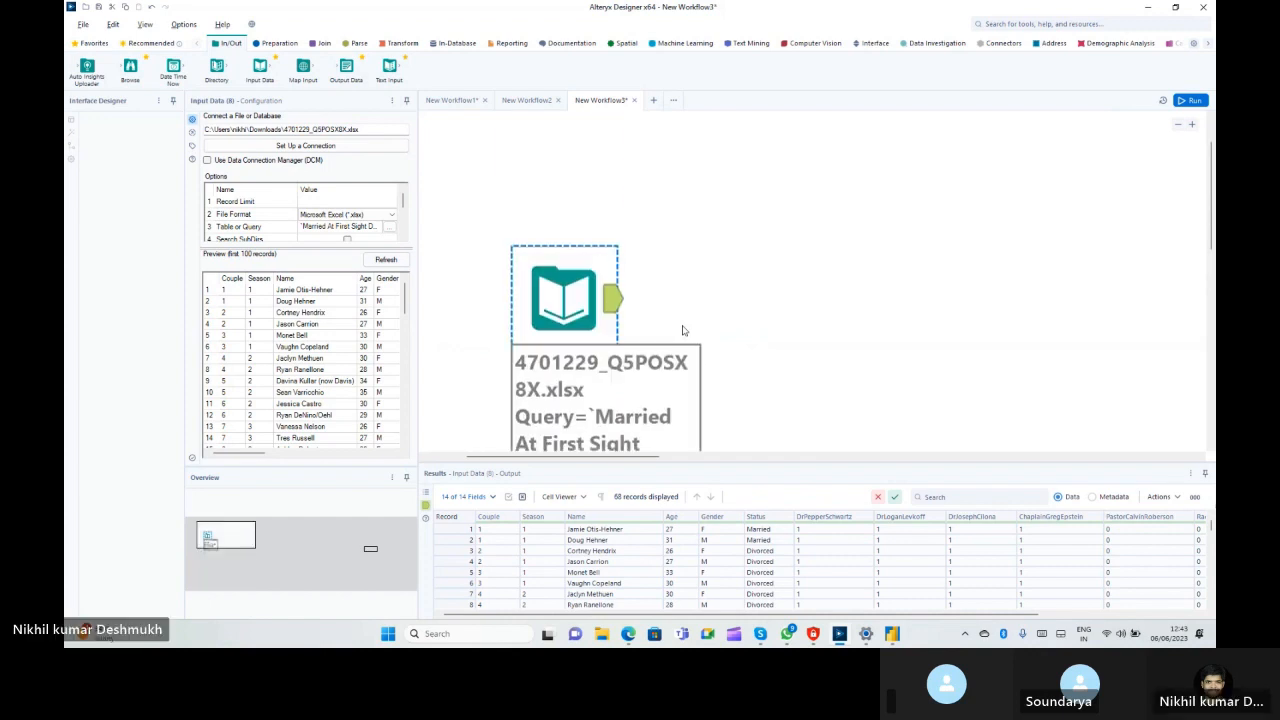
scroll(597, 574, down, 4)
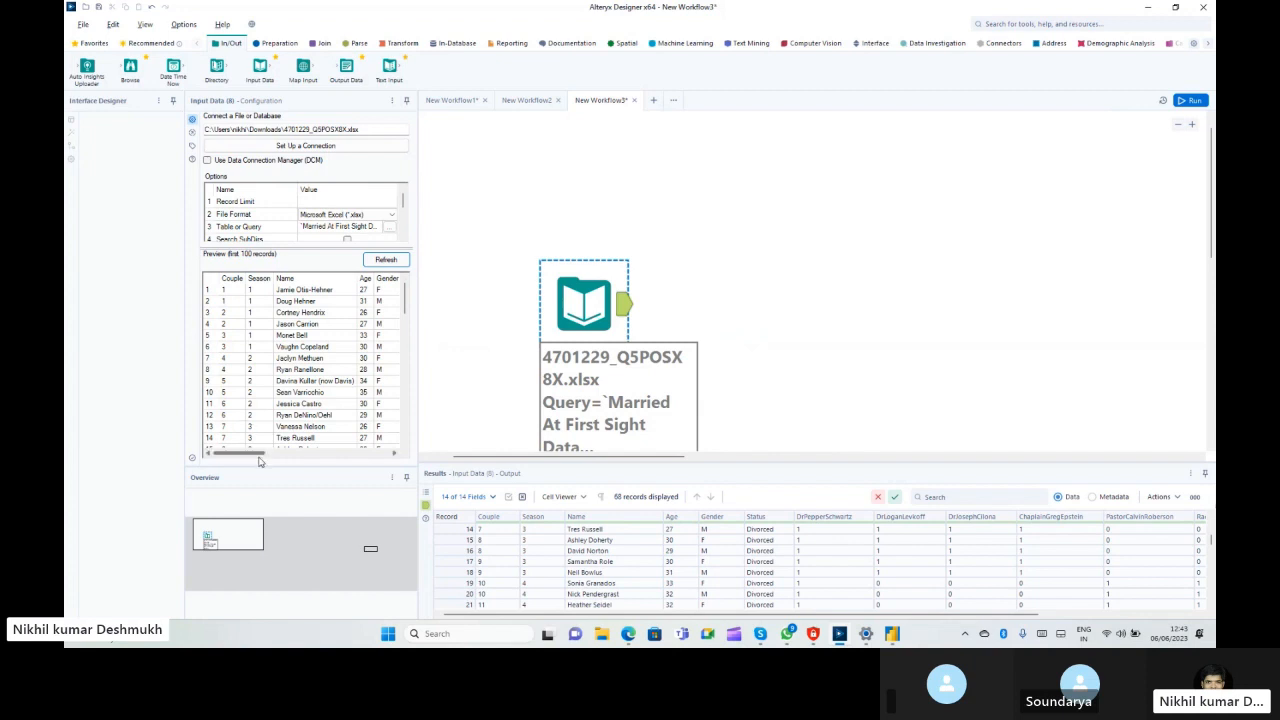
drag(252, 457, 348, 453)
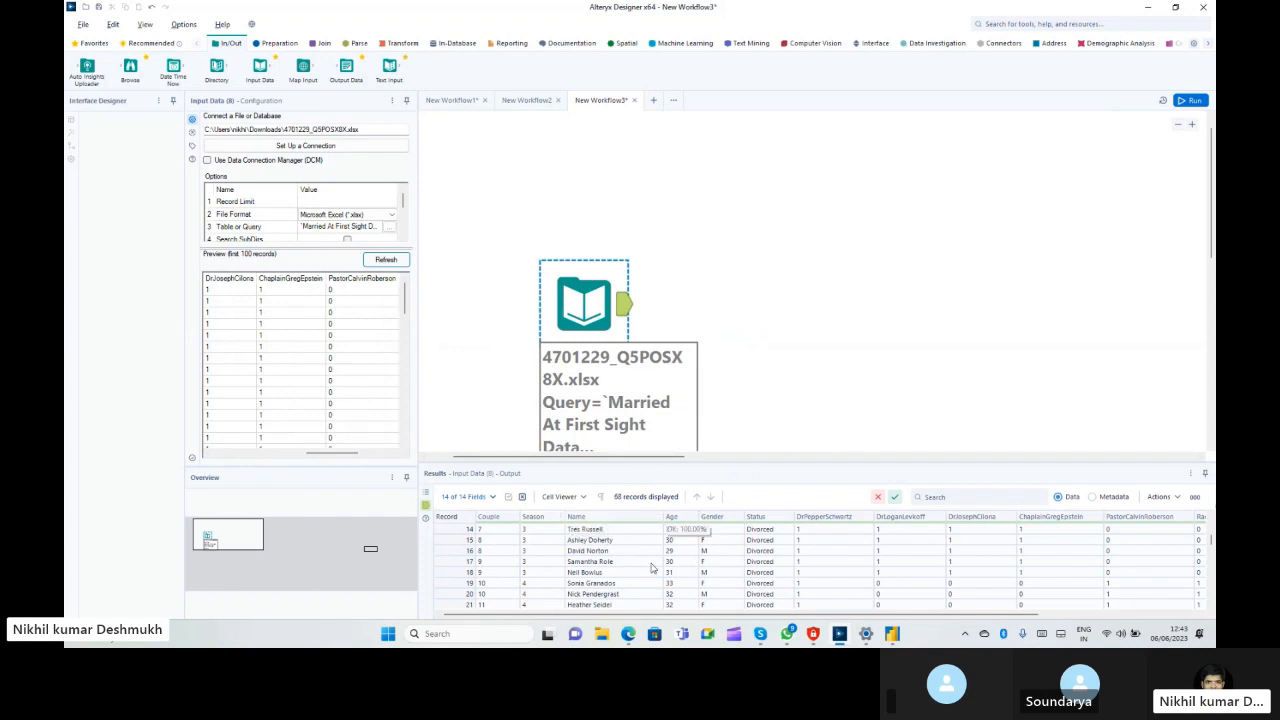
scroll(613, 583, down, 15)
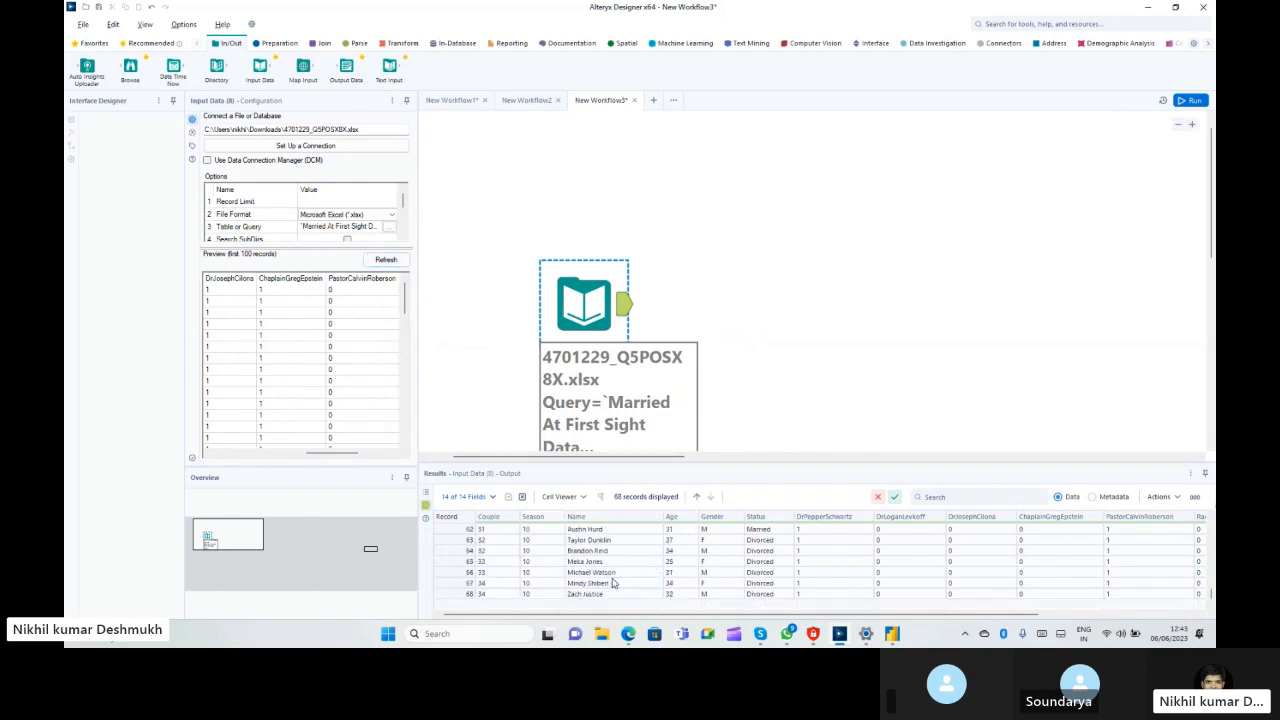
click(892, 633)
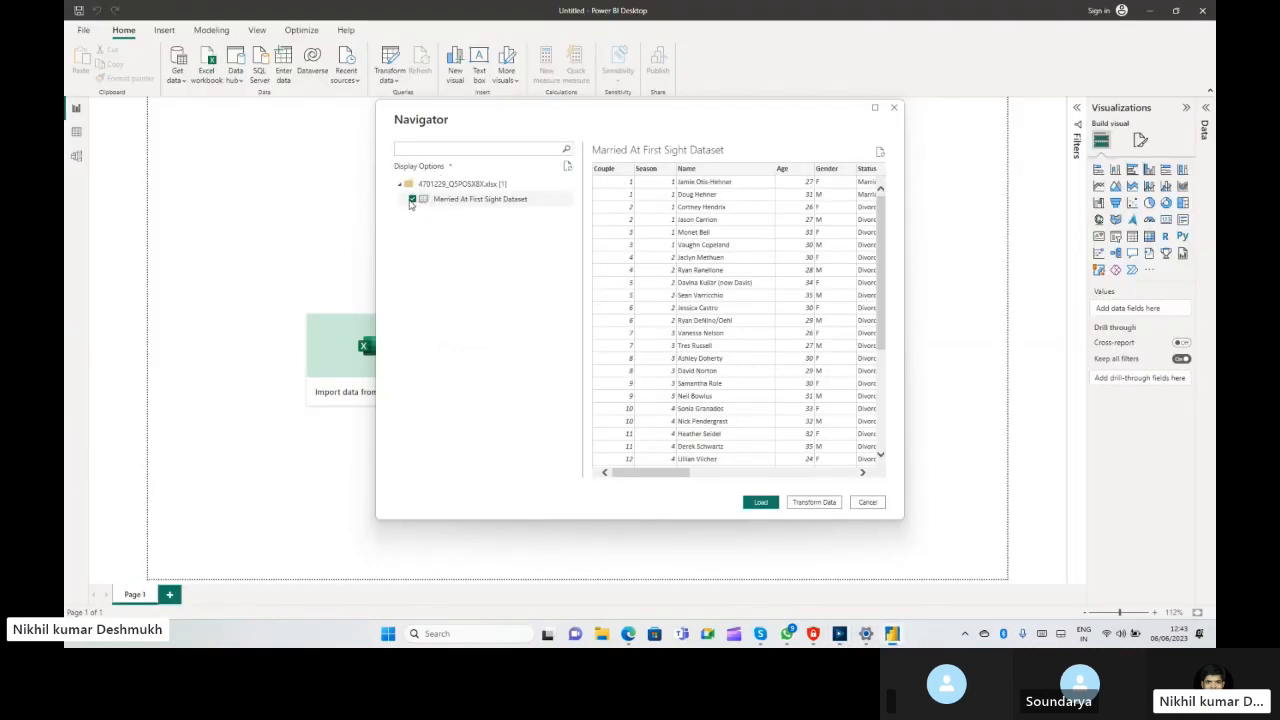
Load the Married At First Sight Dataset into Power BI and add an empty table visual.
click(760, 502)
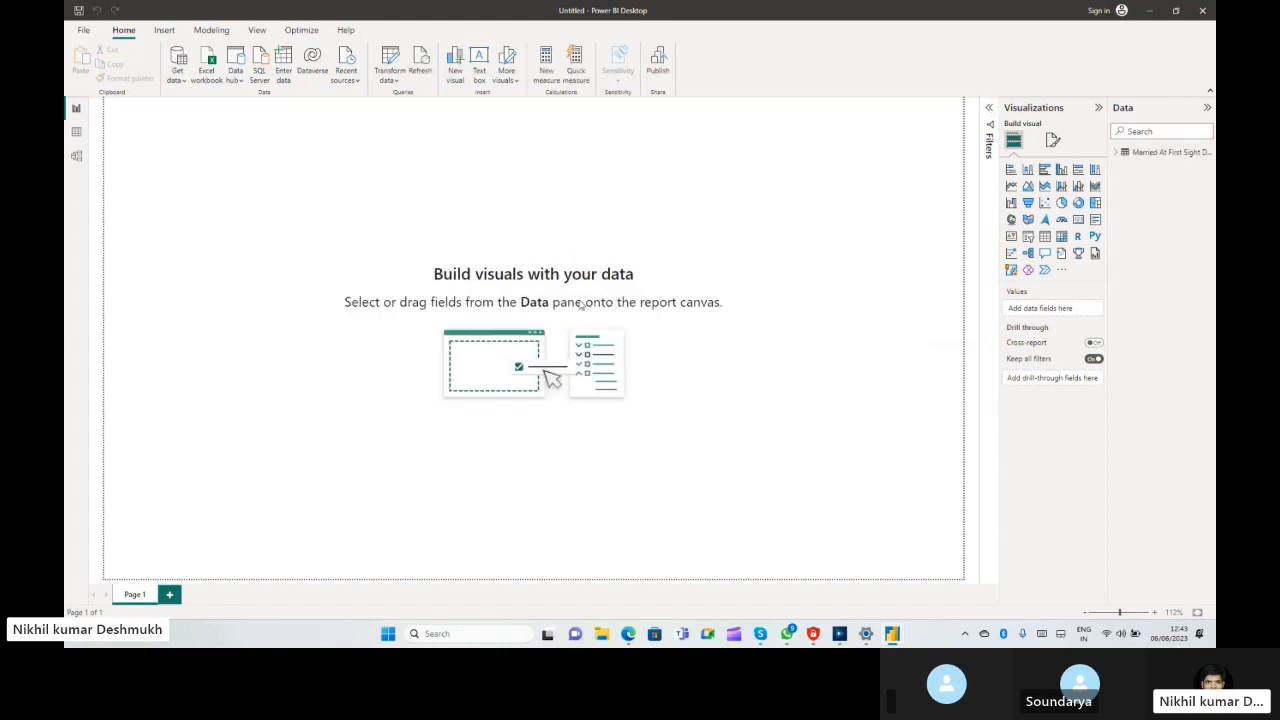
click(1117, 153)
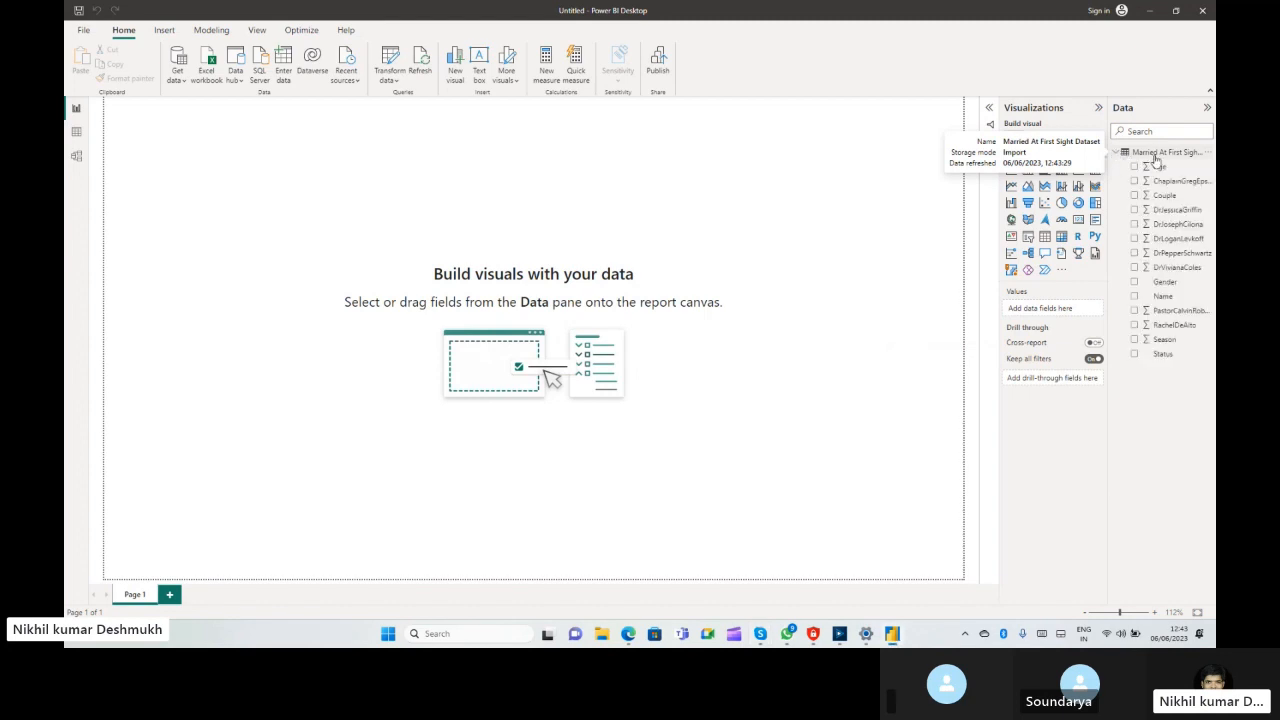
right_click(1158, 157)
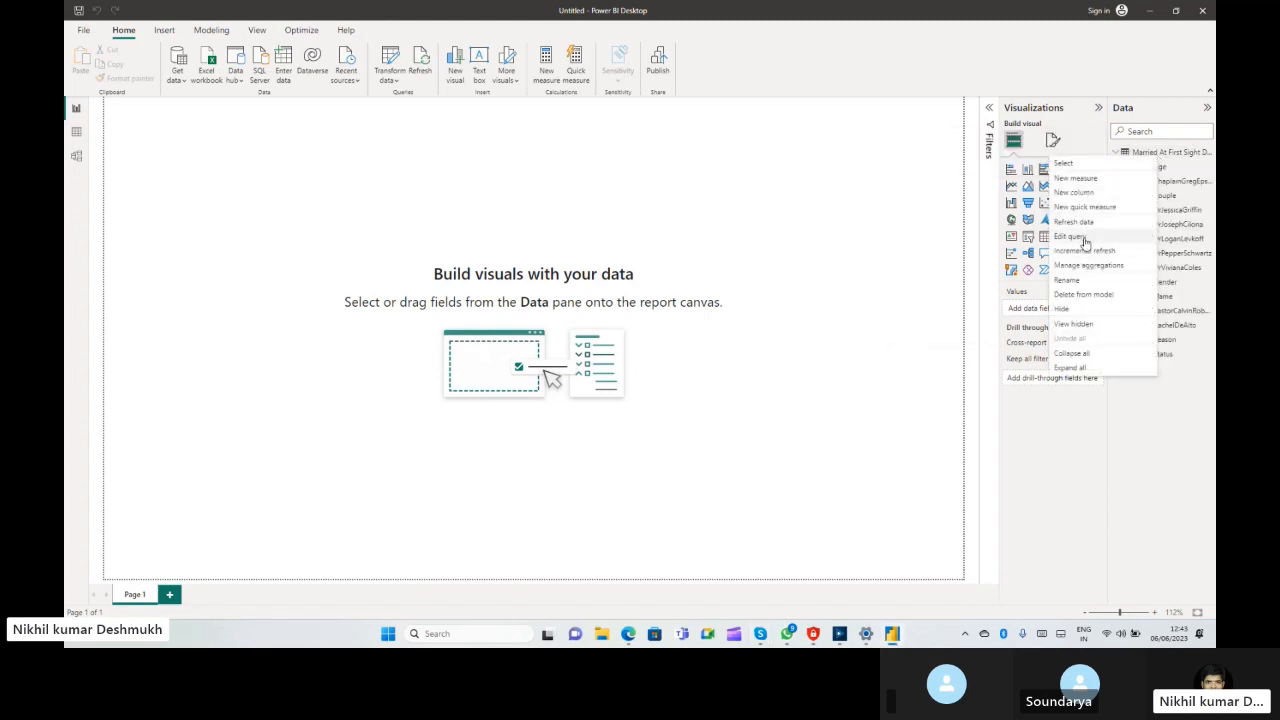
click(946, 200)
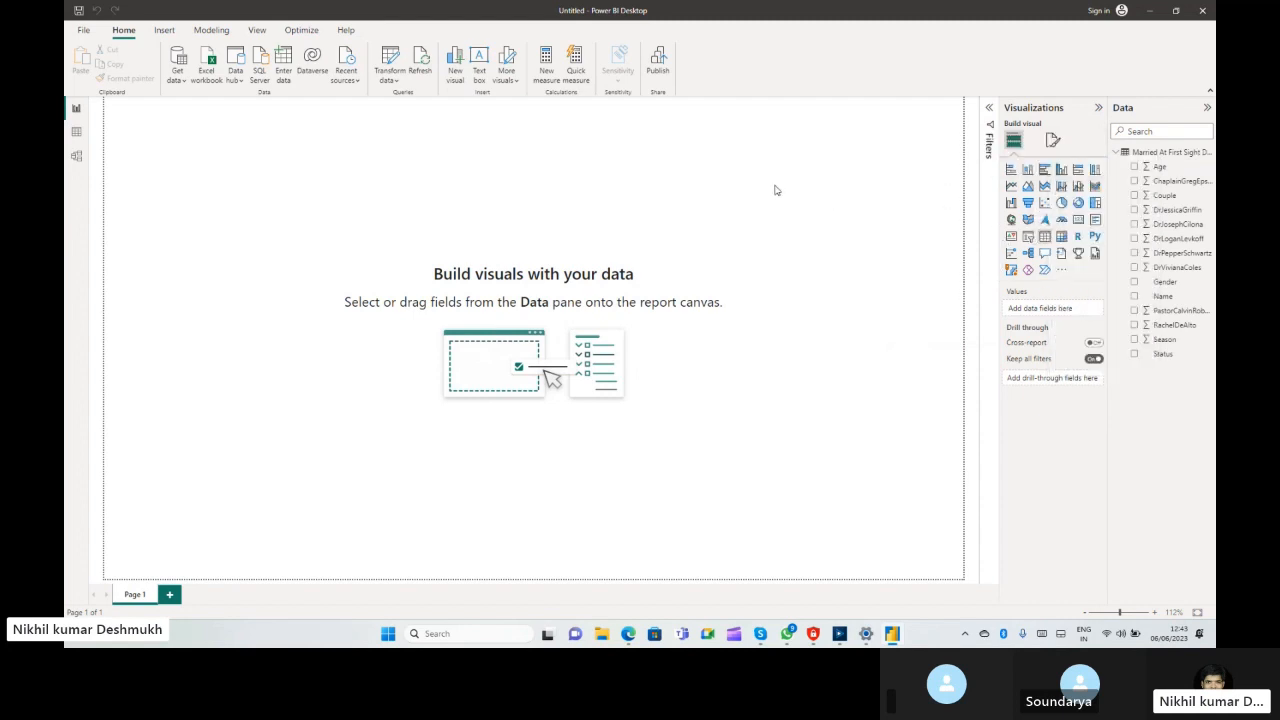
click(1044, 236)
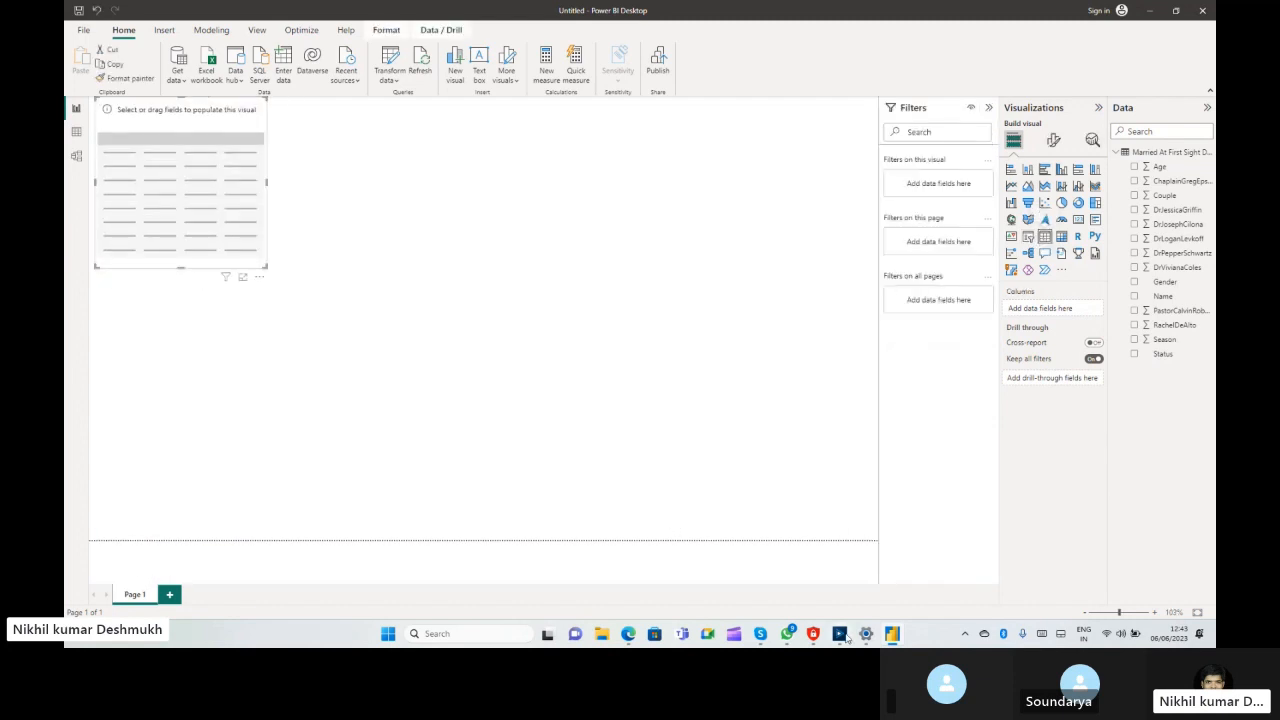
mouse_move(846, 639)
click(855, 563)
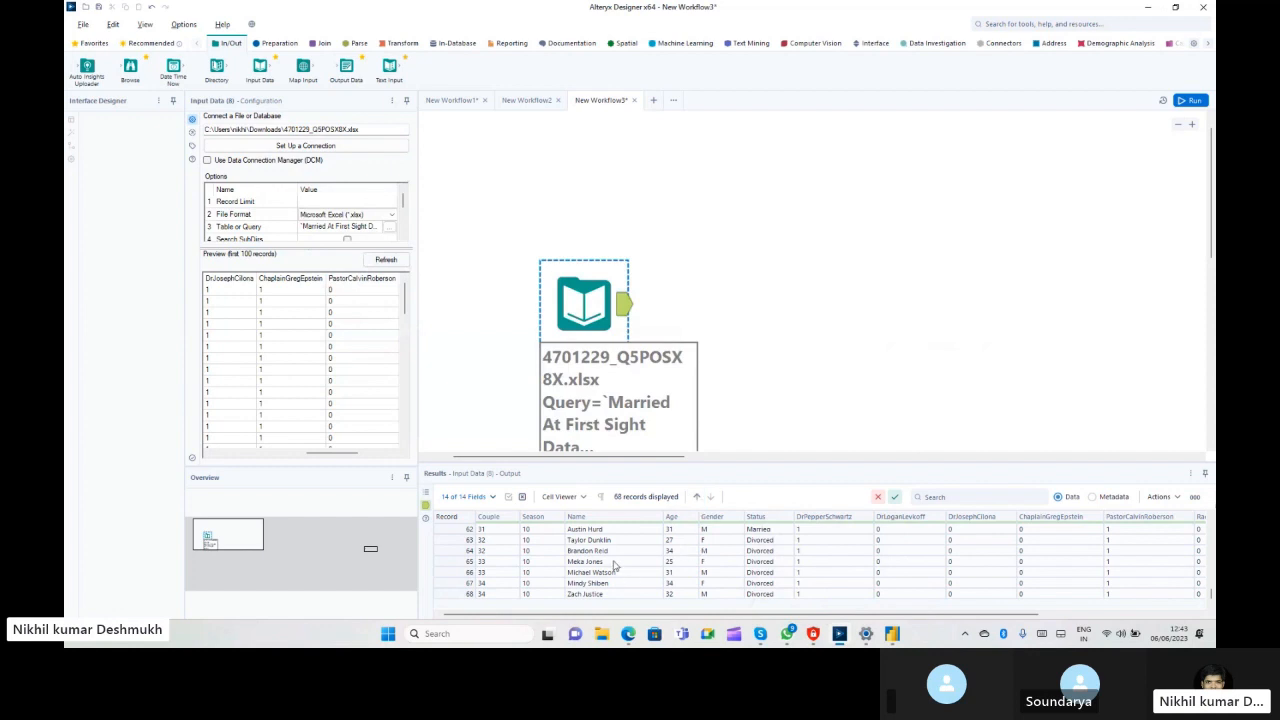
Drop a Browse tool after the input, run the workflow, then delete that Browse tool.
scroll(615, 566, up, 13)
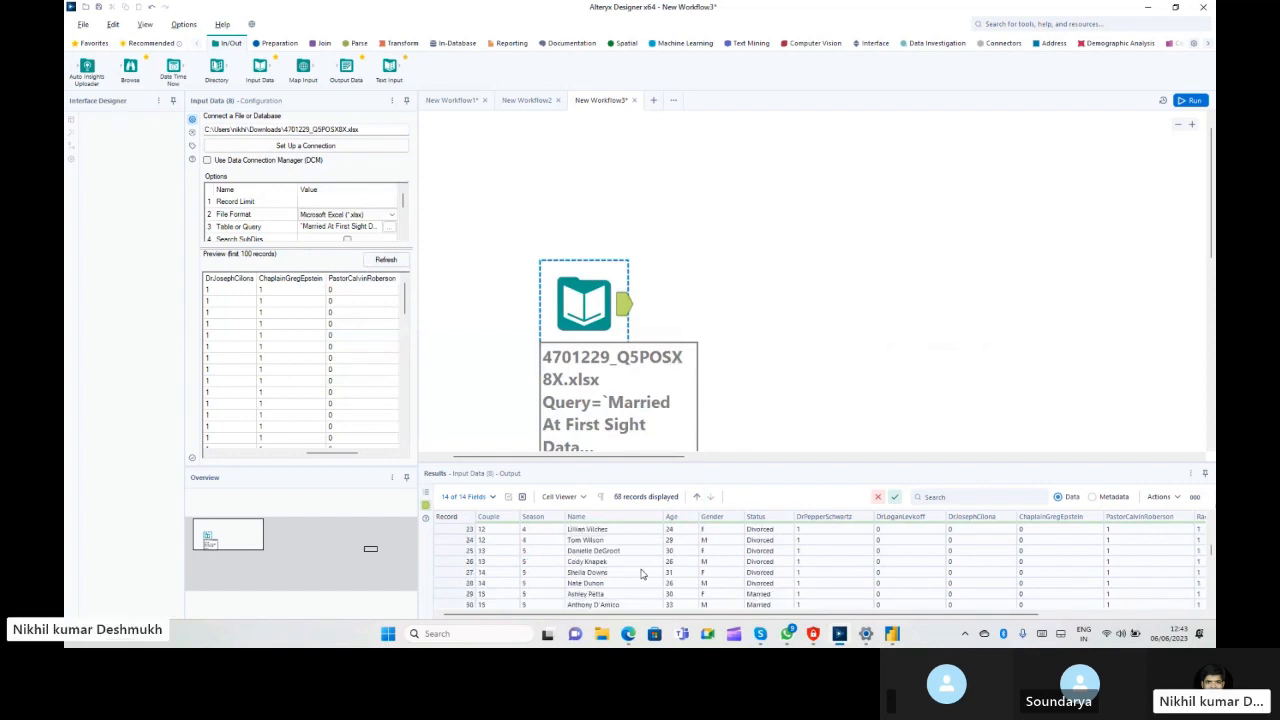
drag(608, 614, 716, 614)
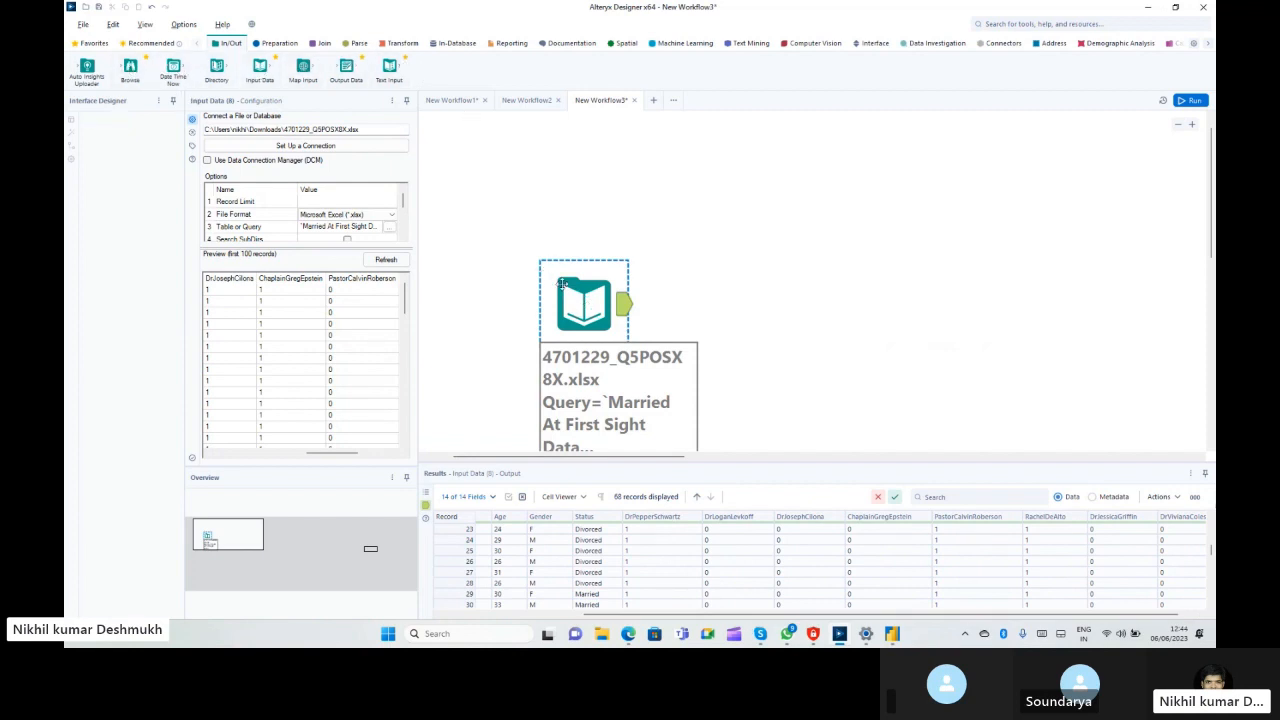
drag(130, 70, 718, 300)
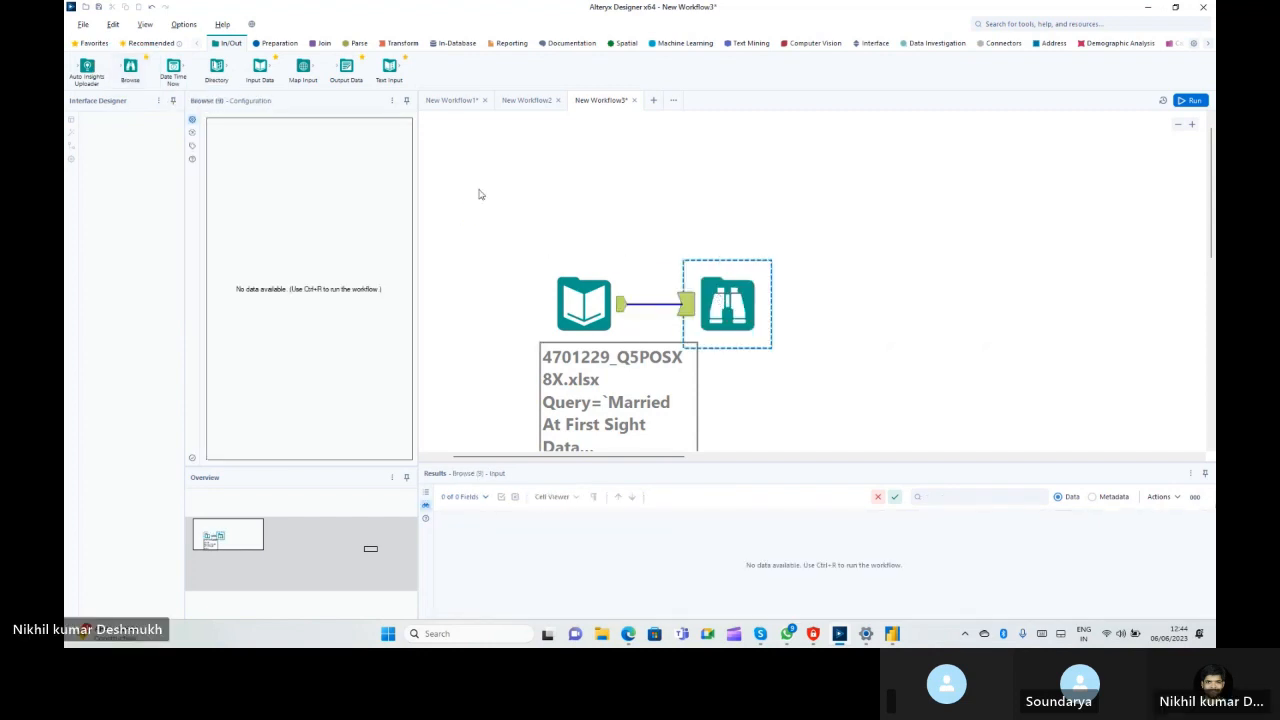
key(ctrl+r)
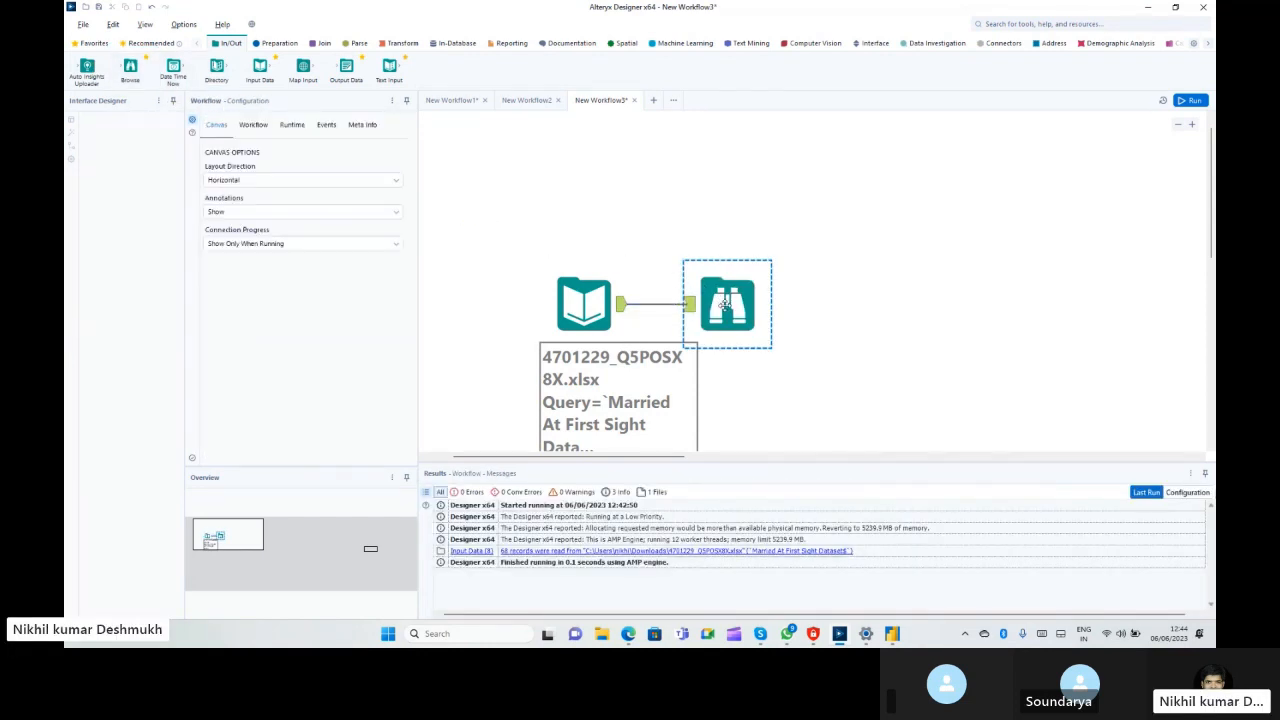
key(Delete)
Attach a Browse tool to the Input Data tool, run to get 68 records, and move it up.
click(594, 301)
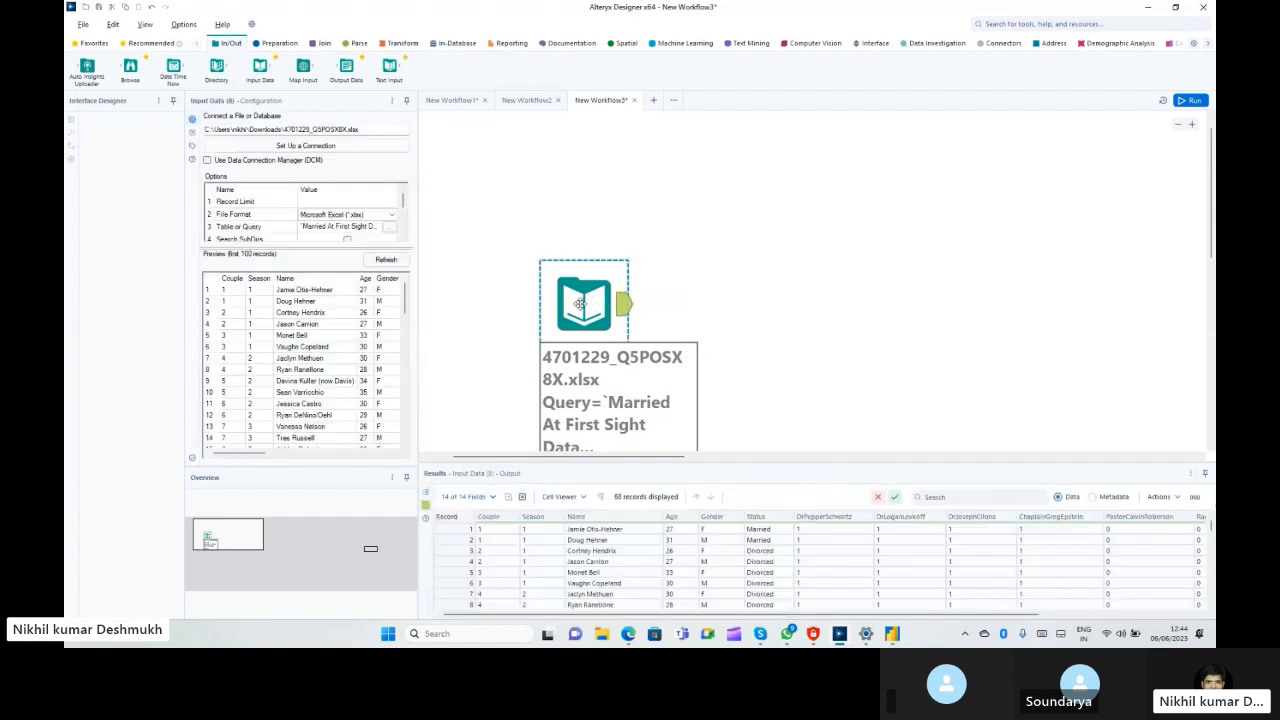
double_click(133, 78)
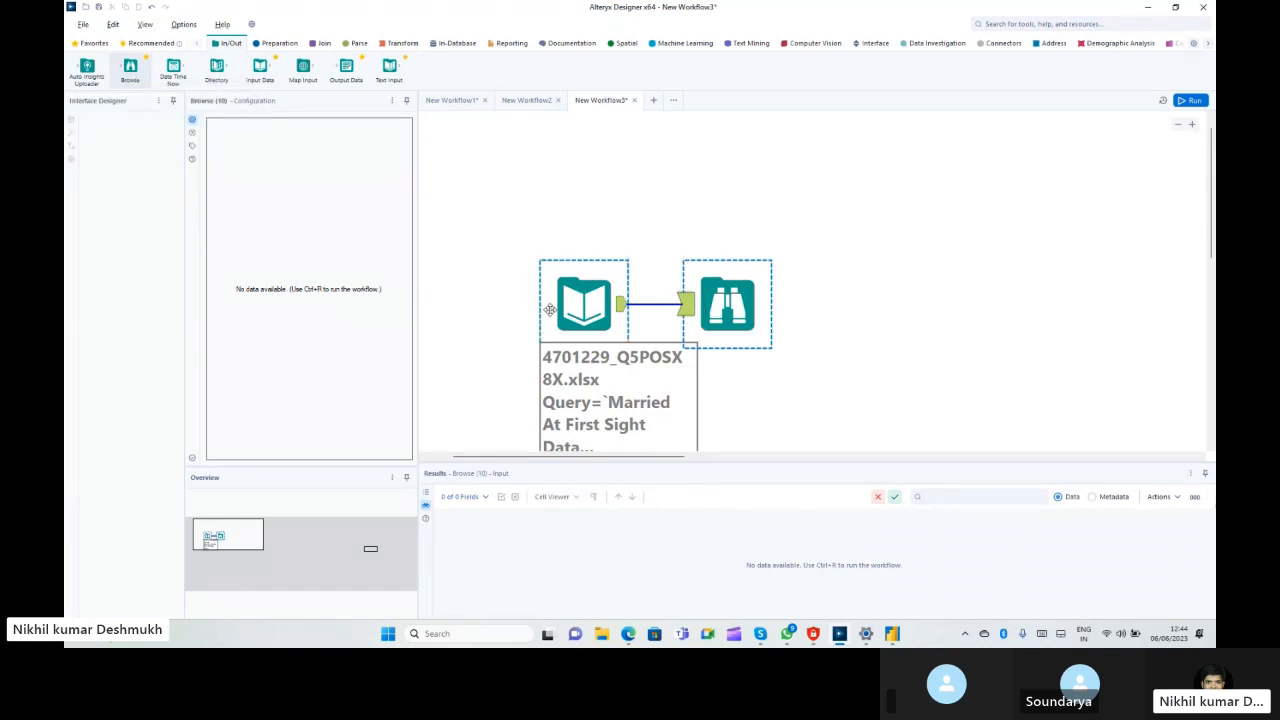
click(612, 313)
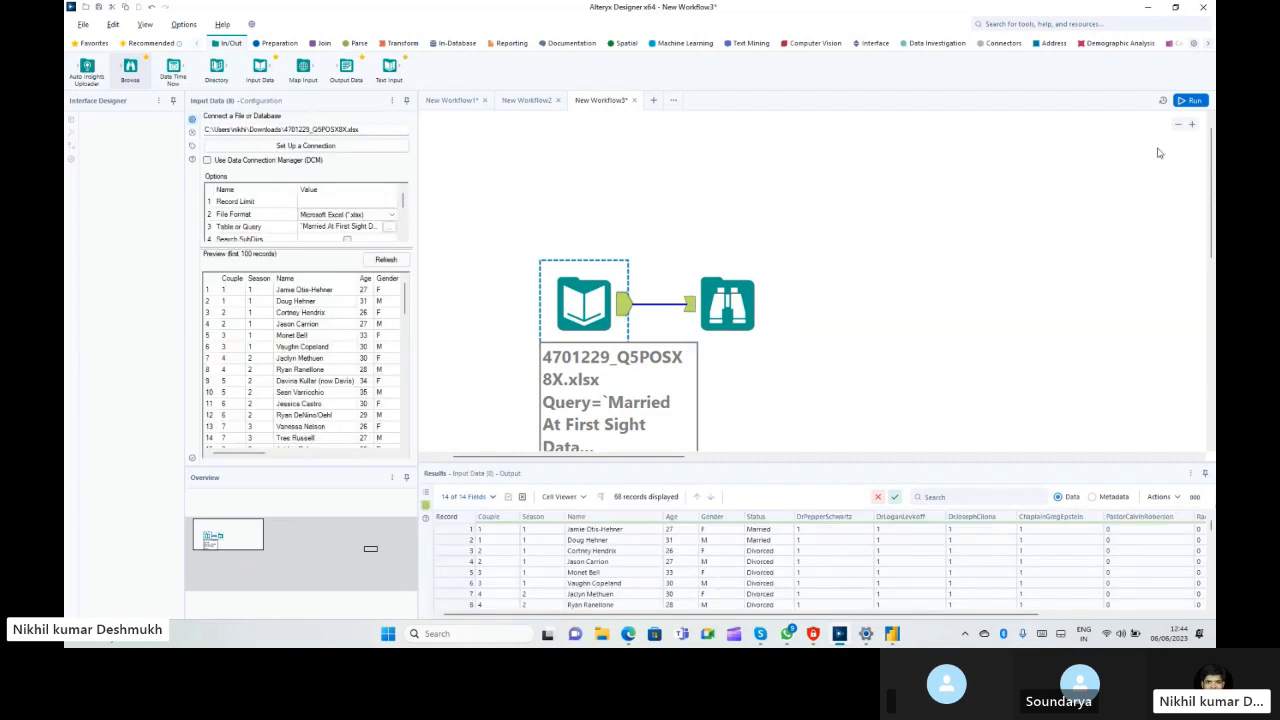
click(1190, 101)
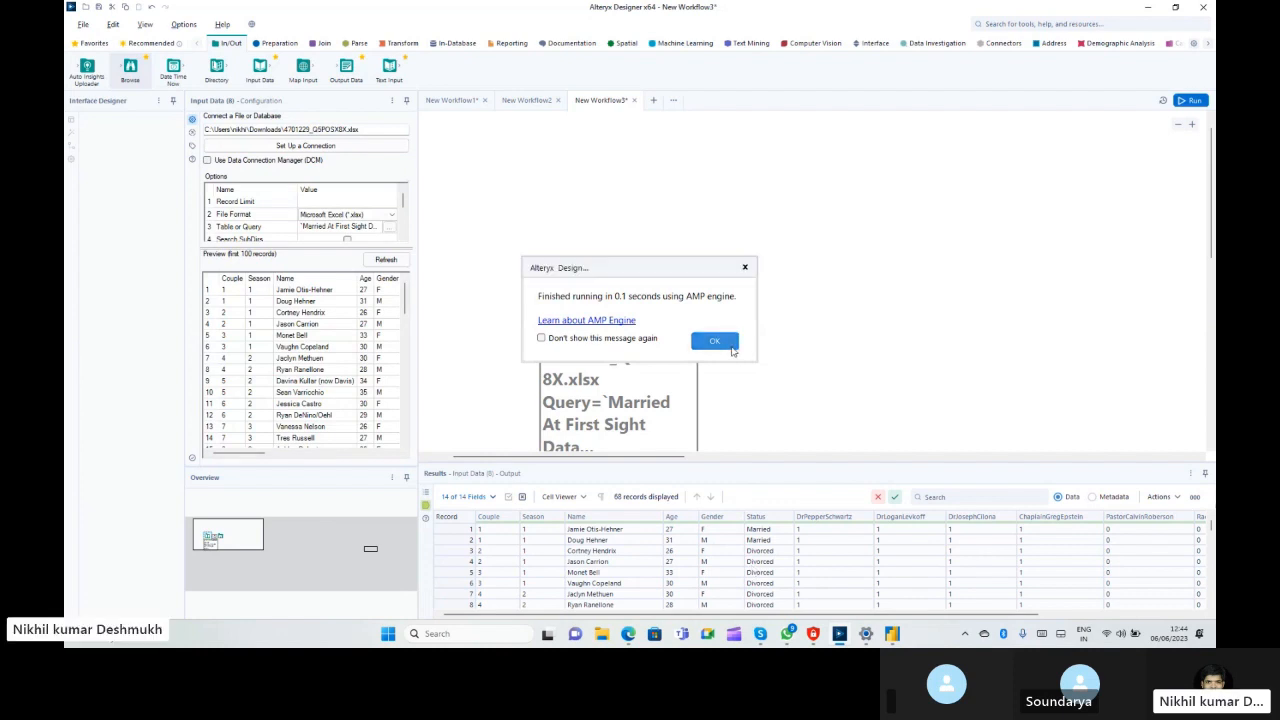
click(728, 346)
drag(727, 299, 744, 175)
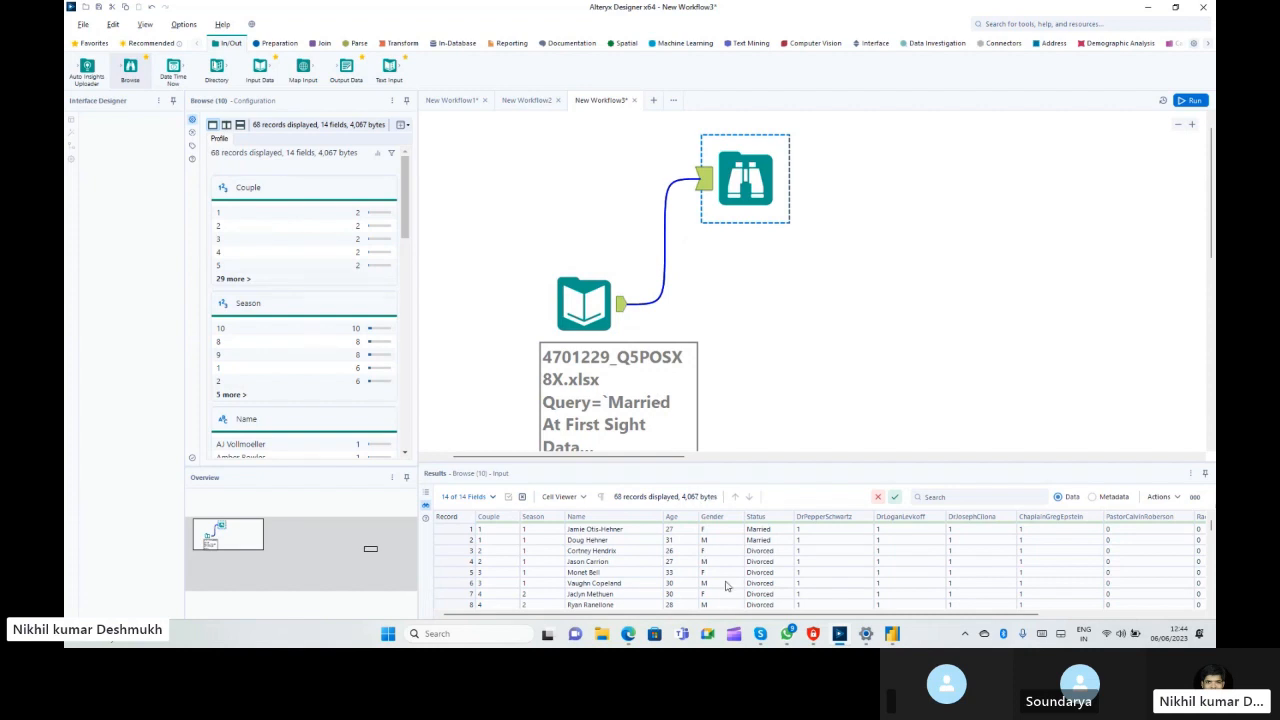
click(895, 634)
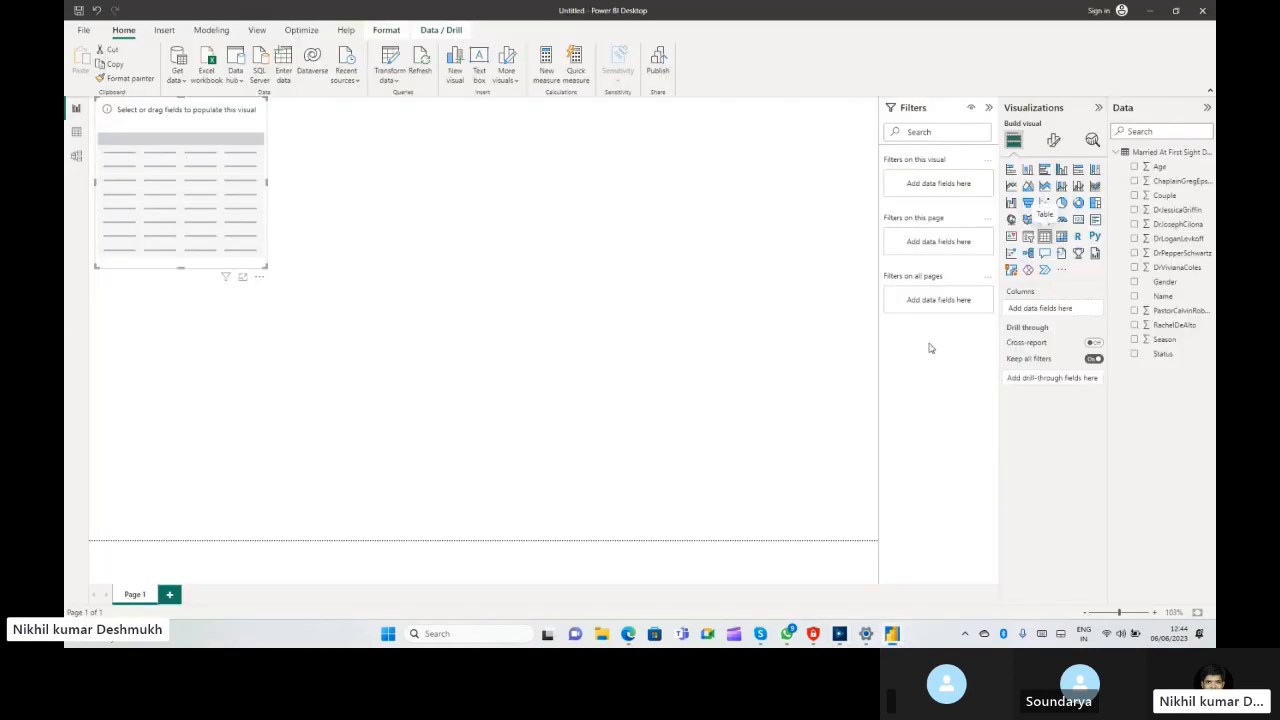
Open the table's query and step through Source, Navigation, Promoted Headers and Changed Type.
right_click(1143, 155)
click(1069, 237)
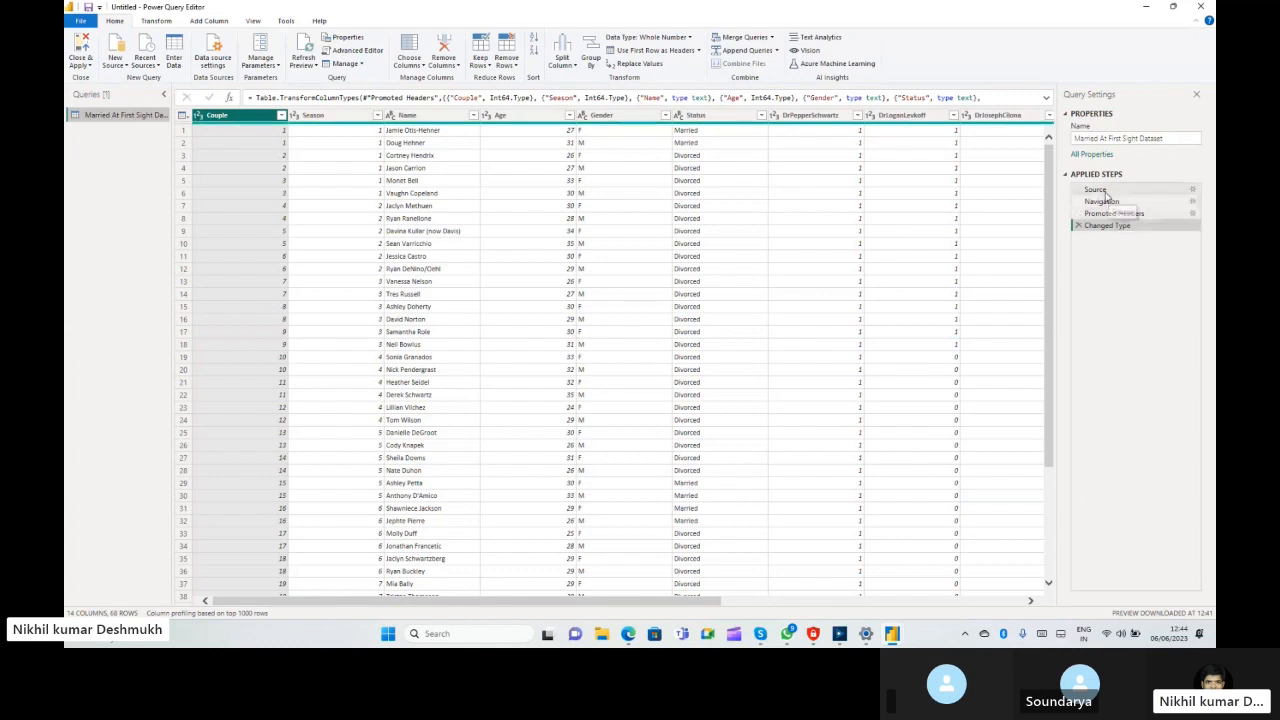
click(1097, 189)
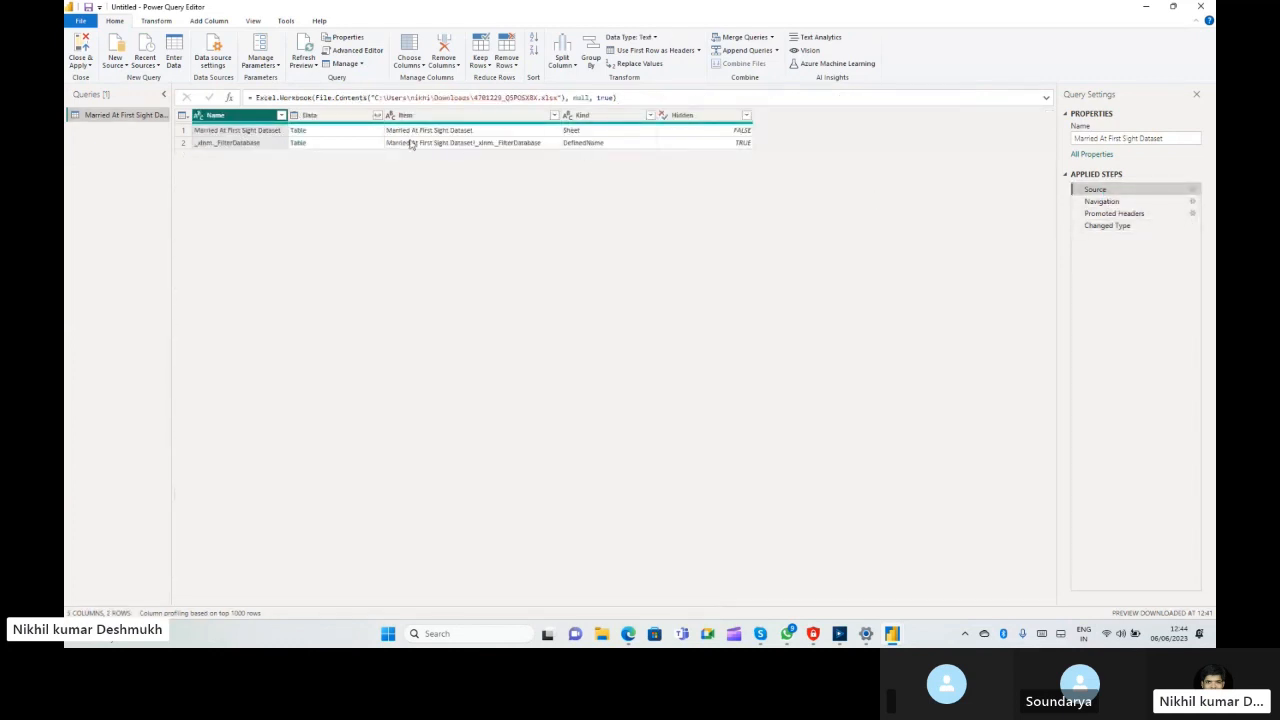
click(1106, 202)
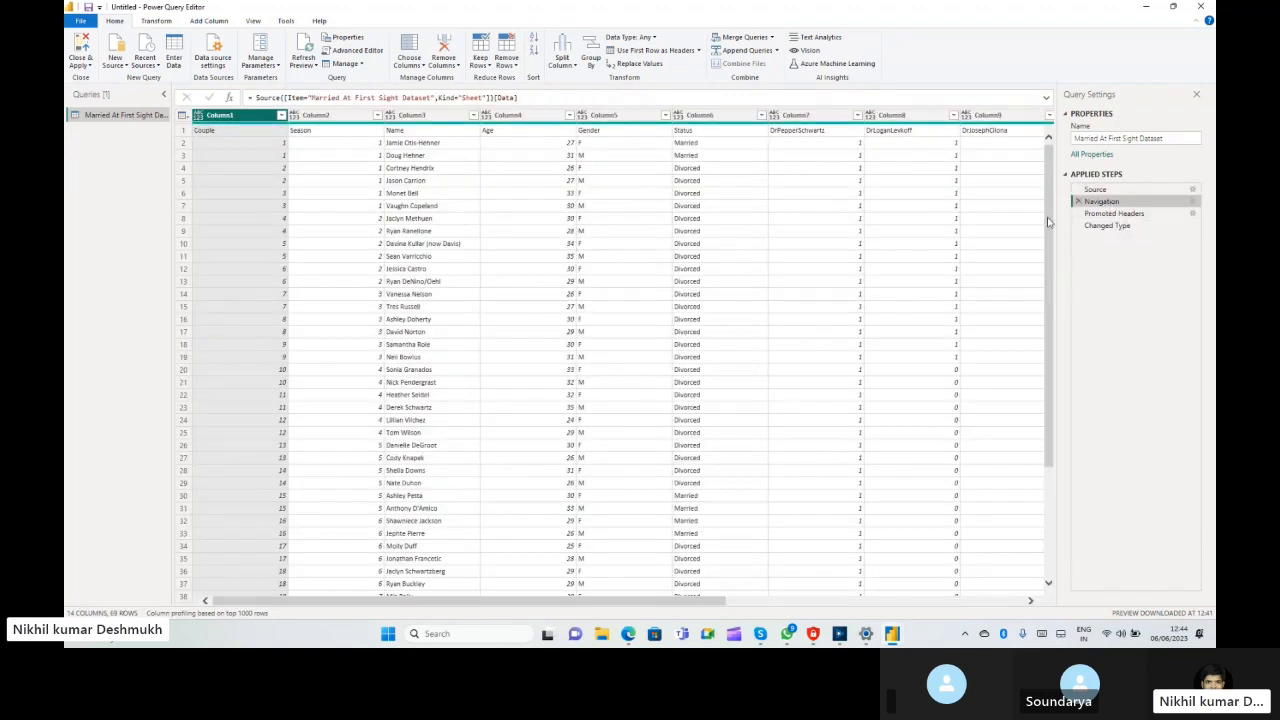
click(1113, 213)
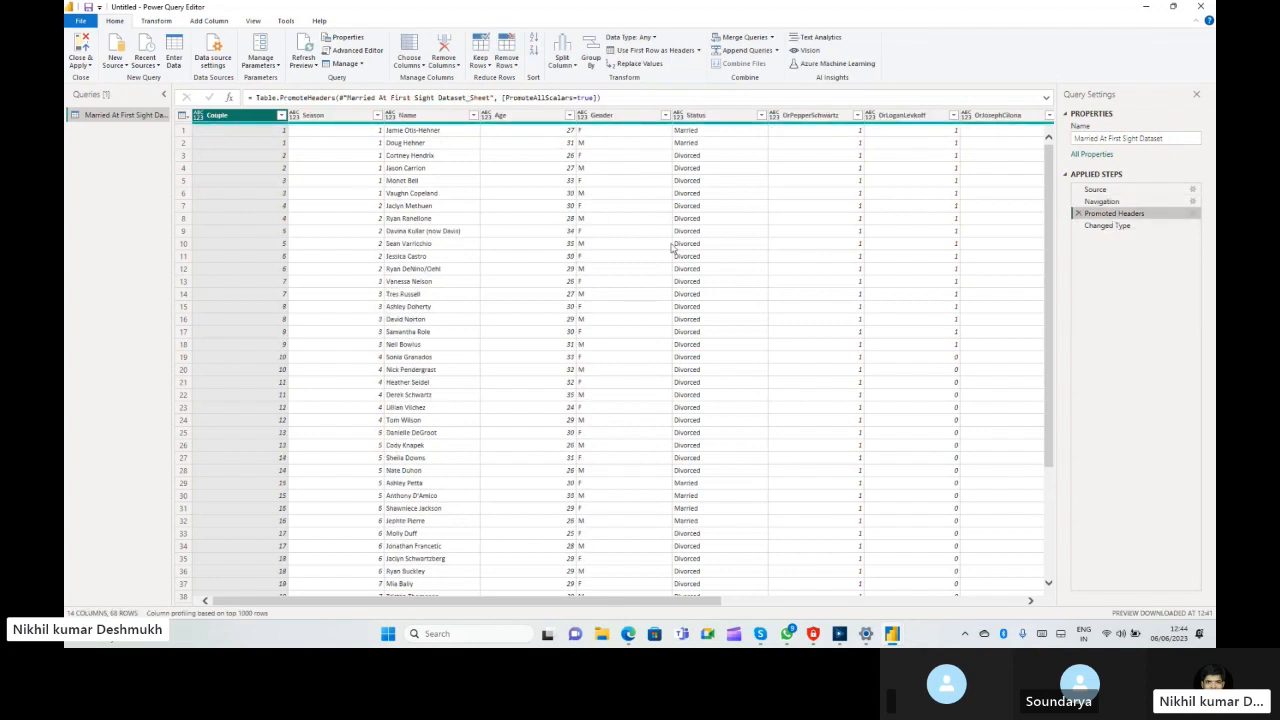
click(1117, 226)
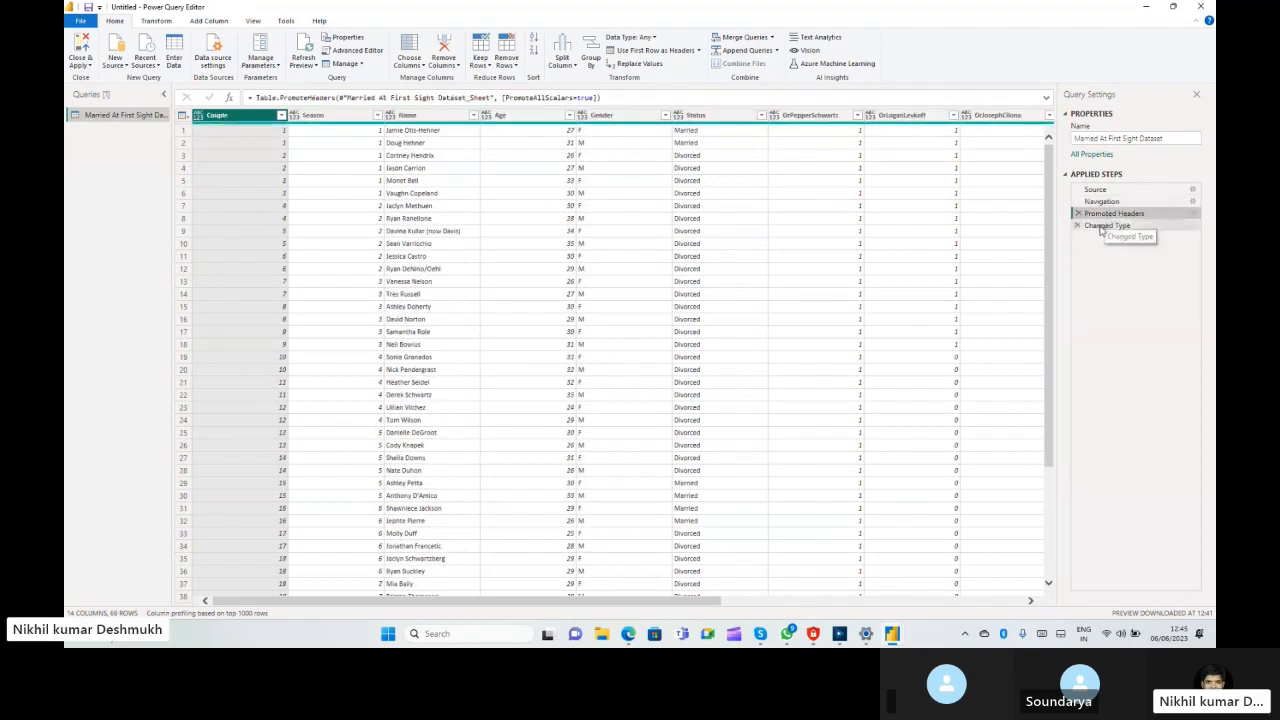
Close Power Query Editor and minimize Power BI Desktop.
click(1146, 9)
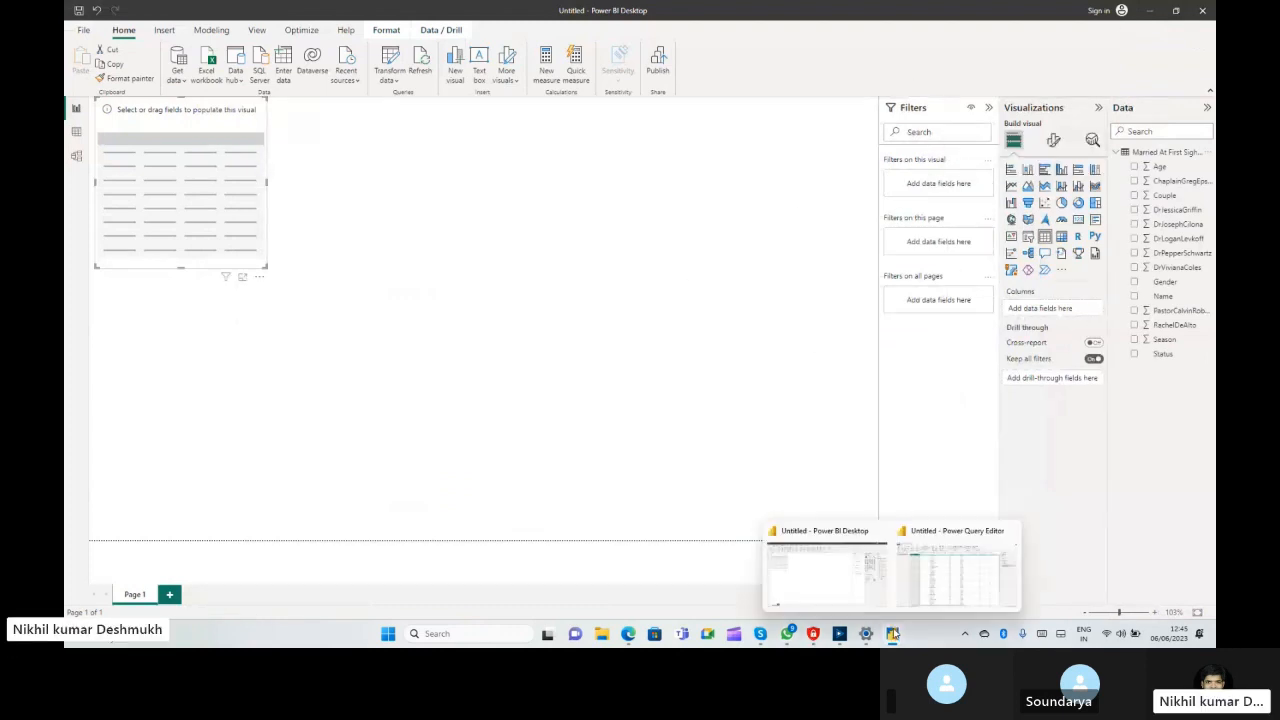
click(992, 540)
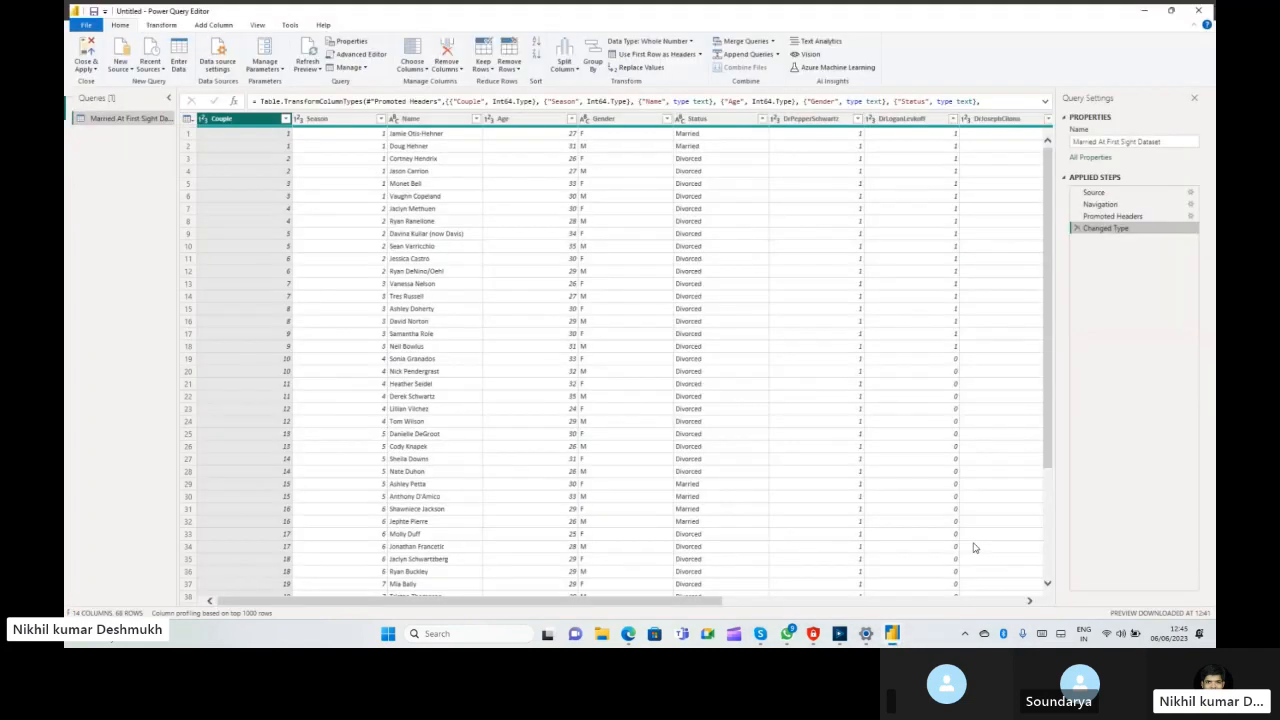
click(1205, 9)
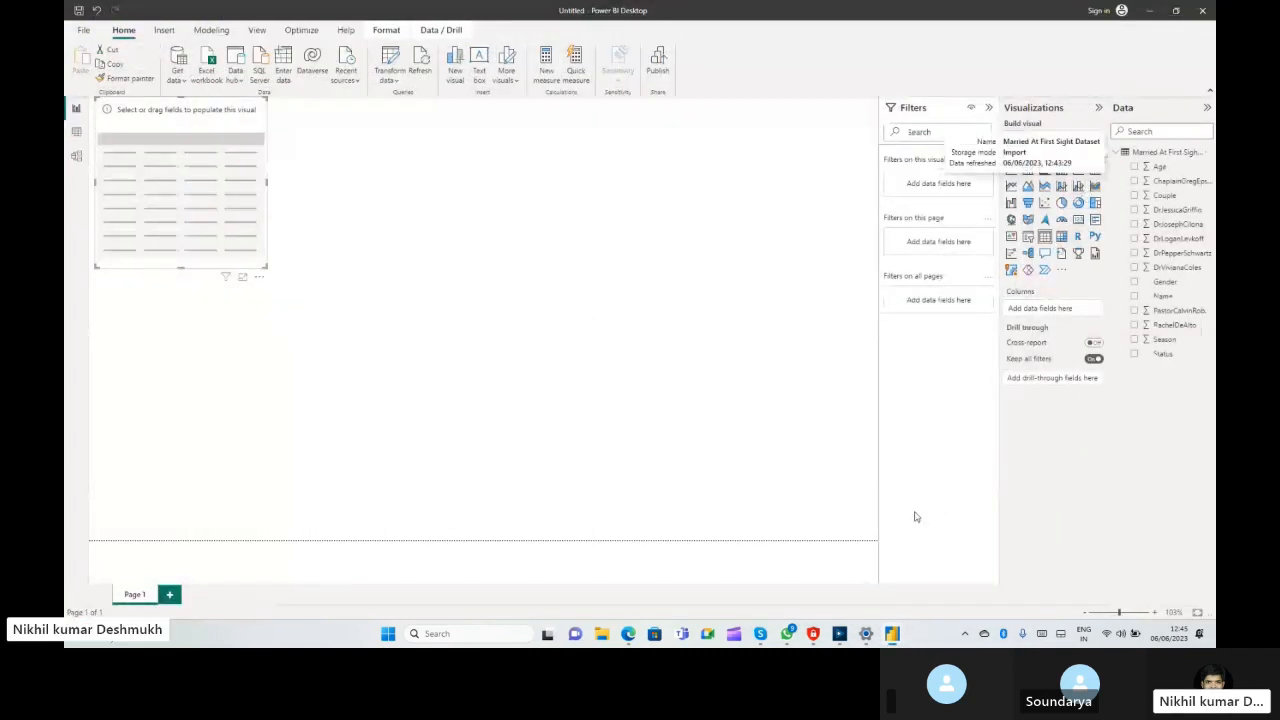
click(1149, 10)
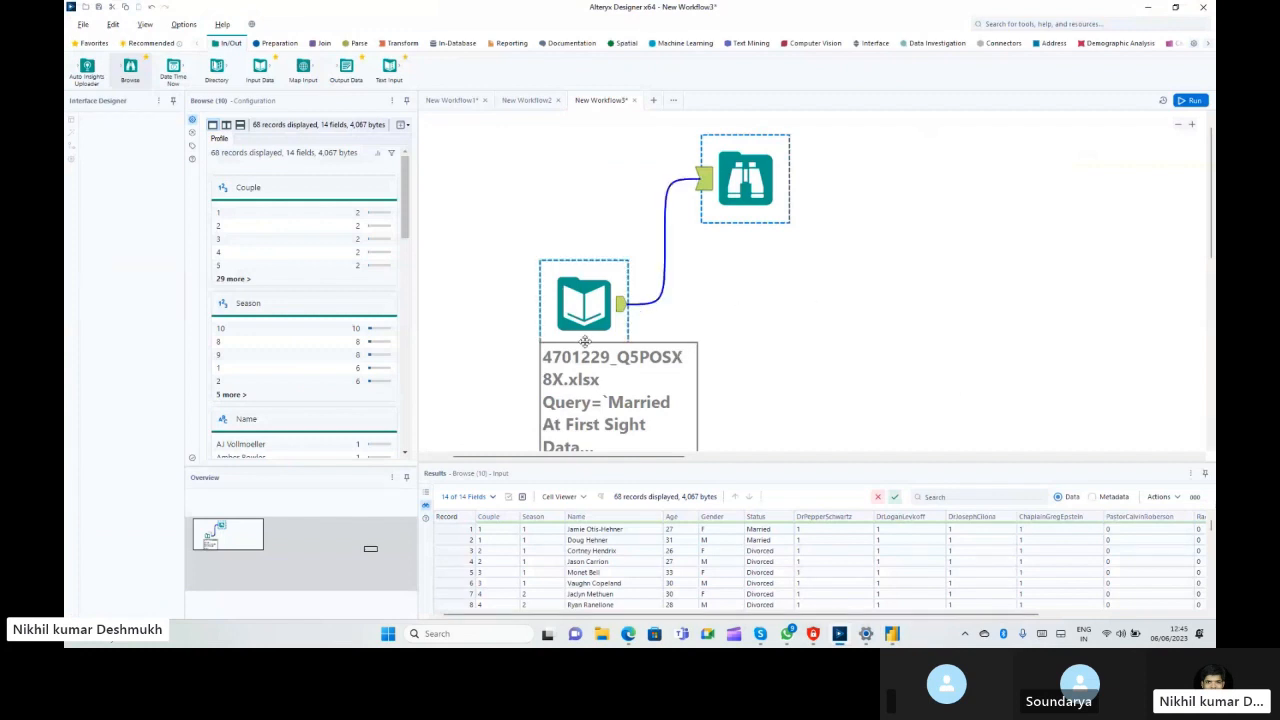
Enable First Row Contains Data in the Excel input's options.
scroll(585, 342, down, 1)
scroll(714, 326, down, 1)
scroll(650, 316, down, 1)
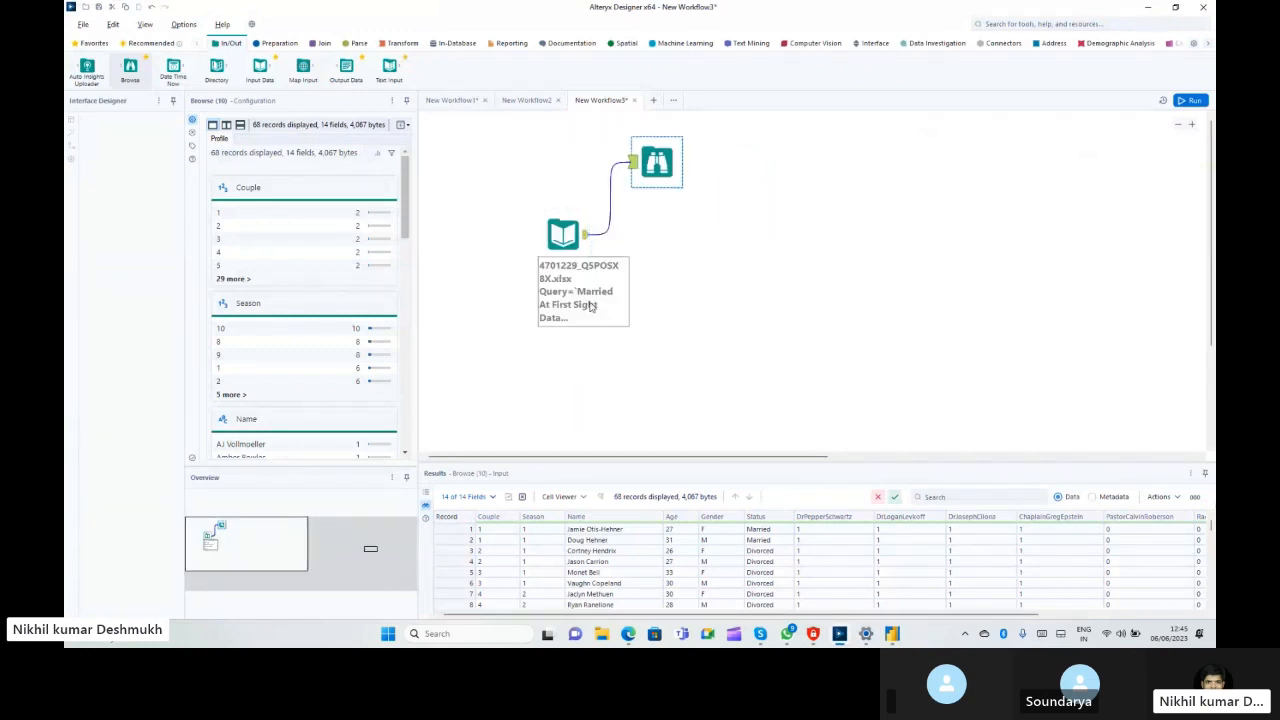
click(284, 44)
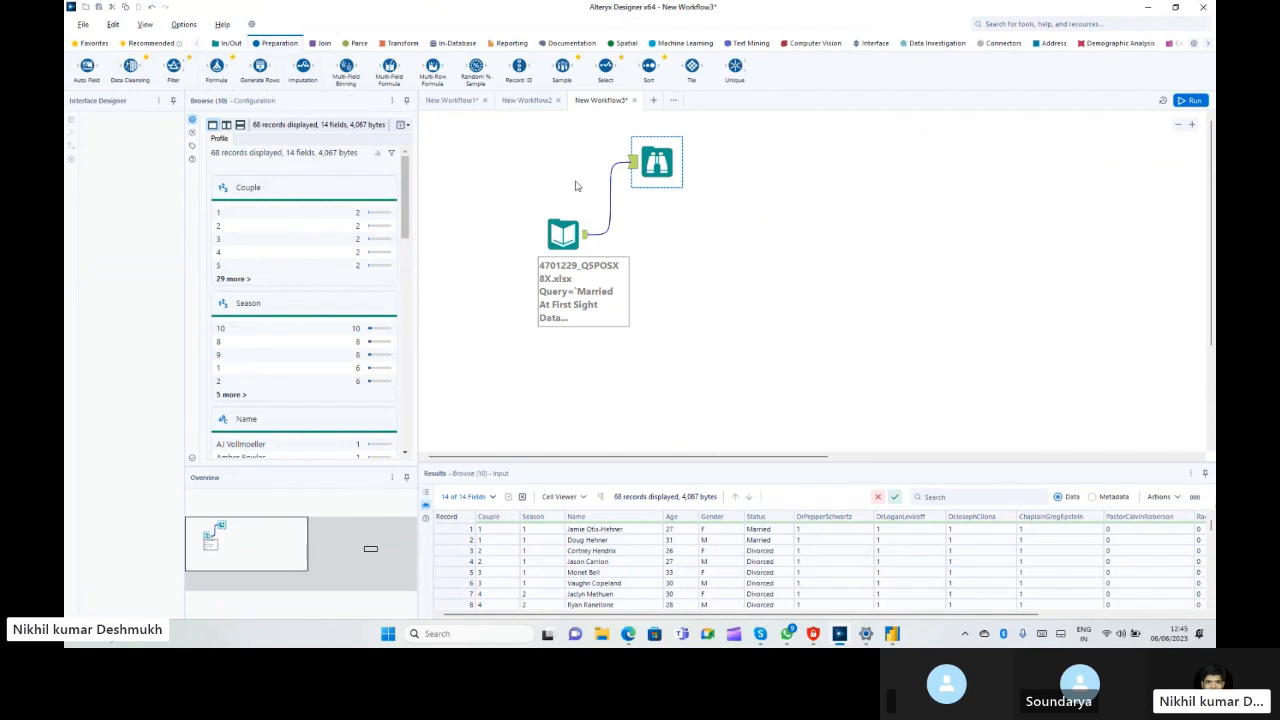
click(550, 234)
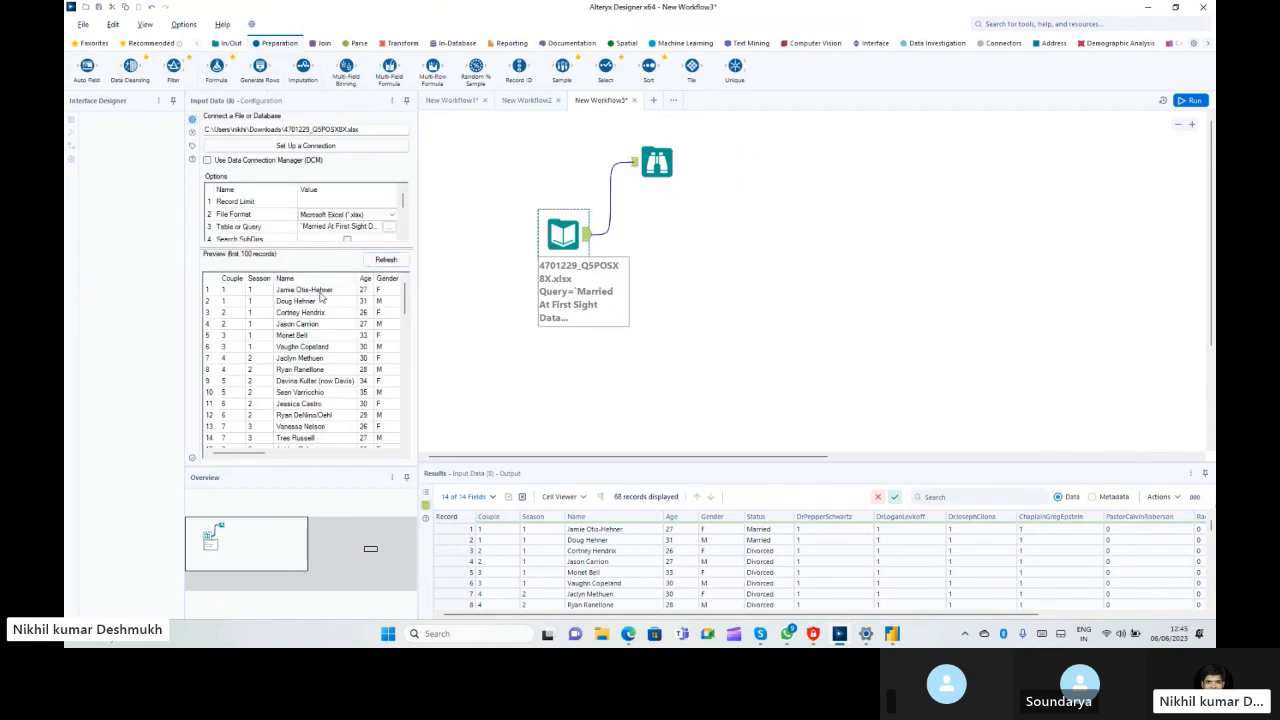
drag(334, 248, 325, 357)
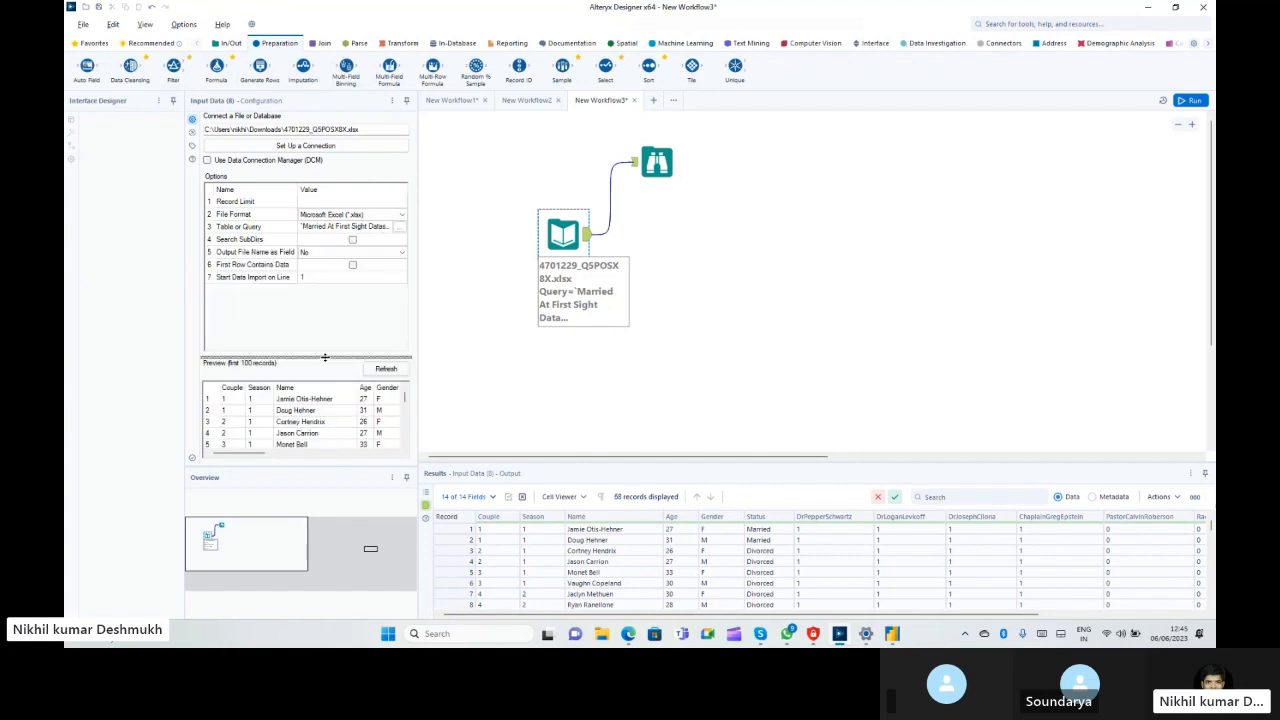
click(352, 266)
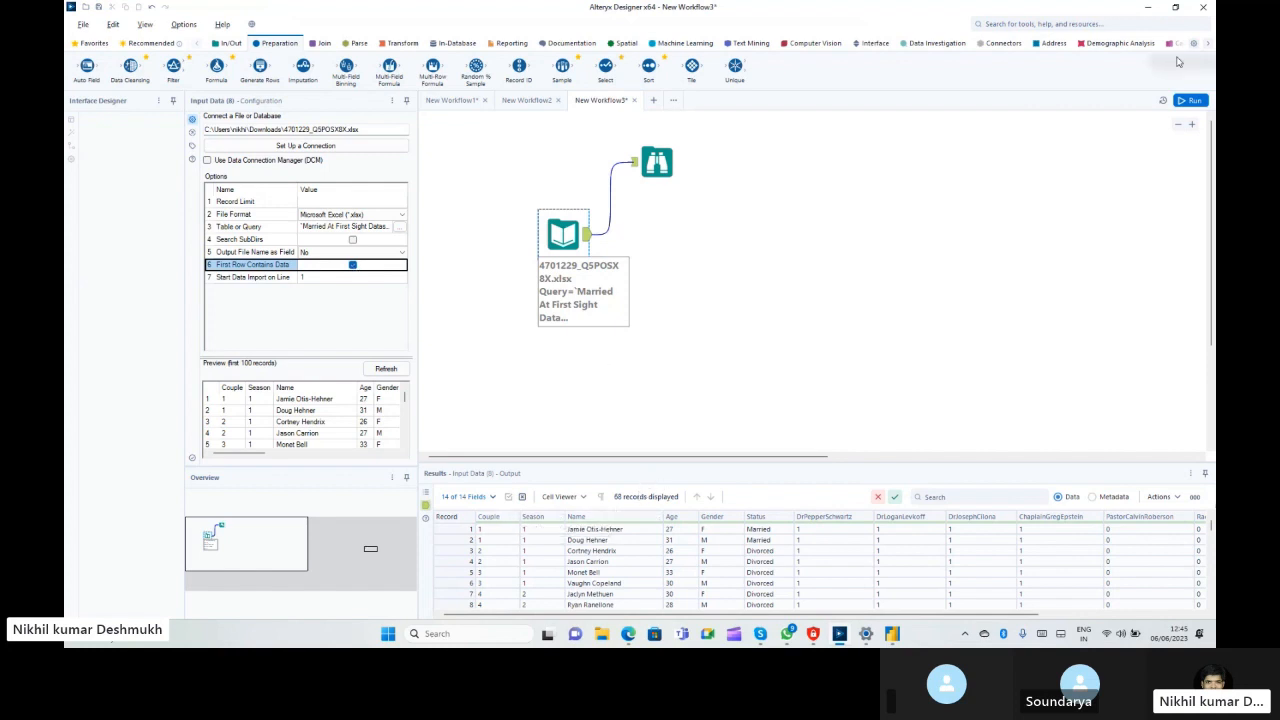
Run the workflow and check the 69 records under F1–F14 in the Browse output.
click(1188, 101)
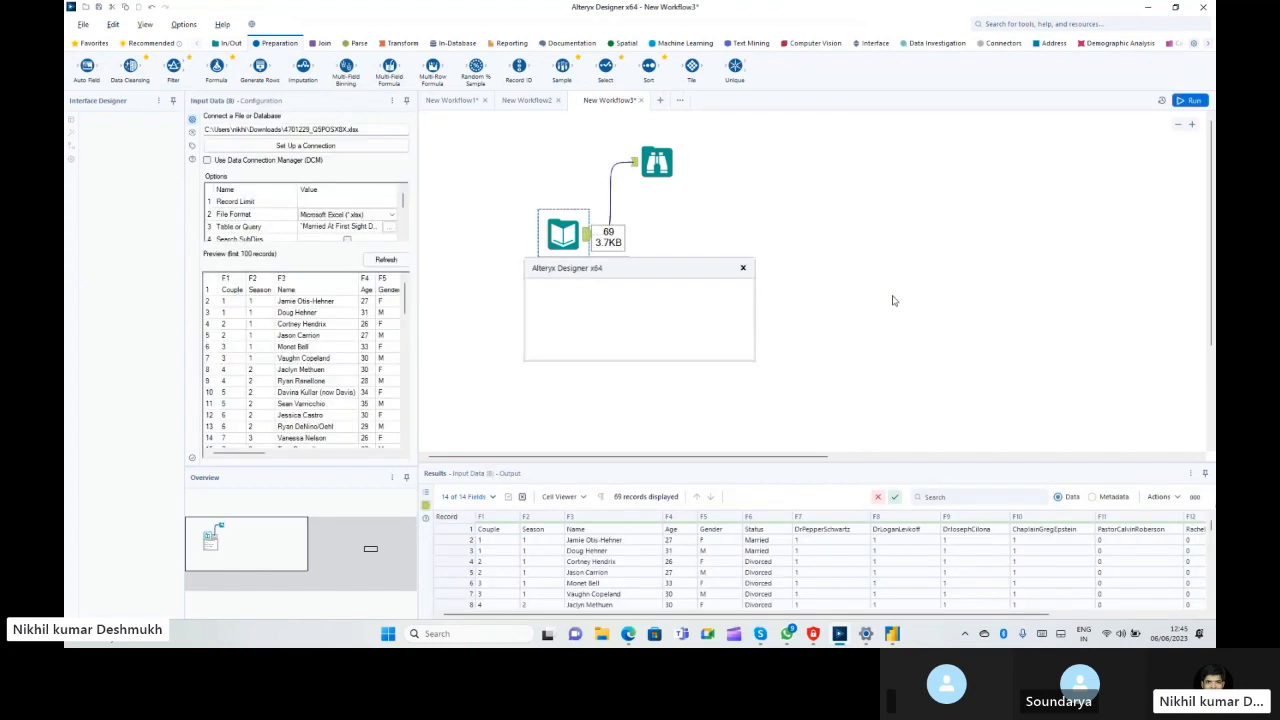
click(717, 342)
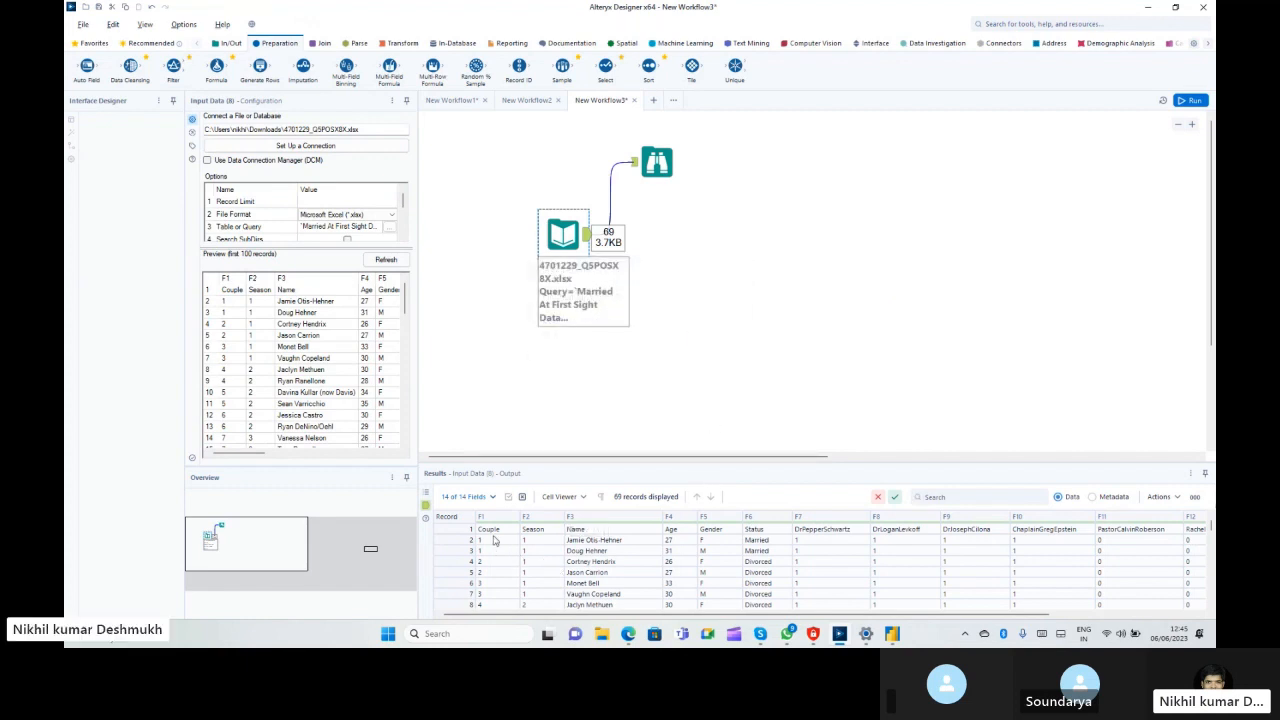
drag(492, 530, 622, 533)
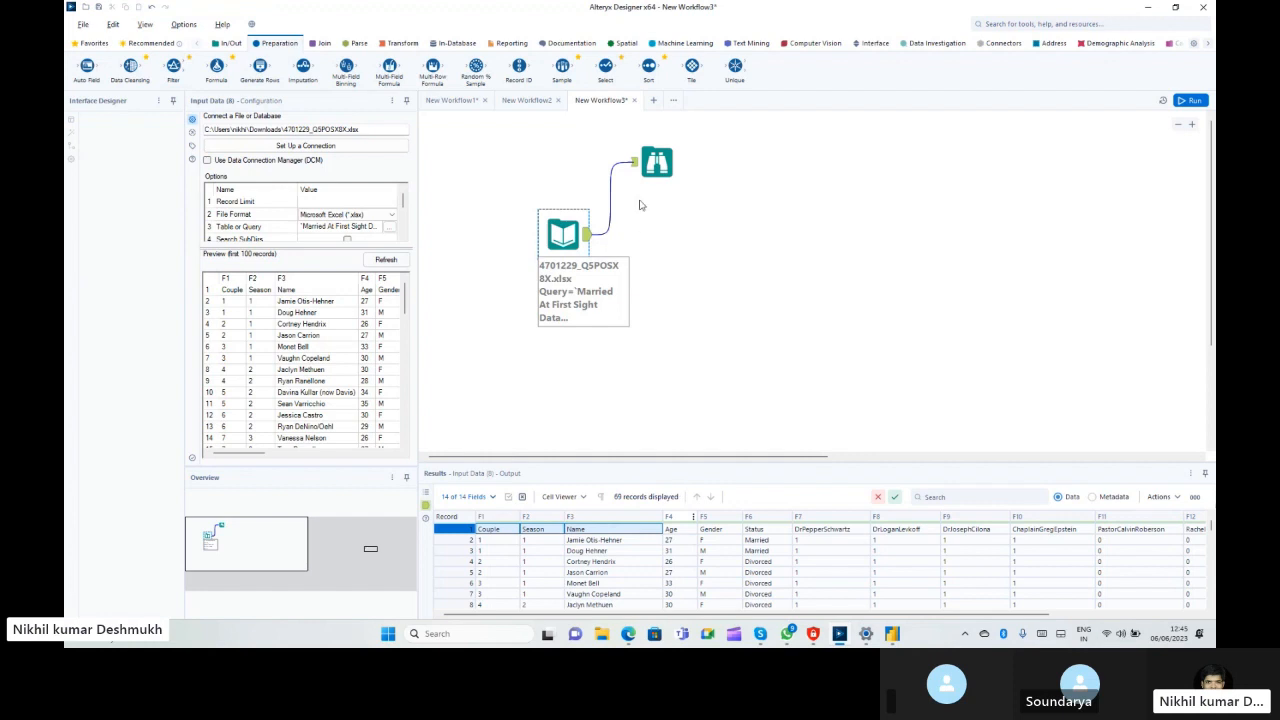
click(656, 162)
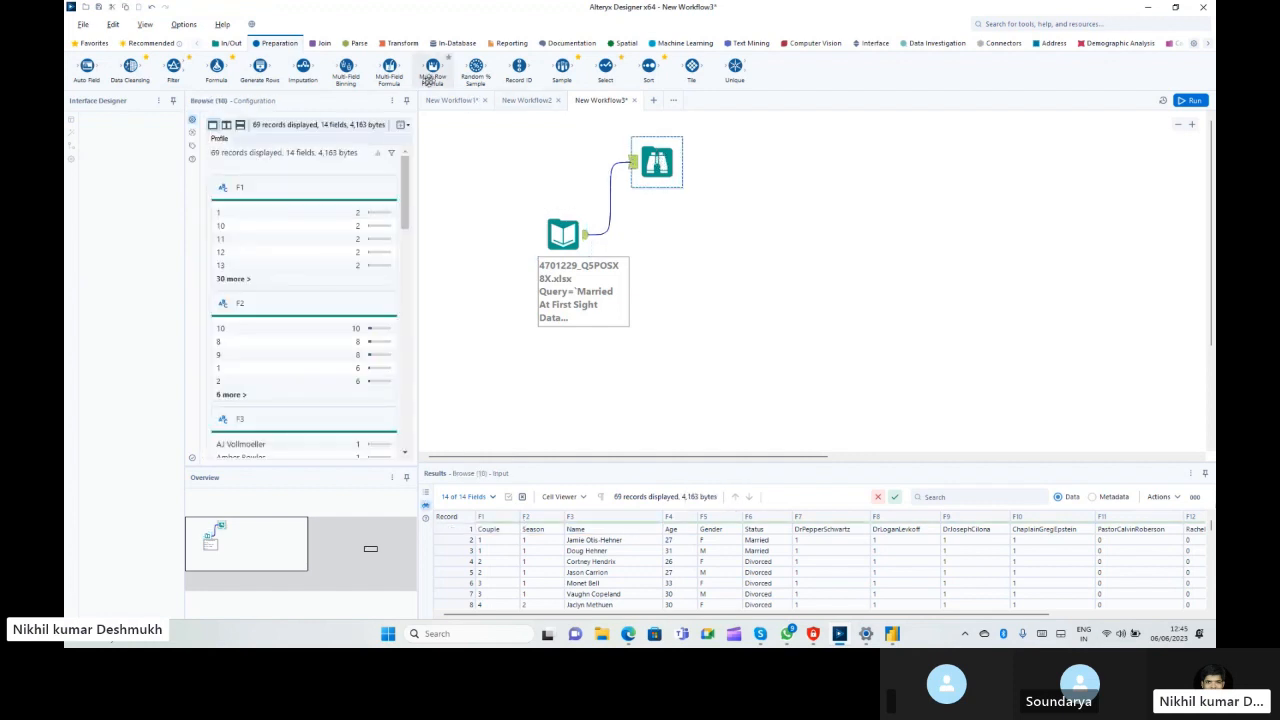
Add a Dynamic Rename tool after the input with mode Take Field Names from First Row of Data.
click(1009, 25)
text(d)
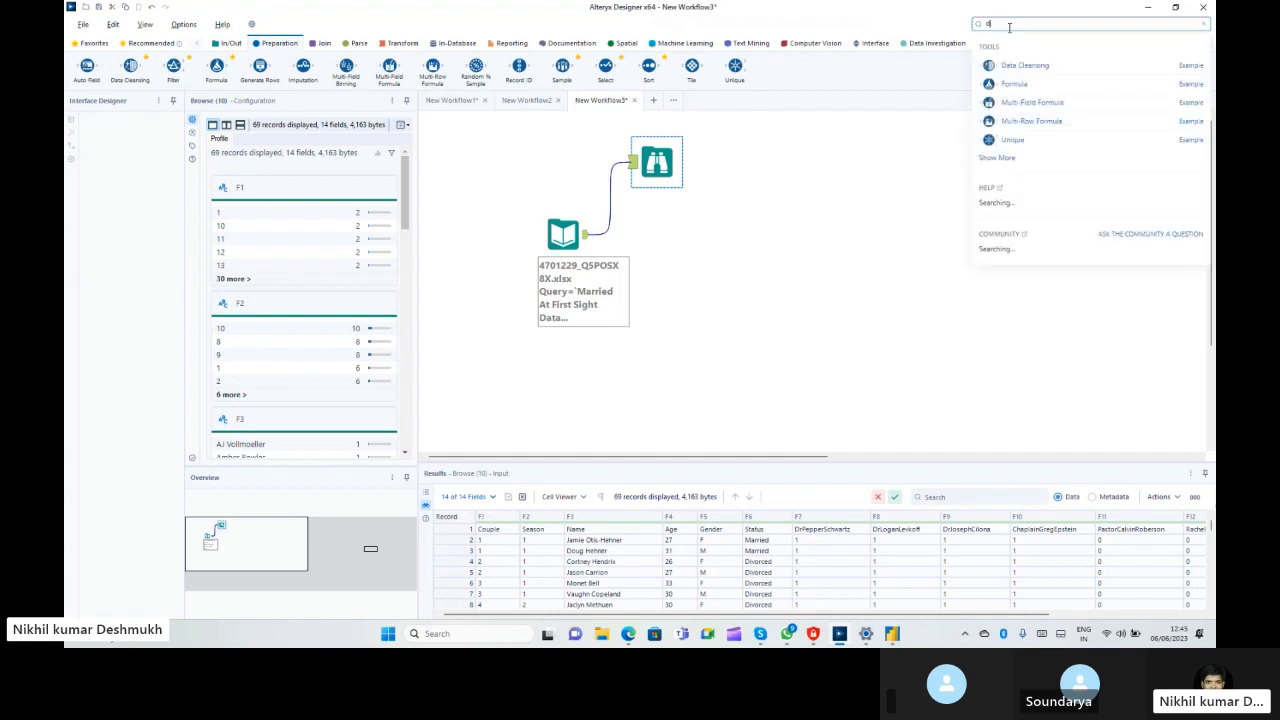
text(ynam)
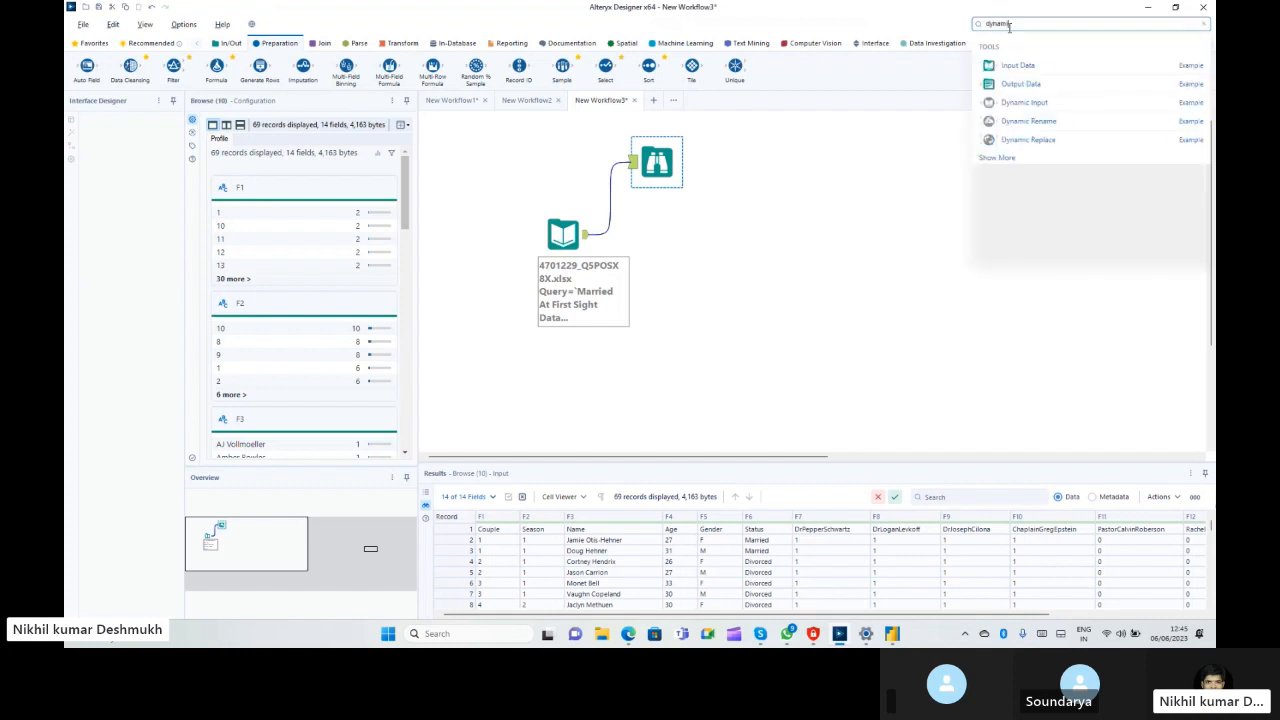
text(i)
drag(1031, 116, 686, 242)
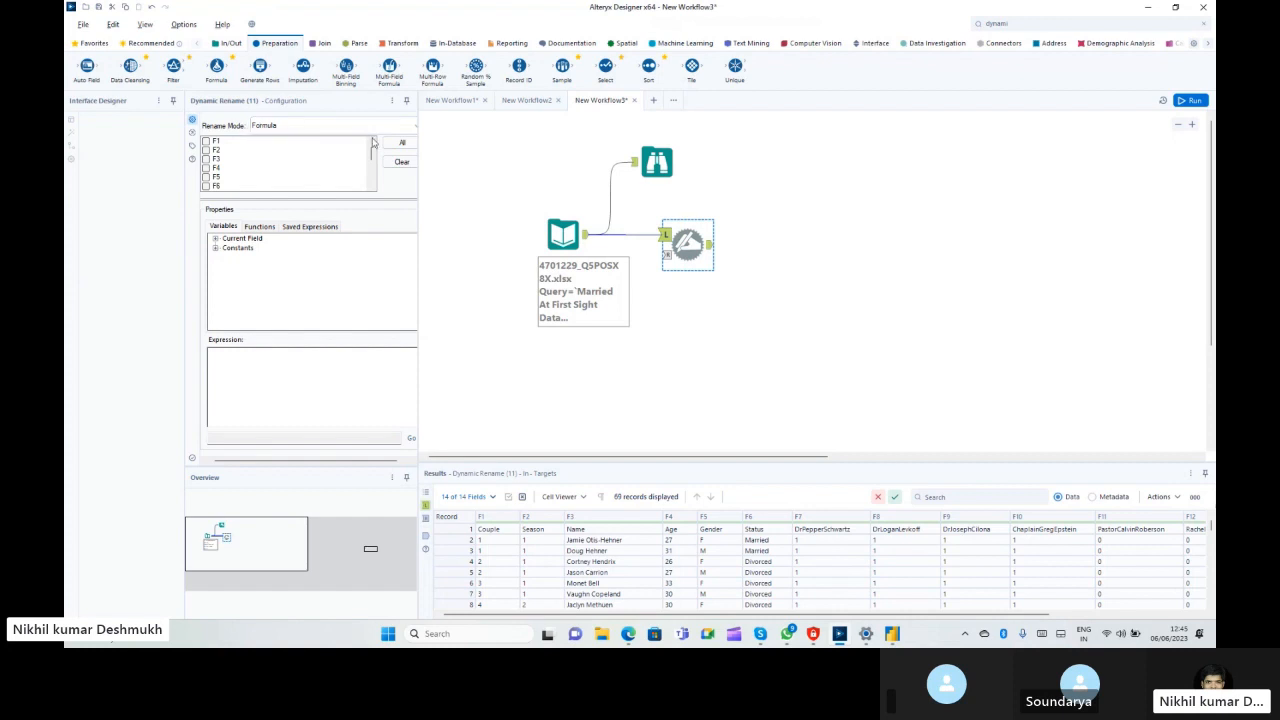
click(307, 126)
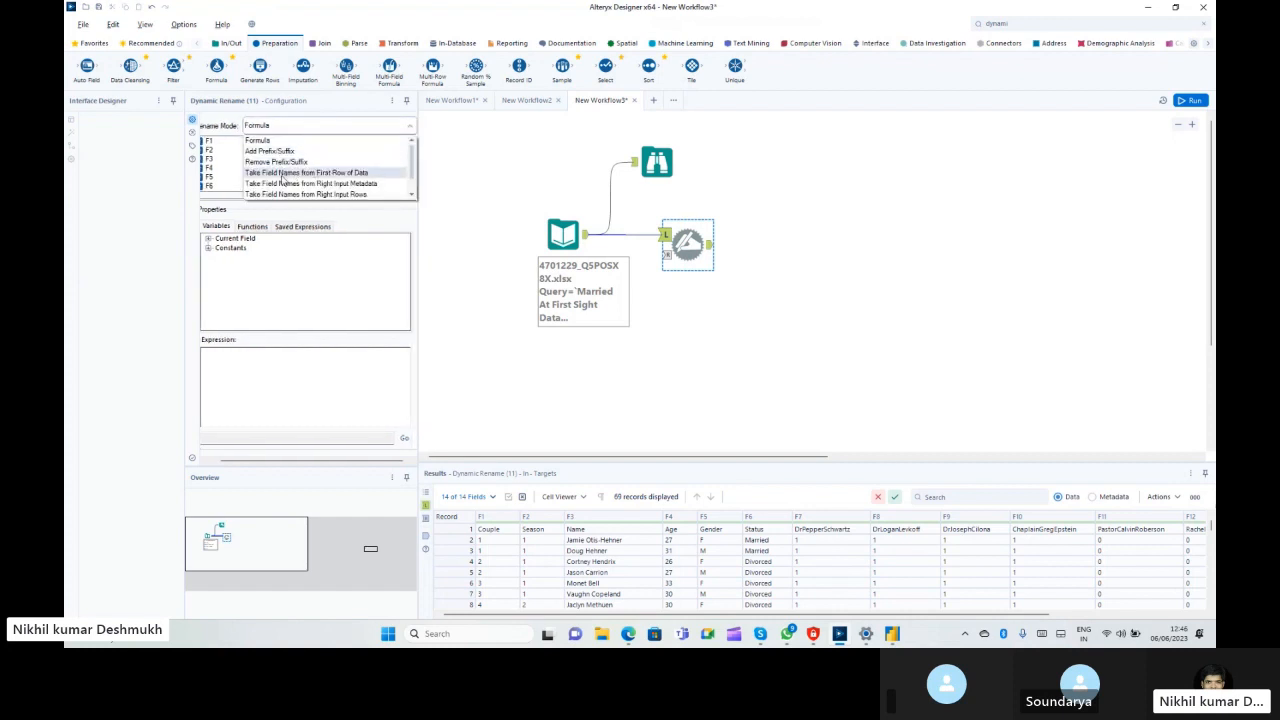
click(323, 175)
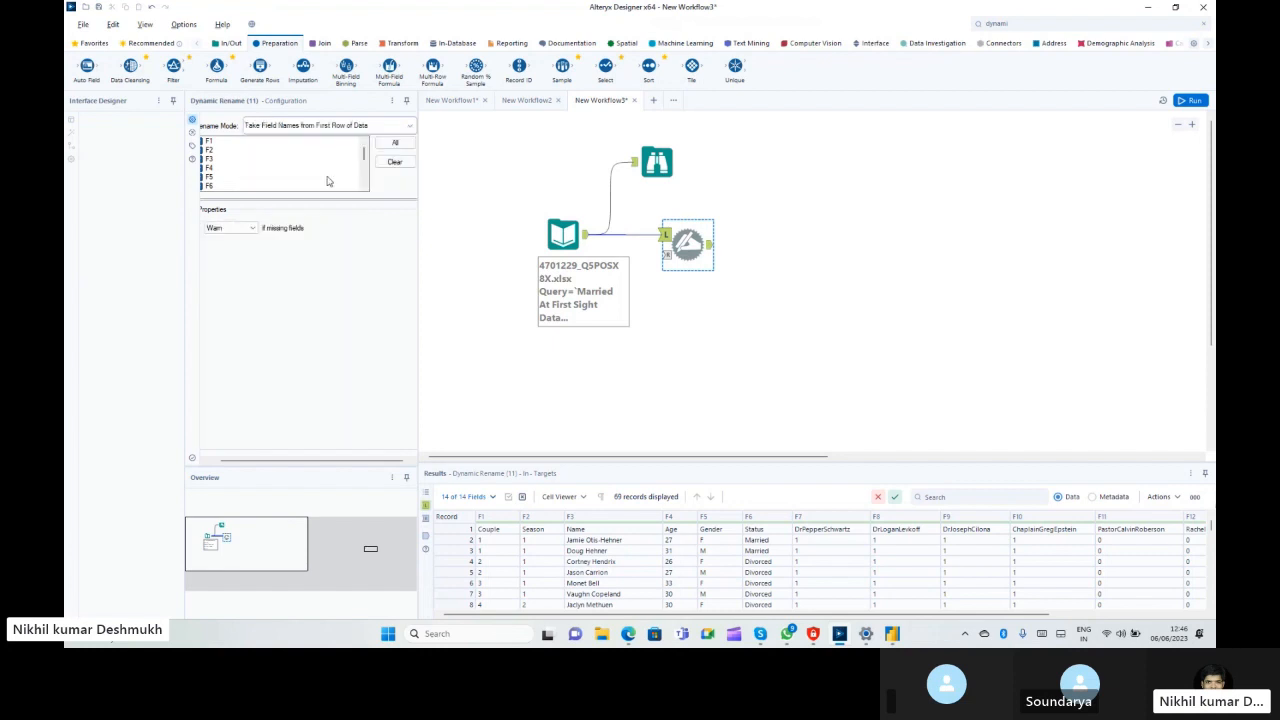
Run the workflow and verify the Dynamic Rename output has Couple, Season, Name headers on 68 records.
click(1190, 100)
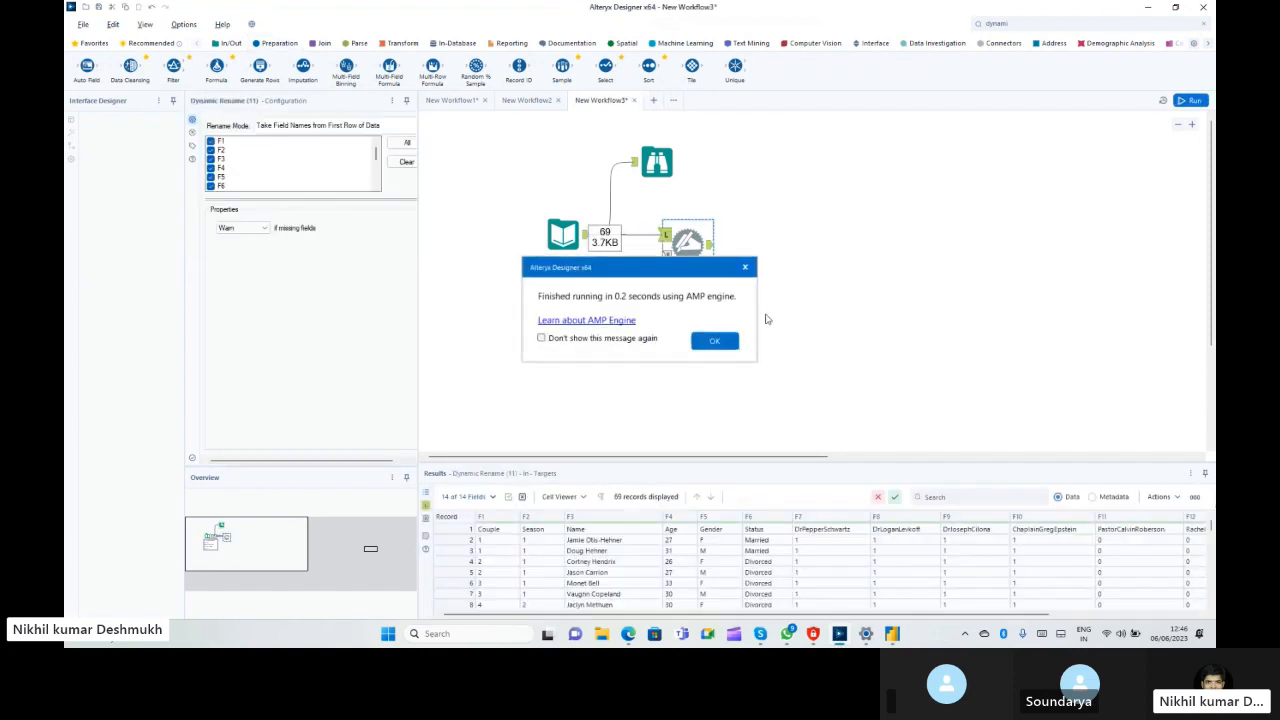
click(714, 340)
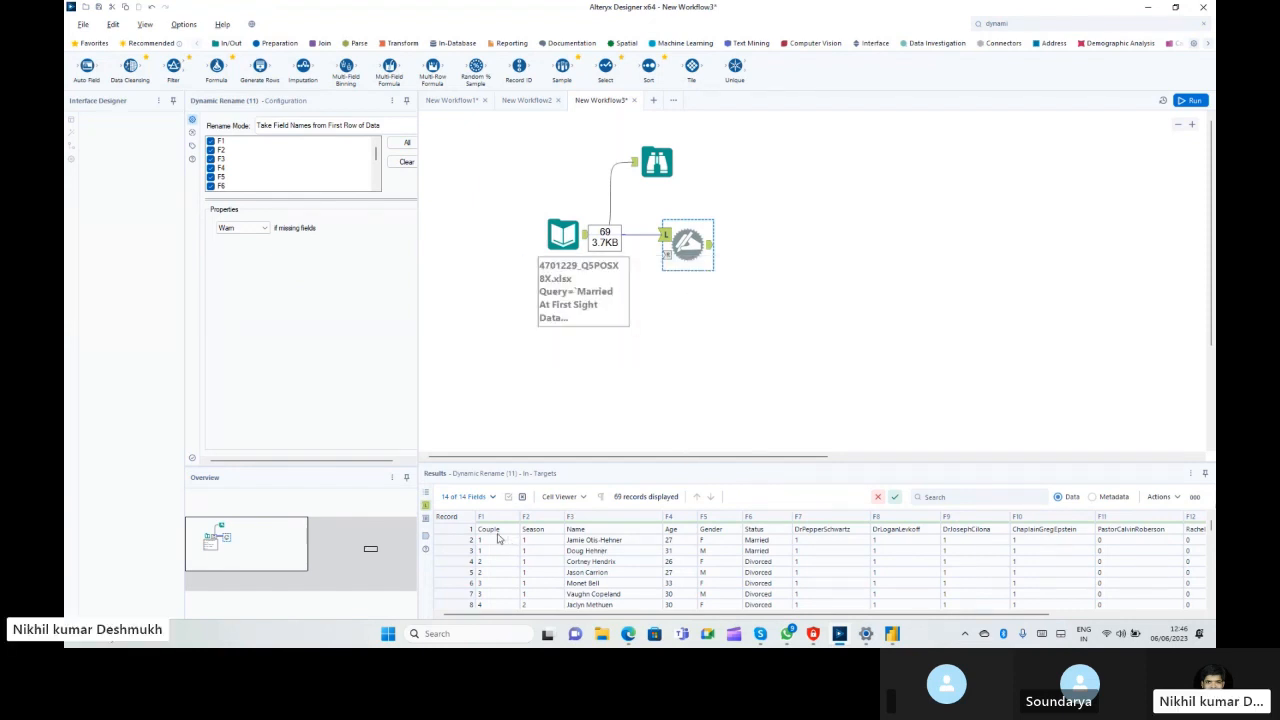
click(486, 535)
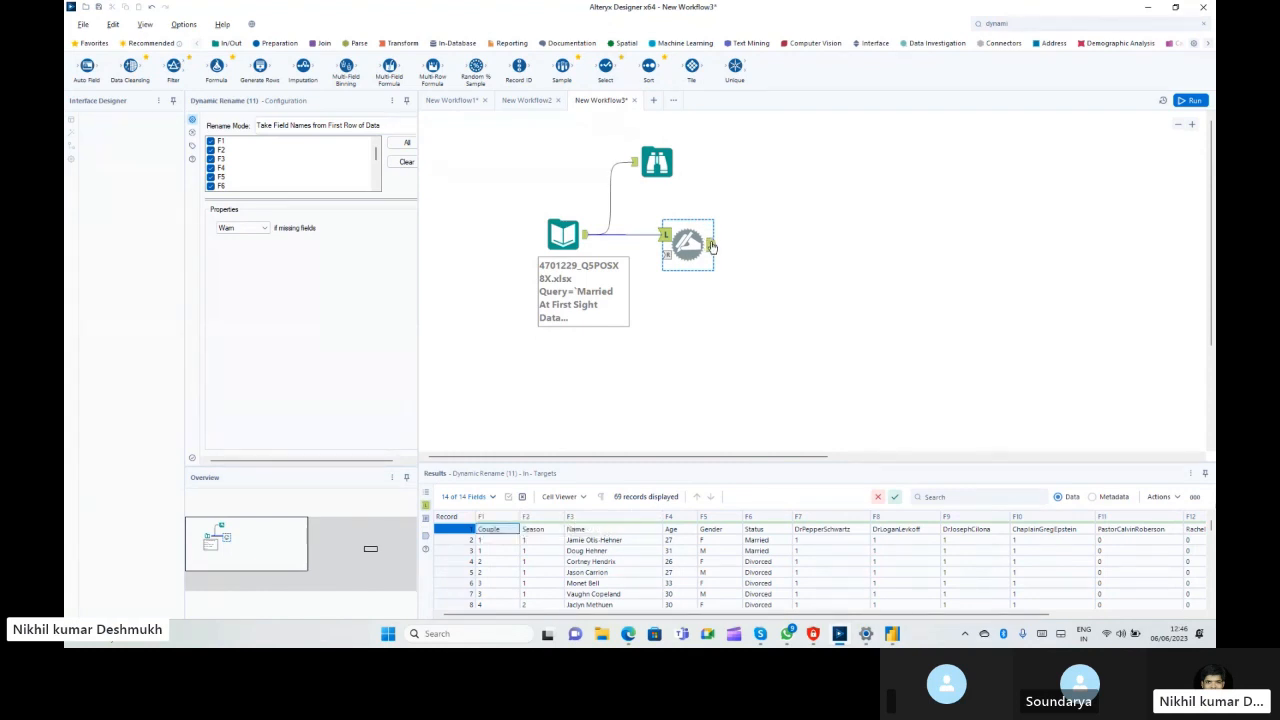
click(710, 246)
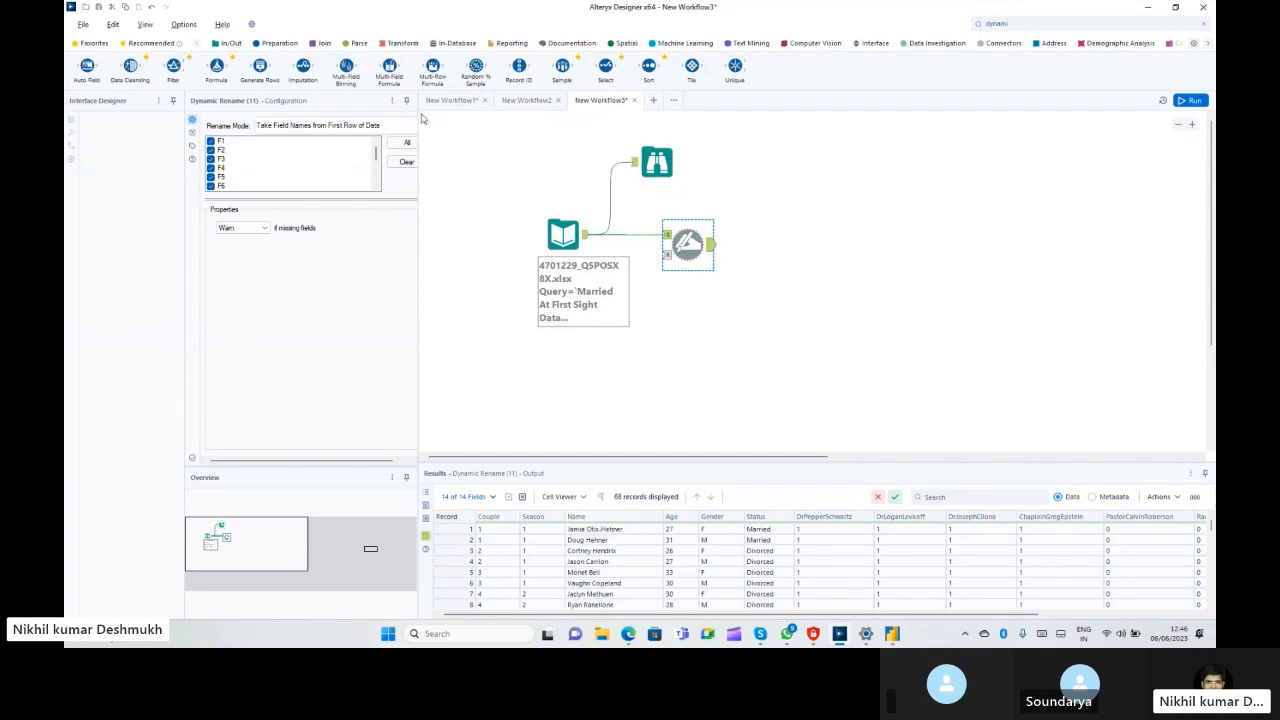
Attach a second Browse tool after Dynamic Rename and move it higher on the canvas.
click(230, 45)
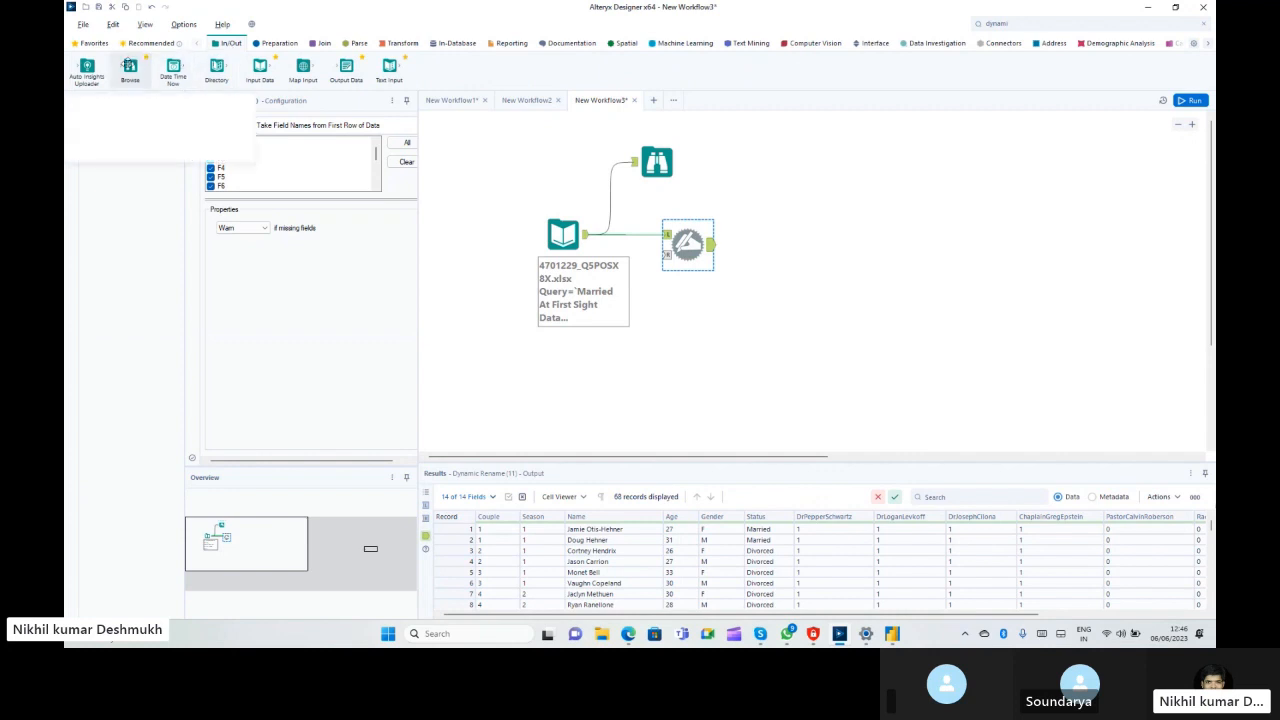
double_click(130, 66)
click(485, 141)
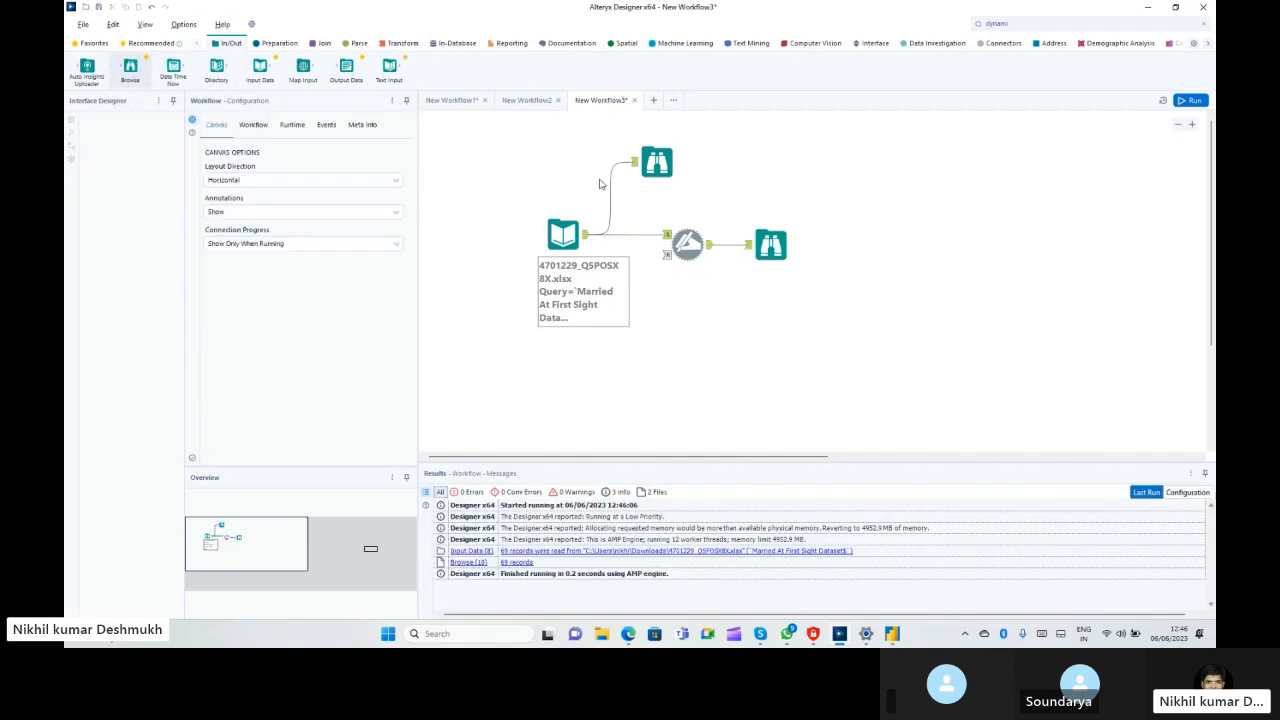
drag(766, 243, 735, 150)
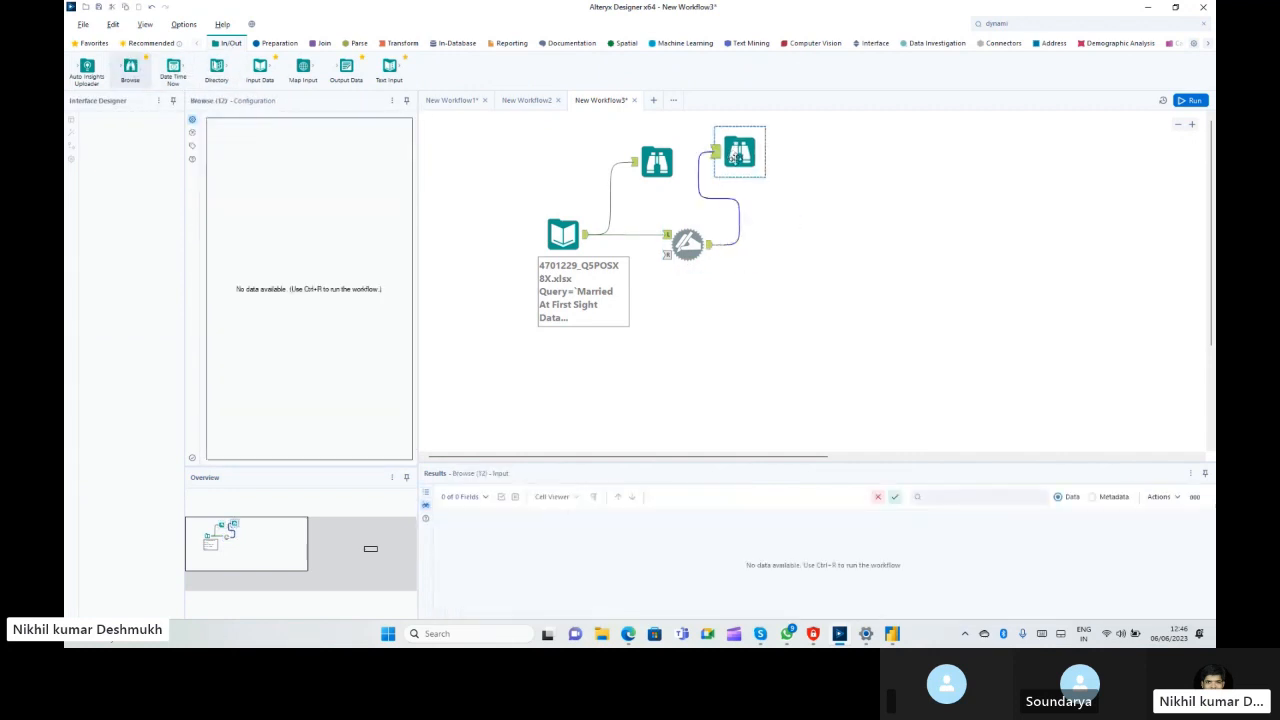
click(272, 45)
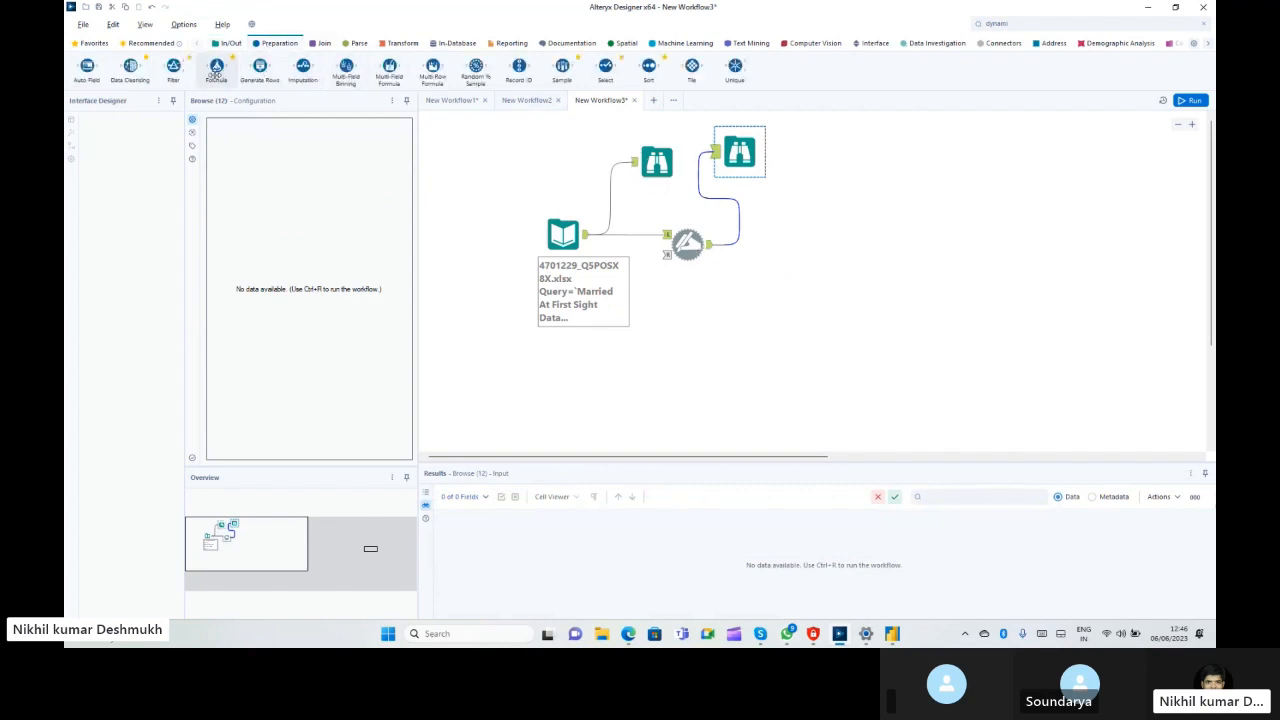
drag(217, 70, 411, 132)
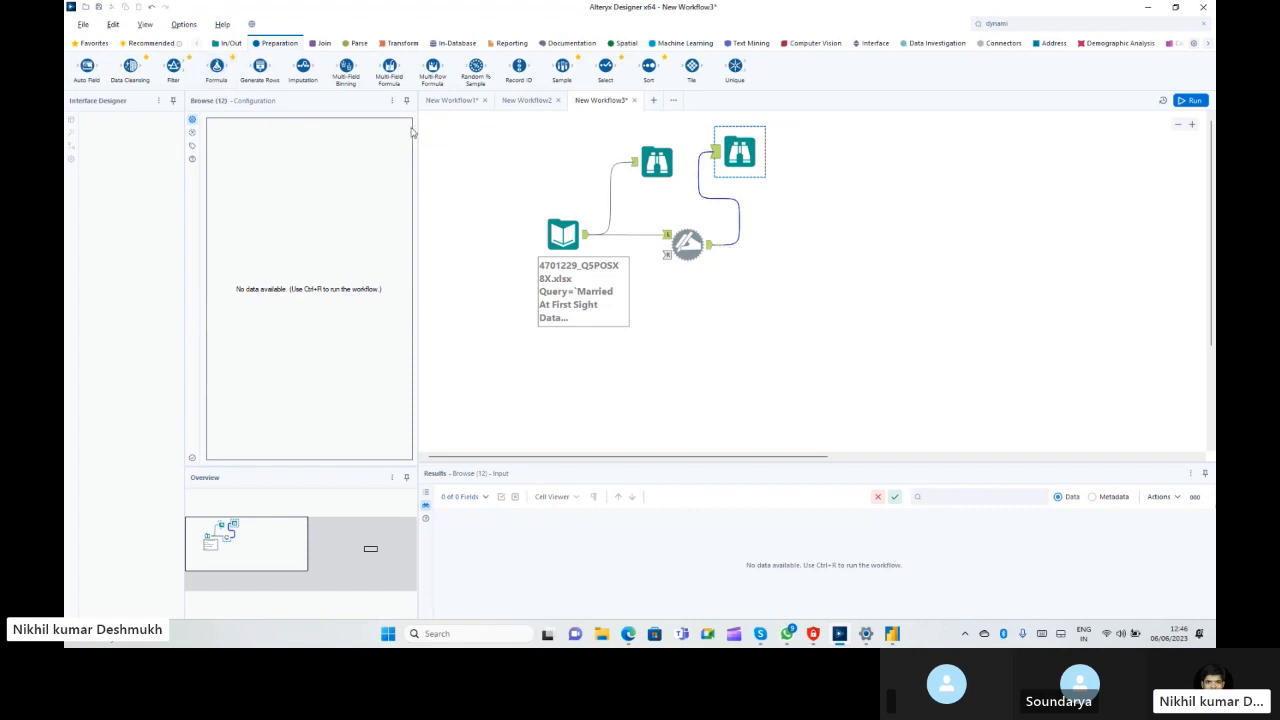
click(403, 43)
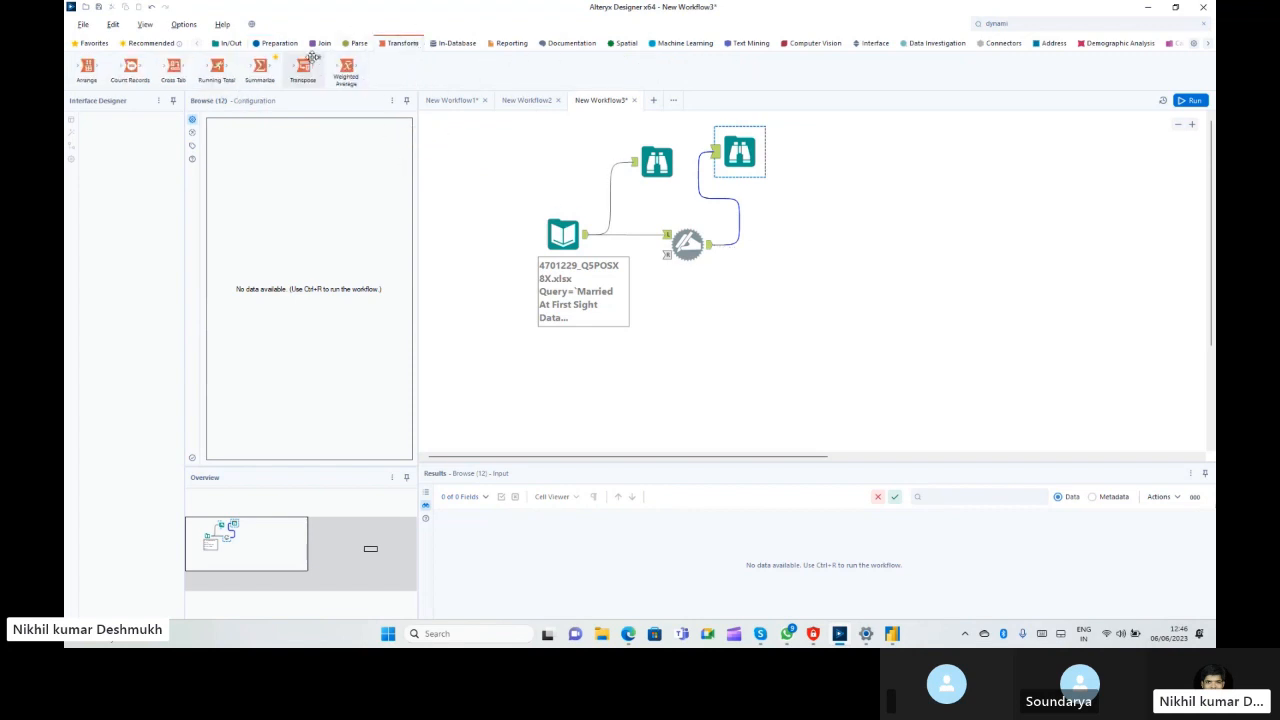
Search 'input' in the top search box to list matching tools and help.
click(1041, 26)
text(T)
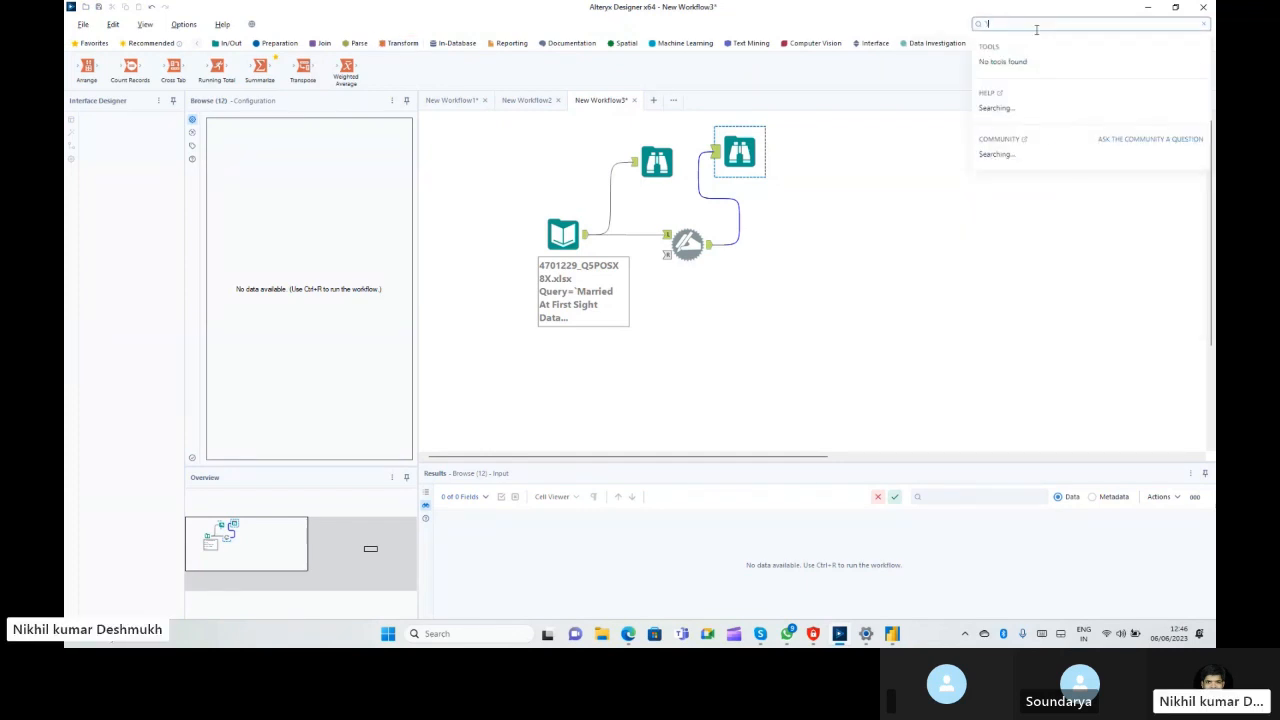
key(BackSpace)
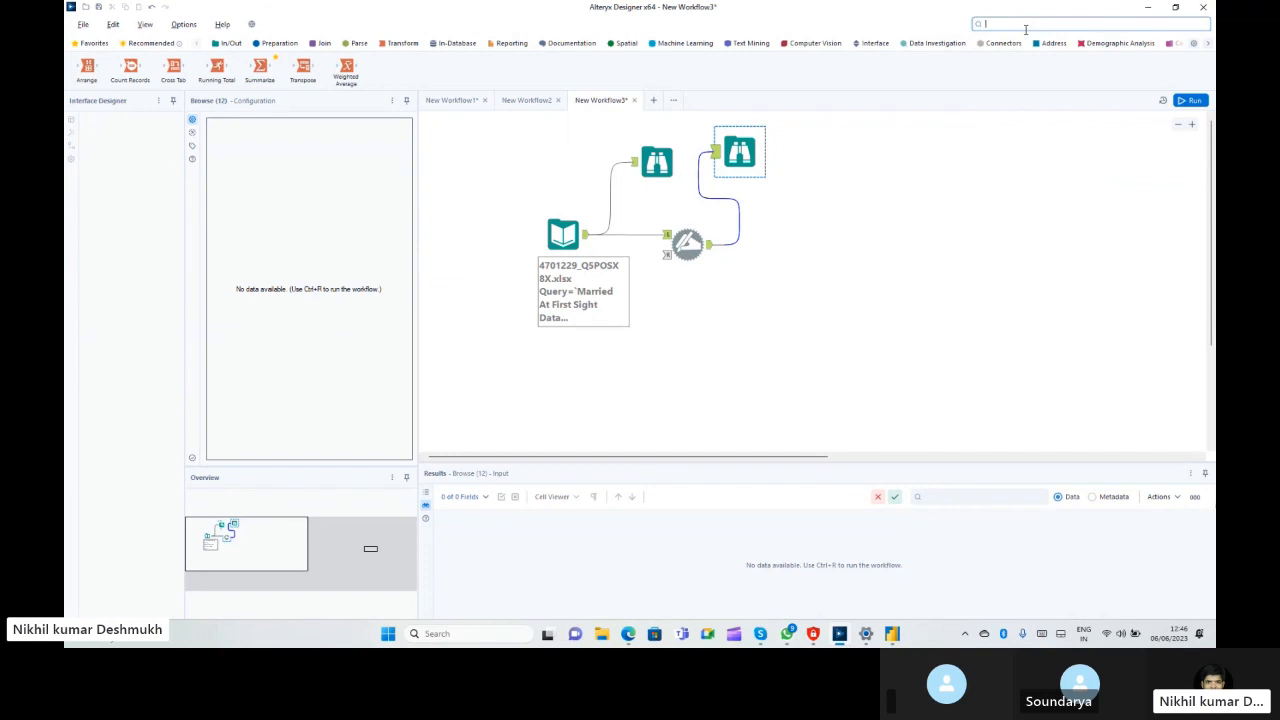
text(too)
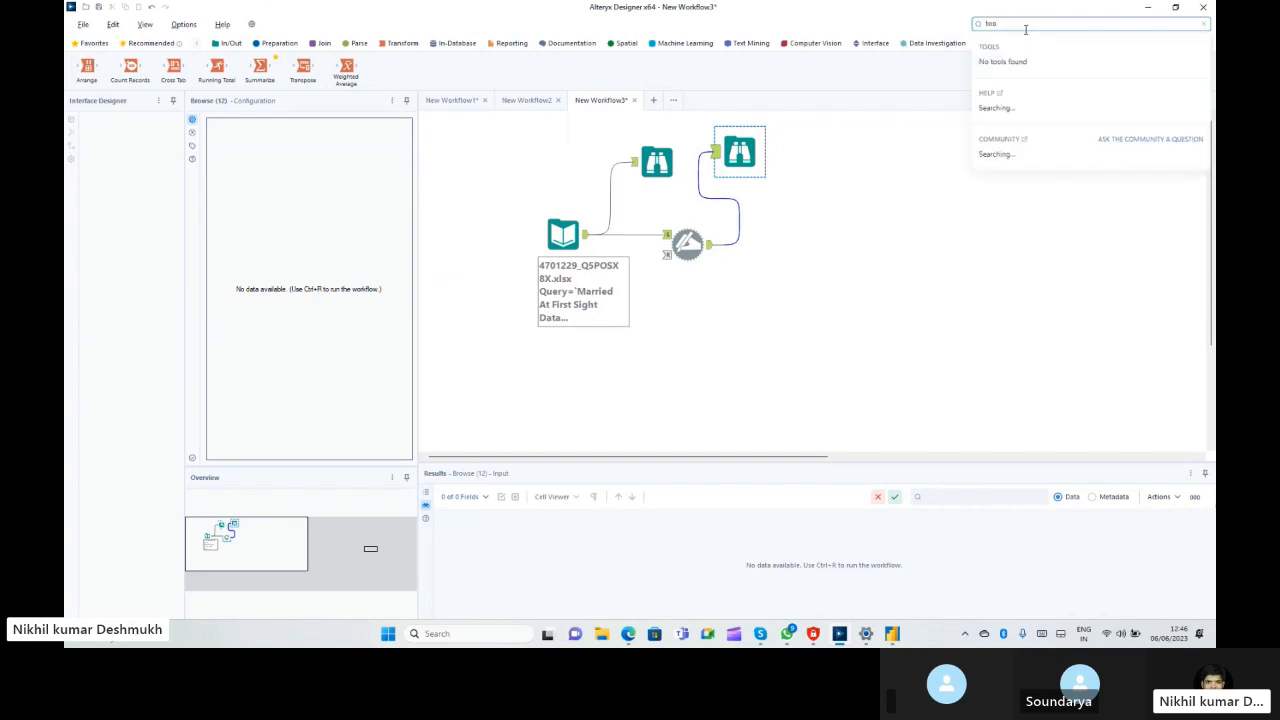
key(BackSpace)
key(BackSpace)
key(BackSpace)
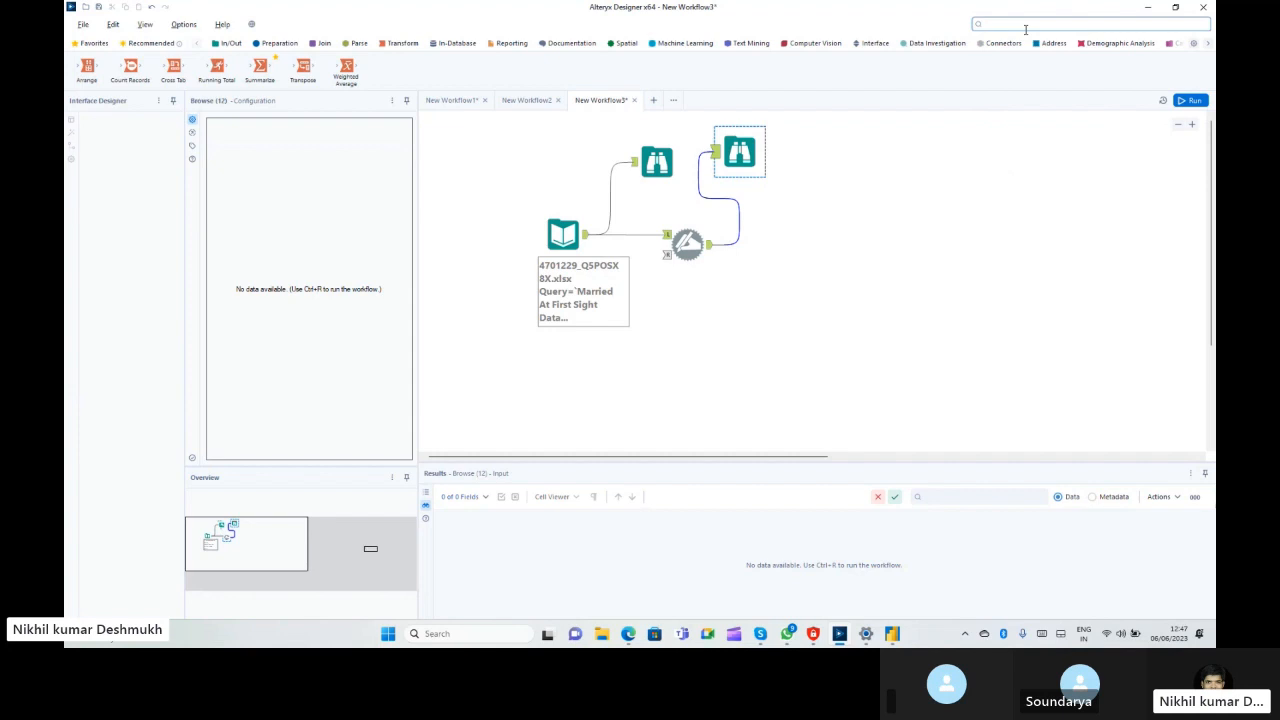
text(inp)
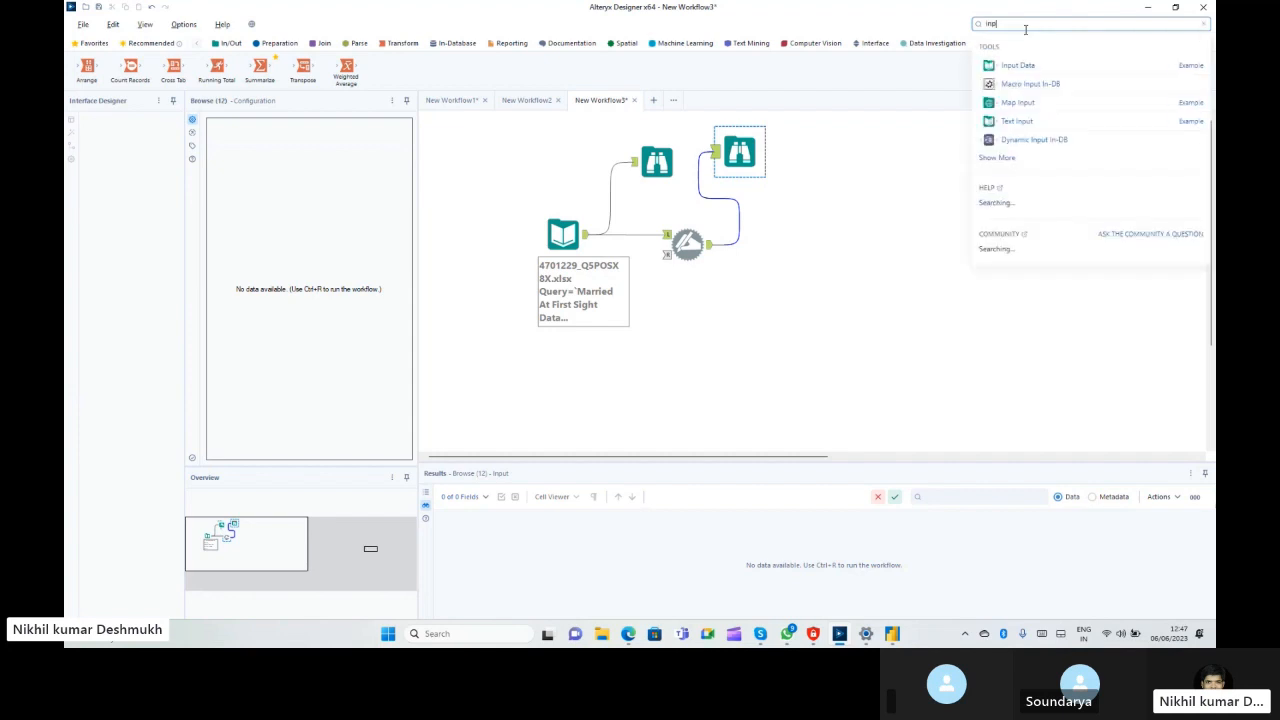
text(ut)
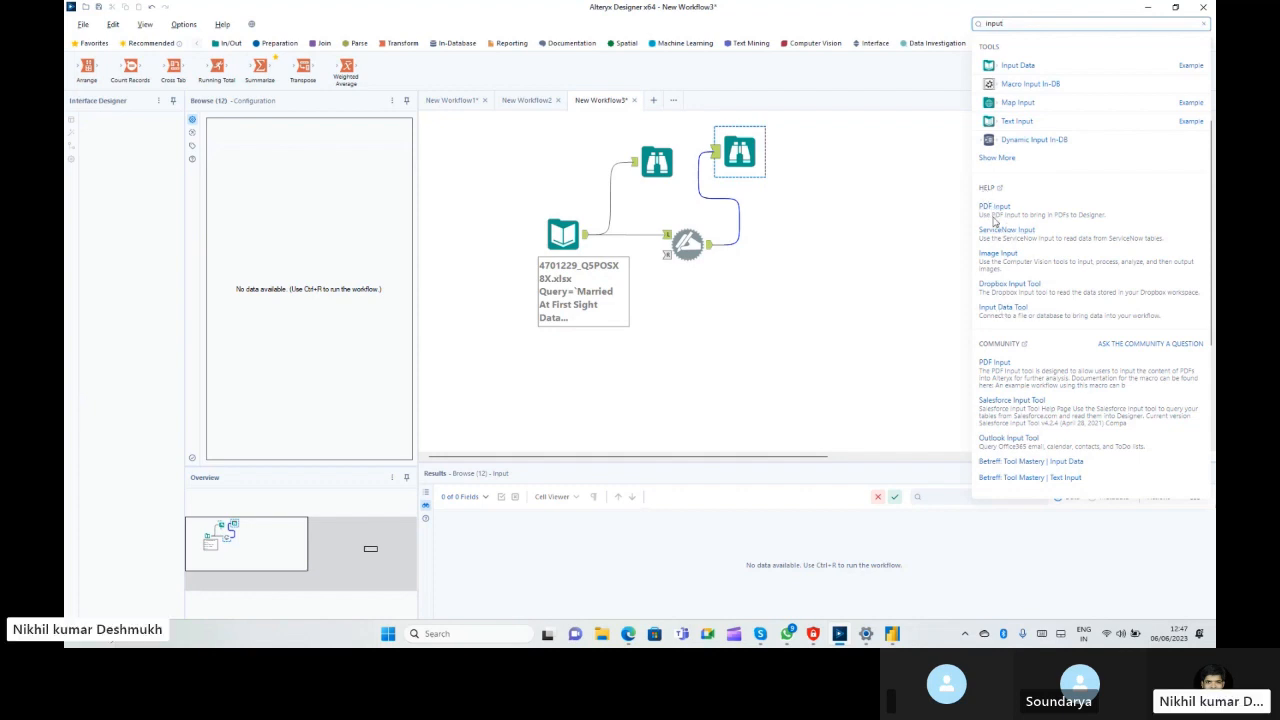
Open the PDF Input help page, then return to Designer's input search results.
click(993, 210)
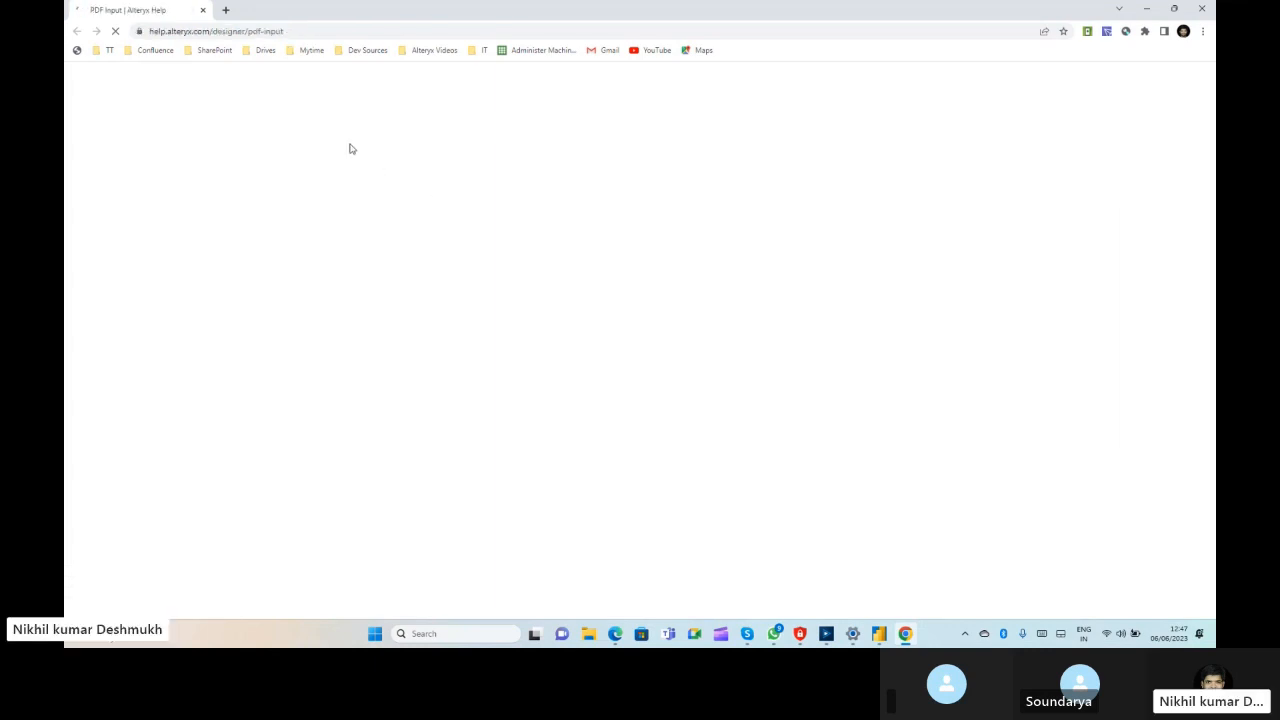
scroll(405, 290, down, 3)
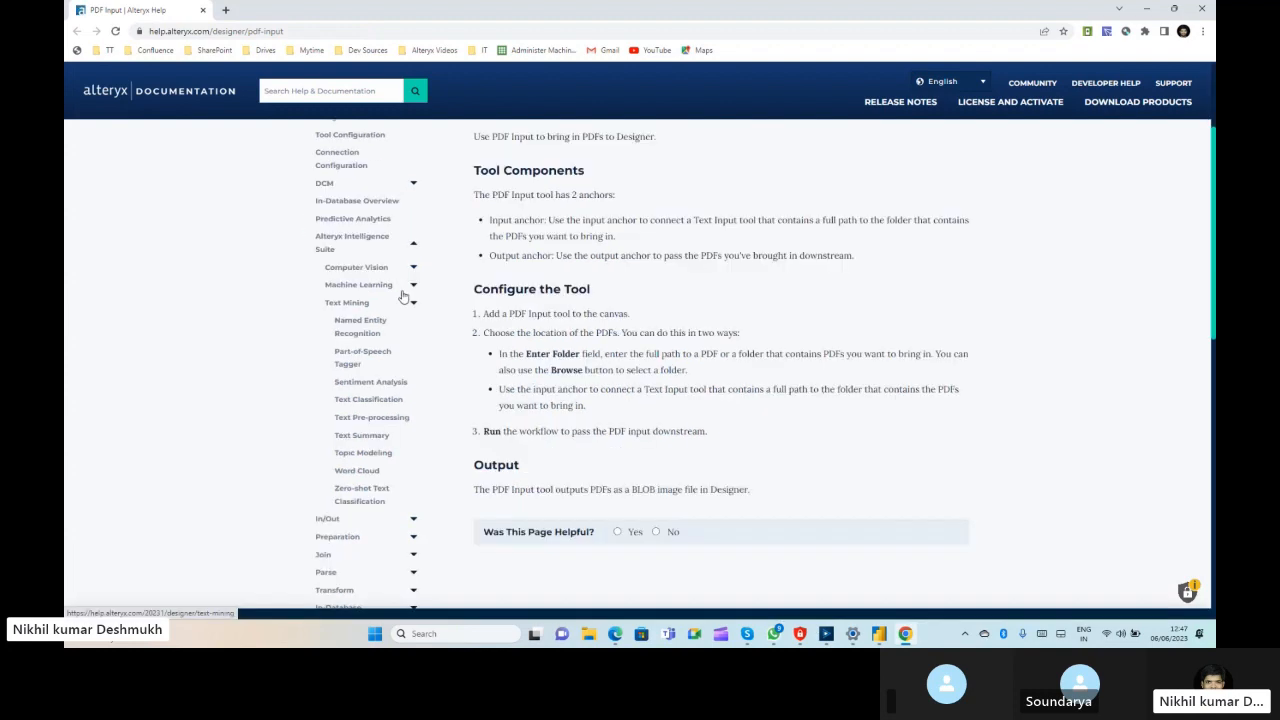
scroll(404, 294, up, 2)
key(alt+Tab)
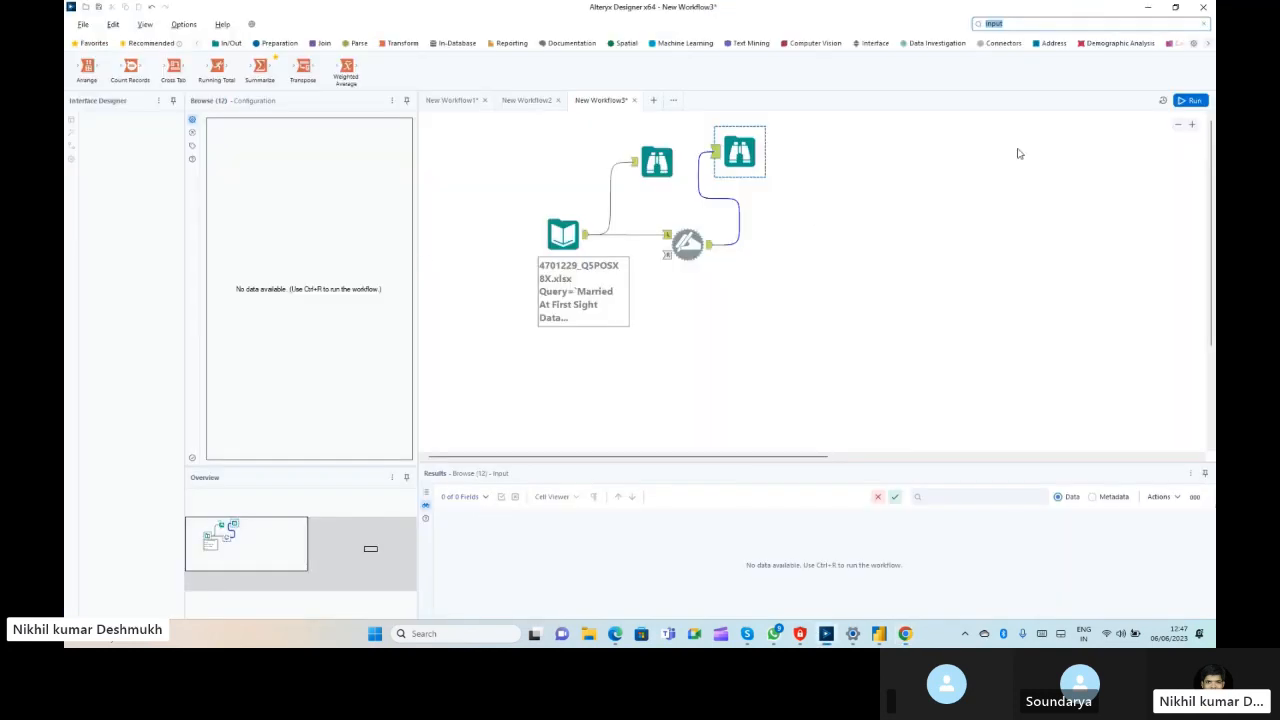
click(1036, 23)
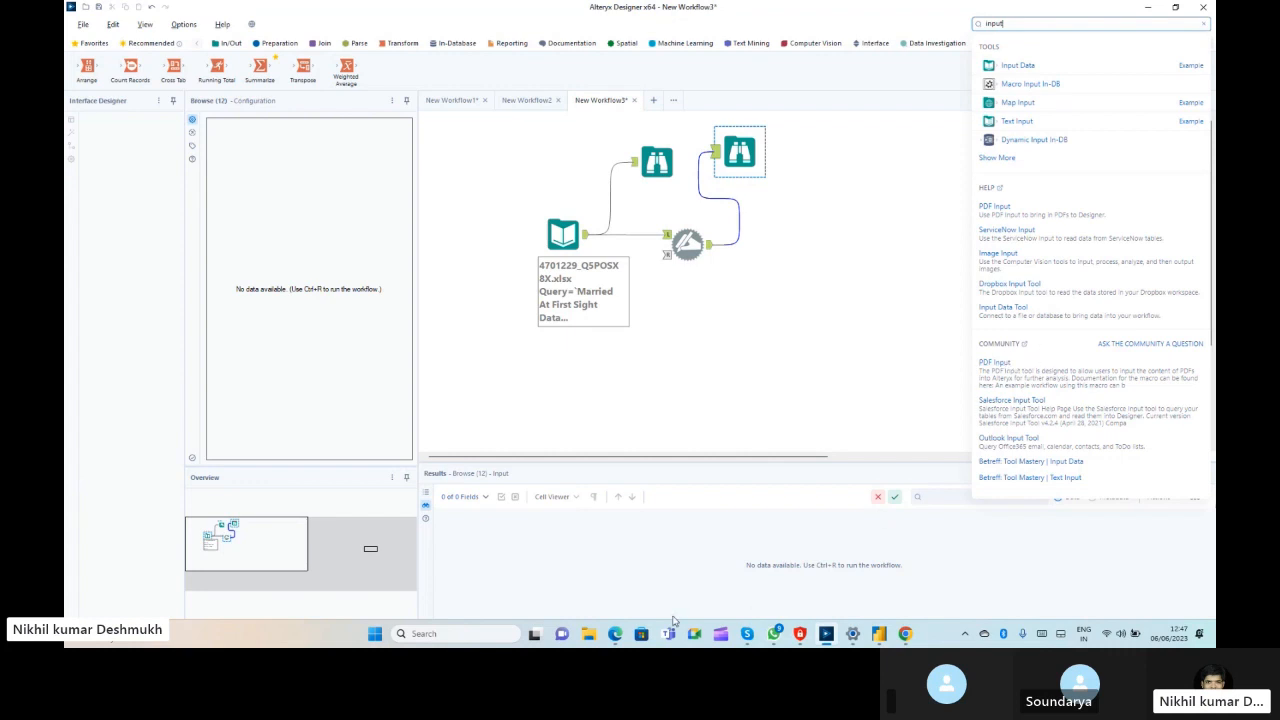
In Chrome, open a new tab and go to the Alteryx Community page via 'comm'.
mouse_move(615, 633)
click(615, 540)
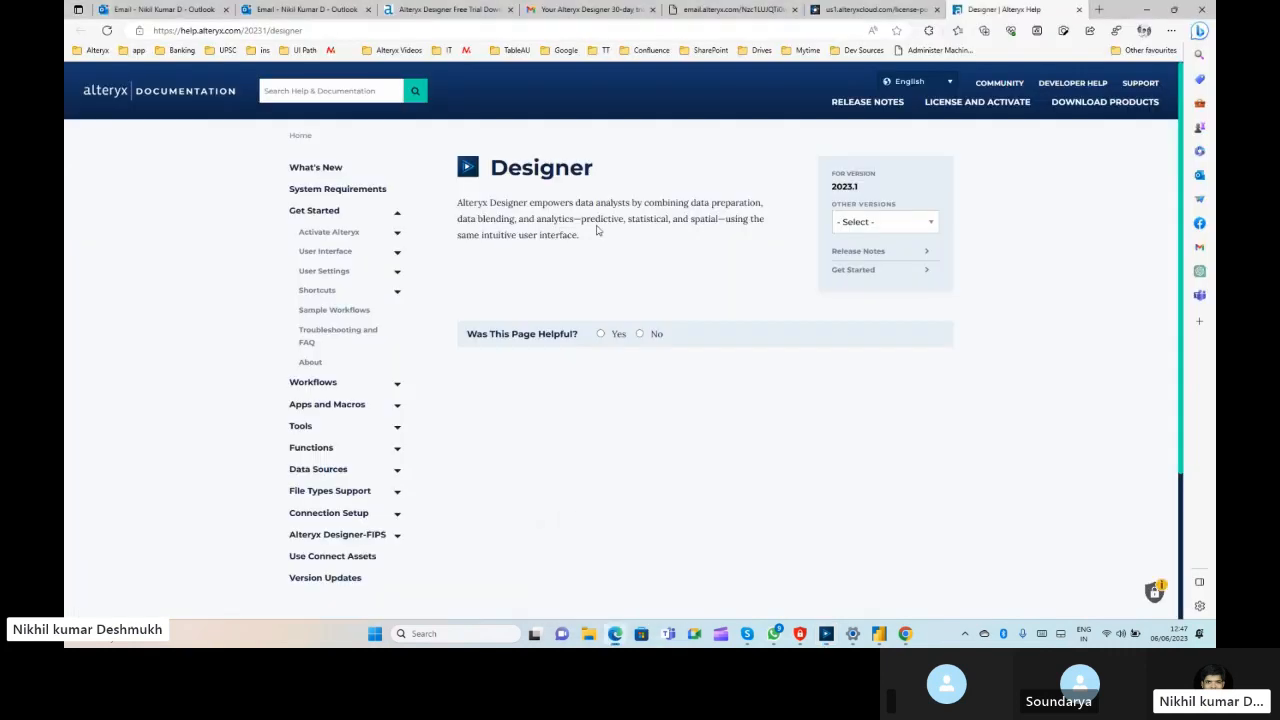
click(1100, 9)
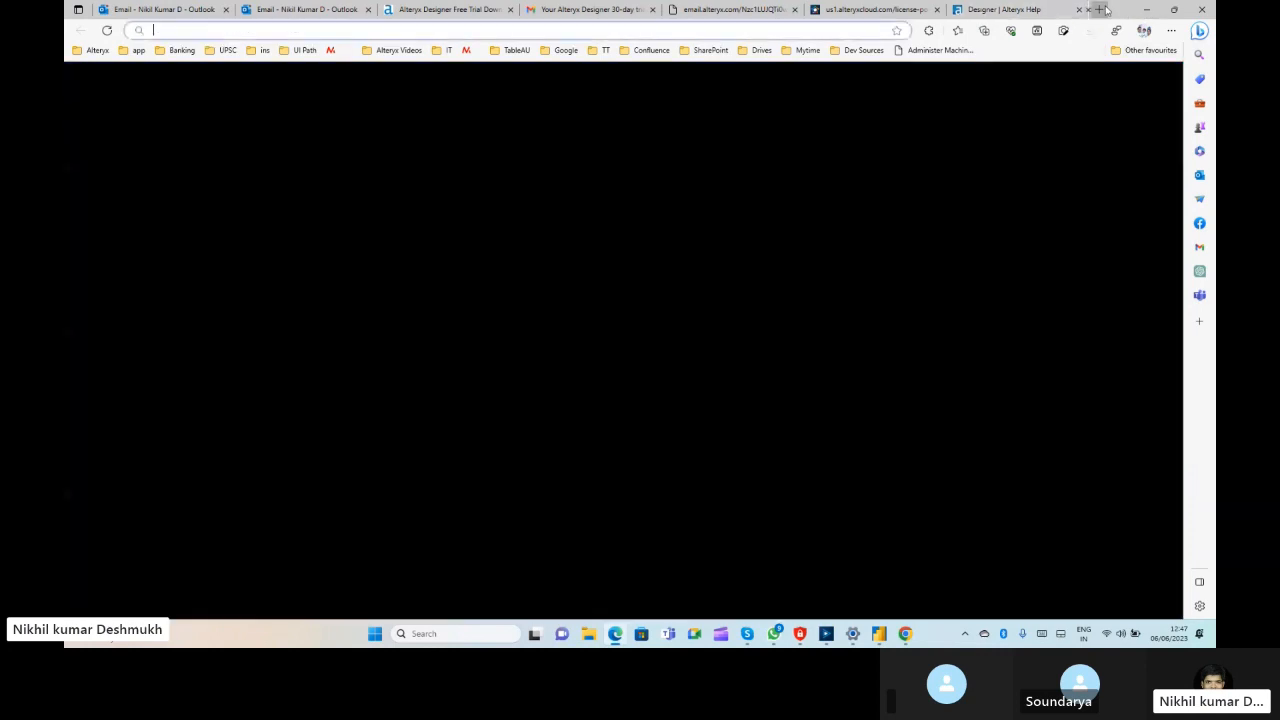
text(commu)
key(Return)
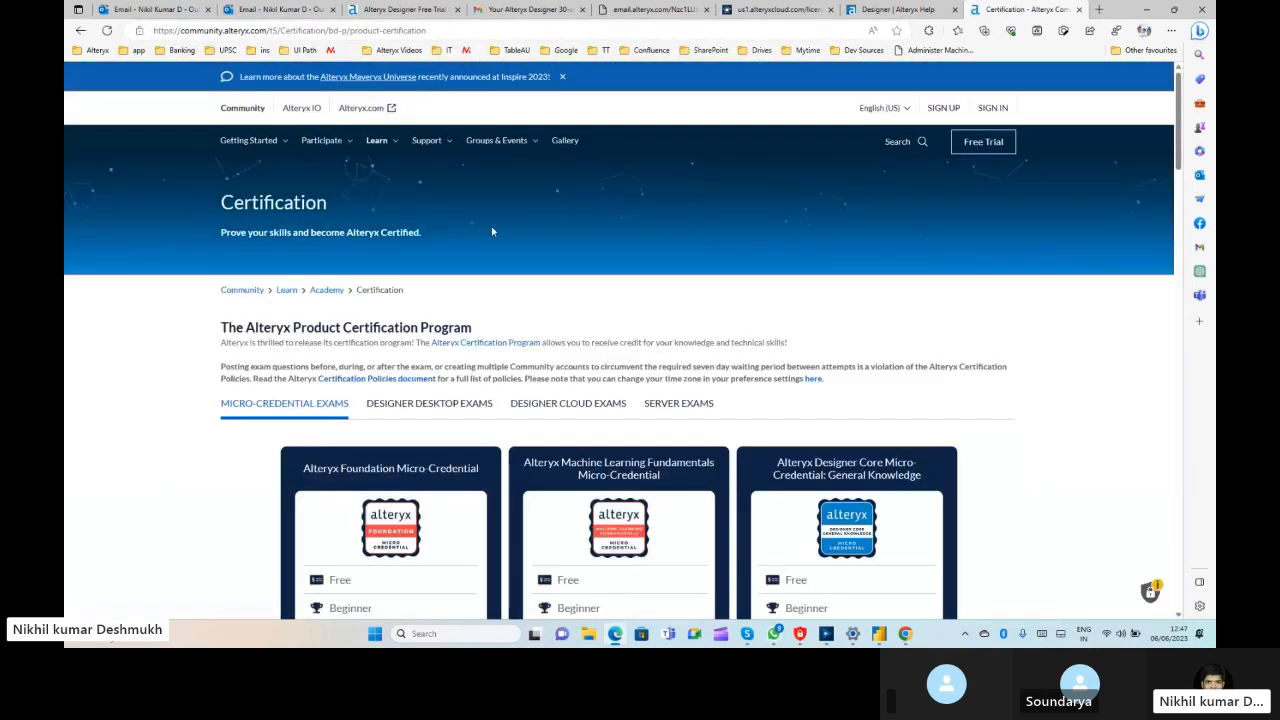
Choose Getting Started > Introduce Yourself to reach the Welcome & Introductions board.
scroll(381, 413, down, 2)
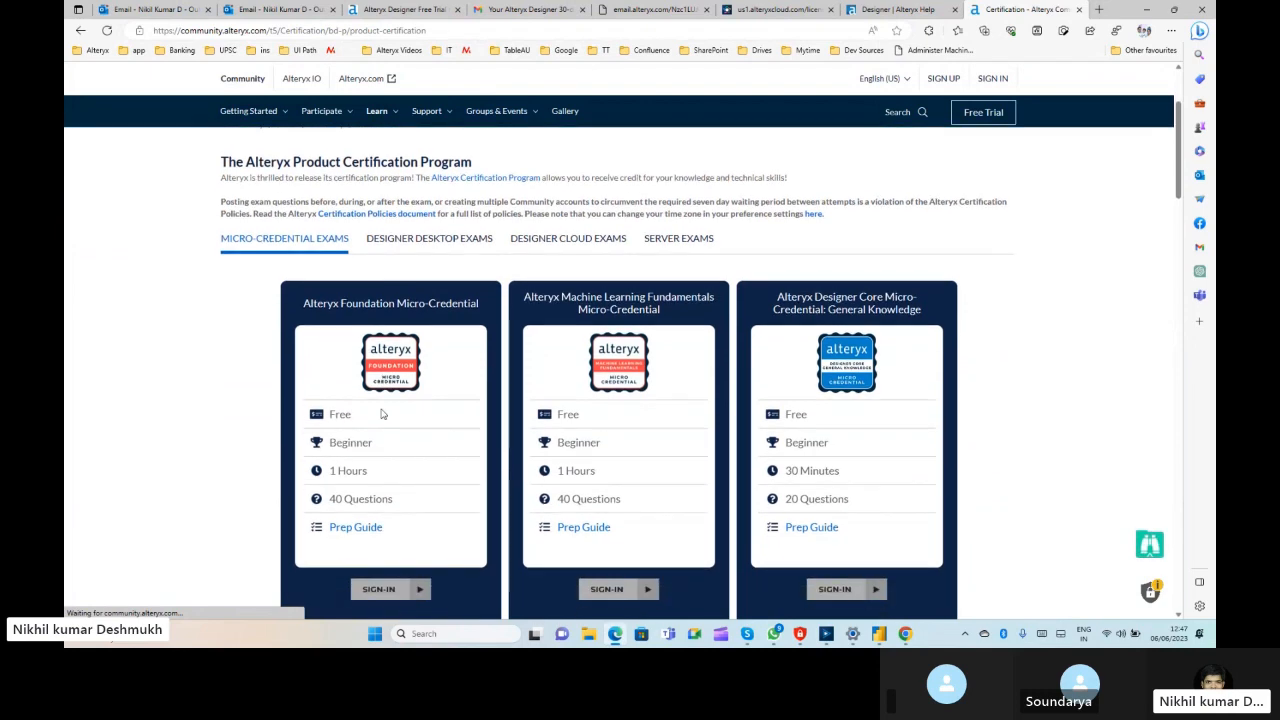
scroll(381, 413, up, 3)
mouse_move(258, 140)
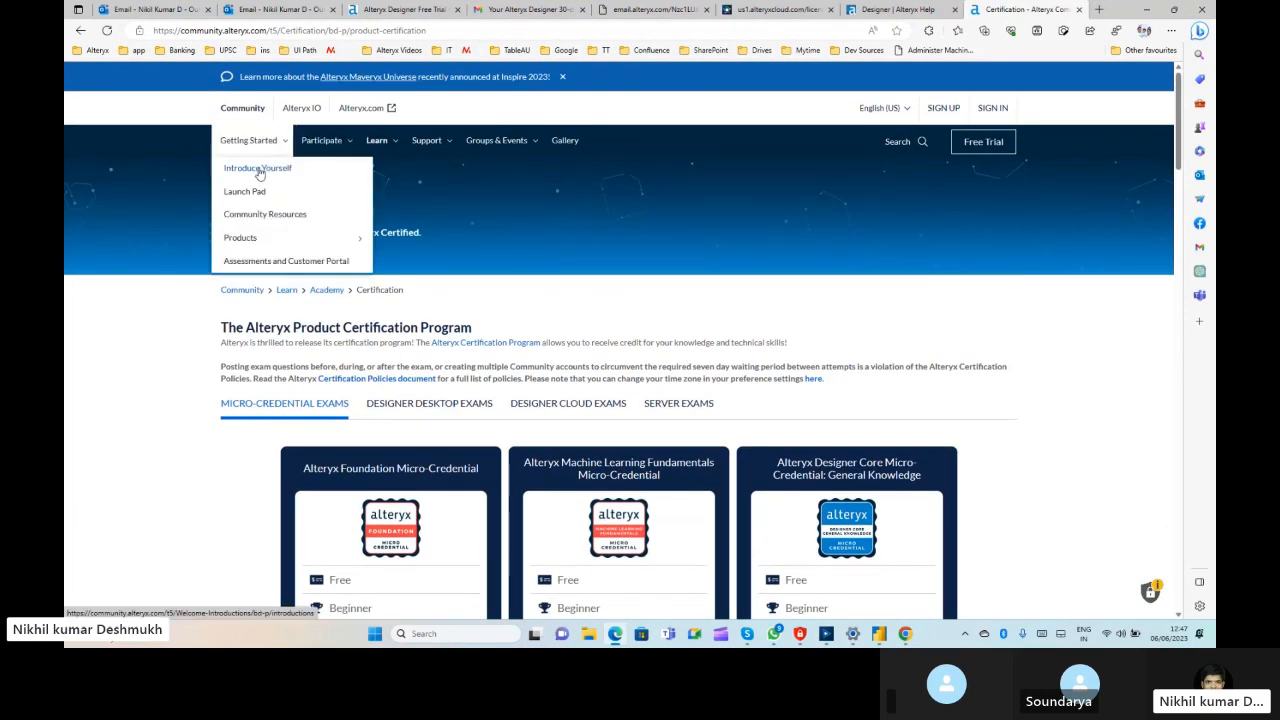
click(258, 170)
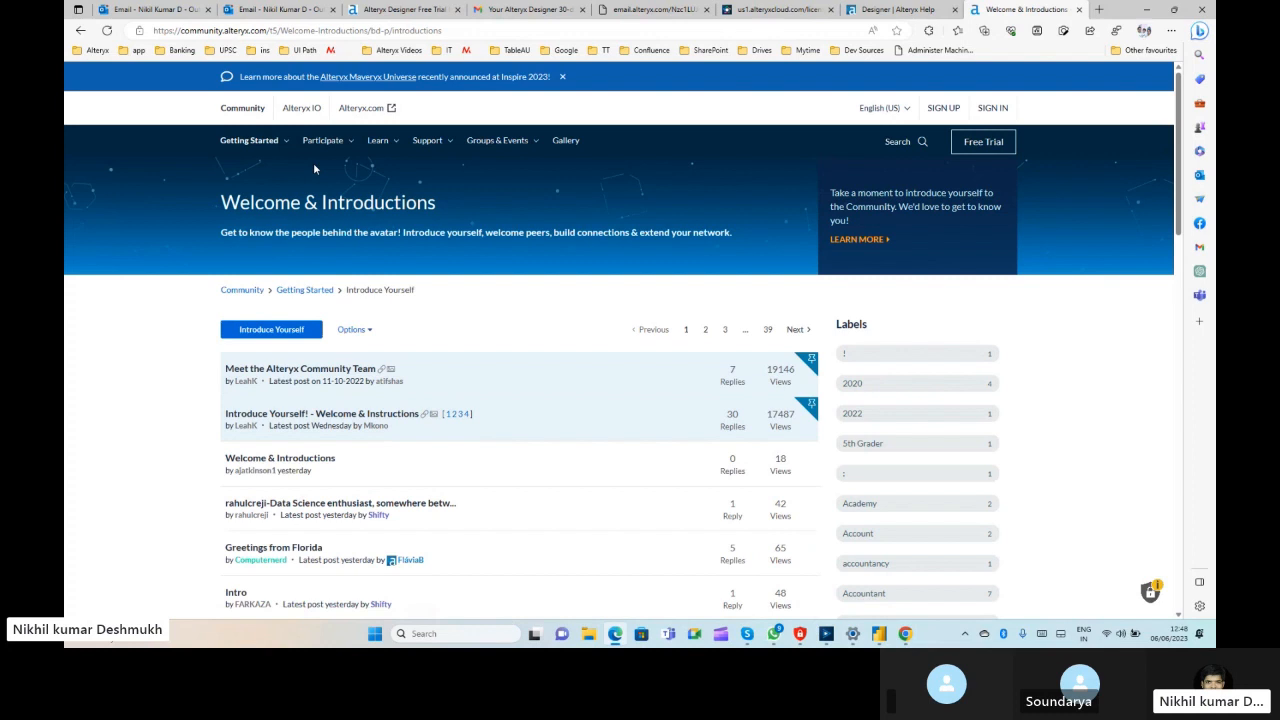
mouse_move(385, 145)
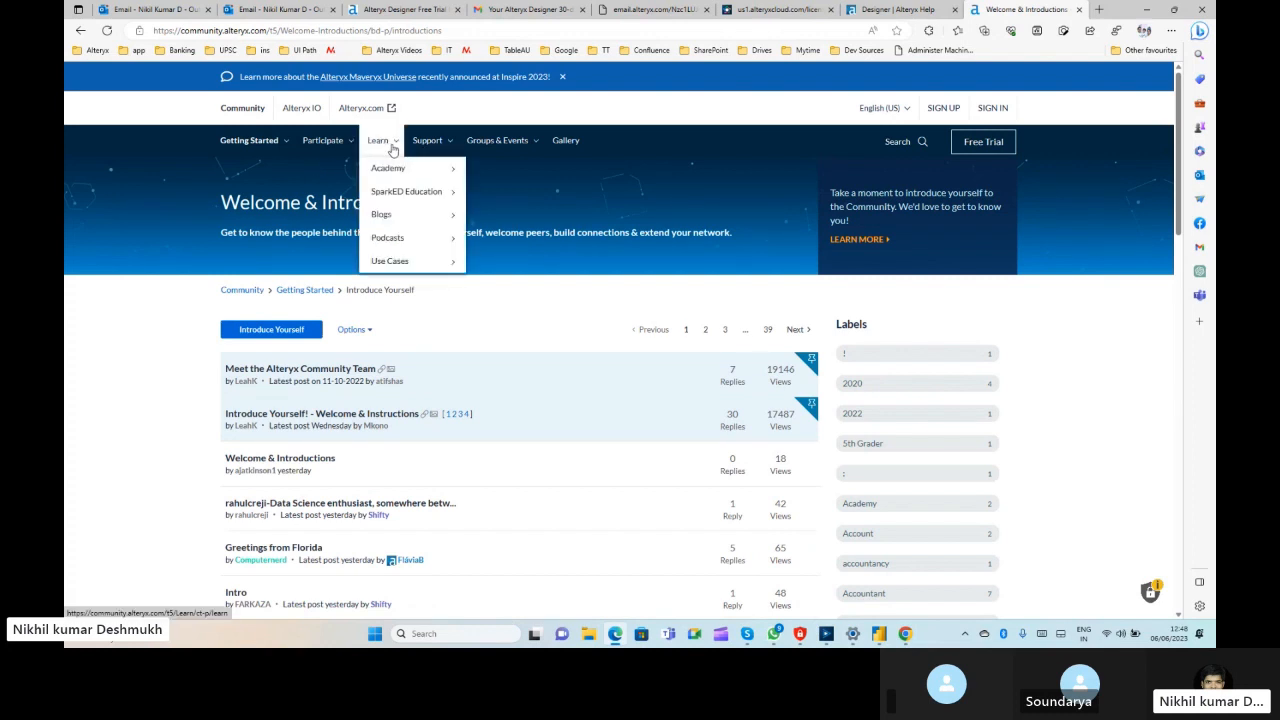
mouse_move(397, 170)
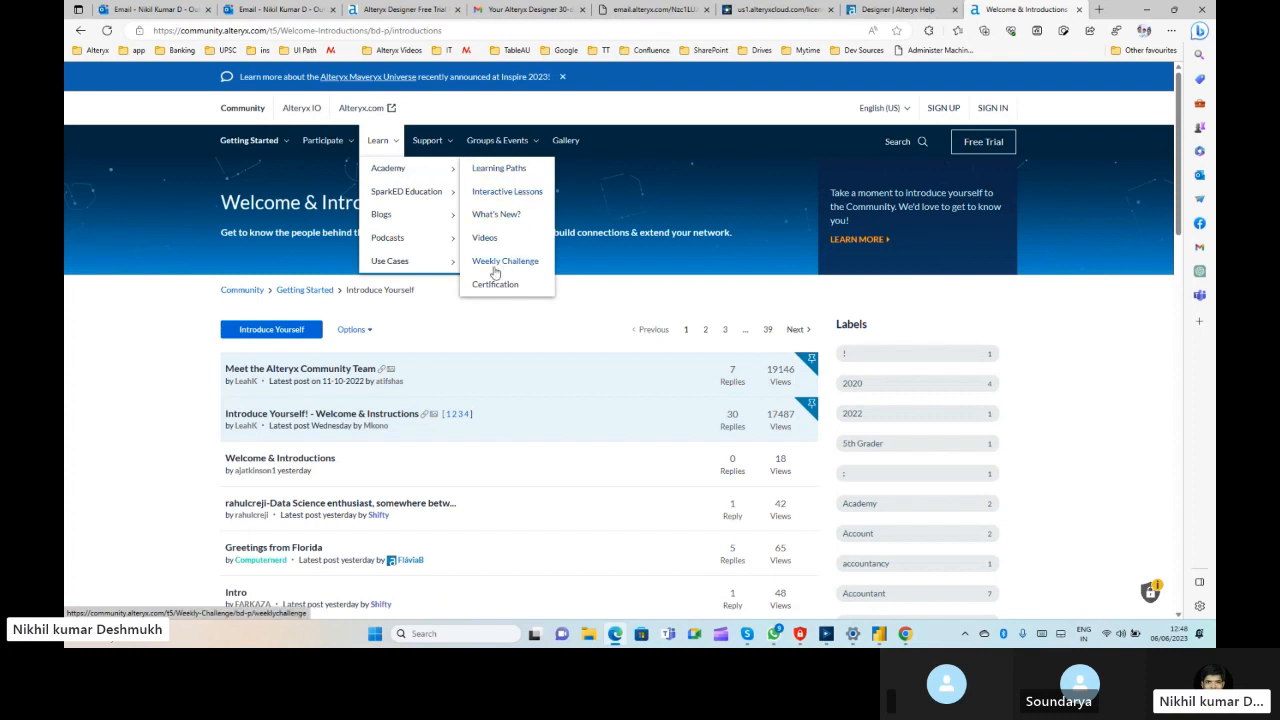
mouse_move(454, 250)
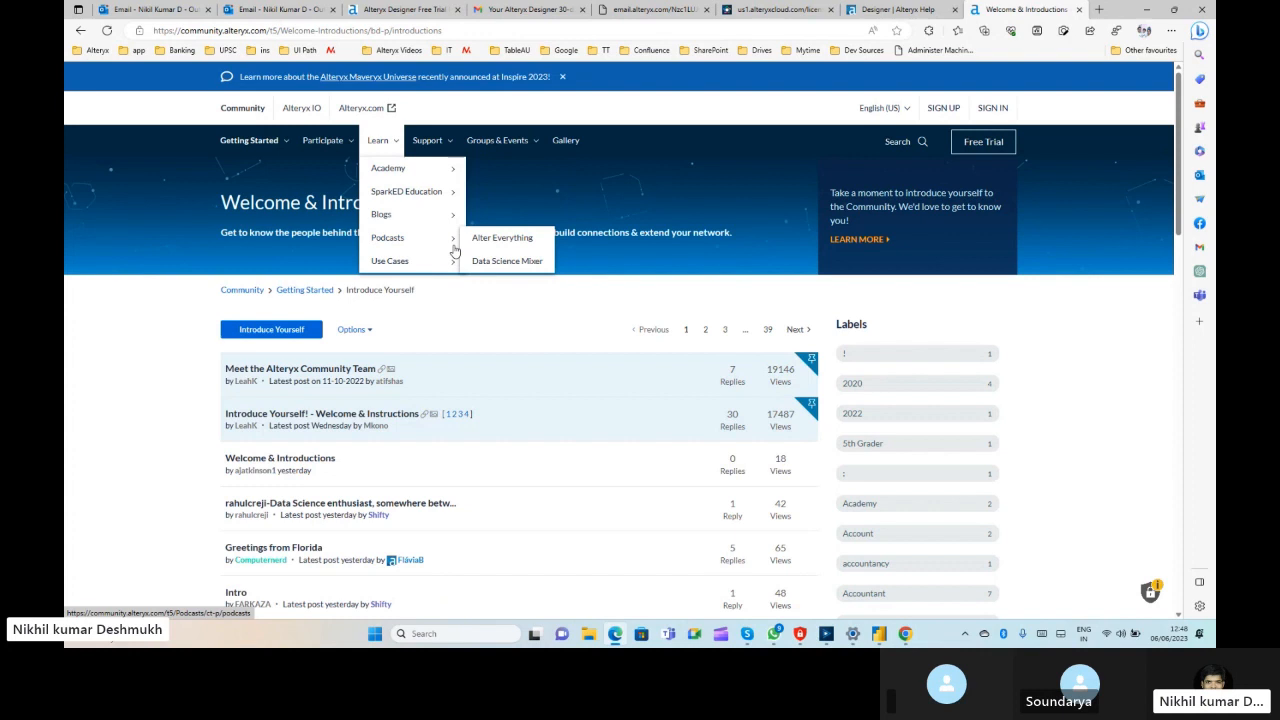
mouse_move(420, 204)
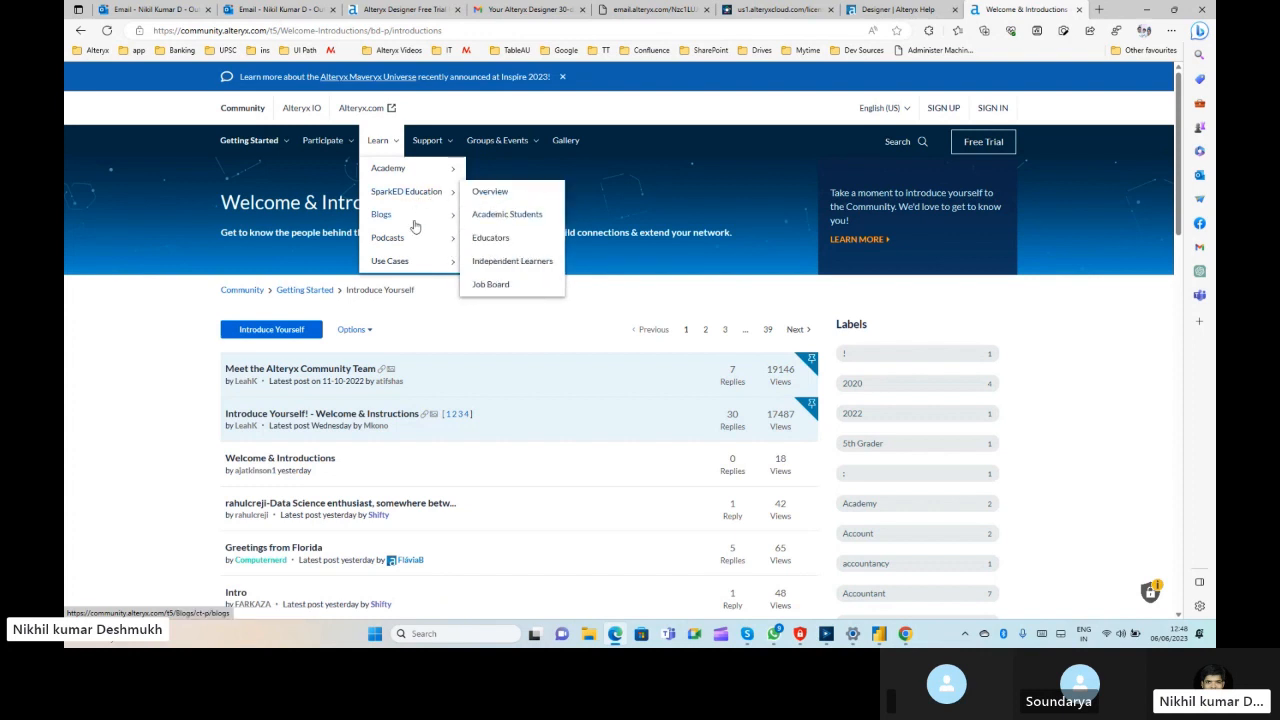
mouse_move(447, 147)
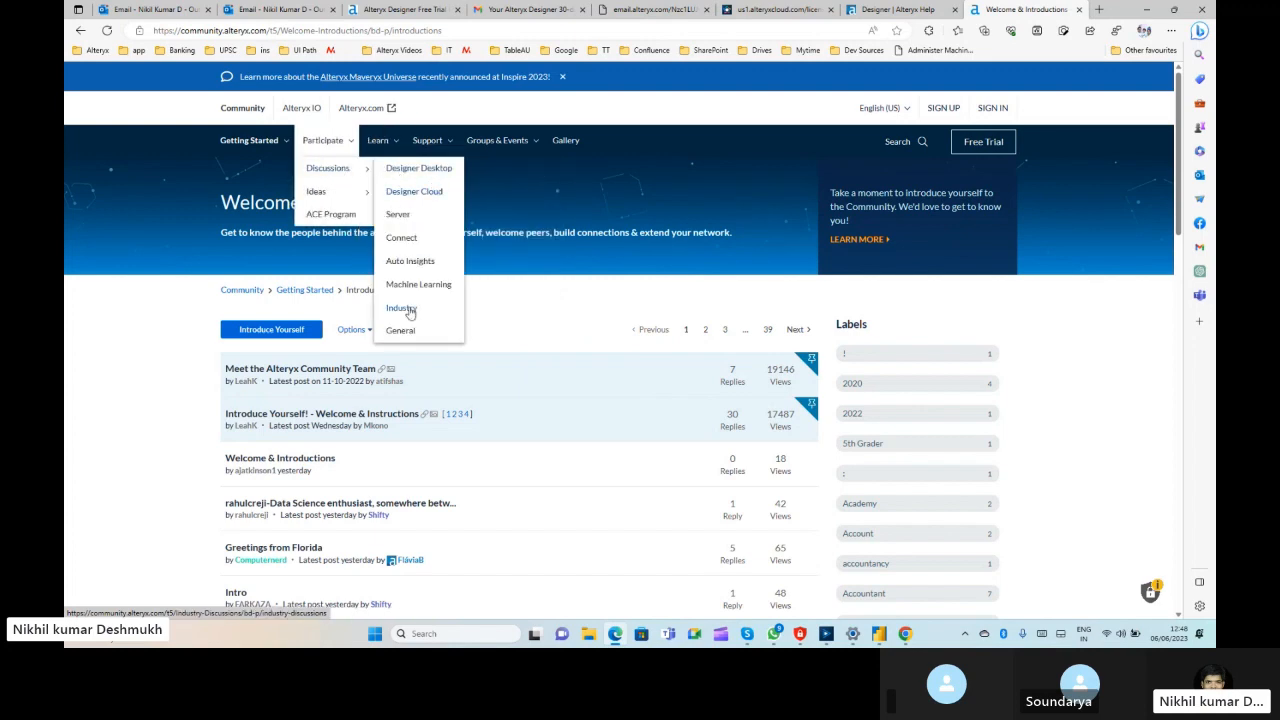
Browse the Getting Started and Products menus, then show the Participate > Discussions product boards submenu.
scroll(409, 333, up, 5)
scroll(409, 333, up, 2)
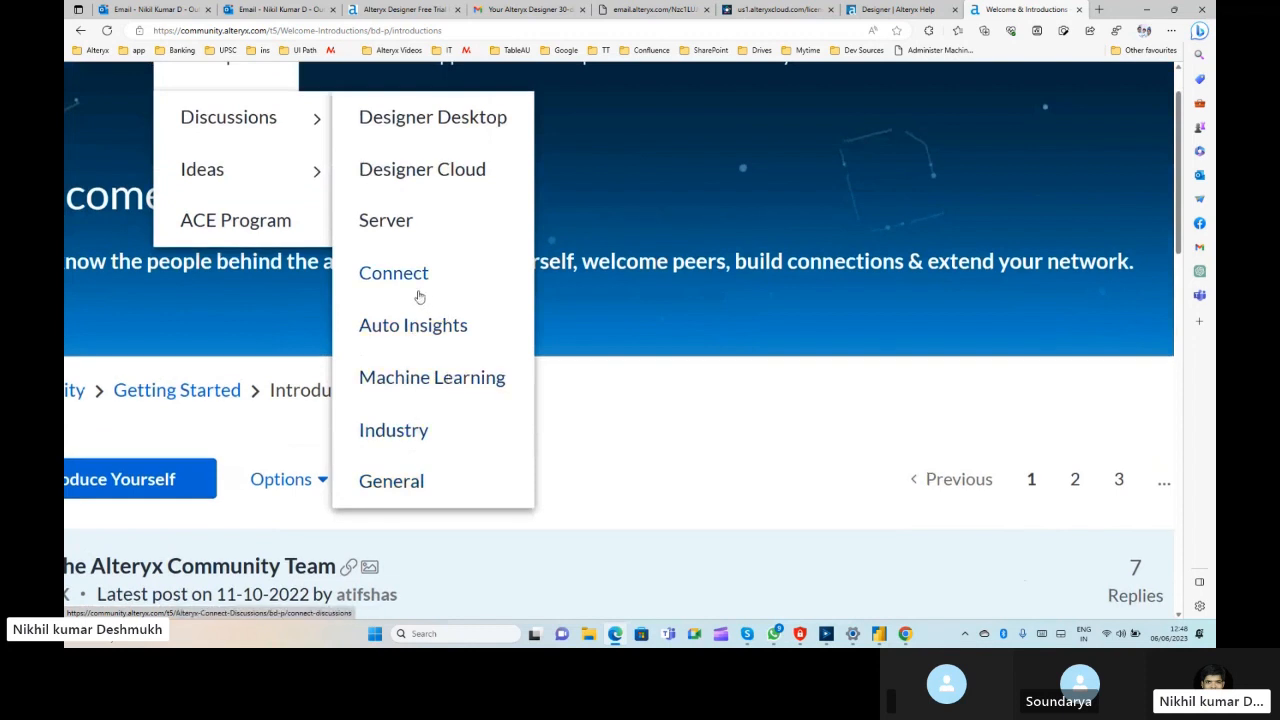
scroll(417, 294, up, 1)
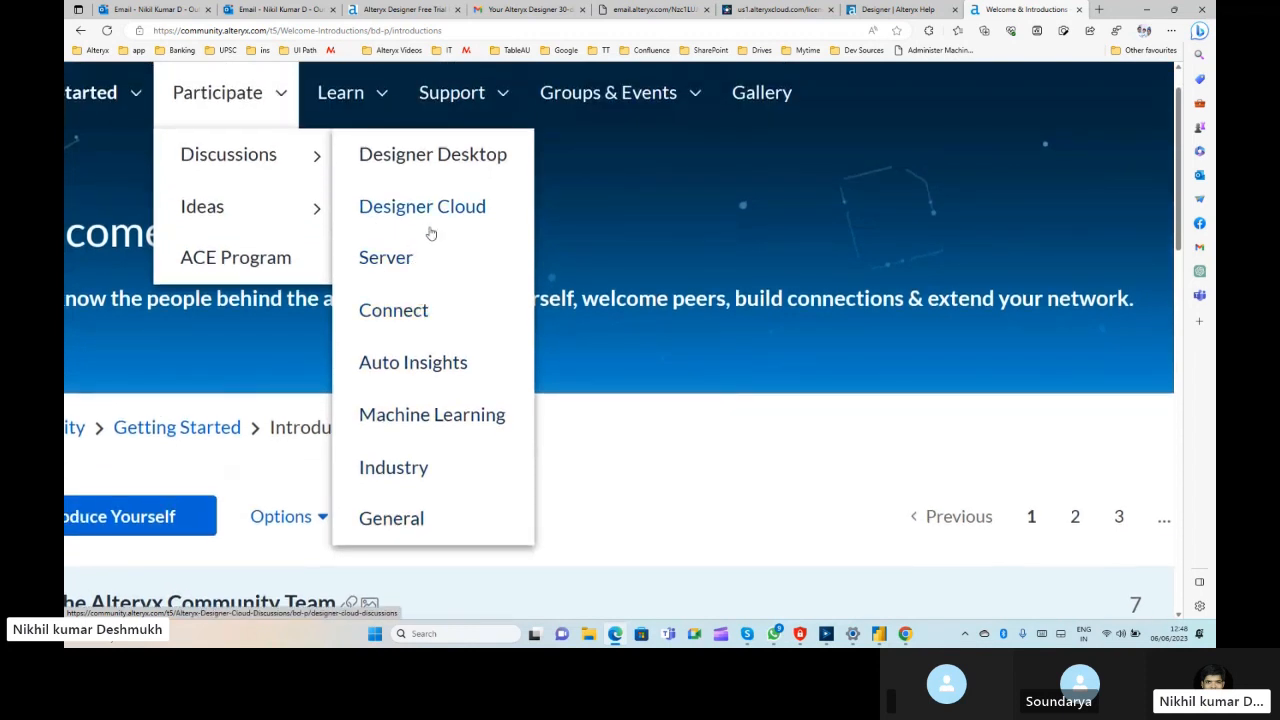
scroll(452, 240, down, 5)
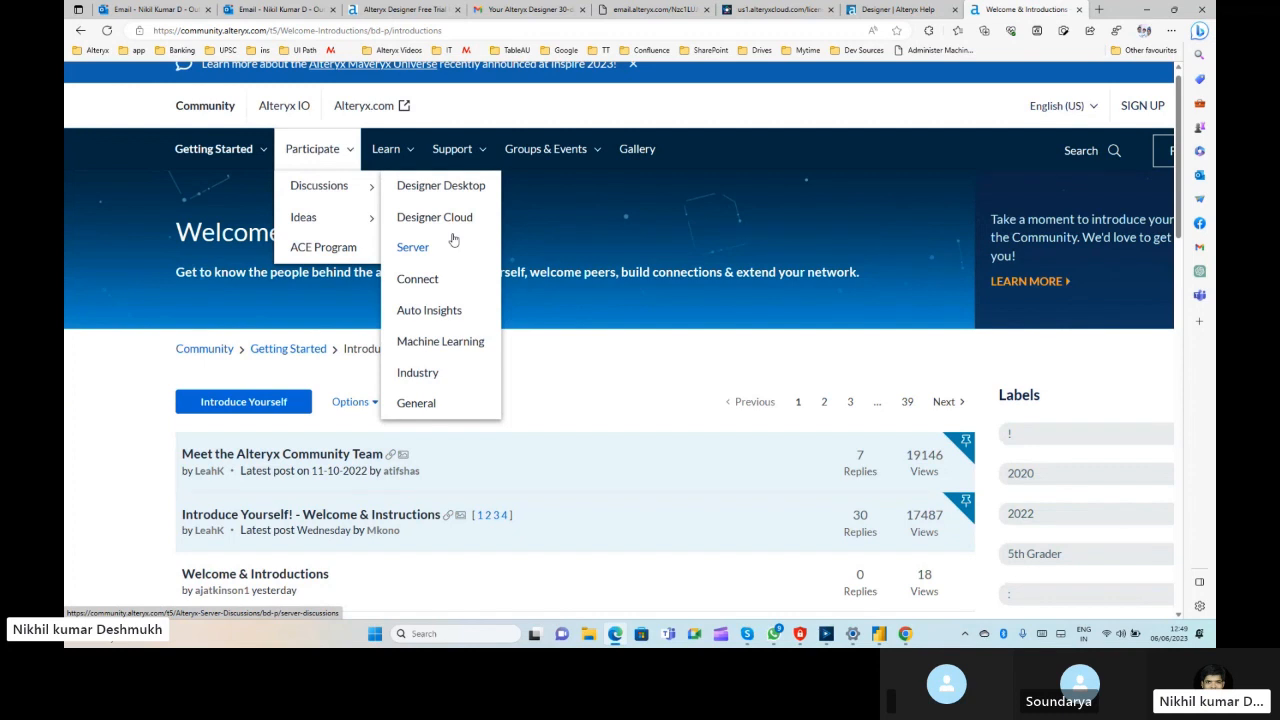
mouse_move(341, 224)
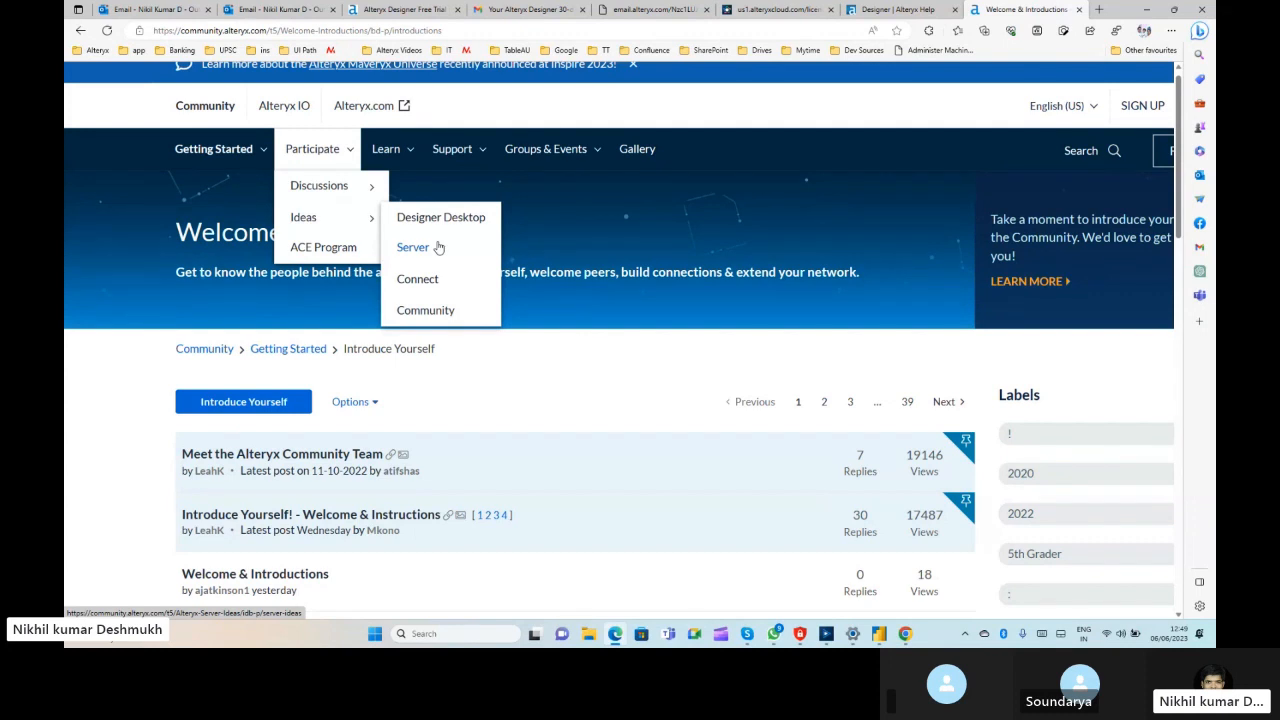
mouse_move(266, 160)
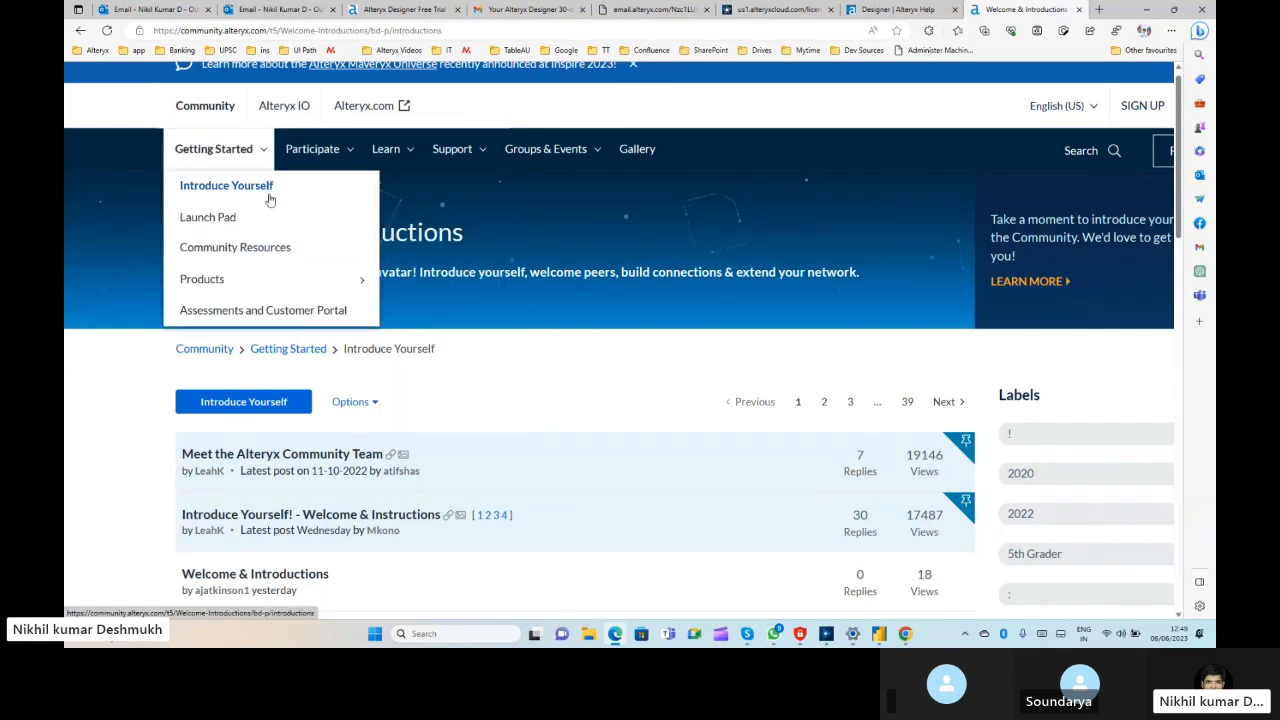
mouse_move(265, 285)
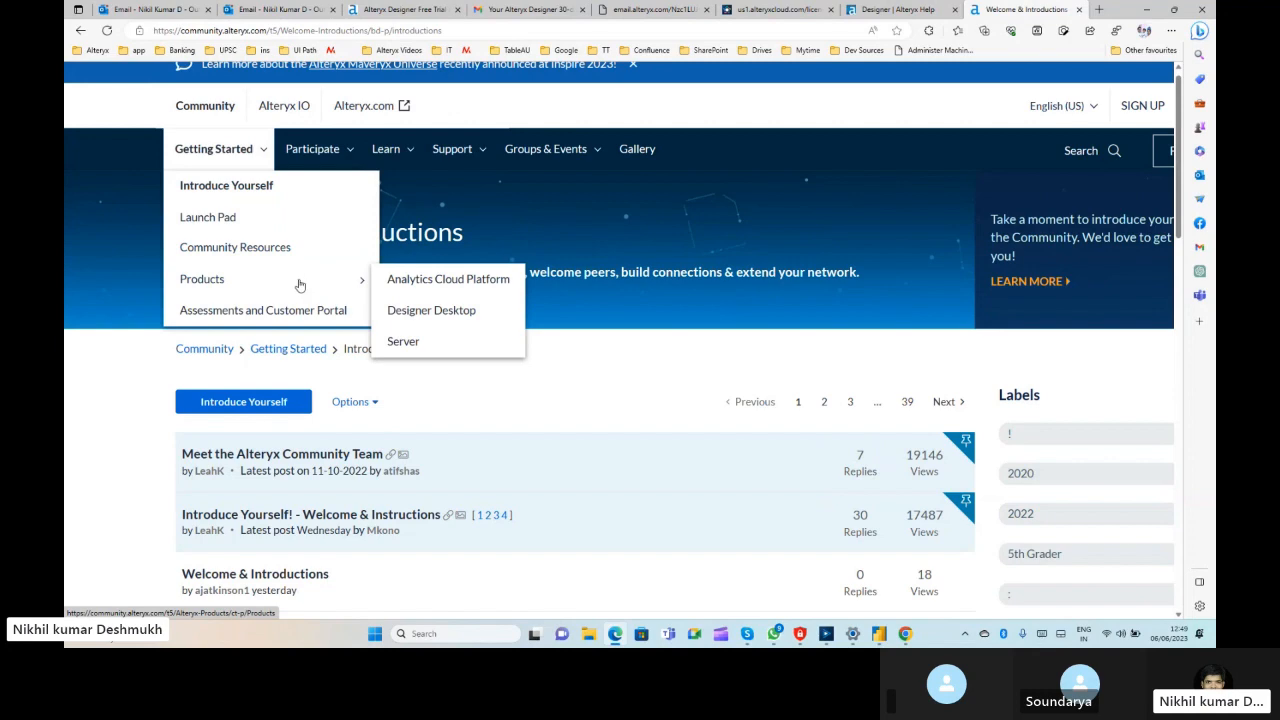
scroll(348, 289, down, 3)
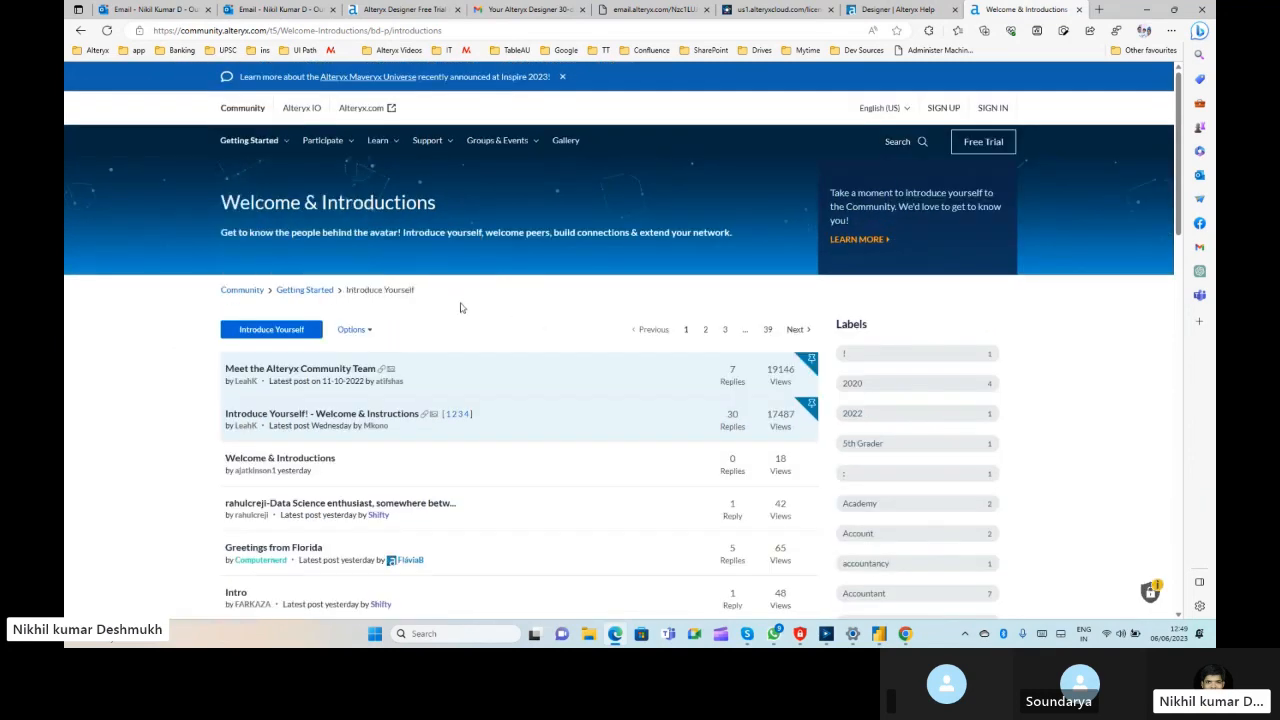
mouse_move(355, 160)
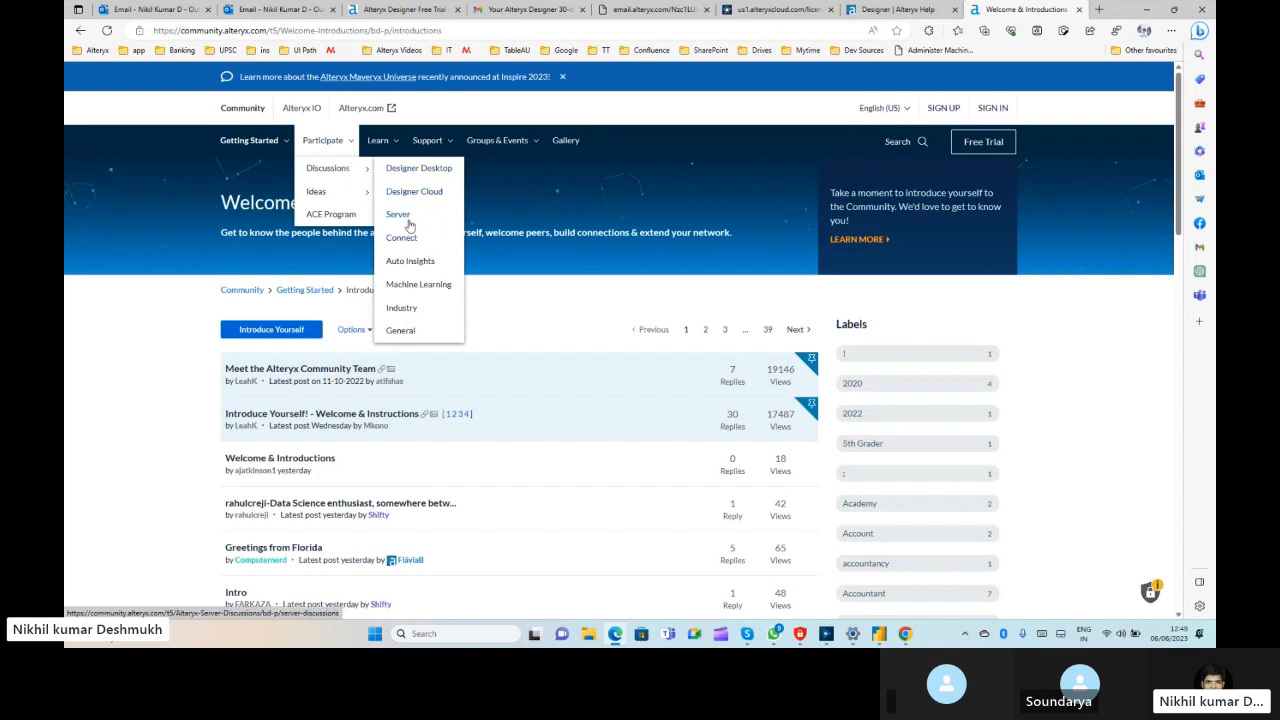
Open the Designer Desktop discussions board and start a new topic.
click(419, 170)
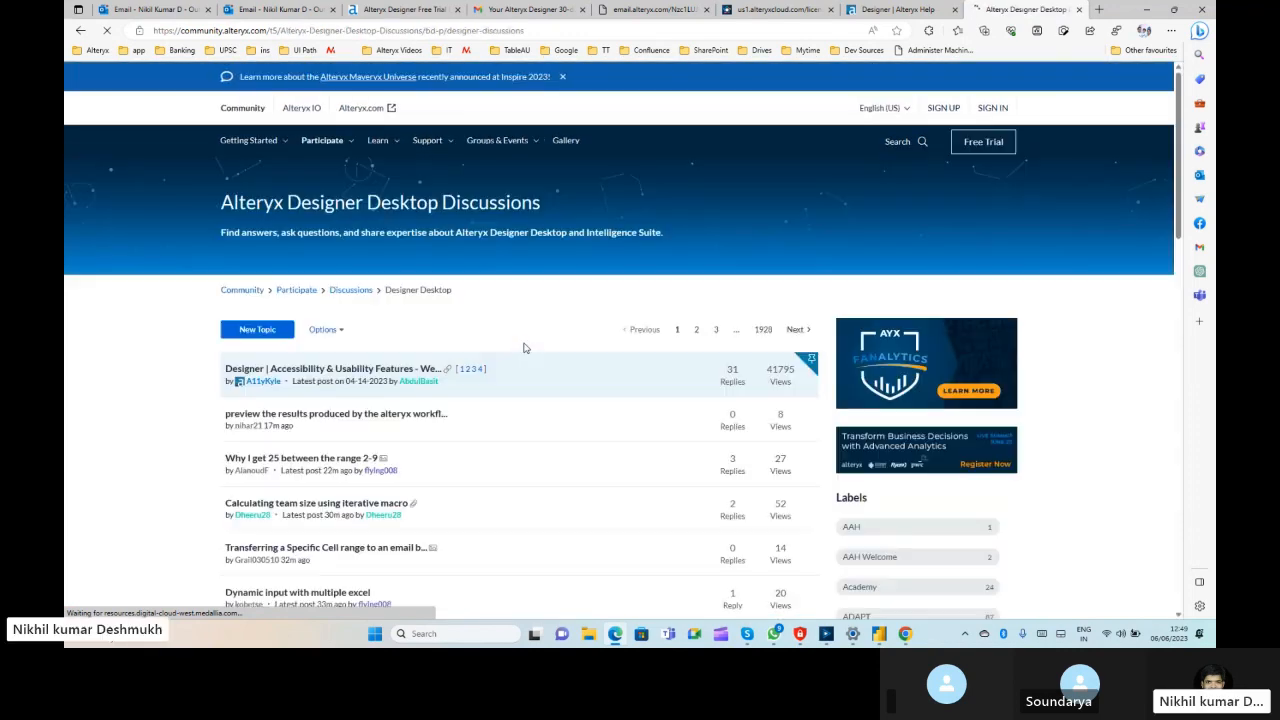
click(315, 333)
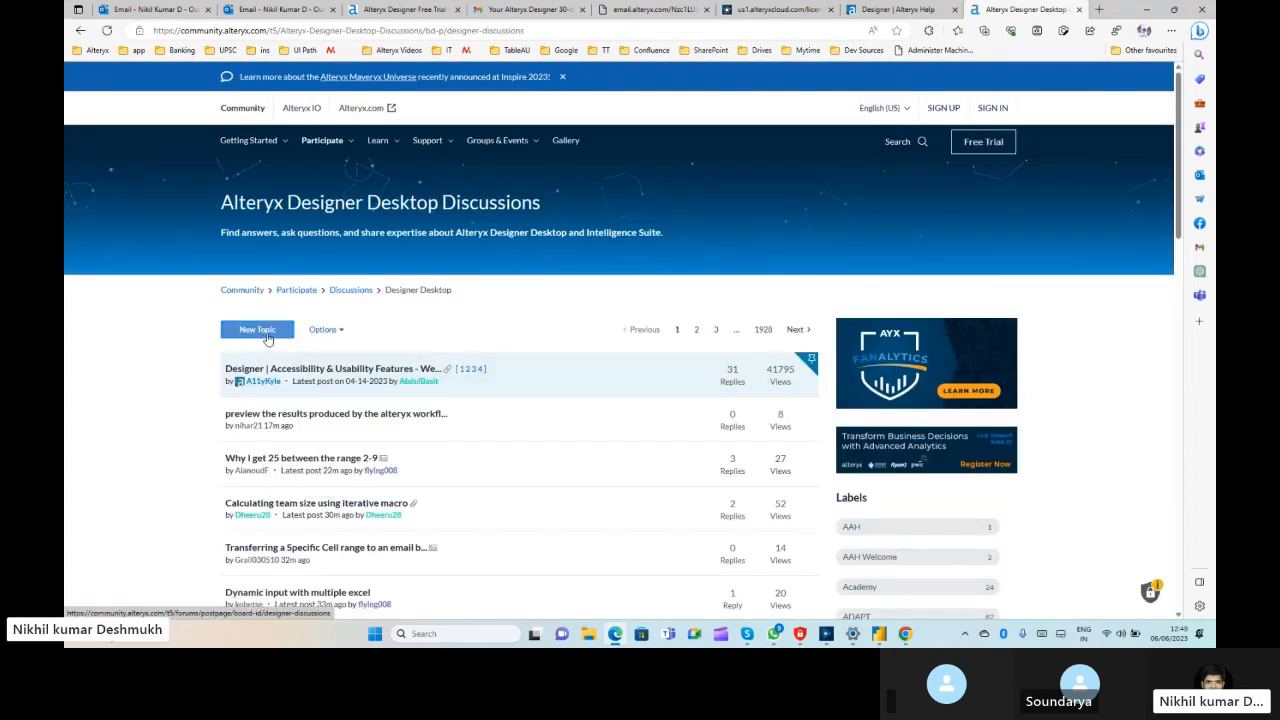
click(284, 336)
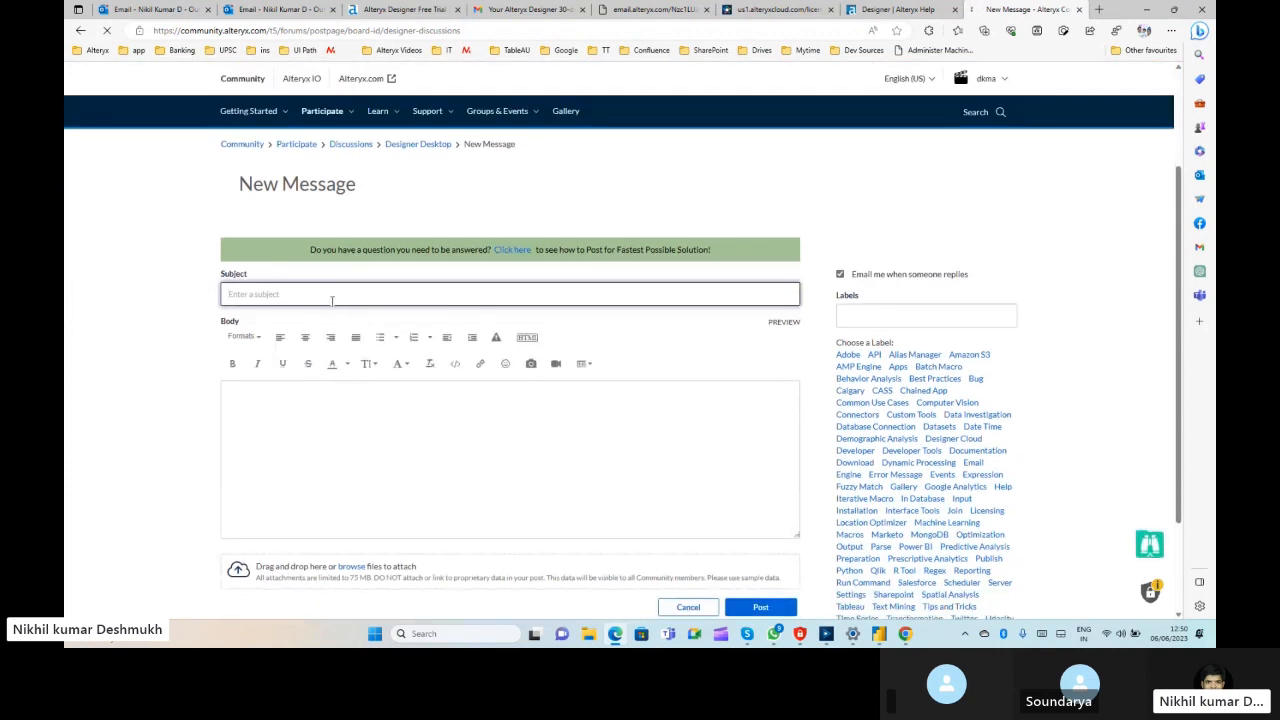
Enter subject 'Unable to create something' and a two-line body about using many tools step by step.
text(Unable to create something)
click(301, 409)
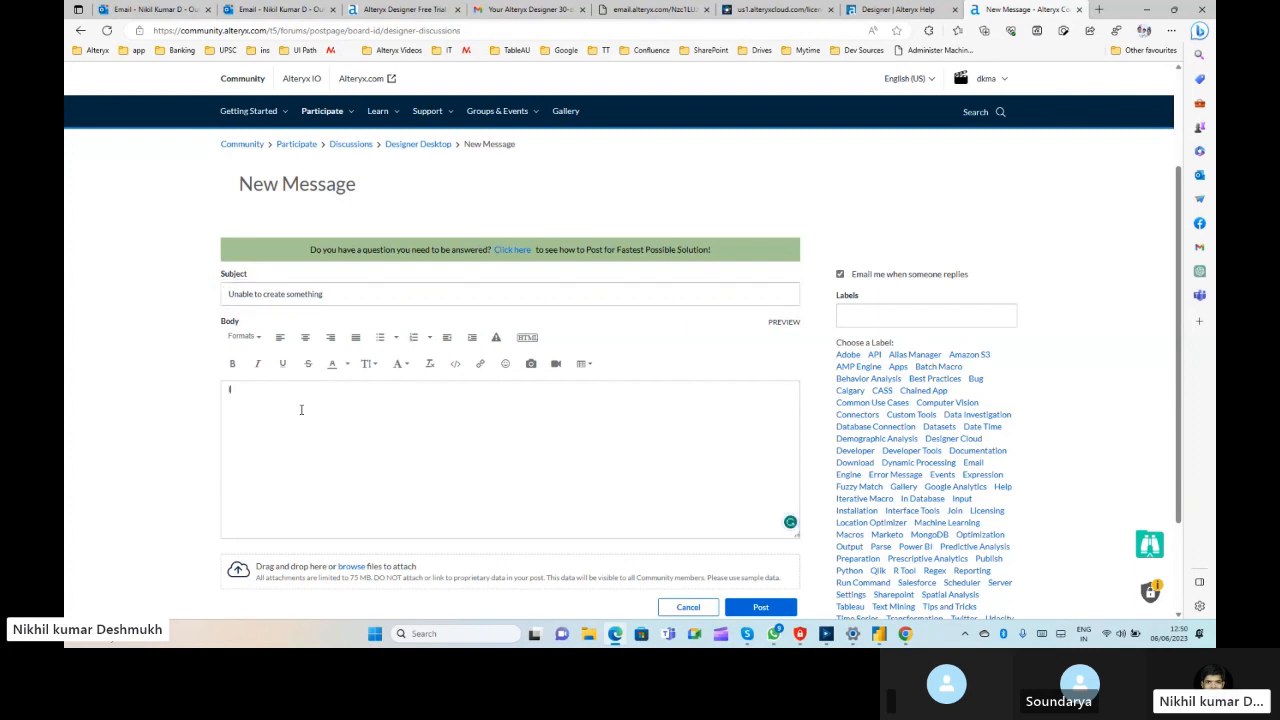
text('m trying to do something, i used these many tools)
key(Return)
text(steo )
text(p by s)
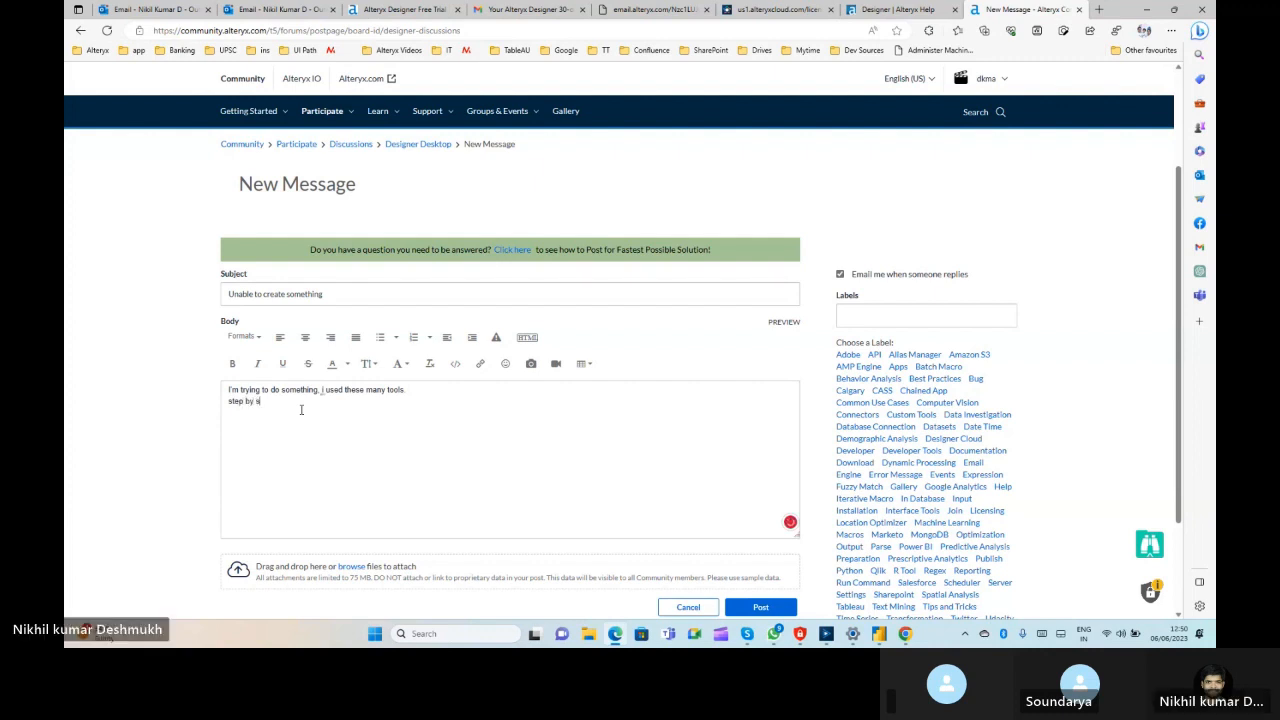
text(tep)
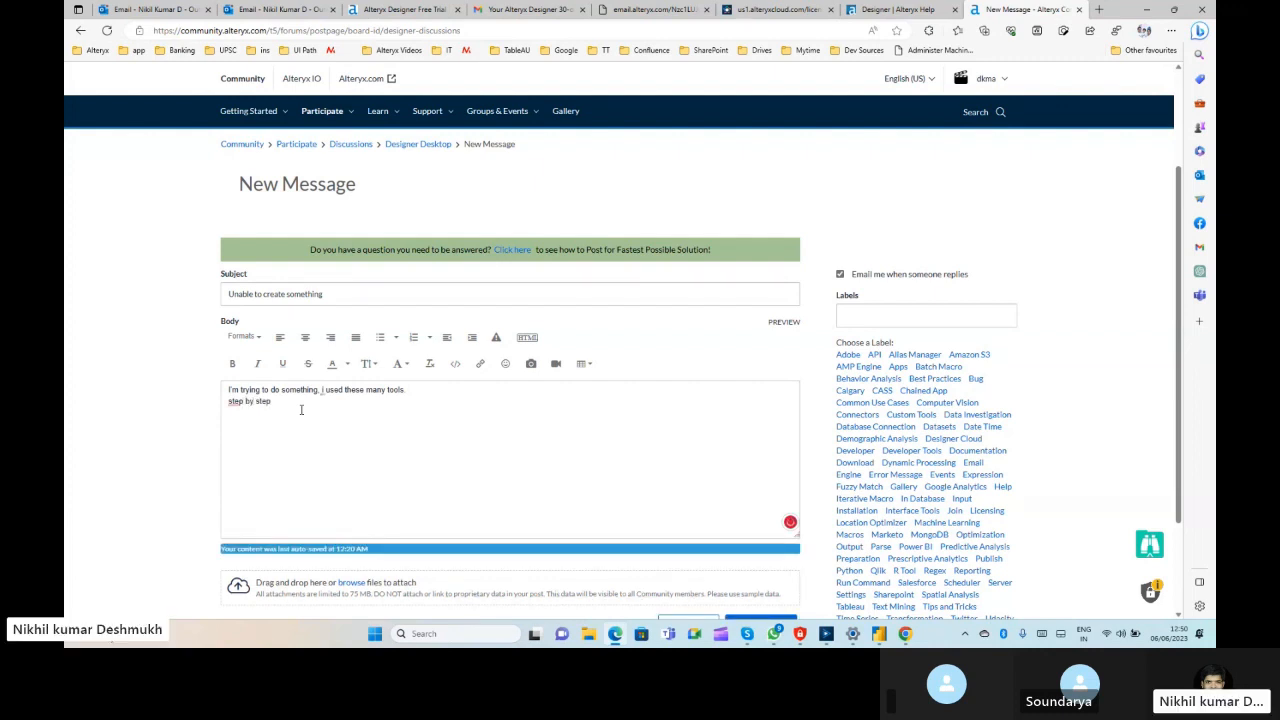
scroll(301, 409, down, 2)
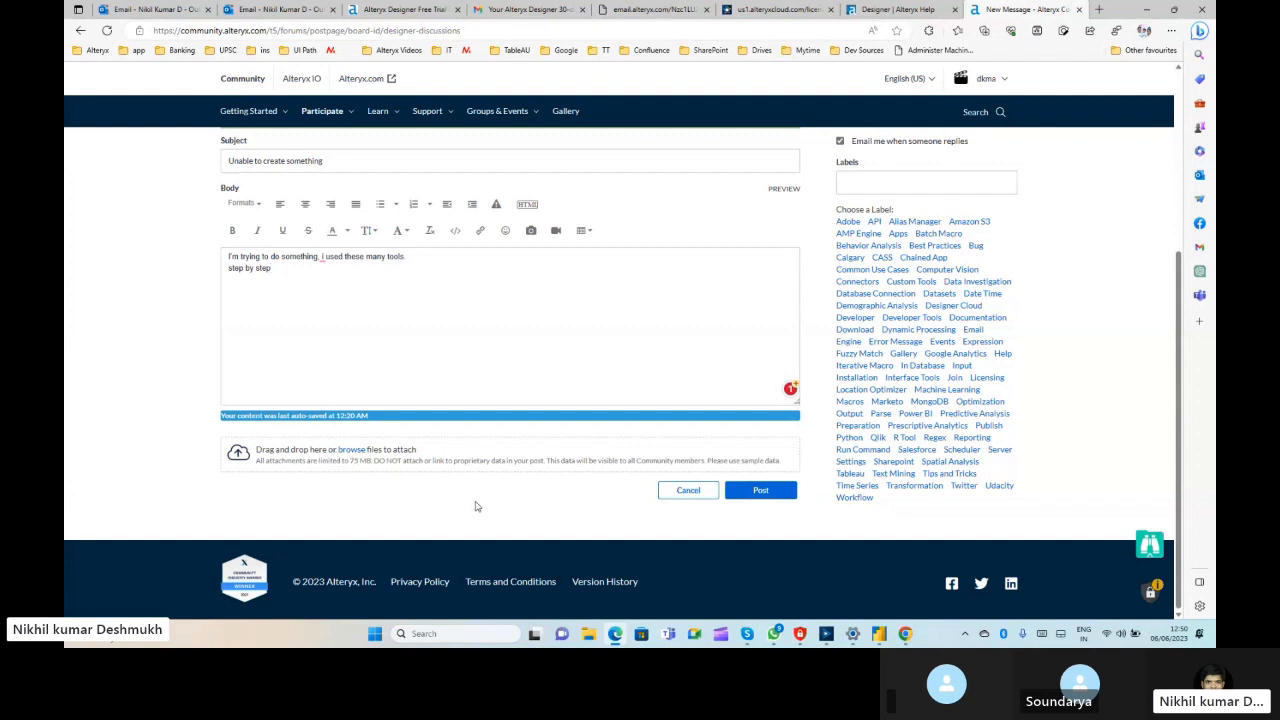
Attempt to post the drafted question and review the page.
click(760, 491)
scroll(785, 331, up, 3)
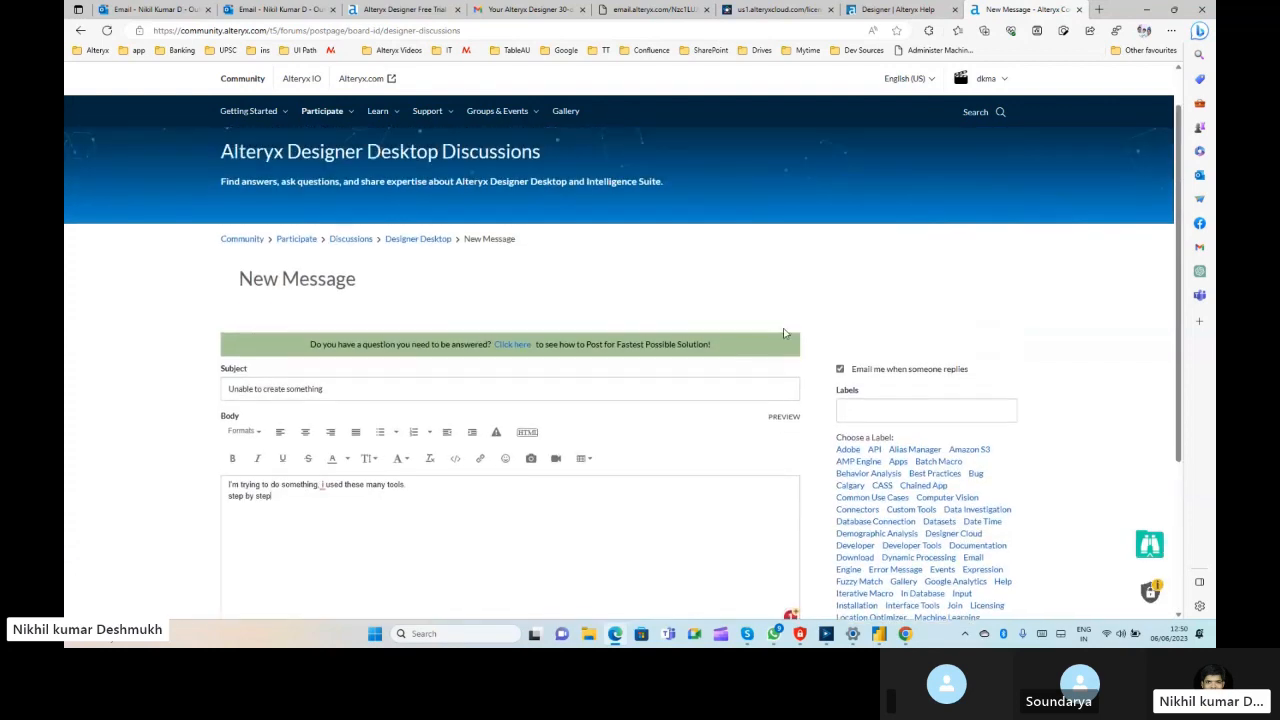
scroll(663, 373, down, 1)
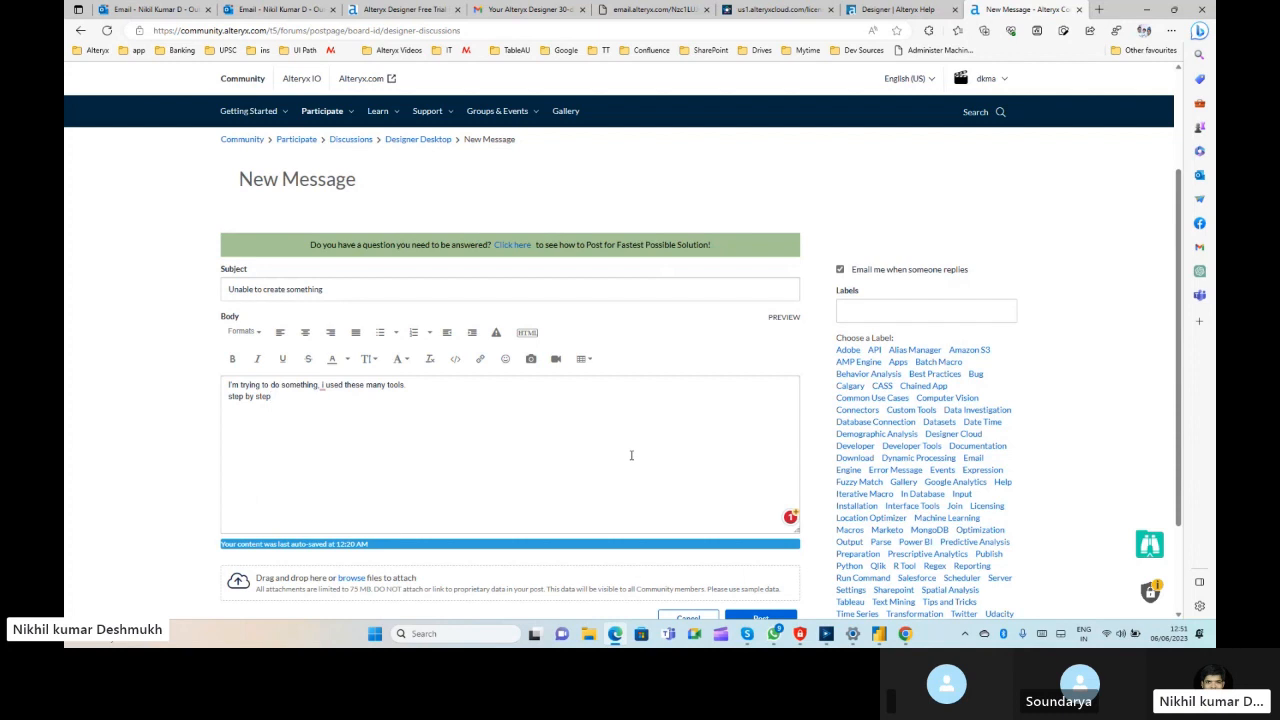
scroll(631, 455, up, 2)
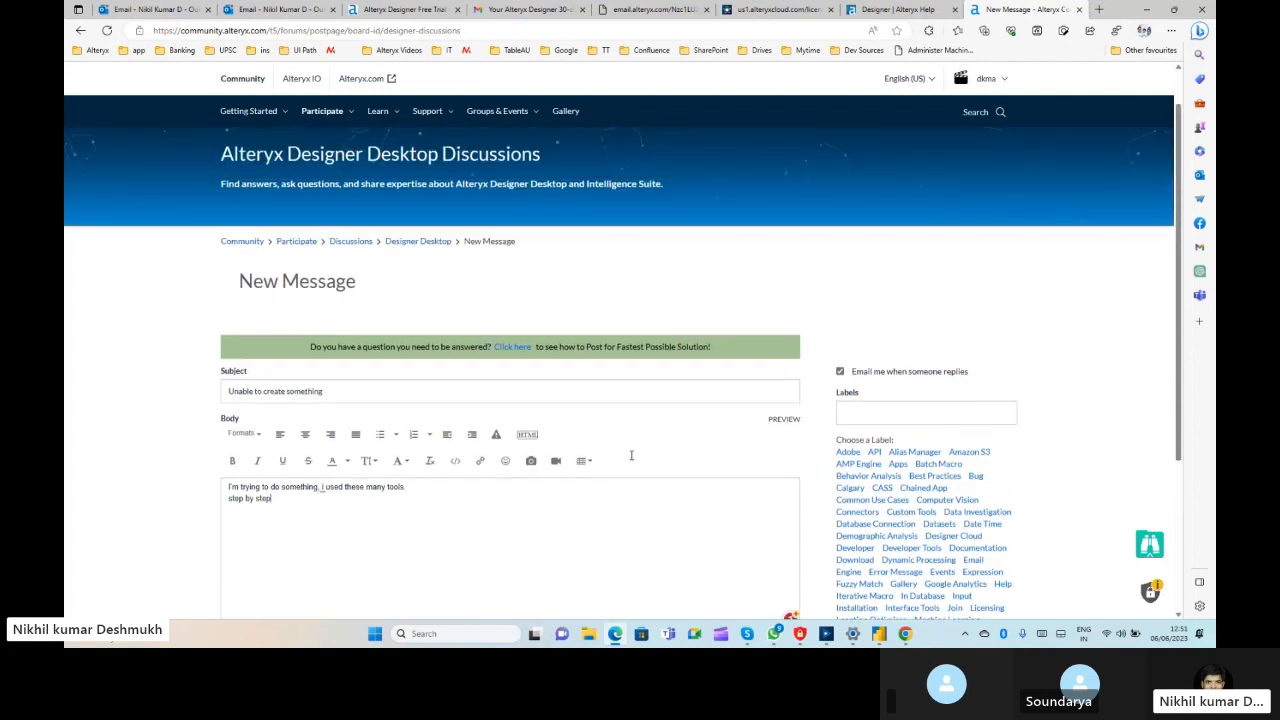
Leave the draft and open My Profile to find it listed under Drafts.
click(342, 246)
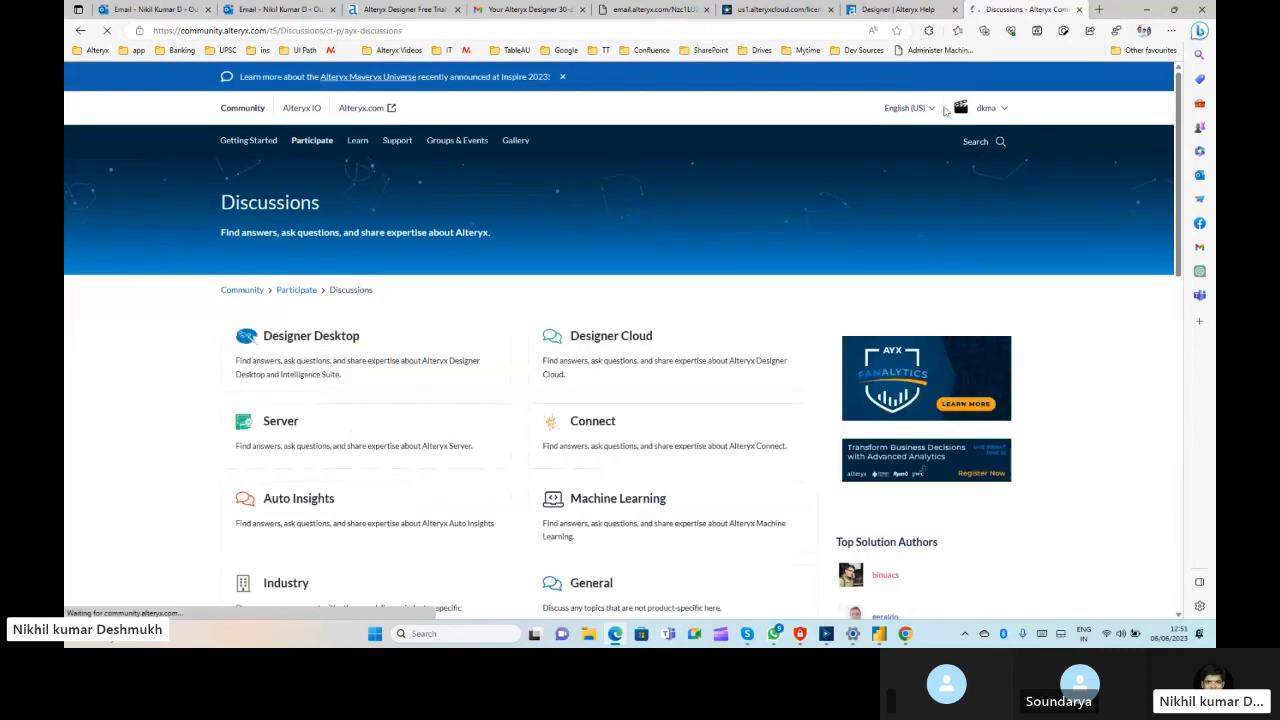
click(984, 108)
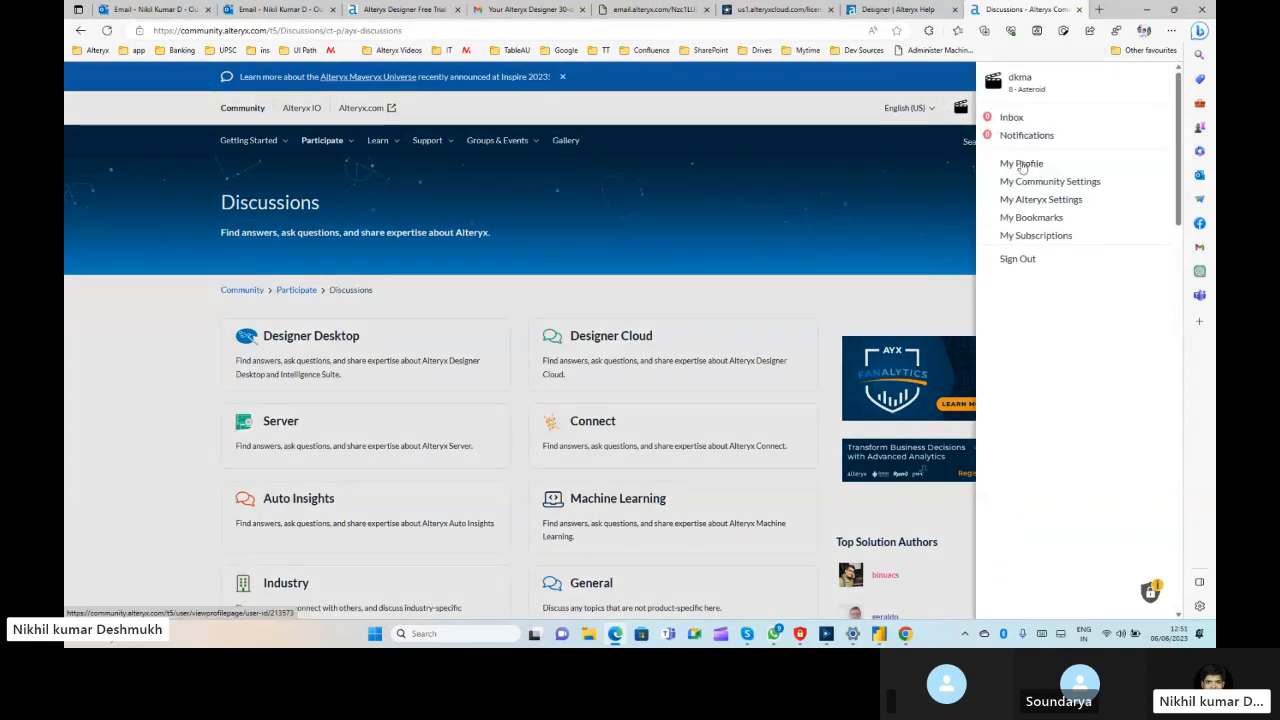
click(1021, 164)
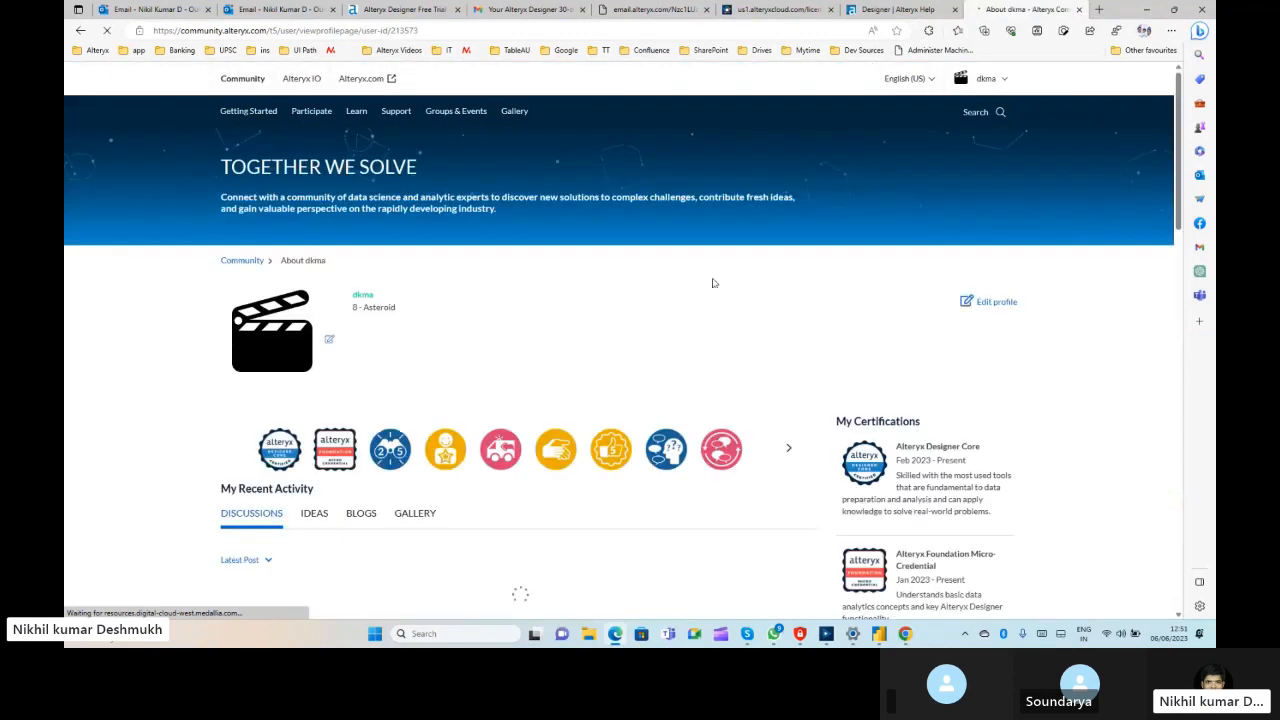
scroll(556, 317, down, 2)
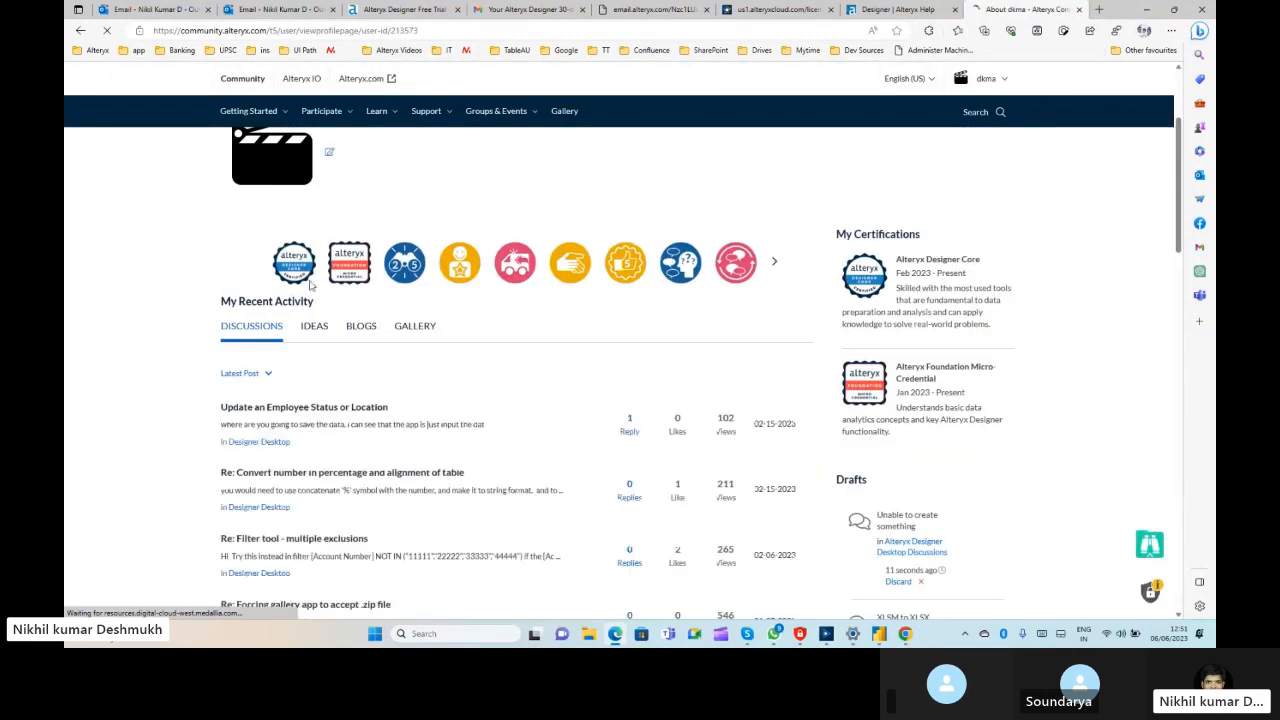
scroll(310, 285, up, 5)
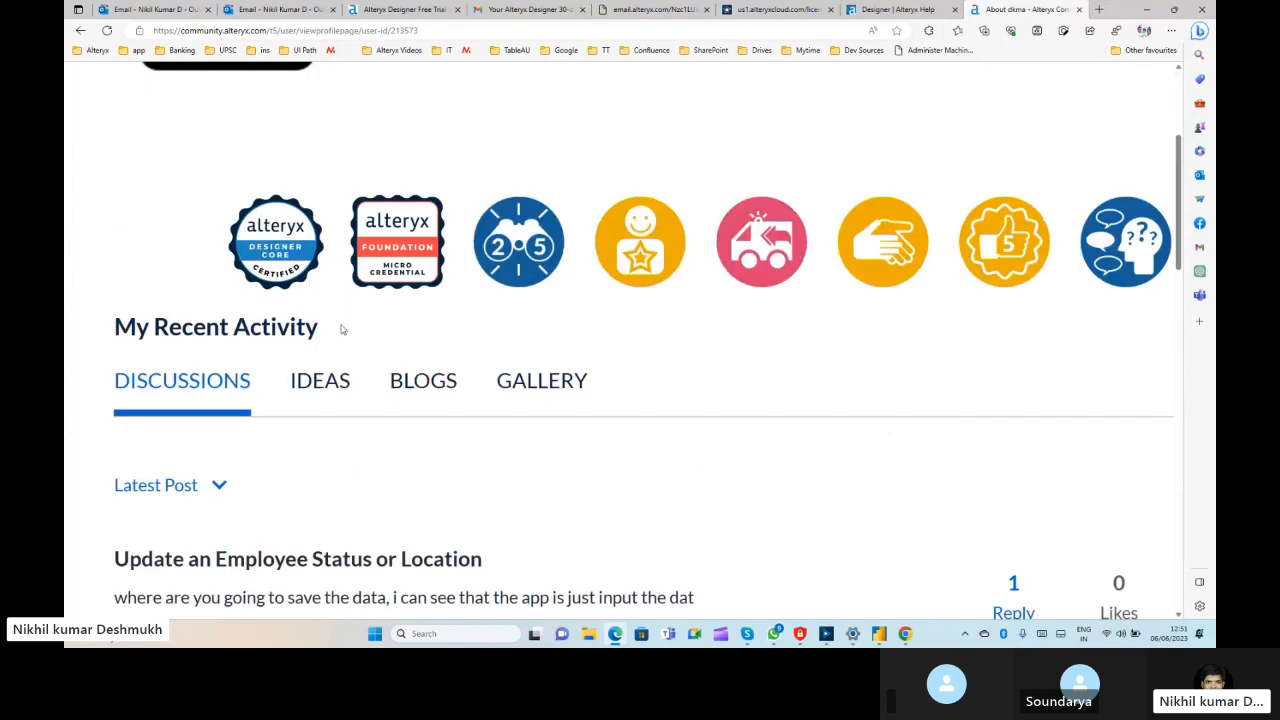
scroll(340, 329, down, 5)
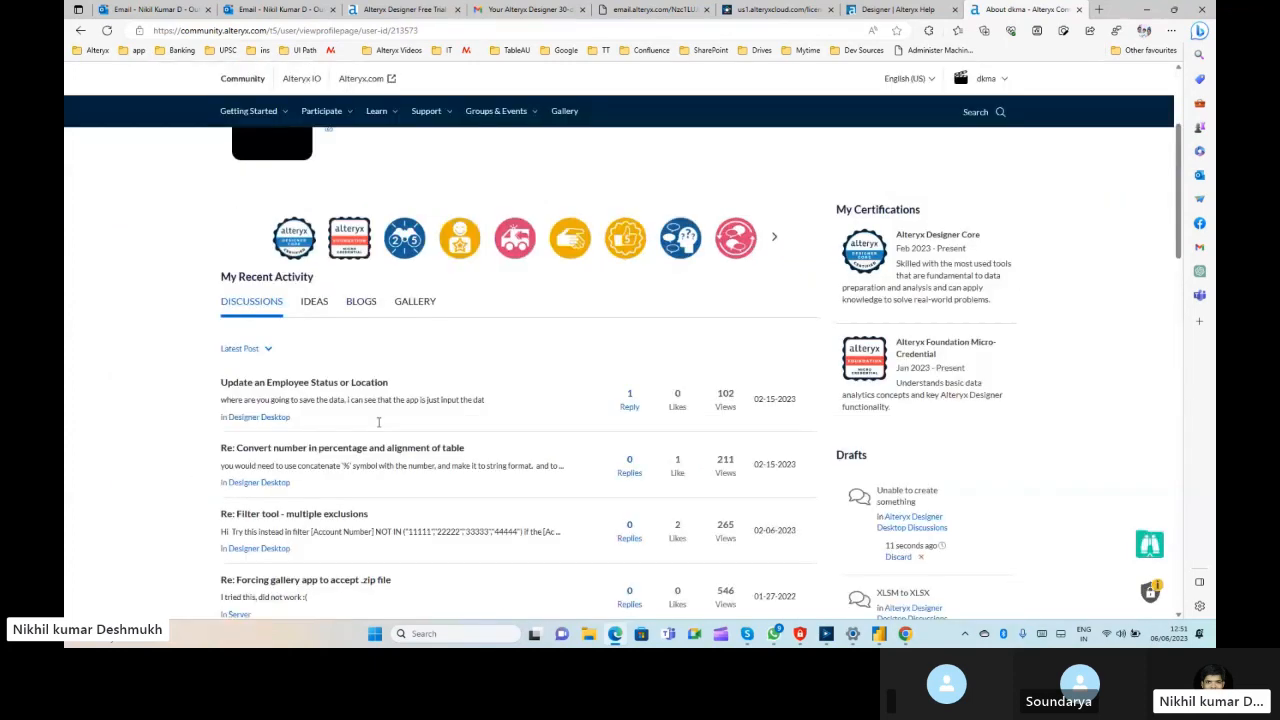
scroll(357, 491, down, 3)
scroll(313, 380, up, 1)
scroll(305, 405, up, 1)
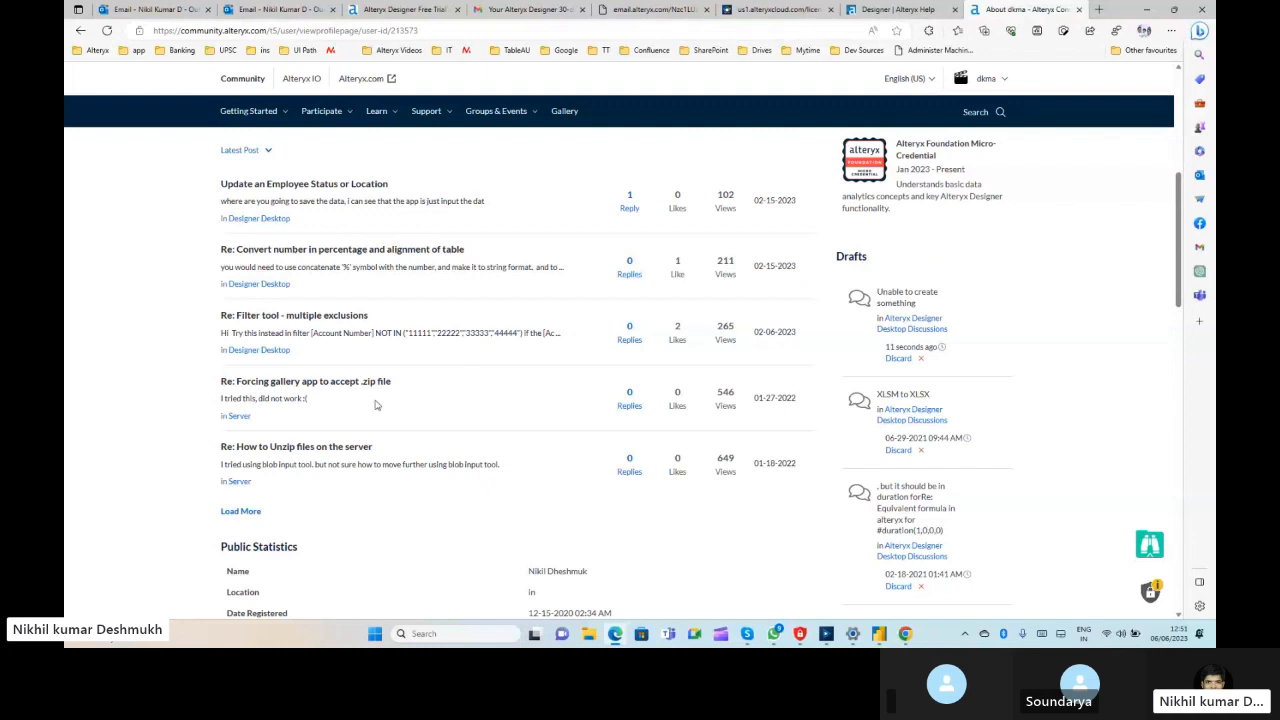
scroll(377, 405, up, 1)
scroll(377, 405, up, 1)
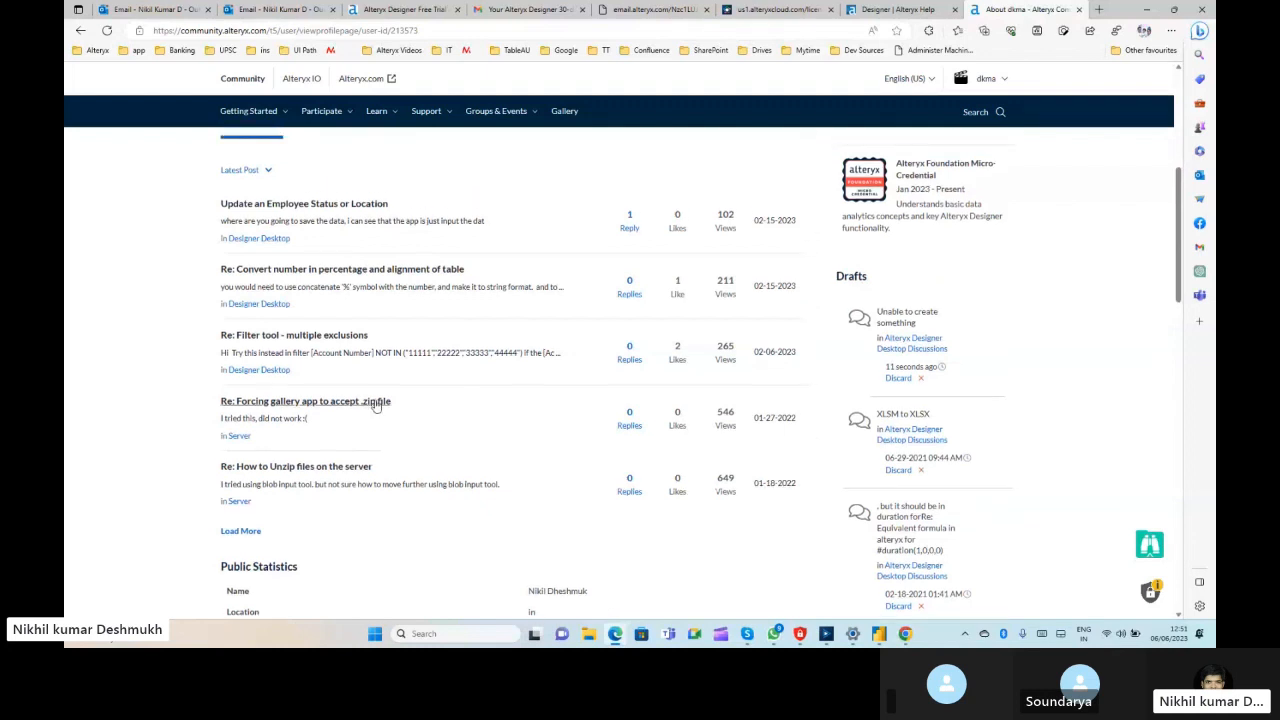
Load more latest posts and open 'How to Unzip files on the server'.
click(241, 531)
scroll(308, 497, down, 5)
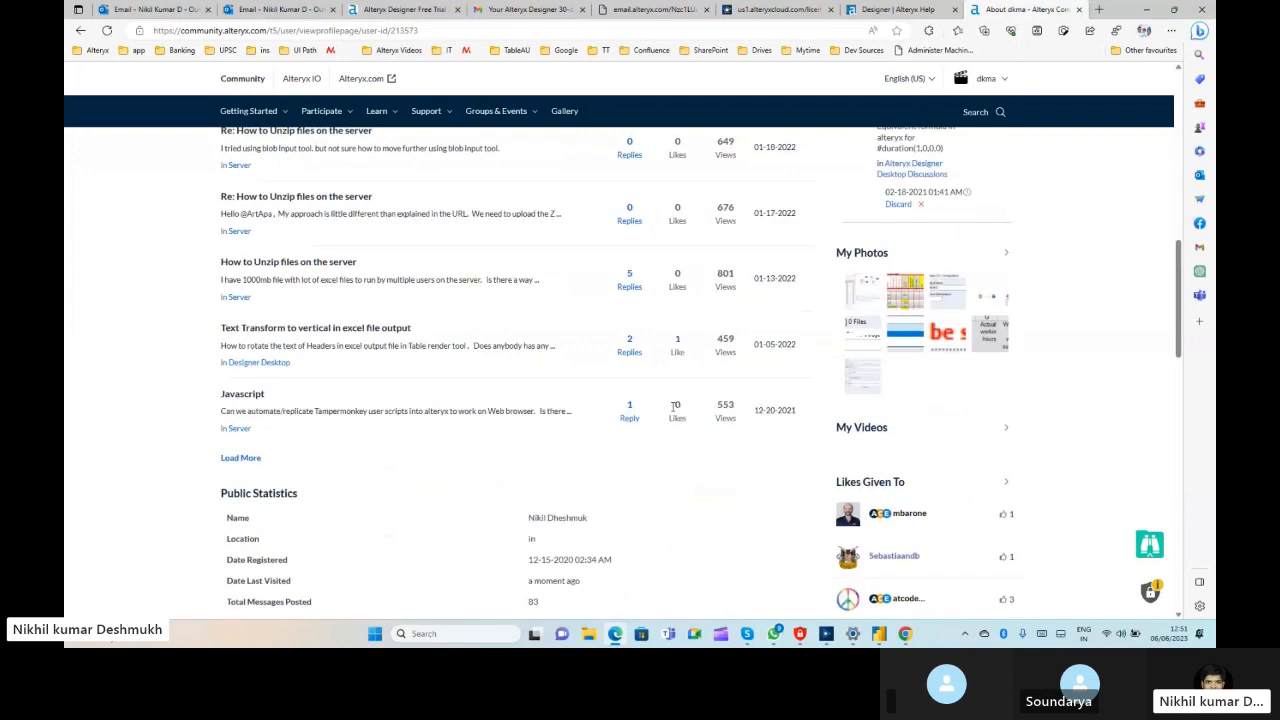
scroll(631, 341, up, 1)
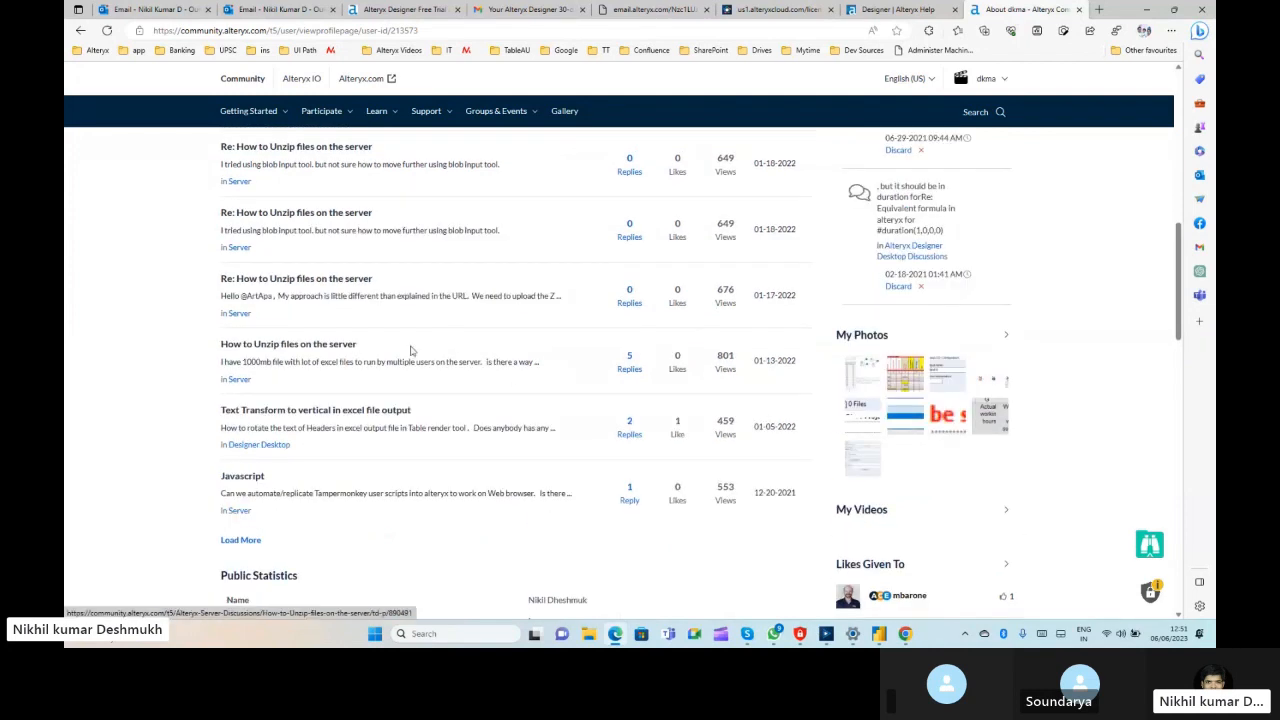
click(335, 349)
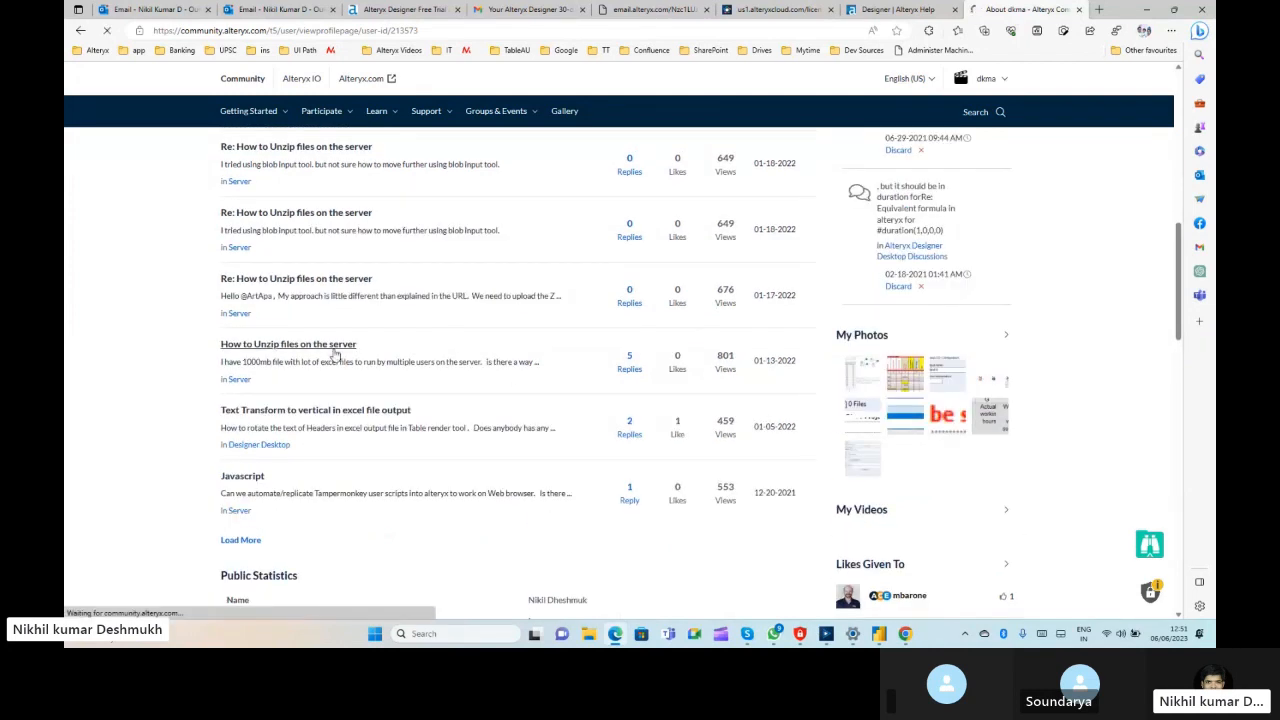